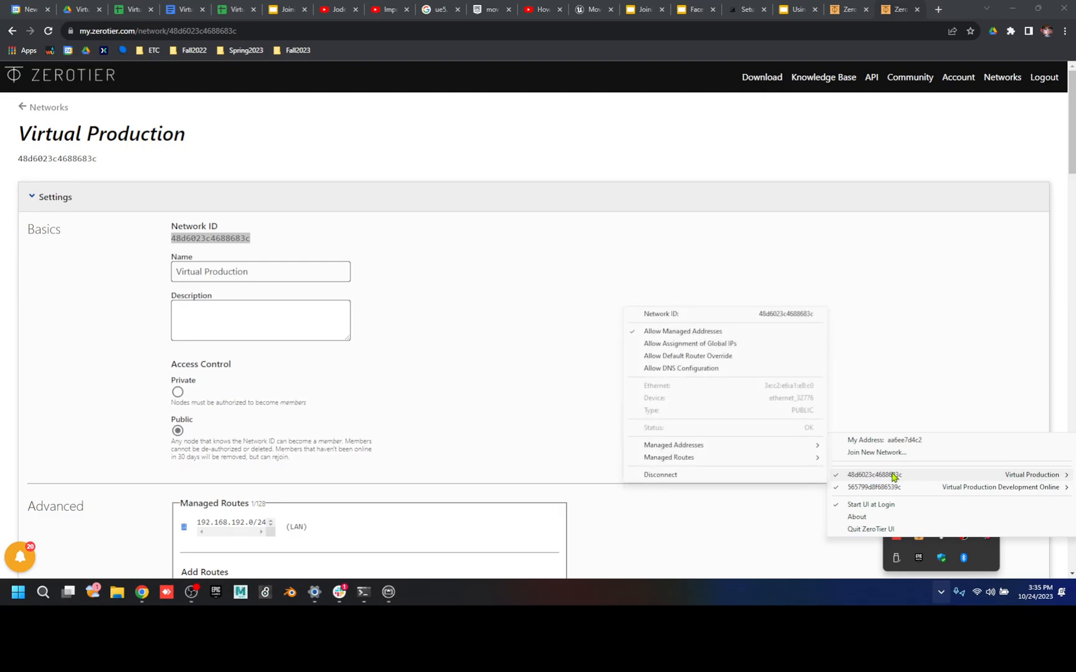
- Inspect the Virtual Production network's details in the ZeroTier menu, and dismiss the About window and the game notification
mouse_move(737, 454)
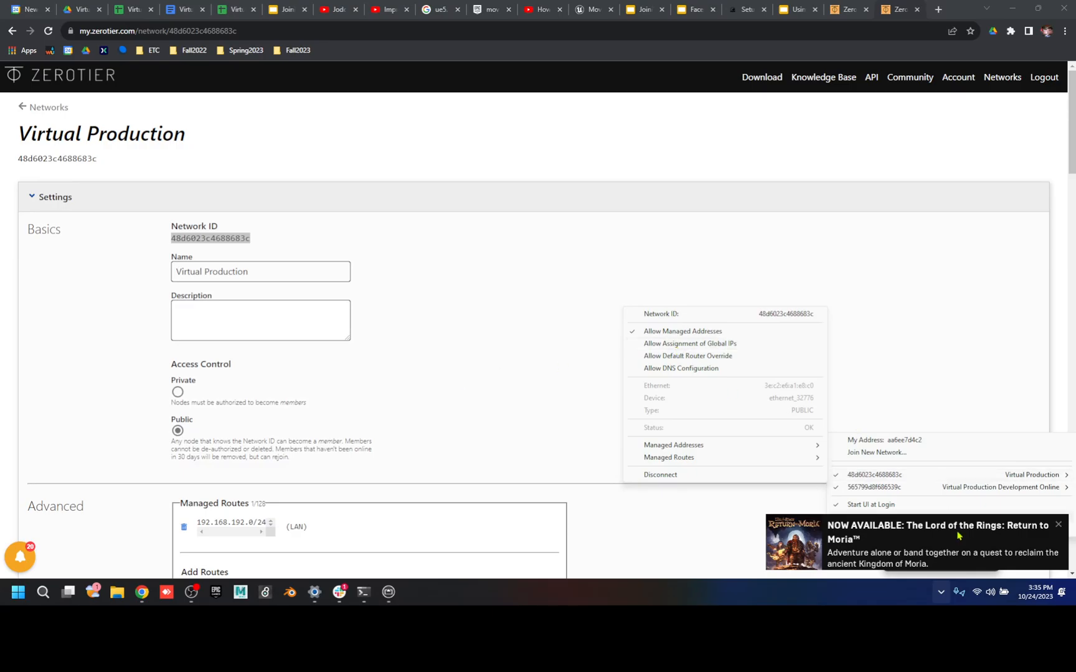
click(1061, 526)
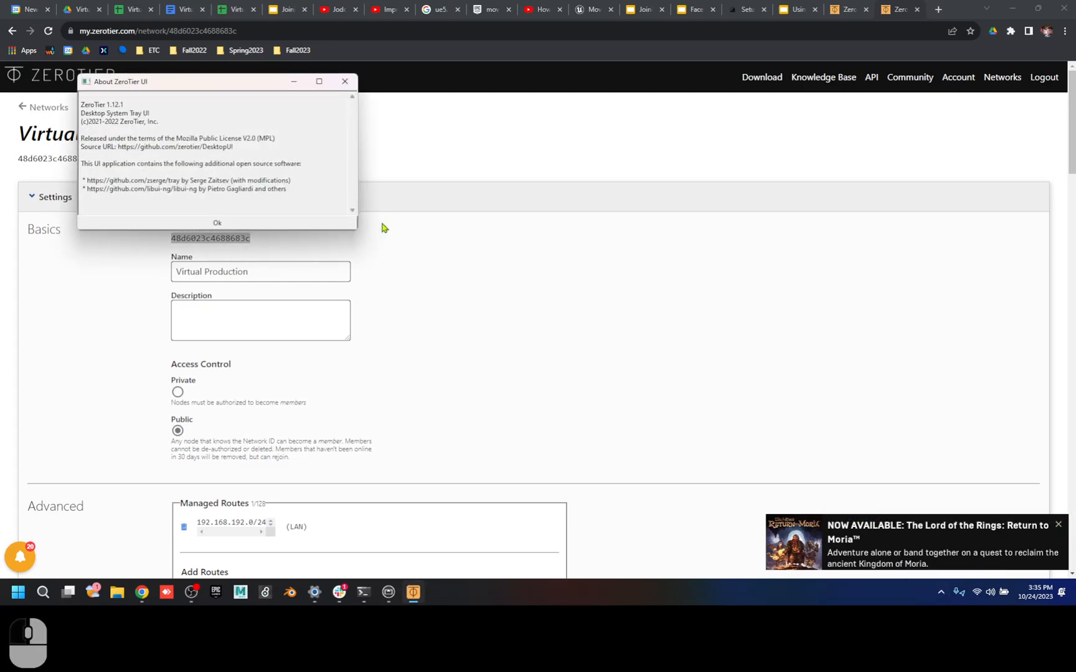
click(345, 80)
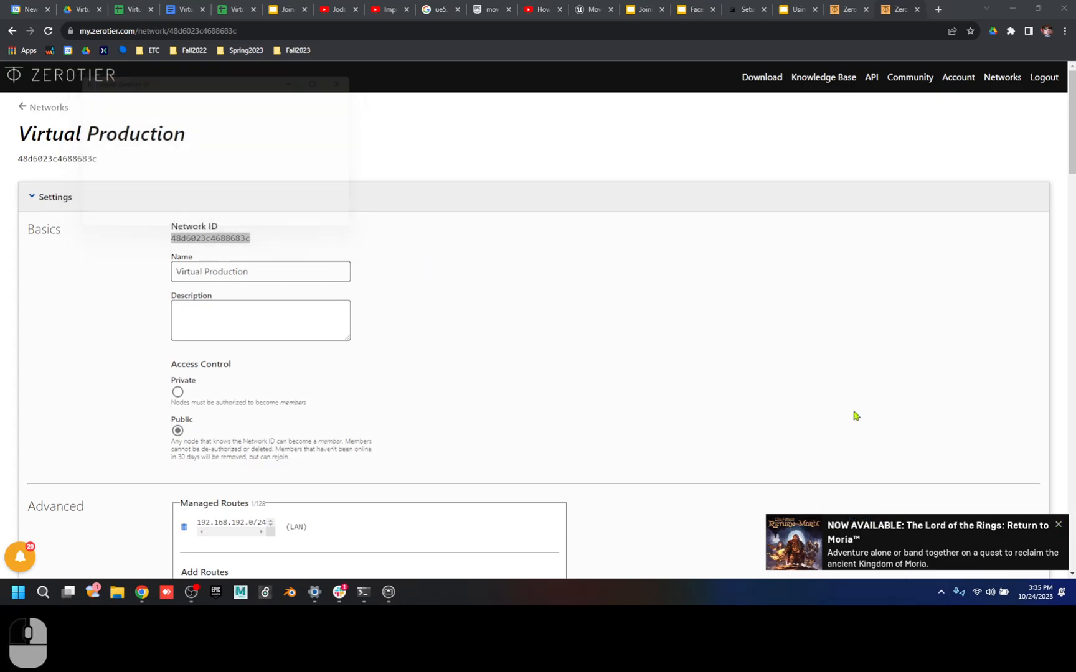
click(1059, 525)
- Review the list of joined networks in this computer's ZeroTier menu and close it
click(940, 592)
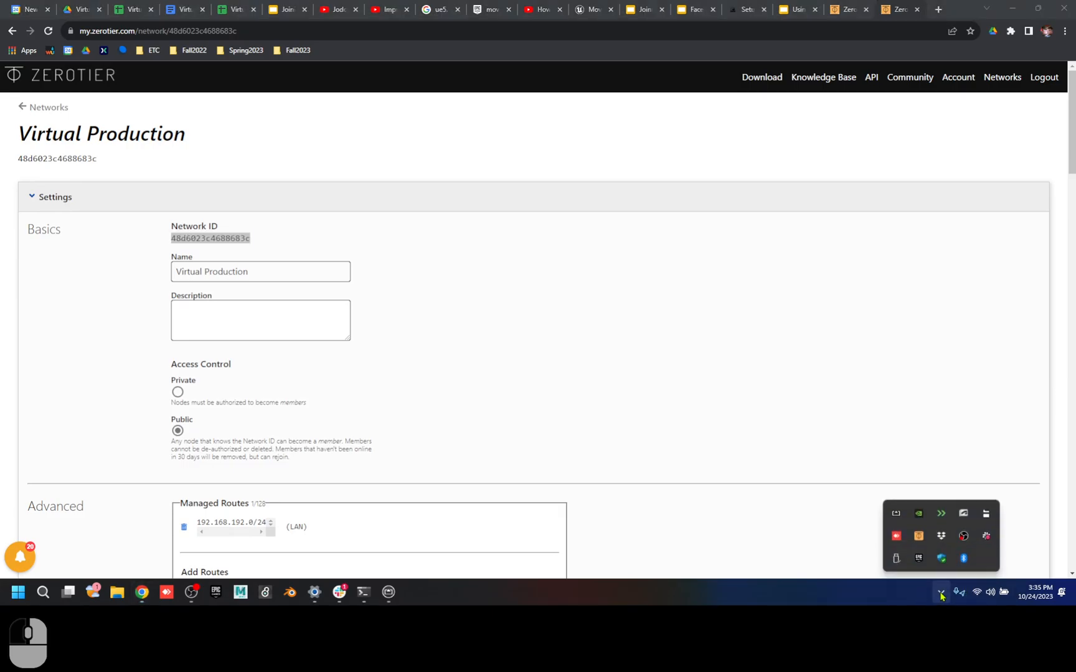
click(918, 536)
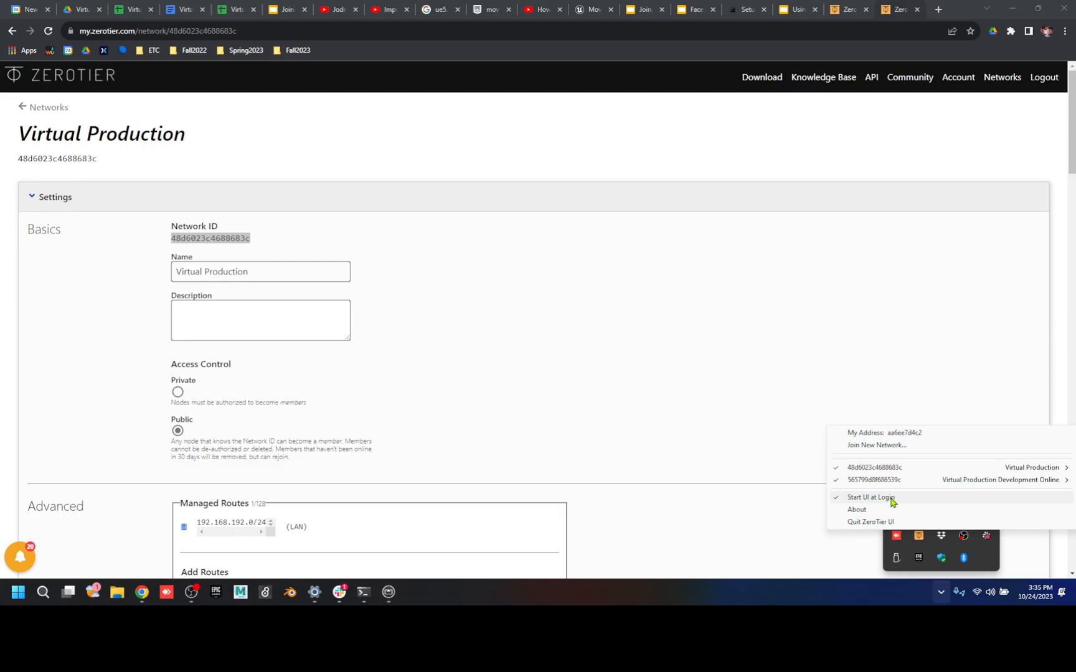
click(844, 304)
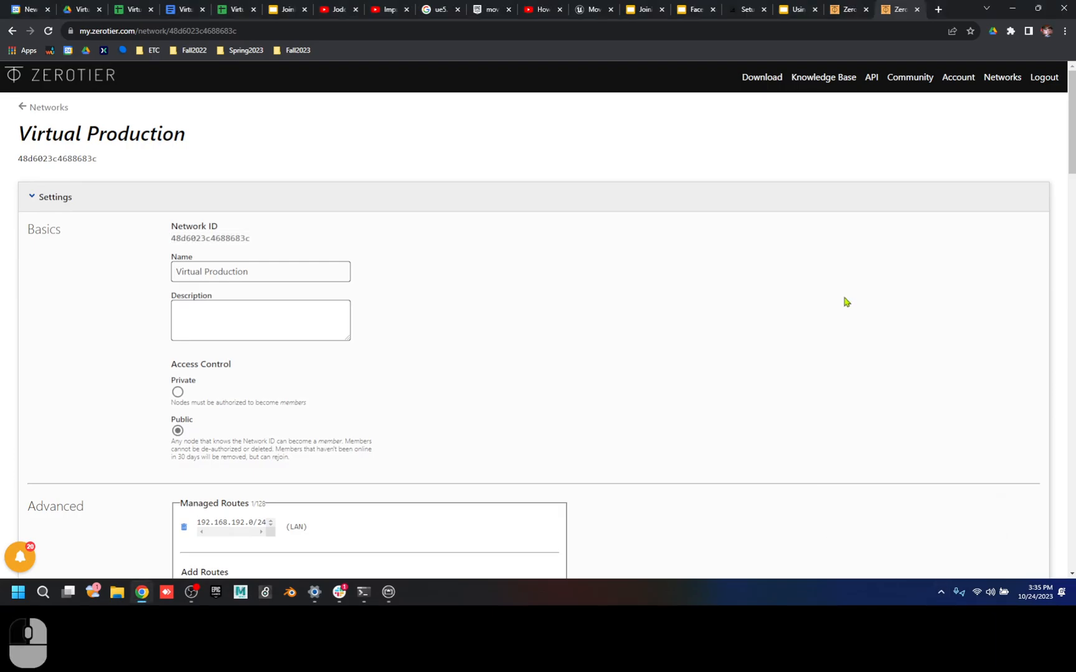
- Switch to the AirServer phone mirror, position its window, and start adding a network in ZeroTier One
click(388, 592)
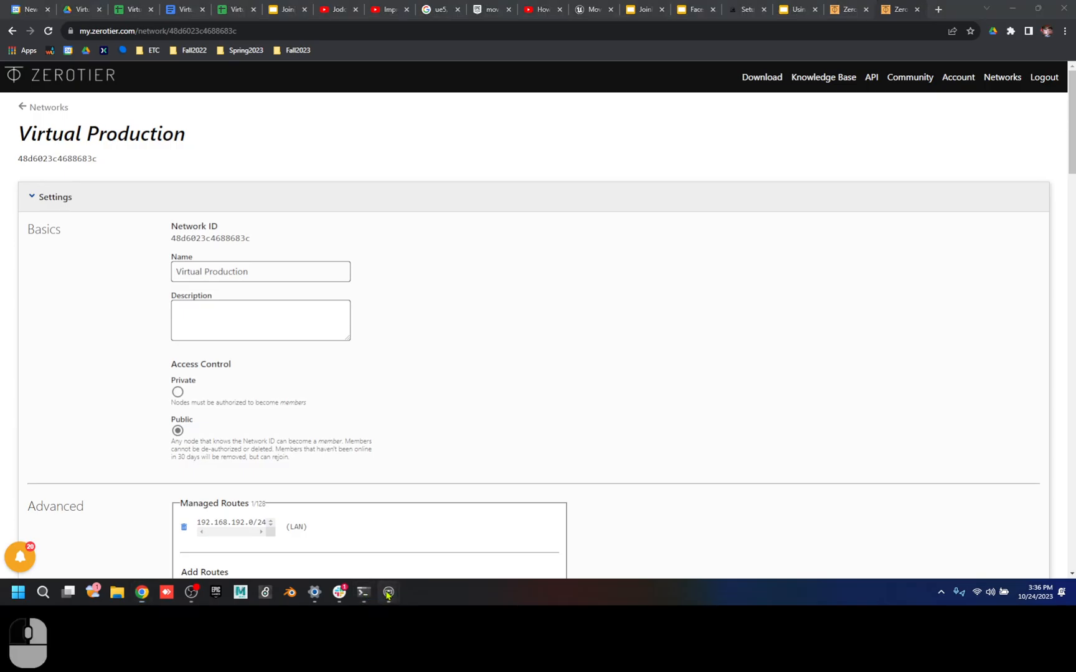
click(425, 551)
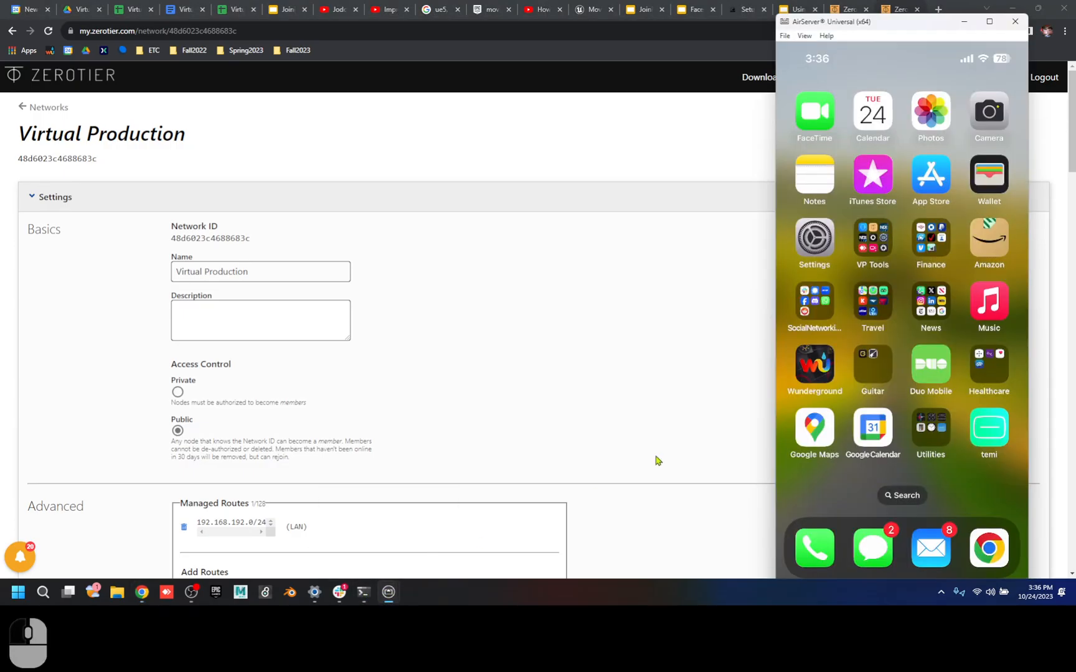
mouse_move(924, 29)
mouse_down()
mouse_move(929, 3)
mouse_move(932, 27)
mouse_up()
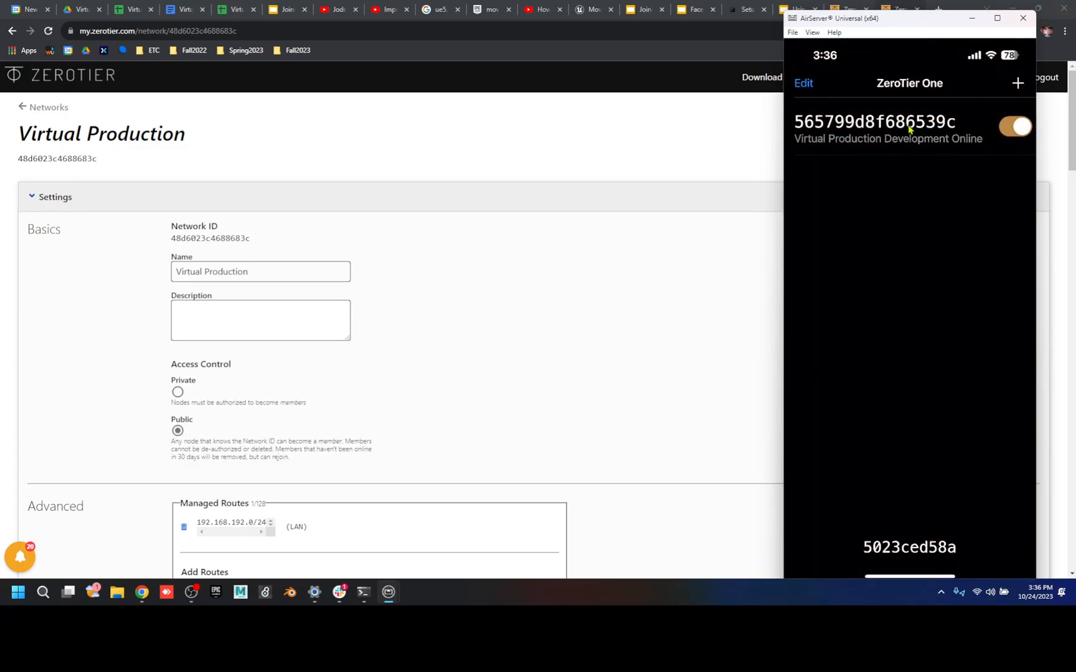
click(1017, 83)
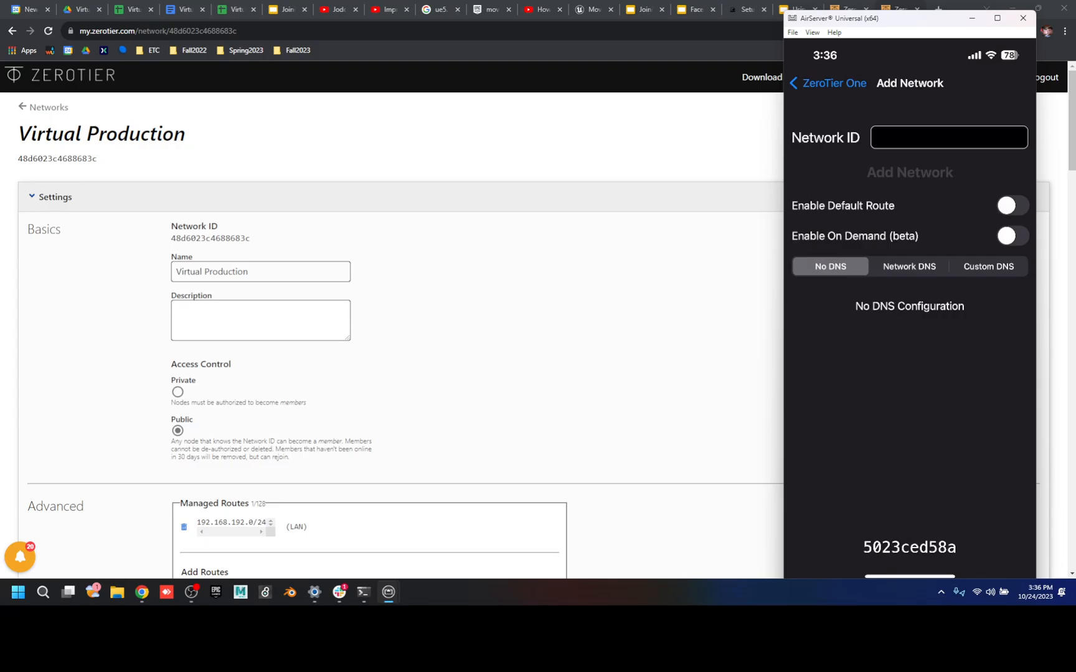
- Look up the Zerotier VPN Network ID in the Virtual Production Fall 2023 spreadsheet and return to the AirServer phone mirror
click(241, 11)
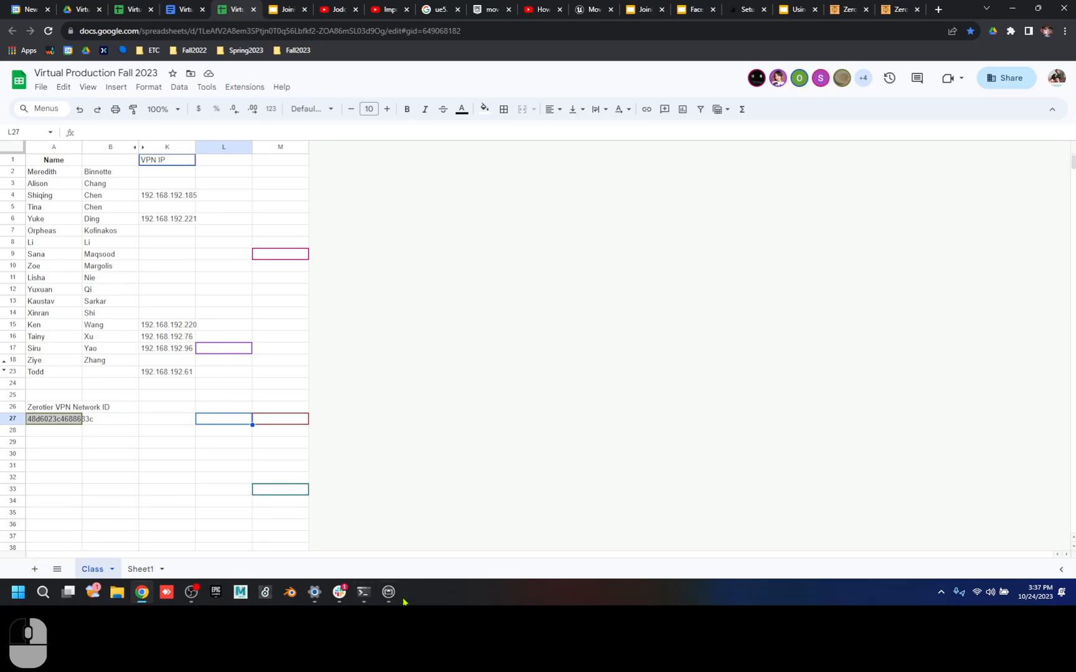
mouse_move(387, 598)
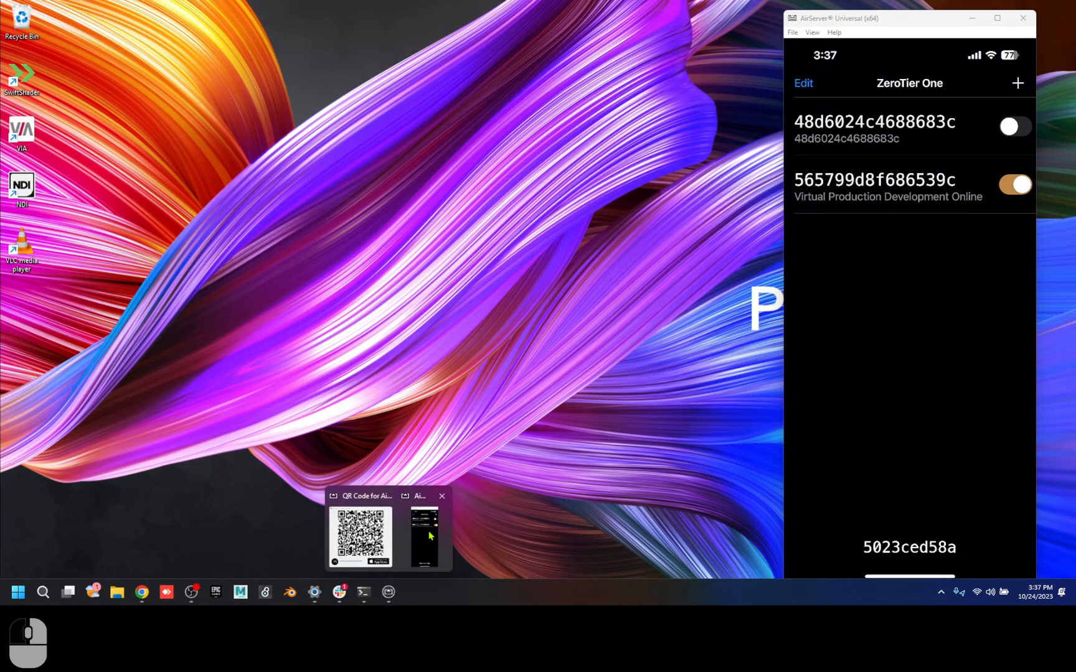
click(427, 535)
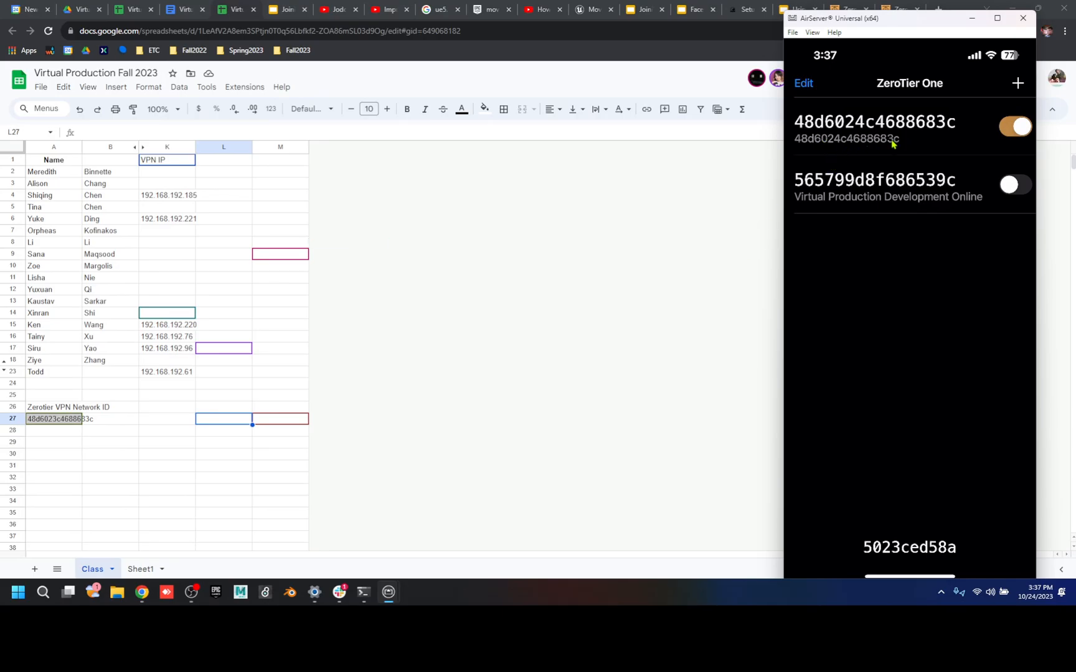
- Examine the newly added network's connection details in ZeroTier One on the phone
click(1016, 131)
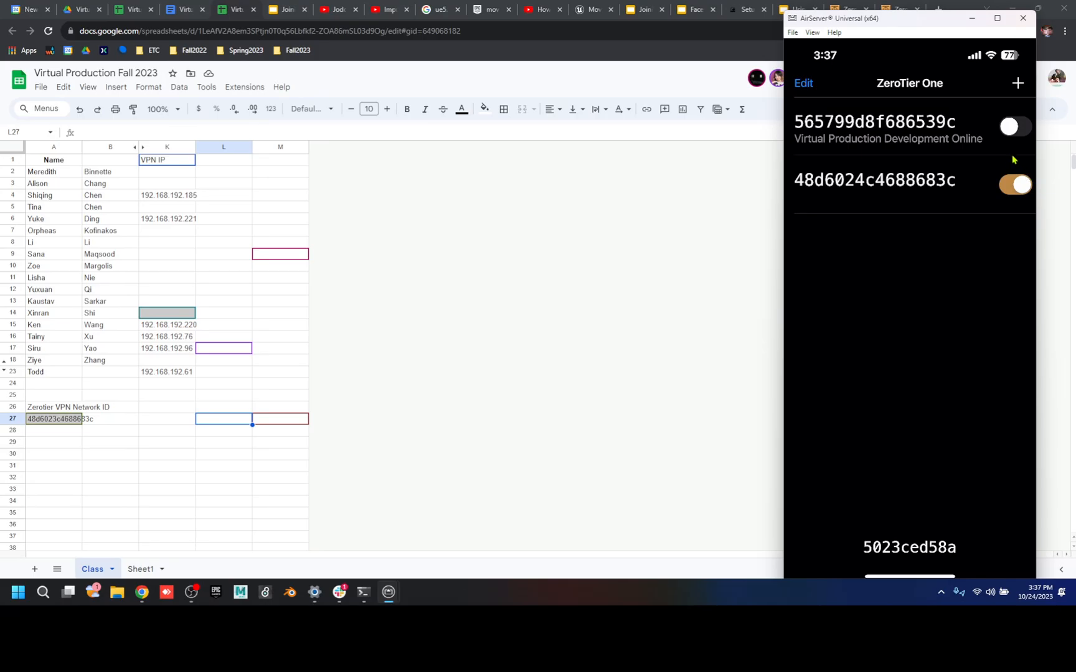
click(1012, 135)
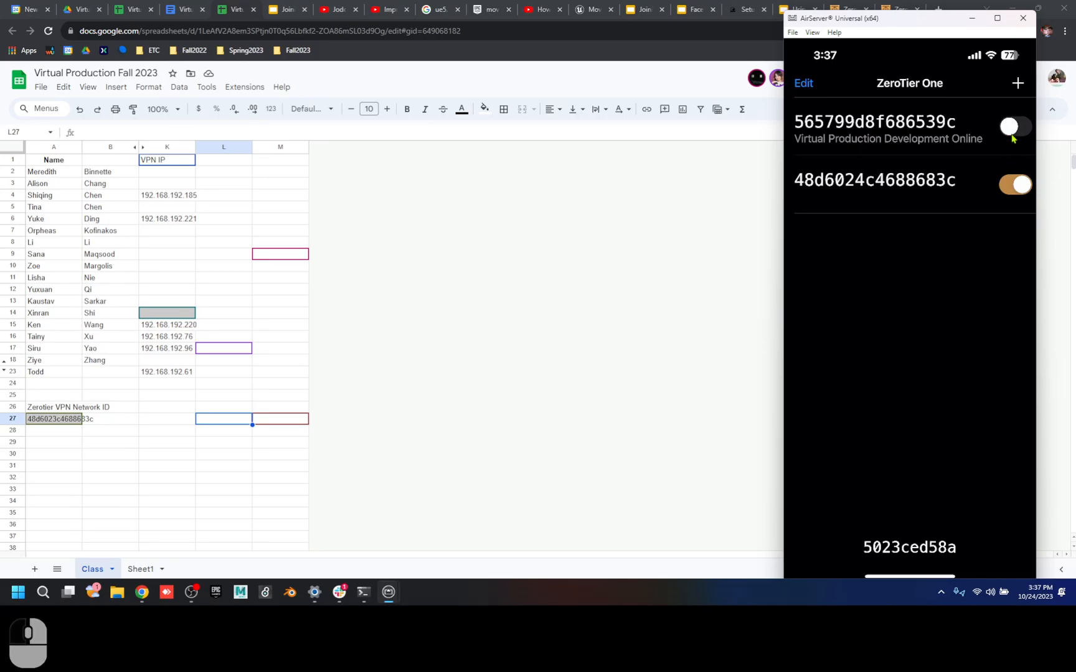
click(912, 197)
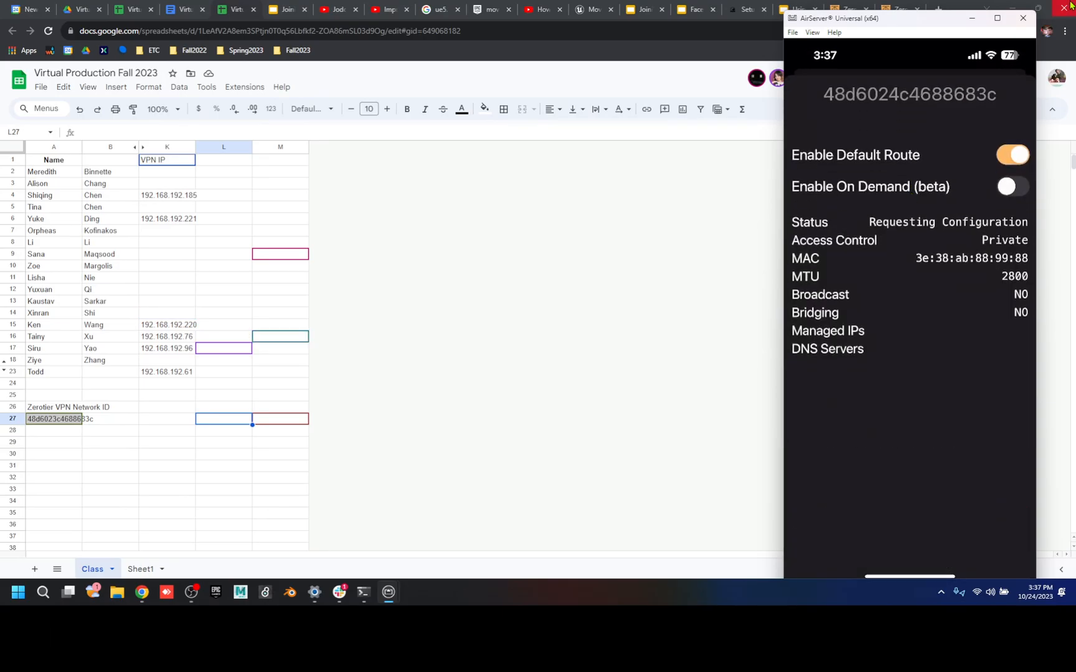
drag(929, 23, 940, 41)
- Check the Virtual Production network's member list on the ZeroTier website, highlighting the last part of the Mac's managed IP
click(903, 10)
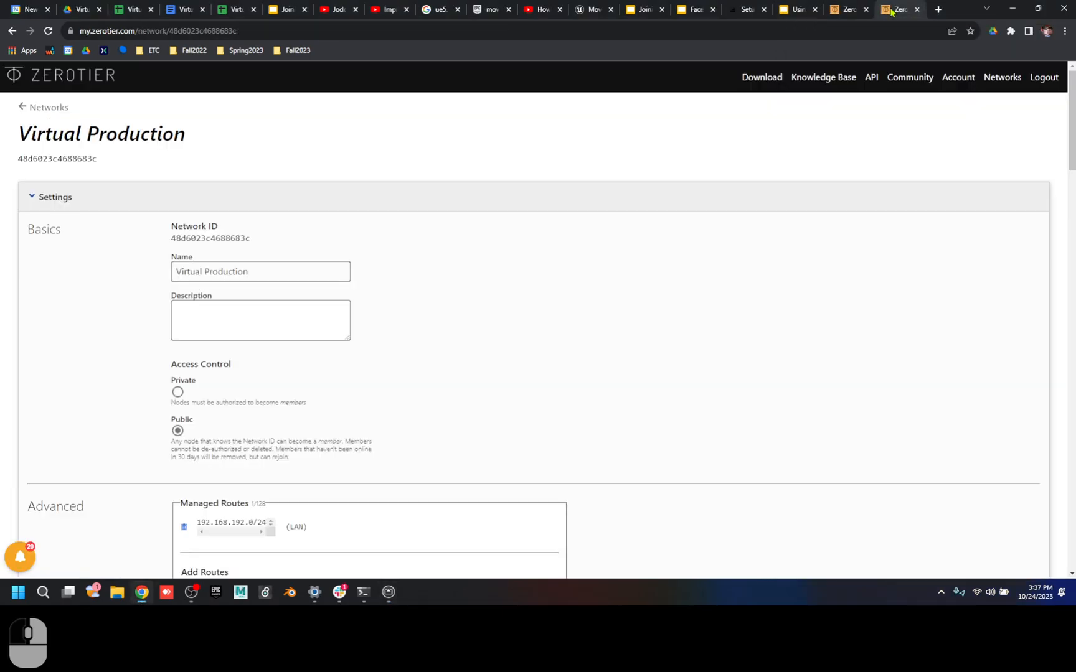
scroll(637, 343, down, 14)
scroll(478, 405, down, 9)
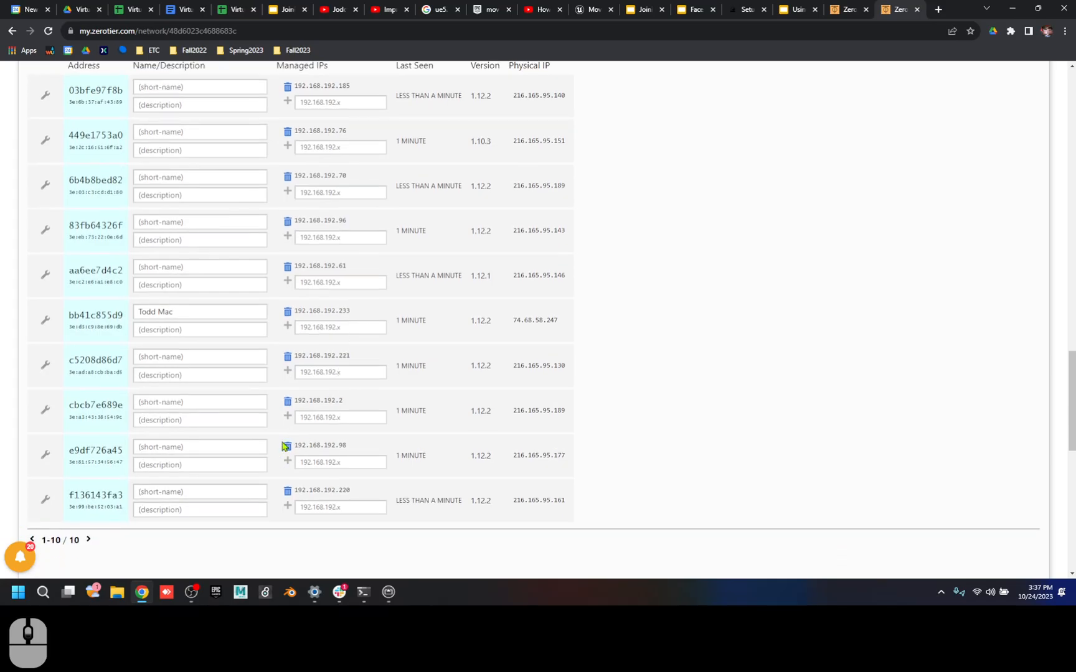
scroll(284, 449, up, 1)
scroll(272, 453, down, 2)
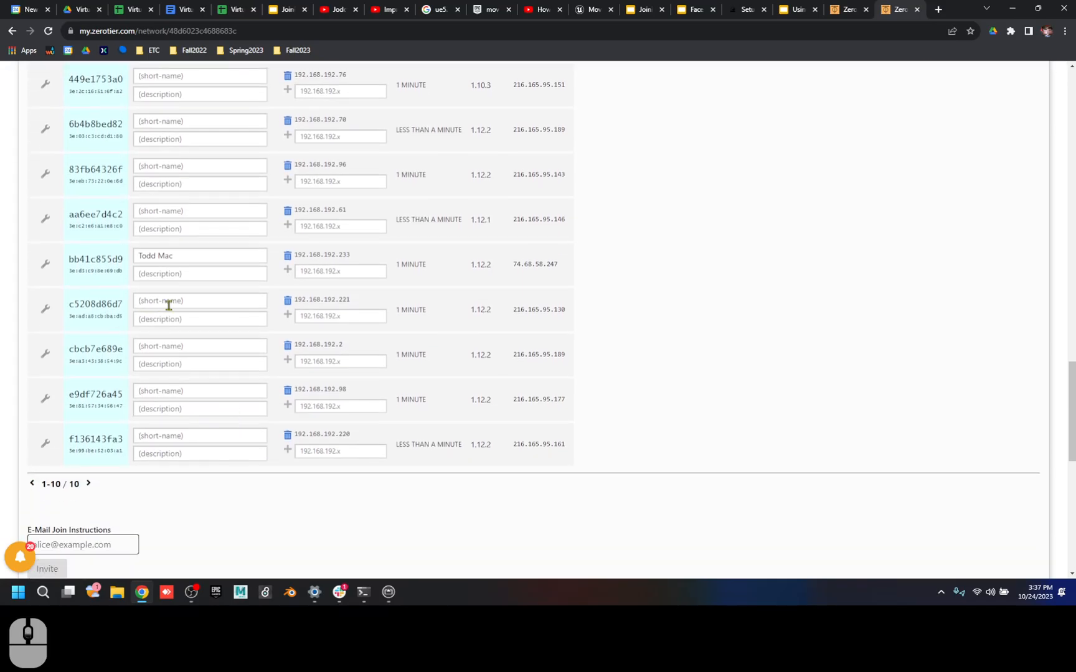
click(167, 255)
drag(352, 256, 341, 255)
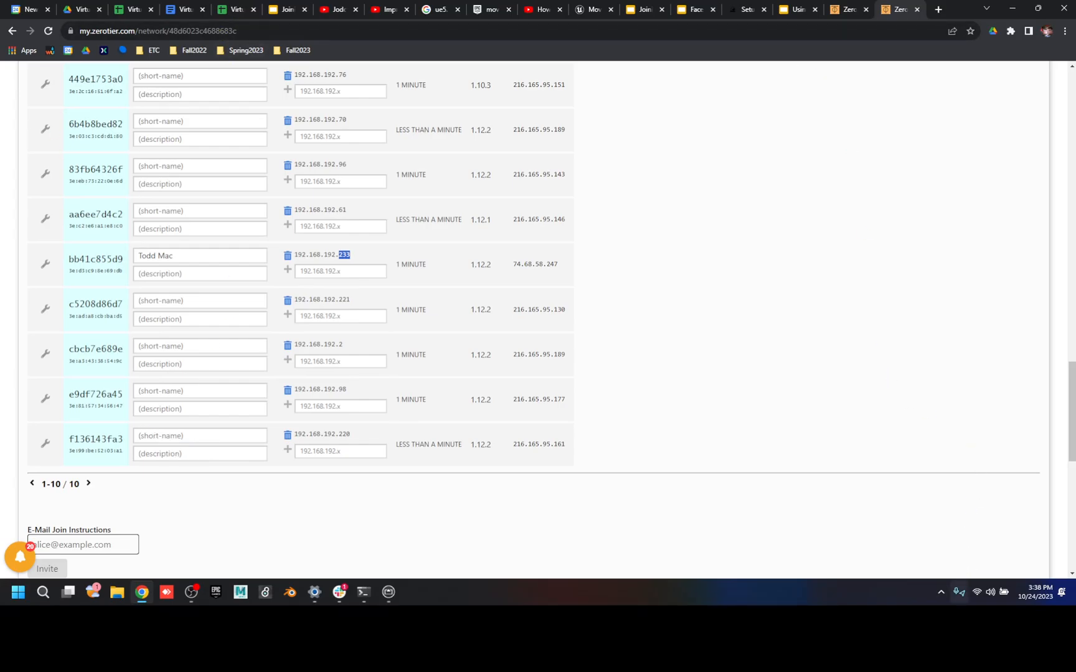
- Check this computer's ZeroTier address and its Virtual Production network details in the ZeroTier menu
click(941, 592)
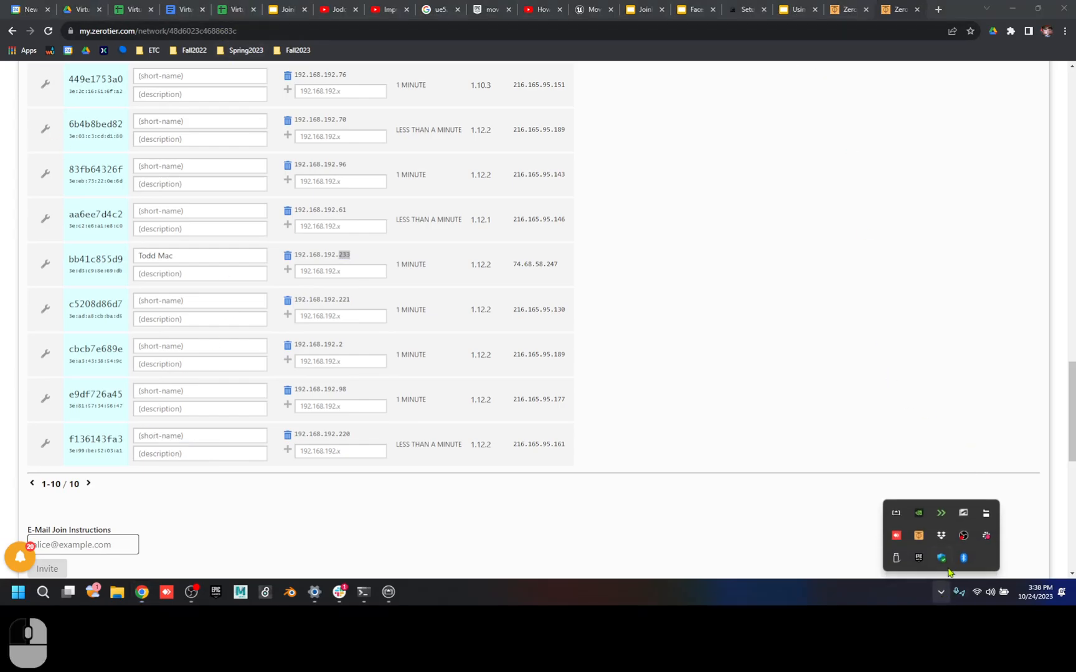
click(917, 539)
mouse_move(898, 473)
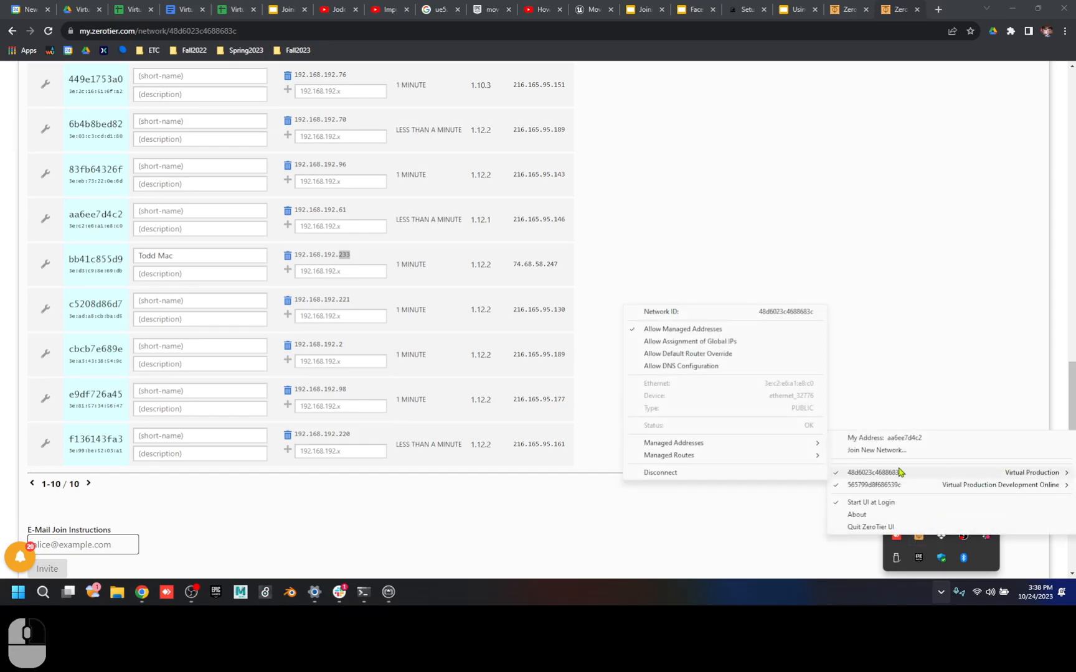
mouse_move(802, 444)
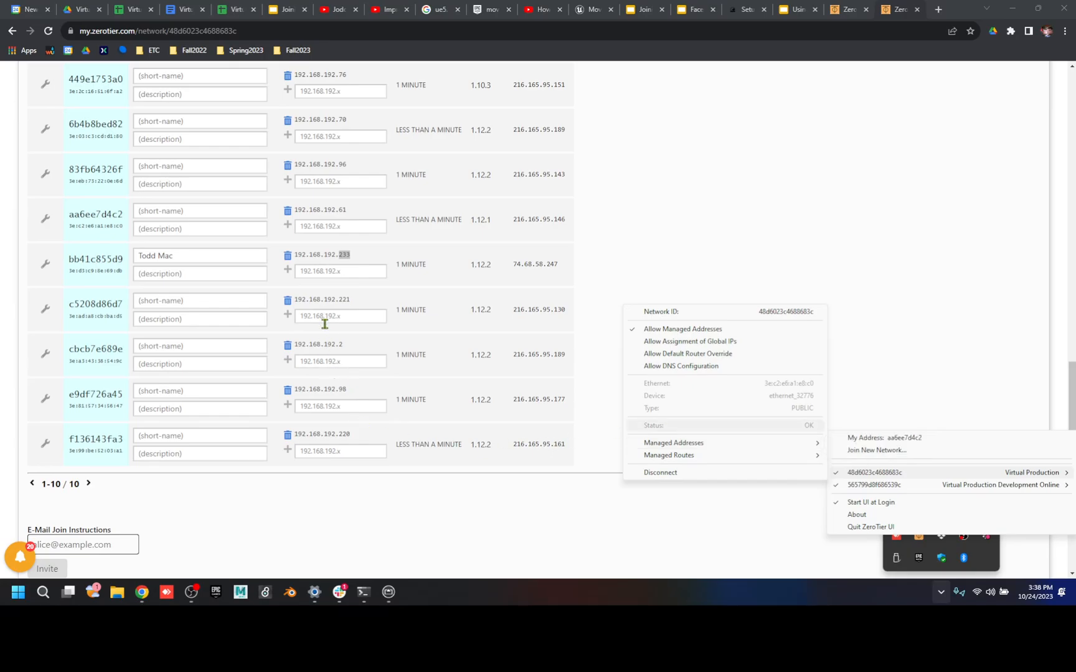
- Set the short name of member aa6ee7d4c2 to the owner's first name followed by "PC"
scroll(336, 319, up, 1)
click(215, 267)
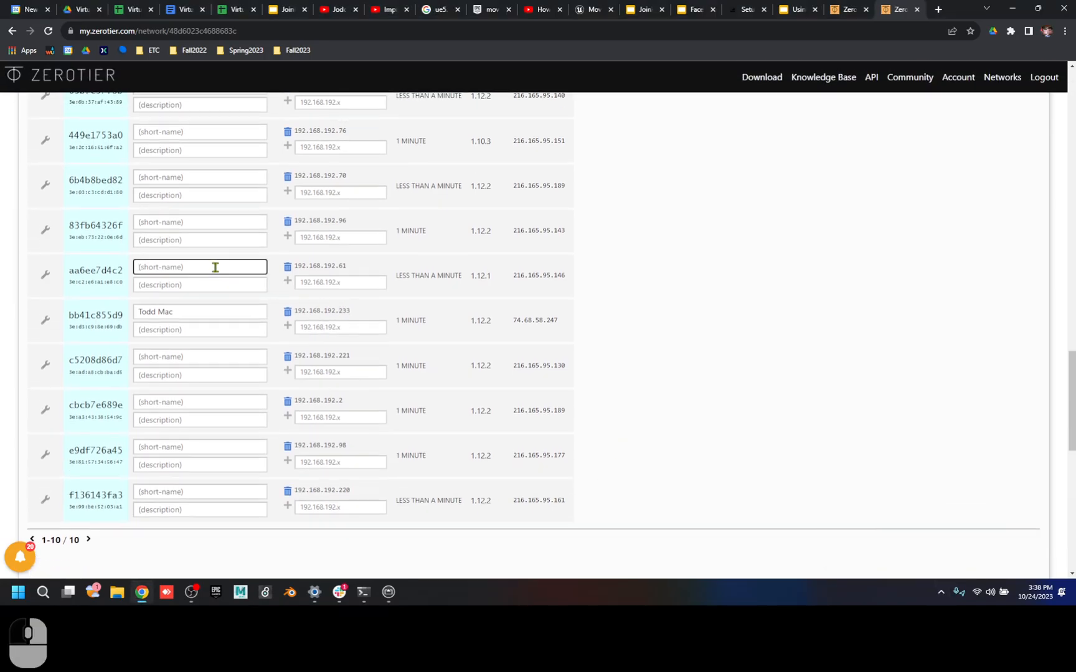
text(Todd )
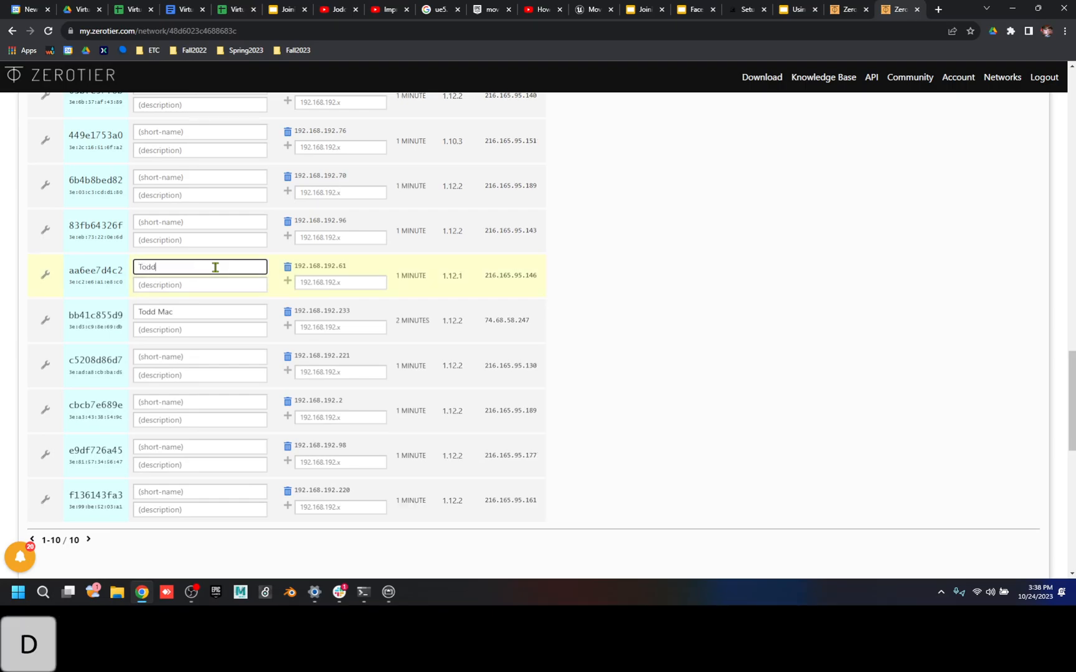
text(PC)
key(Return)
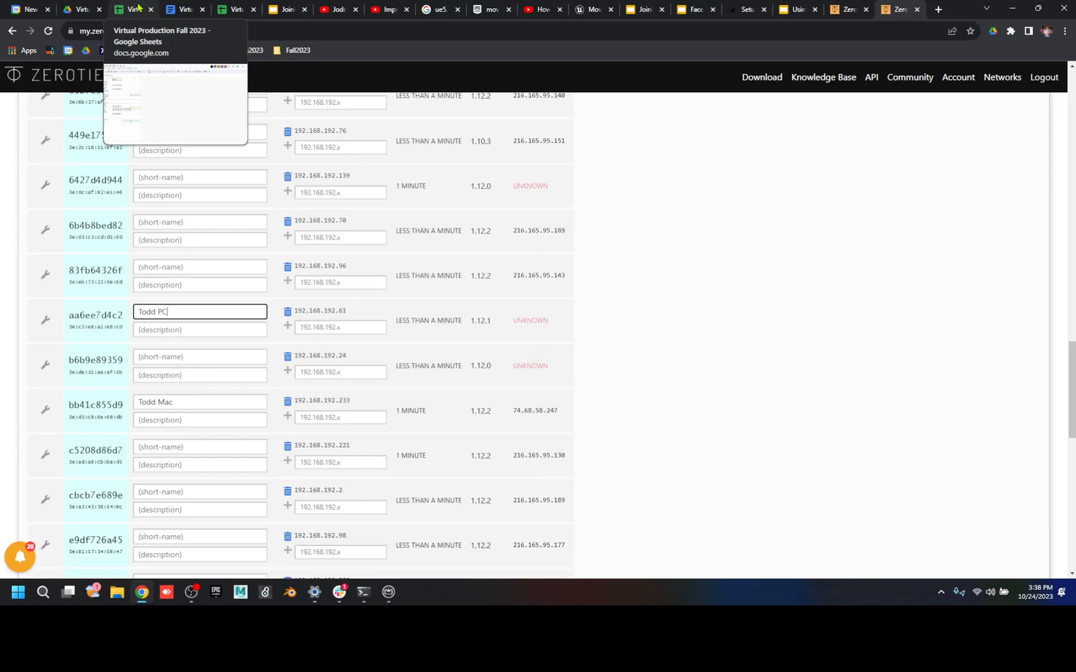
click(681, 210)
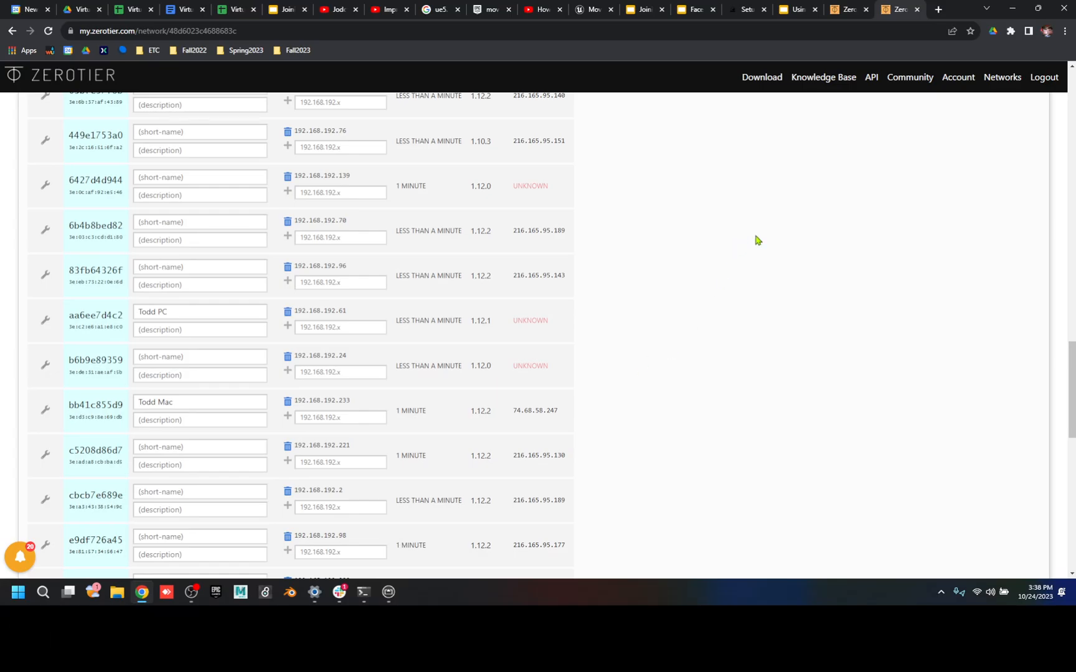
- Open Command Prompt and ping the Mac's managed IP address, 192.168.192.233
click(43, 591)
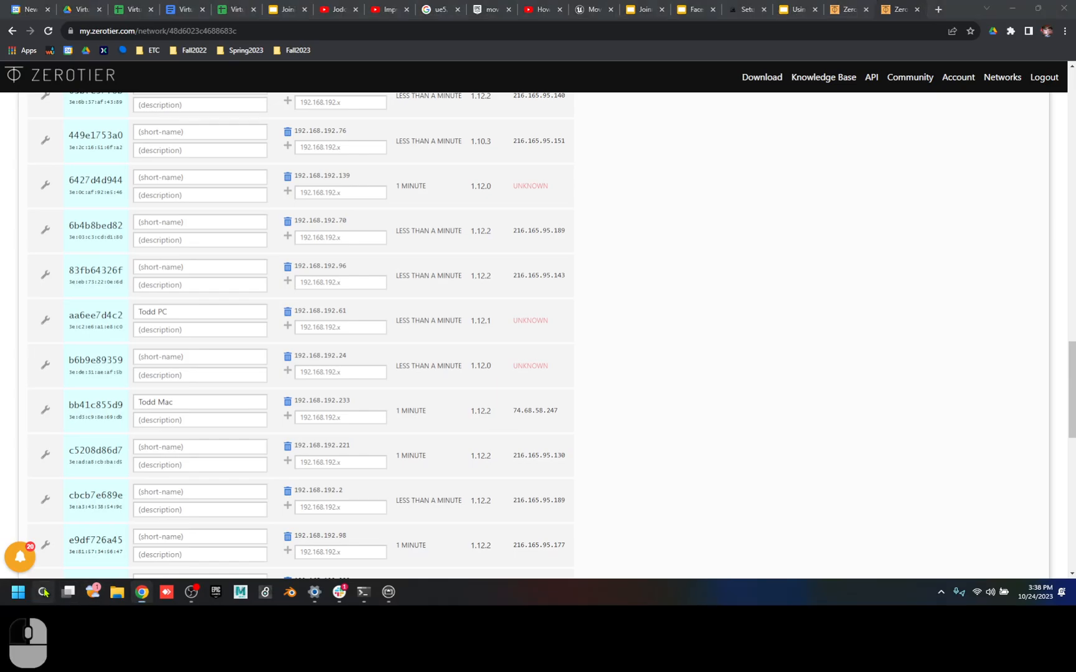
text(cmd)
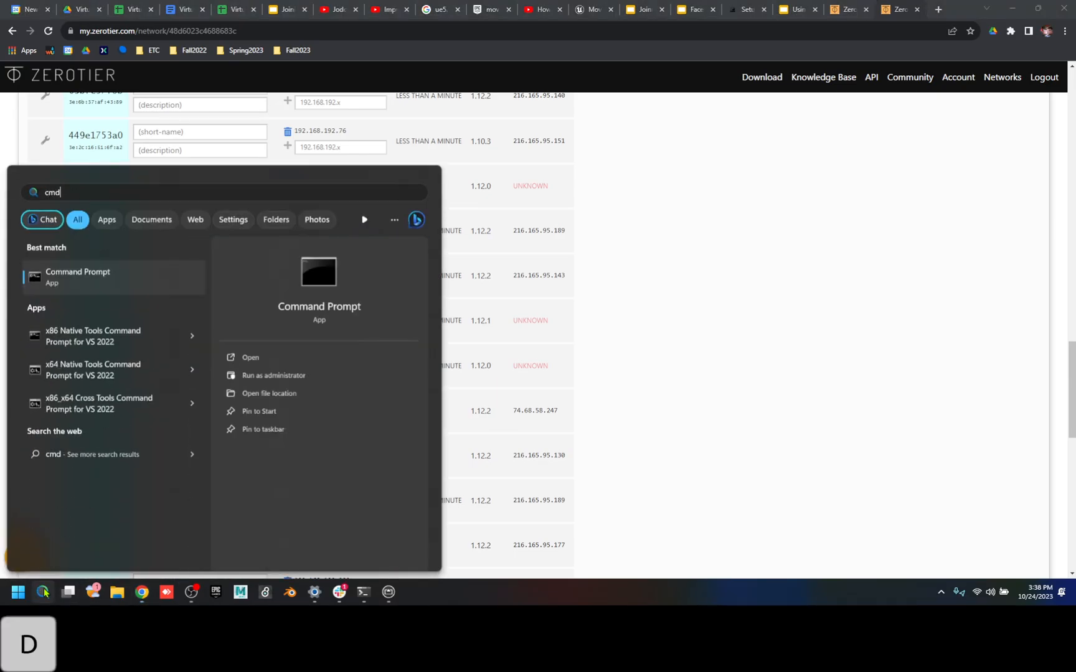
key(Return)
text(ping)
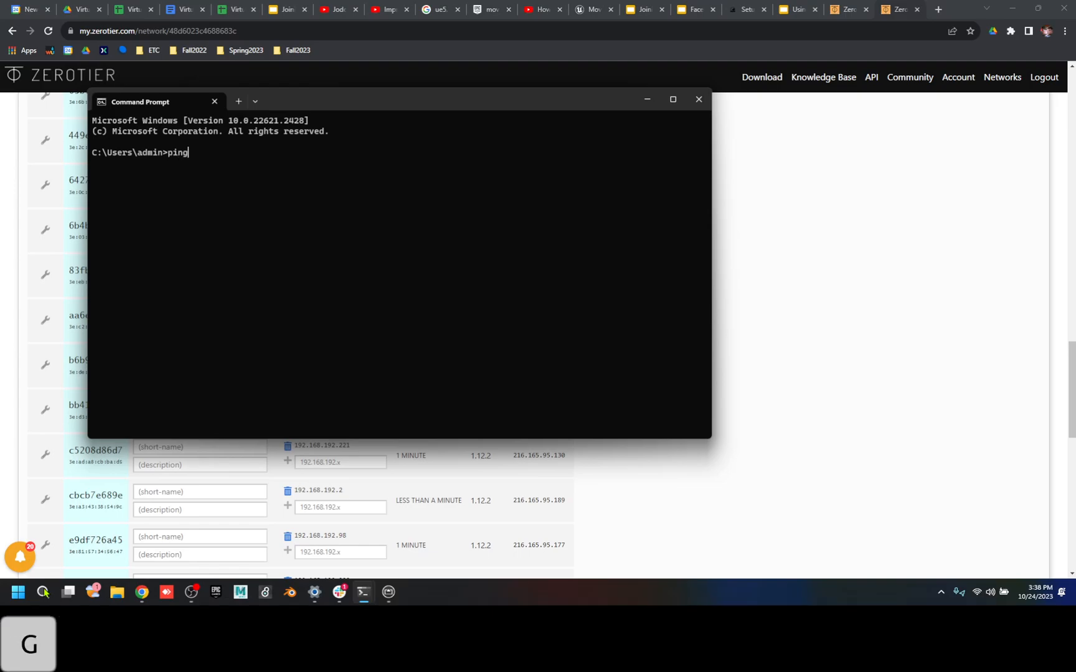
text( 192.168.192.)
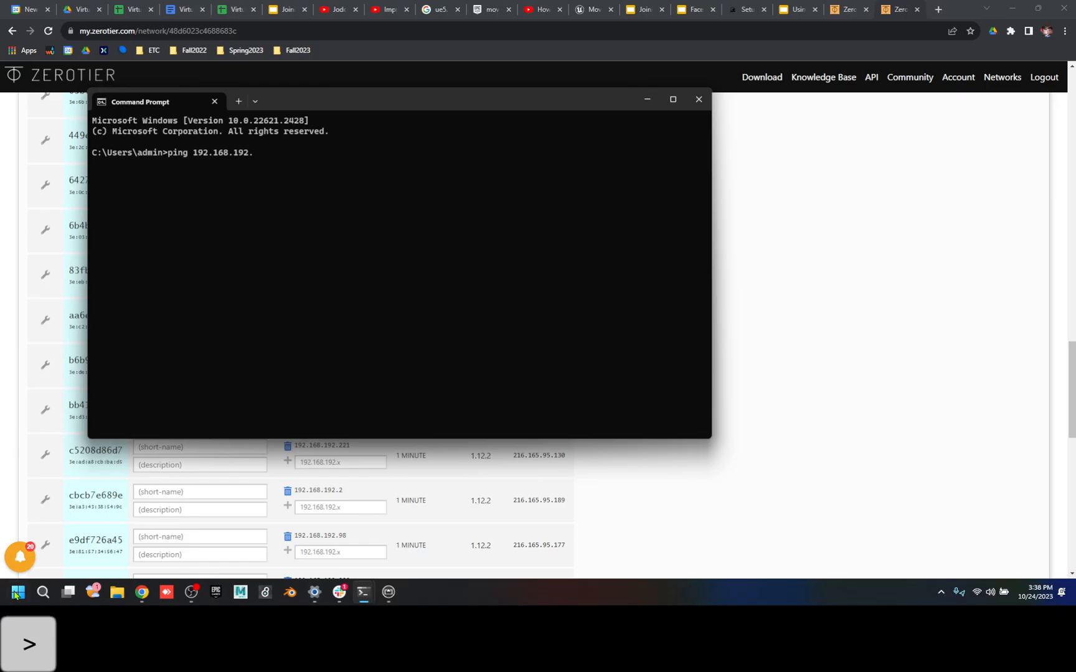
click(888, 11)
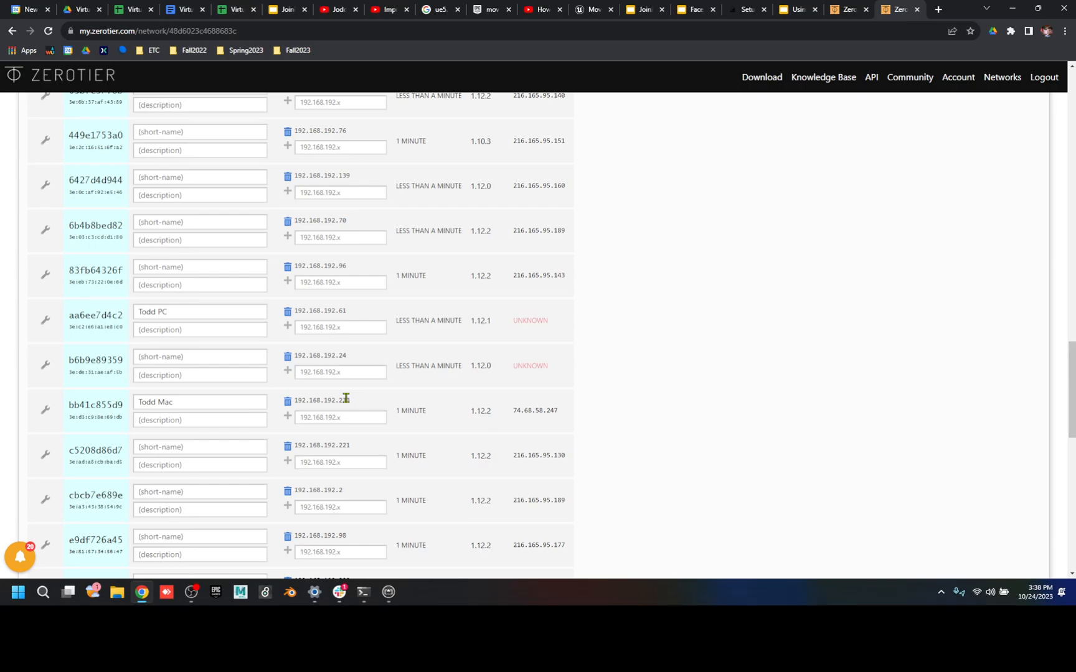
key(alt+Tab)
text(233)
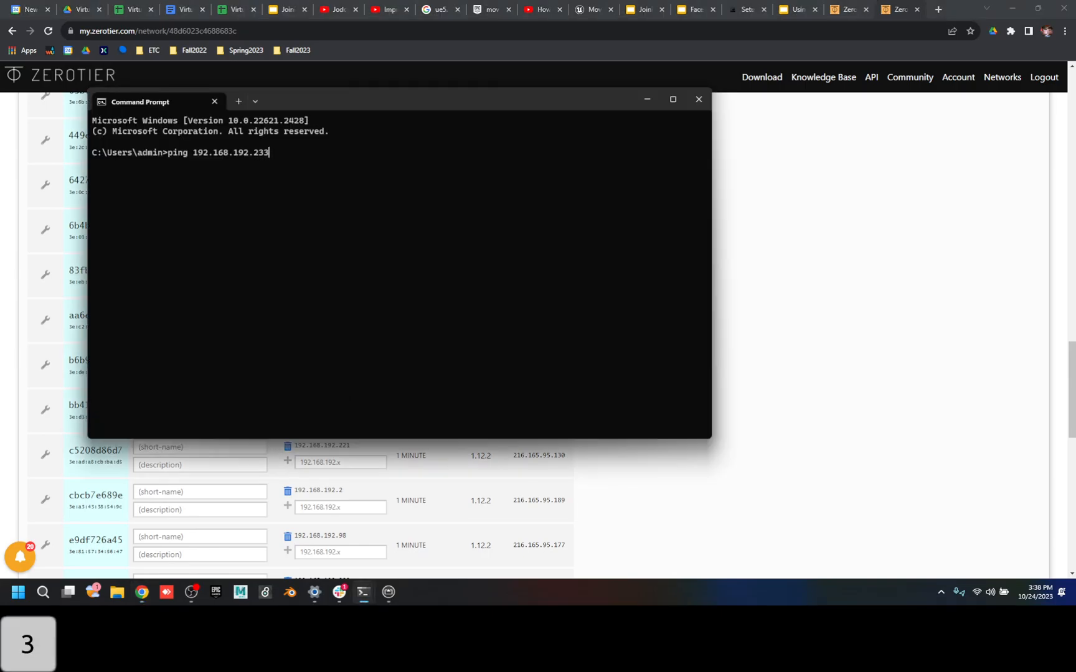
key(Return)
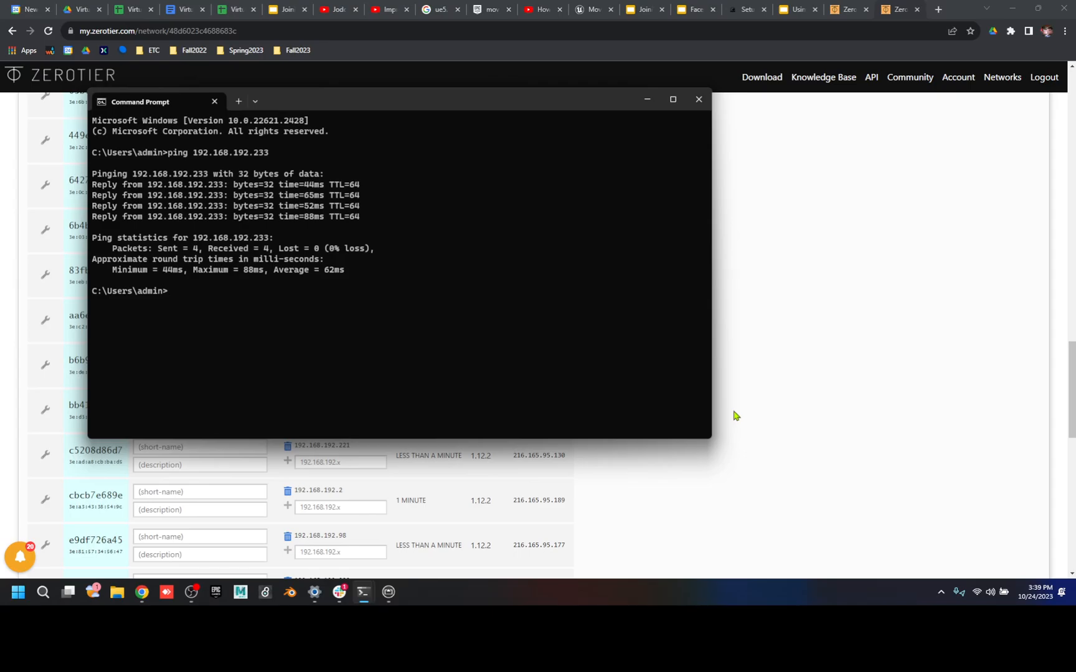
- Switch to the AirServer window that mirrors the phone's ZeroTier One app
click(388, 593)
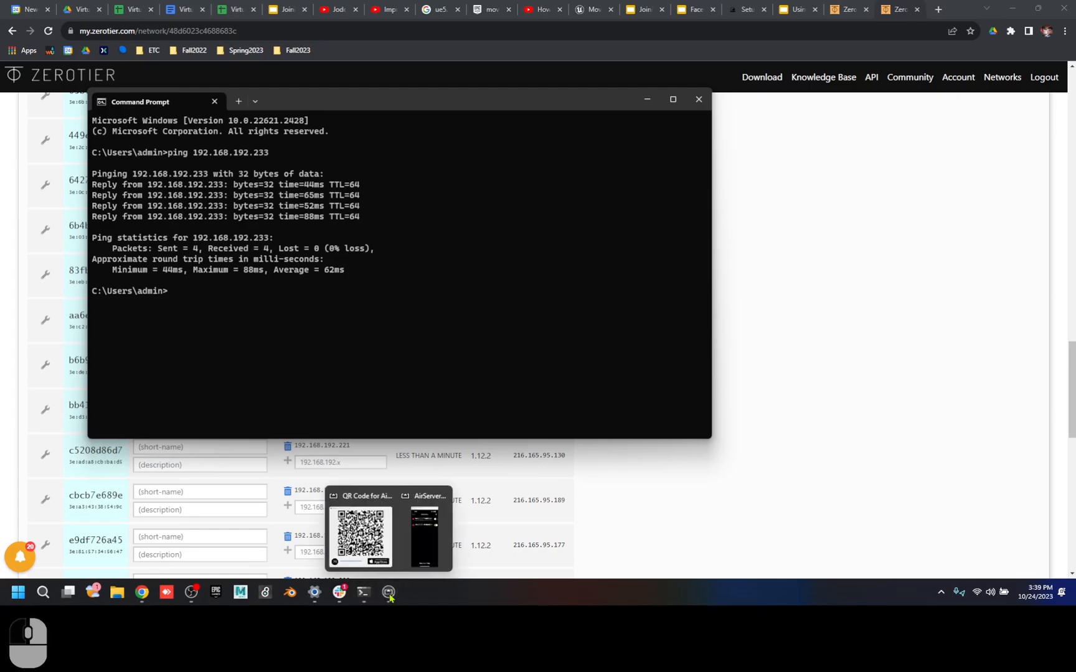
click(417, 536)
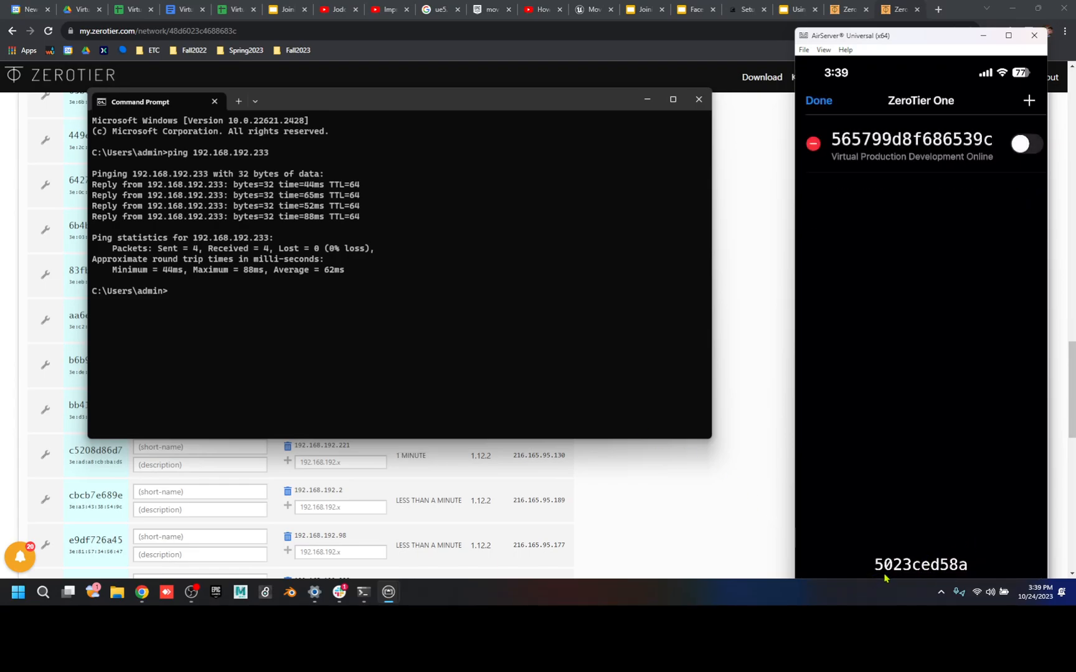
- Look through the Virtual Production network page, including Administrators, Members Help and the advanced settings, for a way to add a member
click(733, 541)
scroll(89, 440, down, 4)
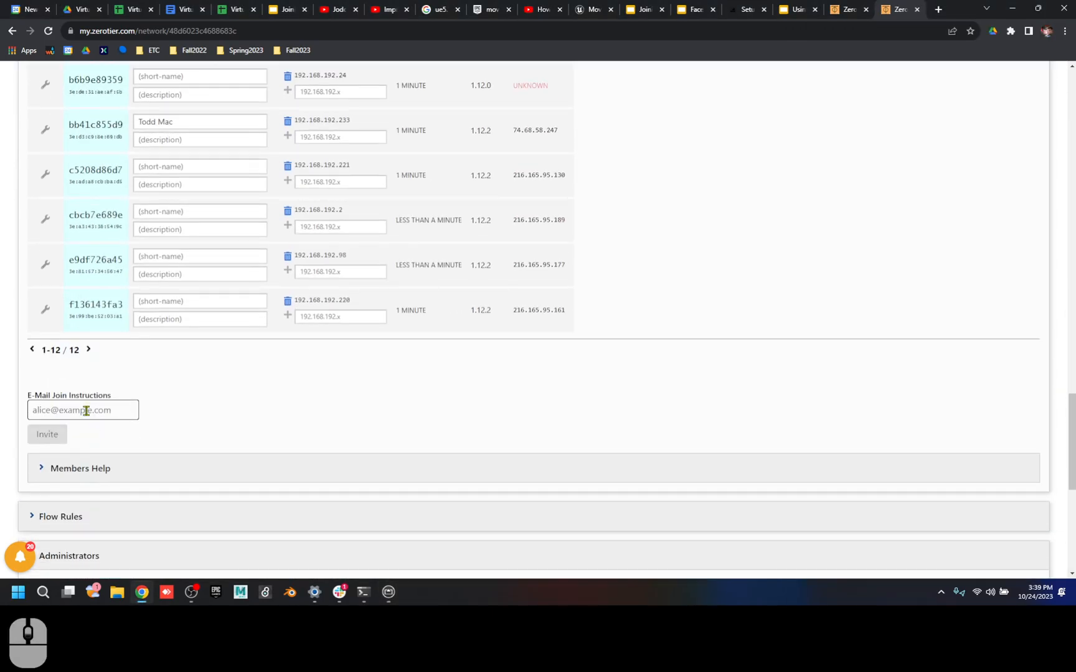
scroll(98, 440, down, 3)
scroll(103, 435, down, 3)
scroll(112, 441, up, 1)
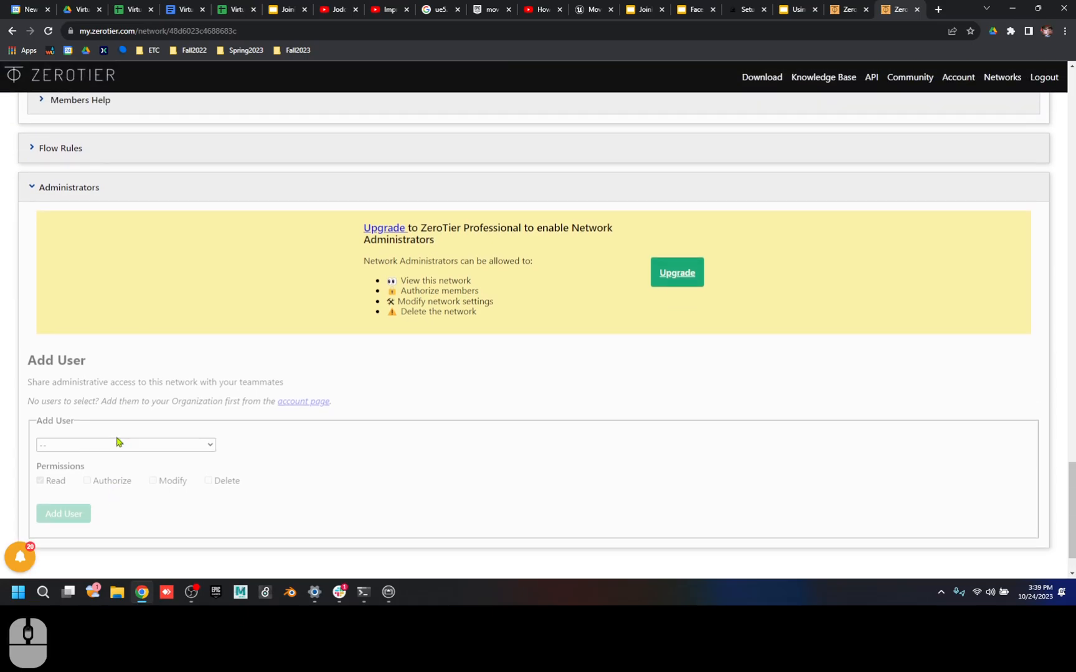
click(115, 447)
click(165, 429)
scroll(233, 506, down, 1)
scroll(234, 506, up, 8)
scroll(234, 505, down, 4)
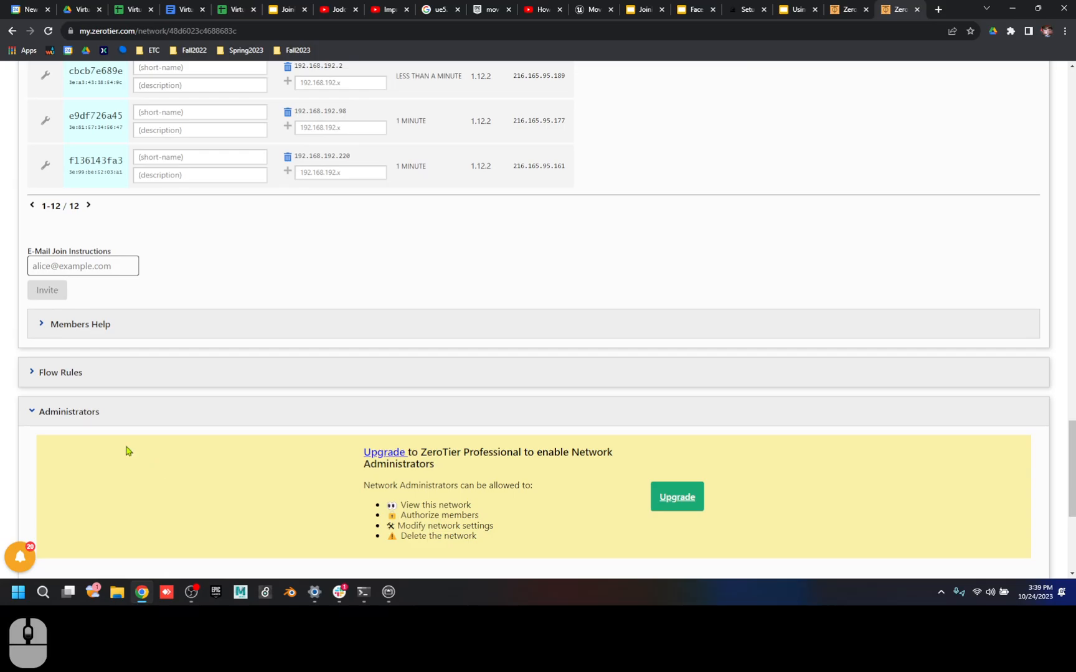
click(62, 372)
click(95, 335)
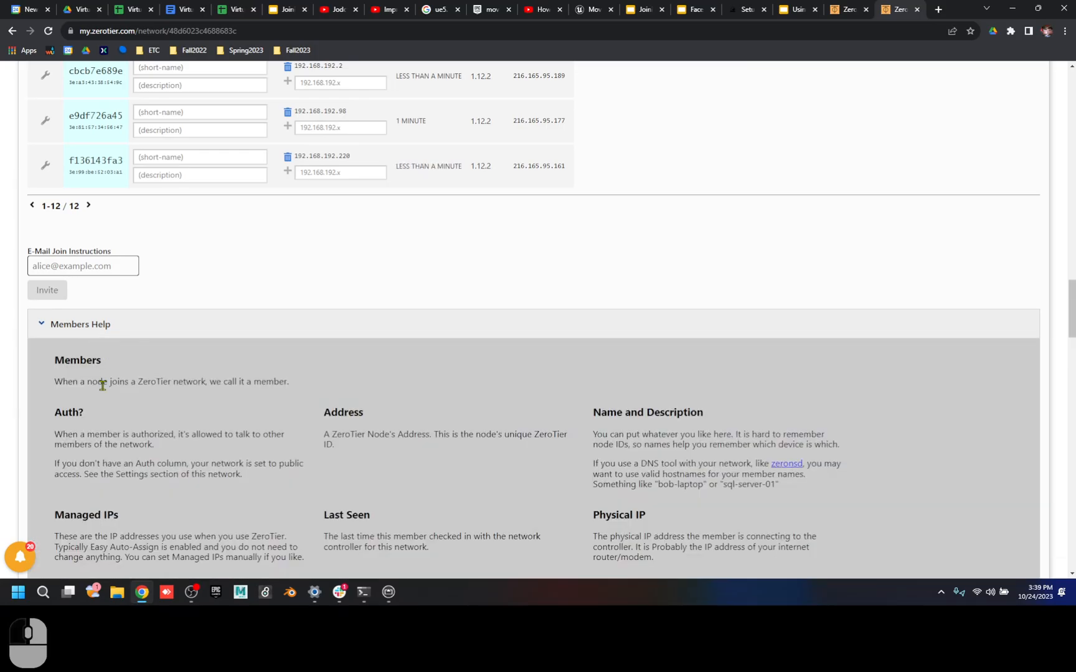
scroll(116, 382, down, 3)
scroll(118, 384, up, 20)
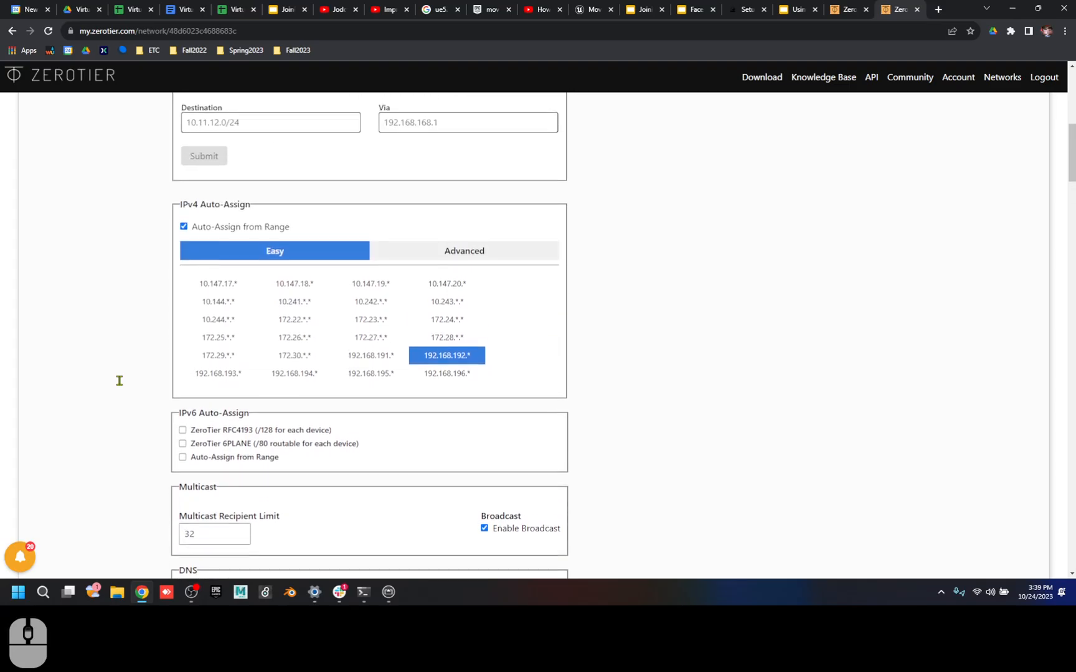
scroll(122, 386, down, 6)
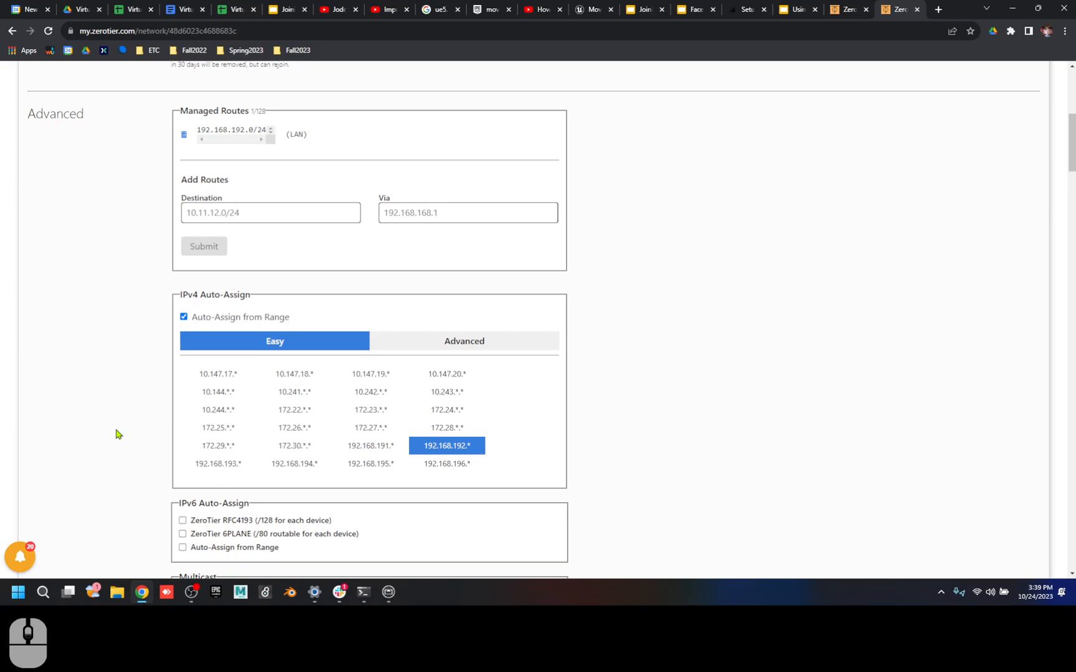
scroll(119, 434, down, 9)
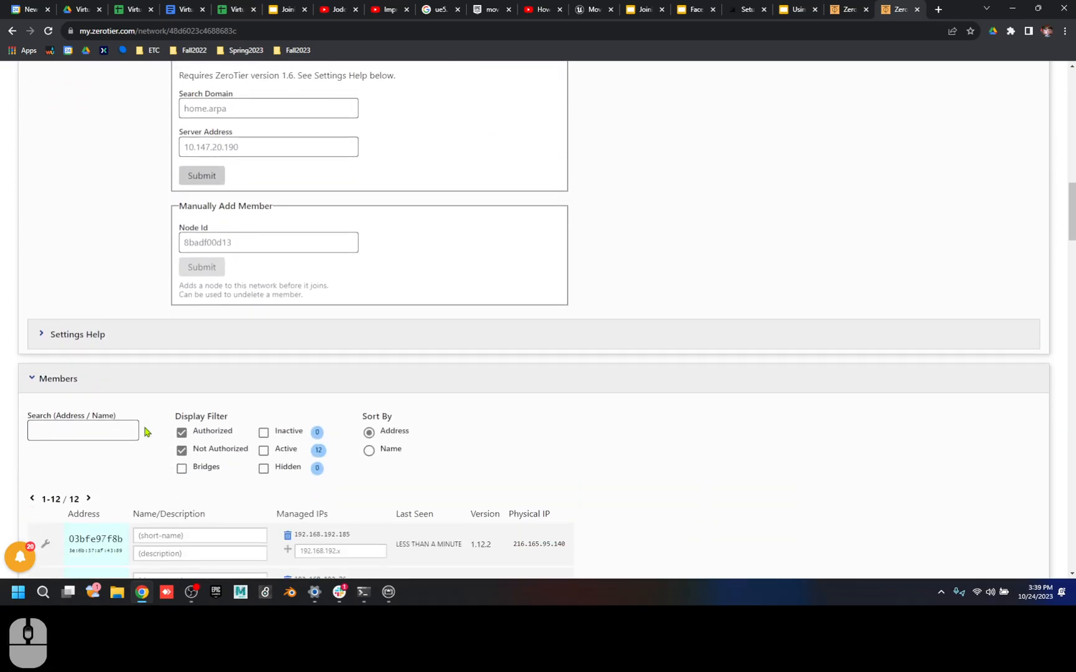
- Shrink the browser window to reveal the phone mirror and manually add node ID 5023ced58a as a network member
click(252, 245)
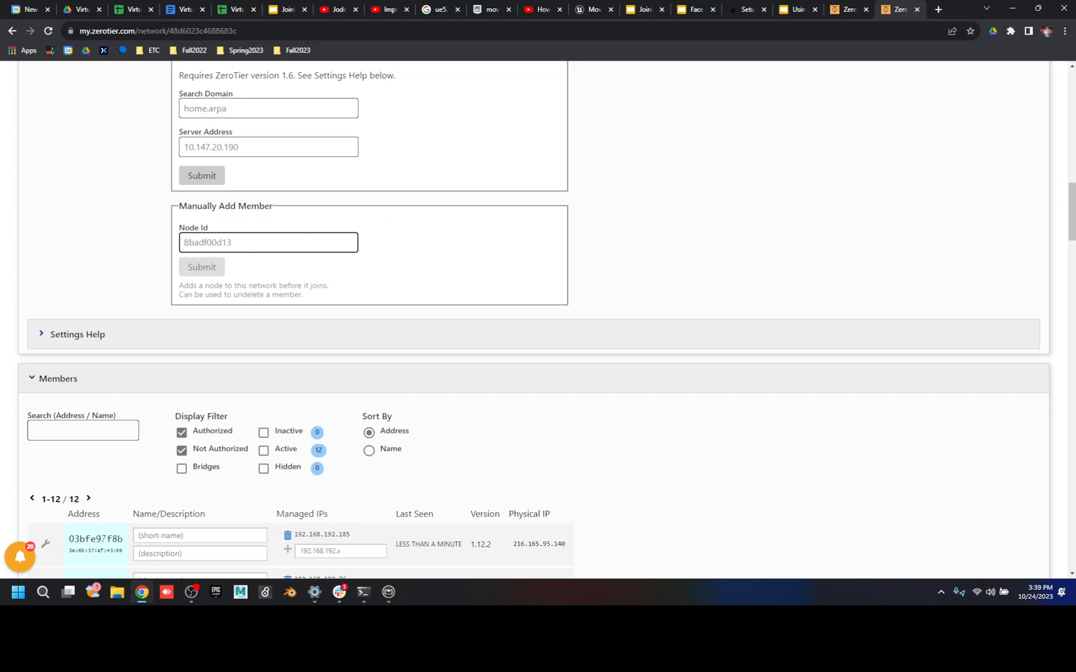
scroll(987, 174, up, 7)
drag(968, 14, 738, 37)
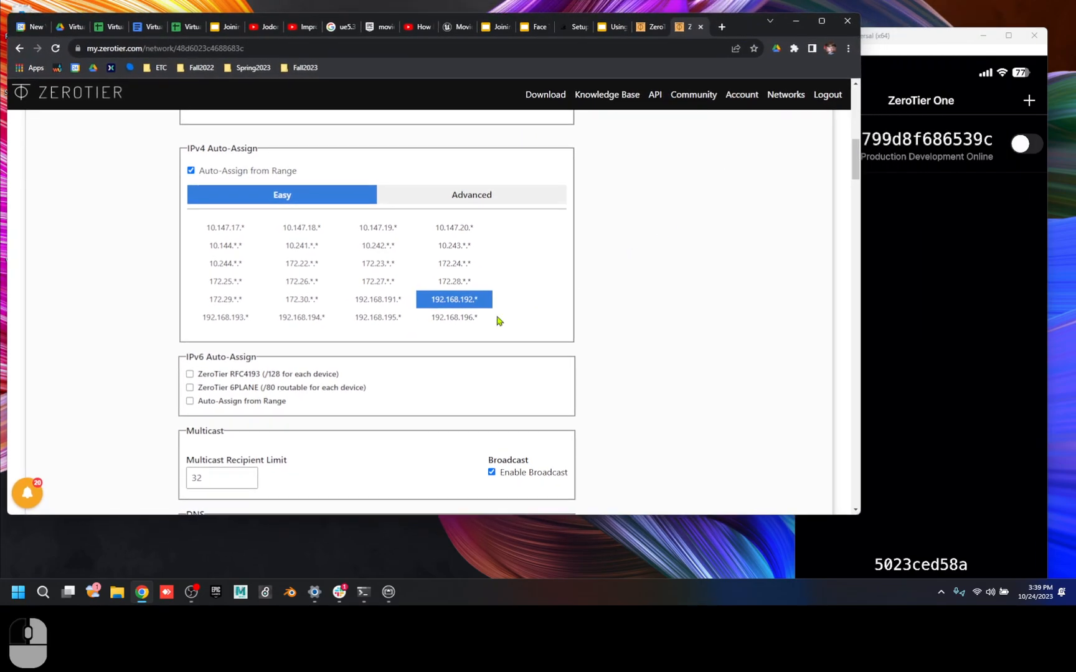
scroll(320, 415, down, 6)
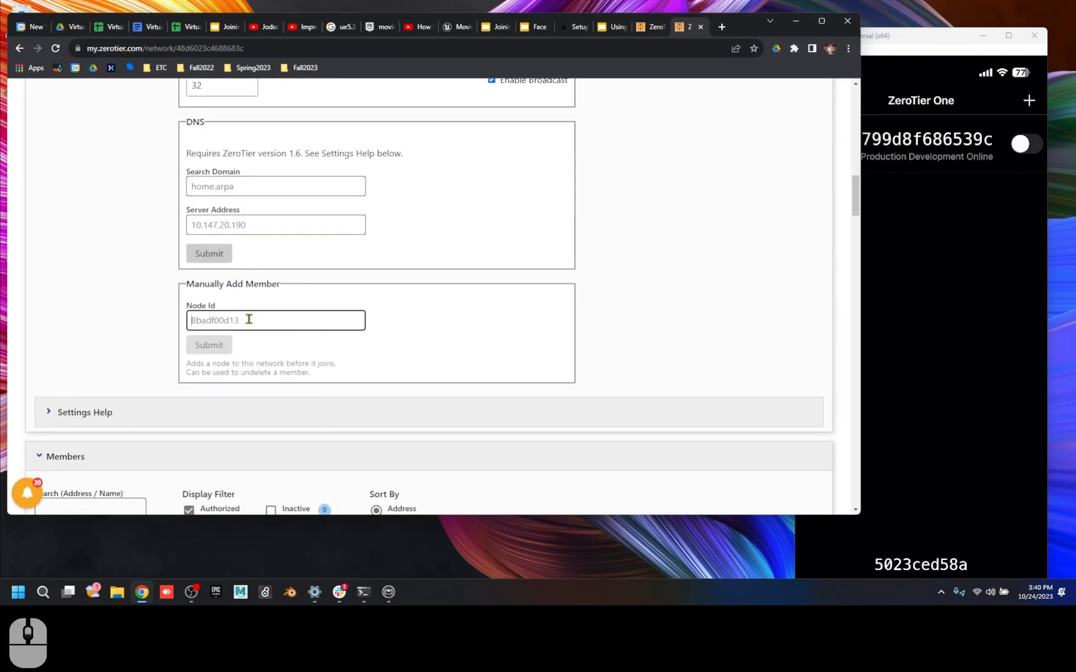
click(291, 320)
text(50)
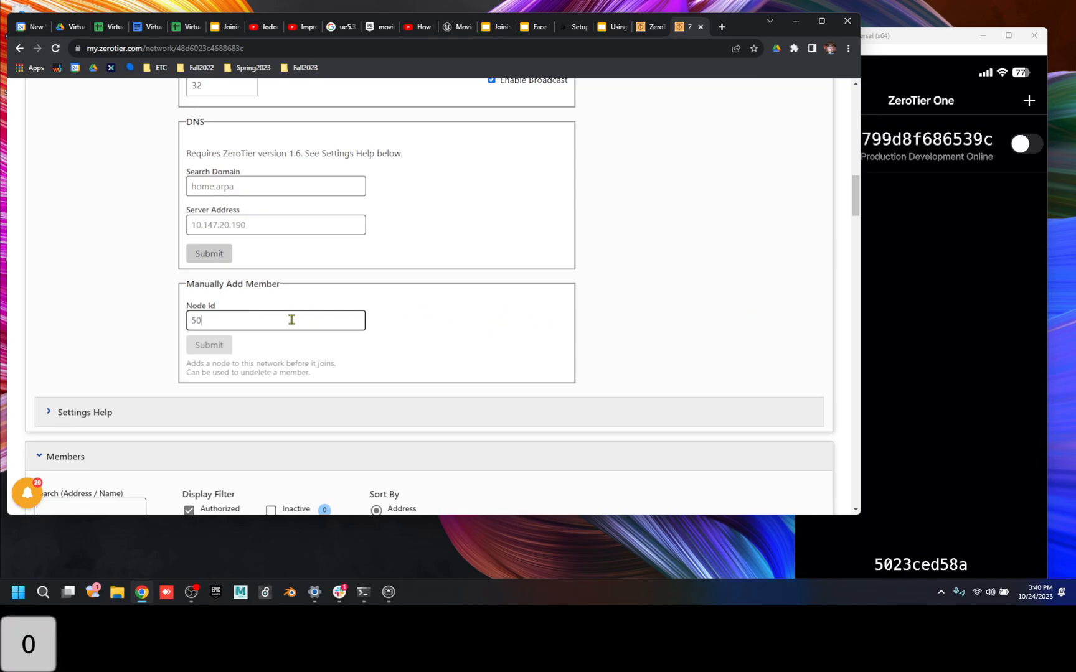
text(23ced58a)
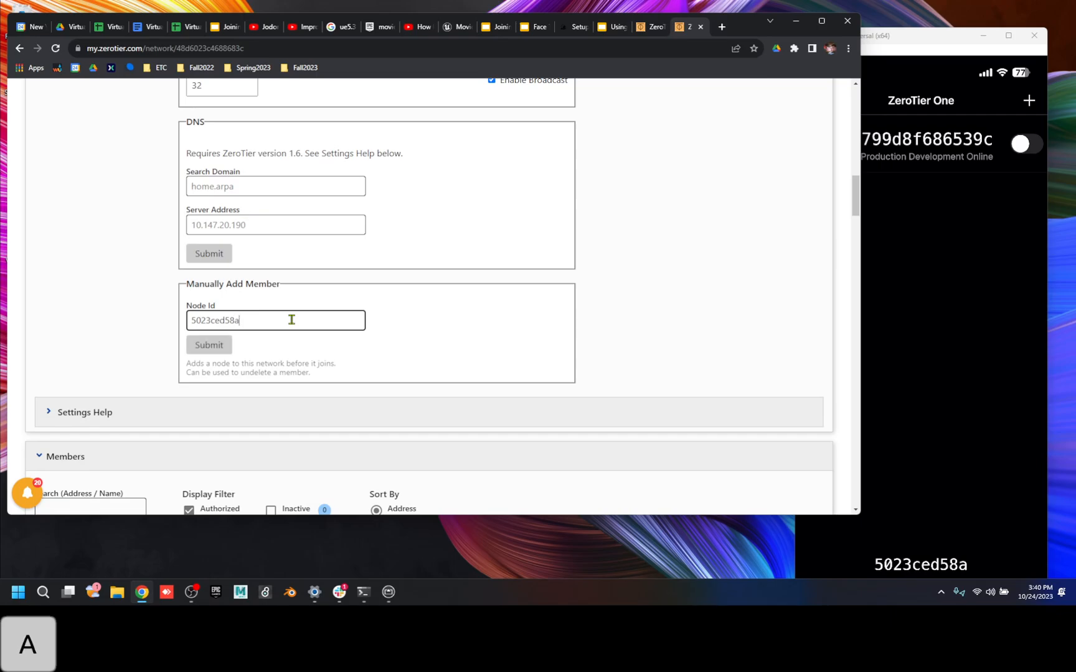
click(208, 345)
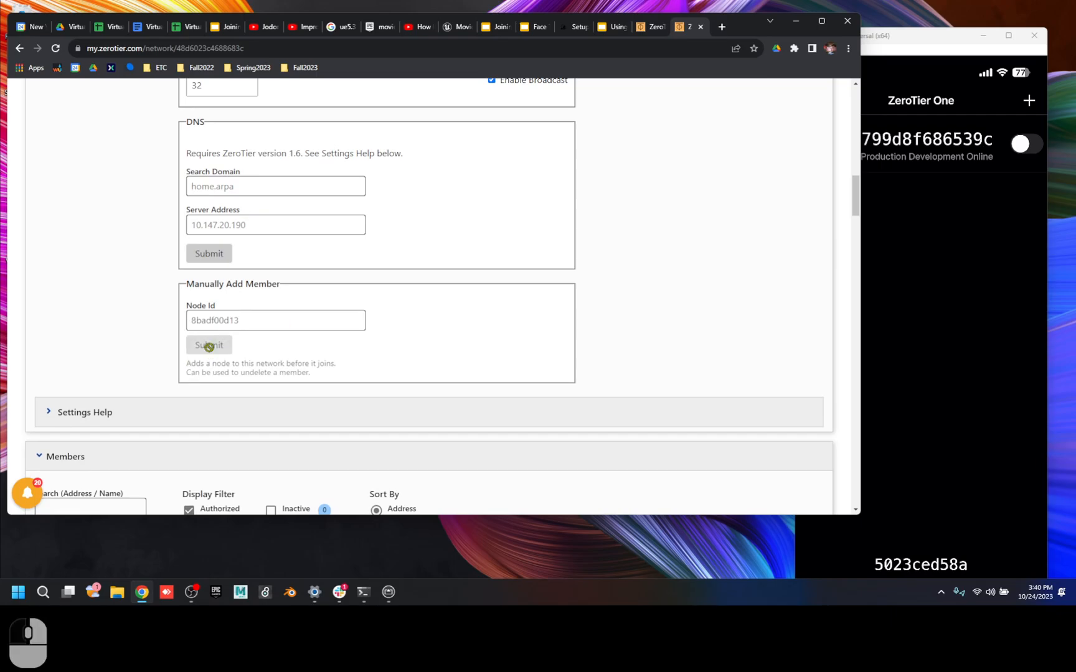
- Review the network settings and check the entry for member 5023ced58a in the Members list
scroll(367, 360, down, 2)
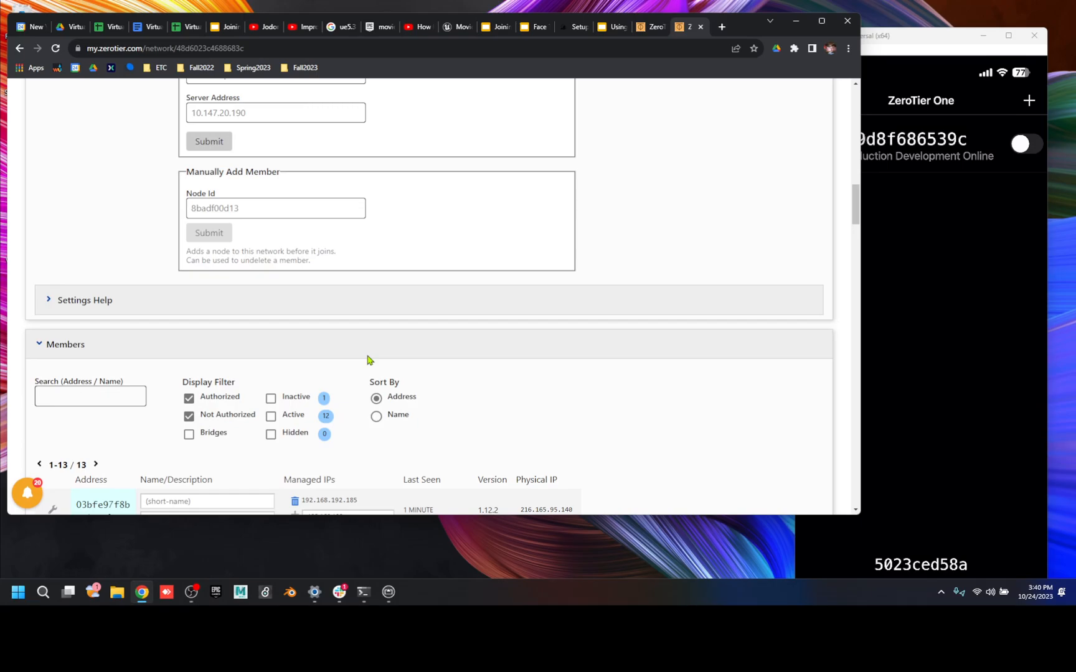
scroll(382, 350, up, 10)
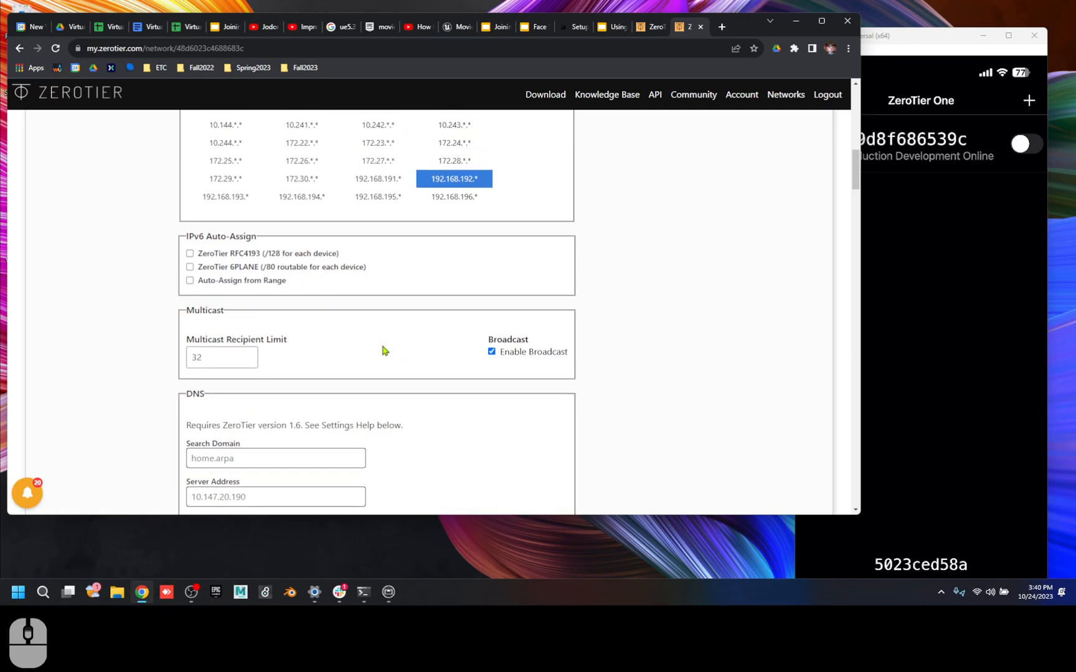
scroll(383, 351, up, 5)
scroll(386, 355, down, 15)
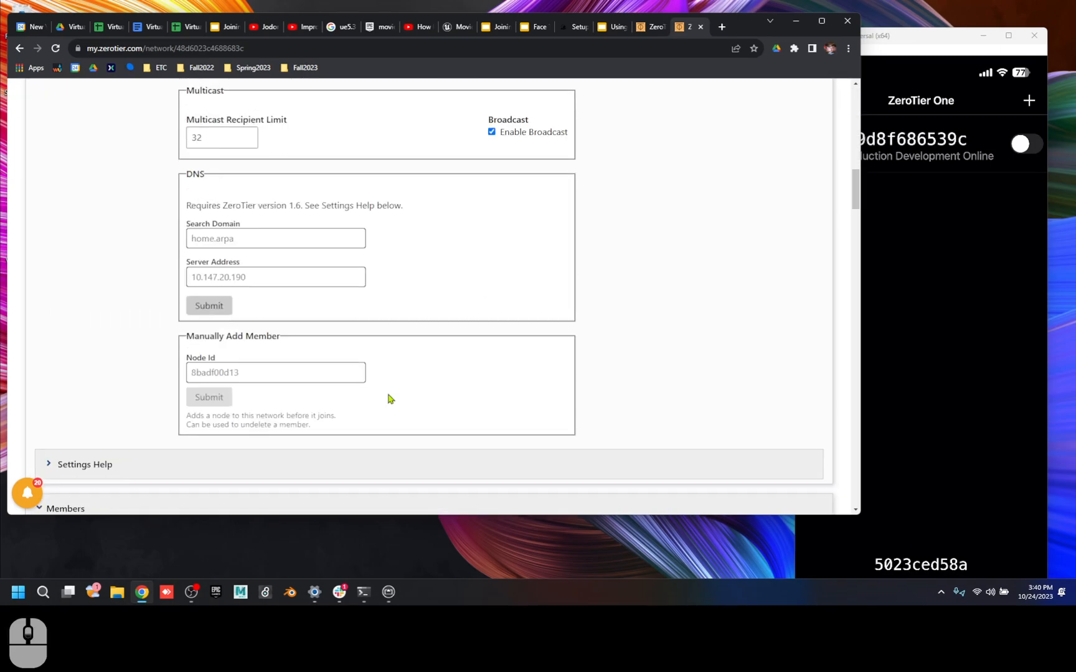
scroll(370, 408, down, 7)
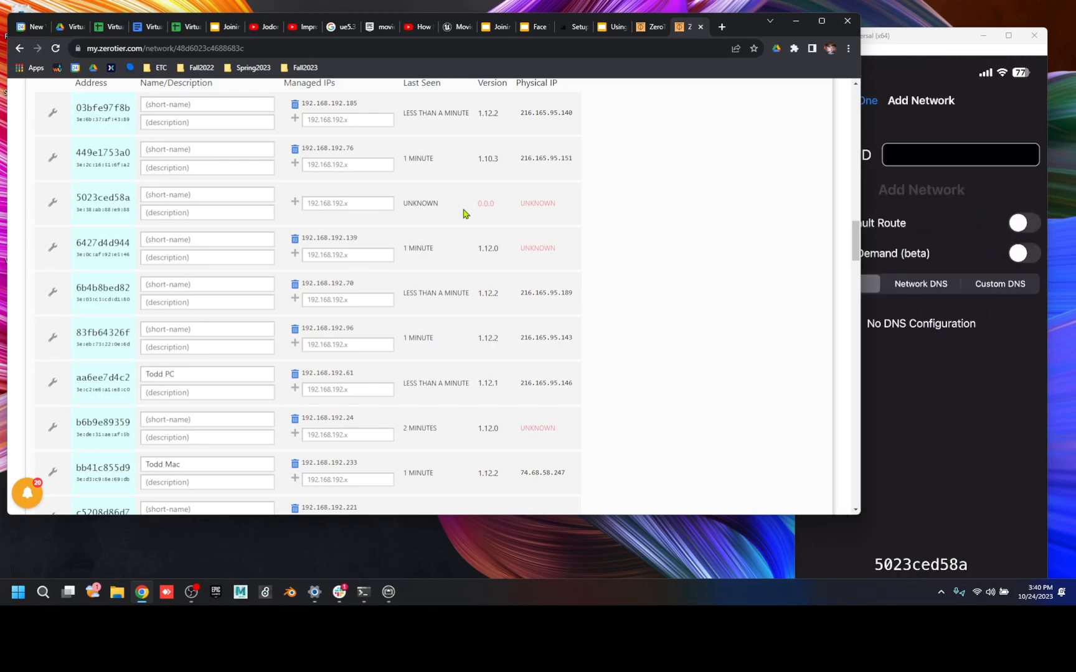
click(934, 380)
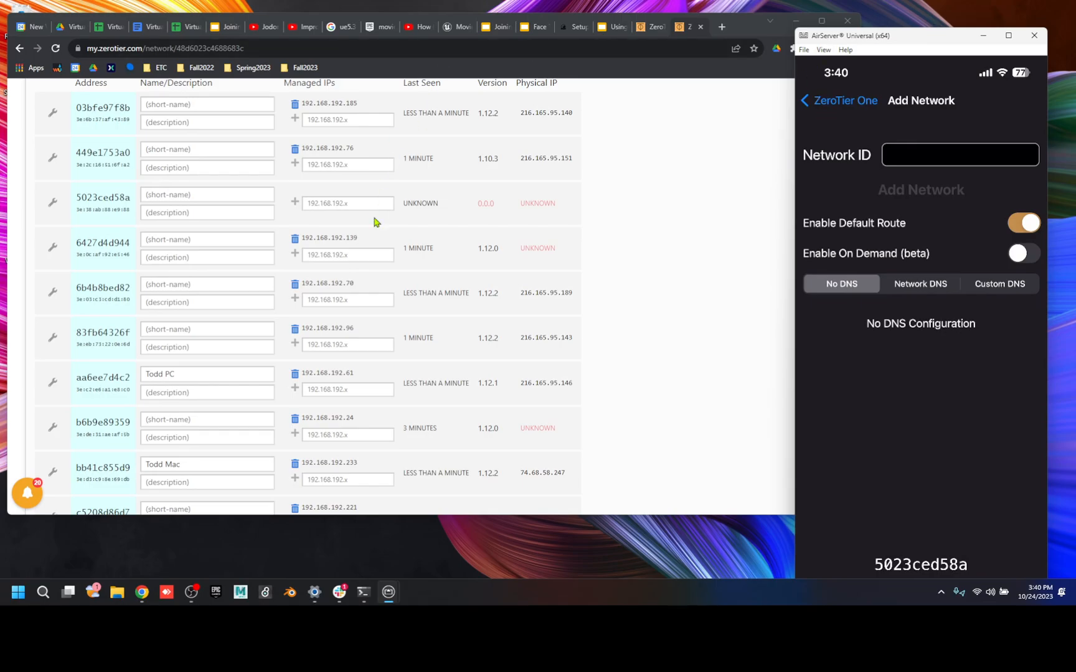
scroll(255, 383, up, 15)
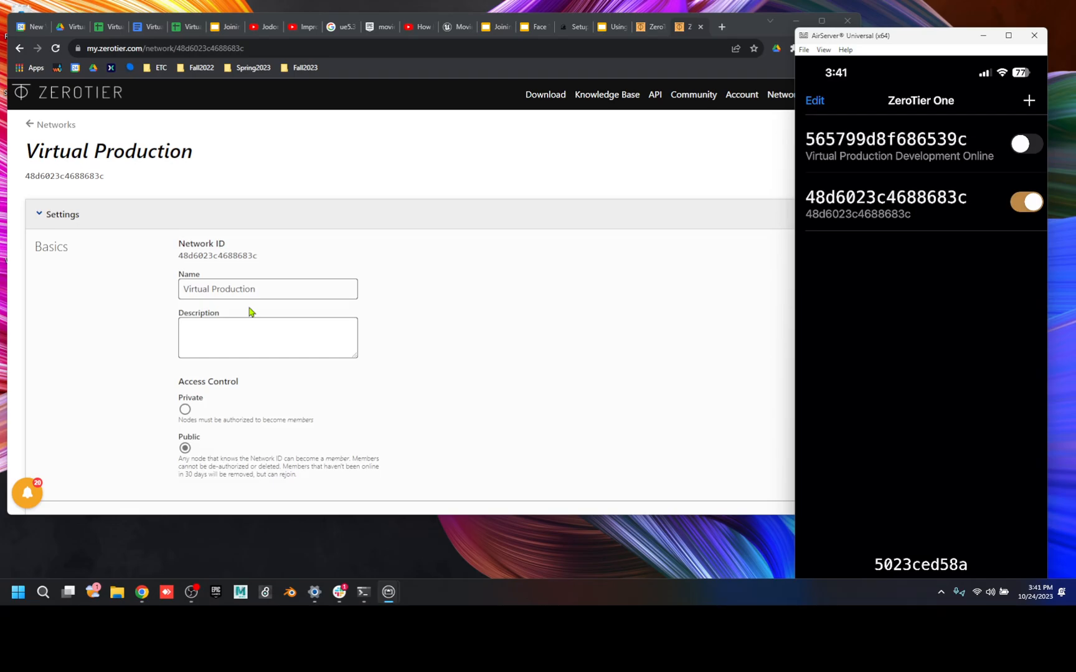
click(449, 281)
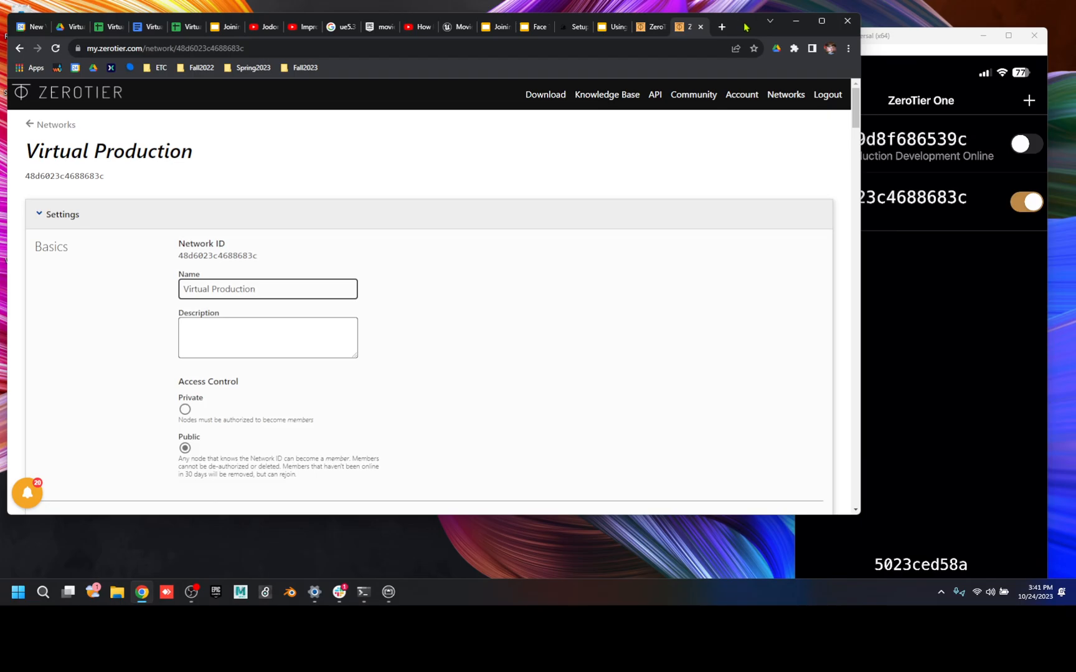
click(924, 306)
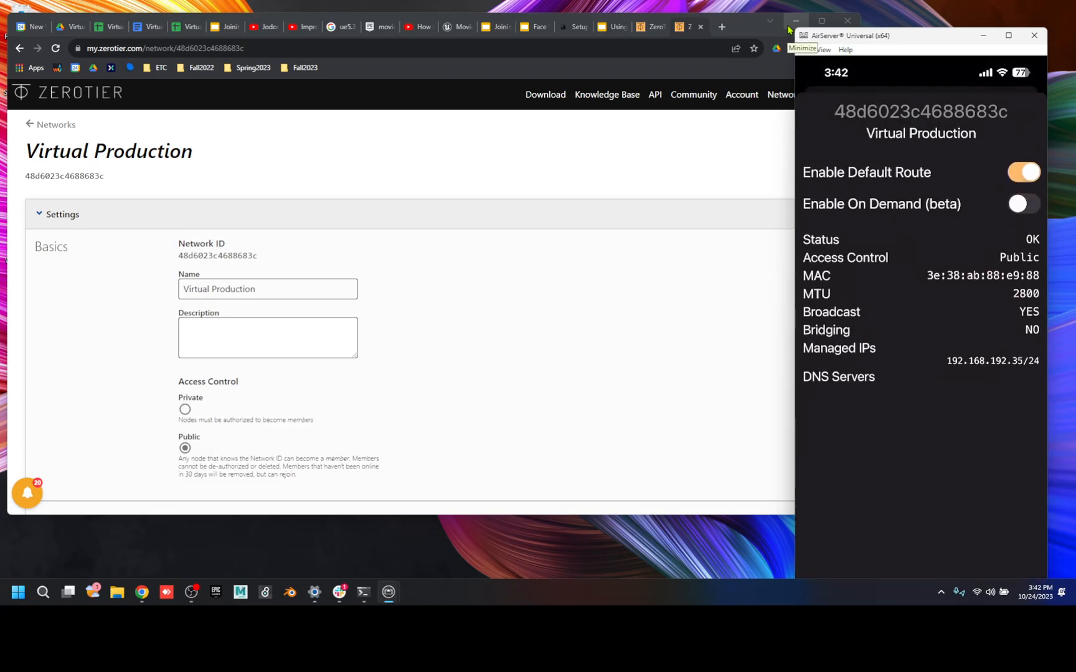
- Set the short name of member 5023ced58a to the owner's first name followed by "iPhone"
click(448, 337)
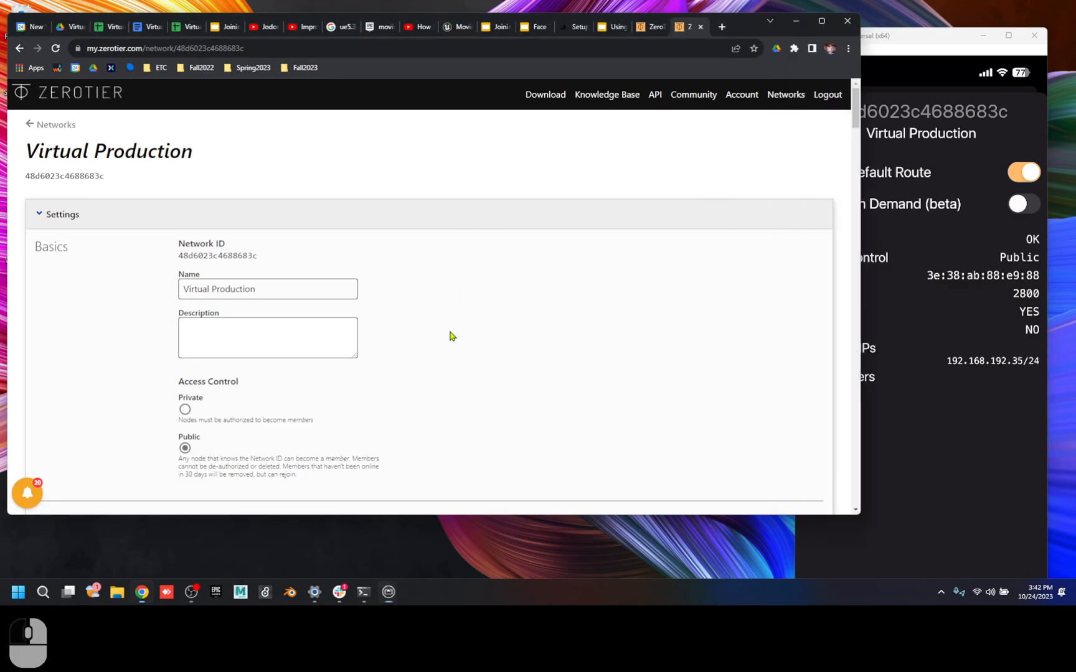
scroll(415, 394, down, 8)
scroll(367, 382, down, 15)
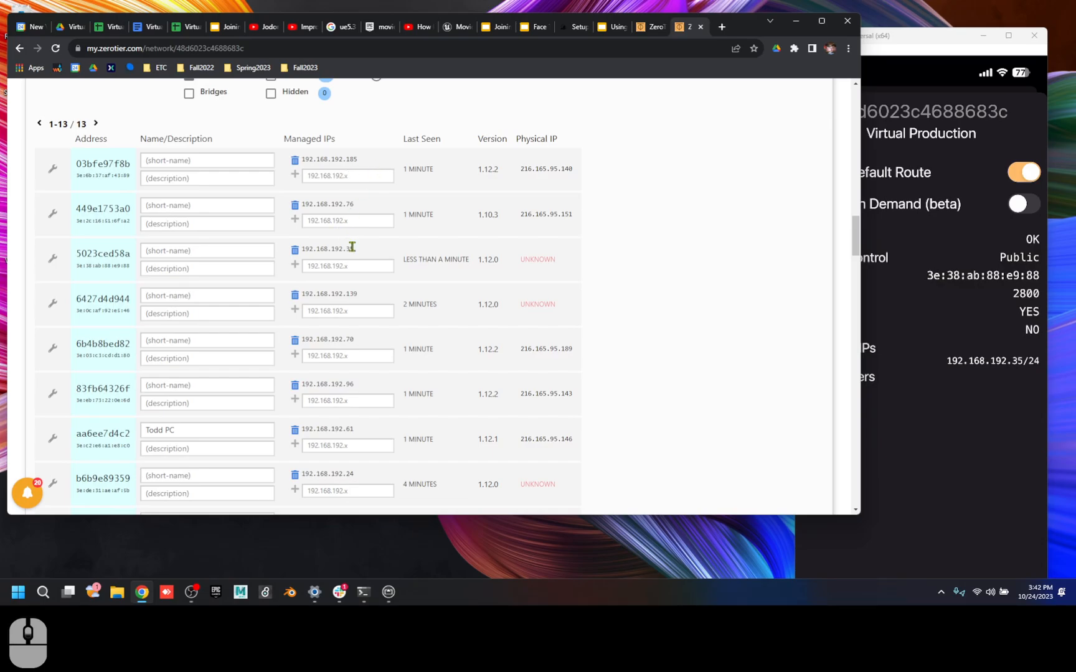
click(225, 252)
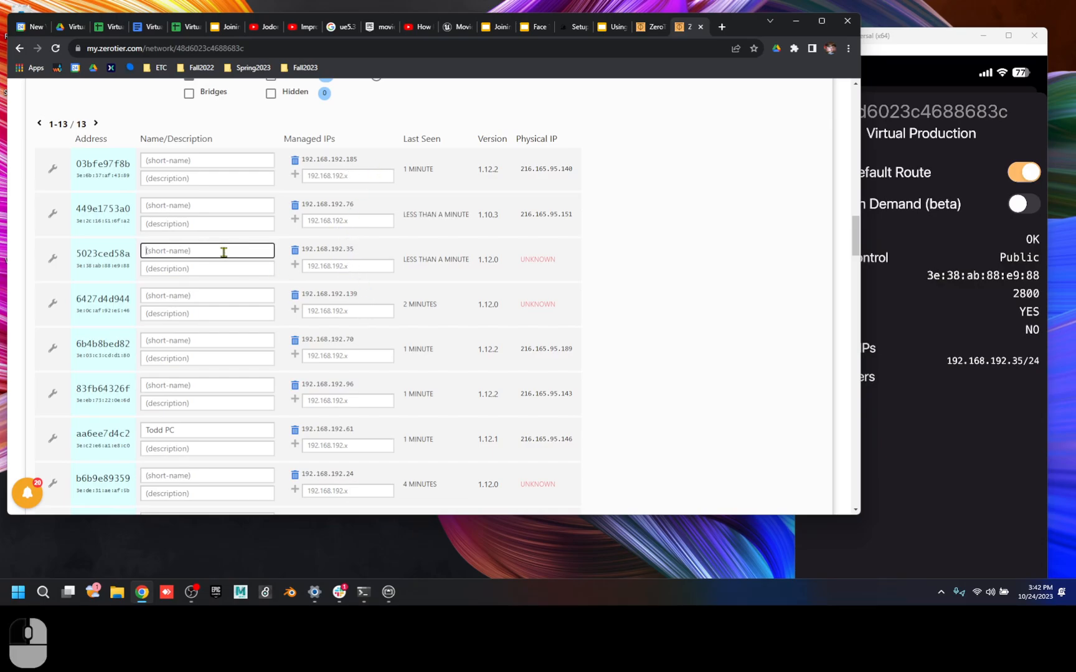
text(Todd iPhone)
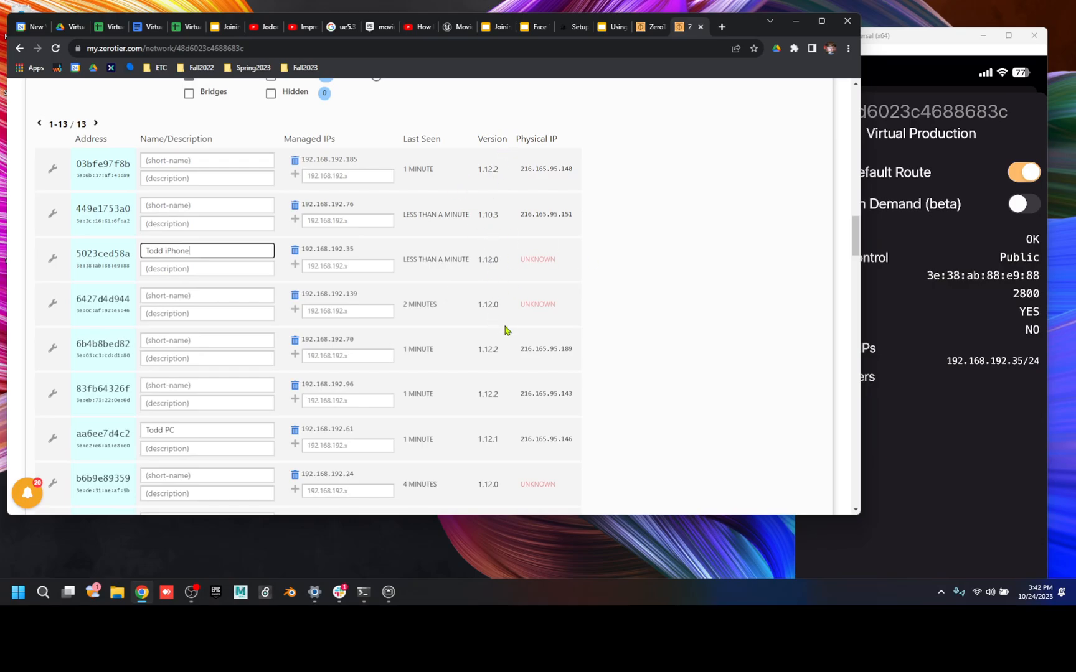
scroll(507, 330, down, 5)
scroll(507, 333, up, 15)
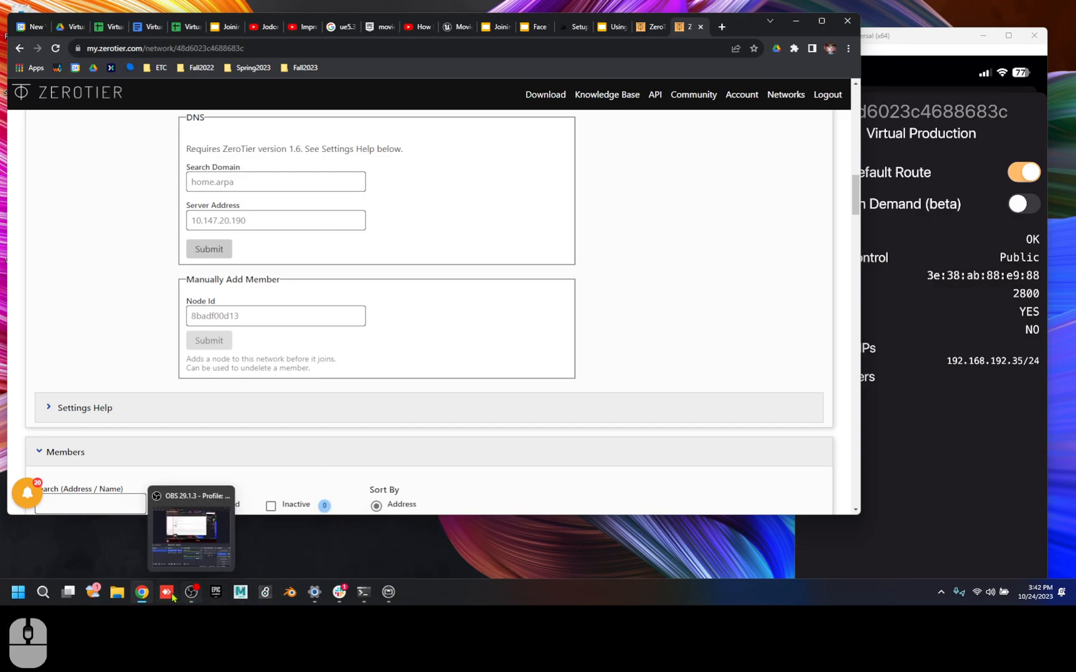
- Open the Fall2023InClass Unreal project from its folder in File Explorer
click(116, 600)
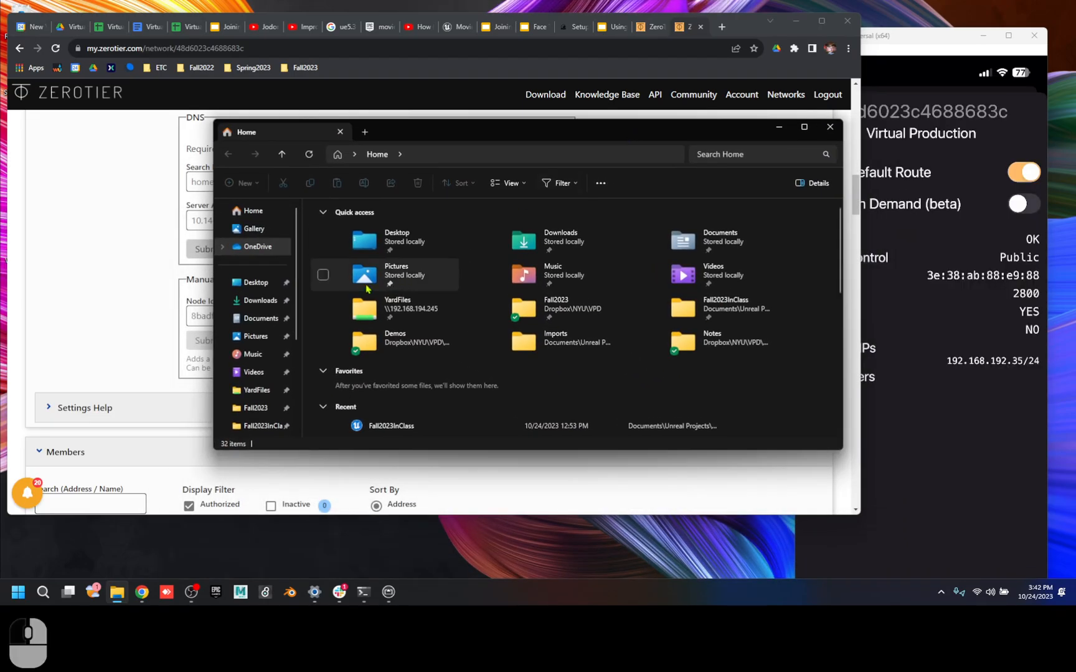
scroll(264, 329, down, 3)
click(263, 314)
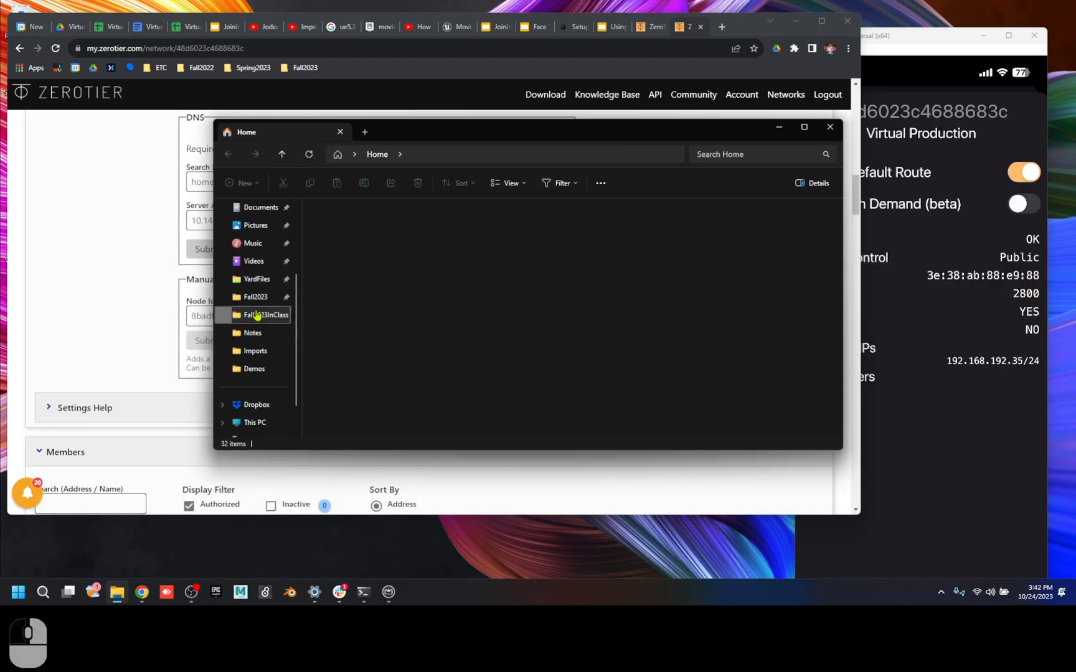
double_click(386, 346)
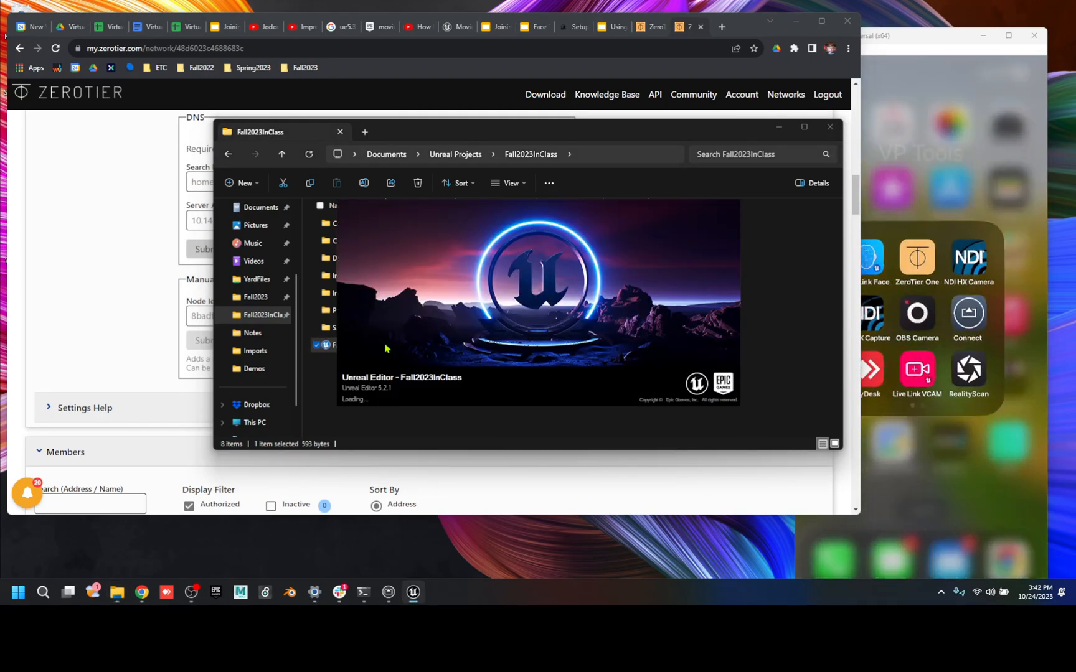
- Open the LiveLink Face lecture link under Week 7 of the Virtual Production Development 2023 document
click(152, 27)
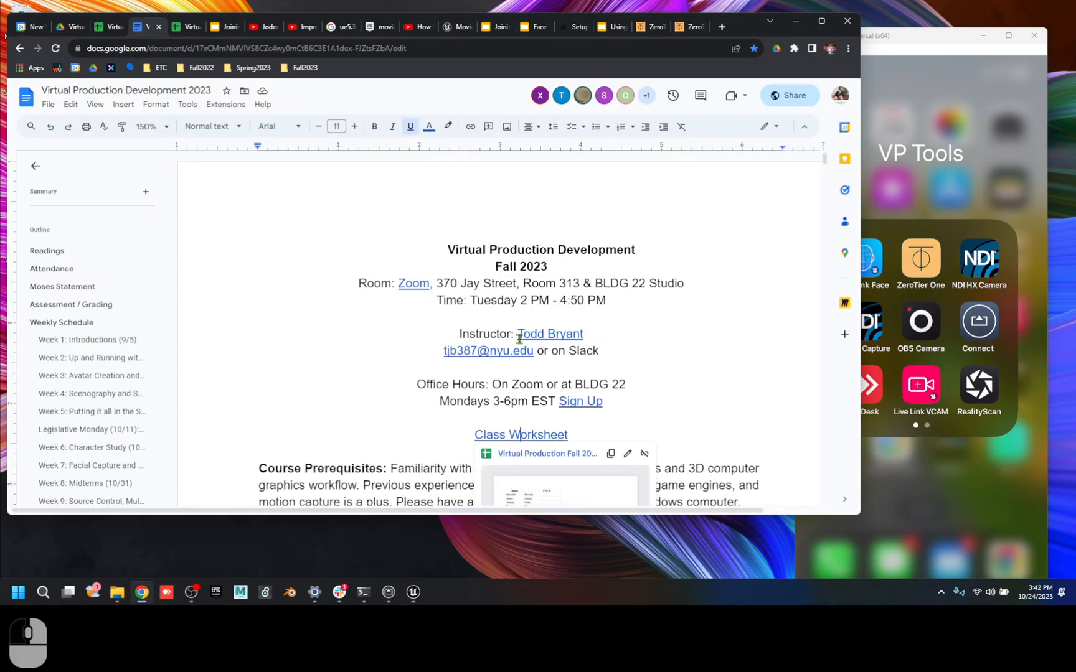
scroll(213, 281, down, 1)
click(89, 344)
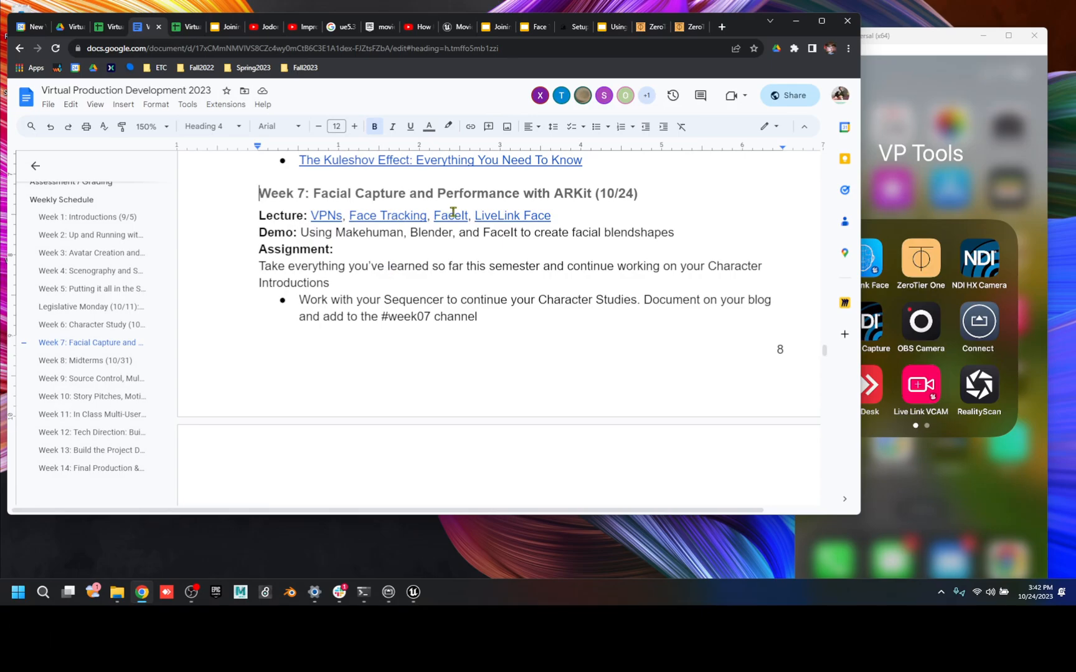
click(500, 218)
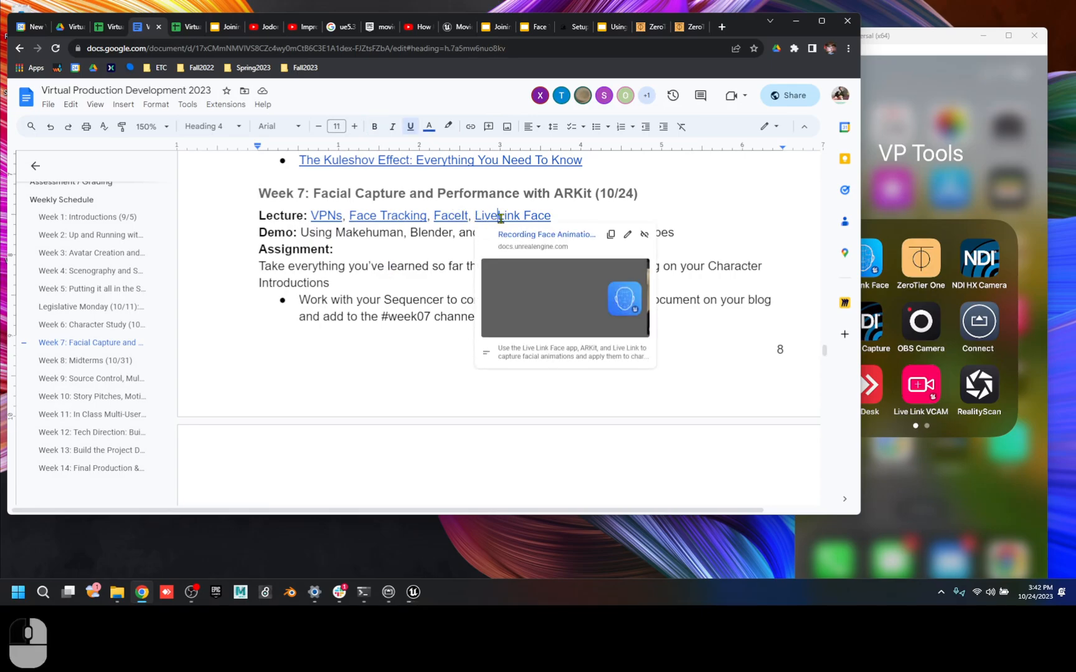
click(569, 235)
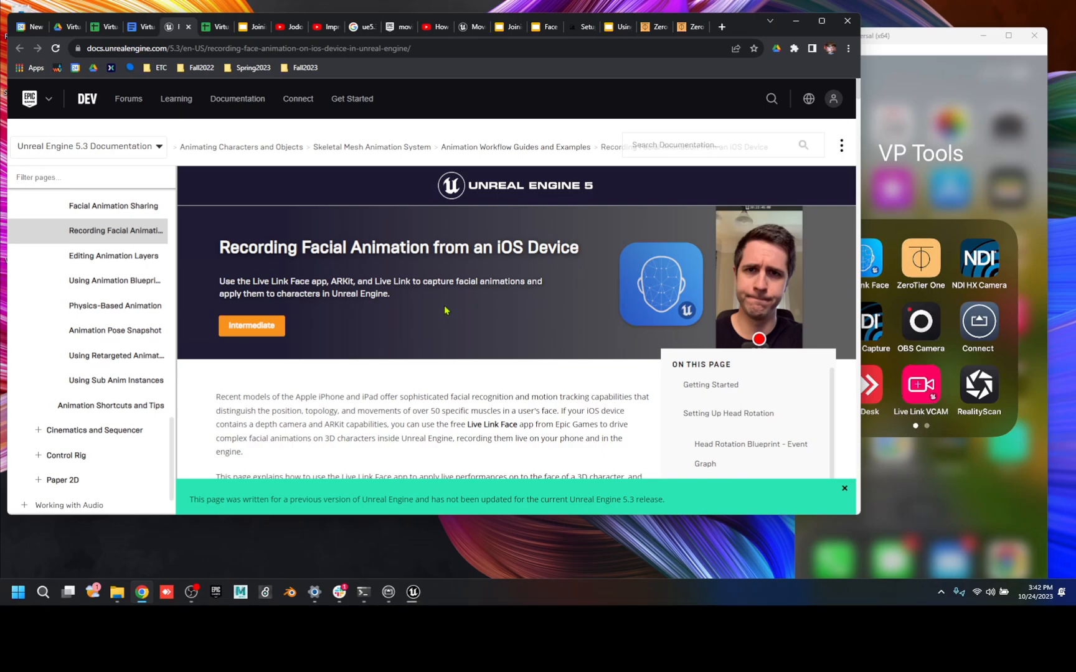
- Review the required plugins and computer IP address guidance in the Recording Facial Animation from an iOS Device page, and return to the course document
scroll(447, 308, down, 15)
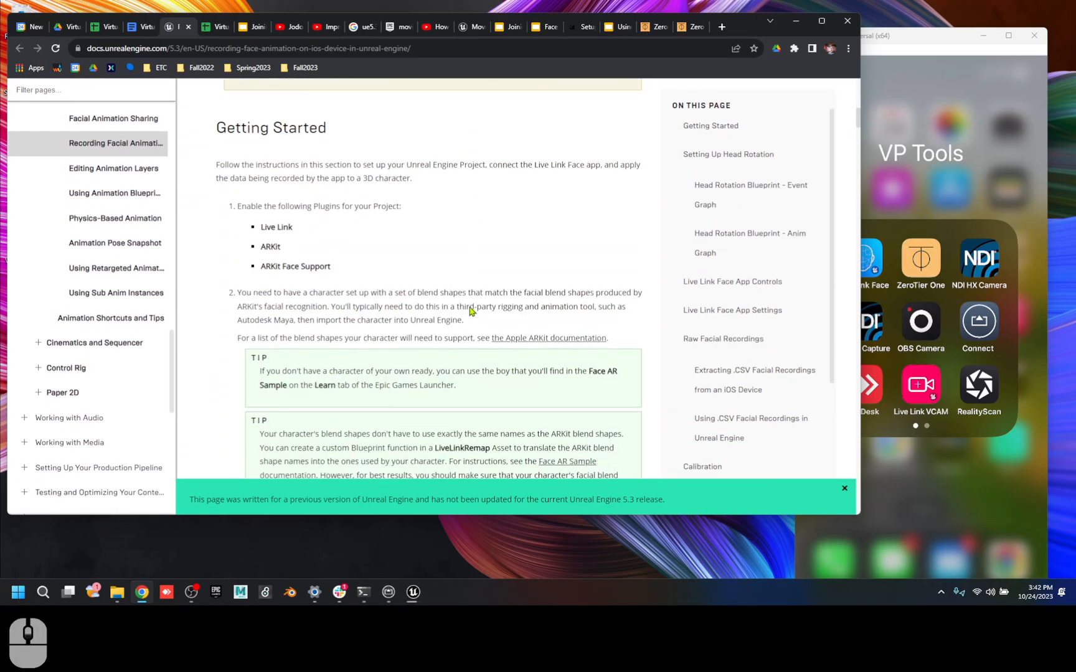
scroll(476, 307, down, 5)
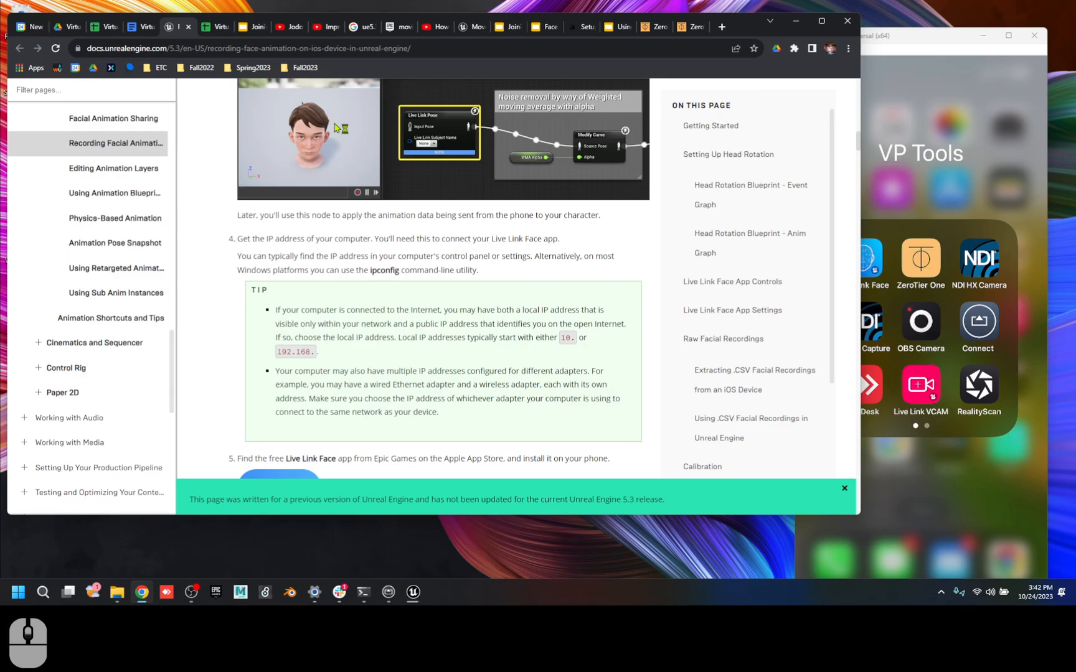
click(142, 30)
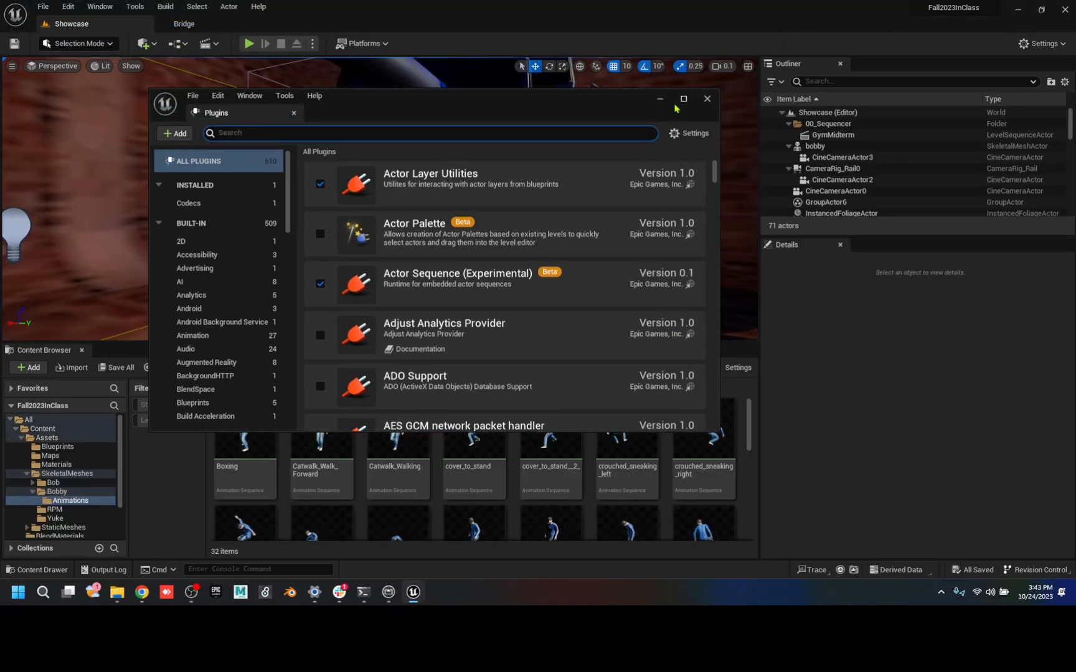
- Put Unreal's windows away, enlarge the course document's window, and examine the Week 7 Face Mocap and Hallway app links
click(663, 102)
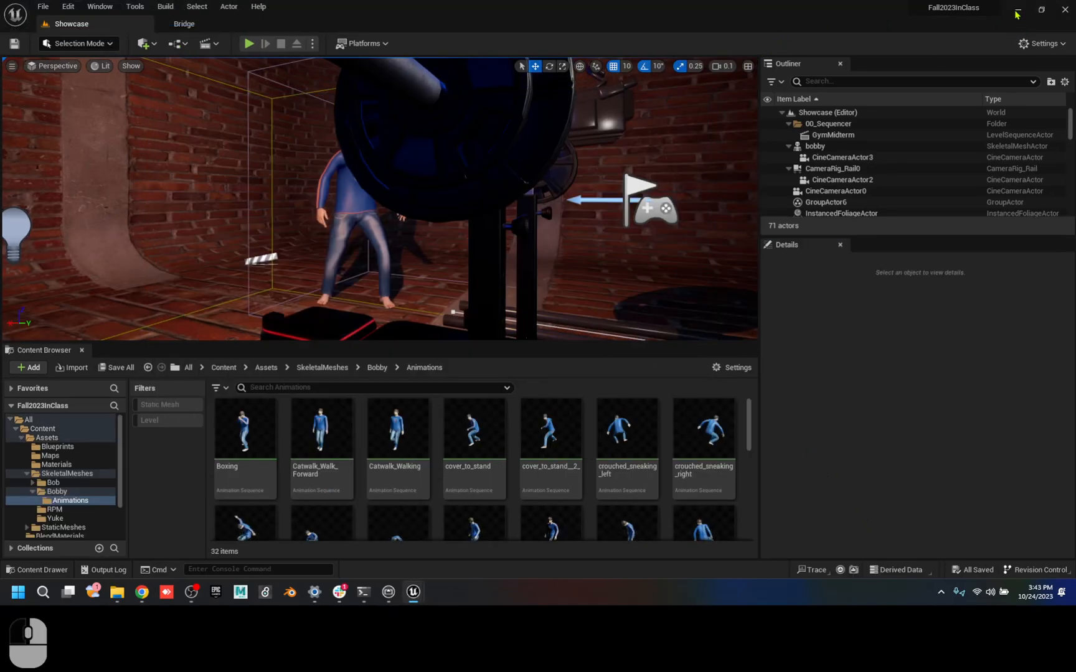
click(1017, 13)
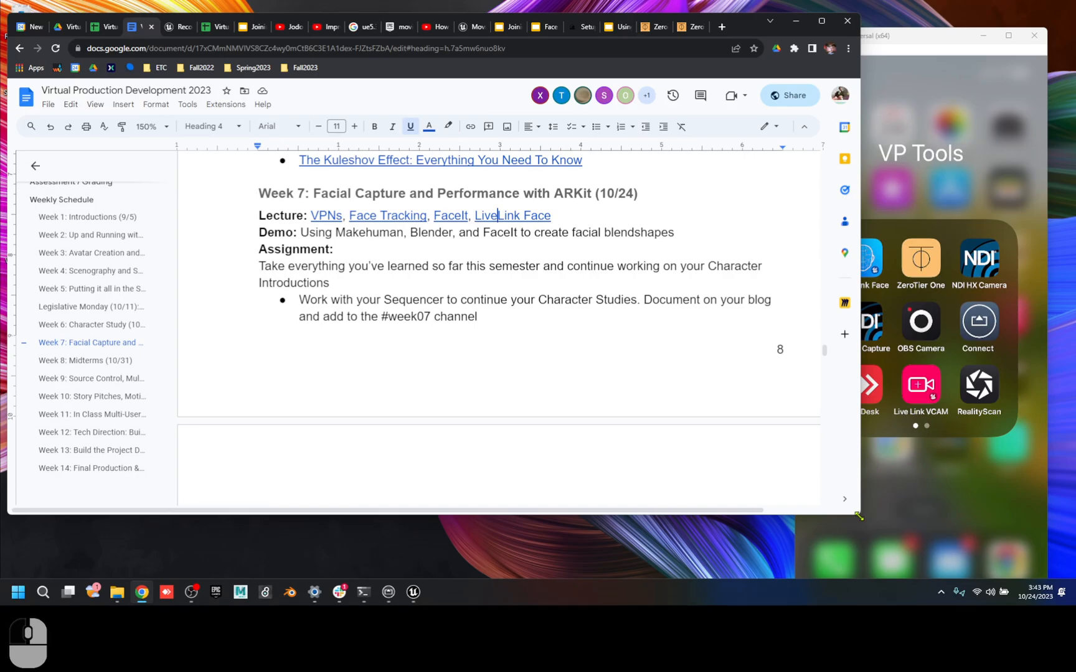
drag(858, 515, 1052, 578)
scroll(483, 421, down, 5)
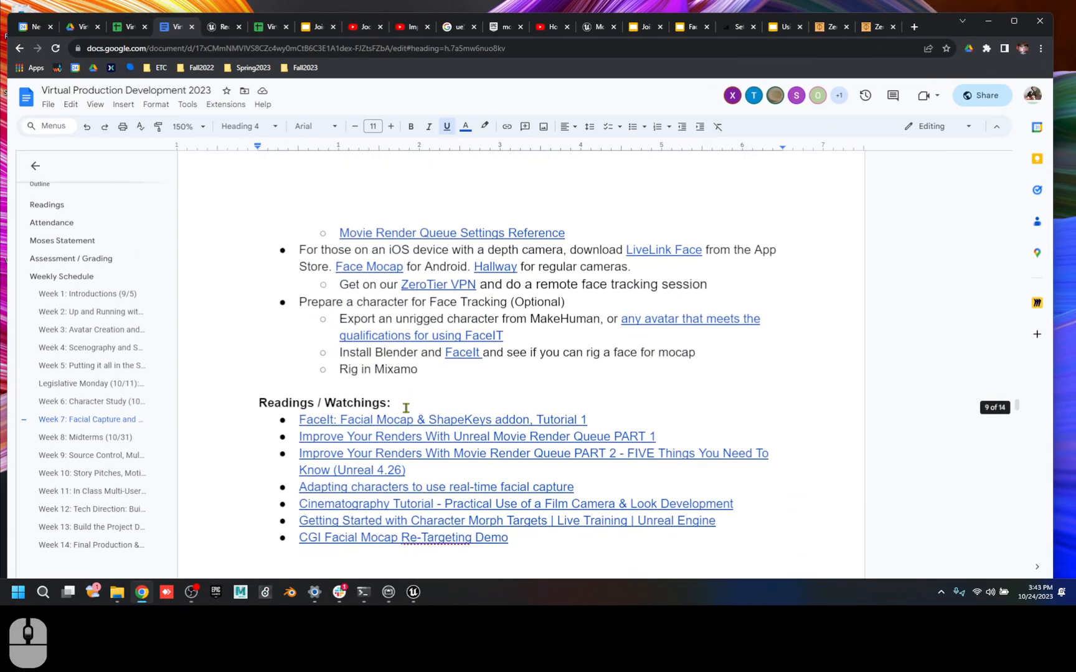
scroll(406, 407, down, 8)
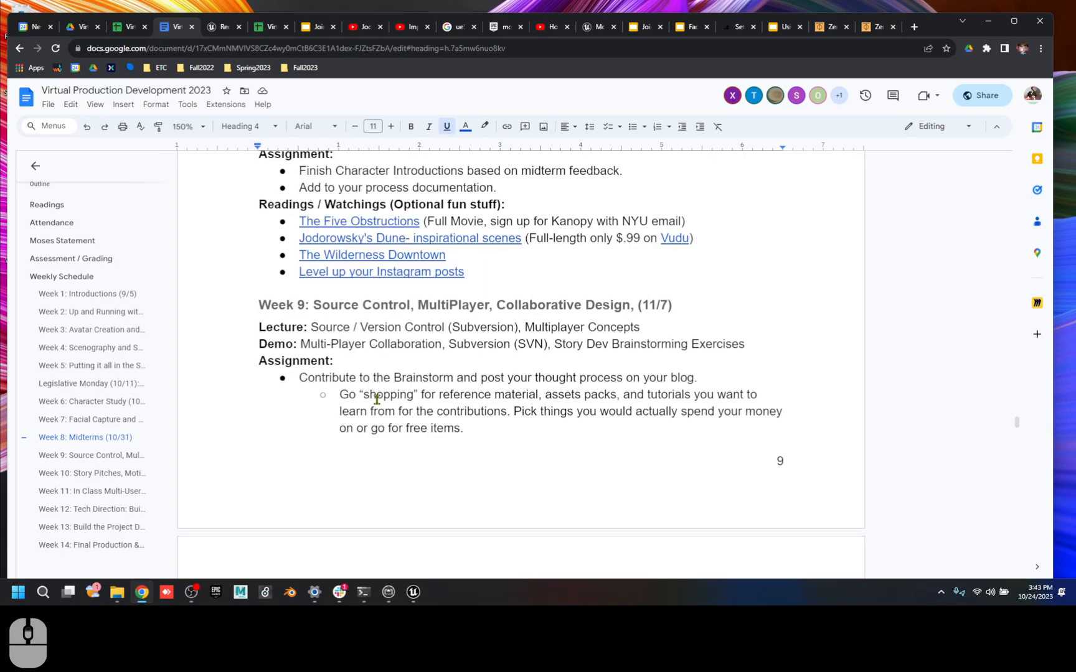
scroll(380, 393, up, 10)
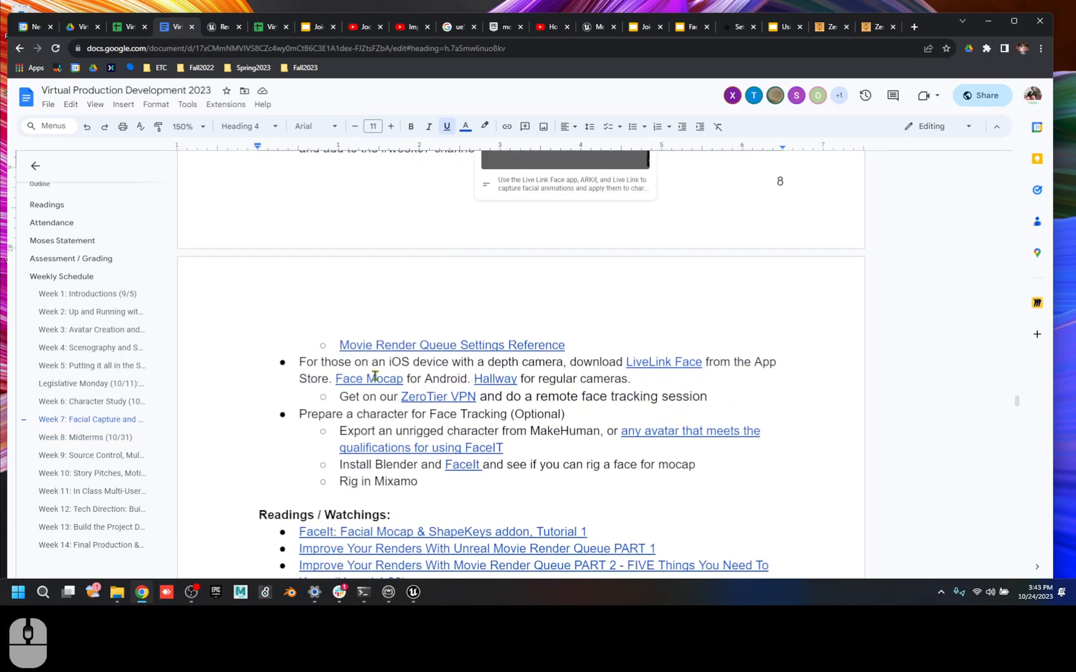
click(375, 377)
click(507, 379)
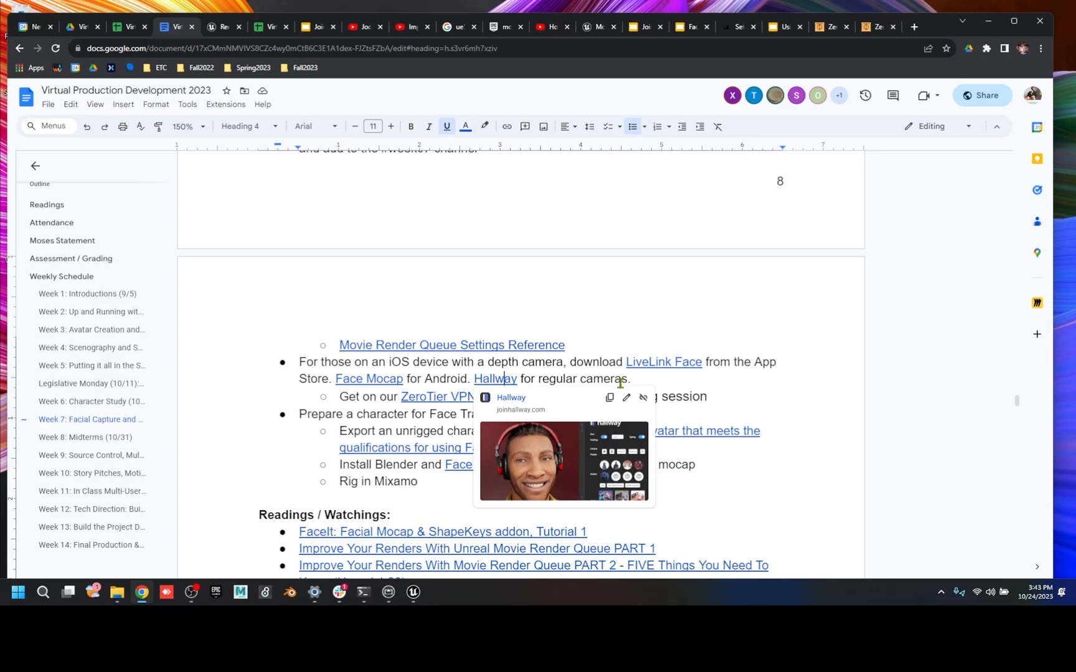
- Bring up the AirServer phone mirror and open the Live Link streaming settings in Live Link Face
click(415, 599)
click(432, 528)
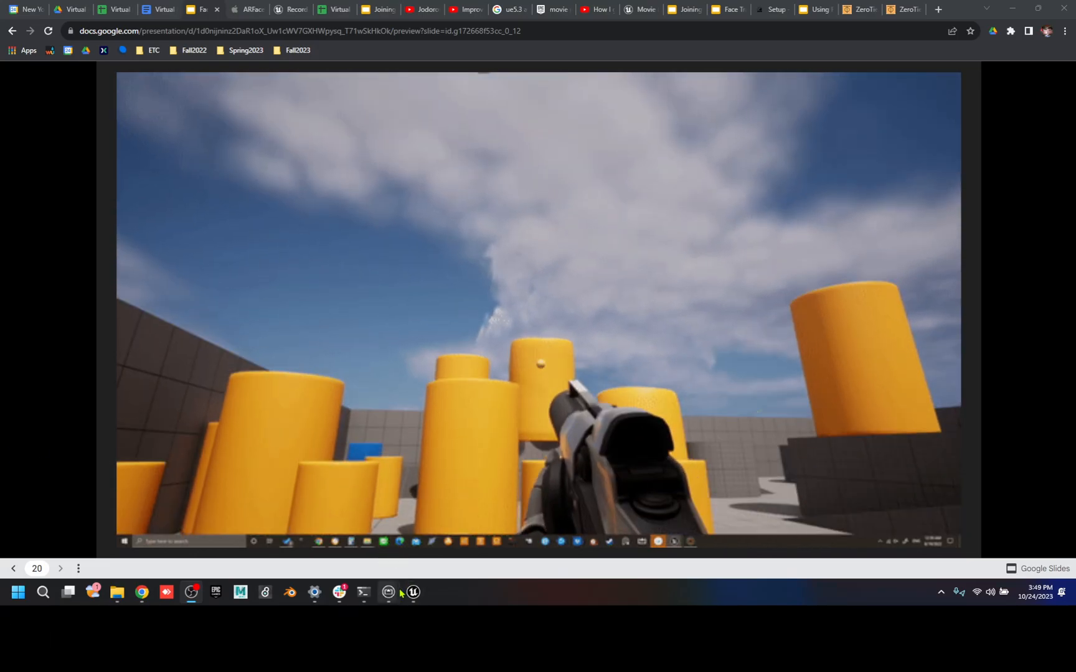
mouse_move(395, 593)
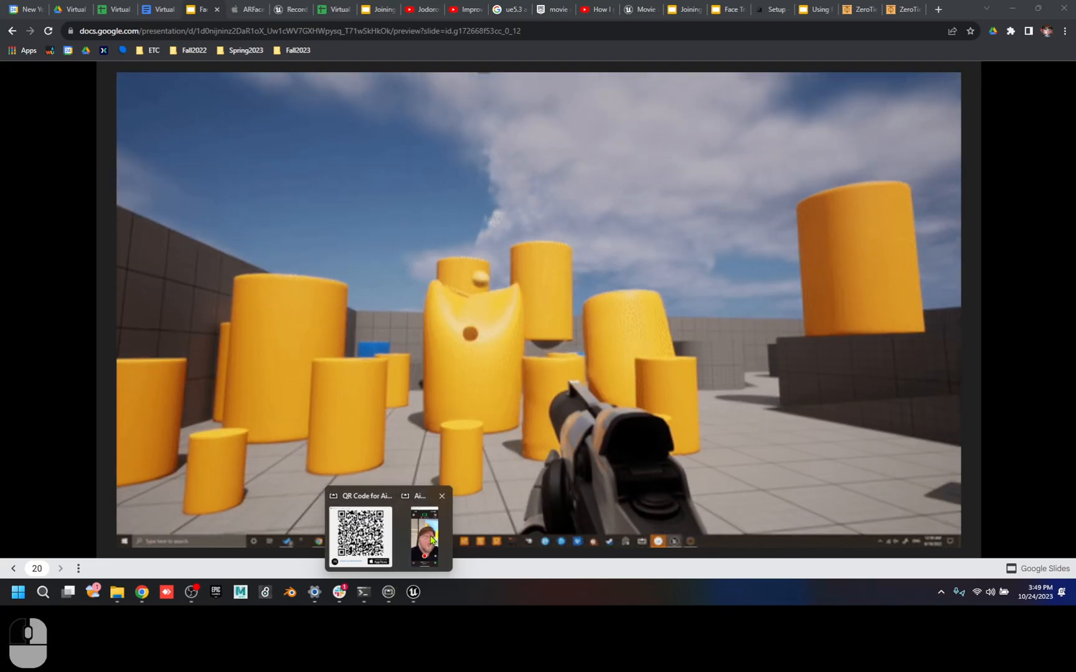
click(425, 544)
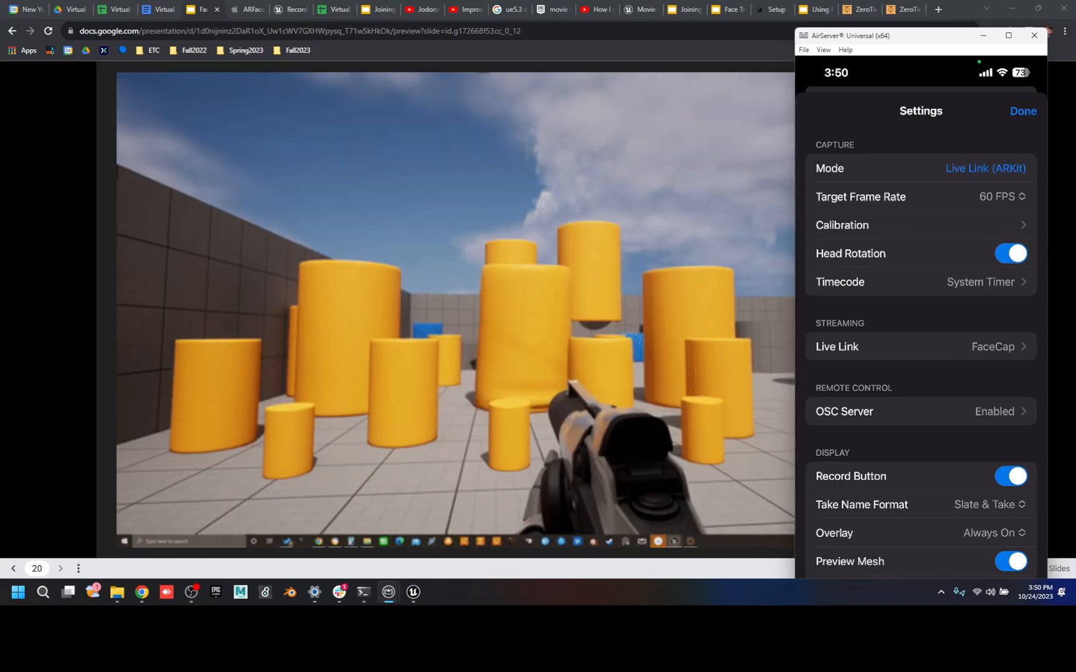
click(964, 347)
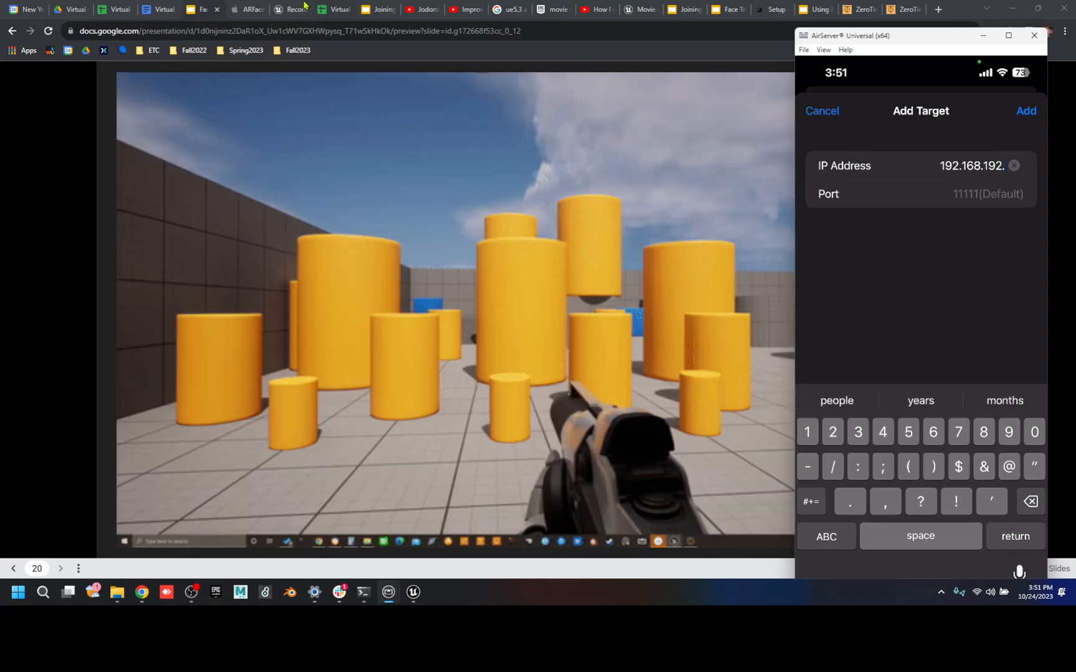
- Look up the VPN IP list in the Virtual Production Fall 2023 sheet and bring the AirServer phone mirror back into view
click(329, 8)
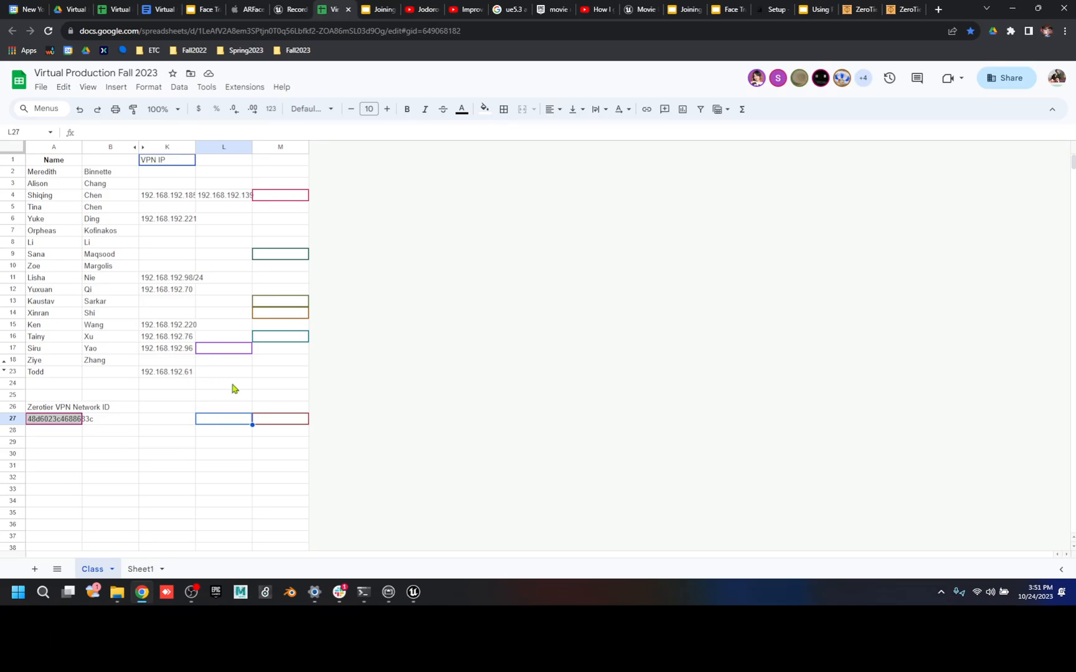
mouse_move(191, 592)
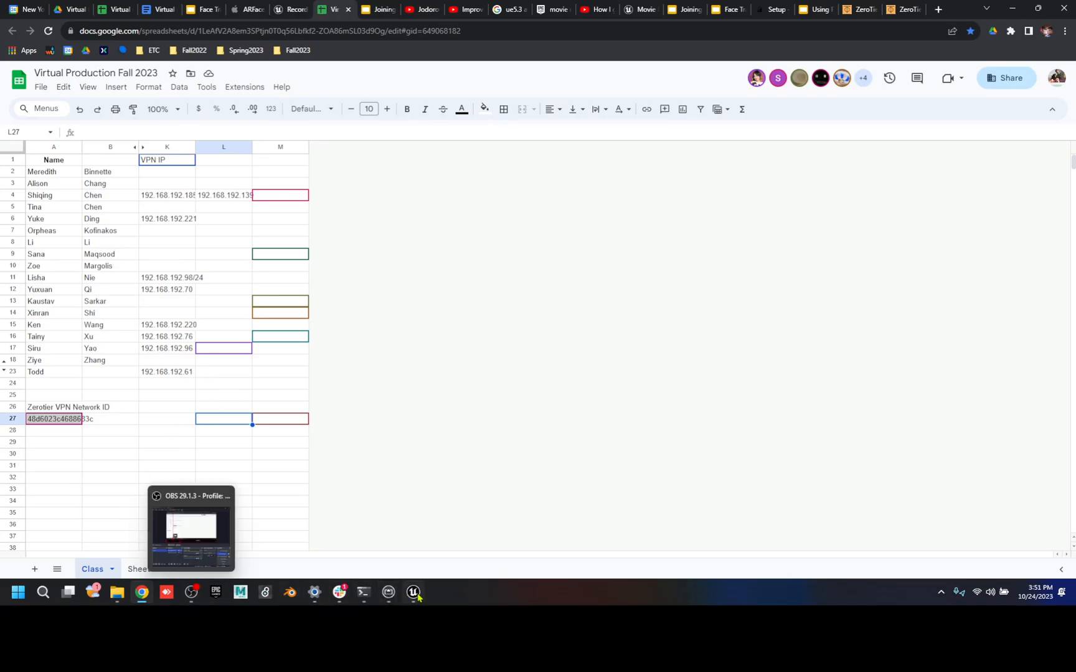
click(389, 595)
click(443, 546)
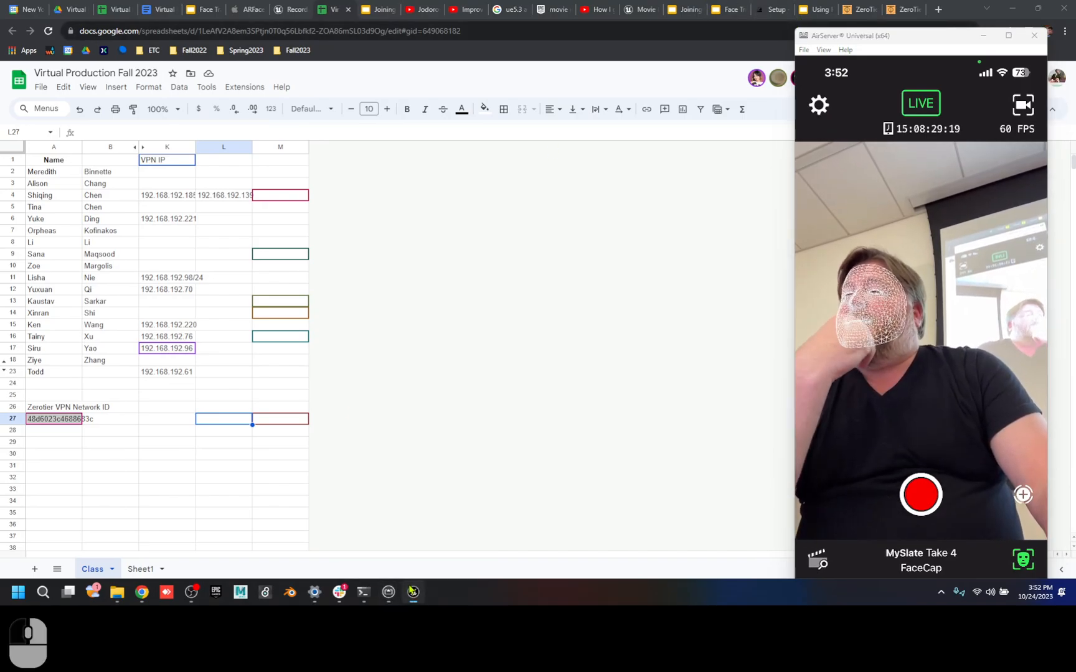
- Switch to Unreal Engine, open the Plugins window and dock it alongside the Showcase and Bridge tabs
click(413, 592)
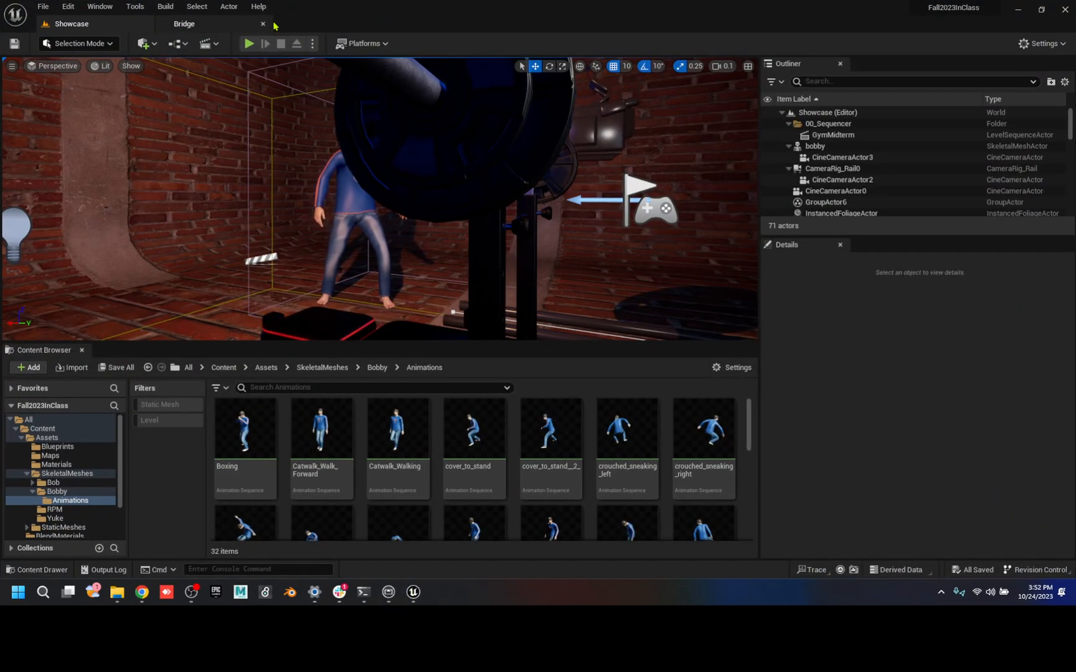
click(66, 7)
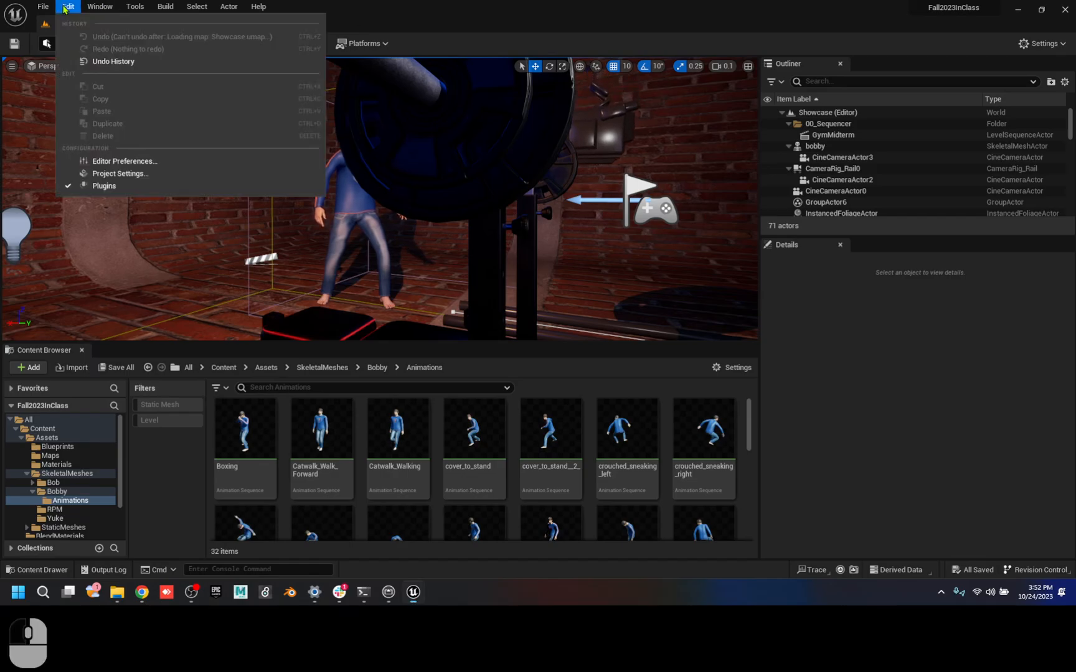
click(104, 186)
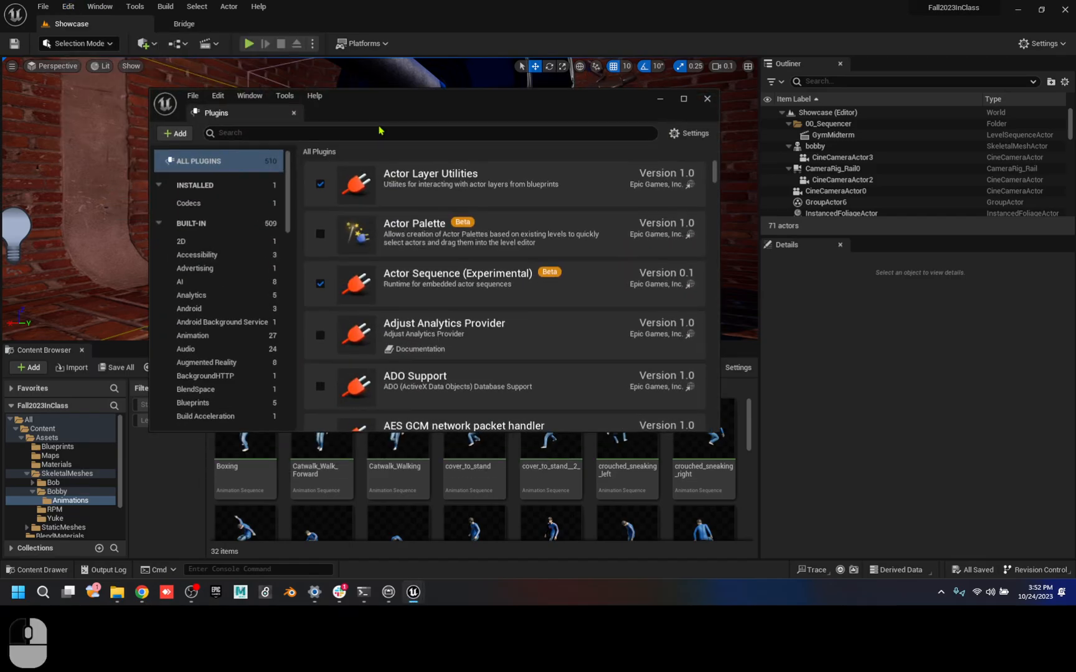
drag(249, 111, 305, 24)
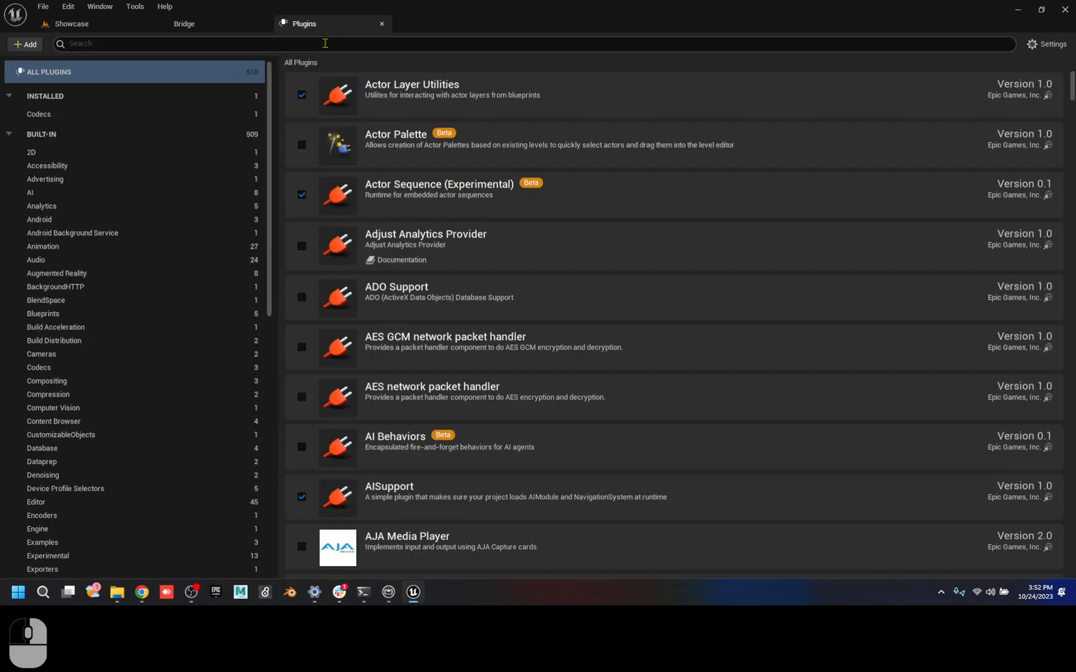
- Find the plugins matching "arkit" and enable Apple ARKit and Apple ARKit Face Support
text(arkit)
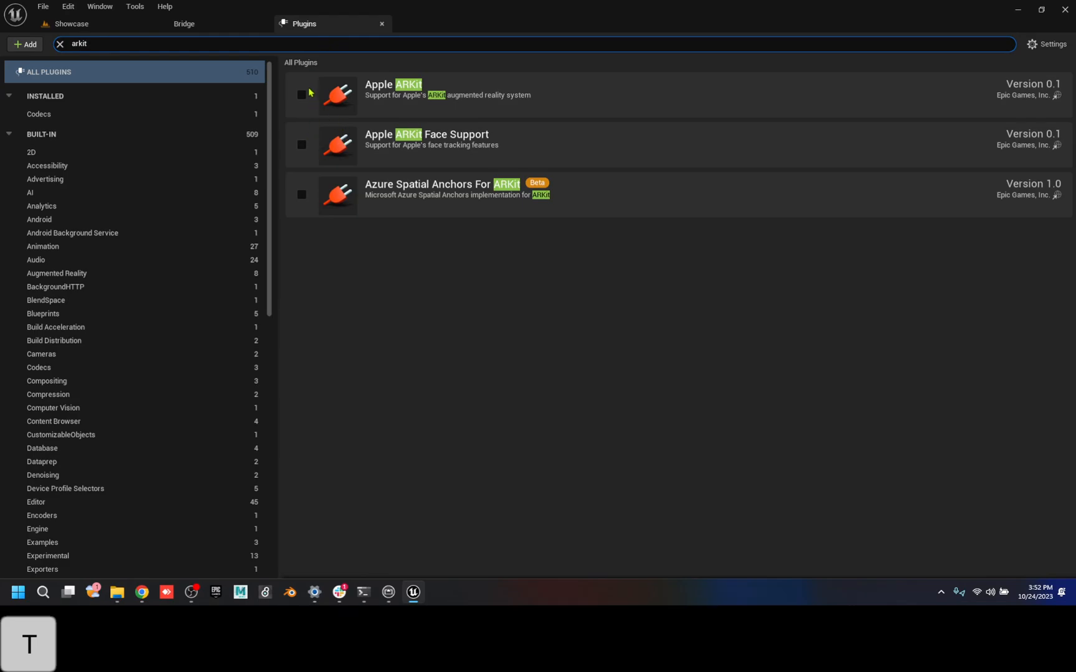
click(301, 94)
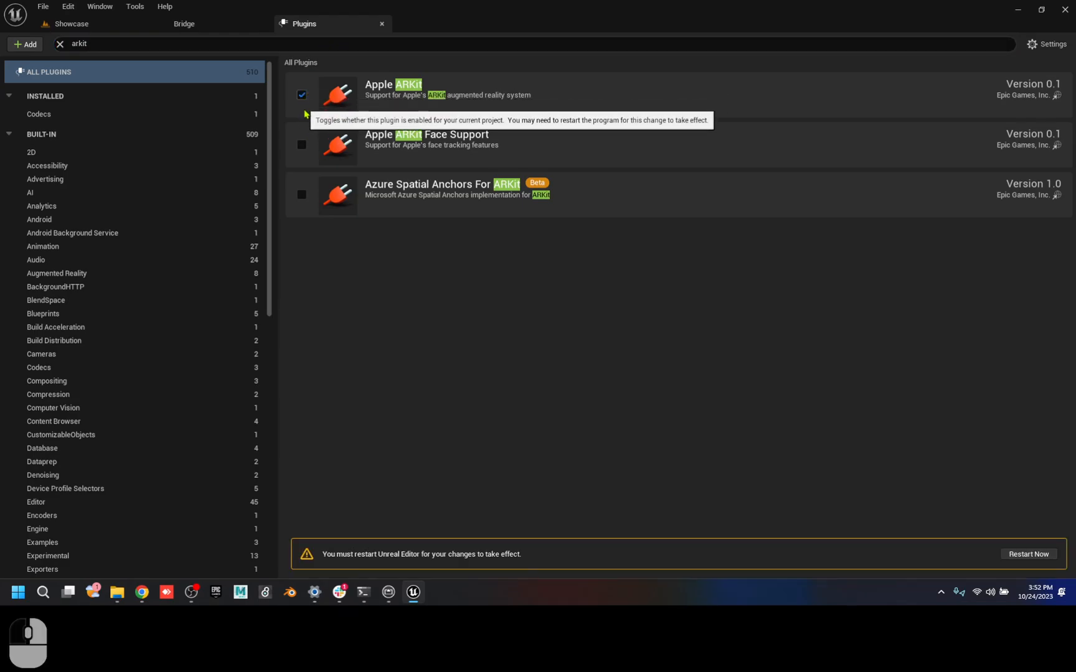
click(302, 144)
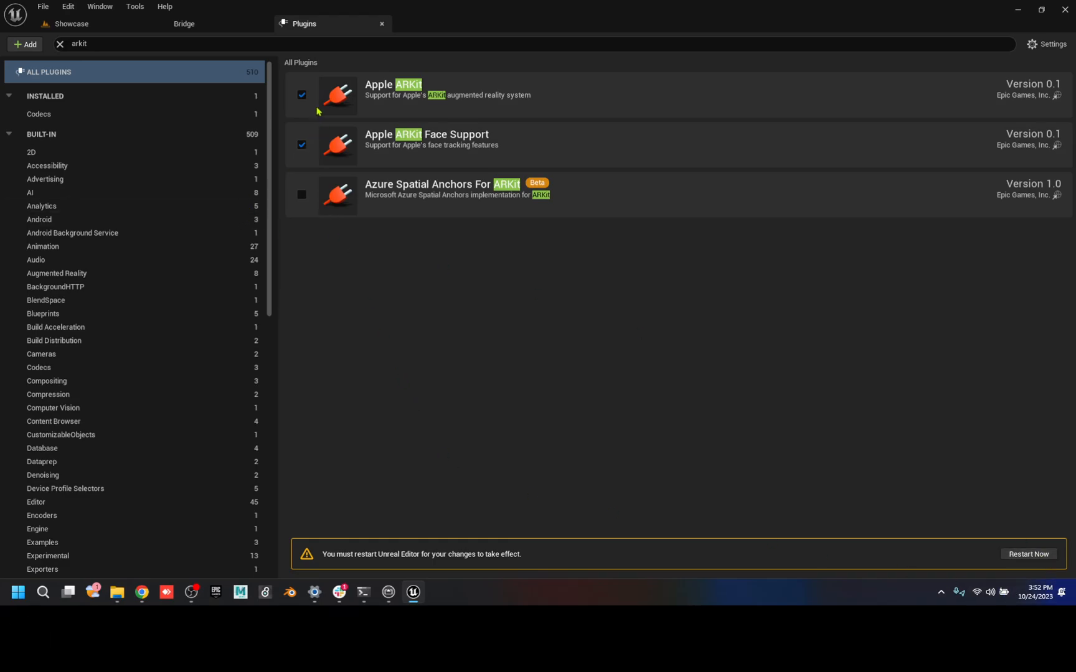
- Search the plugins for "live" to check Live Link, and restart the editor to apply the plugin changes
double_click(106, 44)
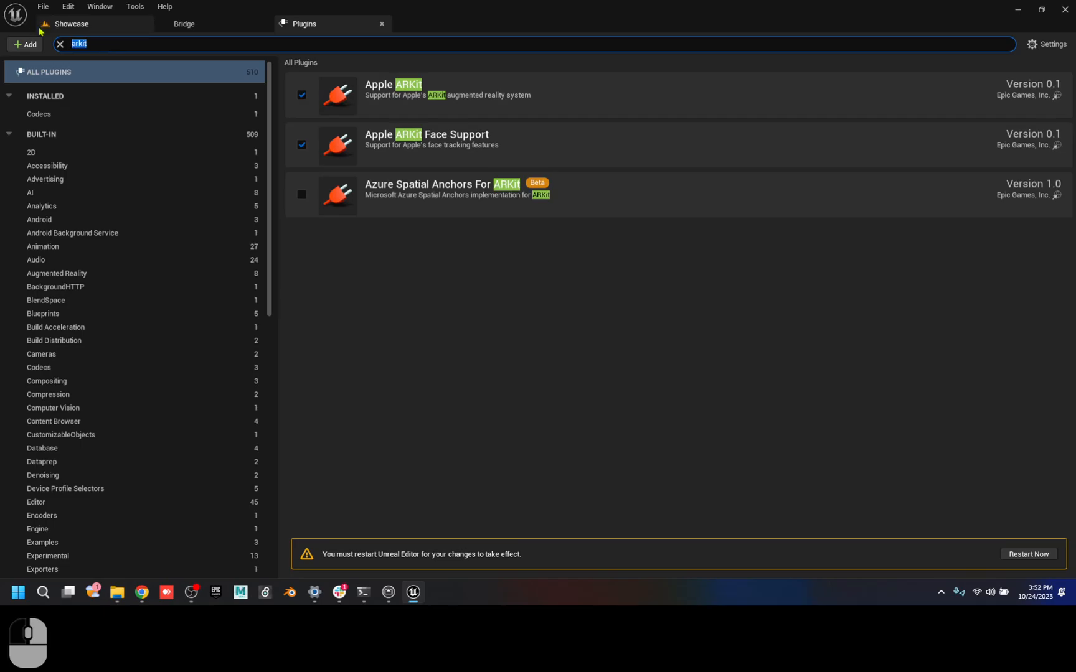
text(libk)
key(BackSpace)
key(BackSpace)
key(BackSpace)
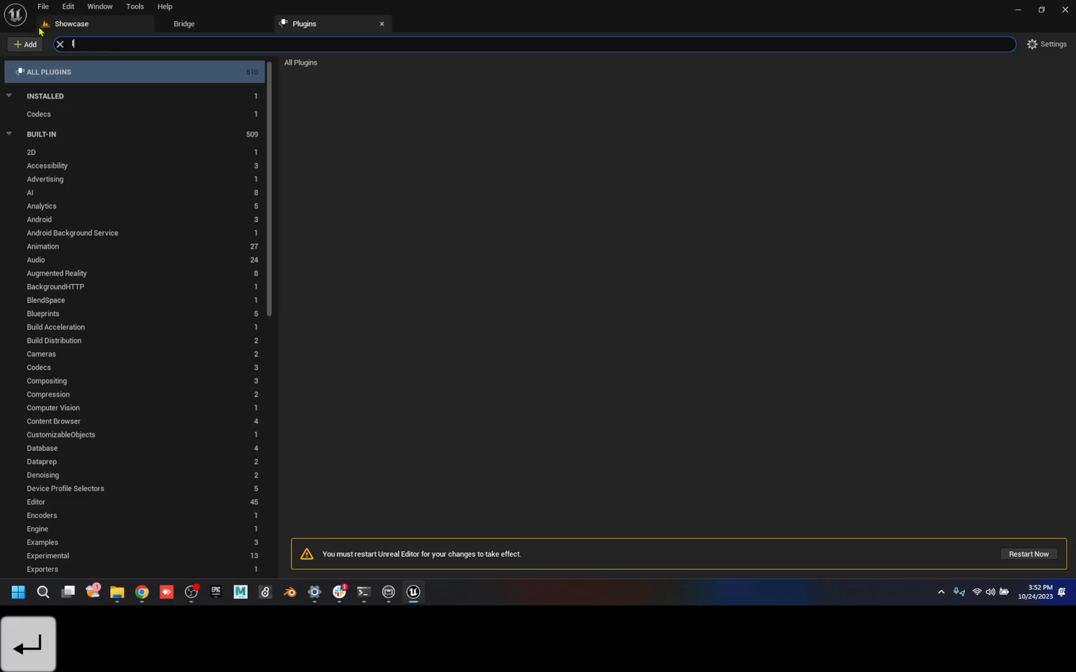
key(BackSpace)
text(li)
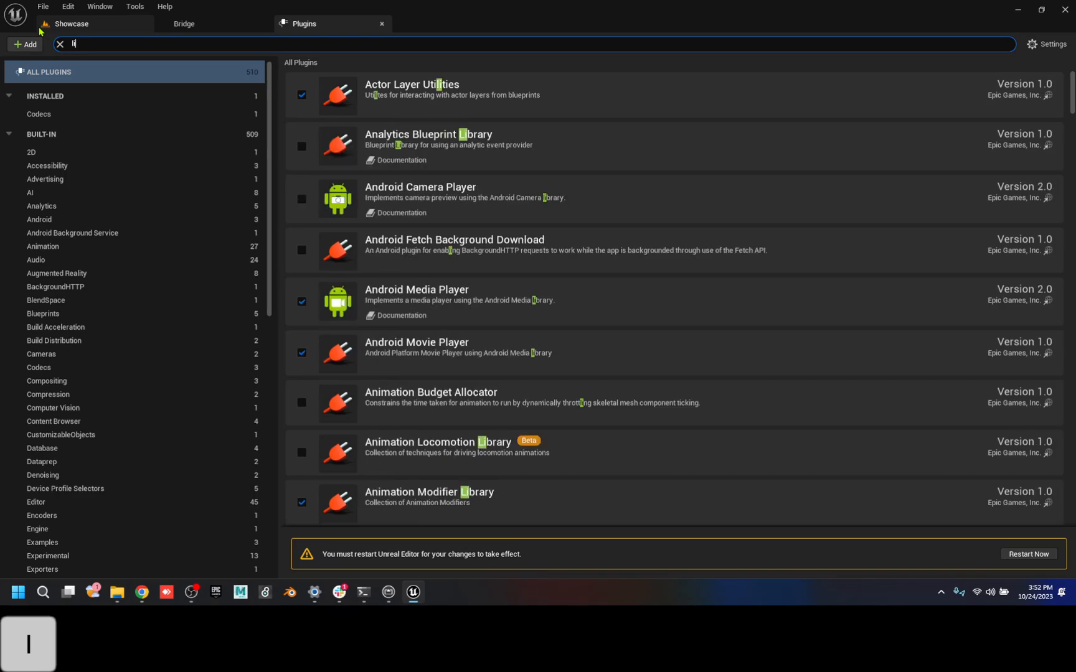
text(ve)
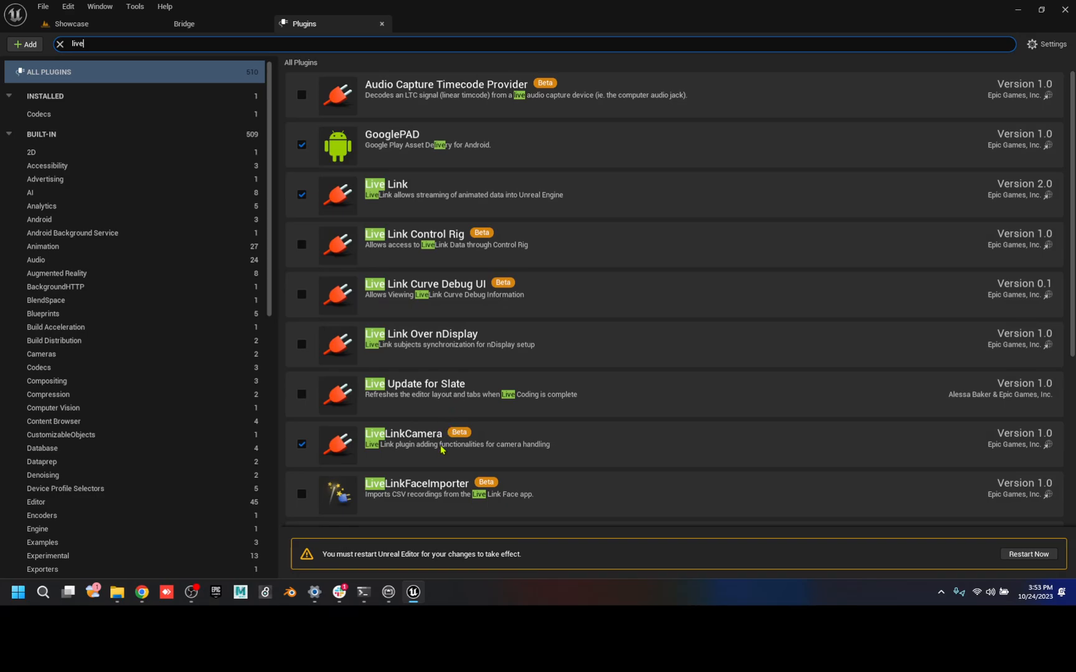
click(1029, 554)
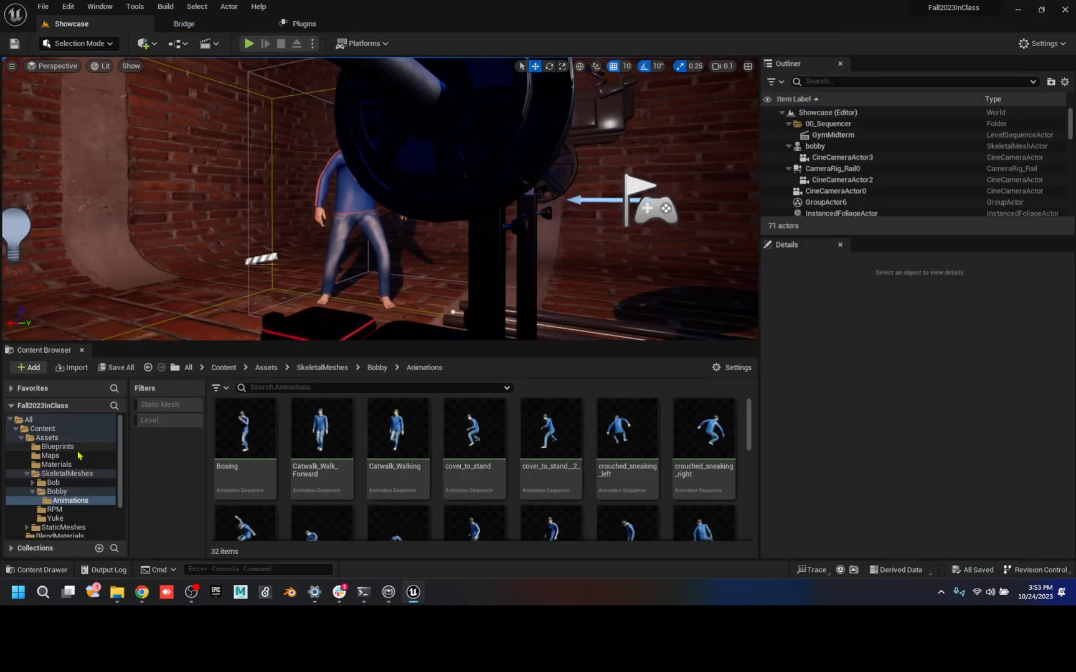
- Create an Animation Blueprint from the Bob skeletal mesh in the SkeletalMeshes/Bob folder, widening the viewport and Content Browser area
click(69, 483)
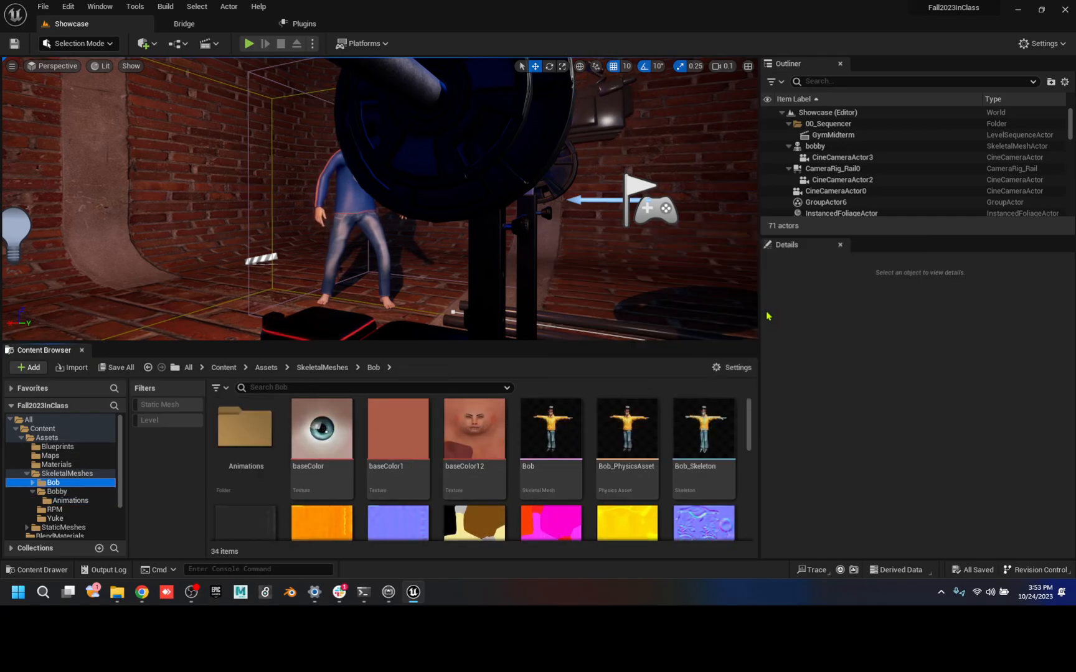
drag(759, 310, 838, 306)
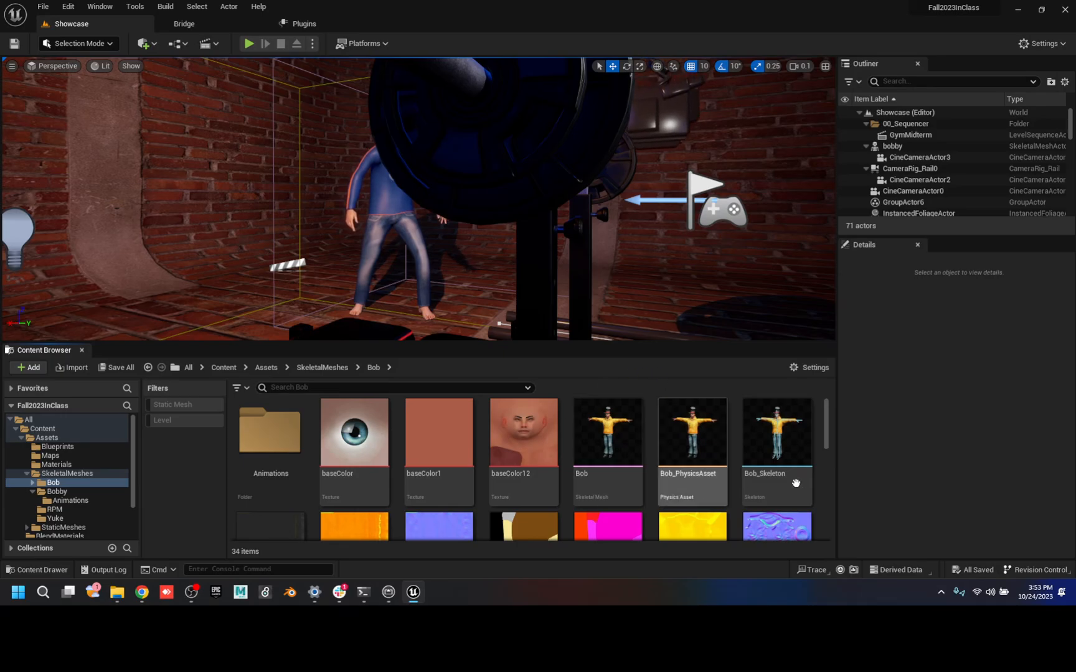
mouse_move(680, 448)
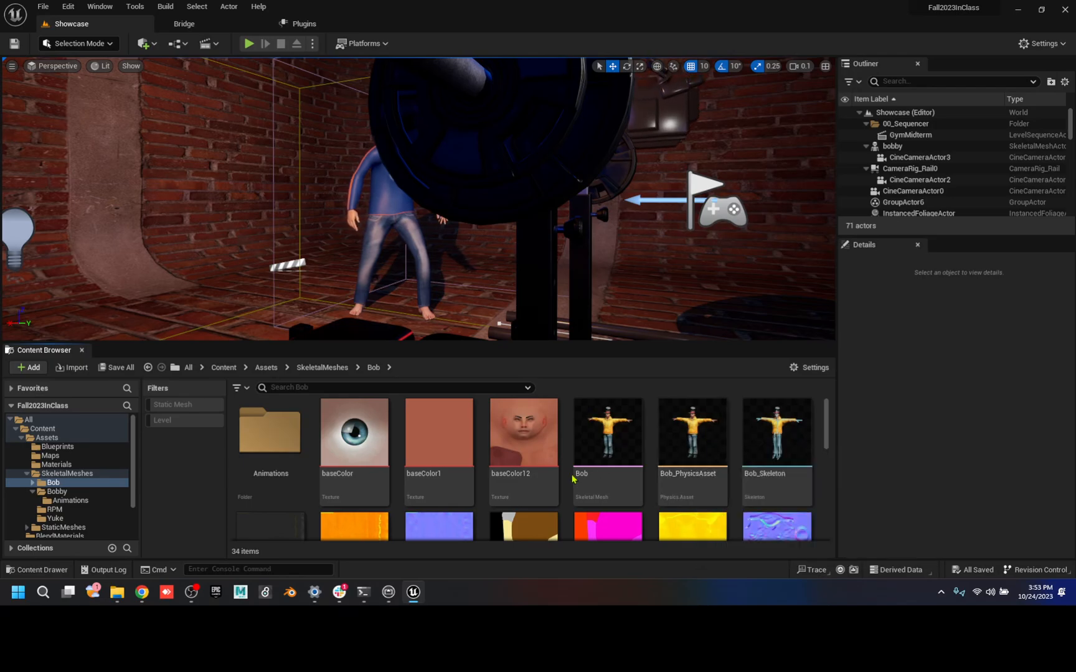
mouse_move(583, 432)
right_click(607, 451)
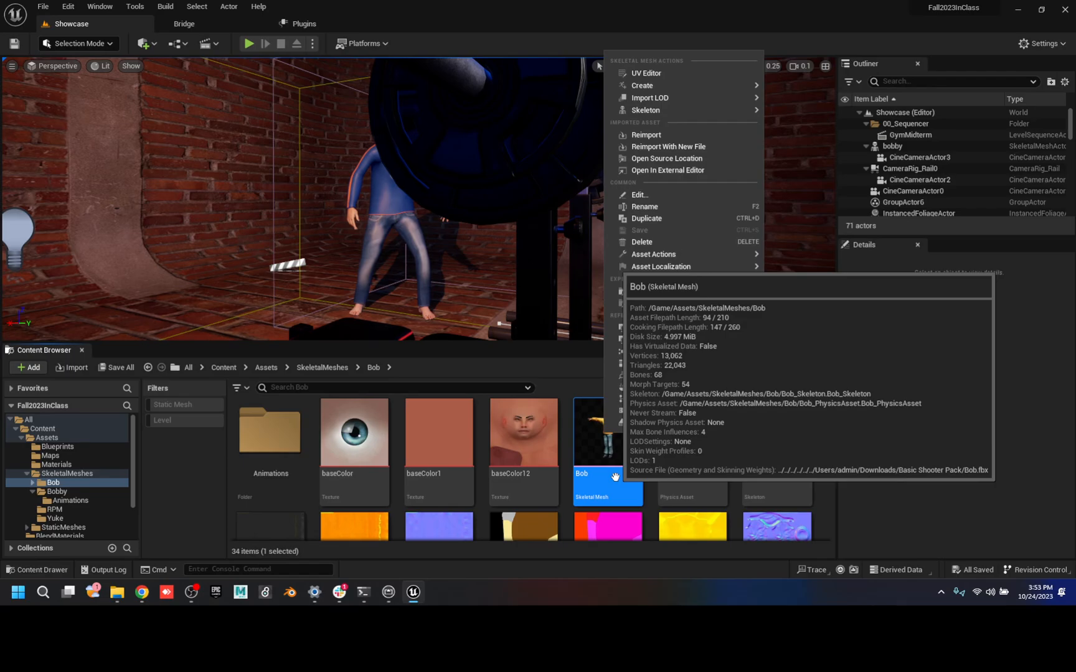
mouse_move(667, 86)
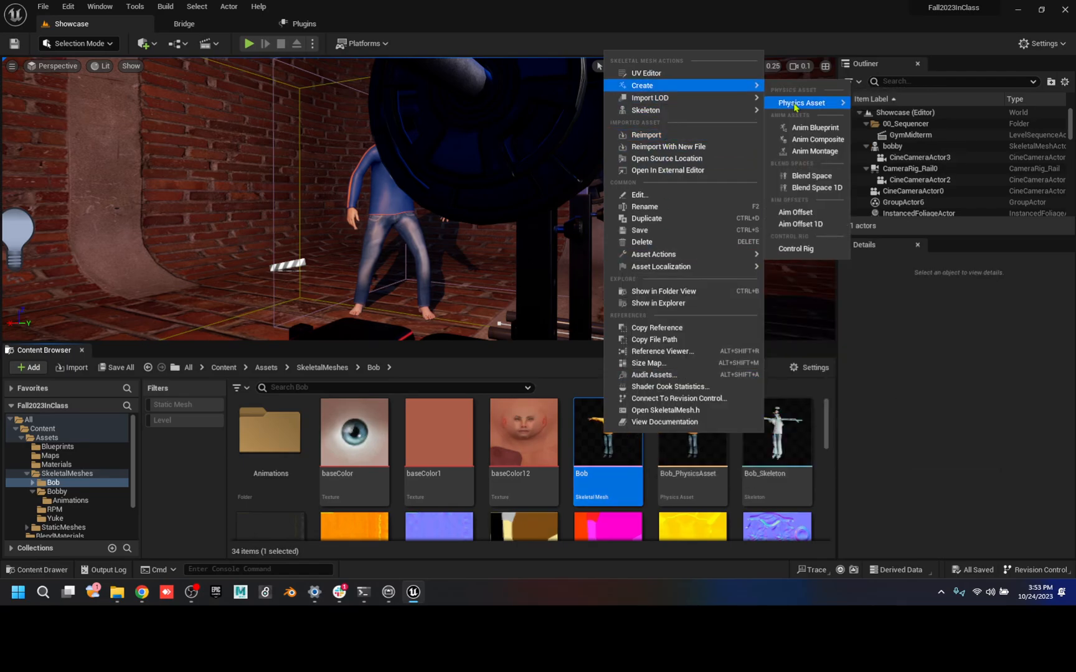
click(821, 129)
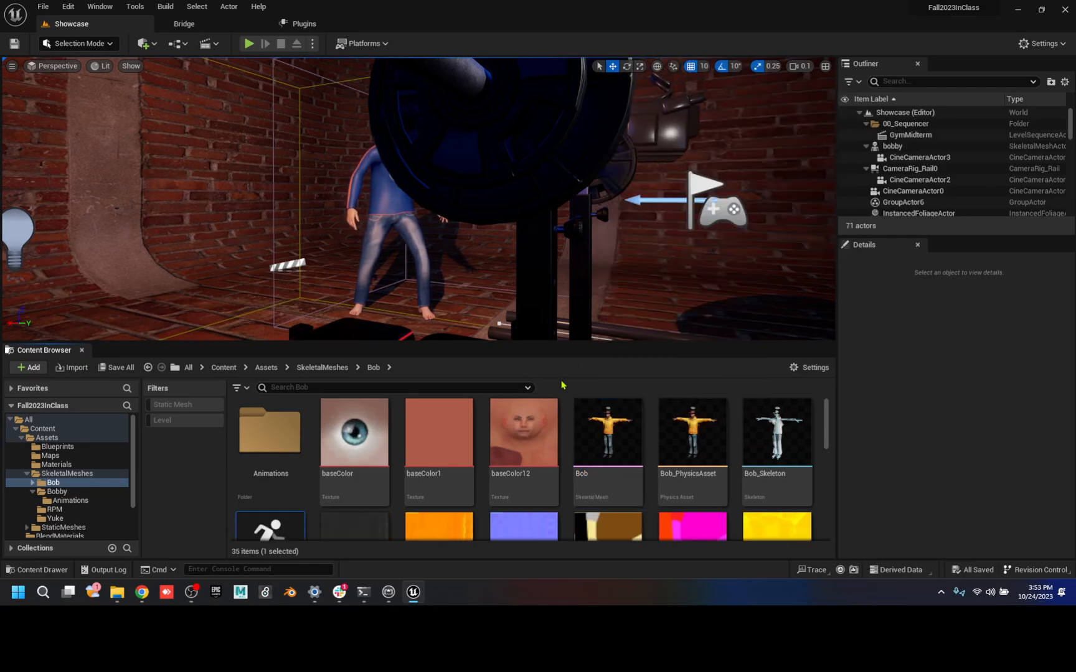
scroll(349, 463, down, 5)
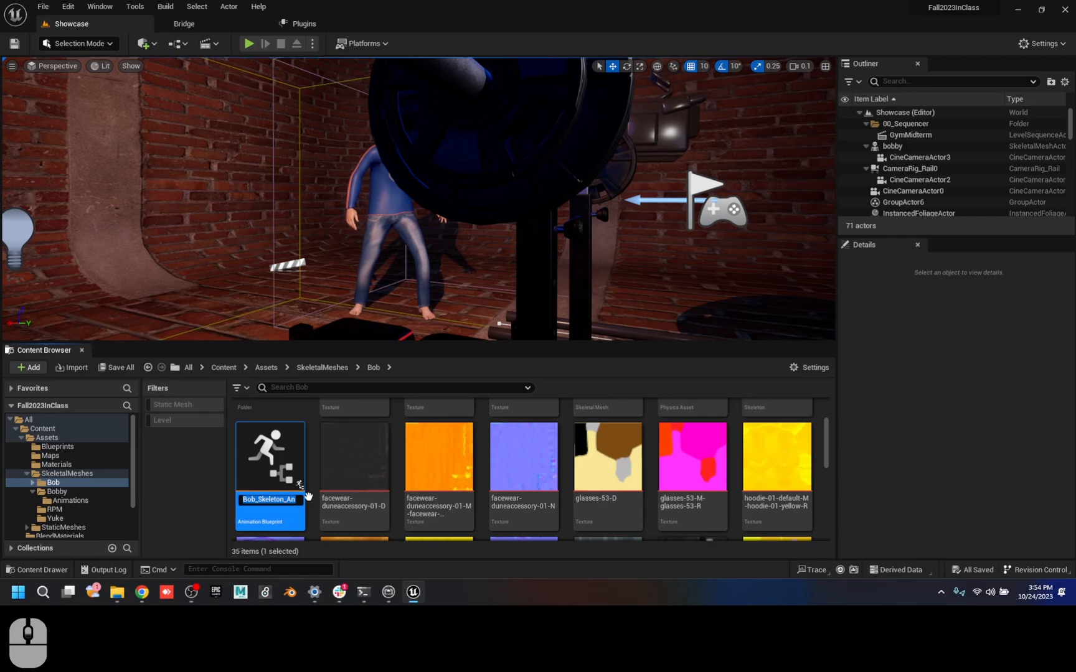
- Name the new Animation Blueprint ABP_Bob
text(ABP)
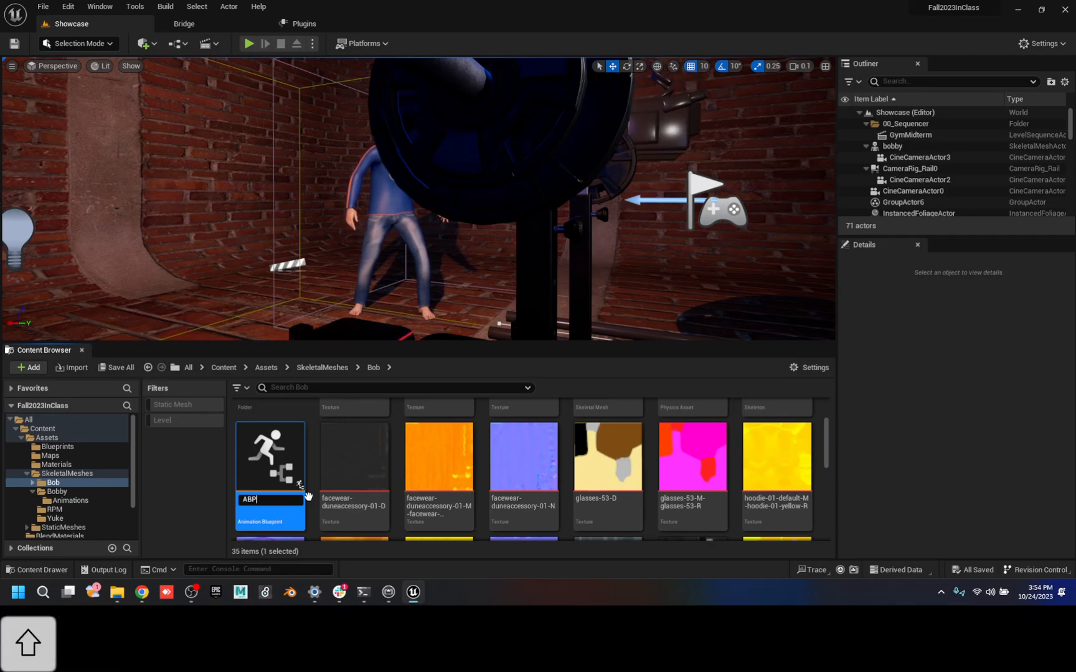
text(_B)
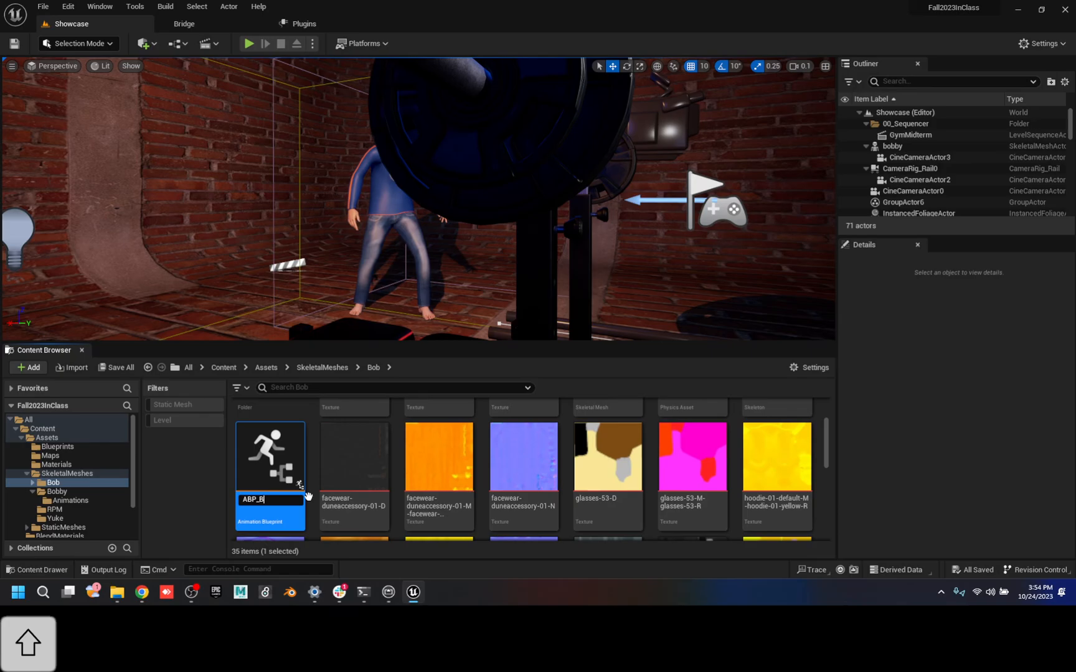
text(ob)
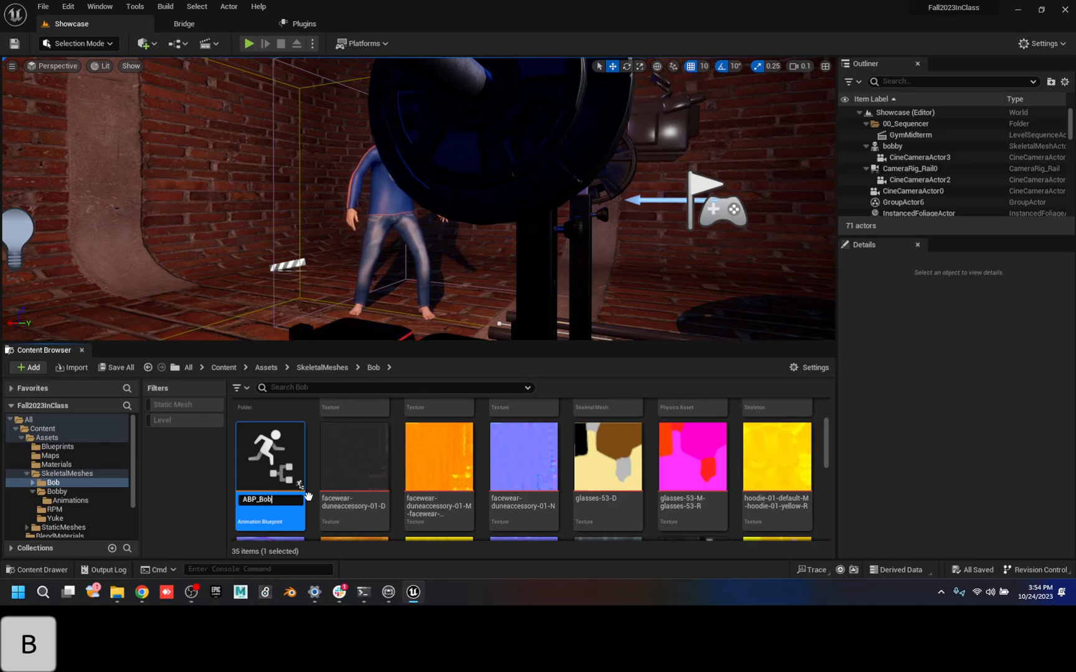
key(Return)
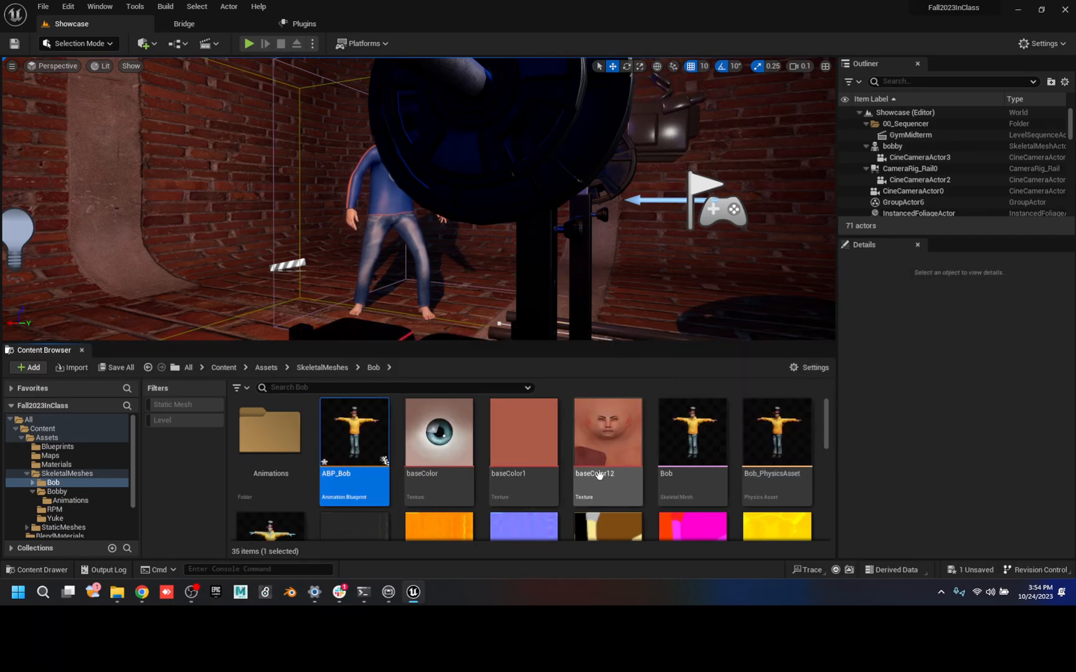
- Open ABP_Bob, dock its editor beside Plugins, and move the Output Pose node to make room for an input node
scroll(623, 486, down, 2)
scroll(577, 494, down, 2)
scroll(577, 494, down, 3)
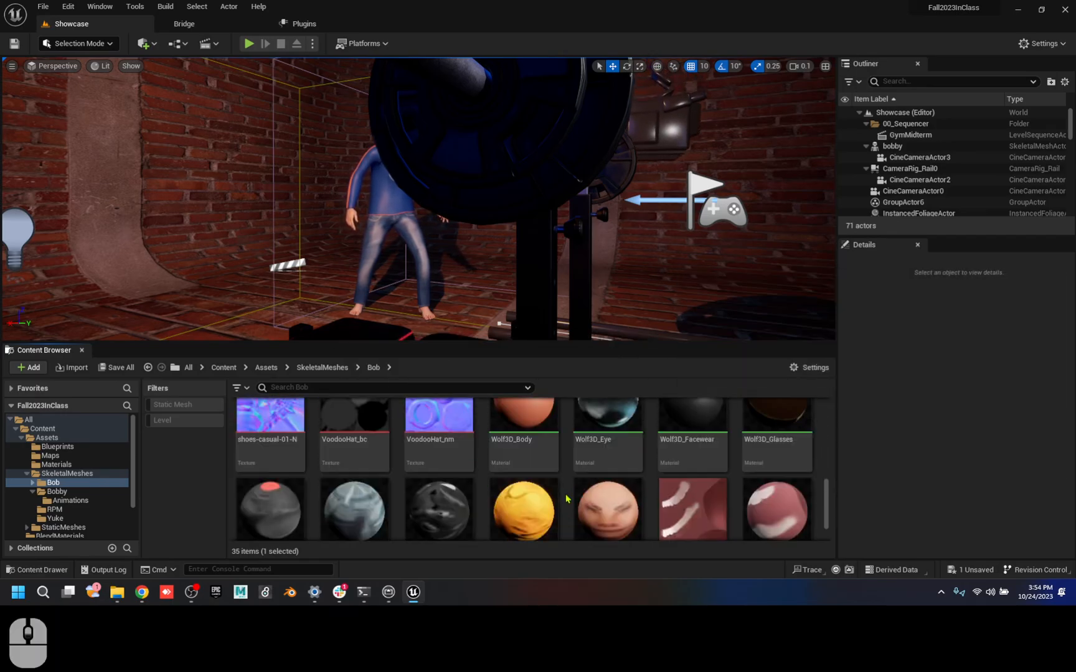
scroll(548, 455, up, 8)
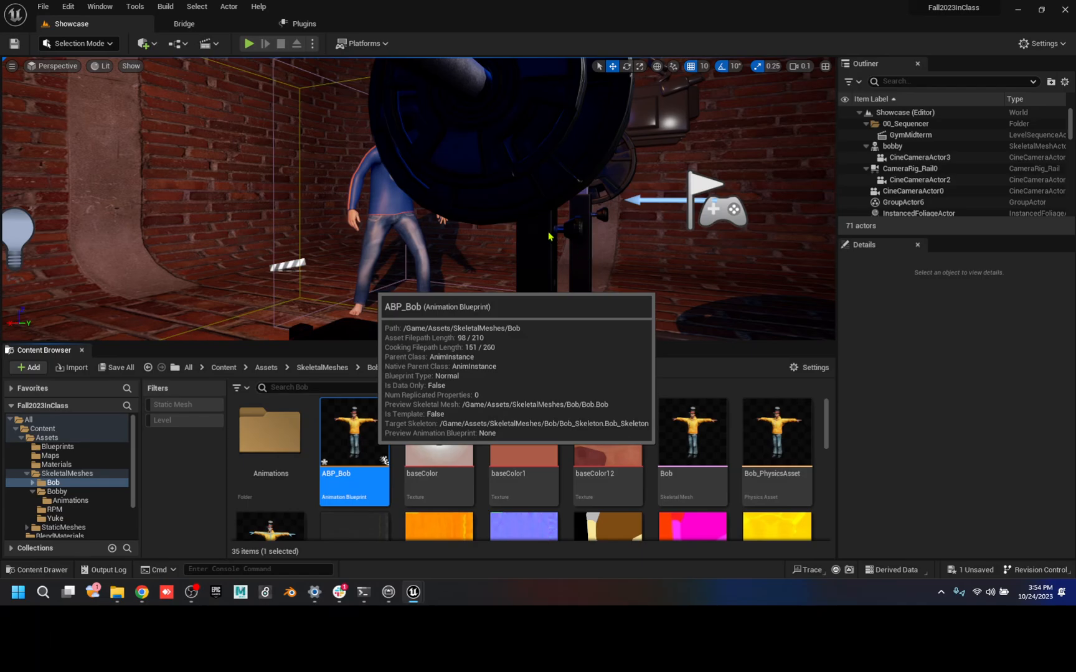
drag(332, 98, 429, 24)
drag(419, 145, 563, 163)
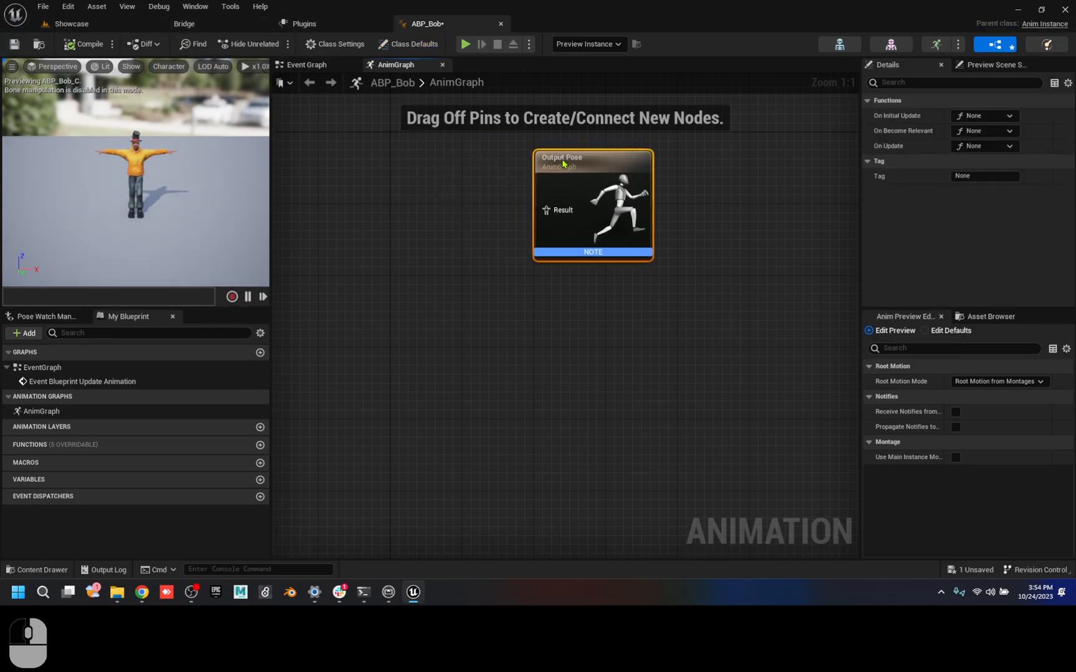
- Try to bring Bob's head into a close view in the blueprint's preview viewport
scroll(149, 167, up, 3)
scroll(150, 167, up, 3)
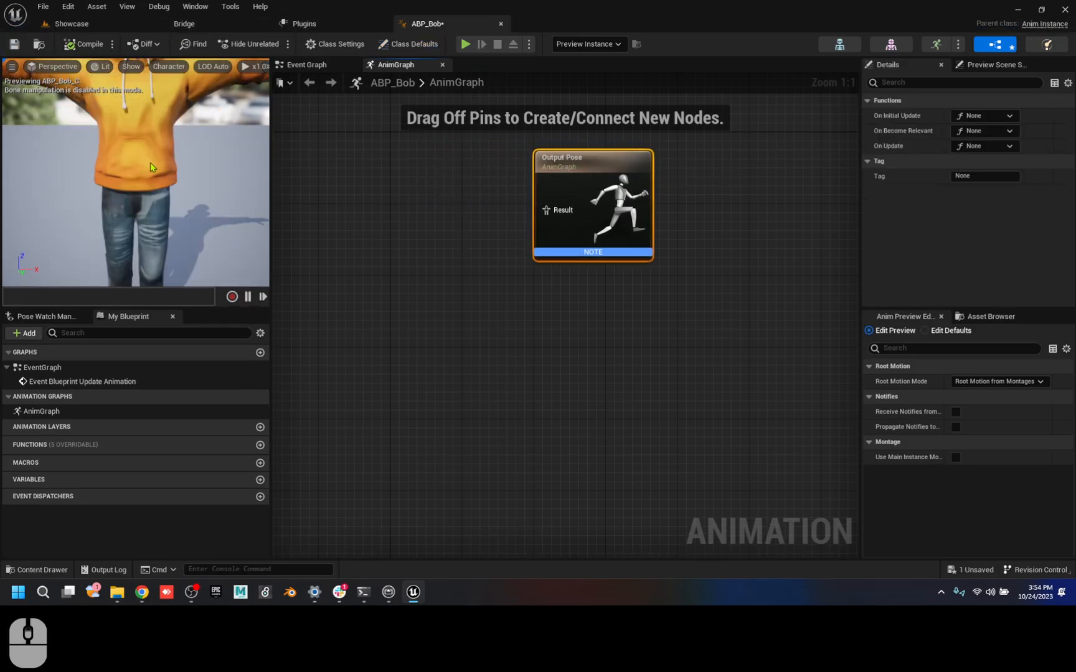
right_drag(149, 167, 175, 121)
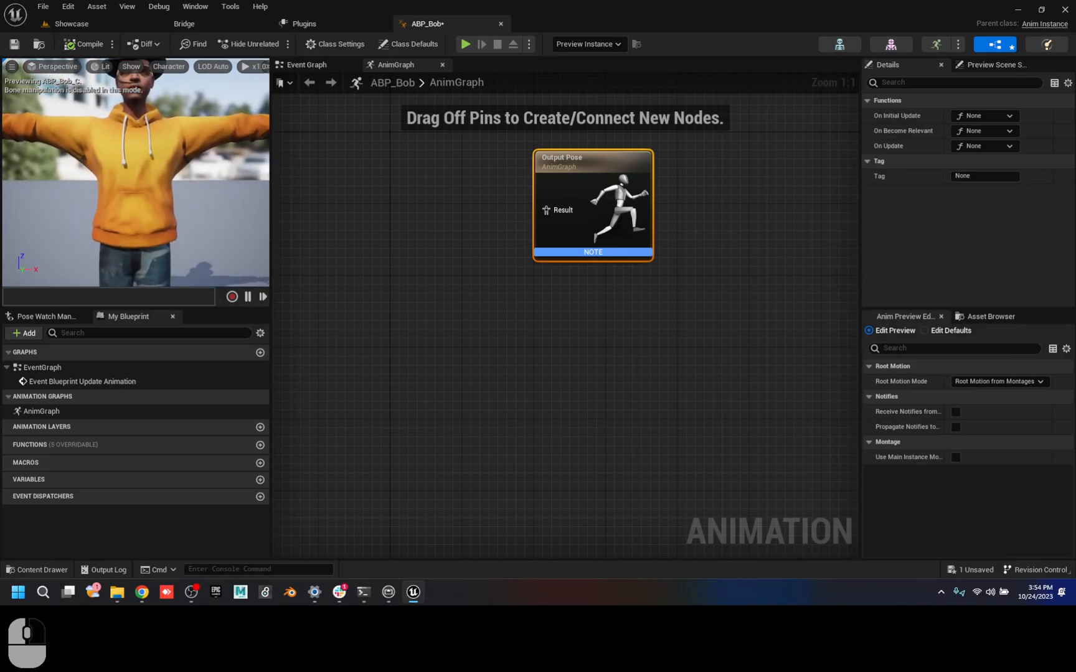
key(e)
key(q)
scroll(173, 166, up, 5)
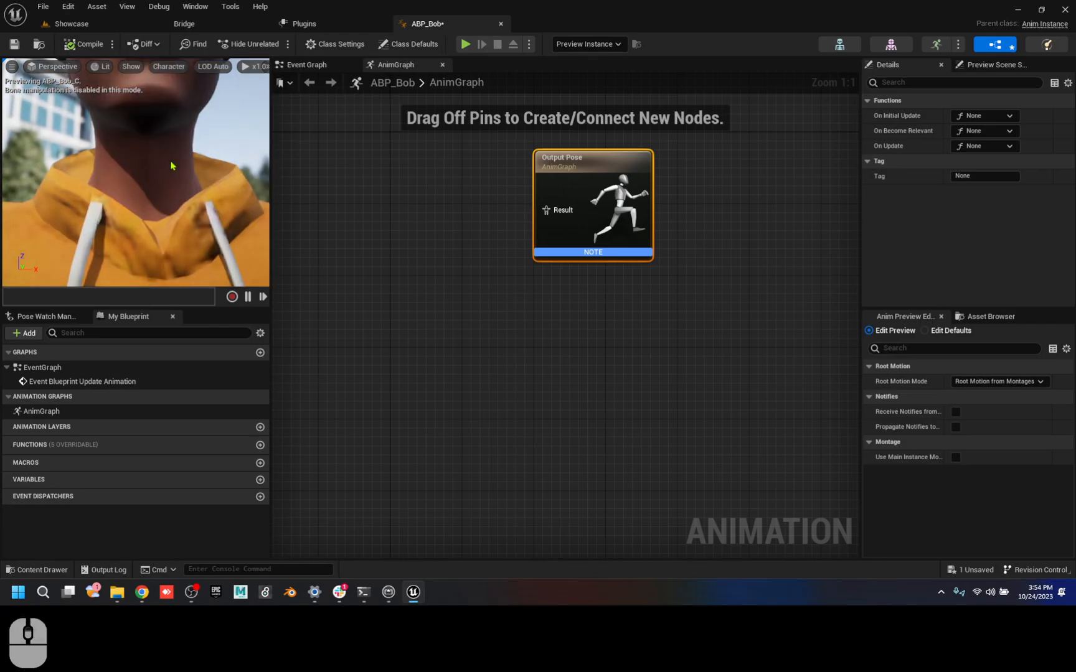
right_drag(179, 178, 180, 177)
key(e)
key(q)
key(s)
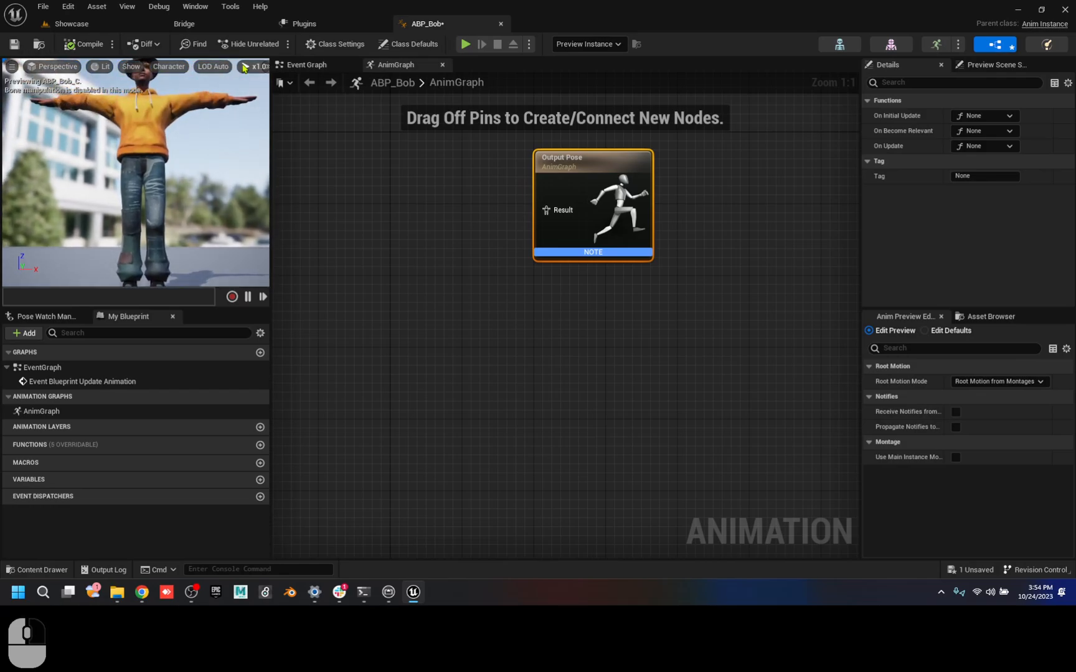
- Widen the preview viewport and lower its camera speed to 0.033
drag(271, 98, 466, 111)
click(458, 66)
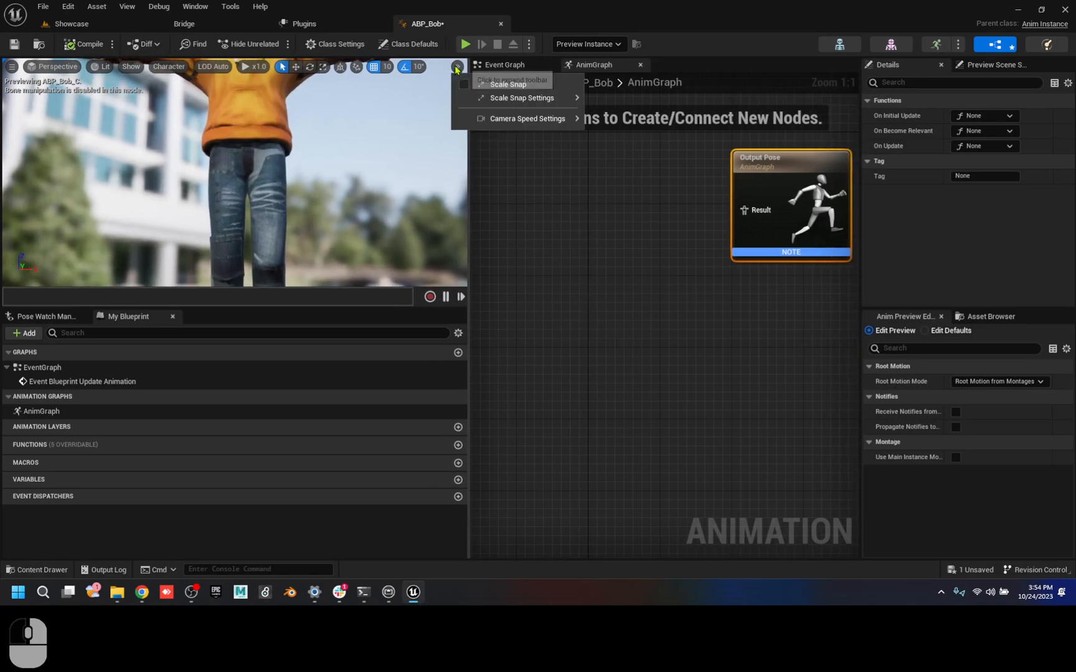
drag(628, 131, 598, 131)
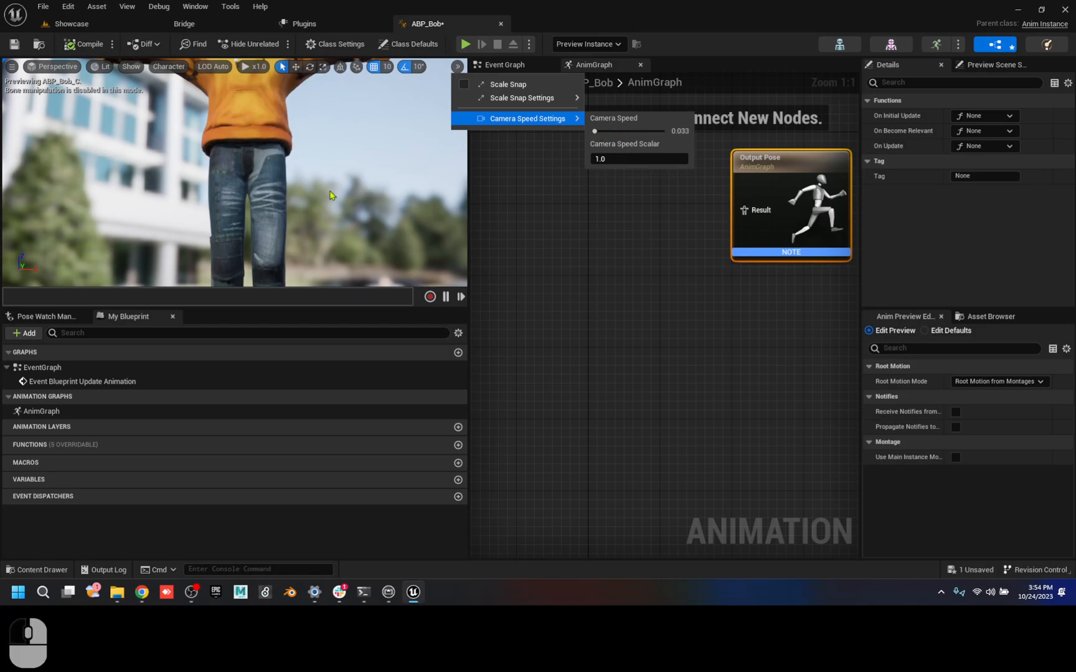
- Frame Bob's face closely in the preview viewport
key(e)
right_drag(429, 171, 418, 192)
key(w)
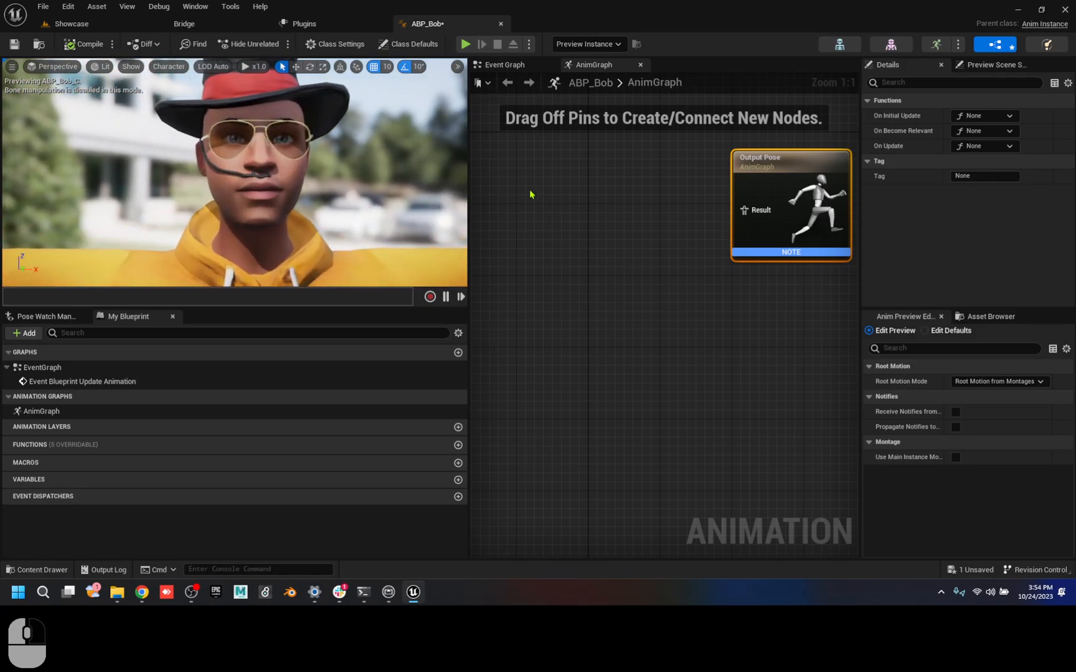
- Add a Live Link Pose node to the AnimGraph and connect its output to the Output Pose's Result
right_click(558, 192)
text(live)
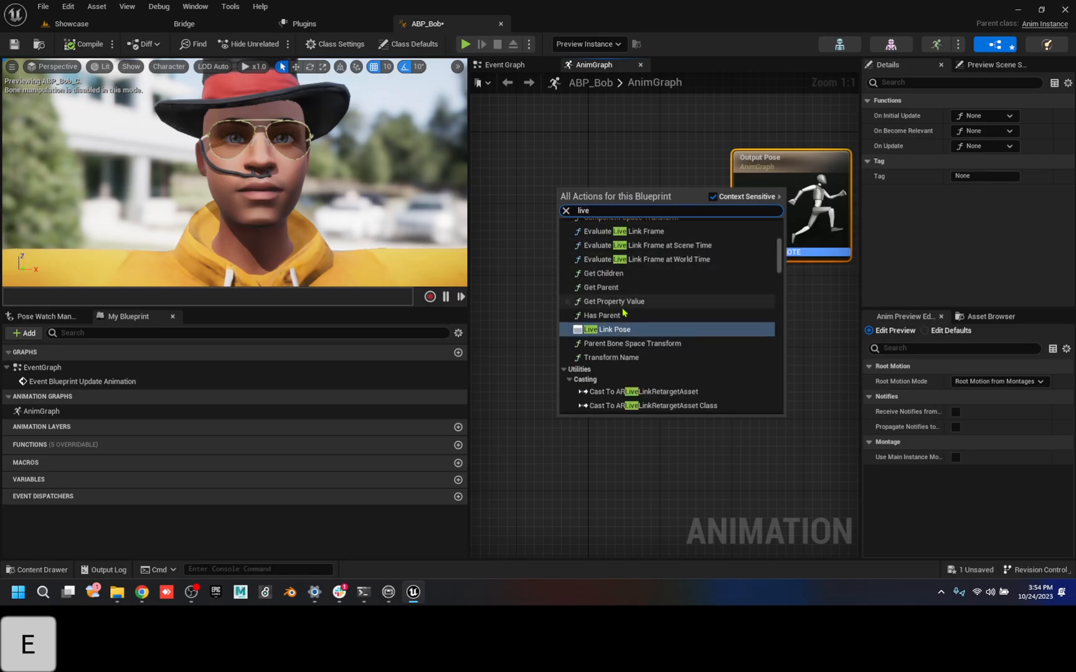
click(622, 330)
drag(670, 213, 745, 210)
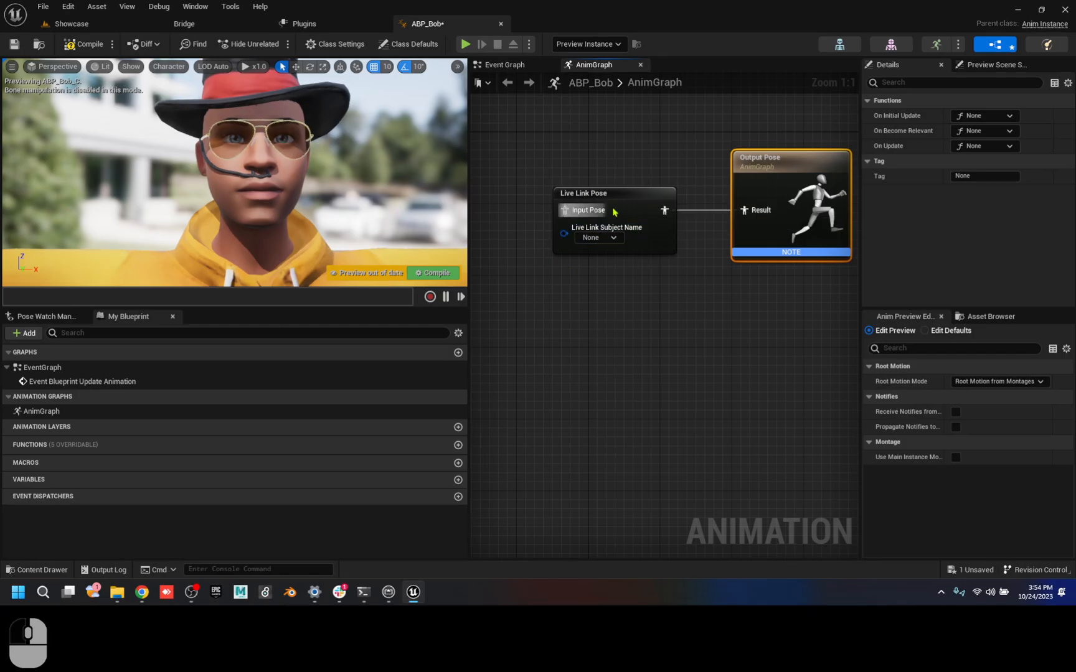
- Open the Live Link window docked beside ABP_Bob, and inspect the Apple AR Face Tracking source and its FaceCap subject
click(194, 6)
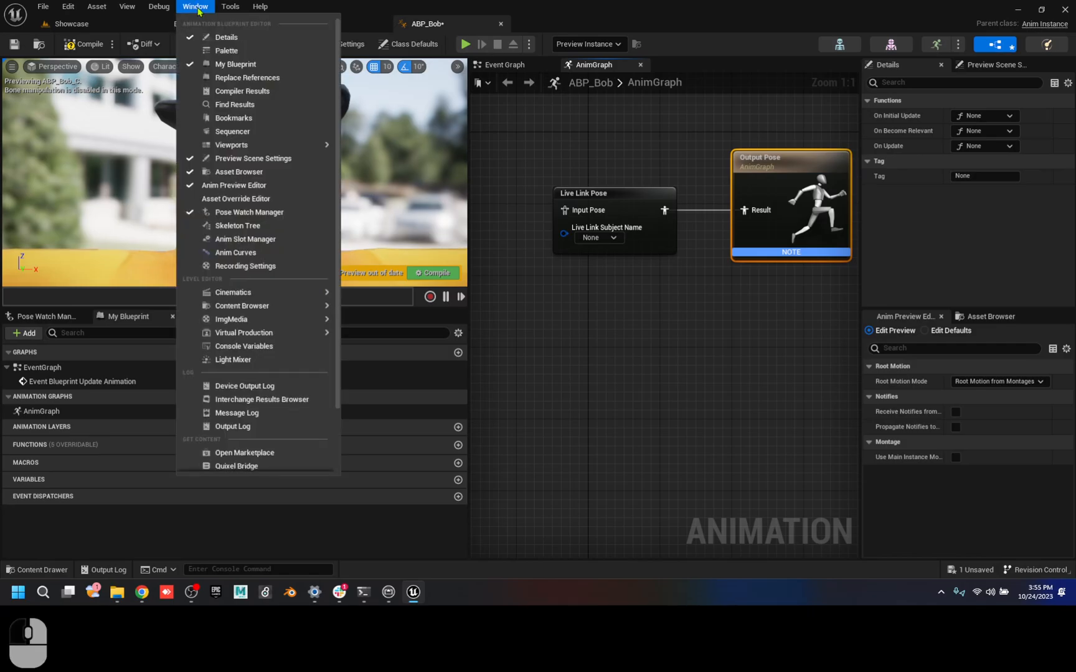
click(203, 6)
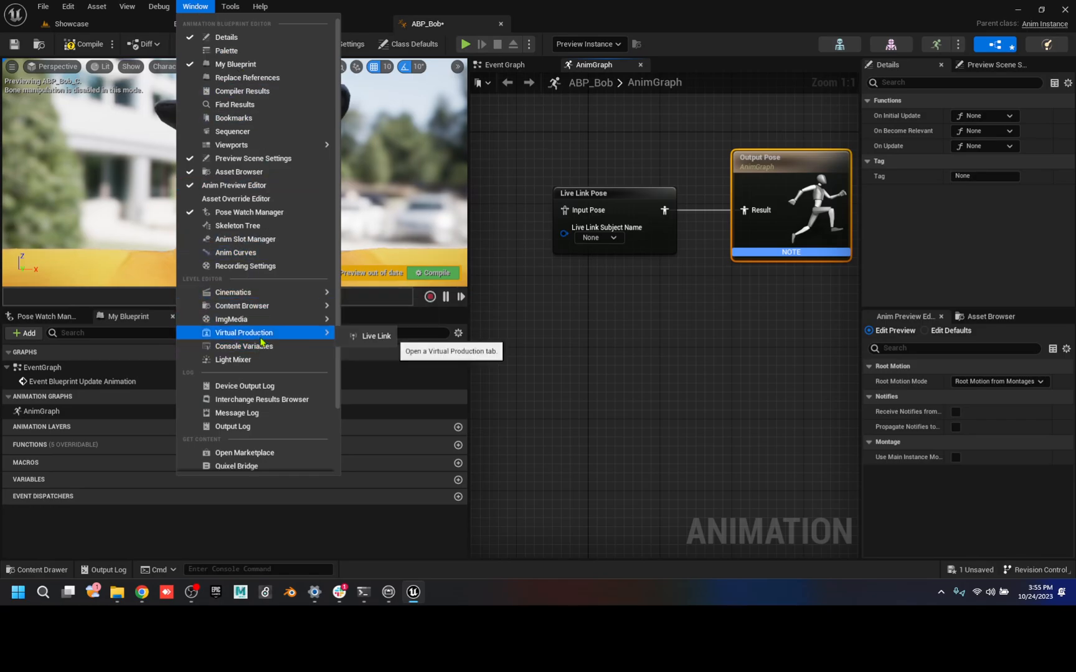
mouse_move(274, 333)
click(373, 337)
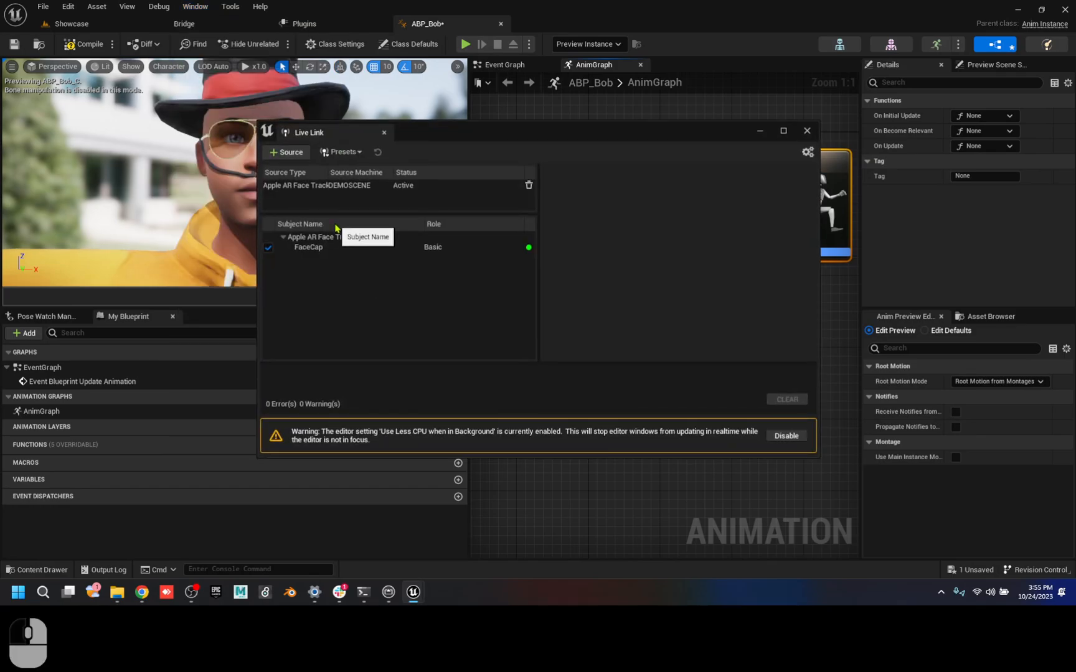
drag(340, 142, 540, 25)
click(38, 78)
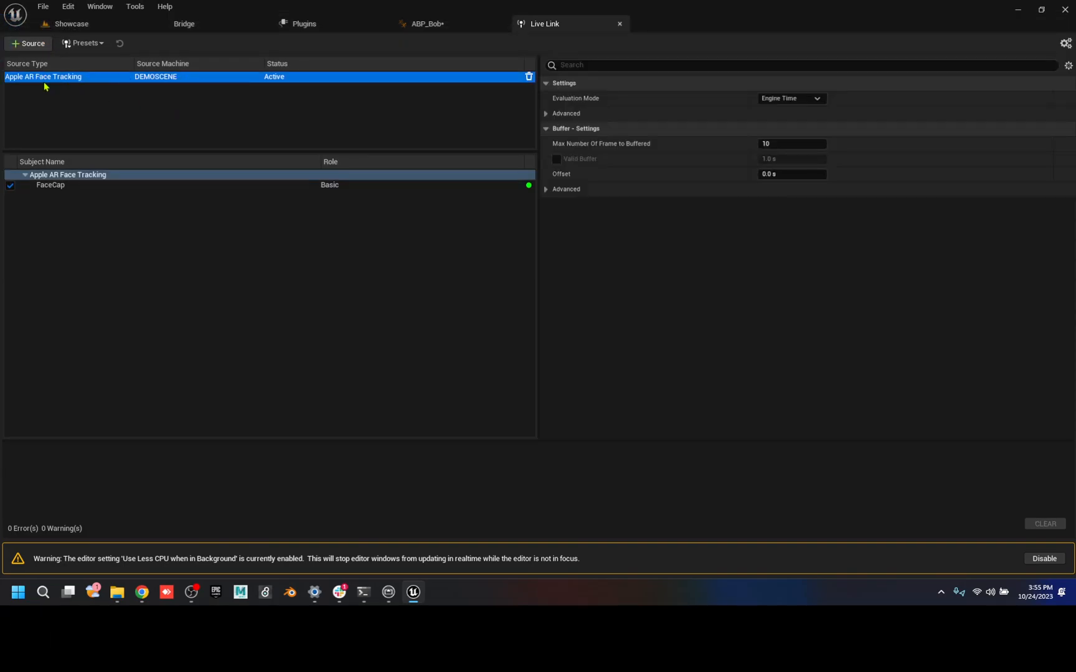
click(62, 190)
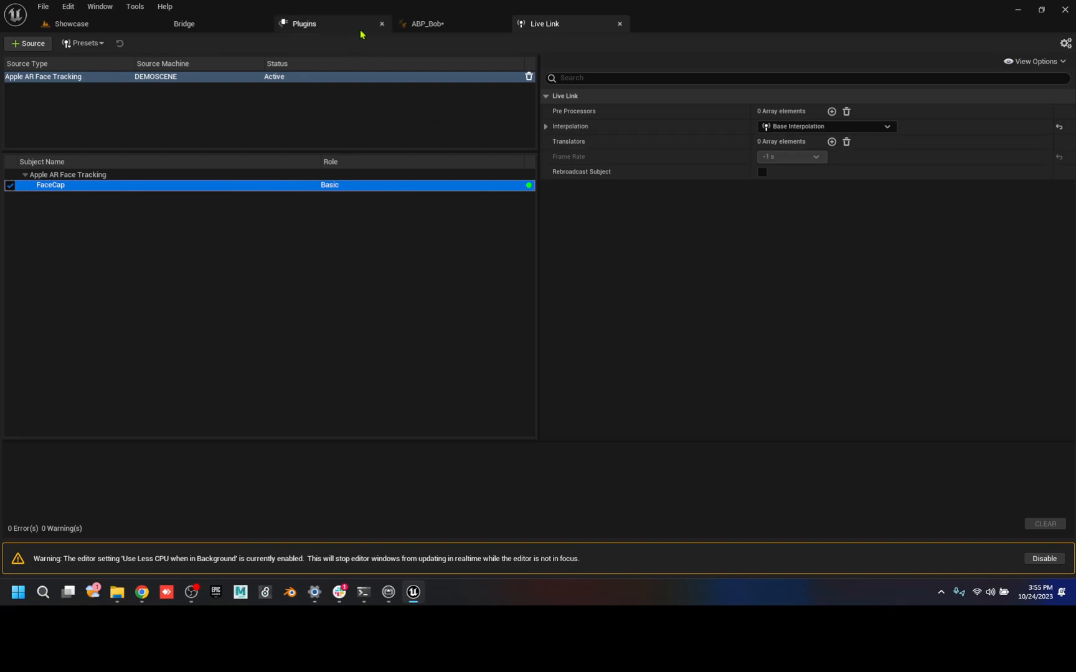
- Set the Live Link Pose node's subject name to FaceCap in ABP_Bob and compile the blueprint
click(425, 27)
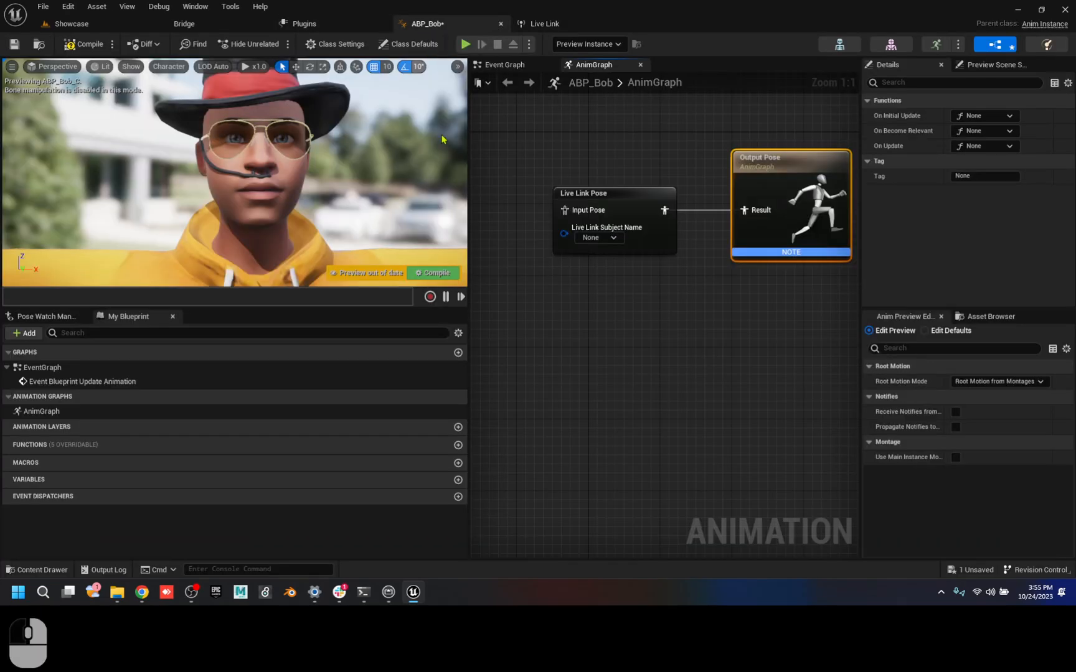
click(617, 239)
click(603, 278)
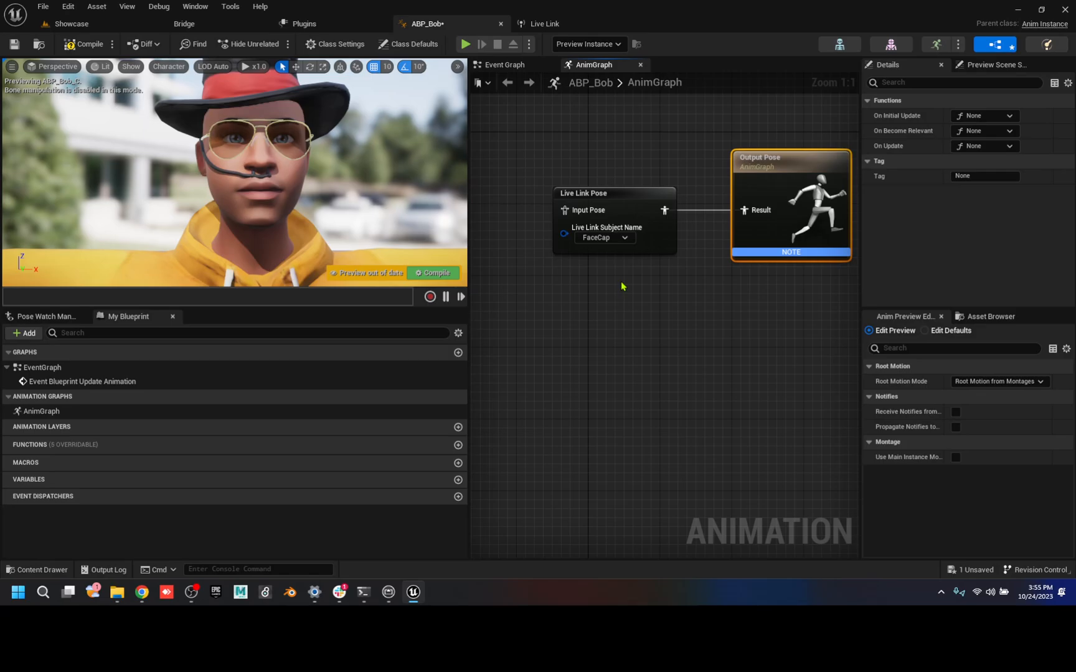
click(87, 44)
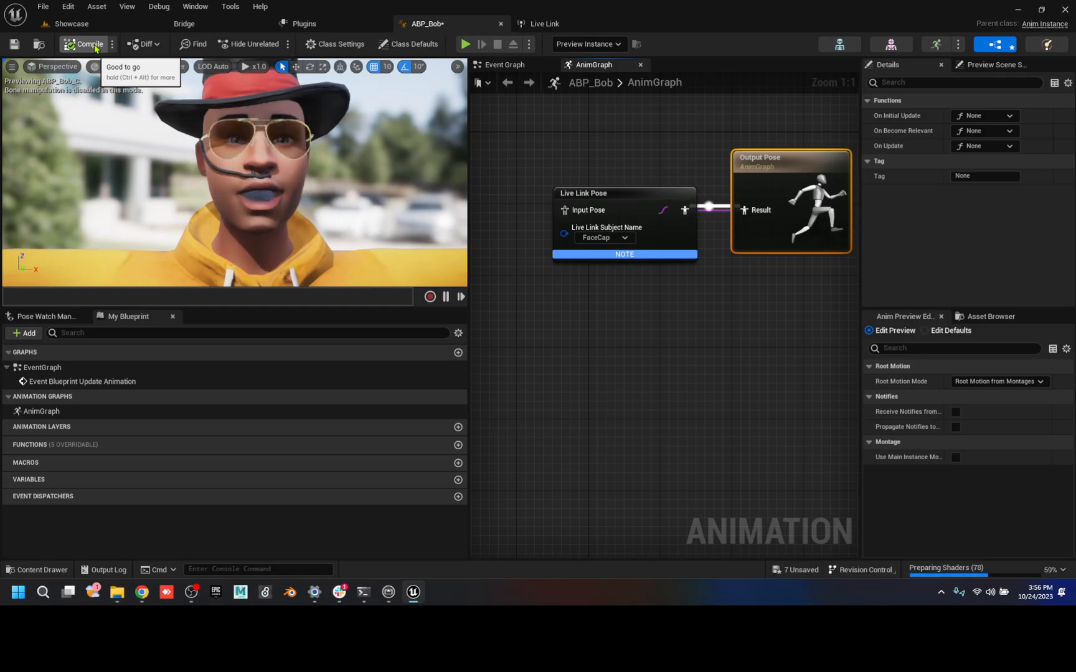
- Begin a new animation recording from the preview and enter take01 as the animation name
click(430, 297)
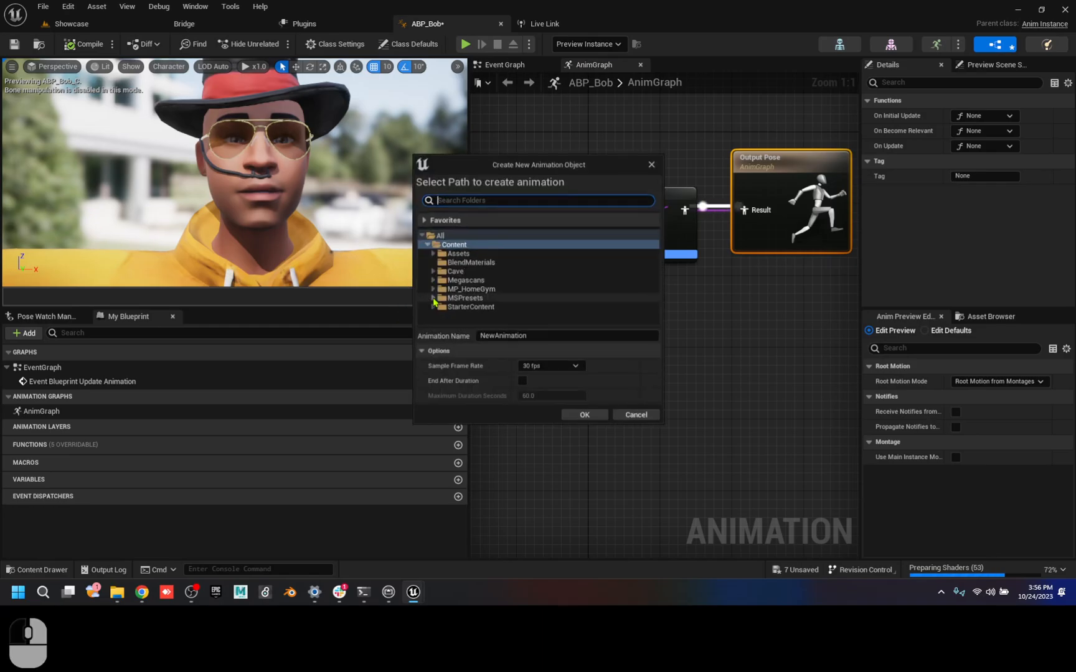
click(483, 199)
click(488, 337)
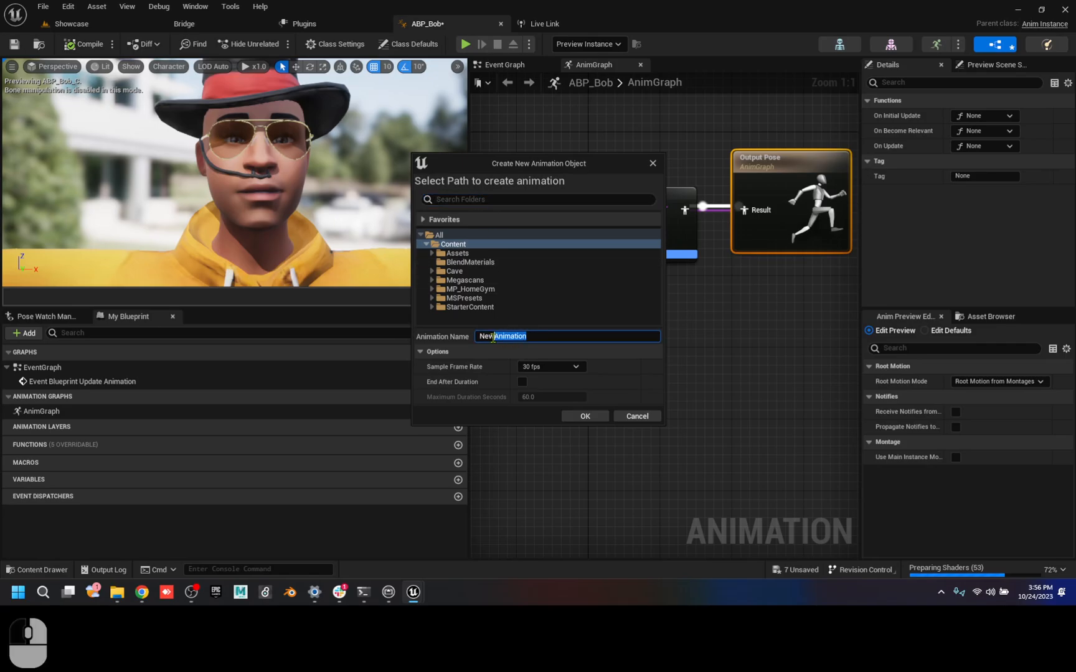
text(take)
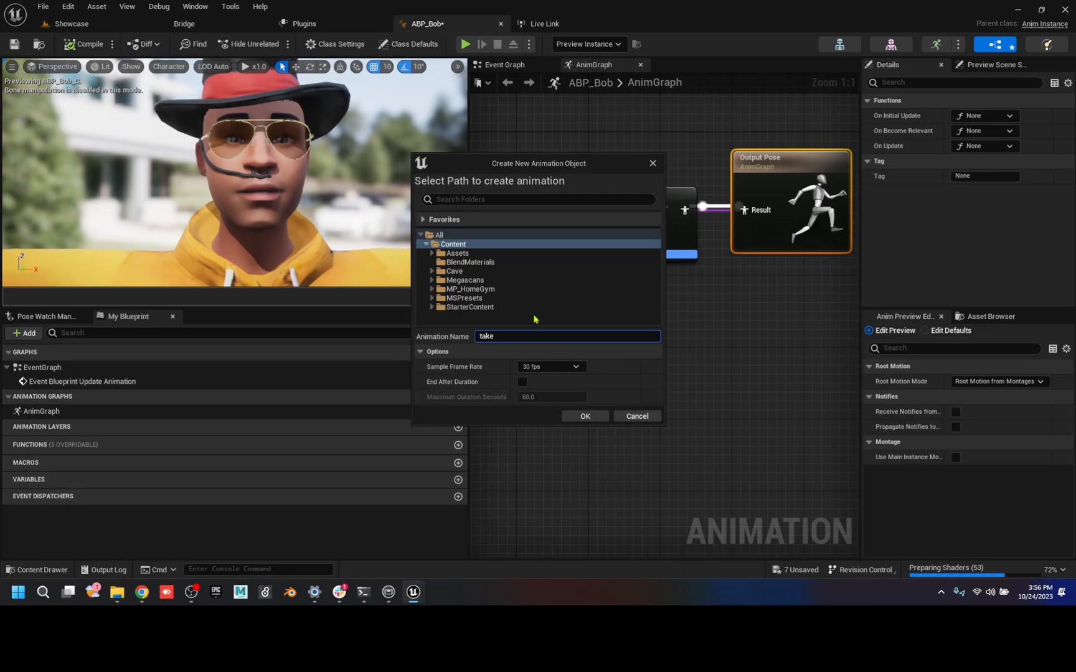
text(01)
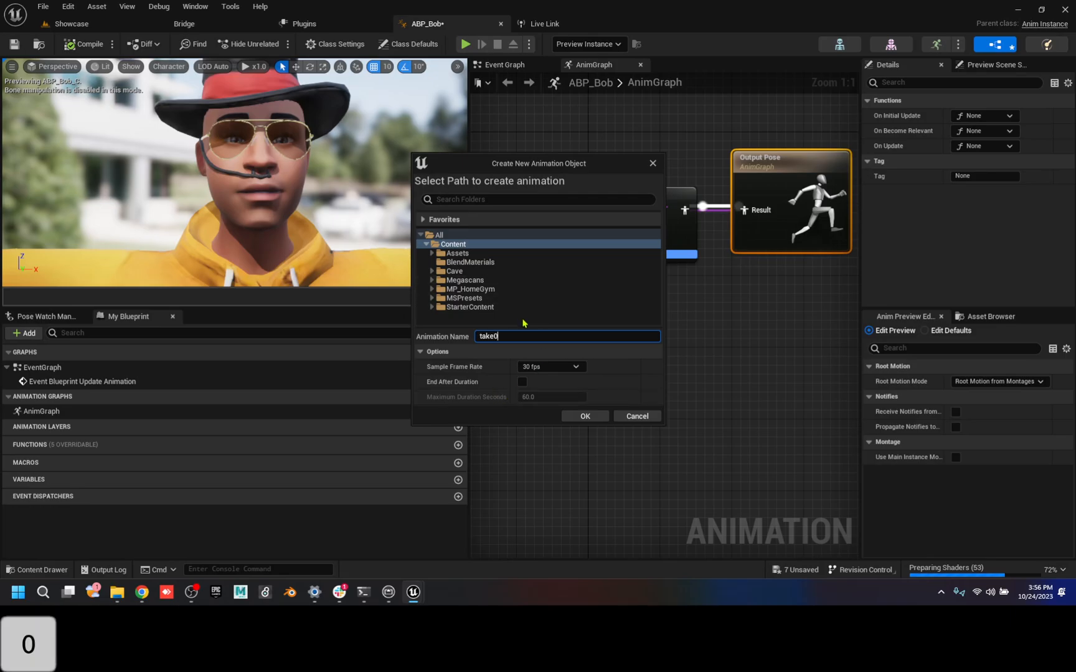
- Choose Assets/SkeletalMeshes/Bob/Animations as the recording's save folder and change the animation name to facetake01
double_click(467, 254)
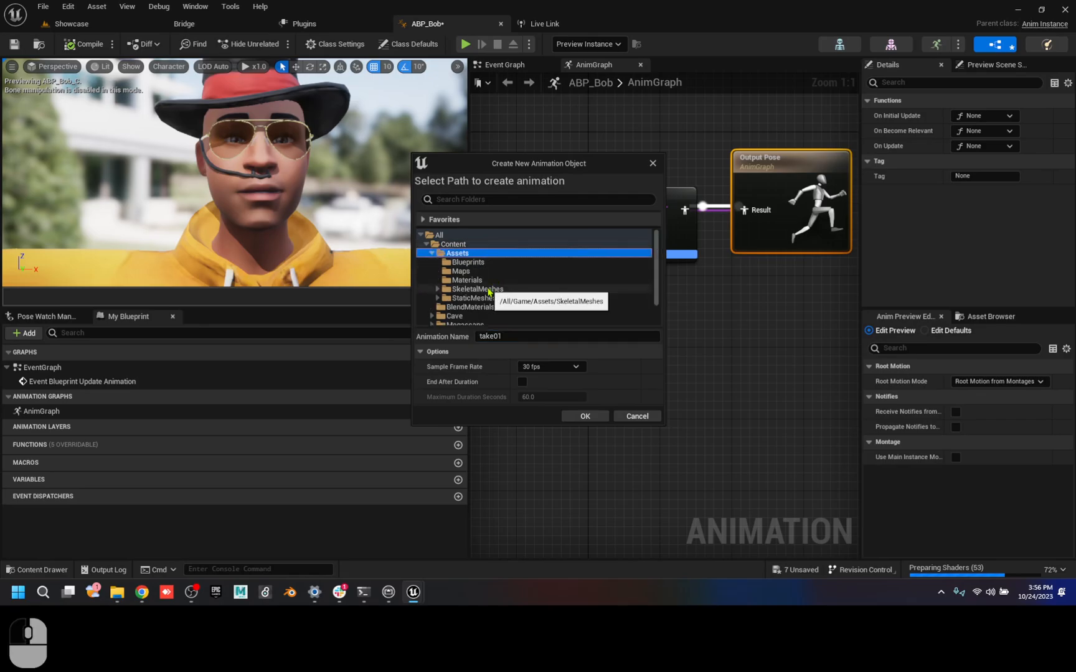
double_click(489, 290)
double_click(483, 298)
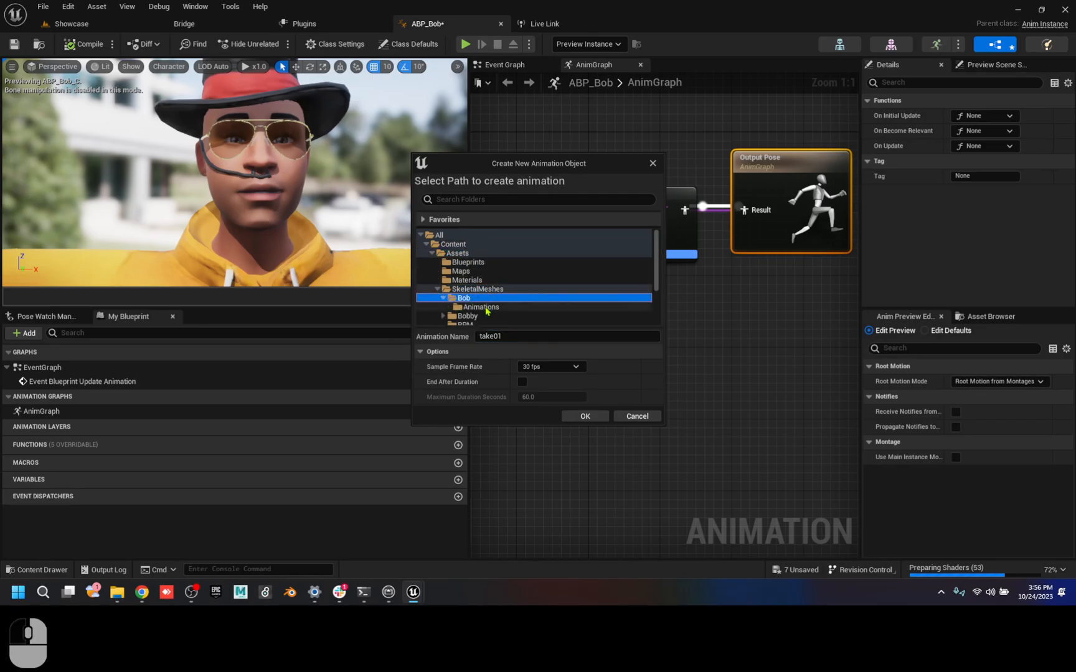
click(486, 309)
click(482, 336)
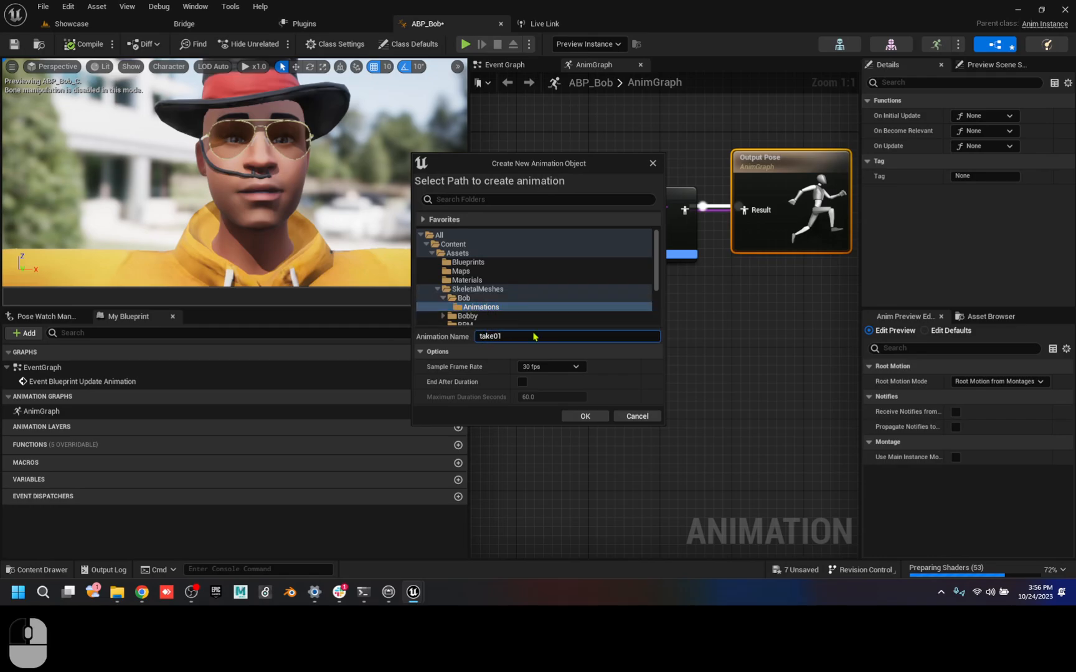
key(Left)
text(face)
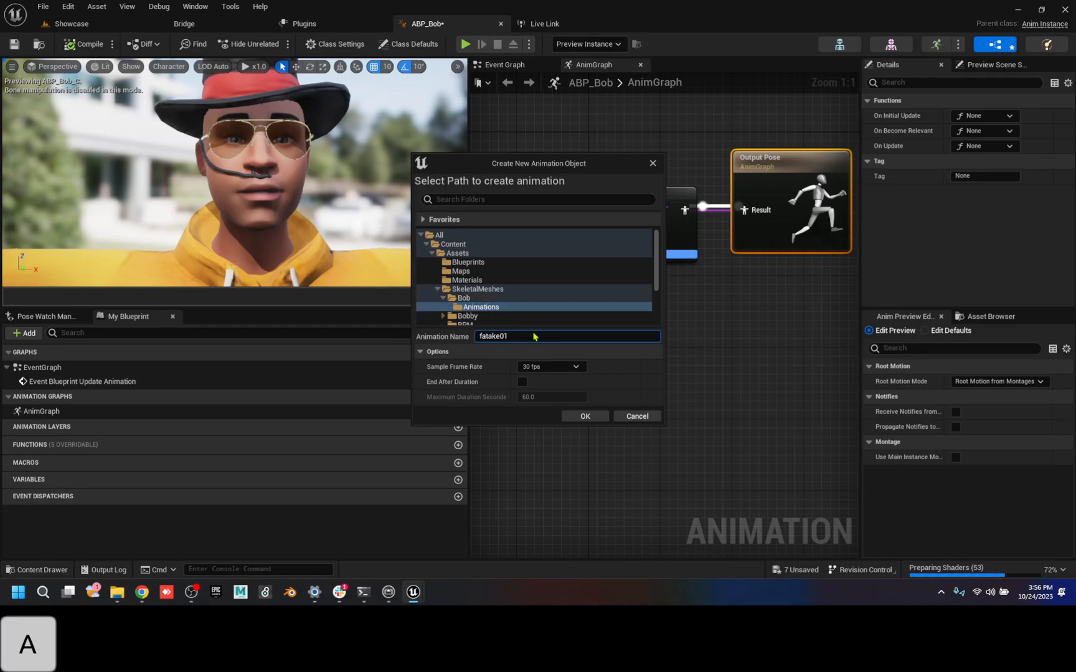
- Record the facetake01 face performance, stop the recording, and show the animations in the Asset Browser
click(579, 416)
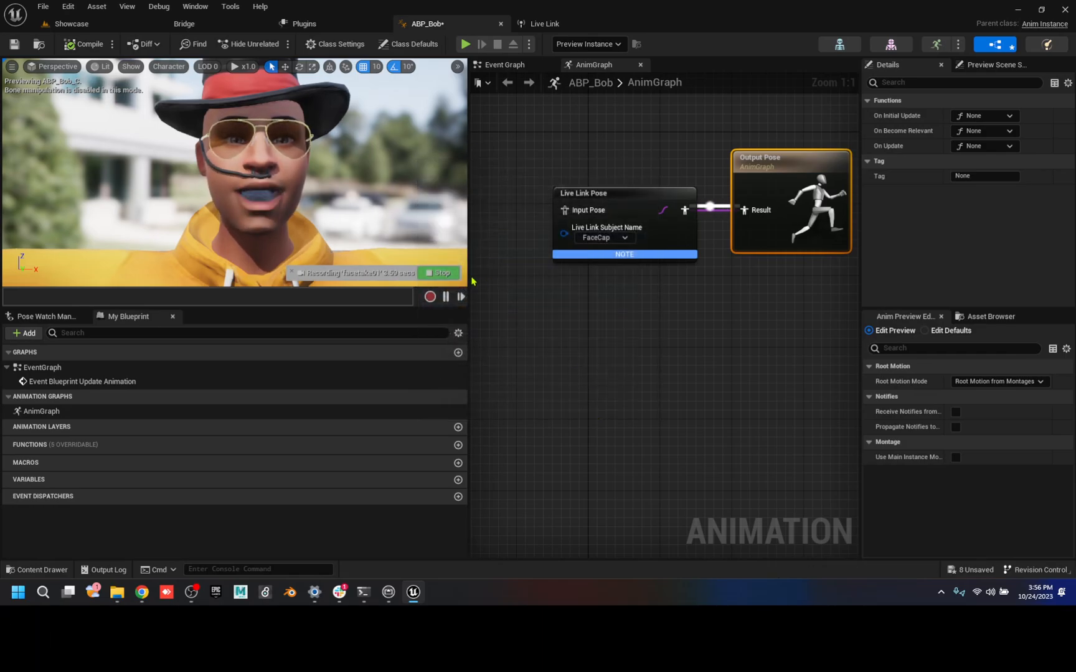
click(439, 273)
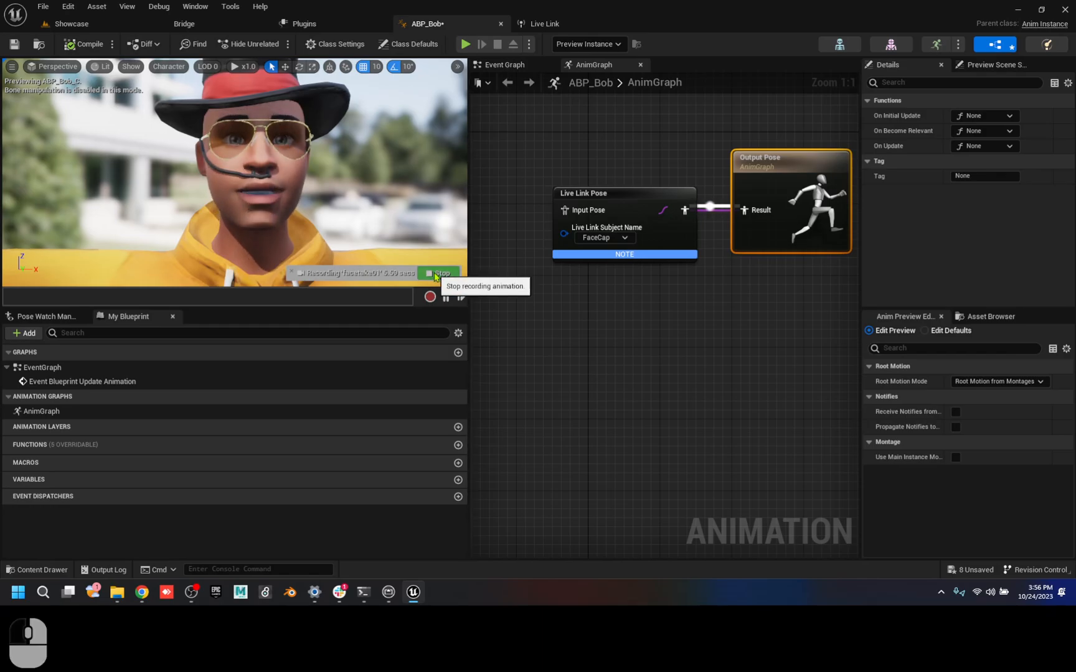
click(990, 317)
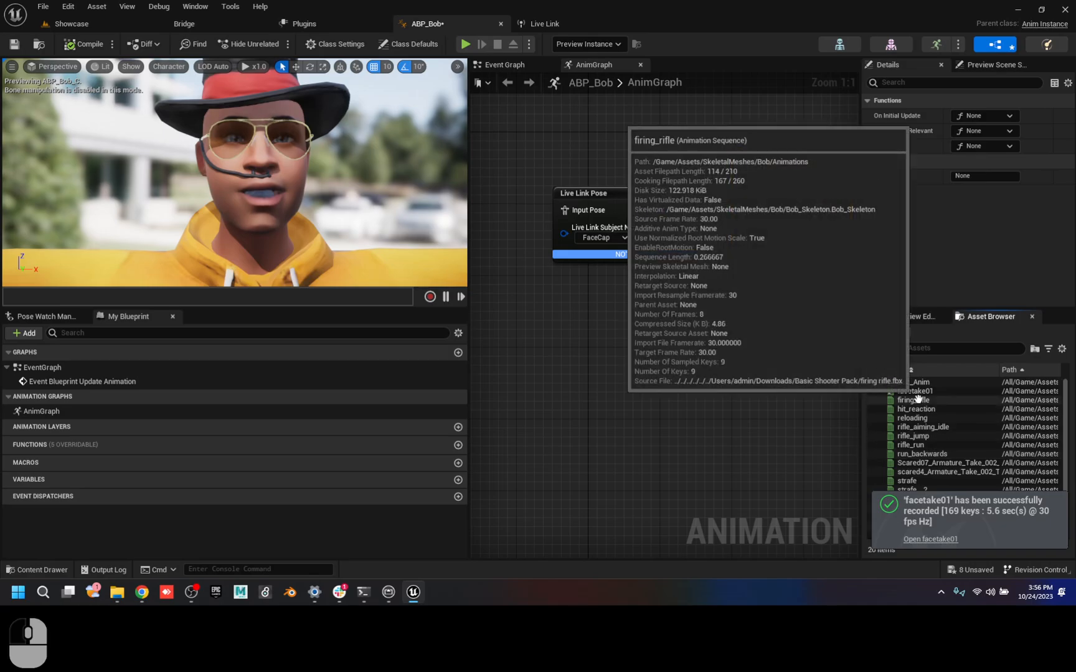
- Preview the firing_rifle animation on Bob by connecting it to Output Pose and compiling, and delete its node from the AnimGraph
drag(914, 400, 593, 377)
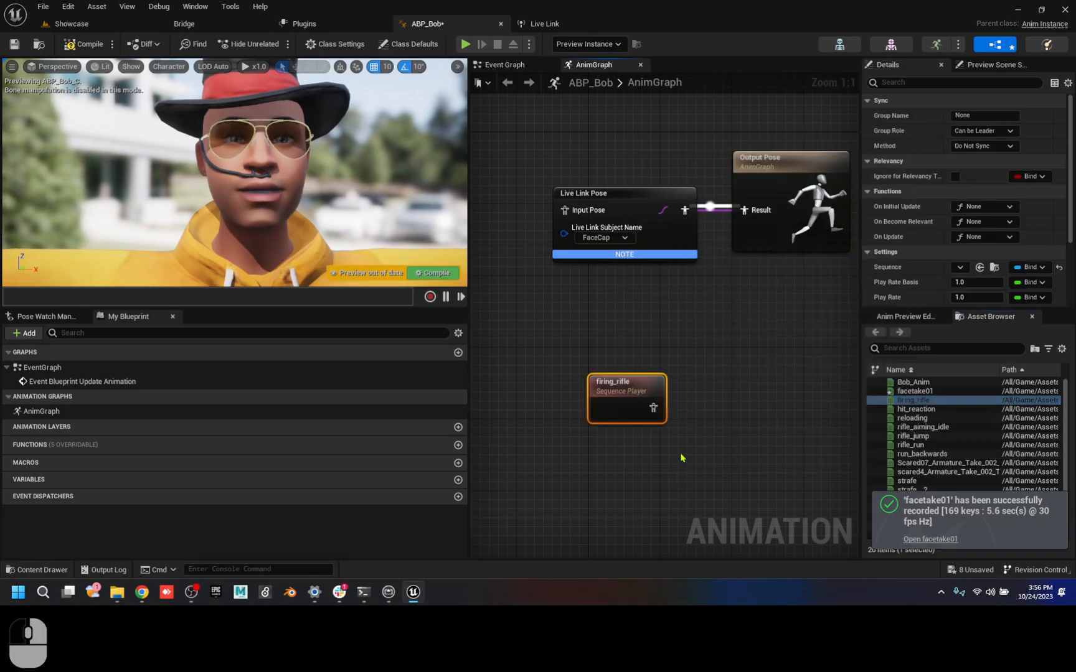
drag(652, 408, 744, 210)
click(86, 43)
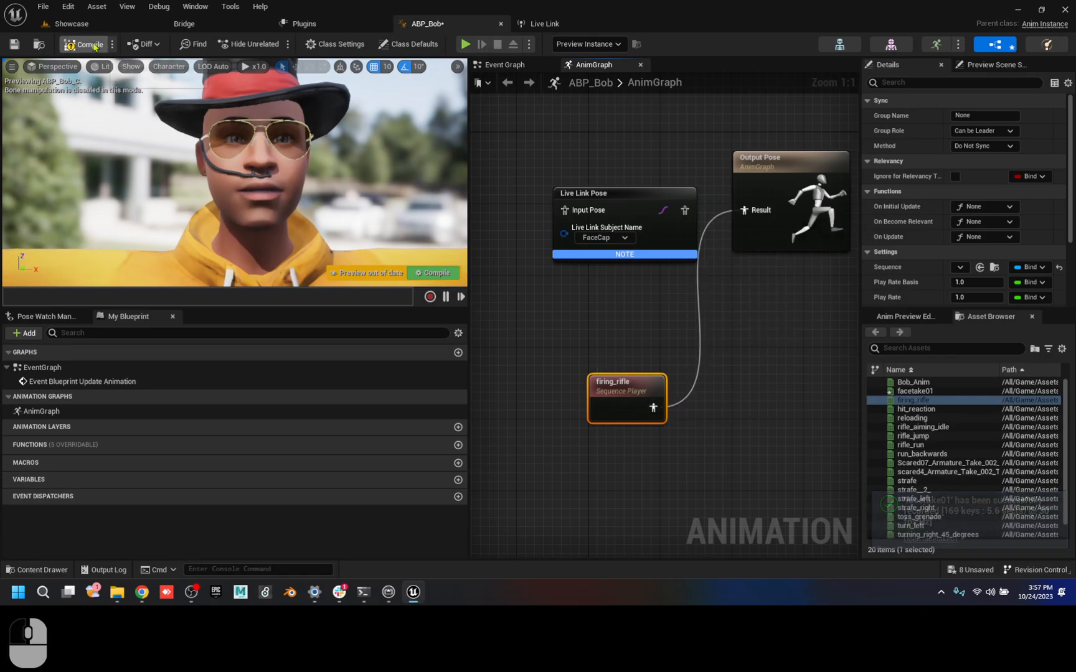
scroll(279, 237, down, 3)
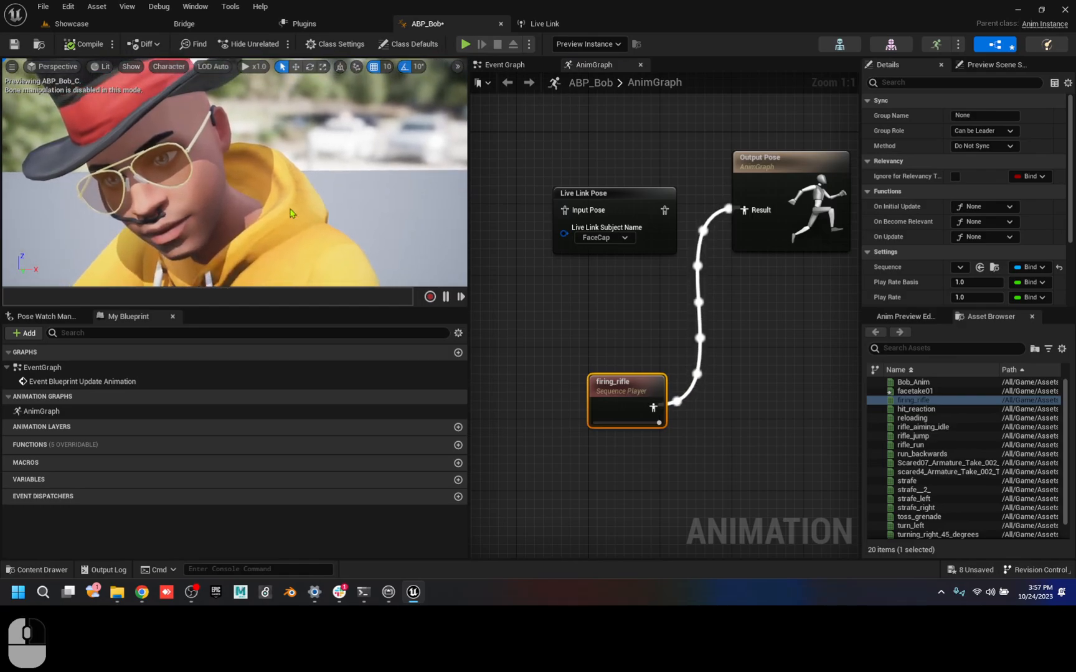
scroll(269, 220, down, 5)
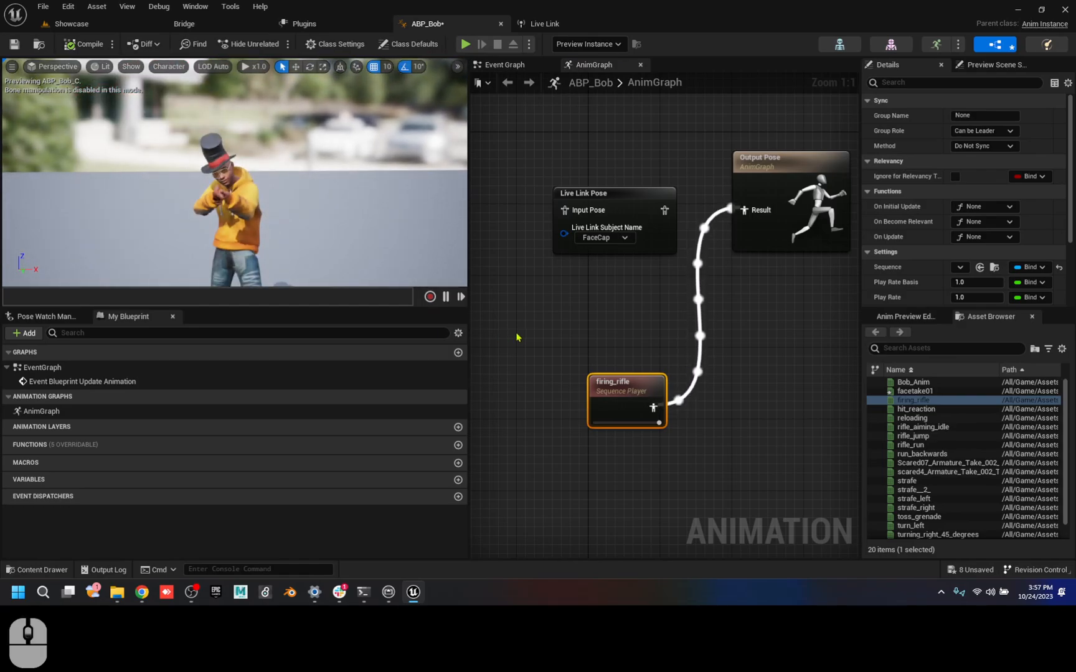
drag(606, 329, 651, 465)
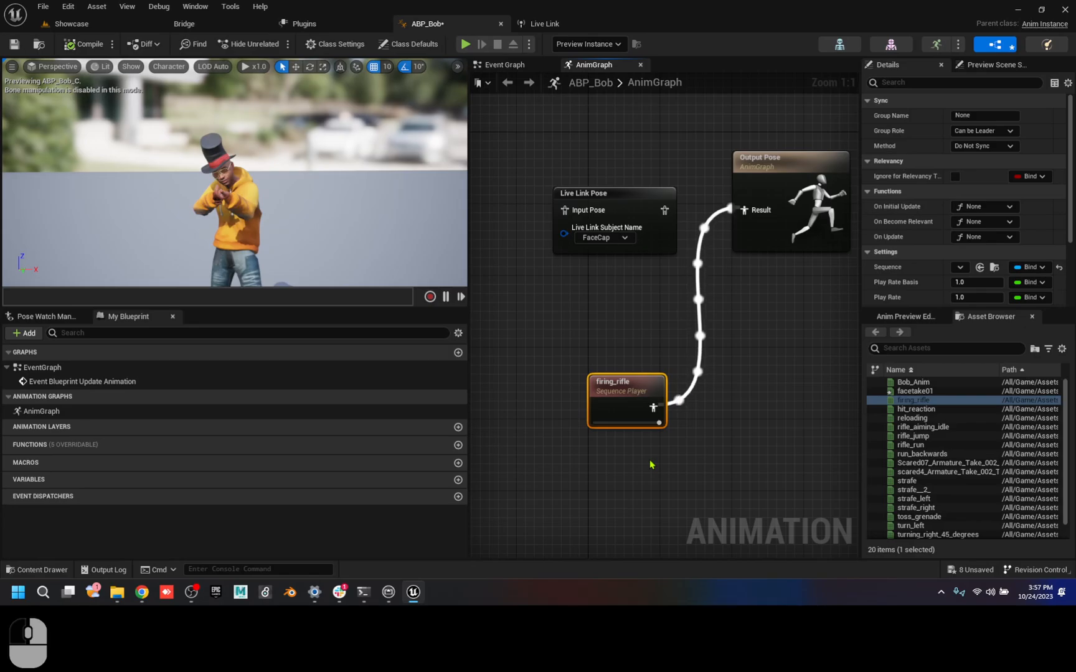
key(Delete)
- Preview the recorded facetake01 animation by connecting it to Output Pose and compiling, and delete its node from the AnimGraph
click(914, 391)
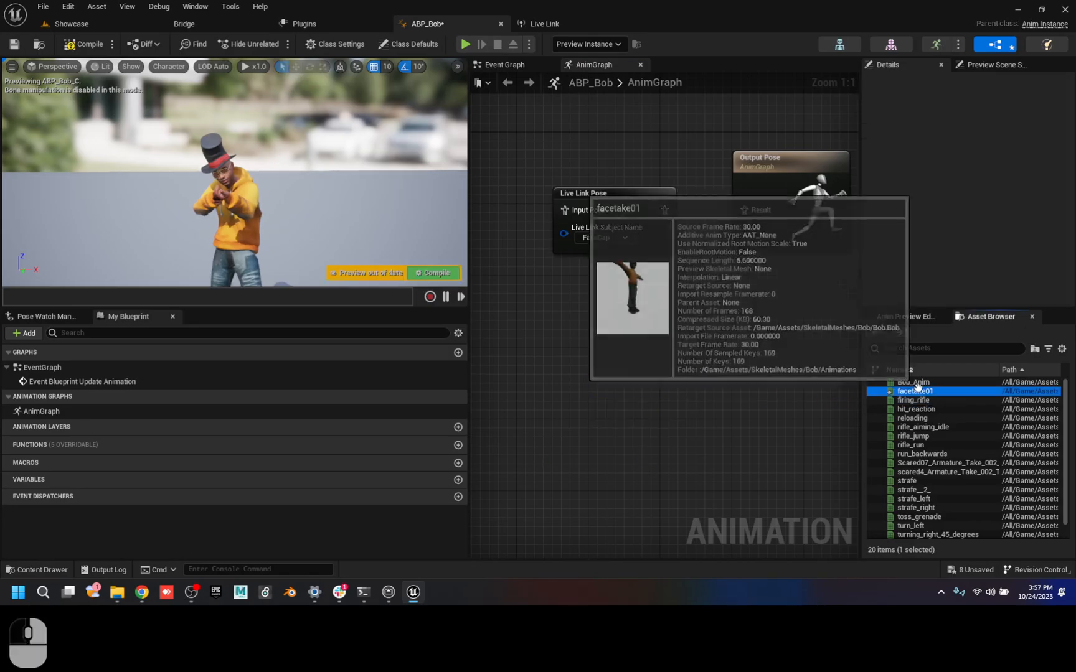
drag(914, 390, 745, 211)
scroll(211, 195, up, 4)
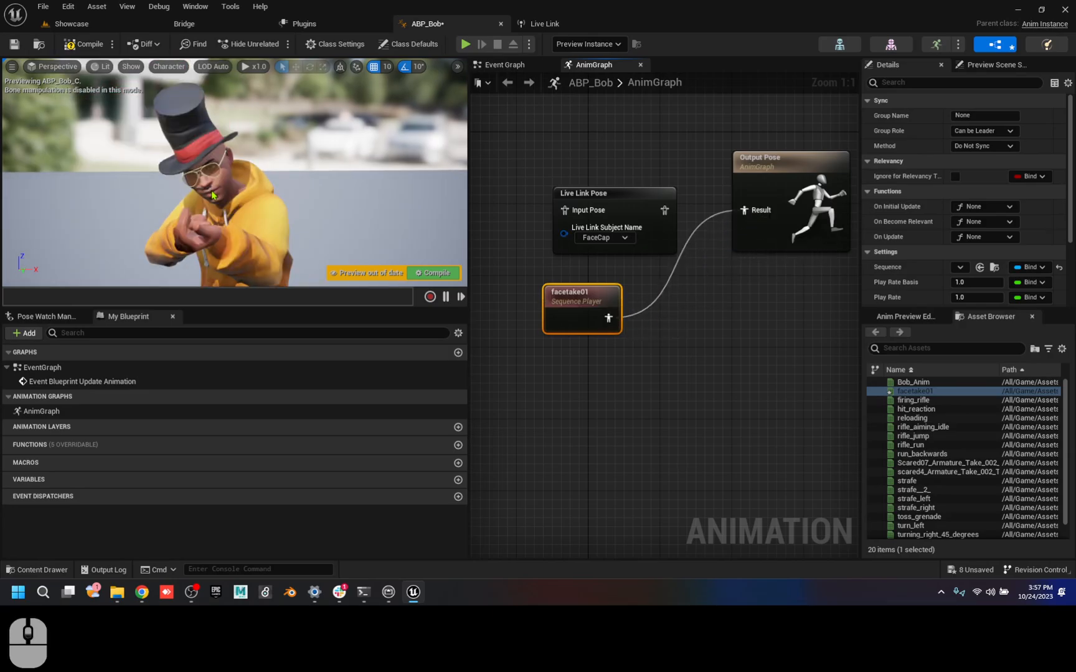
click(425, 274)
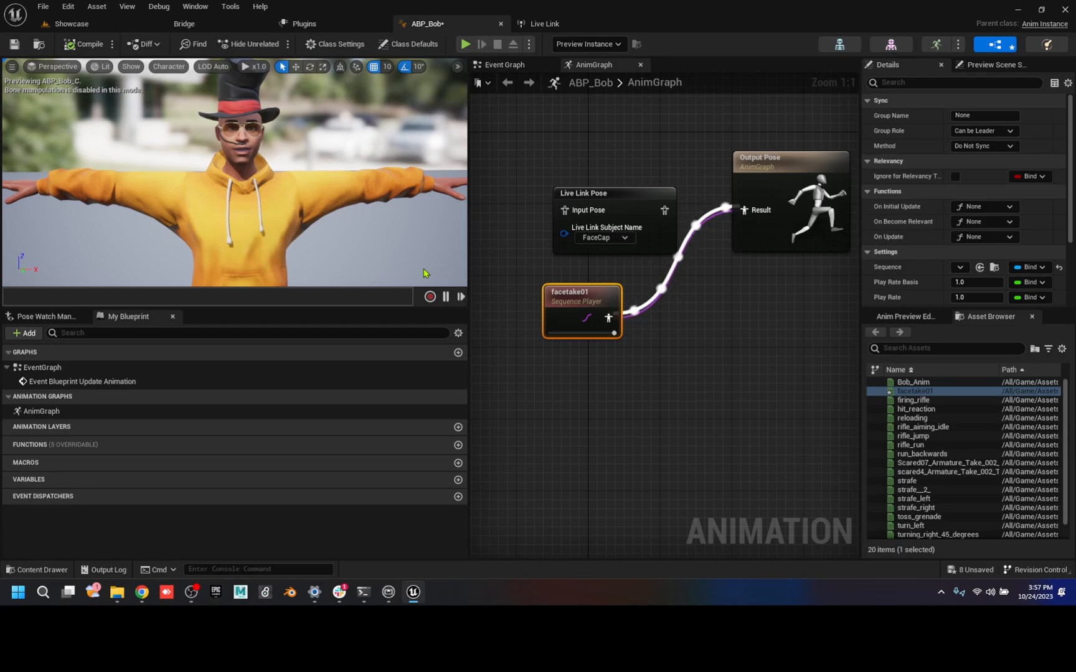
click(598, 293)
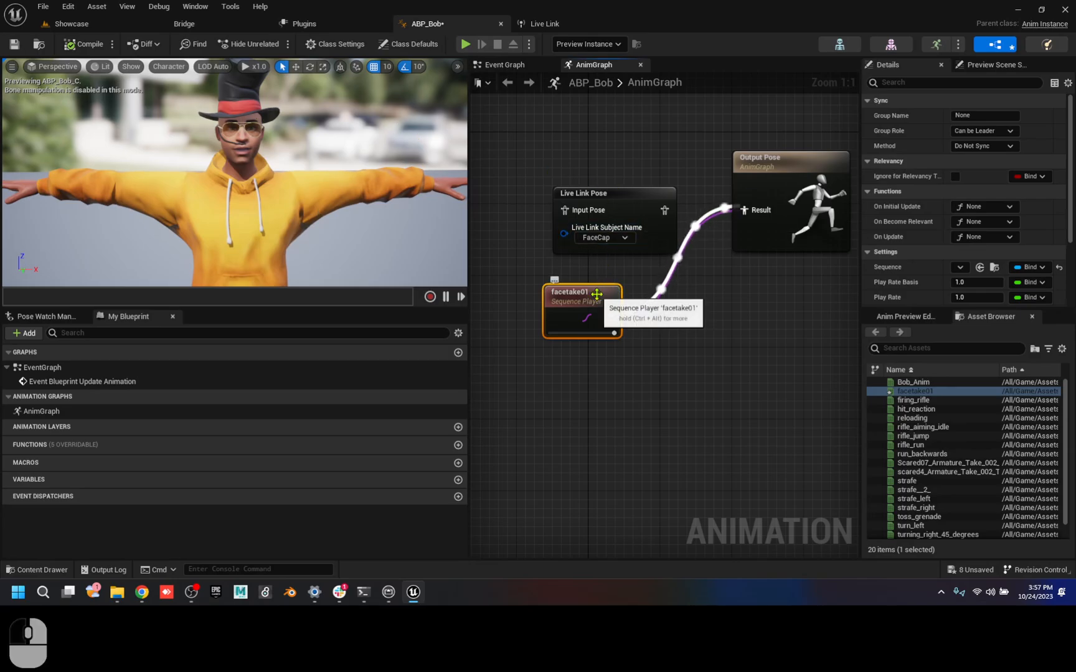
key(Delete)
- Move the Live Link Pose node aside and add a Layered blend per bone node to the AnimGraph
drag(627, 197, 563, 160)
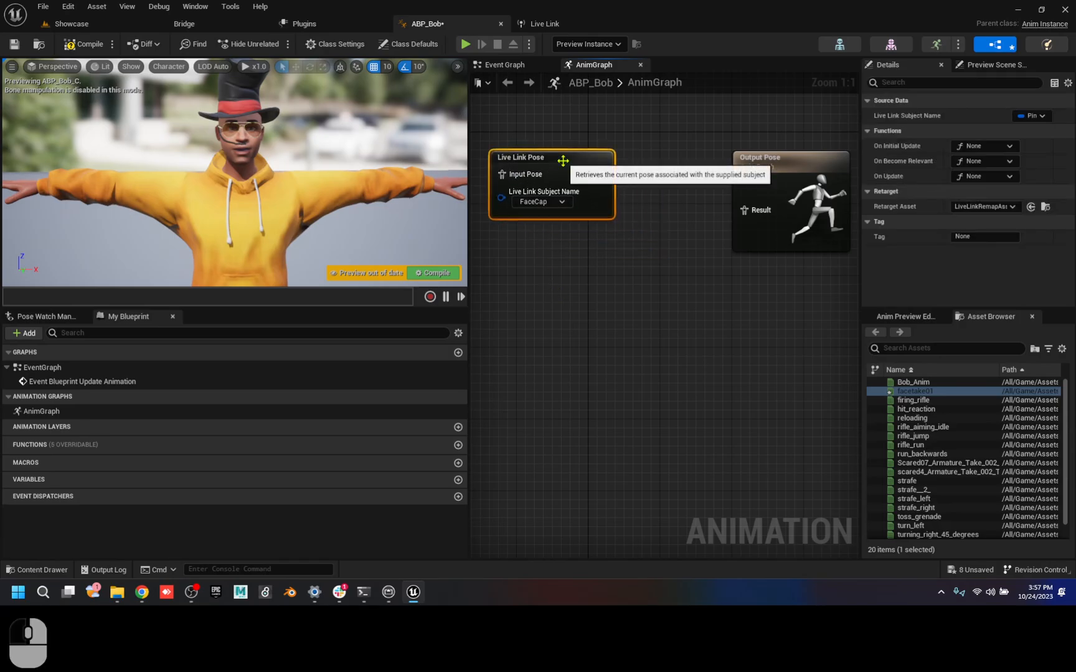
right_drag(667, 323, 661, 392)
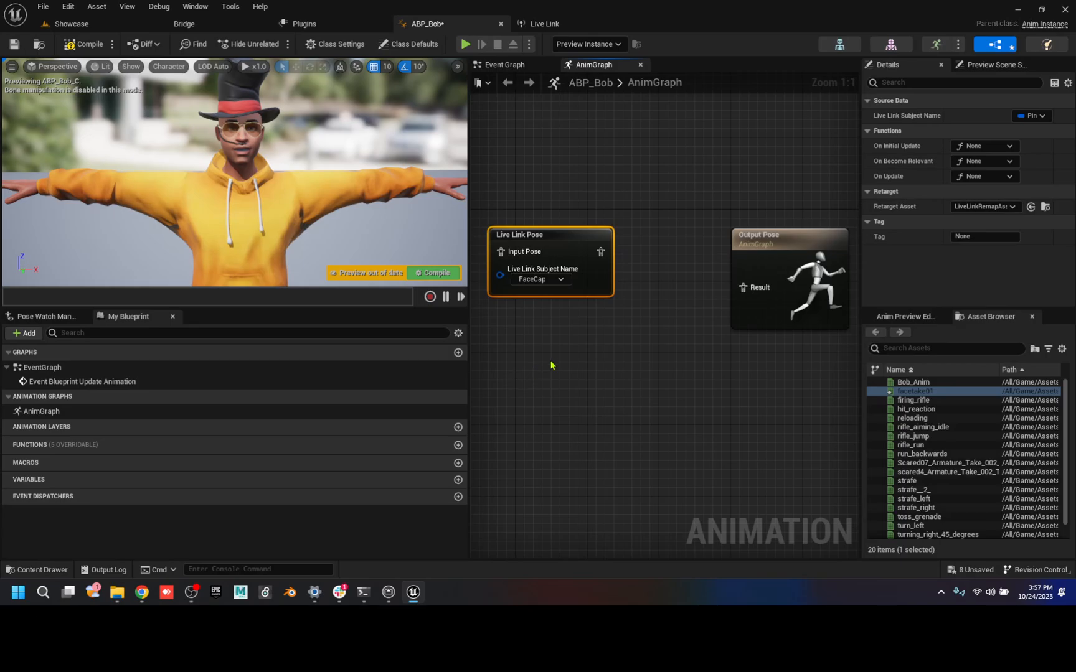
right_click(653, 240)
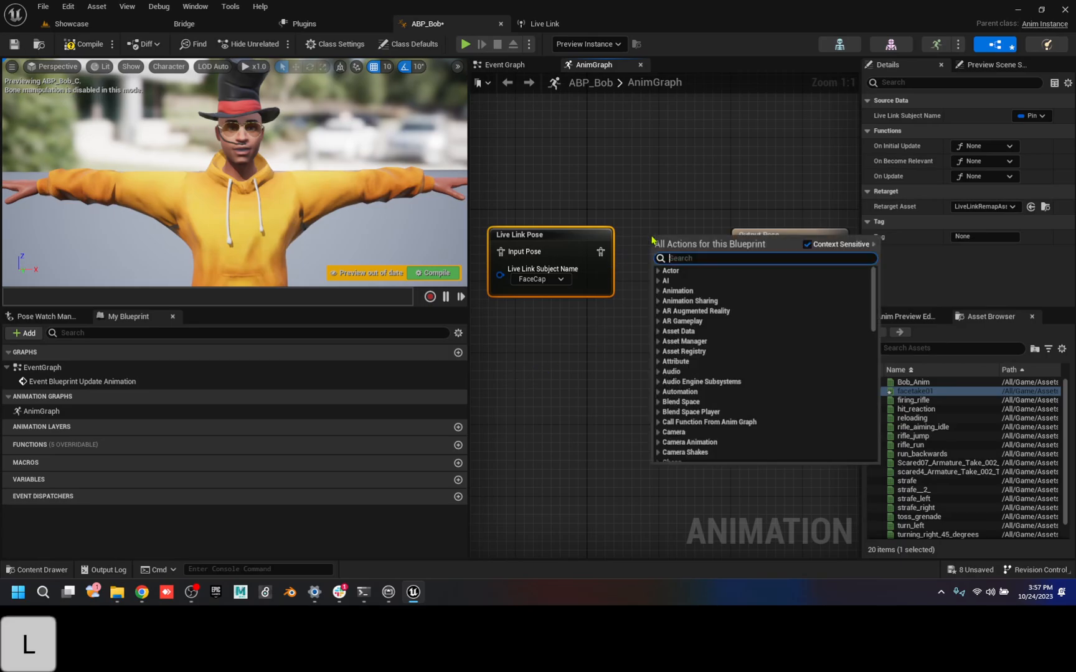
text(layer)
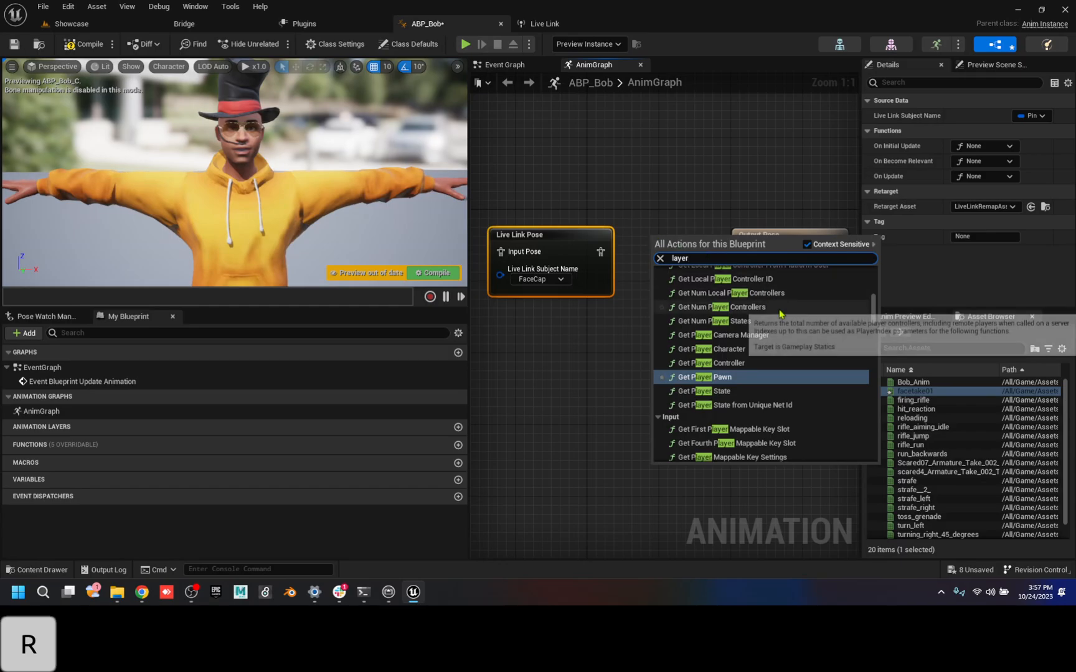
text(blen)
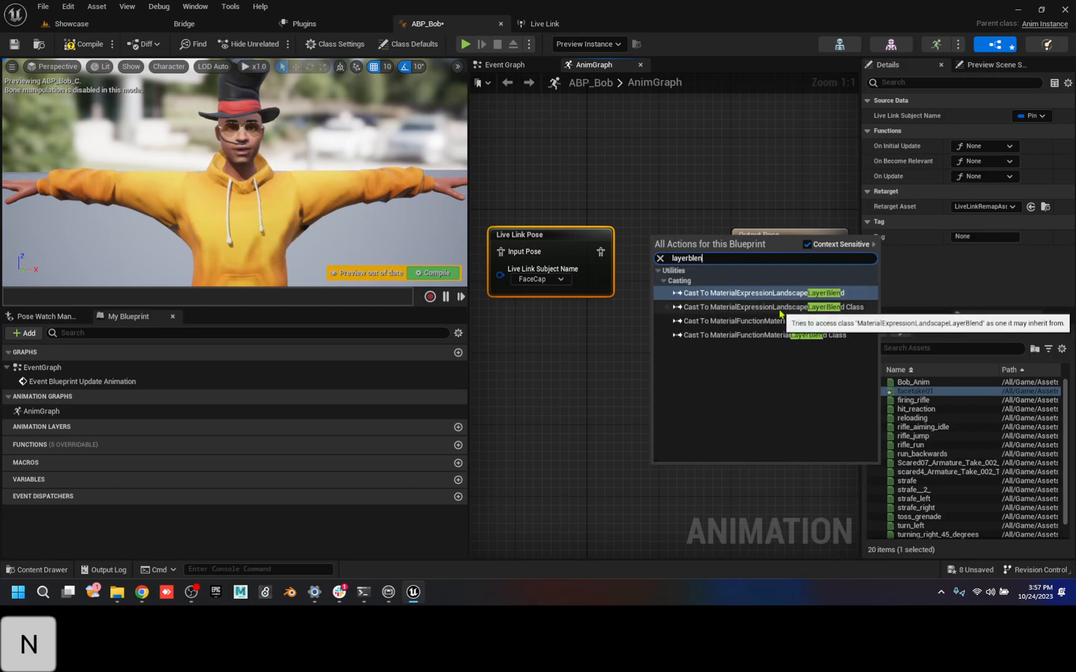
click(691, 258)
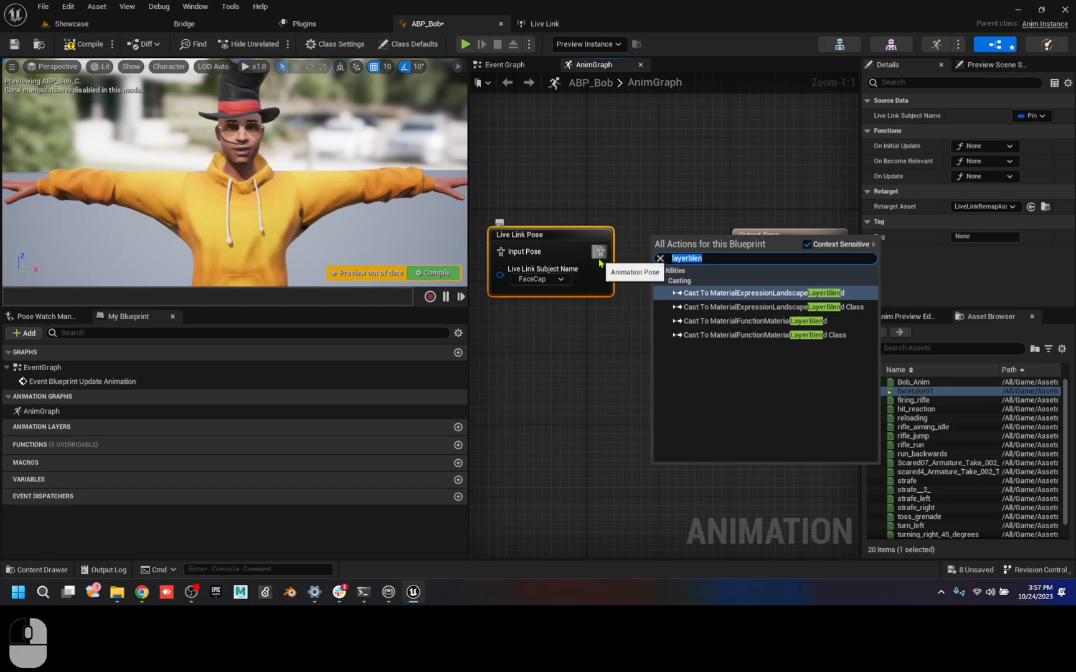
text(blend)
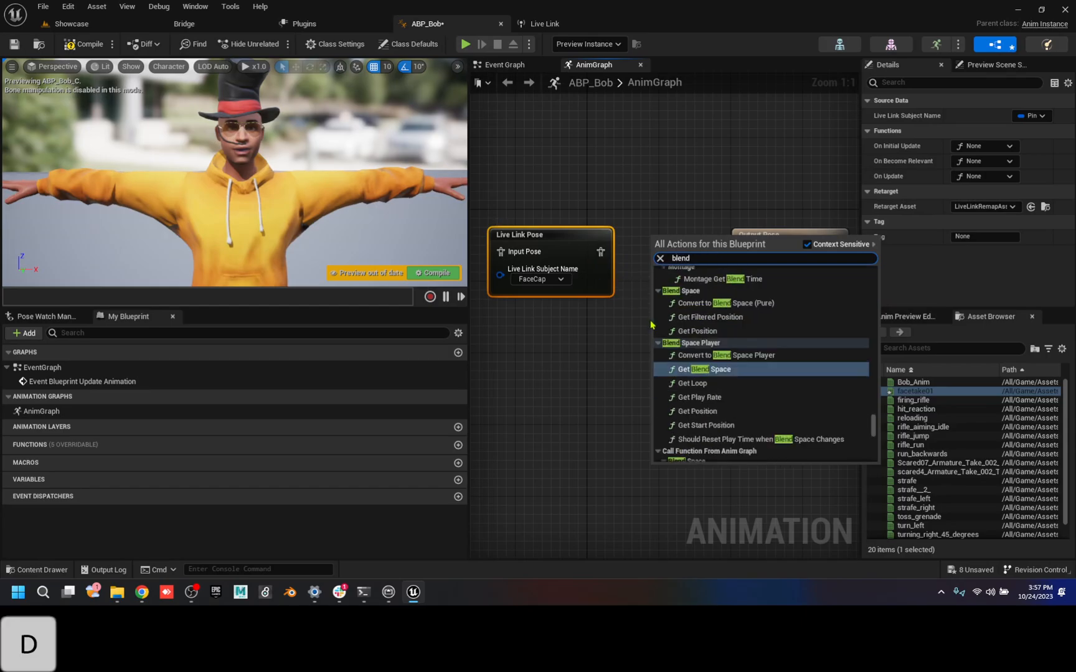
scroll(772, 374, up, 3)
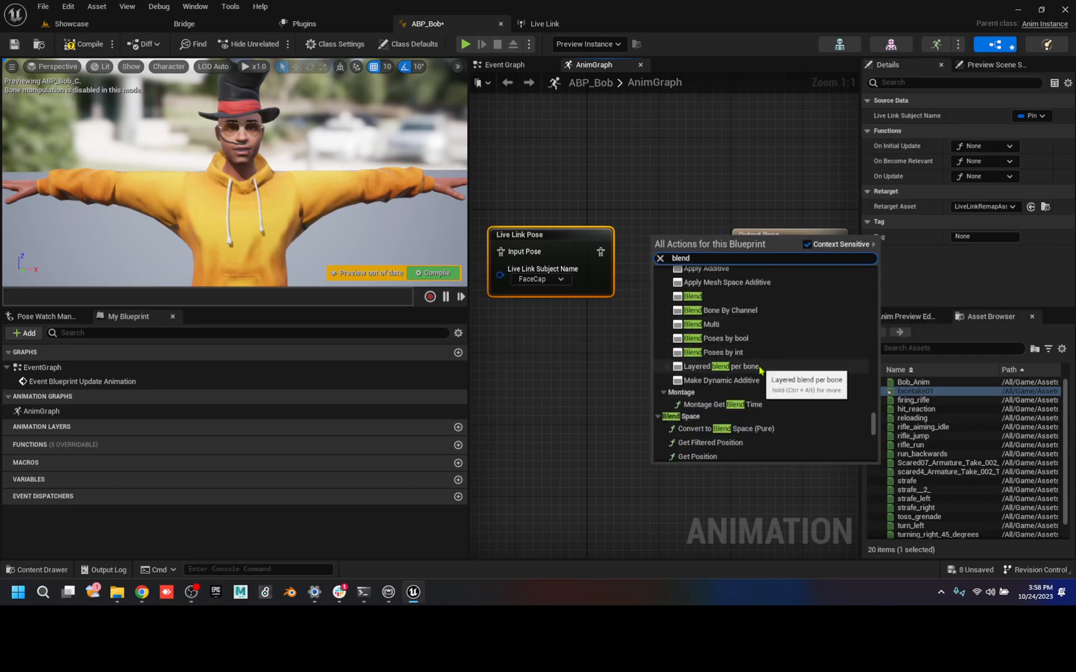
click(759, 367)
- Connect Live Link Pose to Blend Poses 0 and the Layered blend per bone output to Output Pose, spacing the nodes apart
drag(799, 251, 836, 241)
right_drag(673, 186, 718, 205)
drag(631, 255, 653, 236)
drag(742, 254, 825, 299)
drag(843, 252, 805, 205)
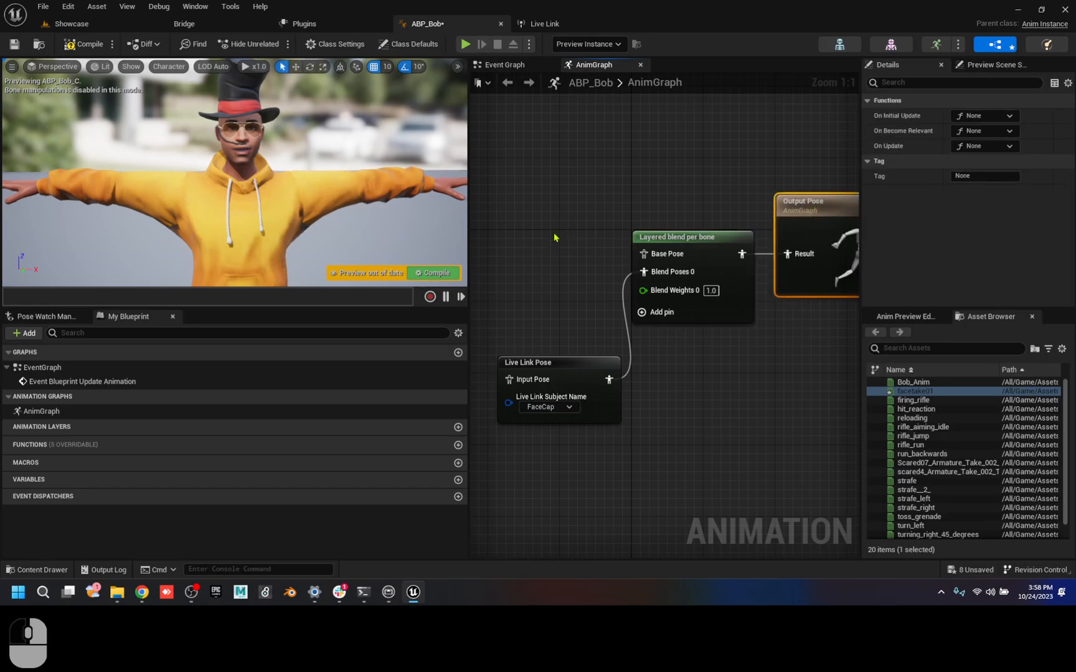
- Add the reloading animation to the AnimGraph and connect it to the Base Pose of Layered blend per bone
right_drag(554, 237, 631, 241)
mouse_move(947, 378)
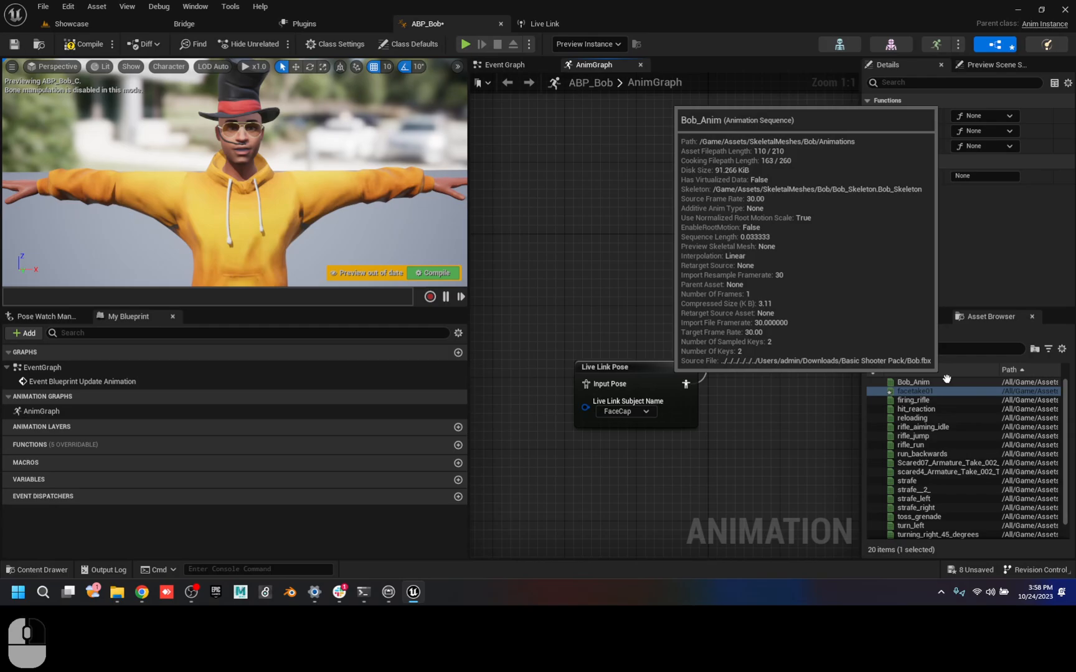
mouse_move(932, 408)
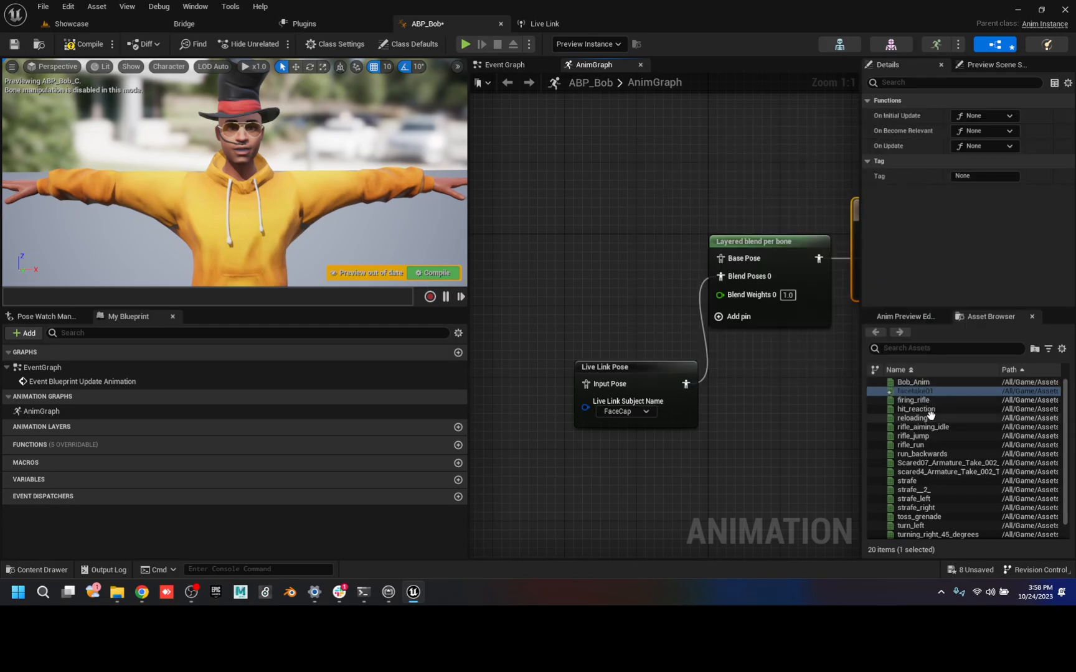
drag(915, 418, 515, 182)
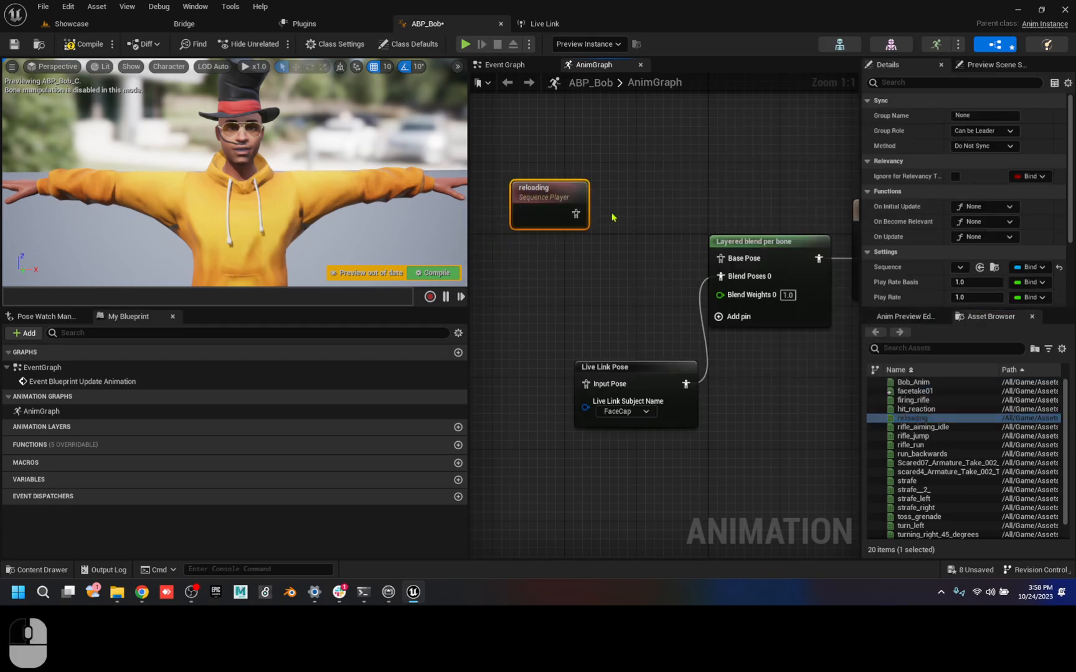
drag(574, 214, 720, 258)
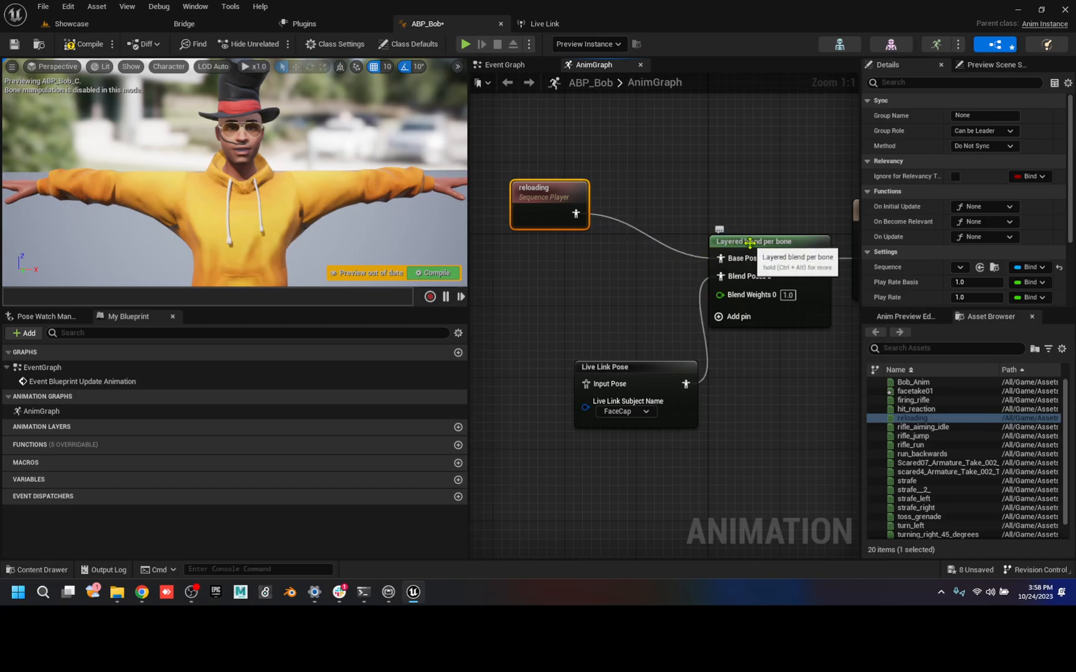
- Select the Layered blend per bone node to show its settings
click(723, 245)
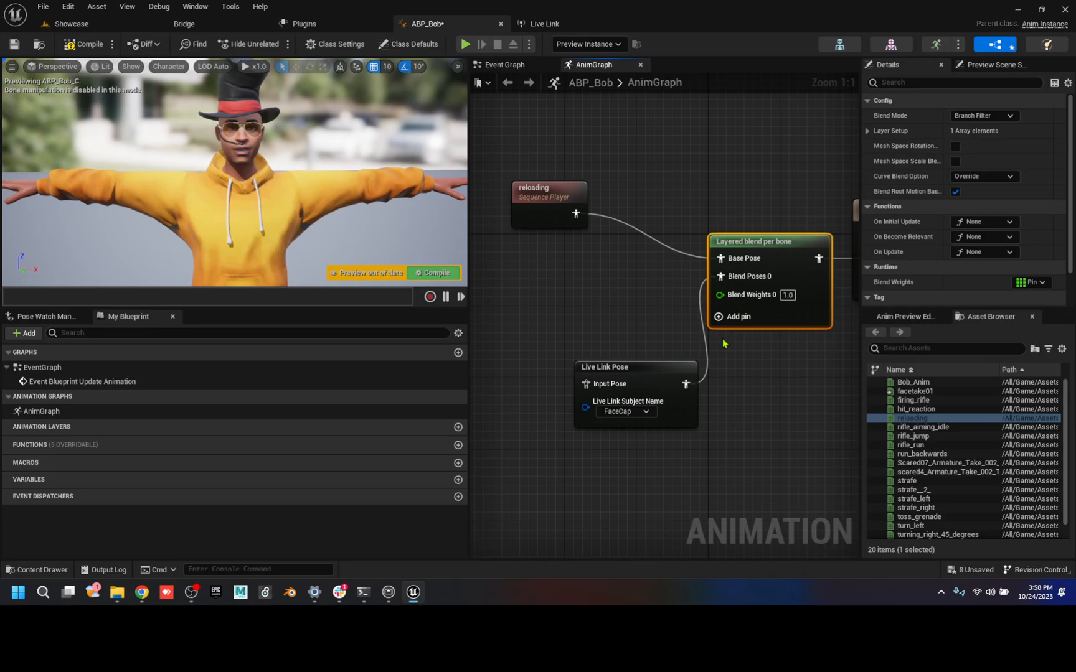
right_drag(764, 392, 559, 284)
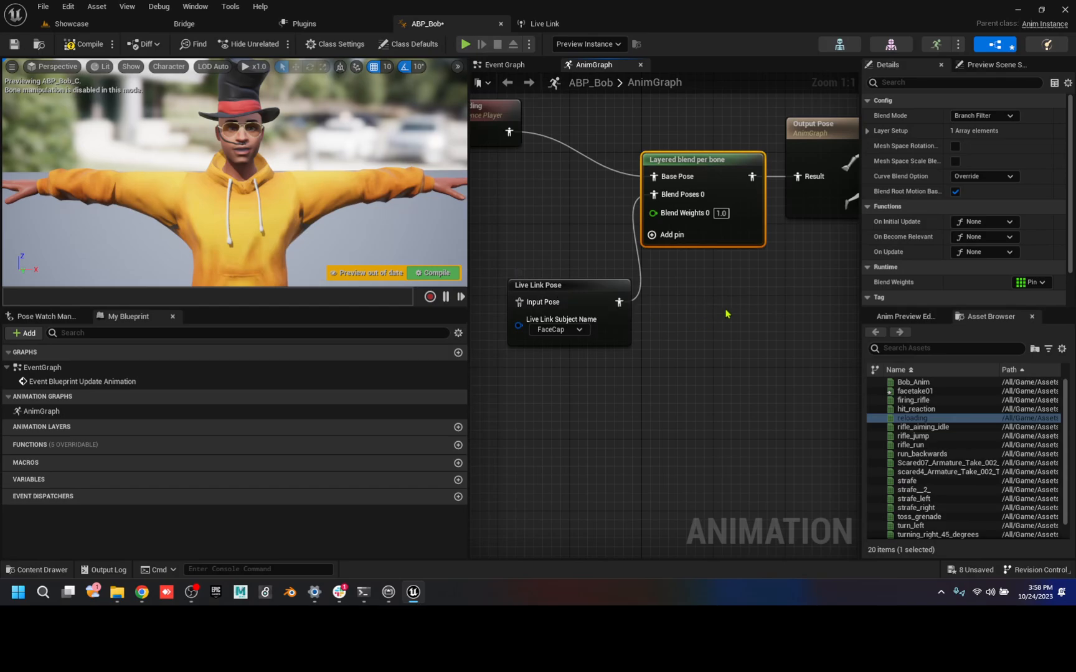
right_drag(745, 308, 666, 320)
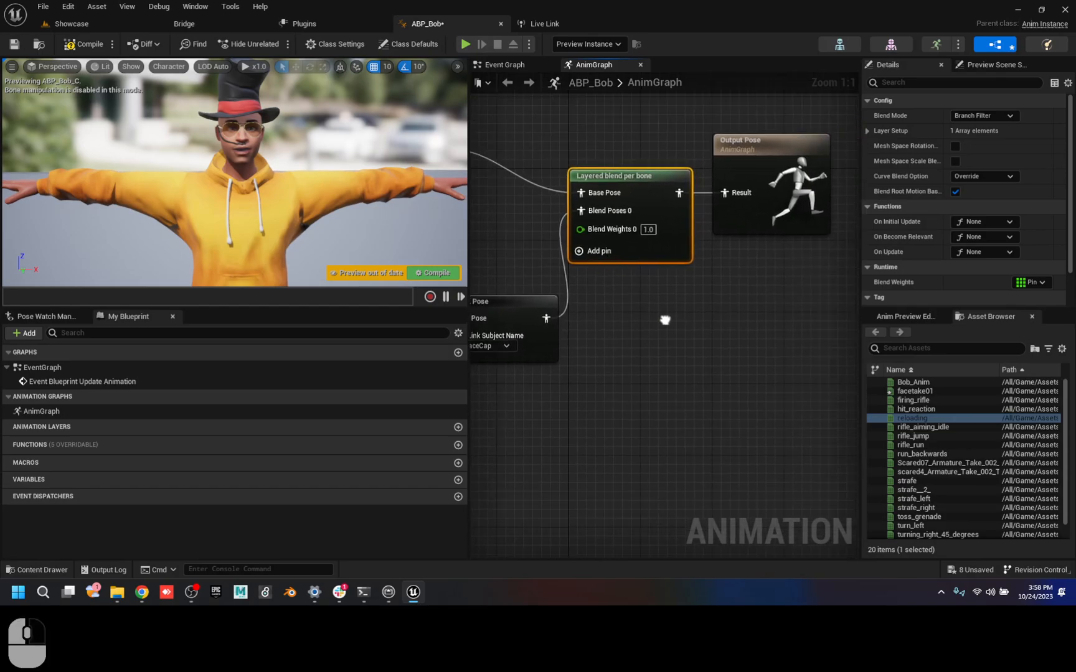
click(617, 171)
click(621, 179)
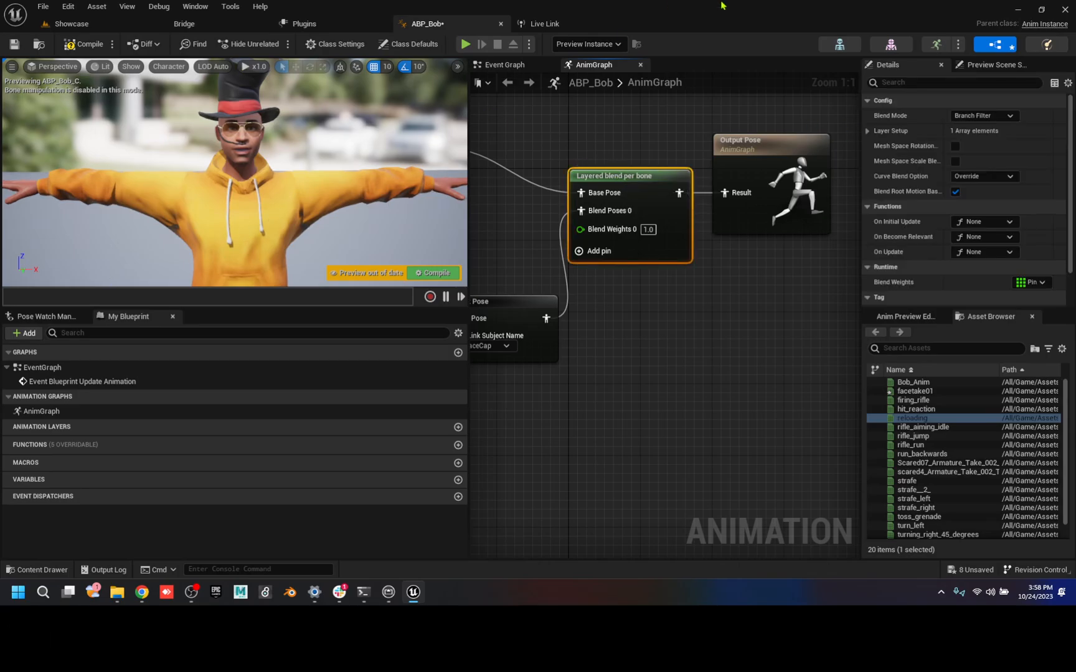
- Open Bob_Skeleton, find the Head bone in its bone hierarchy, and return to the ABP_Bob blueprint
click(889, 44)
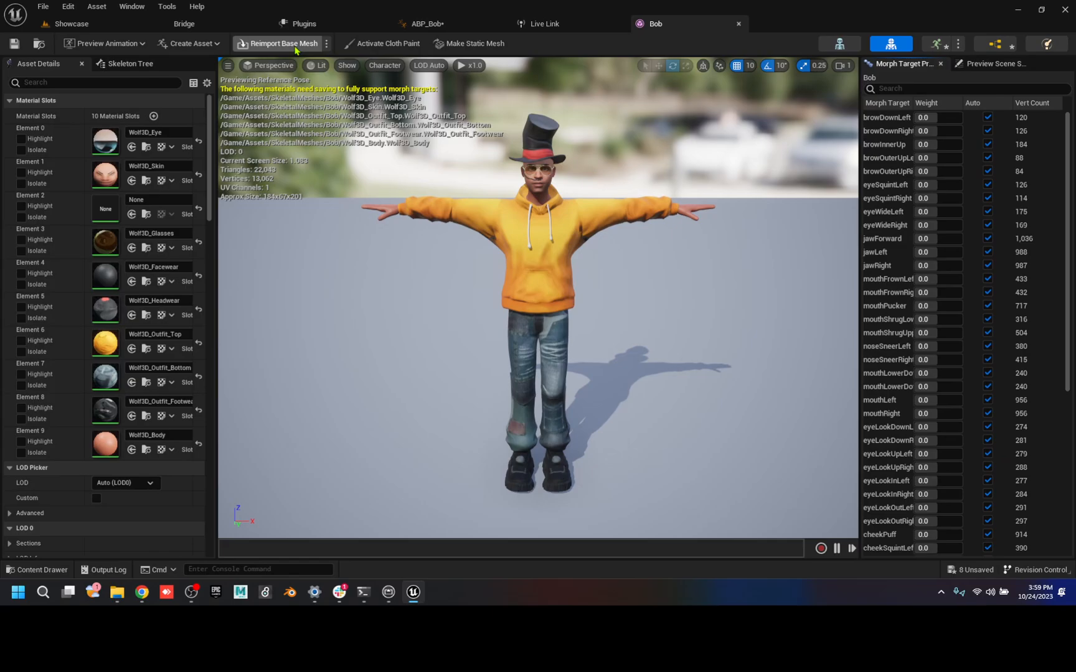
click(840, 43)
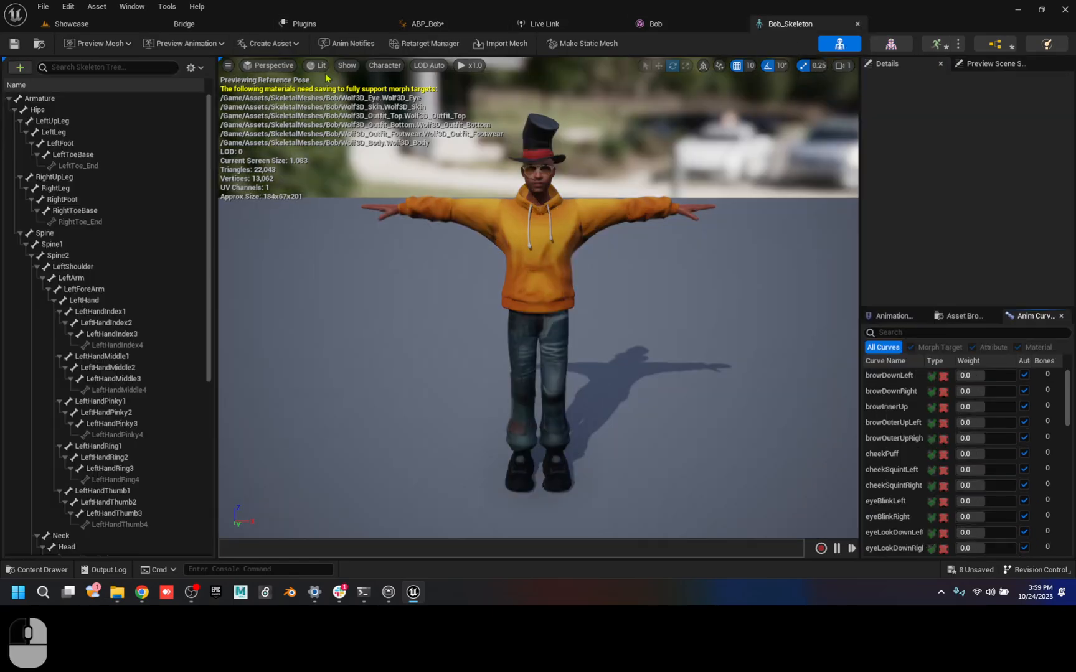
scroll(91, 336, down, 5)
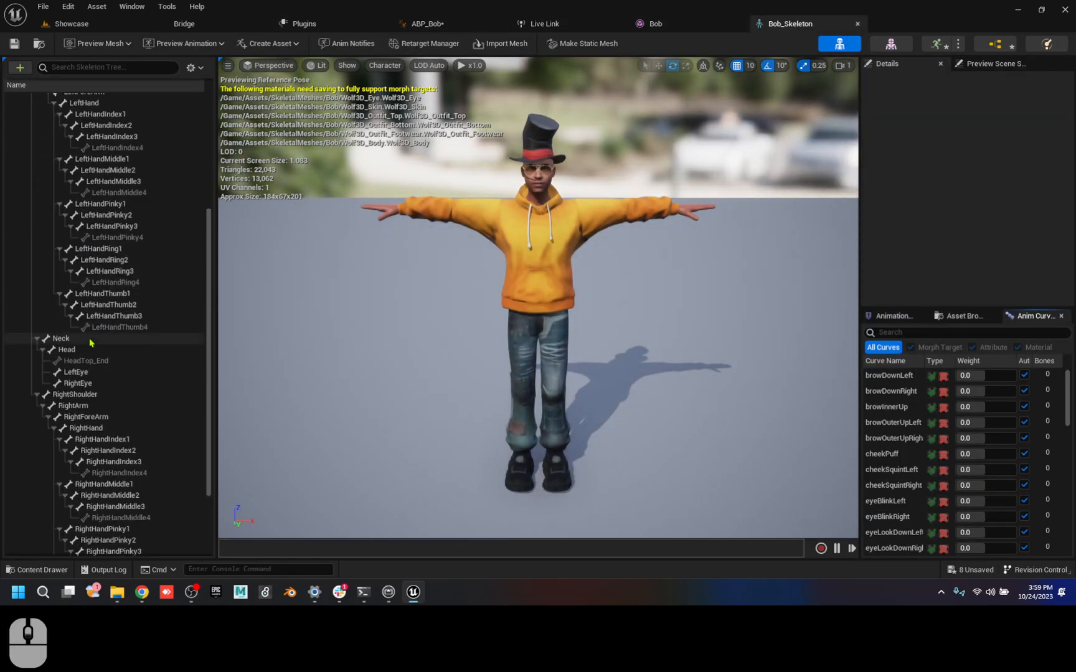
click(88, 352)
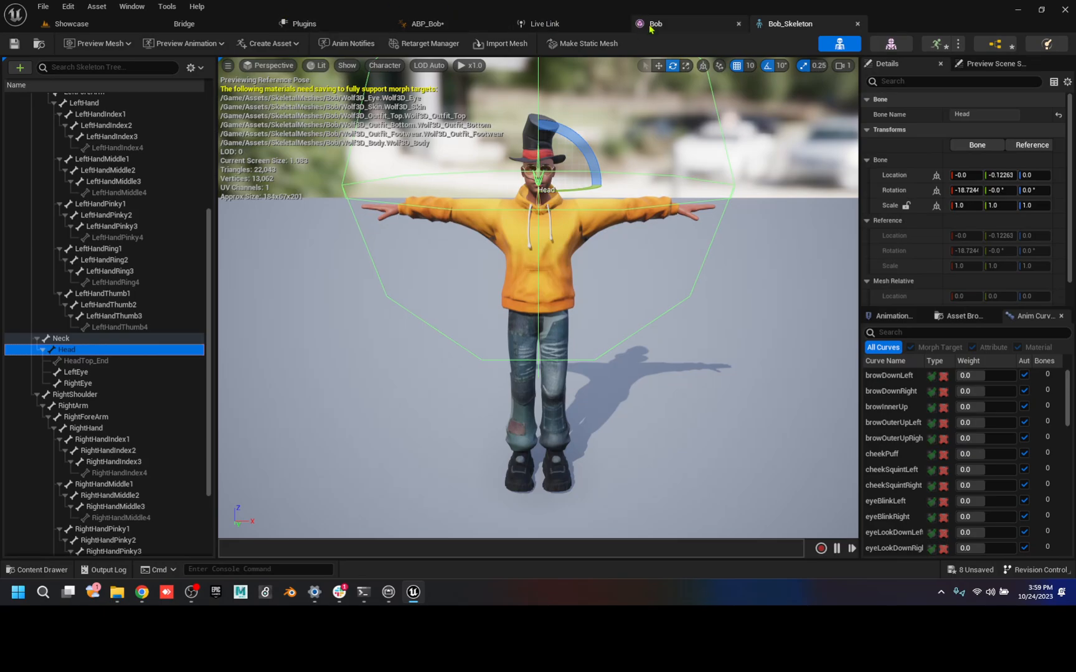
click(1045, 48)
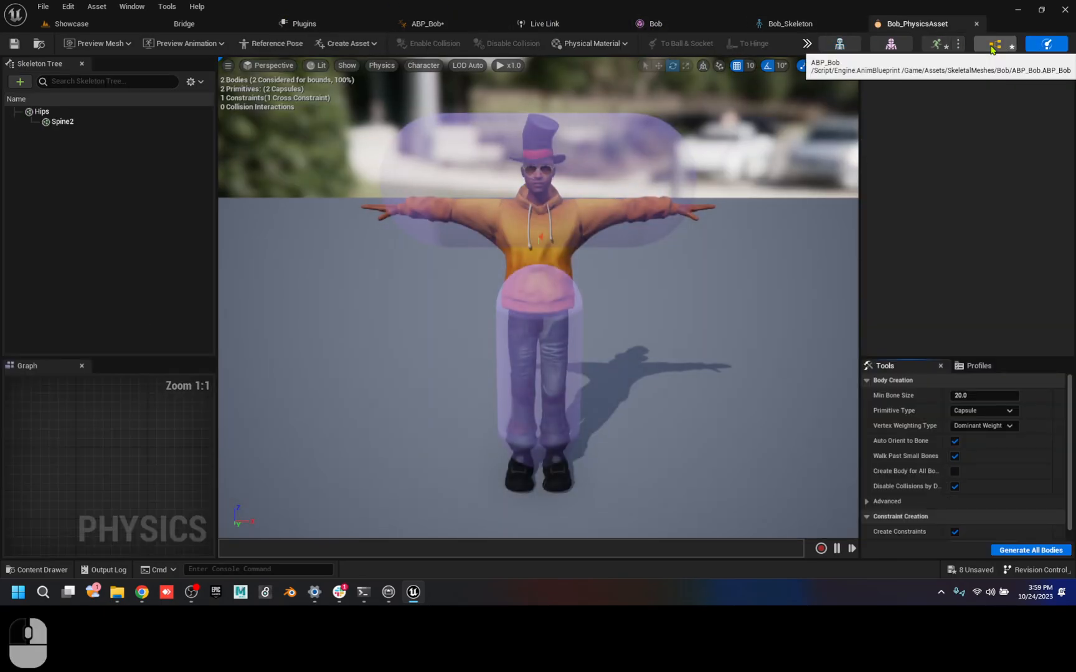
click(991, 46)
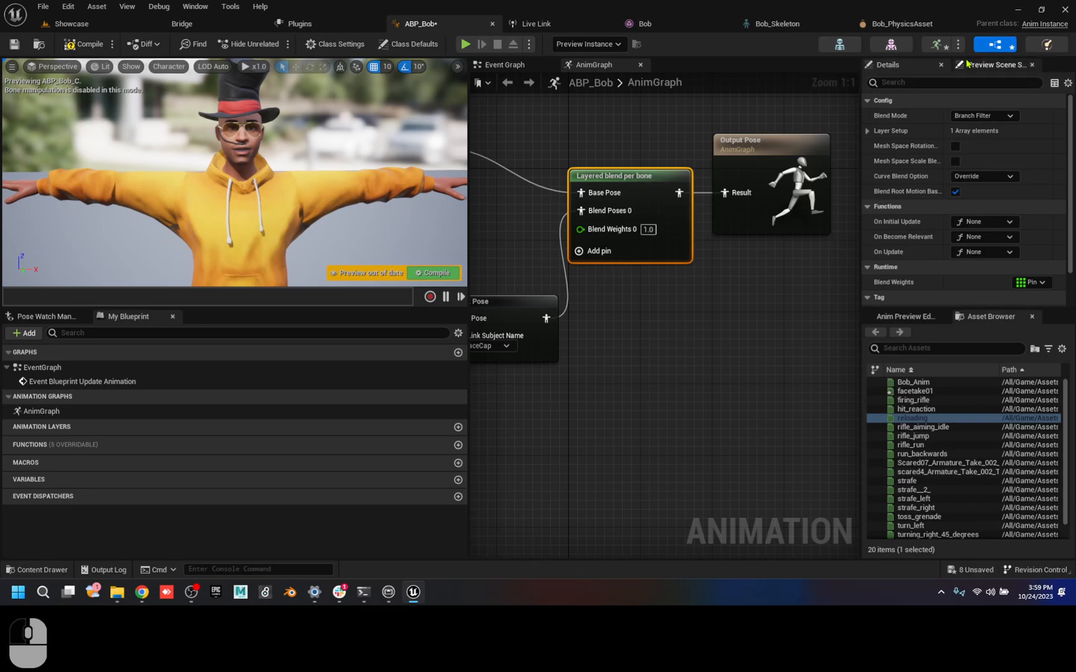
- Add a branch filter to the Layered blend per bone node's layer setup with bone name Head, and compile the blueprint
click(869, 131)
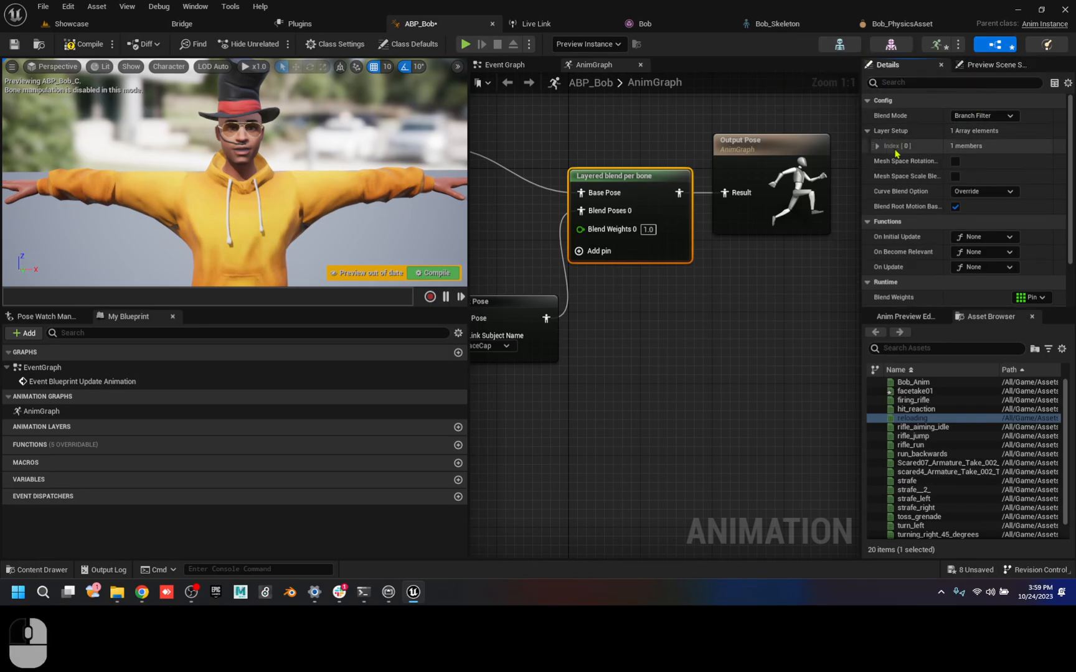
click(877, 146)
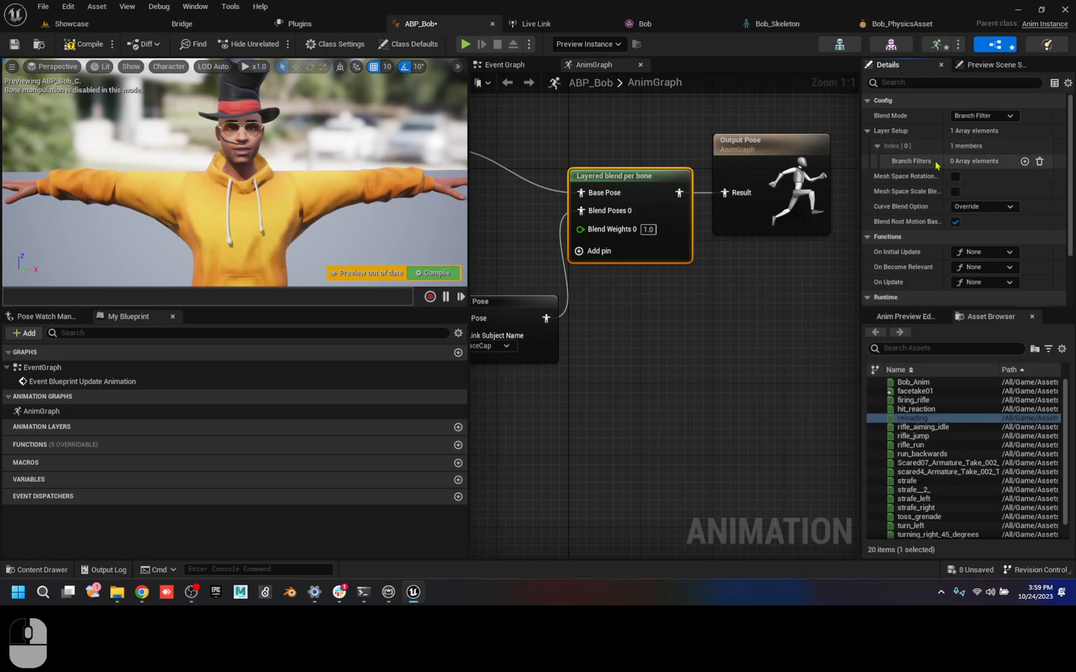
click(1025, 161)
click(895, 177)
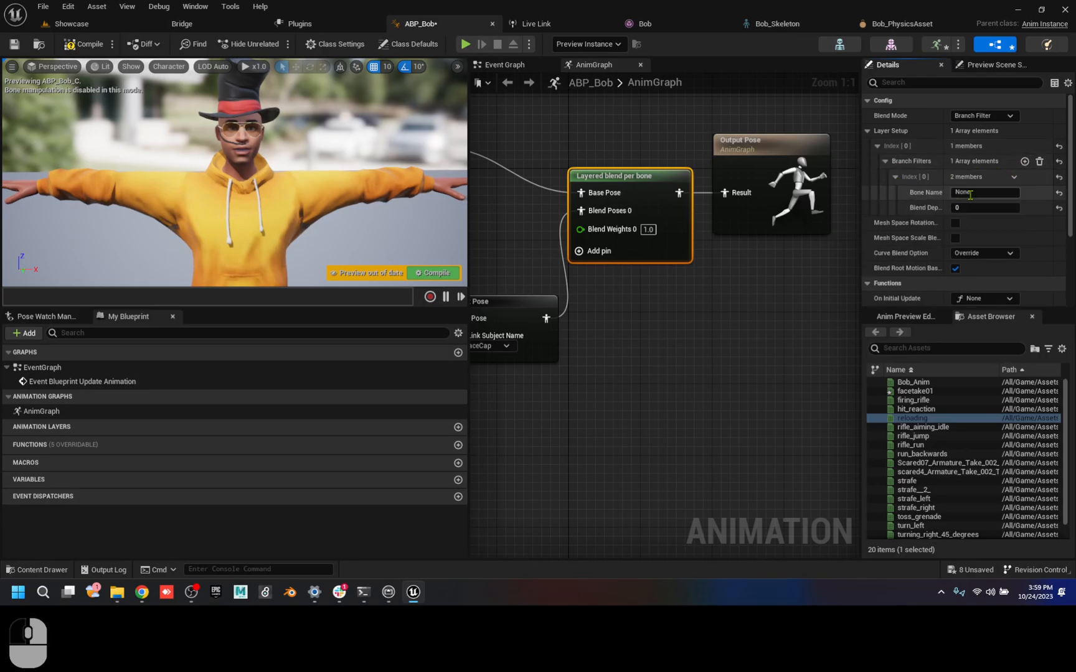
click(972, 193)
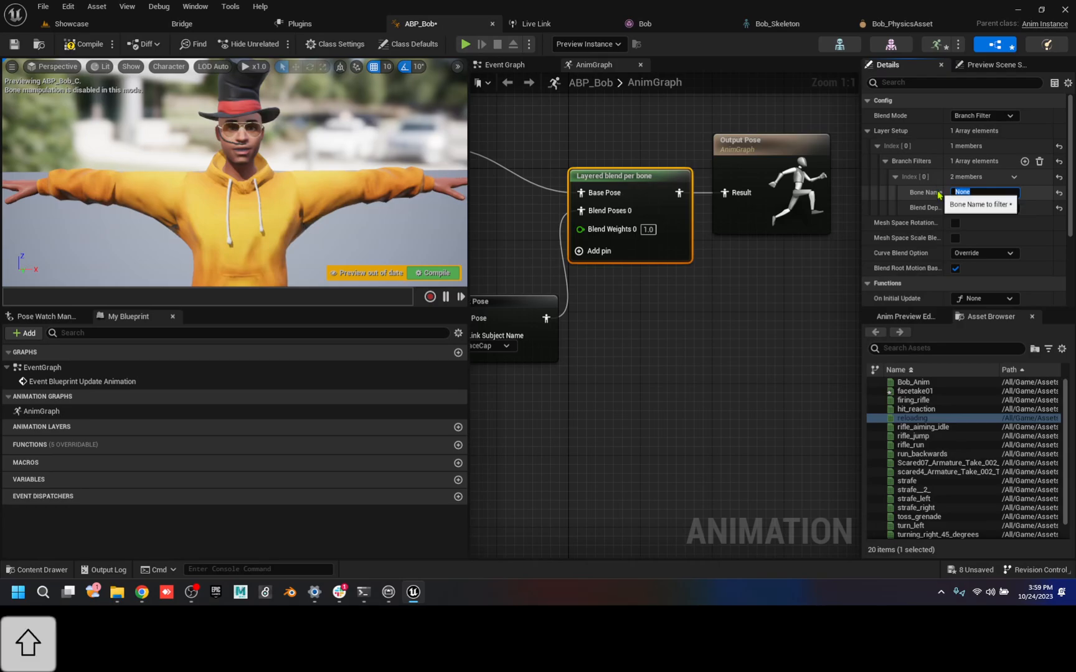
text(Head)
key(Return)
click(661, 343)
click(436, 272)
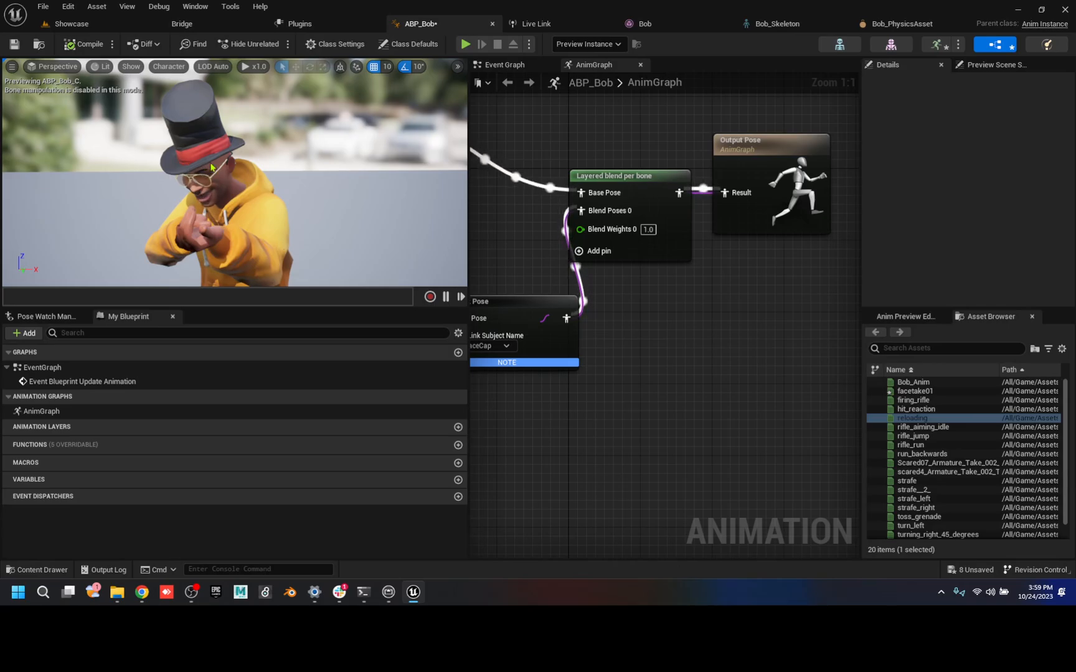
- Enable Loop Animation on the reloading sequence player, enlarging the details area to reach the setting
right_drag(517, 247, 671, 248)
click(559, 129)
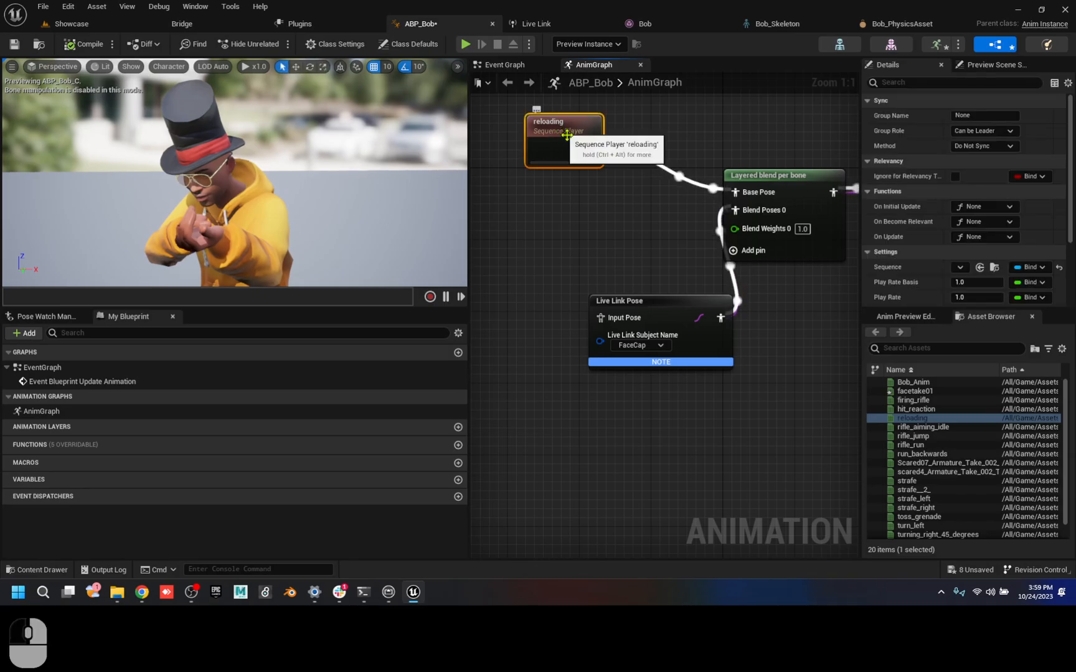
click(906, 316)
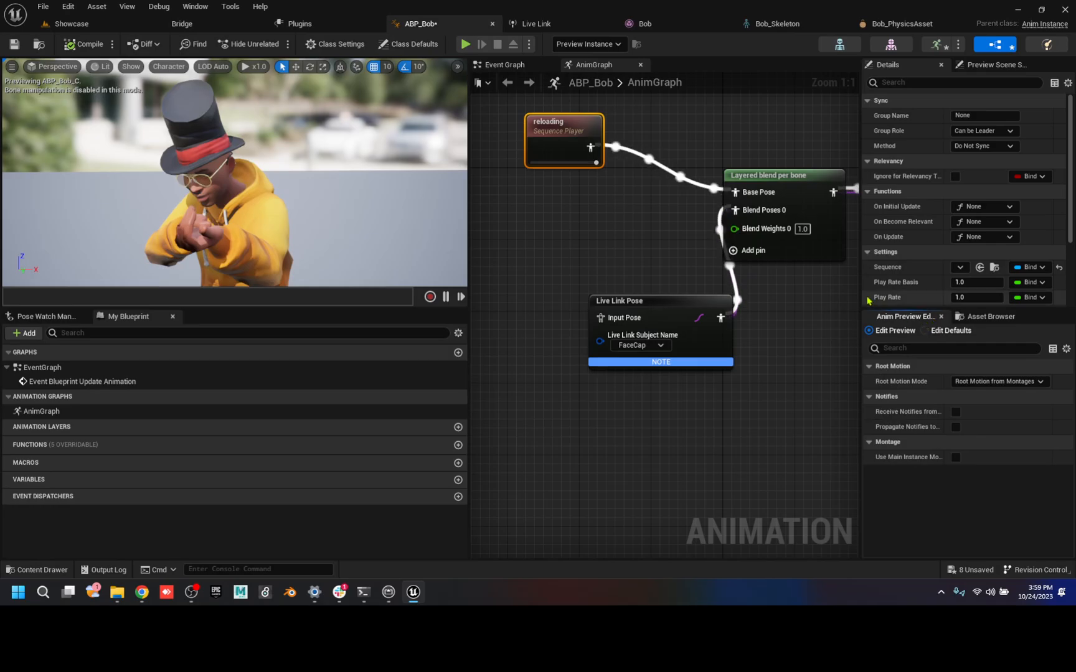
drag(861, 298, 877, 394)
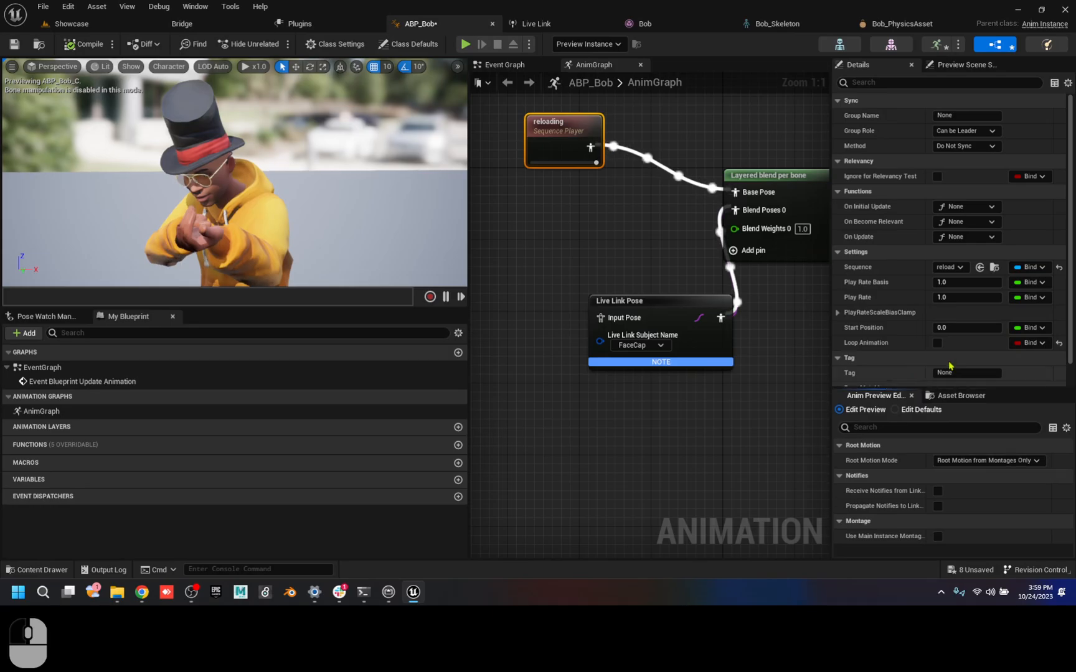
click(938, 343)
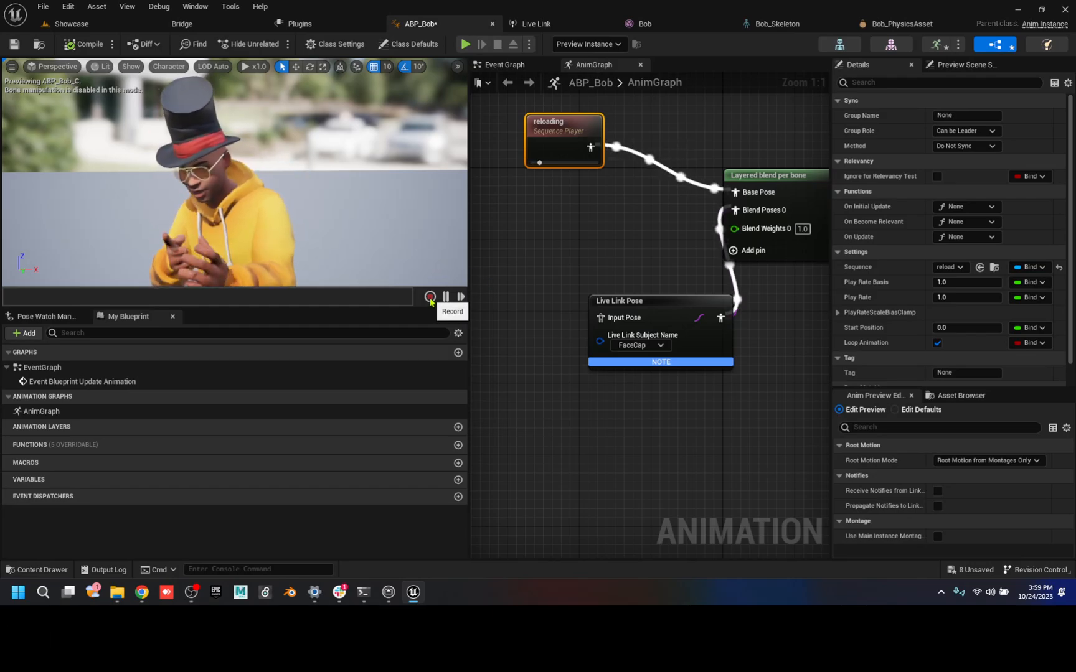
- Record the blended preview as an animation named firingface in Bob's Animations folder, stop the recording, and show the asset list
click(429, 297)
drag(550, 339, 424, 334)
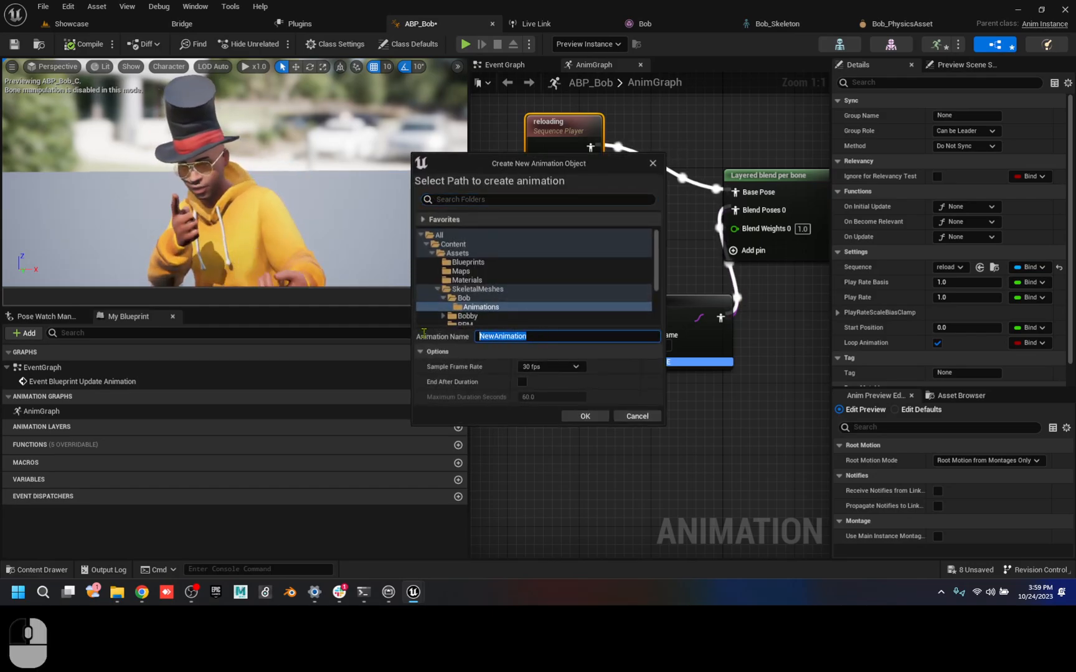
text(firingface)
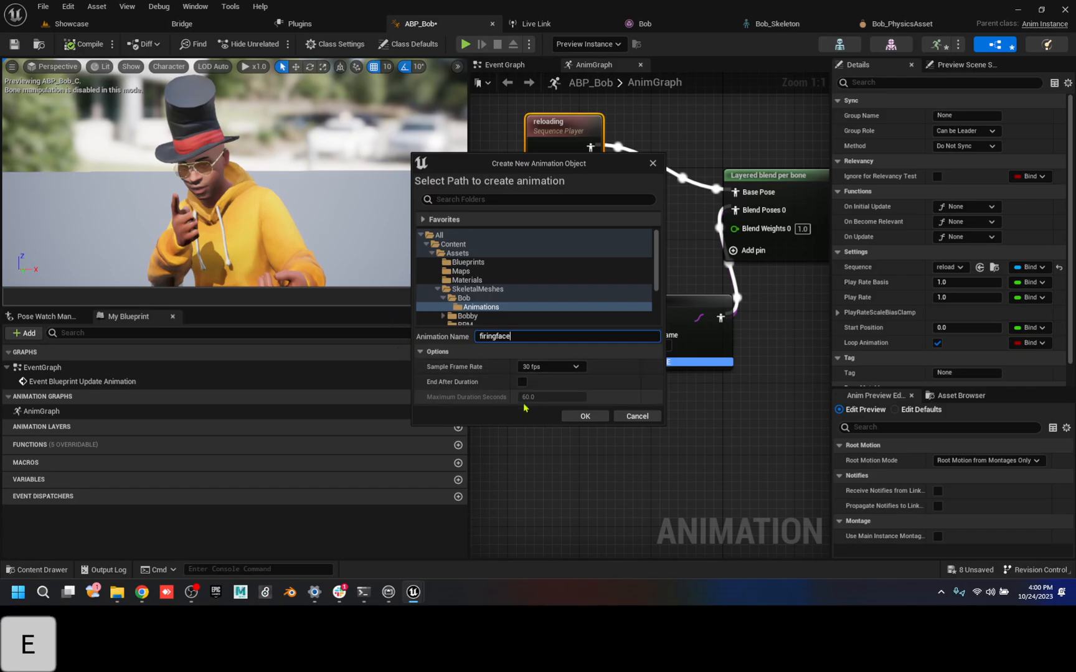
click(579, 415)
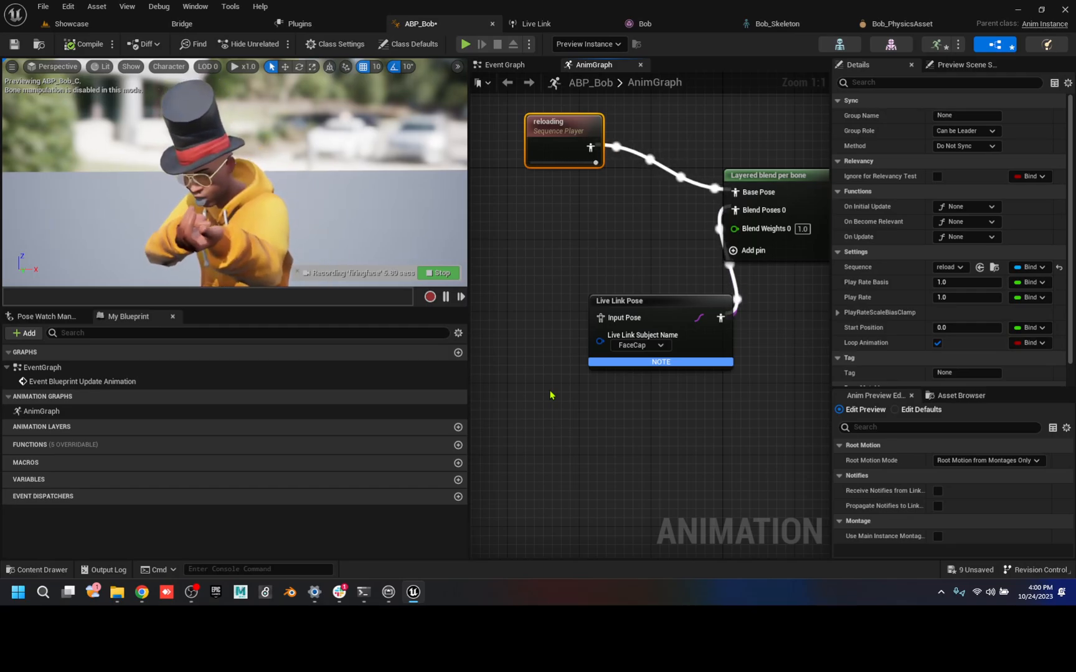
click(430, 297)
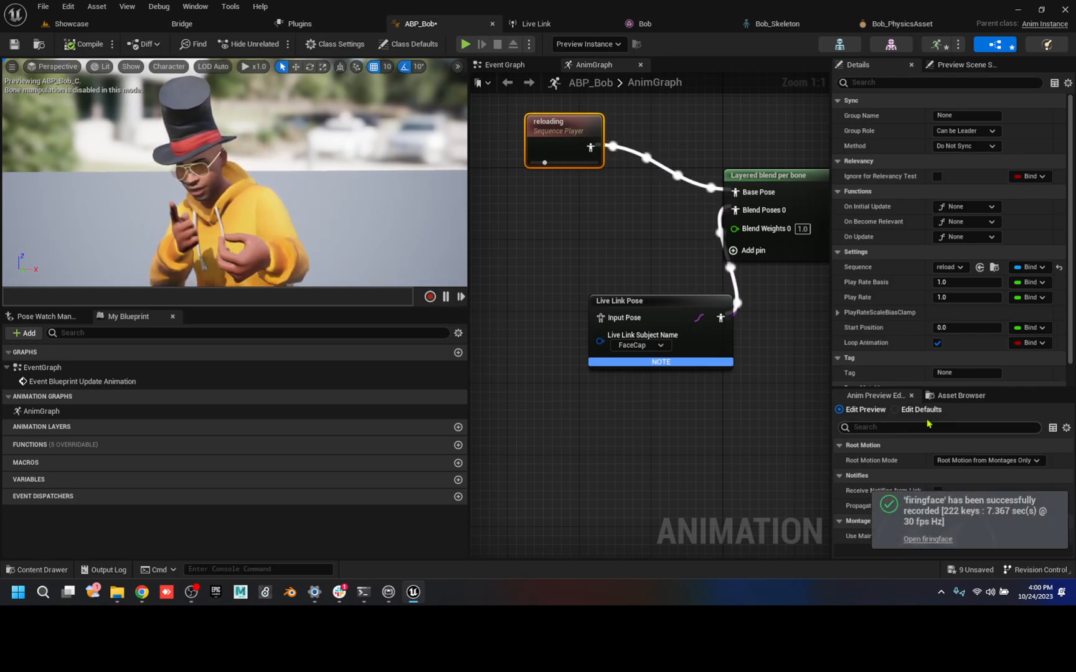
click(959, 395)
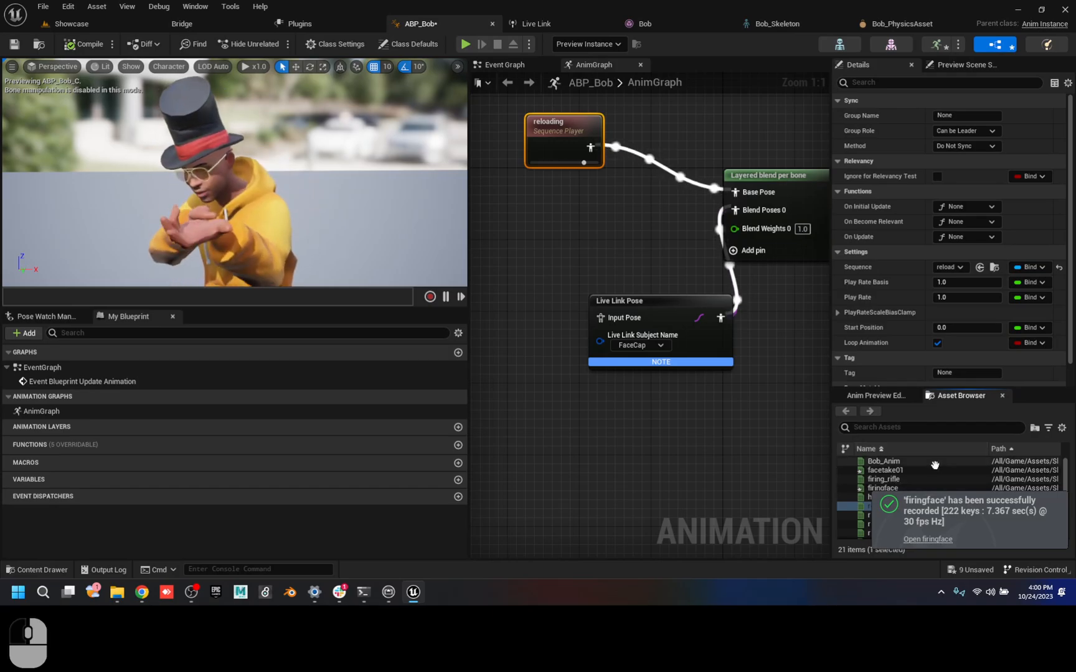
- Place the Bob skeletal mesh in the Showcase level in front of the brick wall
click(101, 27)
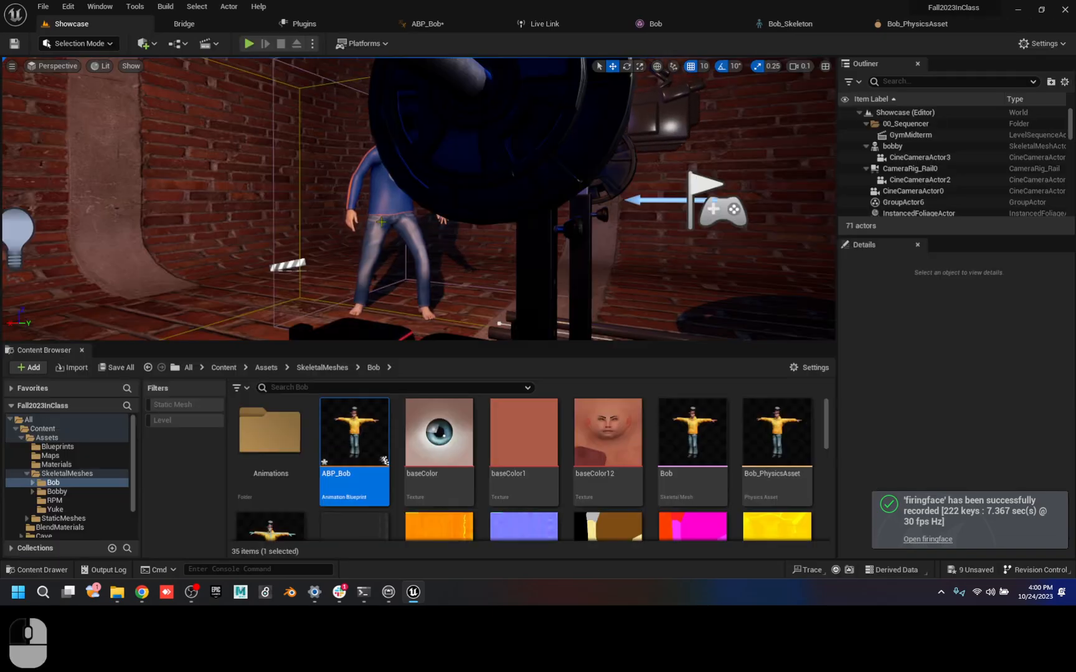
key(a)
right_drag(347, 219, 118, 252)
key(a)
key(w)
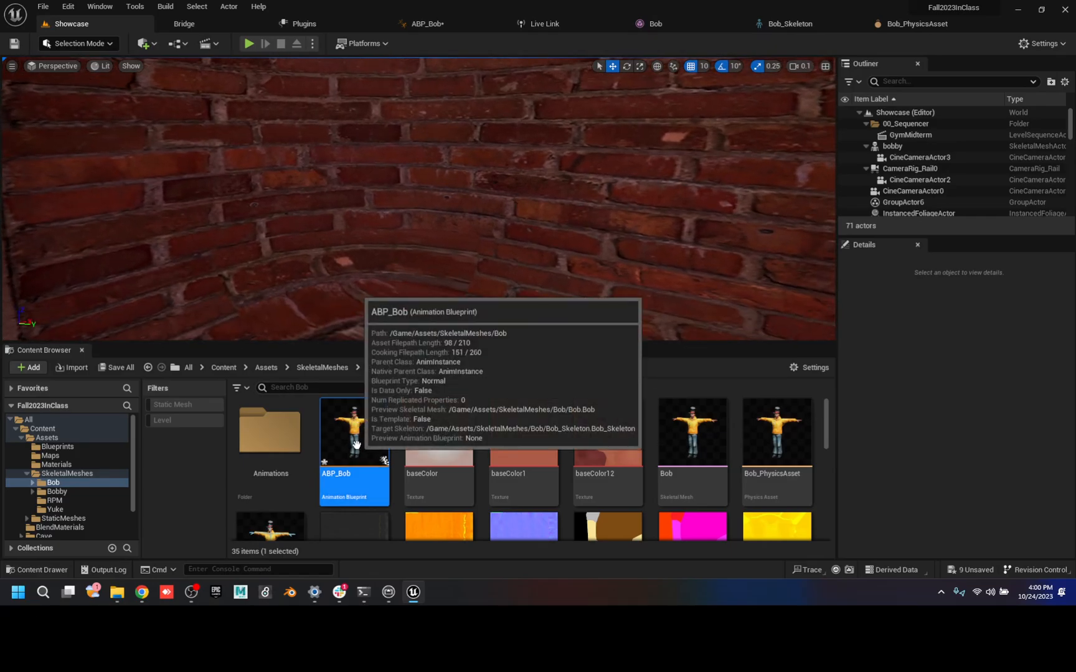
drag(709, 445, 406, 290)
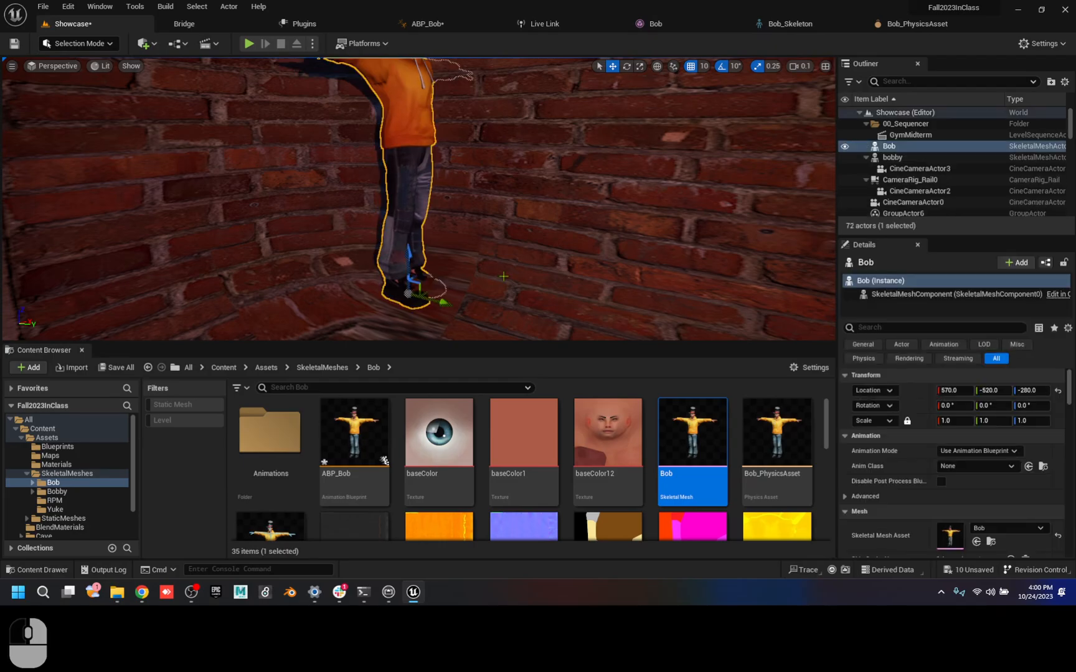
key(s)
right_drag(406, 291, 374, 260)
key(d)
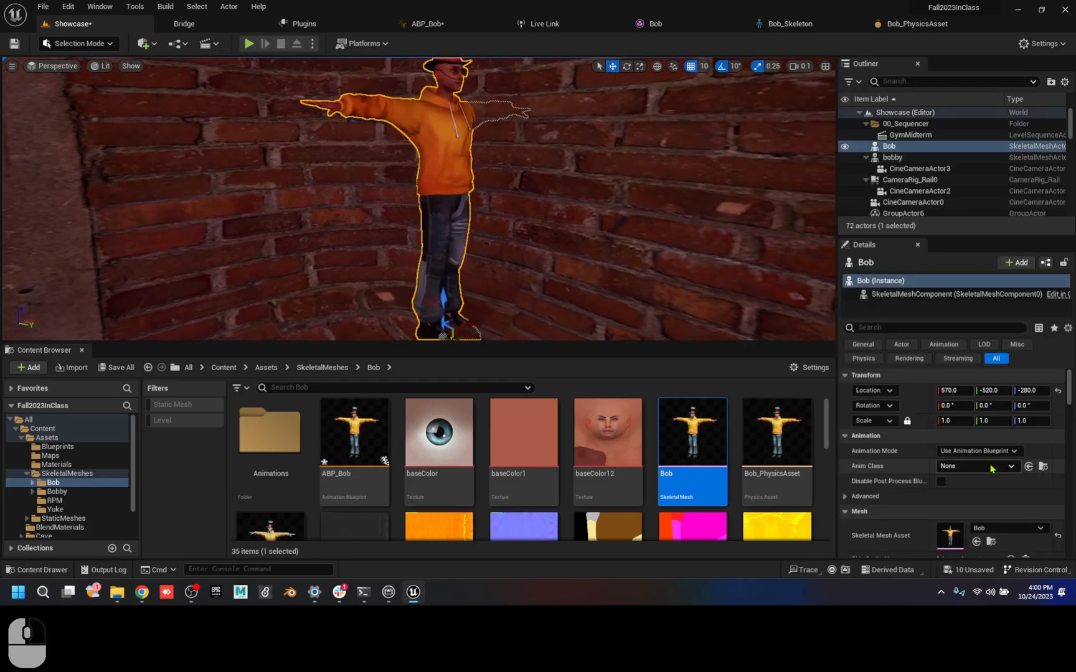
- Set Bob's animation mode to Use Animation Asset with firingface as the animation to play, and view his face up close
click(976, 466)
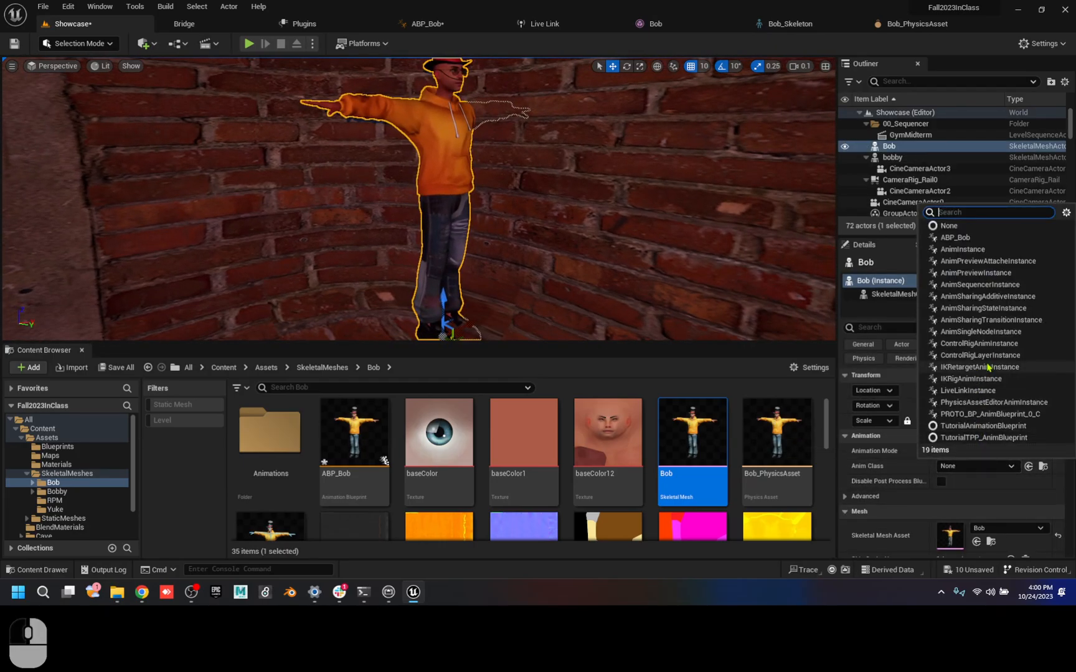
click(1003, 487)
click(969, 451)
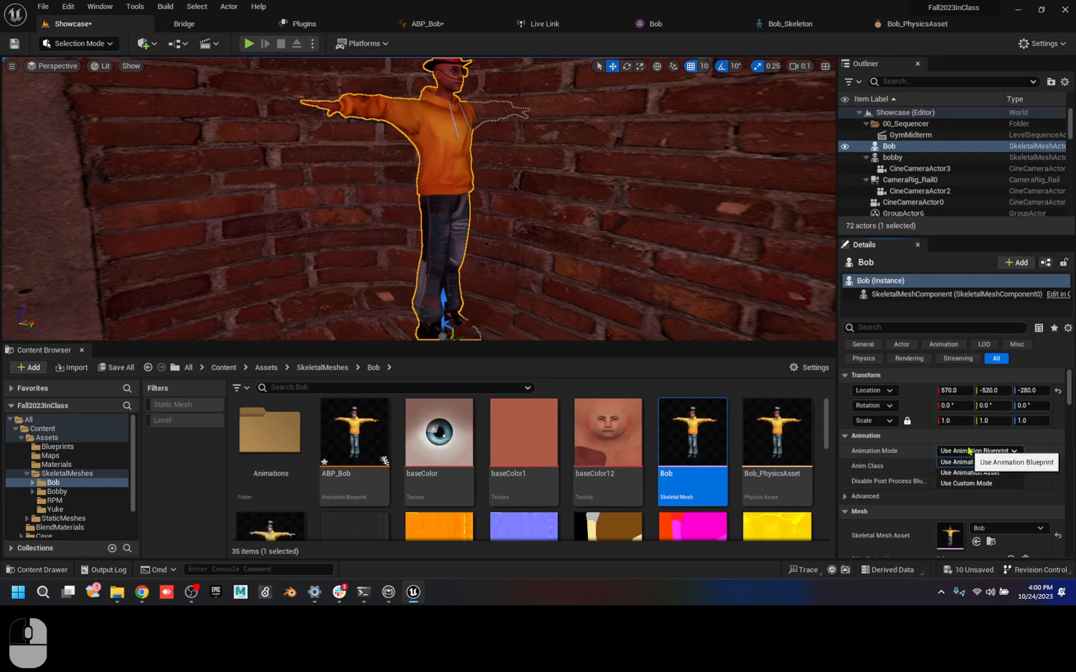
click(971, 484)
click(995, 452)
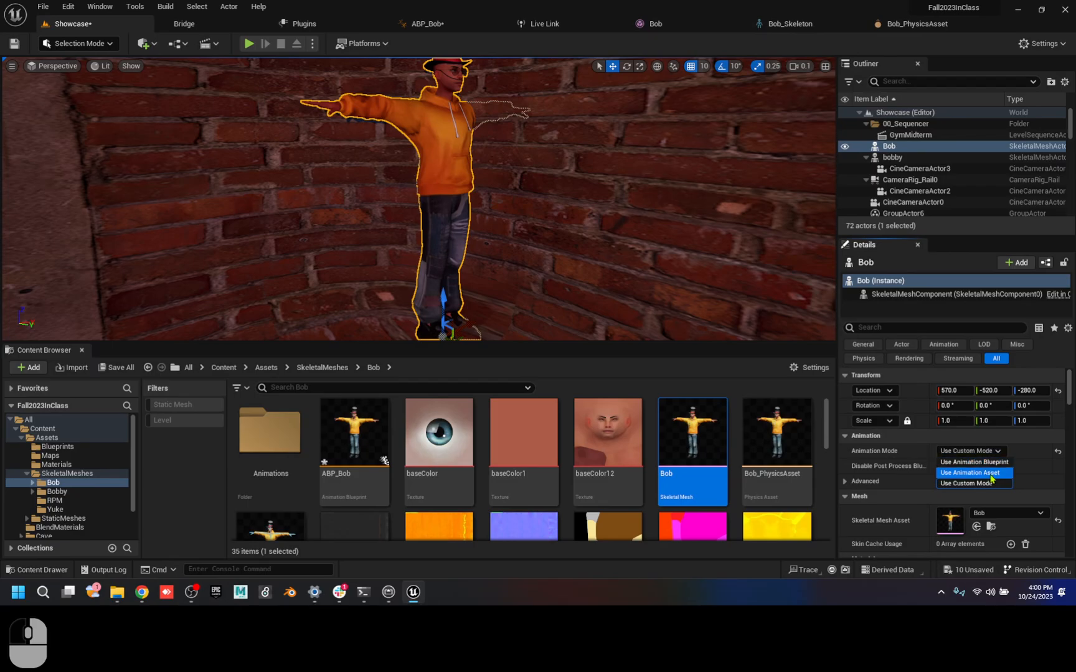
click(993, 473)
click(1020, 470)
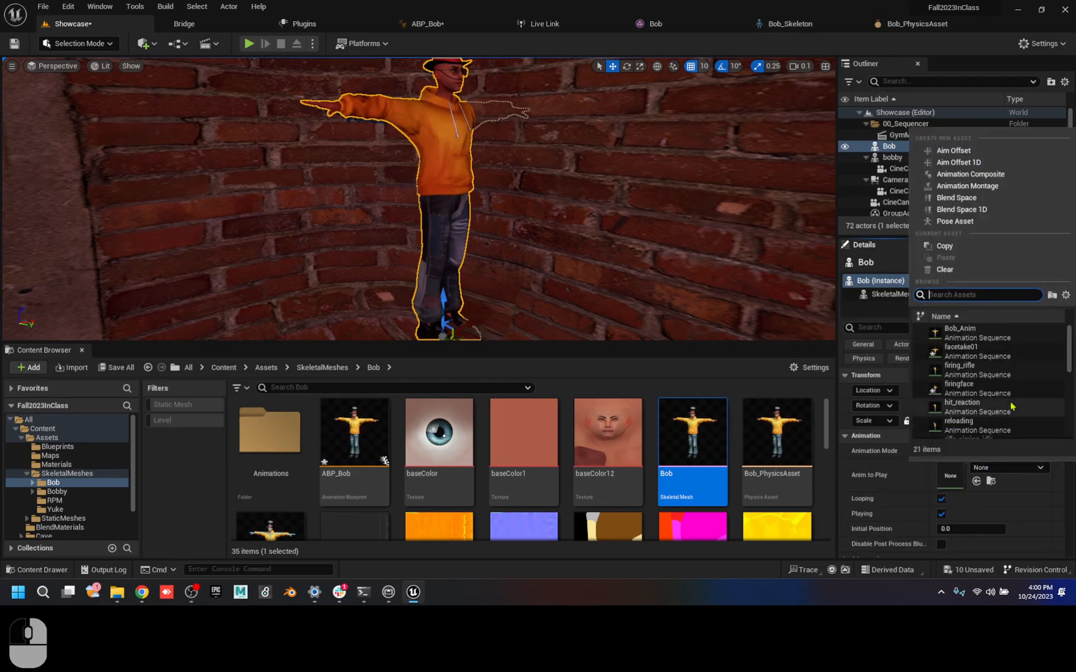
click(972, 386)
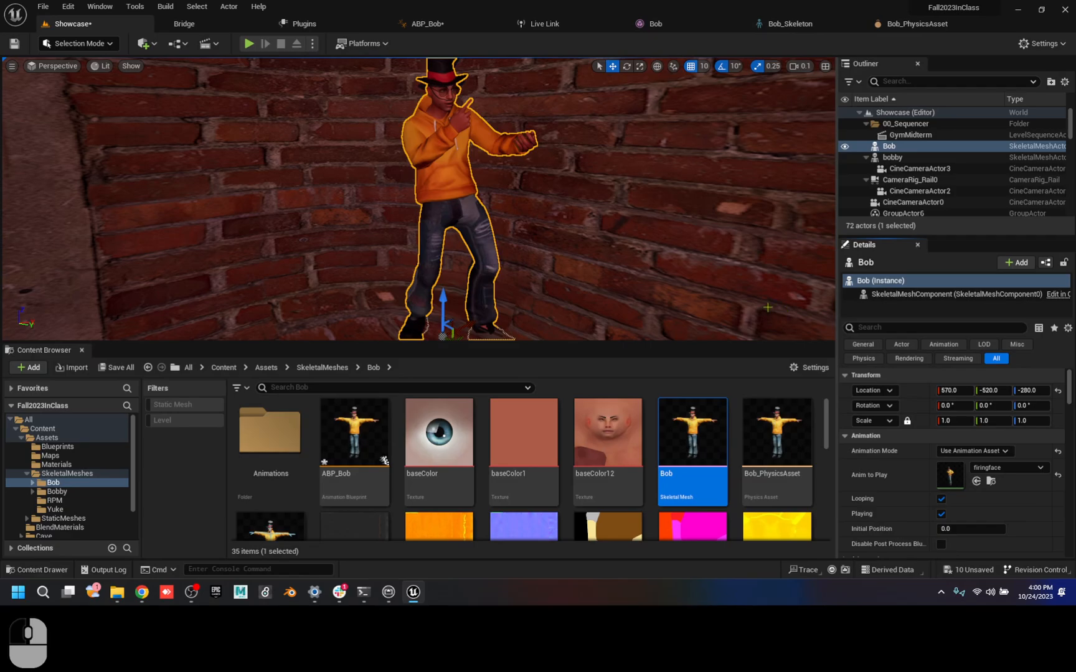
key(w)
right_drag(684, 287, 674, 259)
key(w)
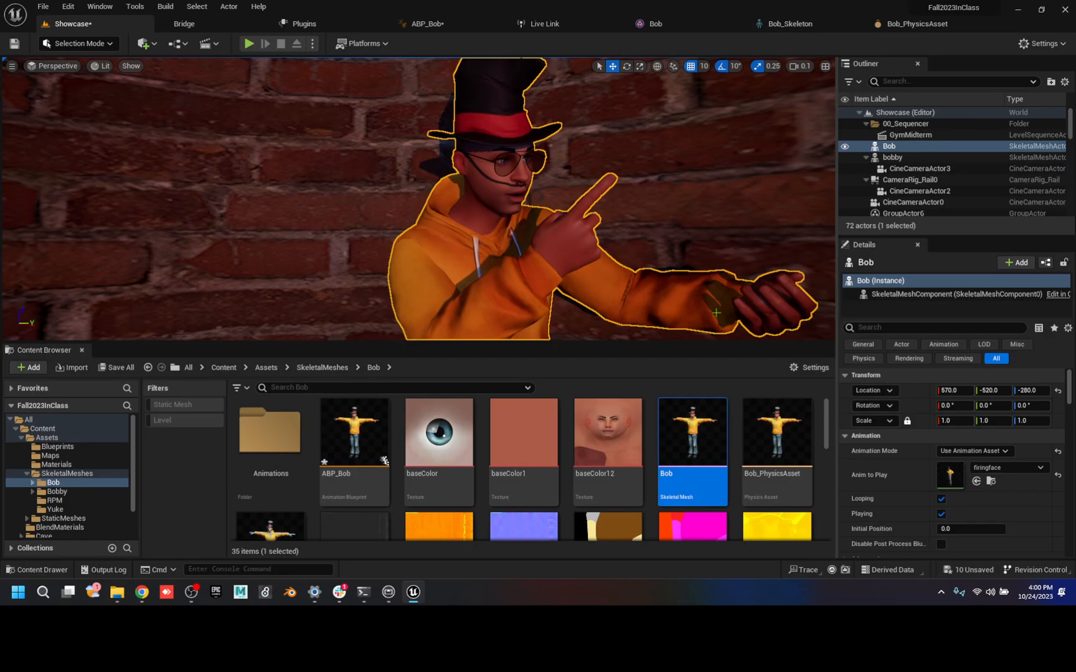
- In ABP_Bob, move the Live Link Pose node below the reloading node, then record and stop an animation named 03
click(655, 24)
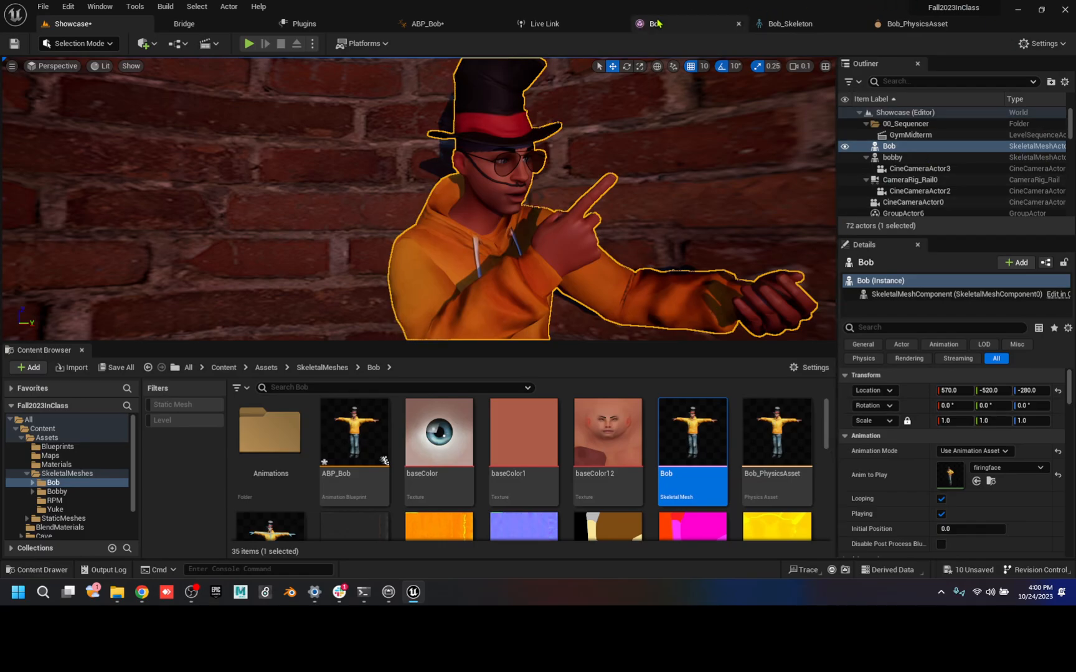
click(436, 24)
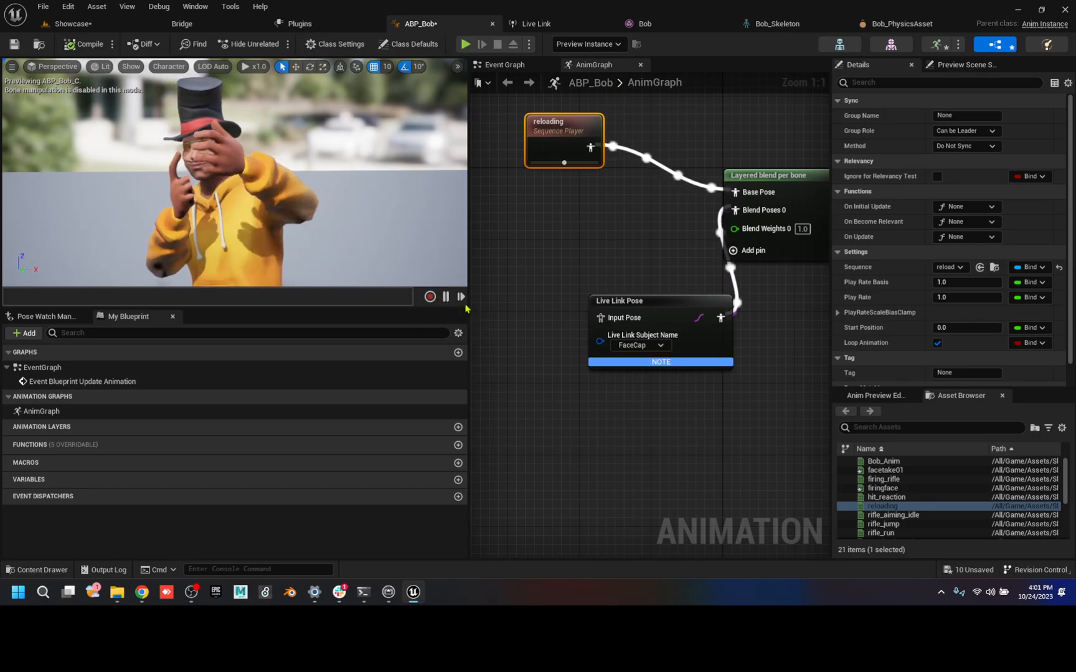
drag(678, 301, 615, 230)
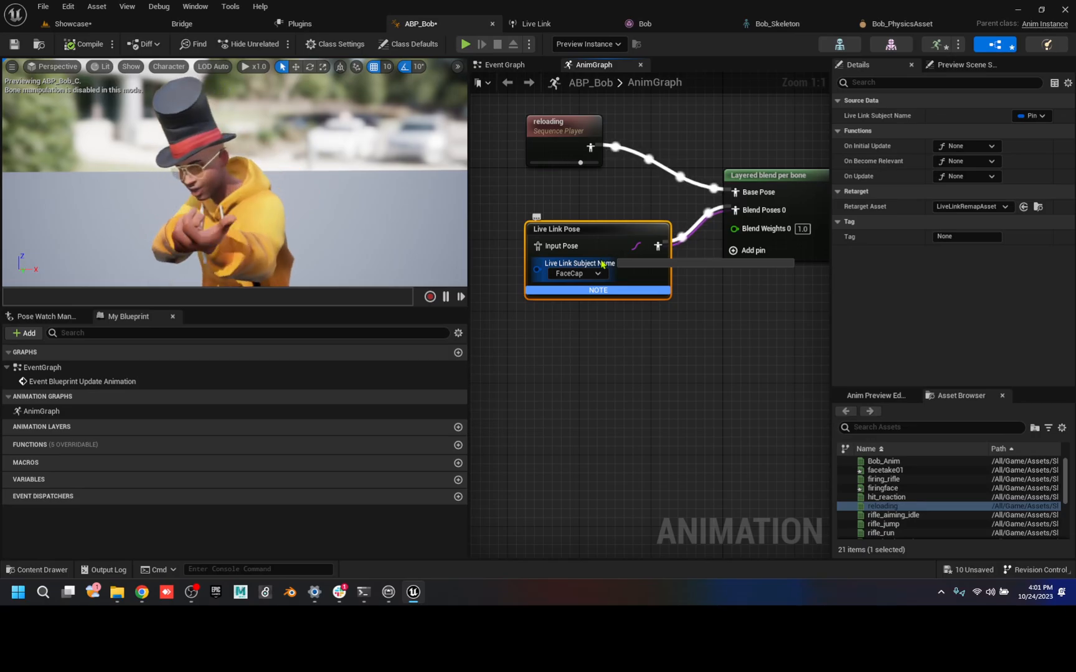
click(430, 297)
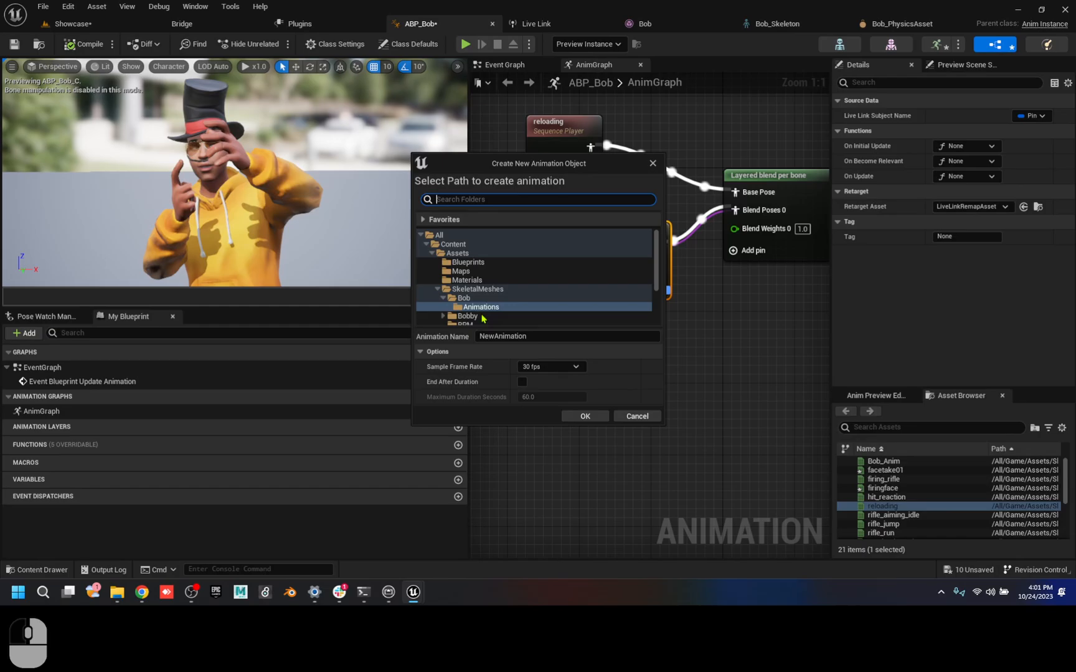
click(545, 336)
text(0)
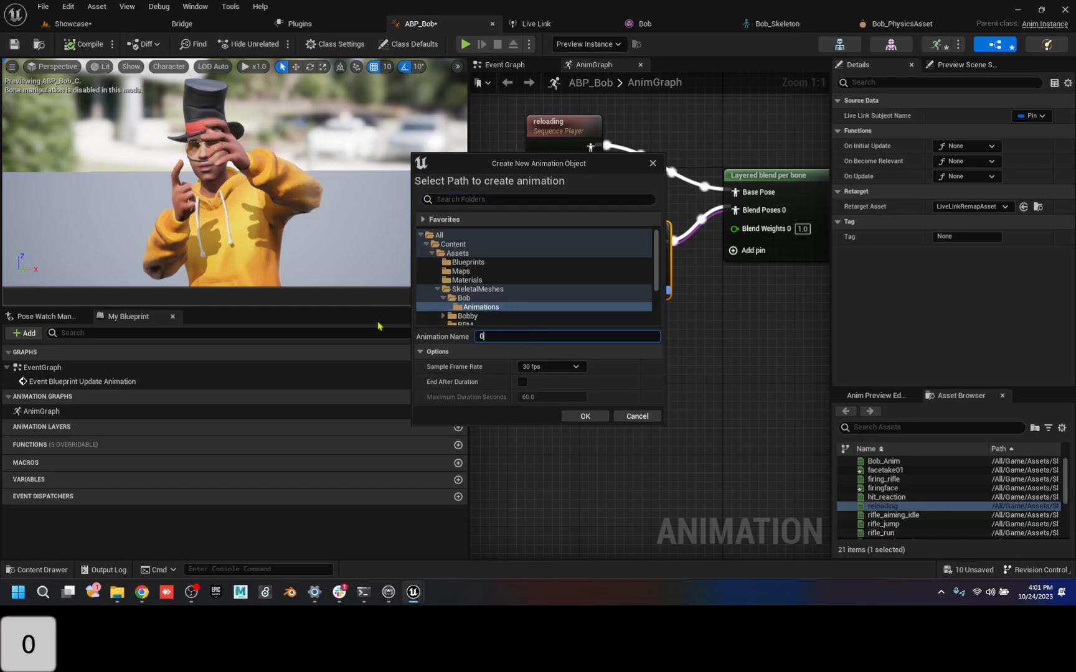
text(3)
click(586, 416)
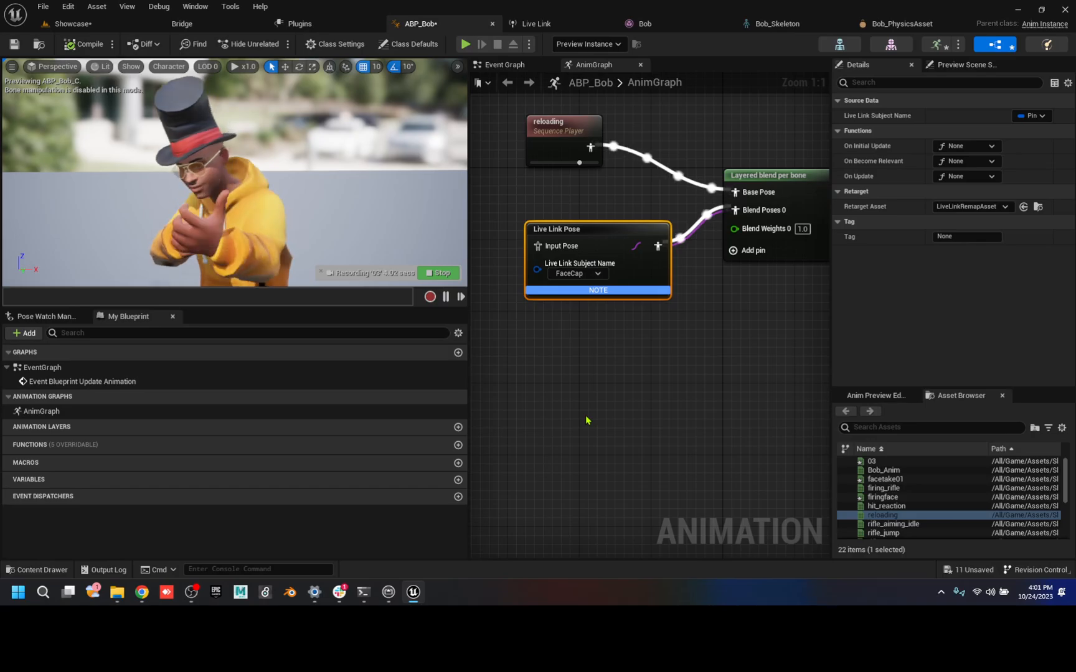
click(438, 273)
mouse_move(884, 462)
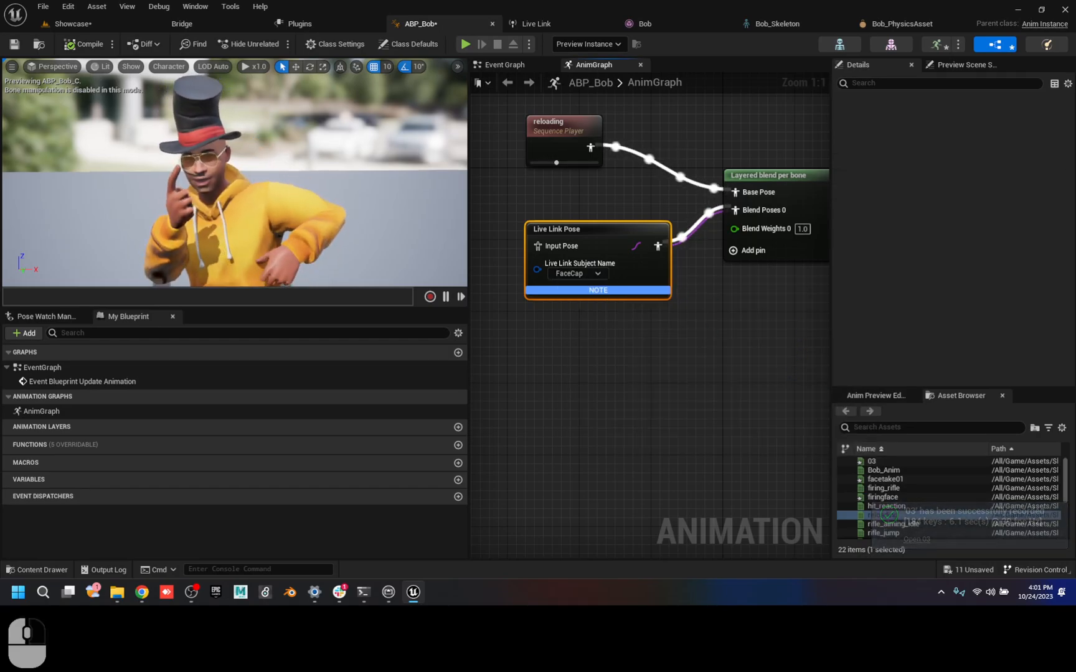
- Connect Live Link Pose directly to Output Pose, bypassing Layered blend per bone, rearrange the nodes, and compile
right_drag(722, 341, 552, 345)
drag(490, 249, 713, 196)
drag(612, 181, 531, 127)
right_drag(542, 230, 649, 233)
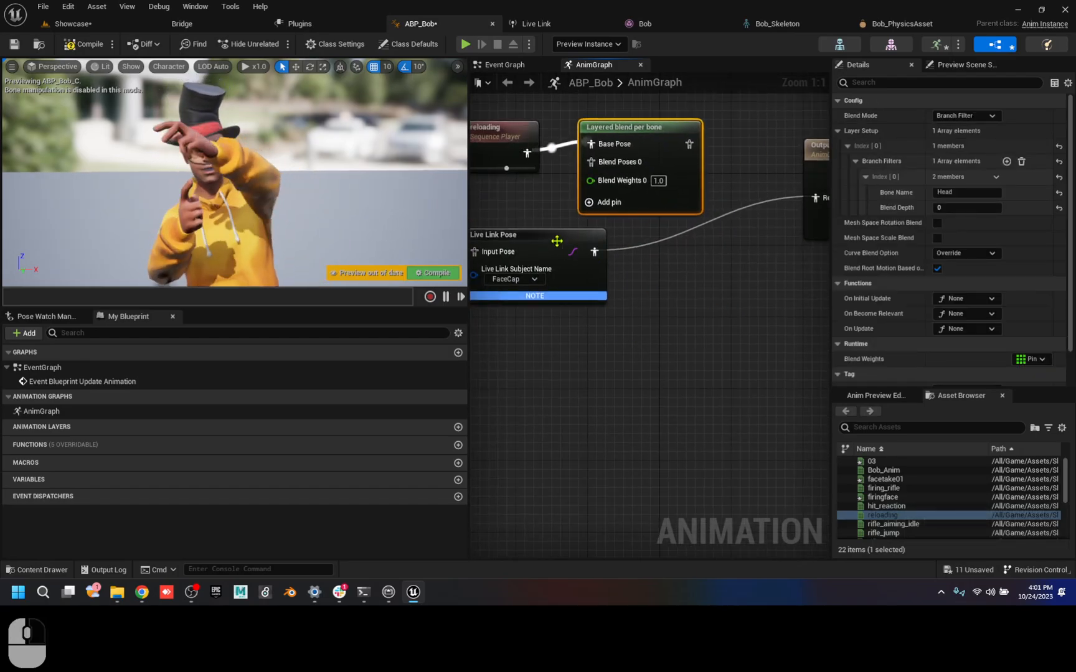
drag(560, 241, 750, 242)
right_drag(716, 329, 617, 343)
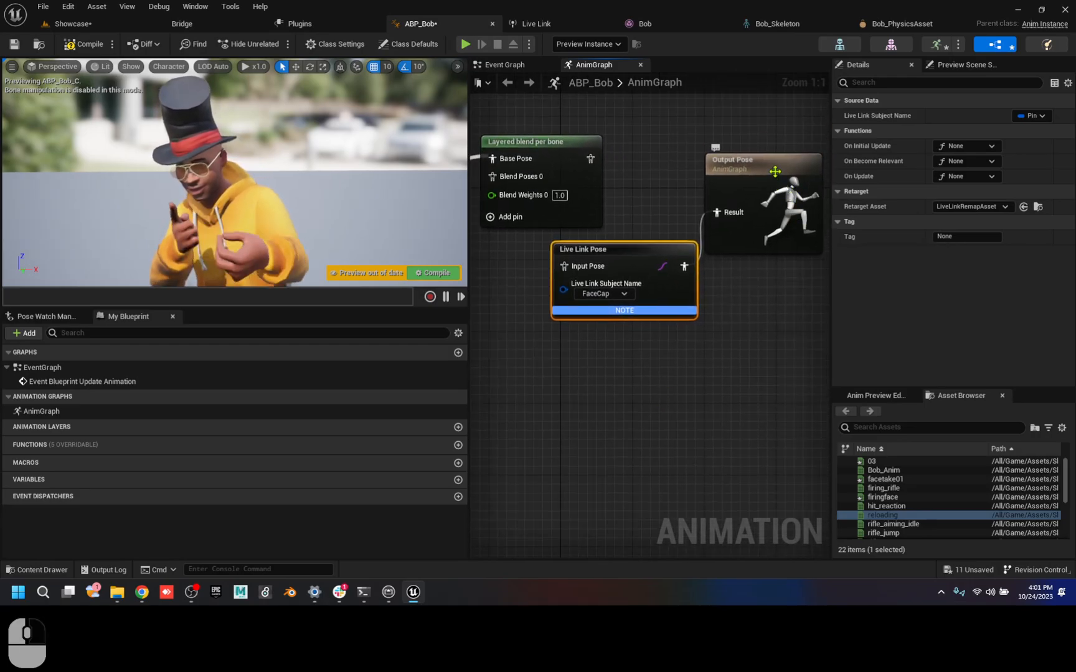
drag(775, 171, 791, 233)
right_drag(752, 389, 710, 371)
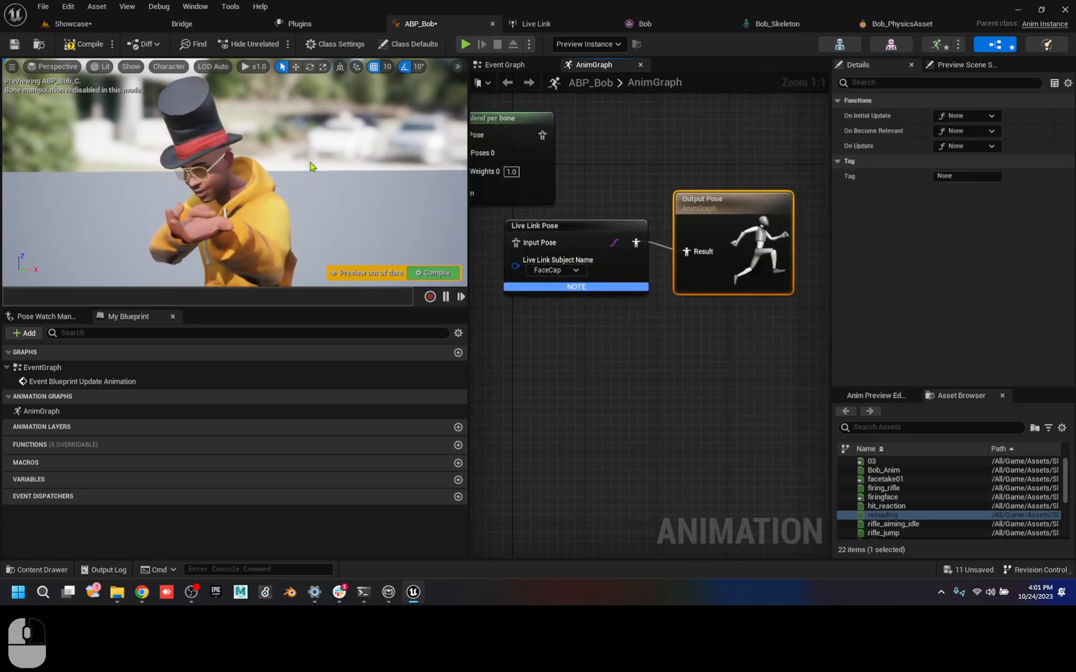
click(430, 272)
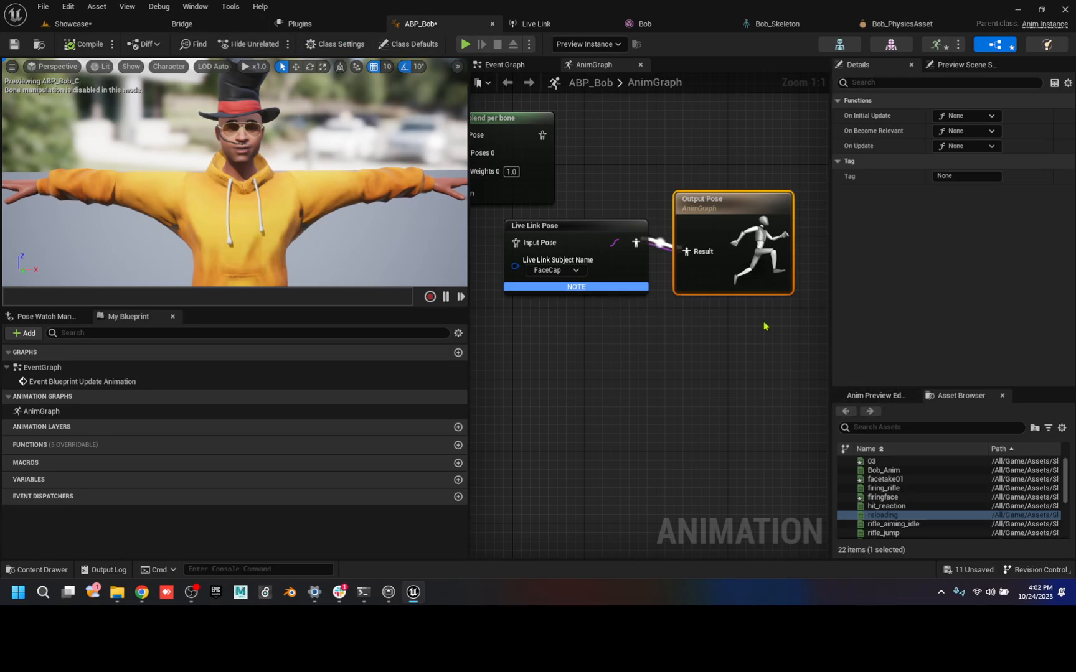
- Open the Anim Slot Manager for ABP_Bob and add a slot named Face to DefaultGroup
click(202, 9)
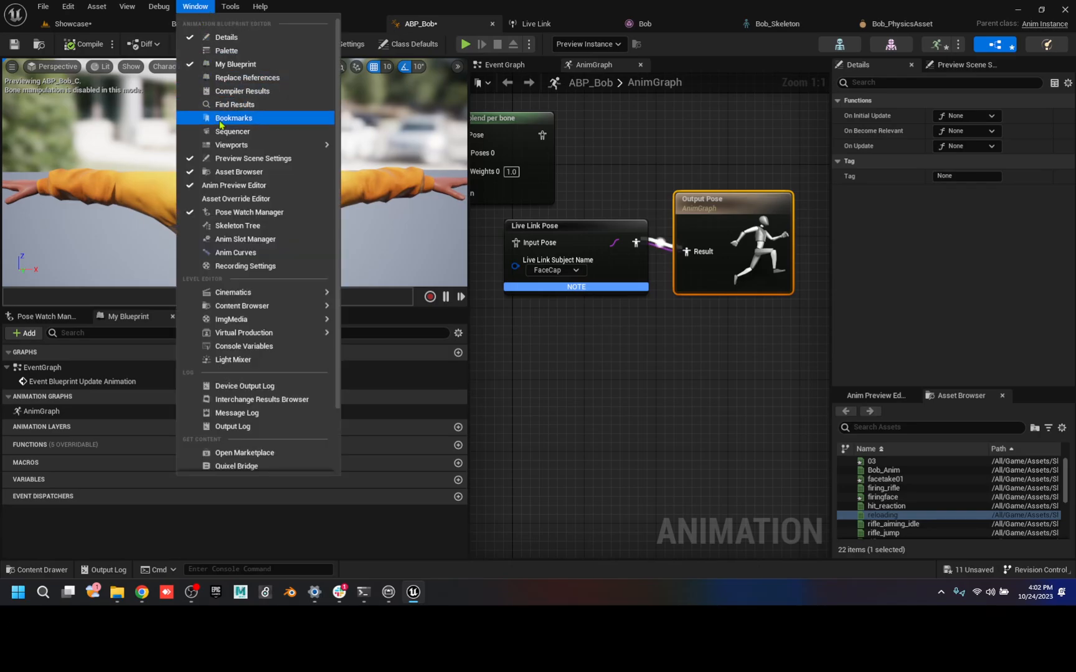
click(265, 240)
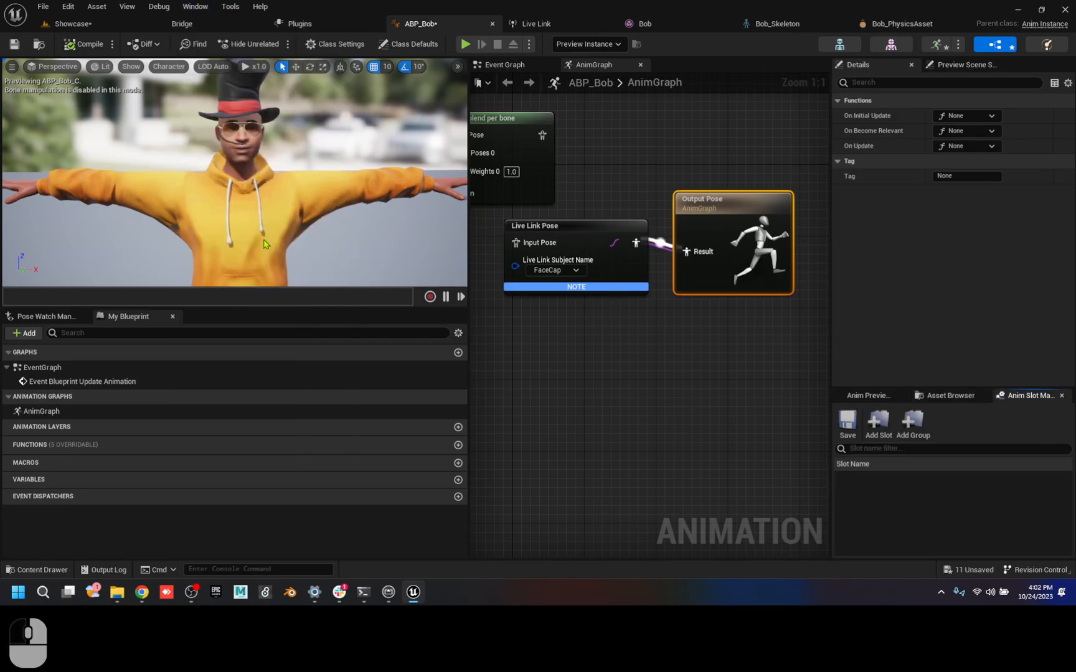
right_drag(601, 406, 876, 438)
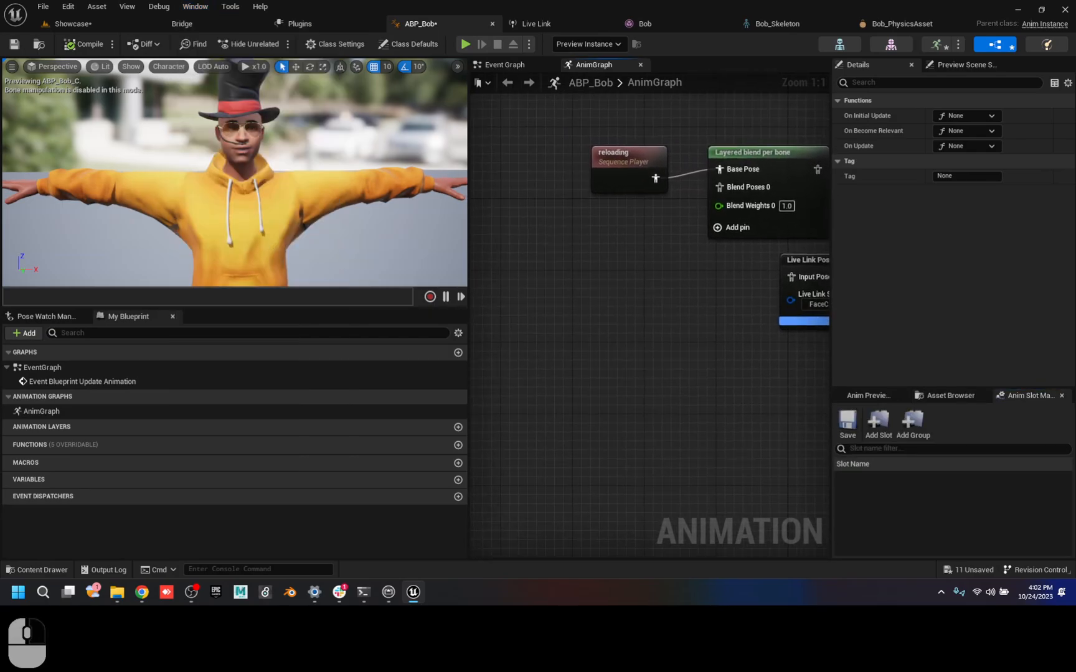
click(613, 153)
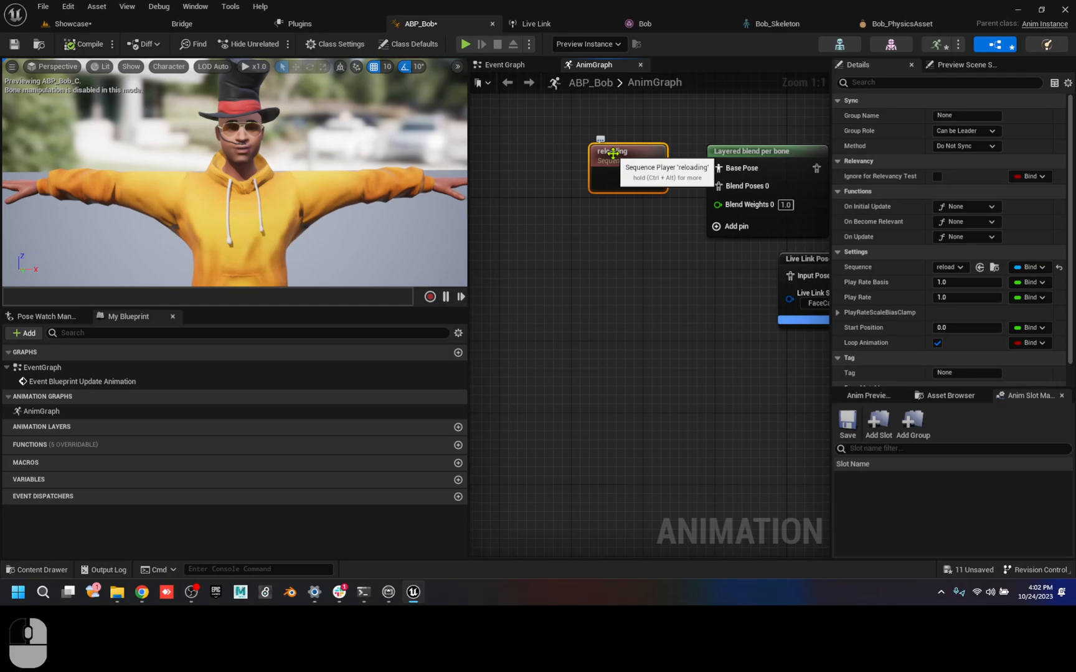
click(884, 430)
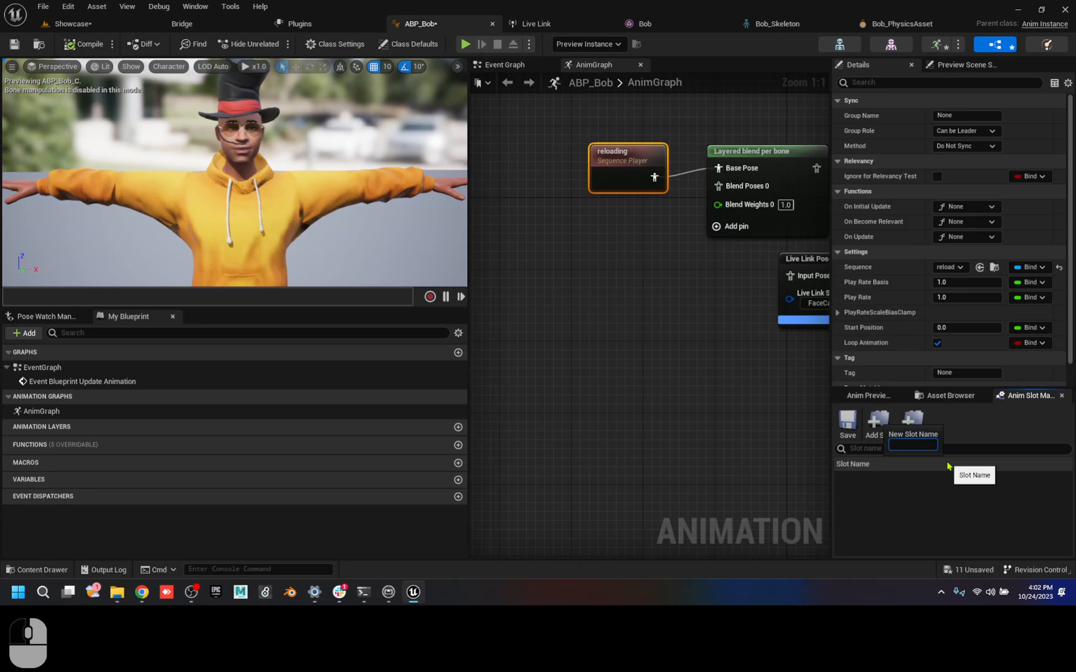
text(Face)
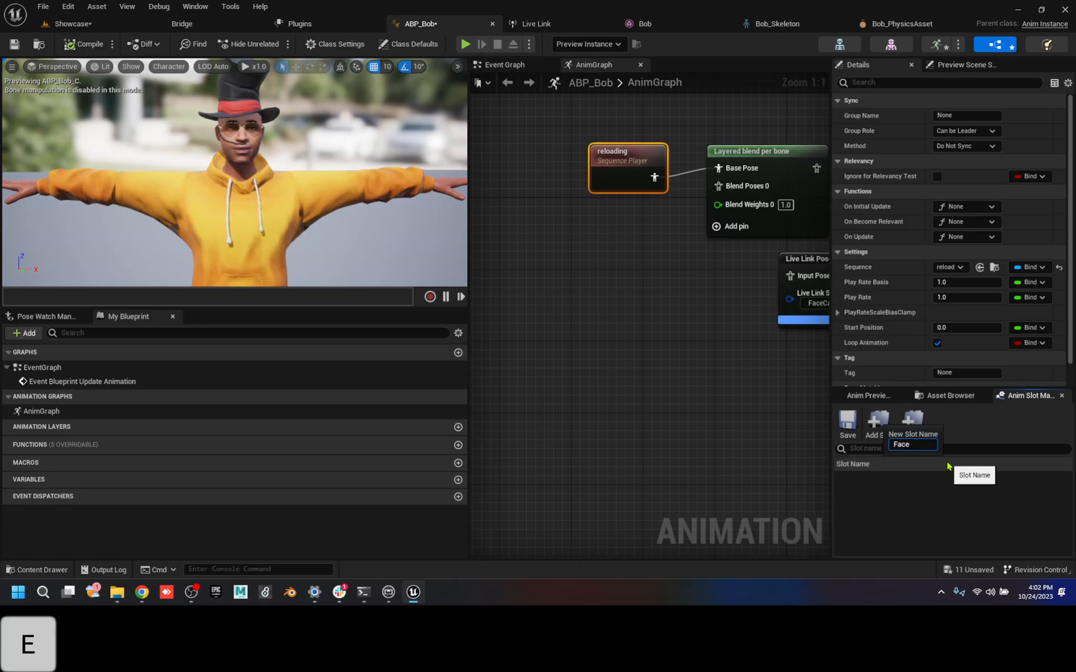
key(Return)
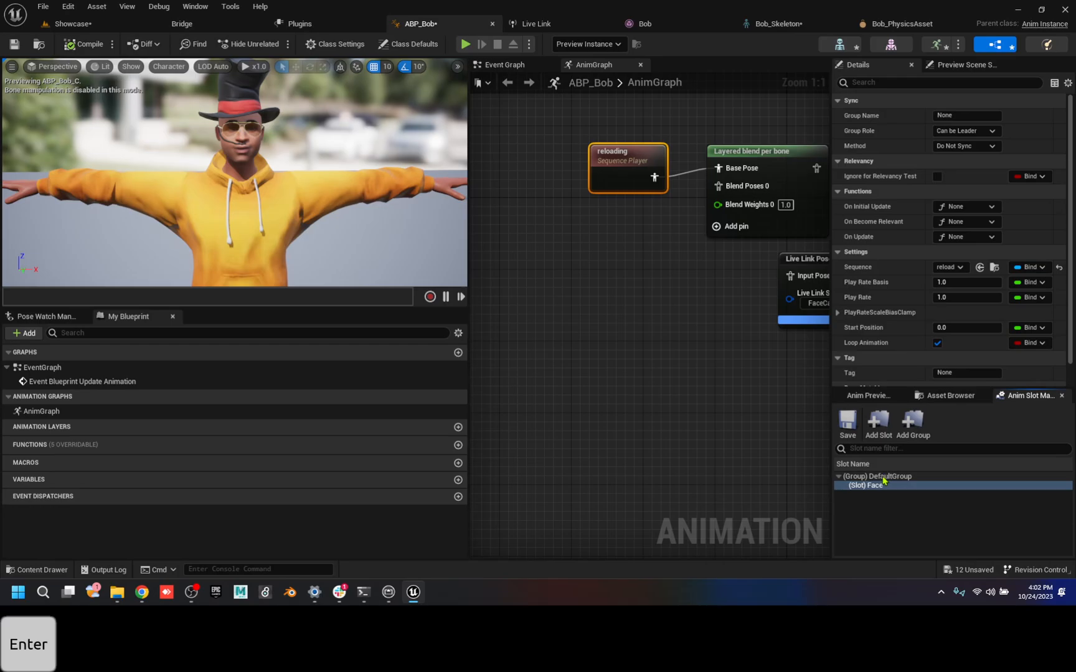
click(891, 477)
- Record a live facial animation named faceonly in Bob's Animations folder at 30 fps and stop the recording
right_drag(679, 338, 583, 363)
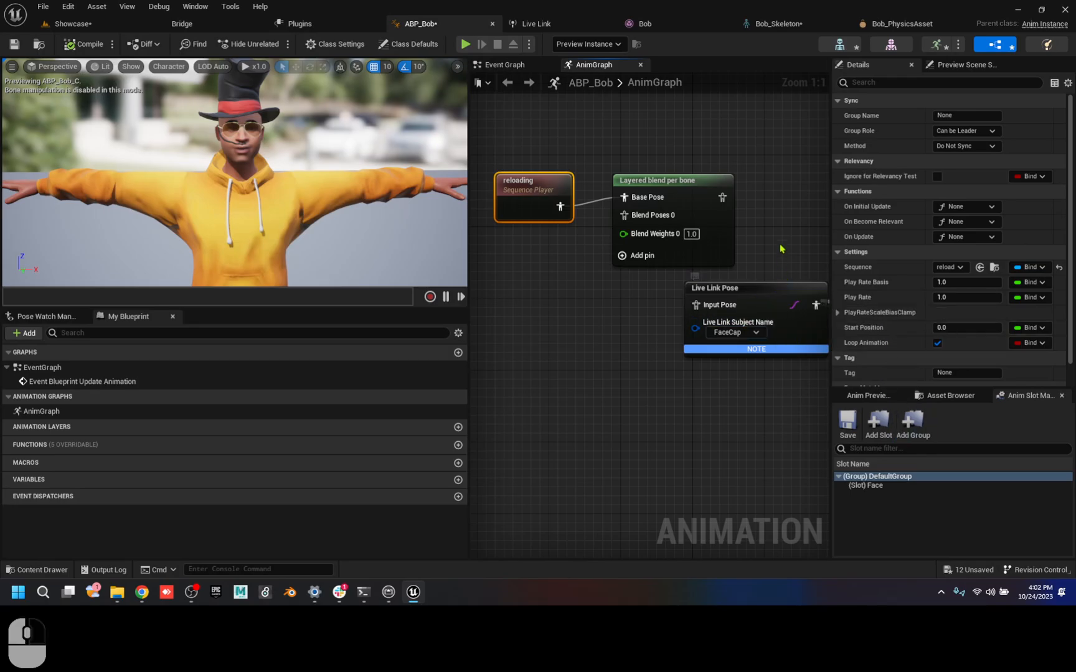
right_drag(780, 244, 553, 172)
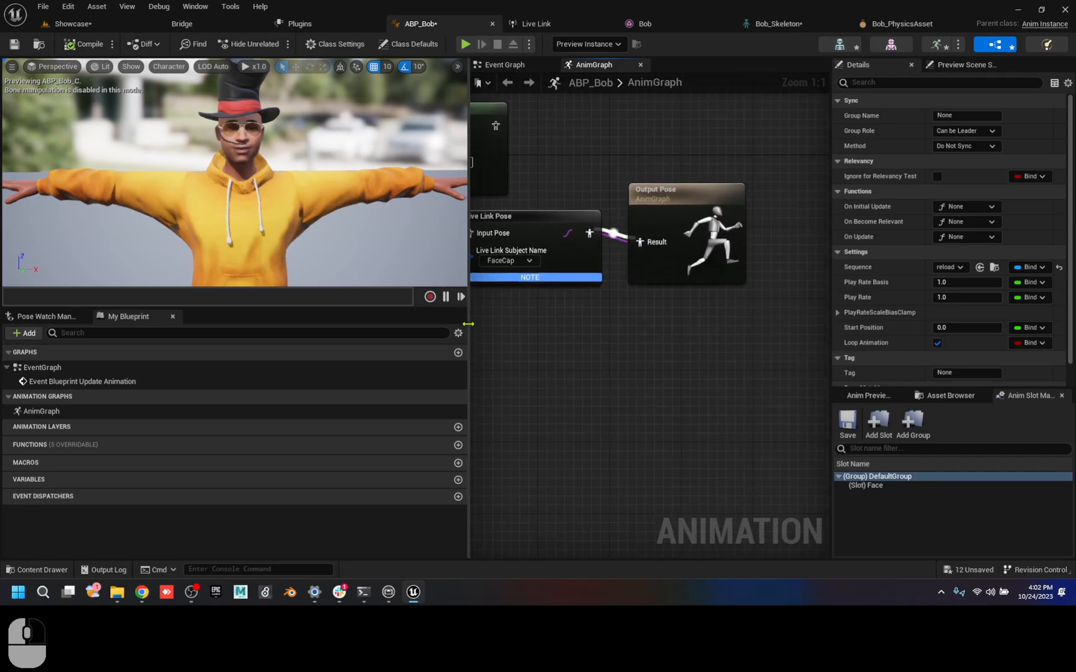
click(430, 297)
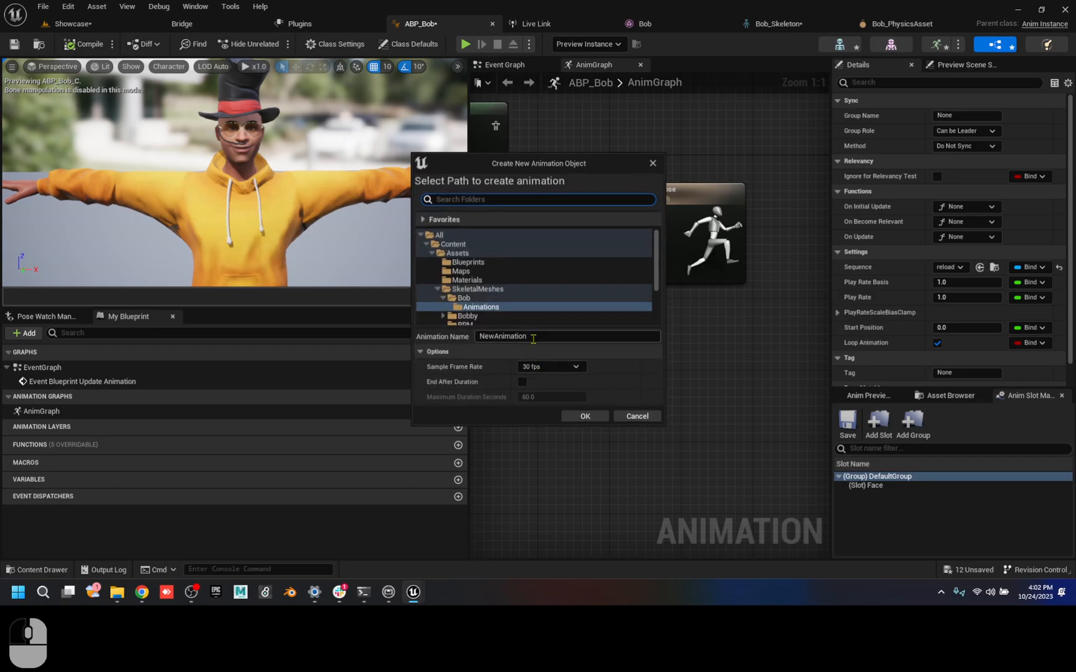
click(535, 338)
text(f)
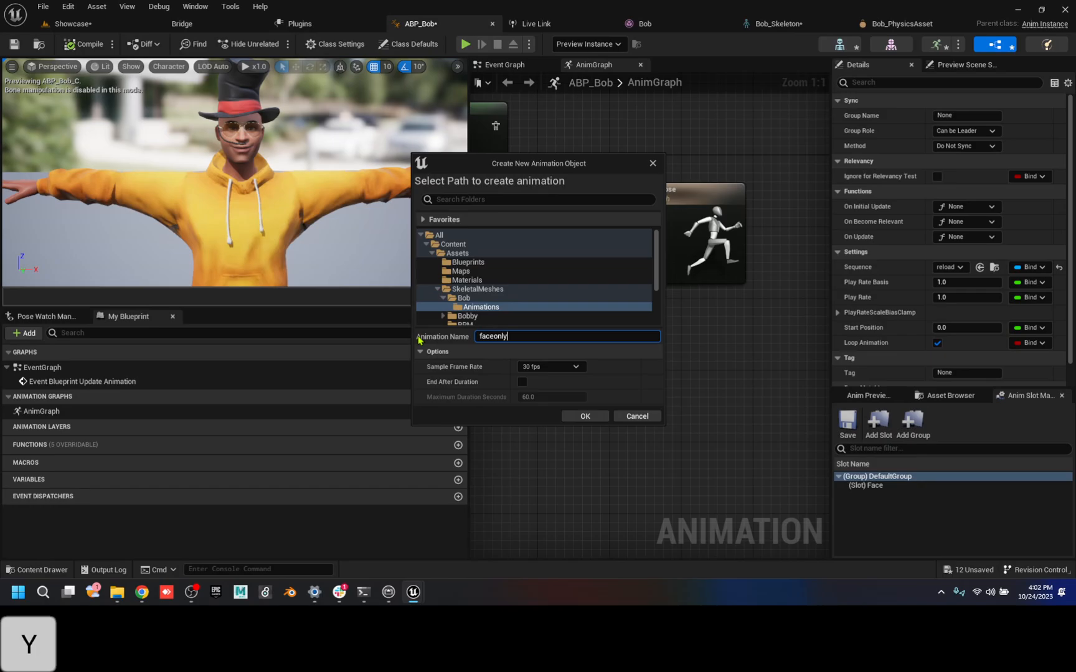
text(aceonly)
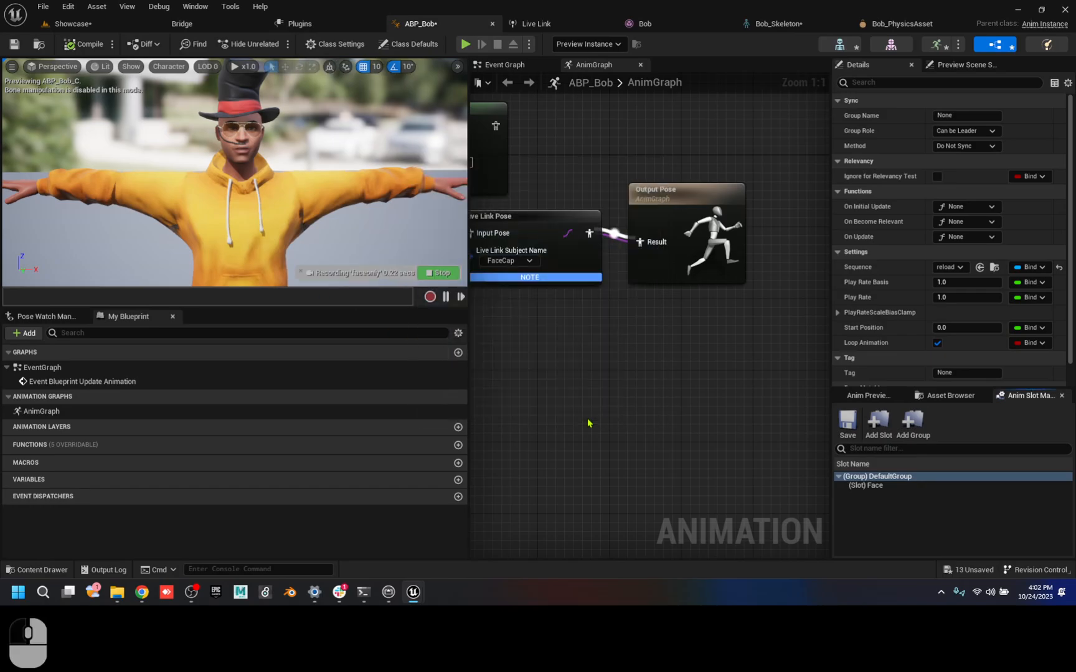
click(585, 416)
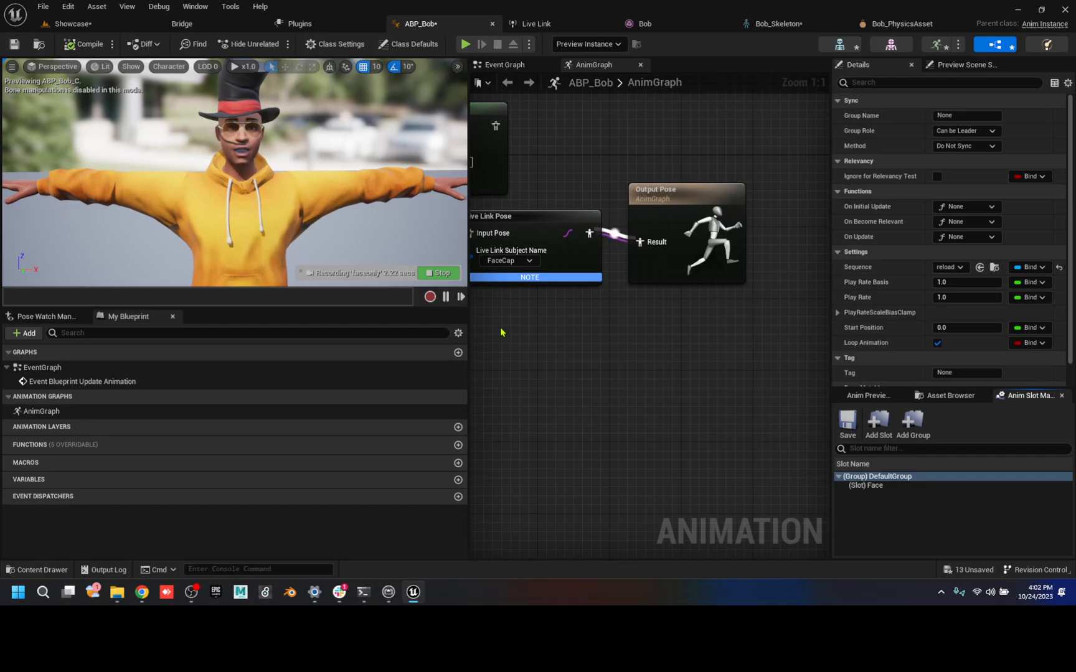
click(431, 298)
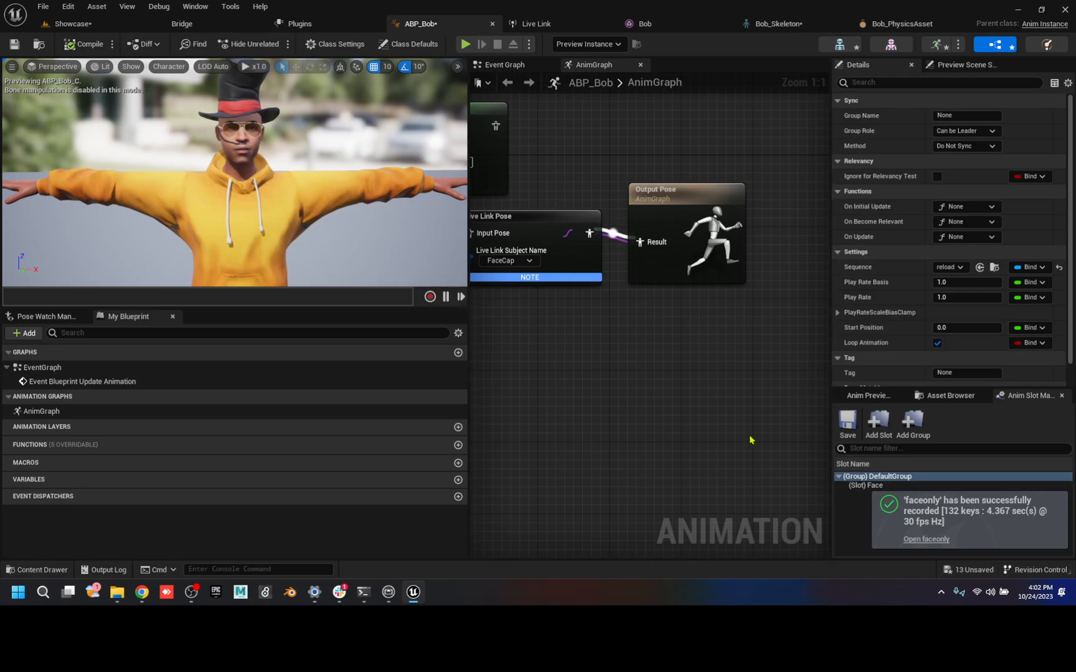
- Move the Live Link Pose node below the reloading node in the AnimGraph
right_drag(680, 449, 774, 431)
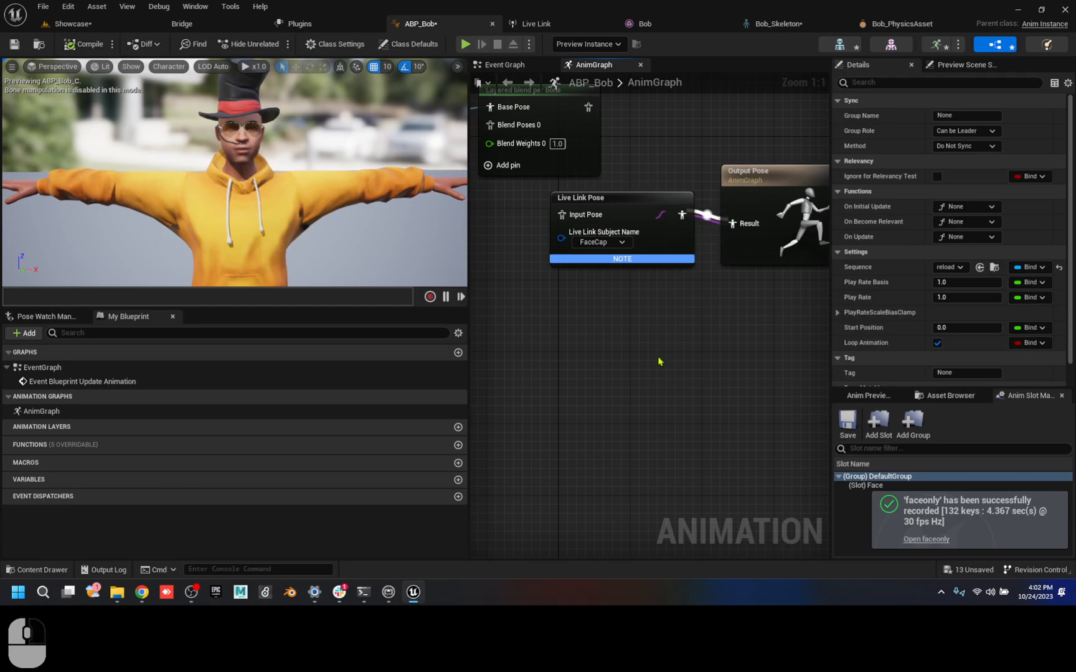
right_drag(658, 363, 759, 387)
drag(764, 243, 560, 288)
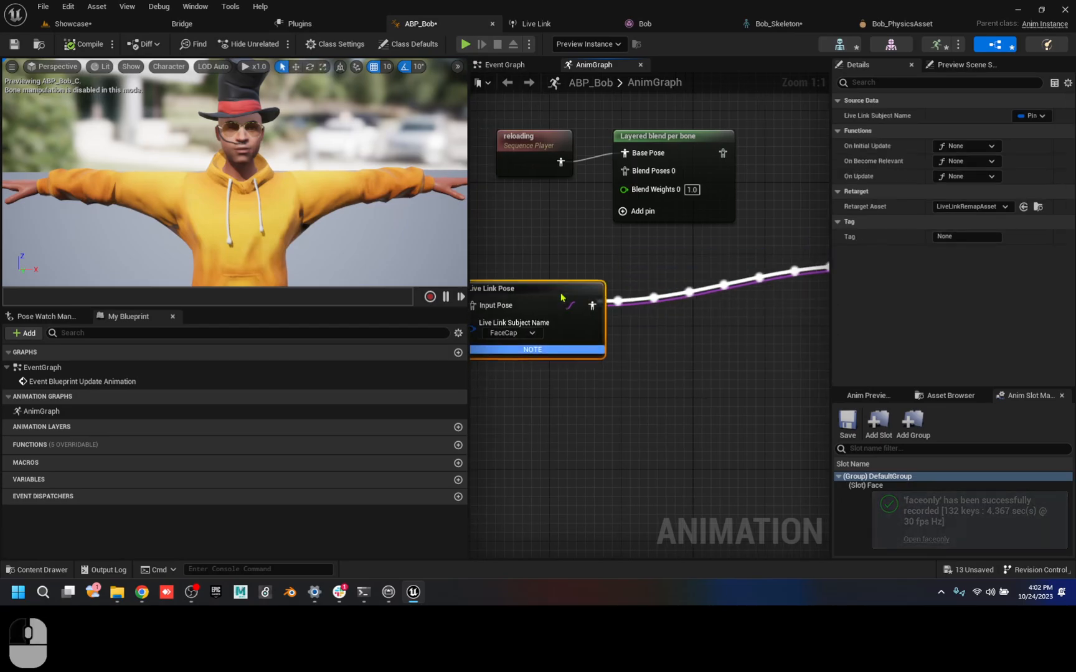
right_drag(589, 307, 647, 269)
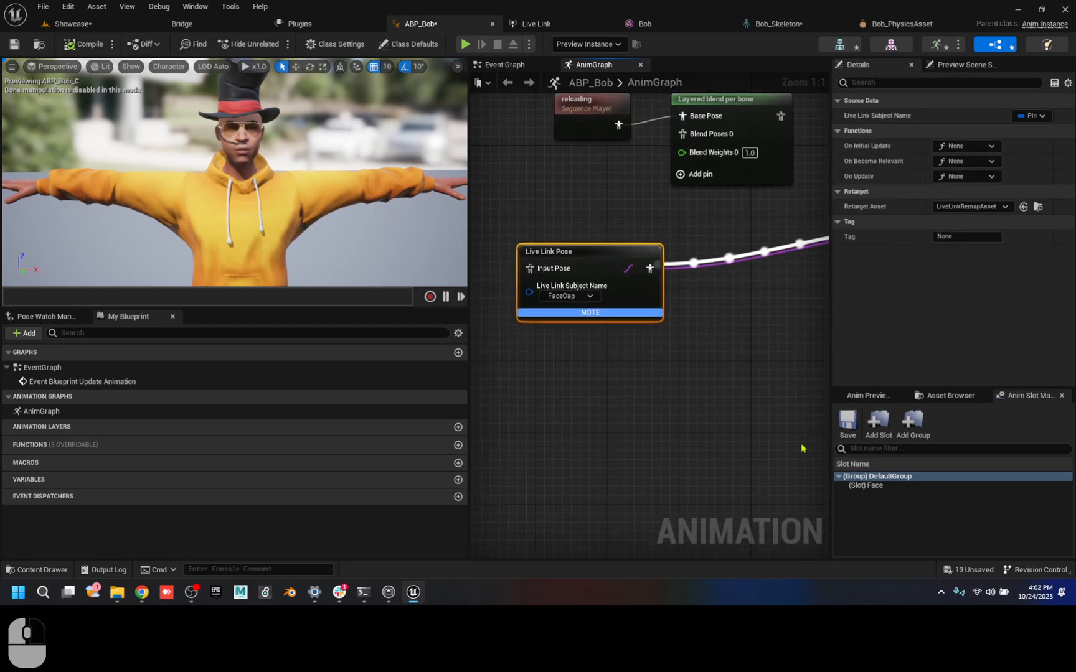
- Examine the animation preview settings and the Face slot and DefaultGroup entries in the Anim Slot Manager
click(944, 401)
click(868, 396)
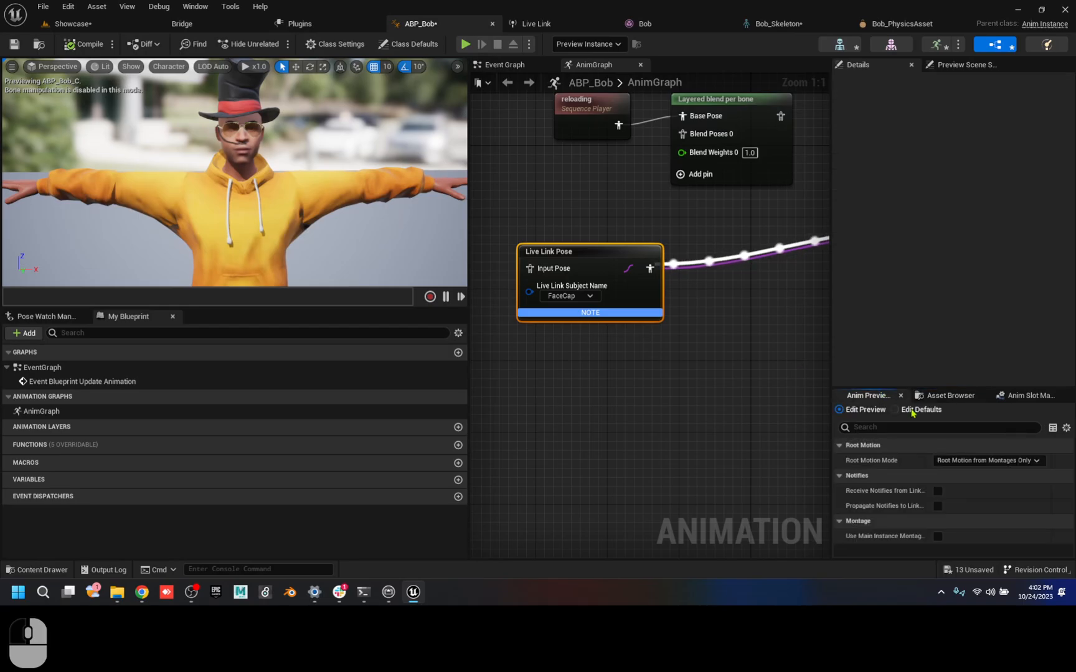
click(1030, 395)
click(877, 486)
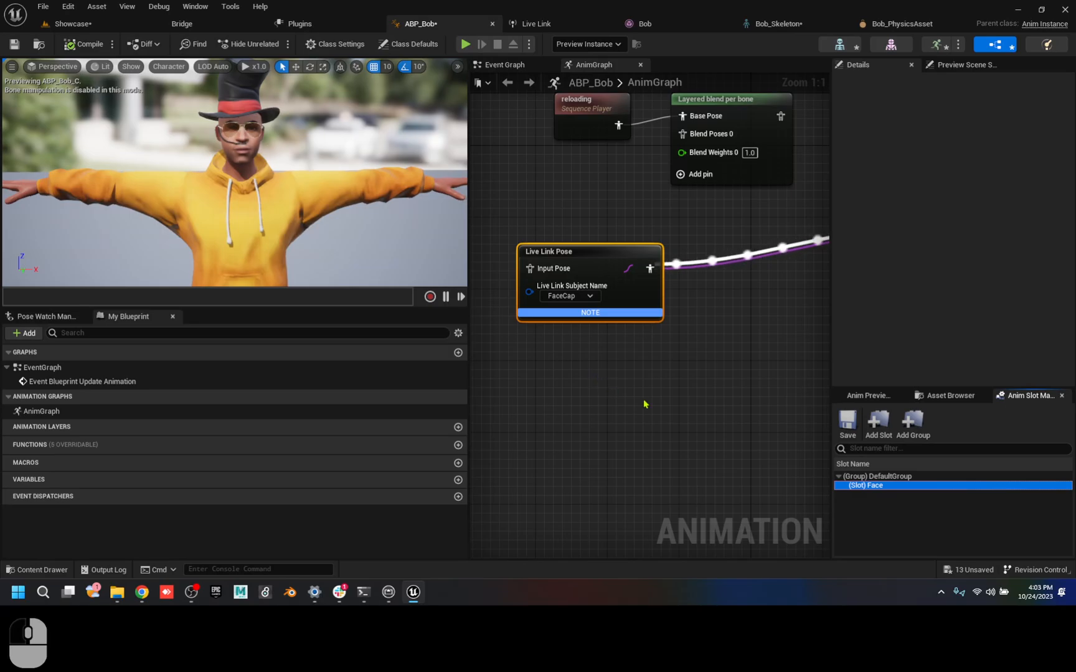
right_drag(601, 178, 574, 234)
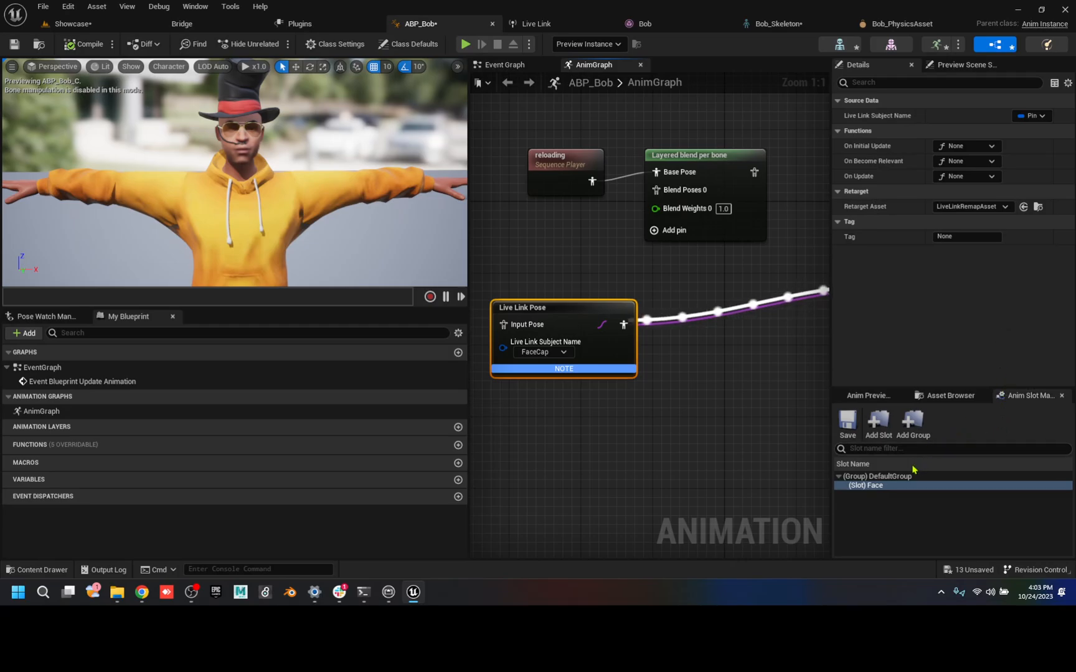
click(875, 478)
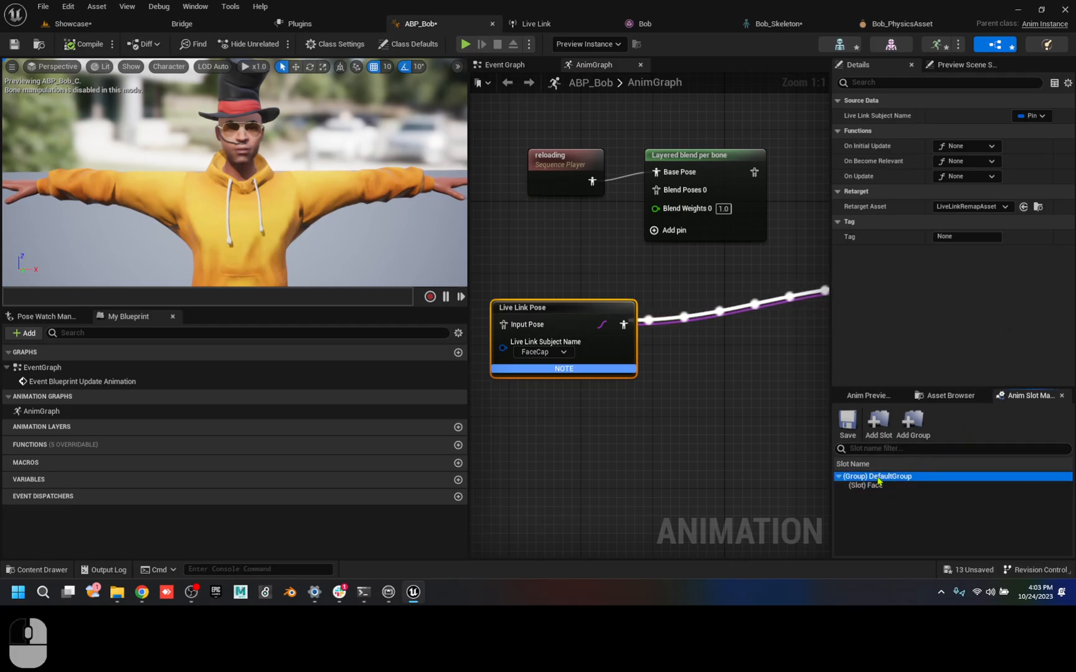
- Inspect the reloading node's actions and search its details for "slot", clearing the search and deselecting the node
click(576, 176)
right_click(575, 176)
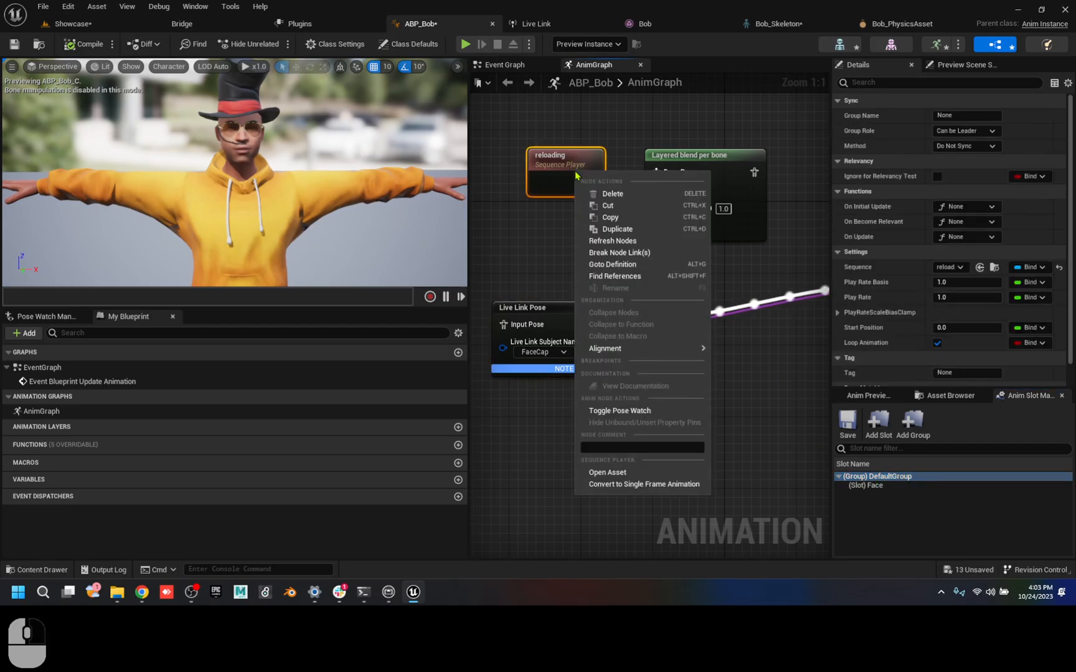
click(910, 120)
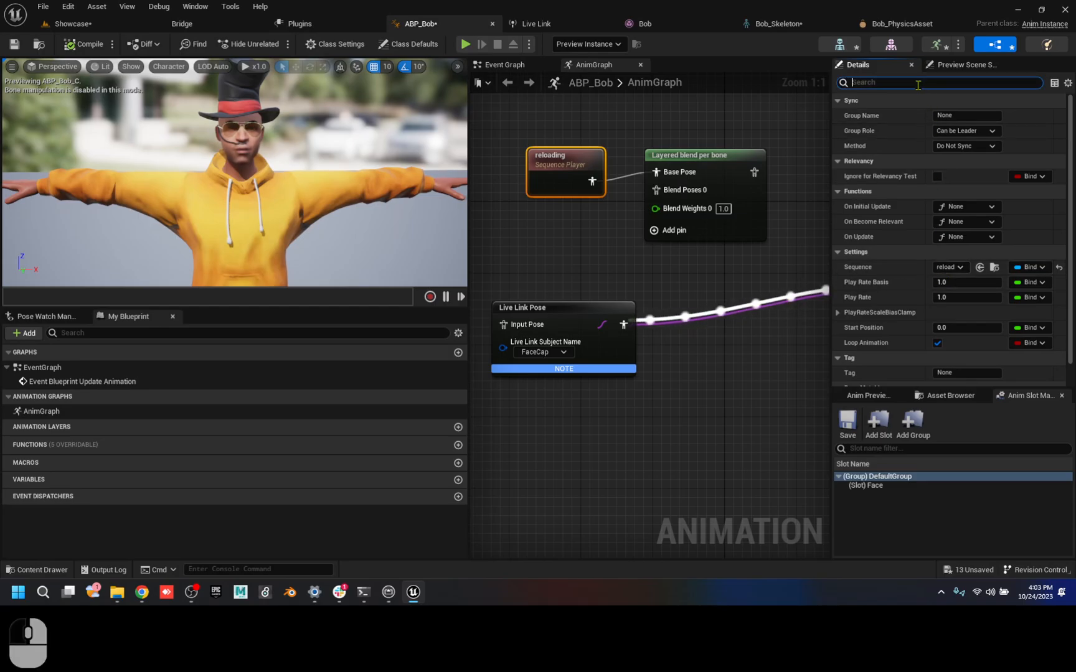
text(slot)
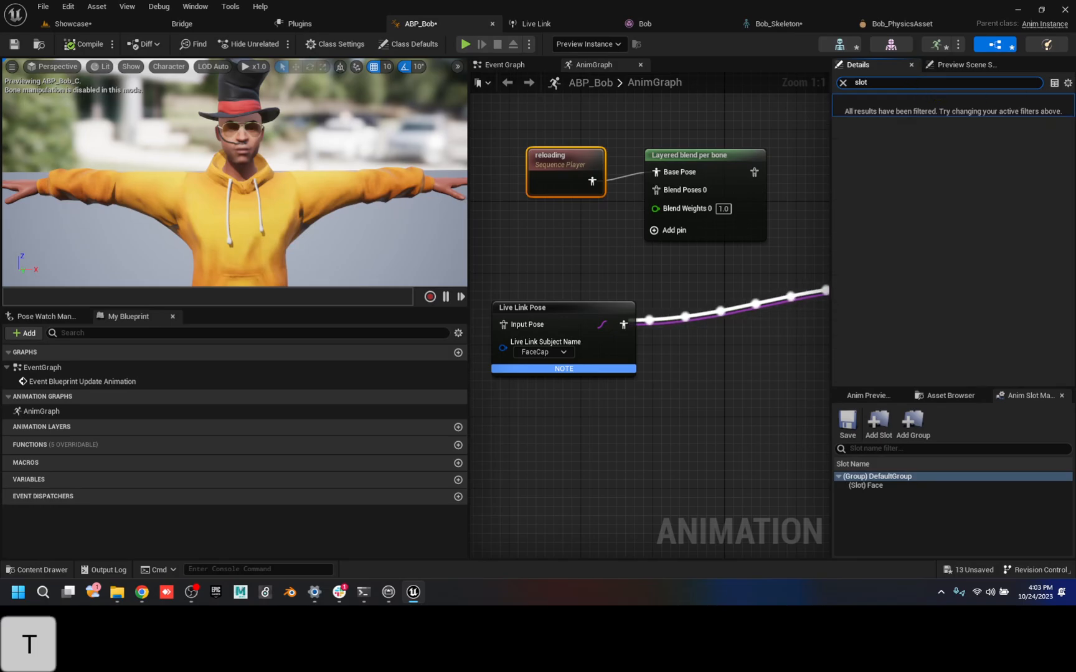
click(843, 83)
click(725, 120)
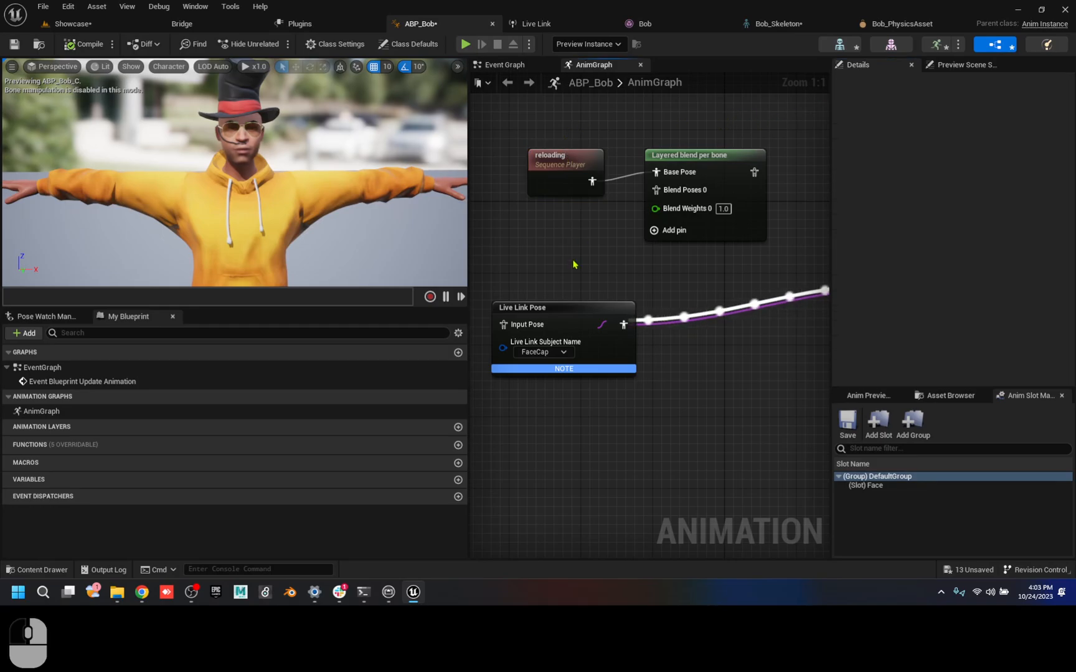
- Search the AnimGraph's available nodes for "defaul", look at the Slot 'DefaultSlot' montage entry, and close the list without adding a node
right_drag(574, 264, 683, 294)
right_click(548, 216)
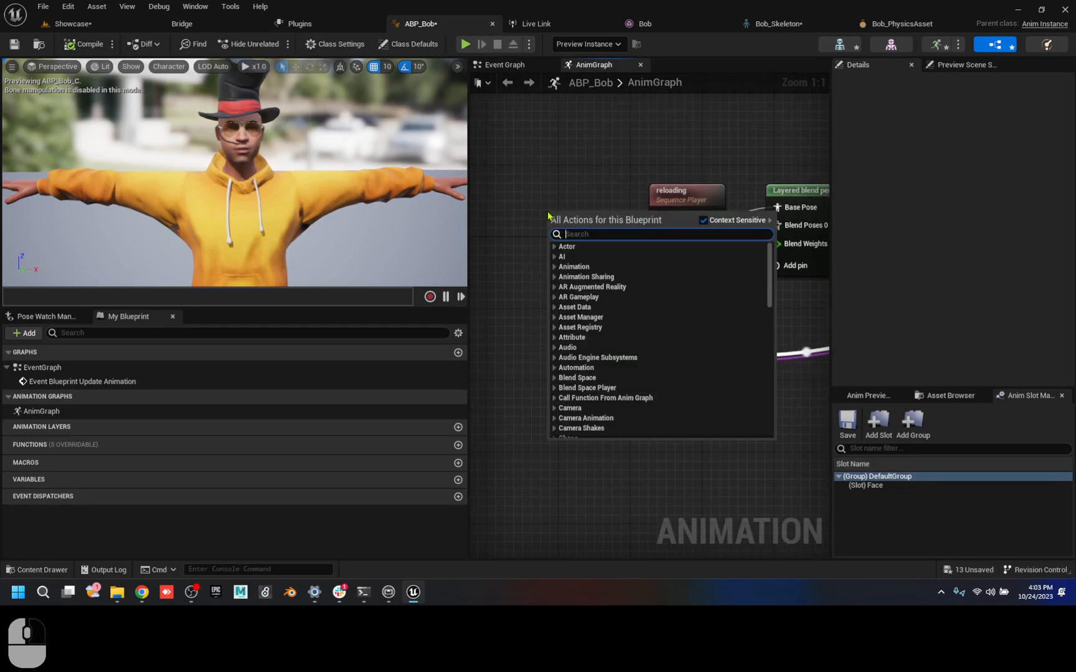
text(defaul)
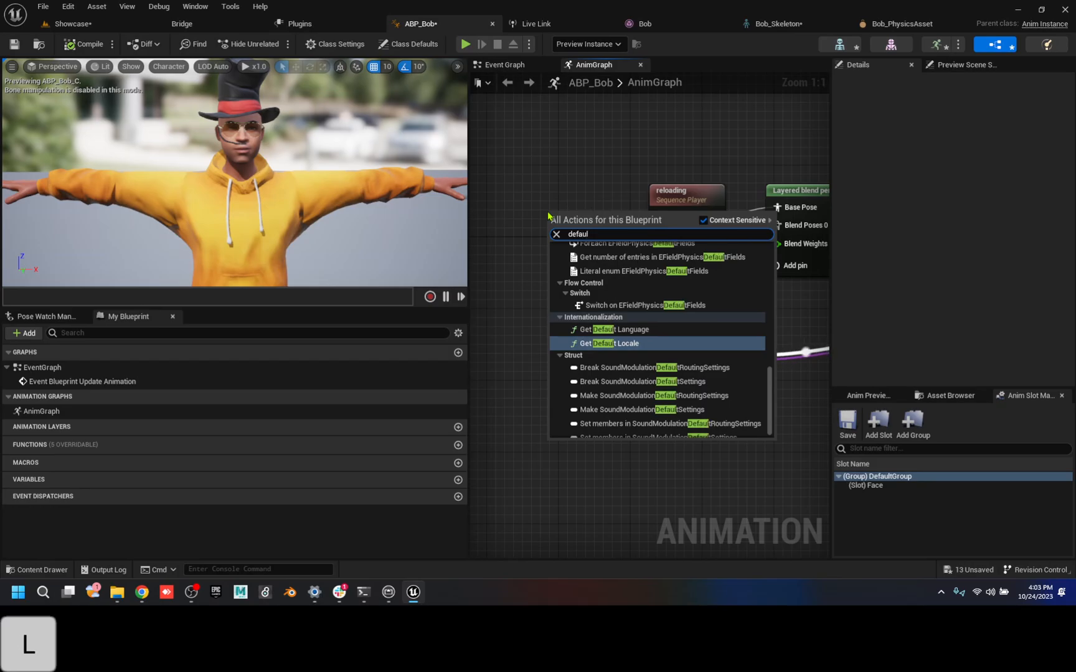
scroll(677, 327, up, 5)
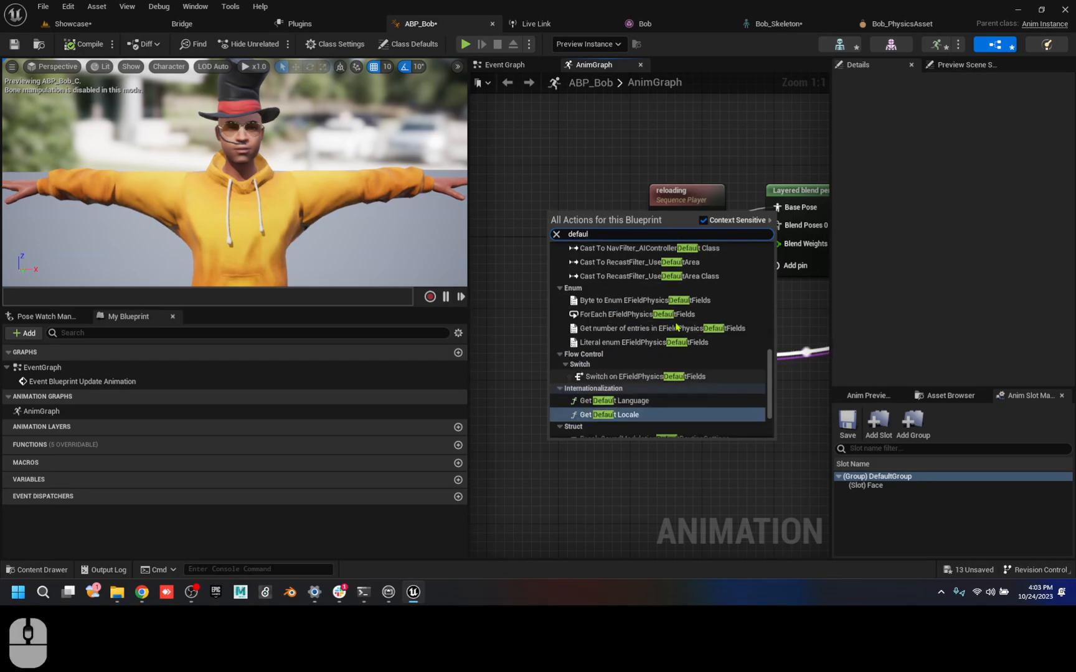
scroll(677, 327, up, 3)
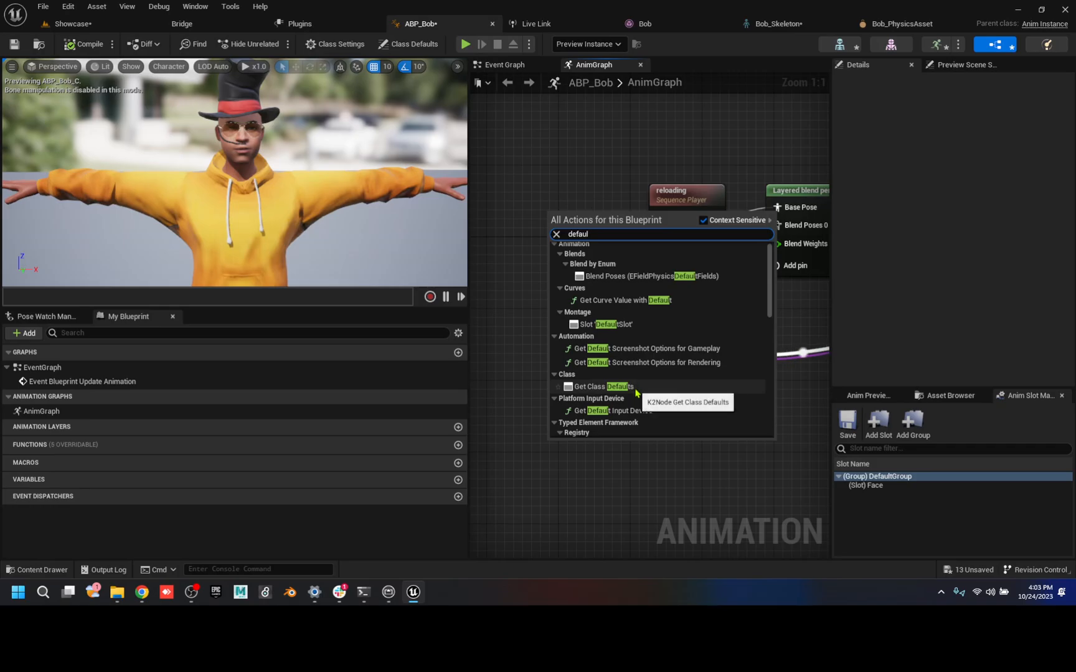
scroll(641, 392, down, 5)
scroll(651, 391, up, 5)
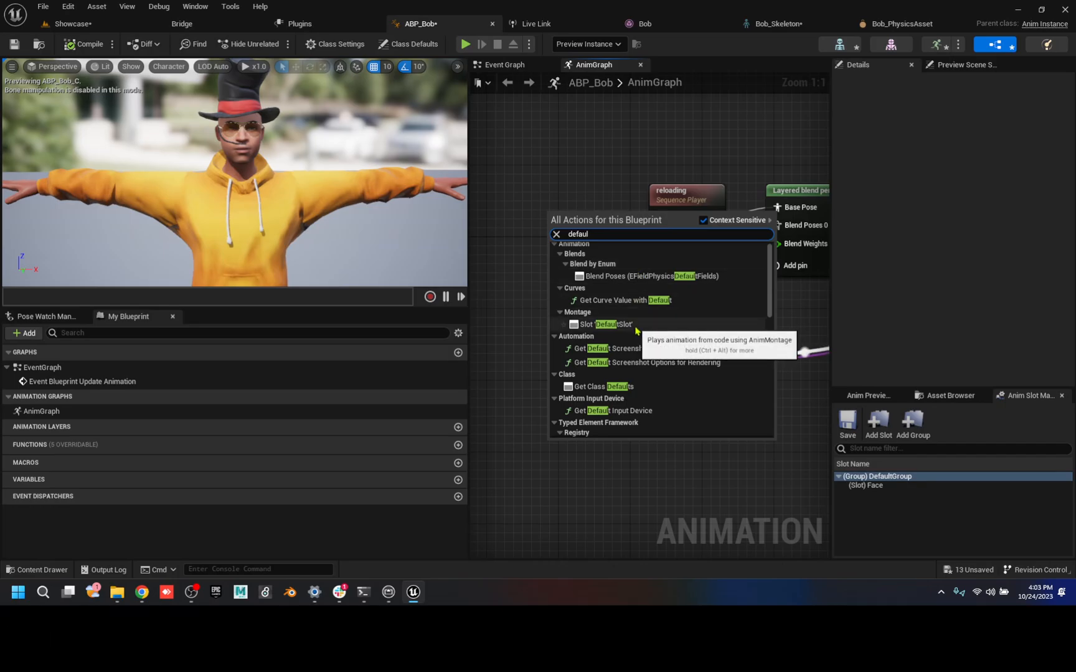
click(550, 167)
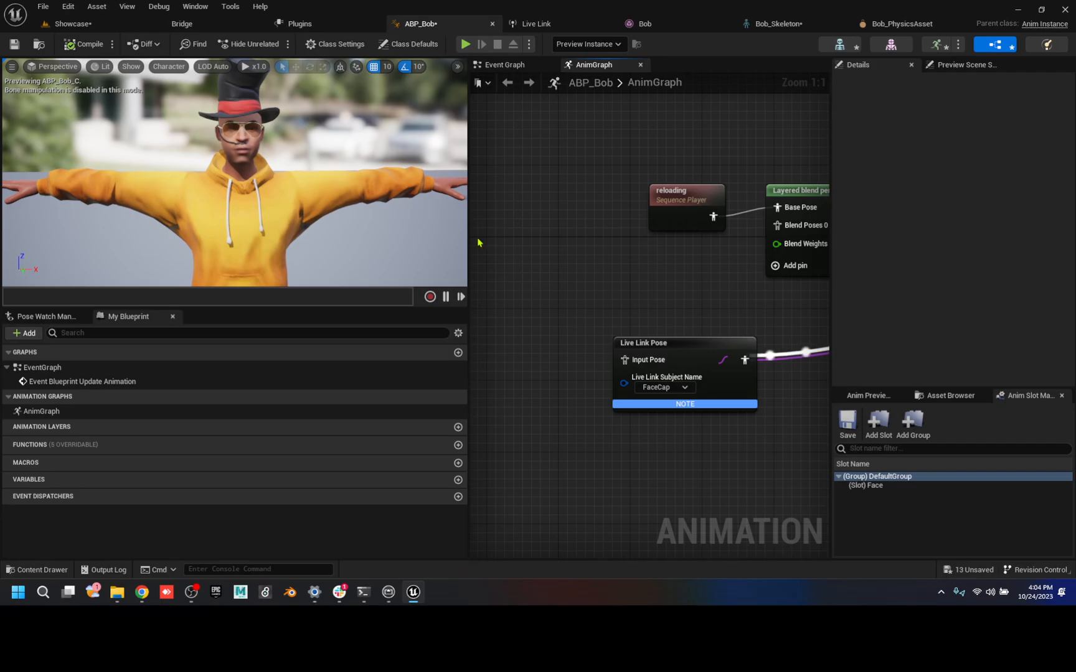
right_drag(688, 317, 567, 283)
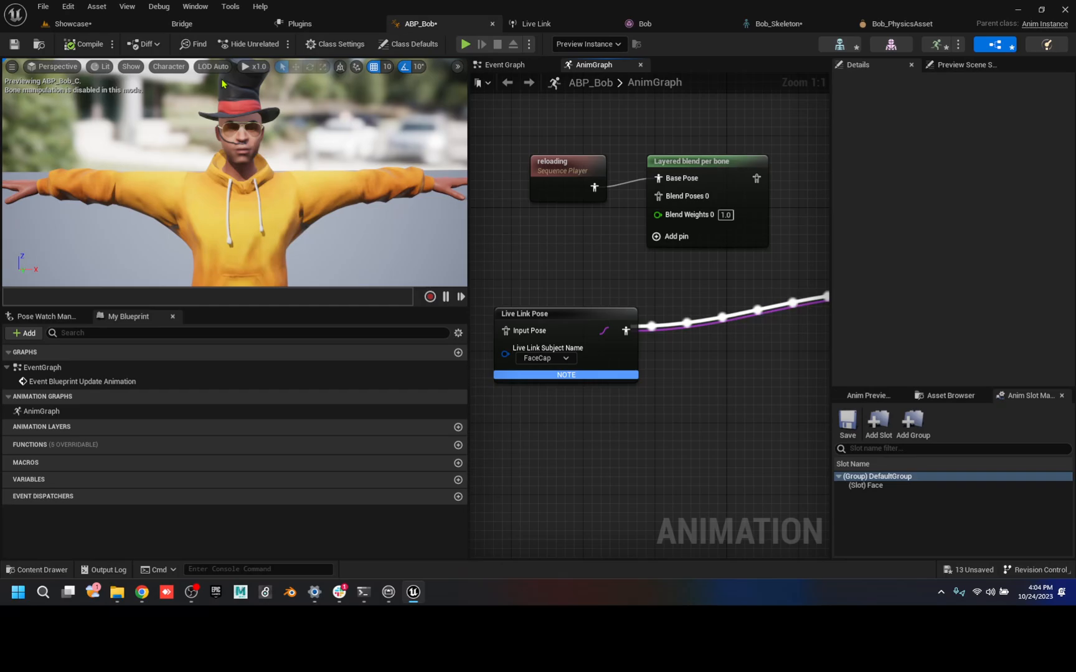
- Return to the Showcase level, save all modified assets including faceonly, and close the Unreal Editor
click(95, 30)
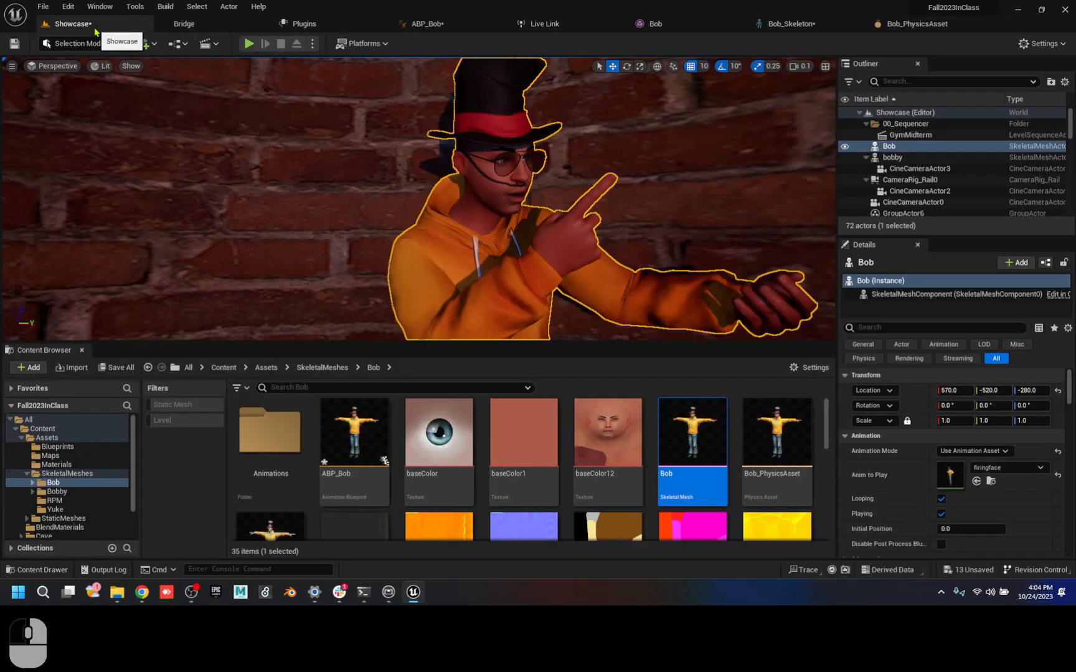
click(116, 368)
click(629, 423)
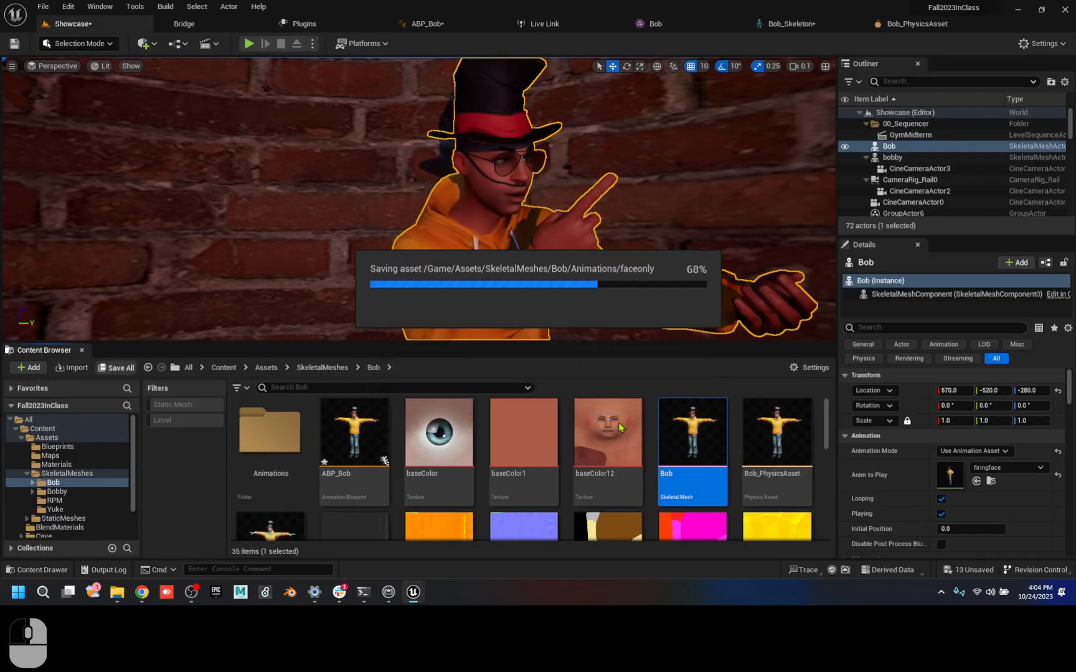
click(1065, 10)
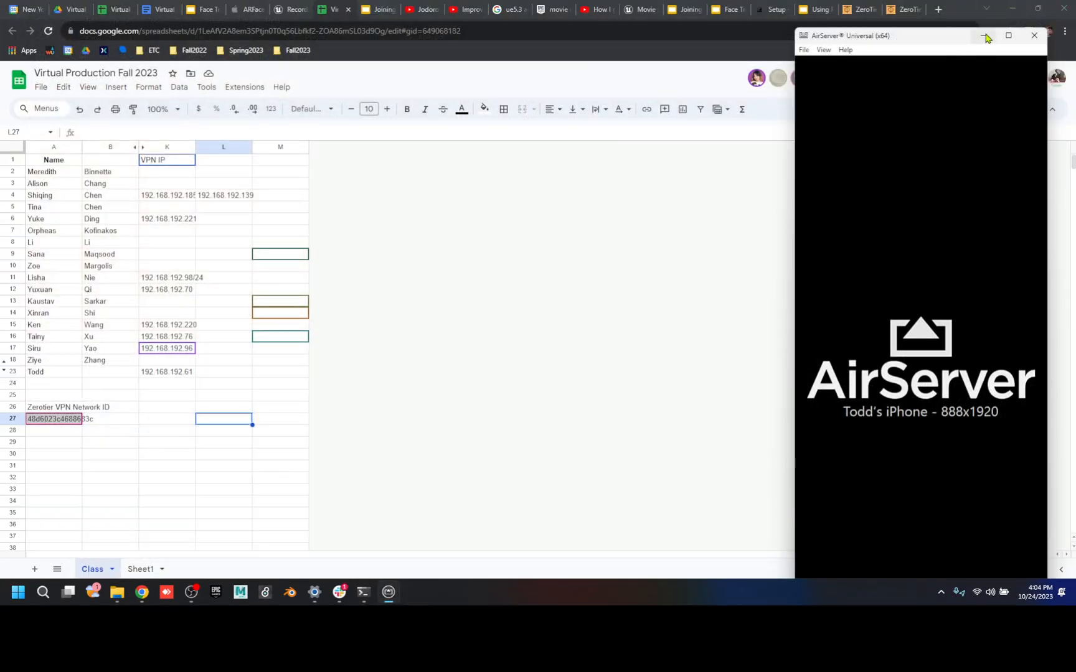
- Open the "Using FaceIt to Create Blendshapes 2023" slides from the Week 7 lecture links and view the "Setting up" slide
click(1011, 10)
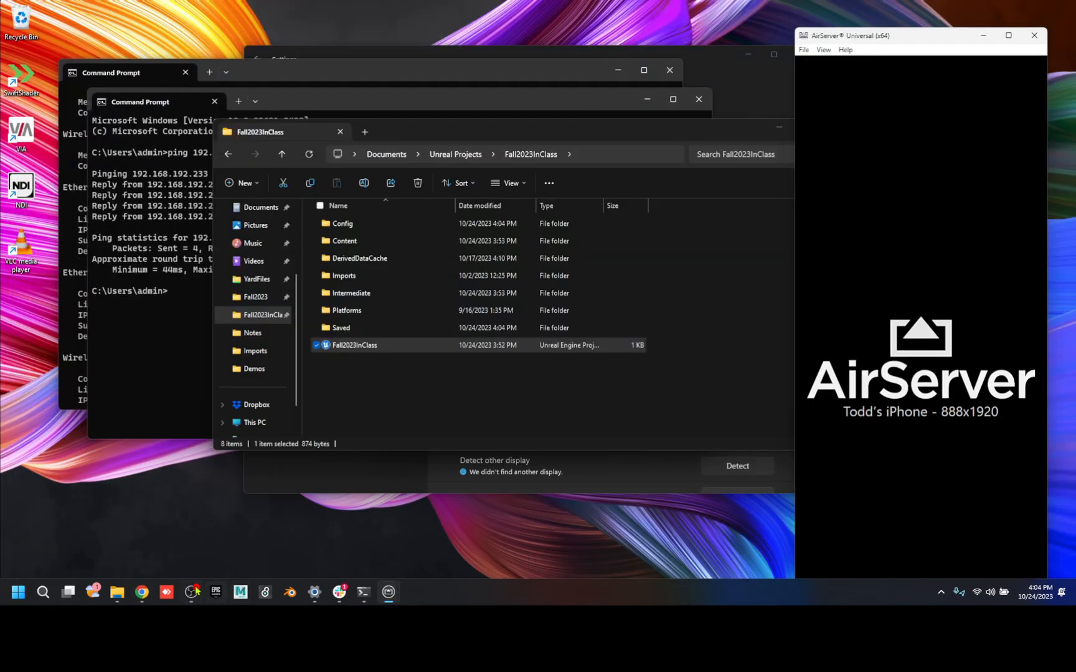
click(149, 596)
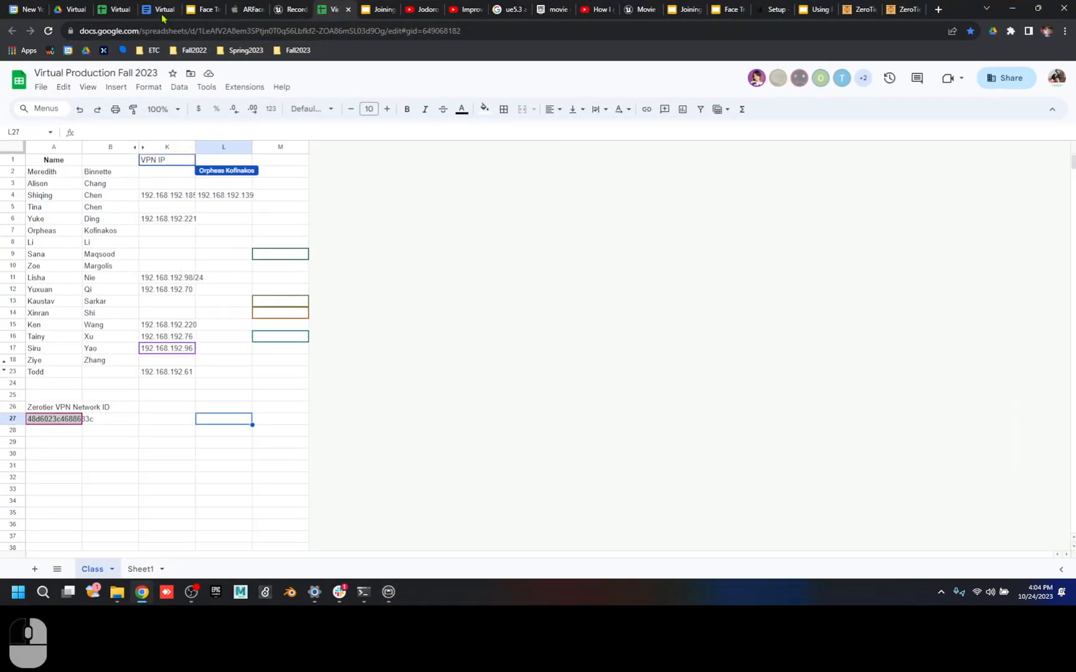
click(161, 13)
mouse_move(444, 254)
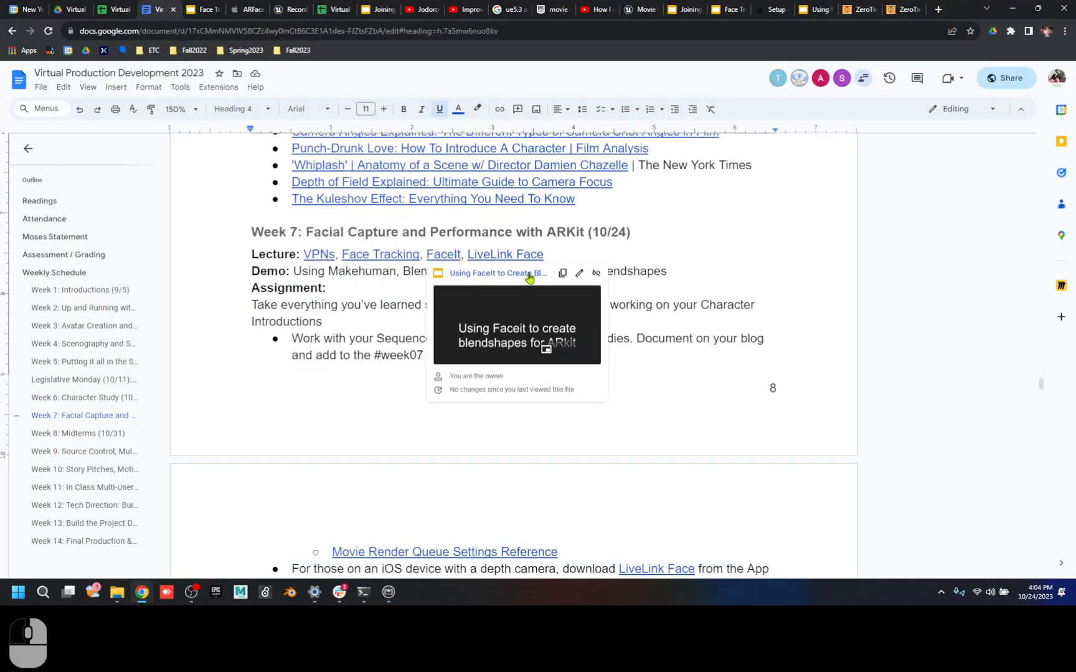
click(502, 275)
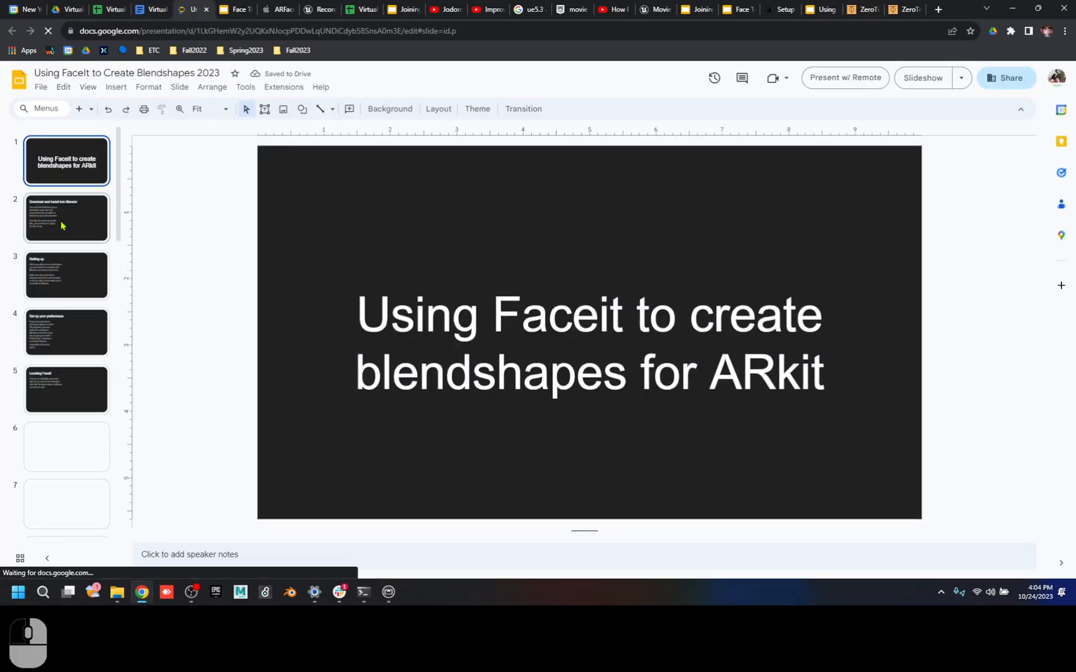
click(62, 226)
click(75, 264)
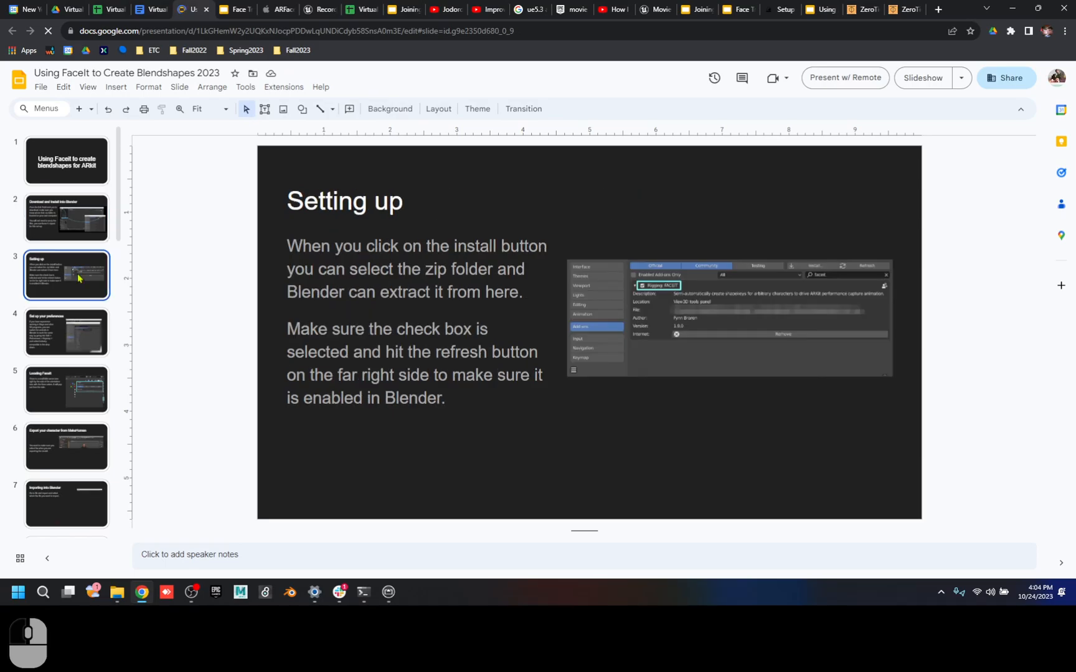
click(117, 599)
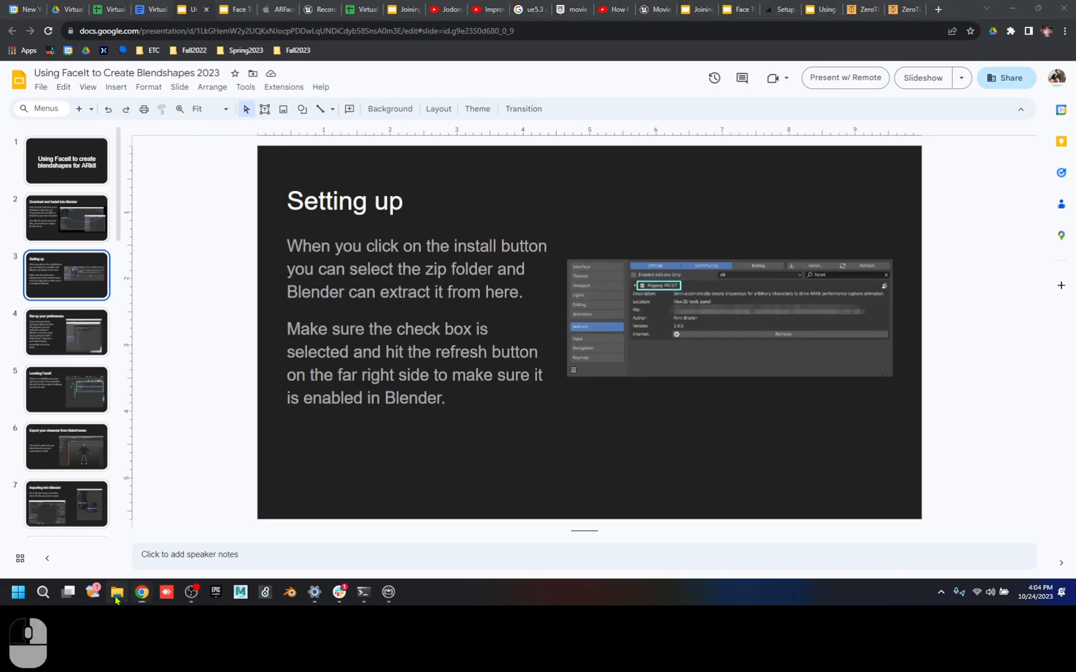
- Return to the course document and open the FaceIt download link in the Week 7 assignment
click(160, 10)
scroll(511, 316, down, 5)
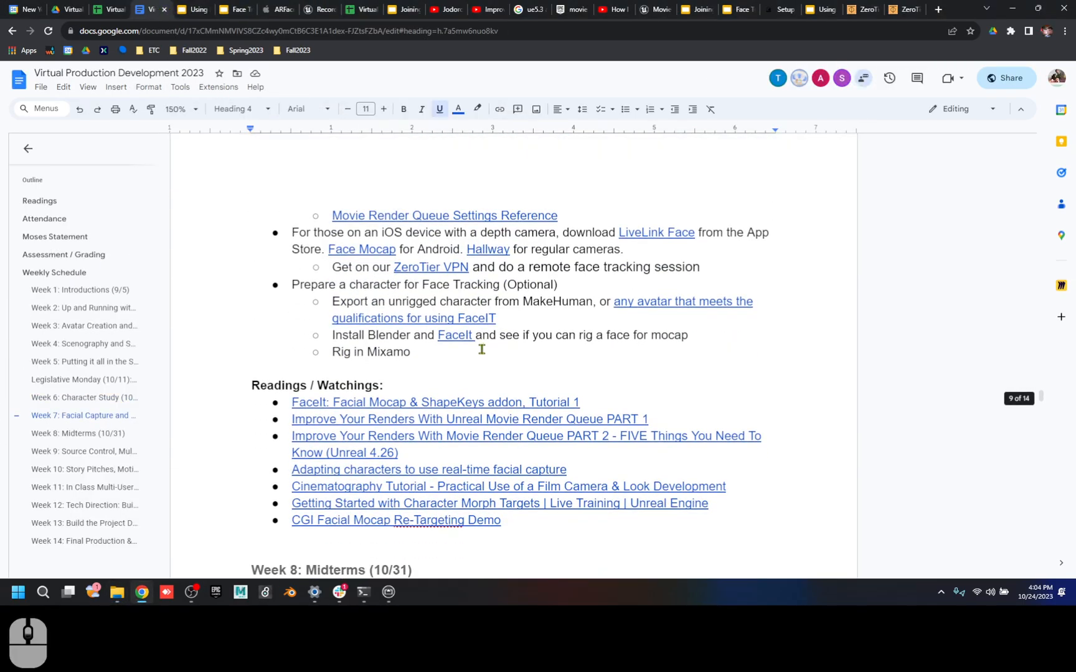
click(464, 336)
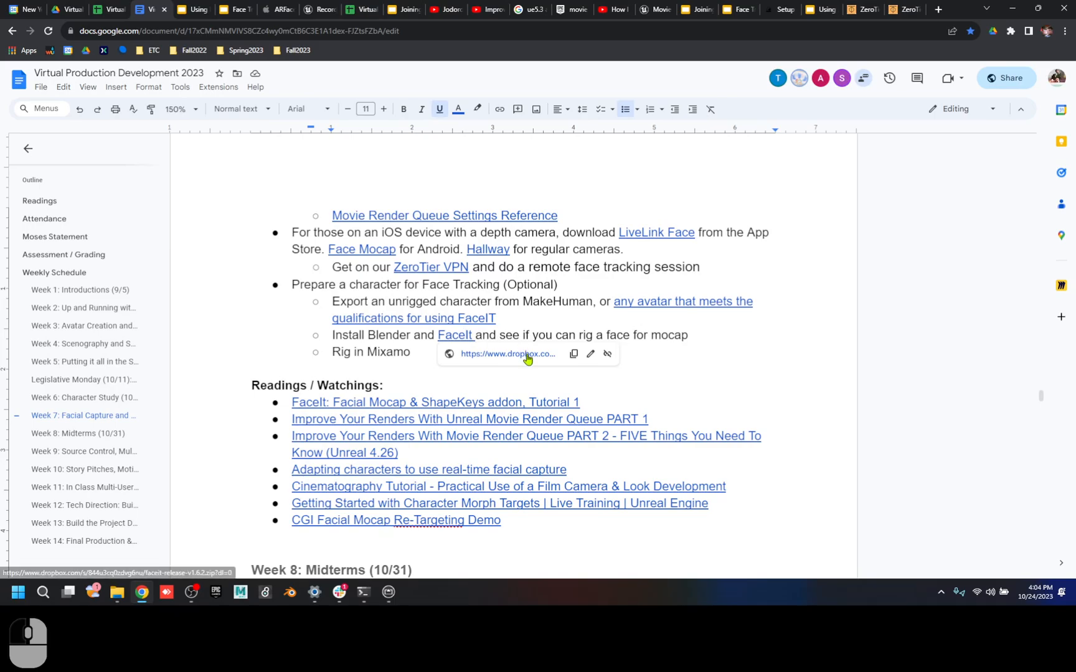
click(527, 354)
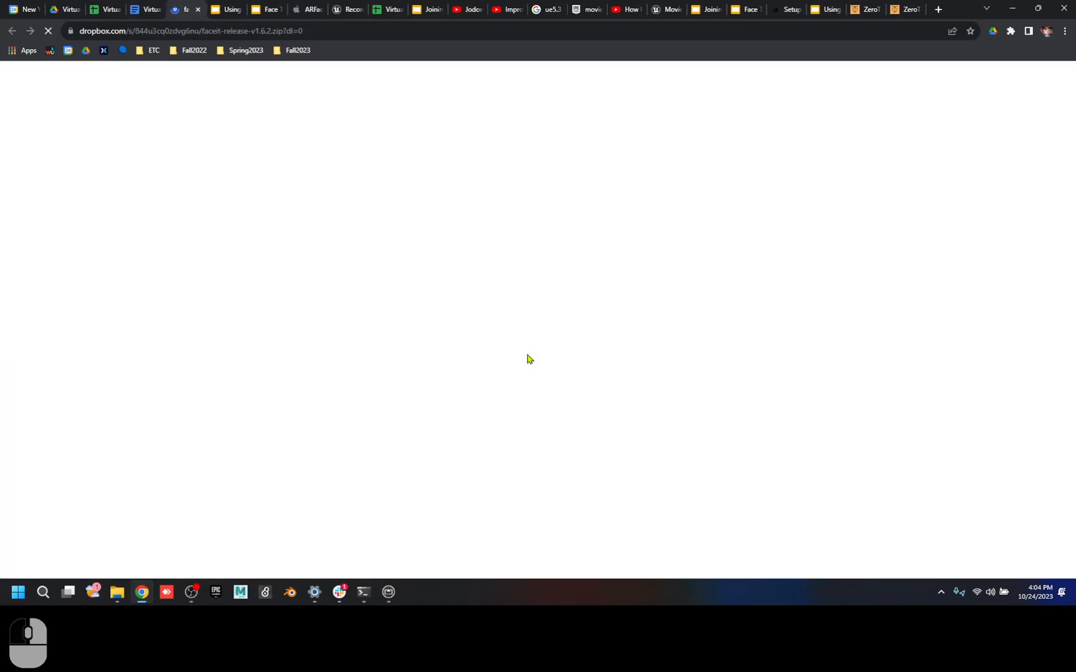
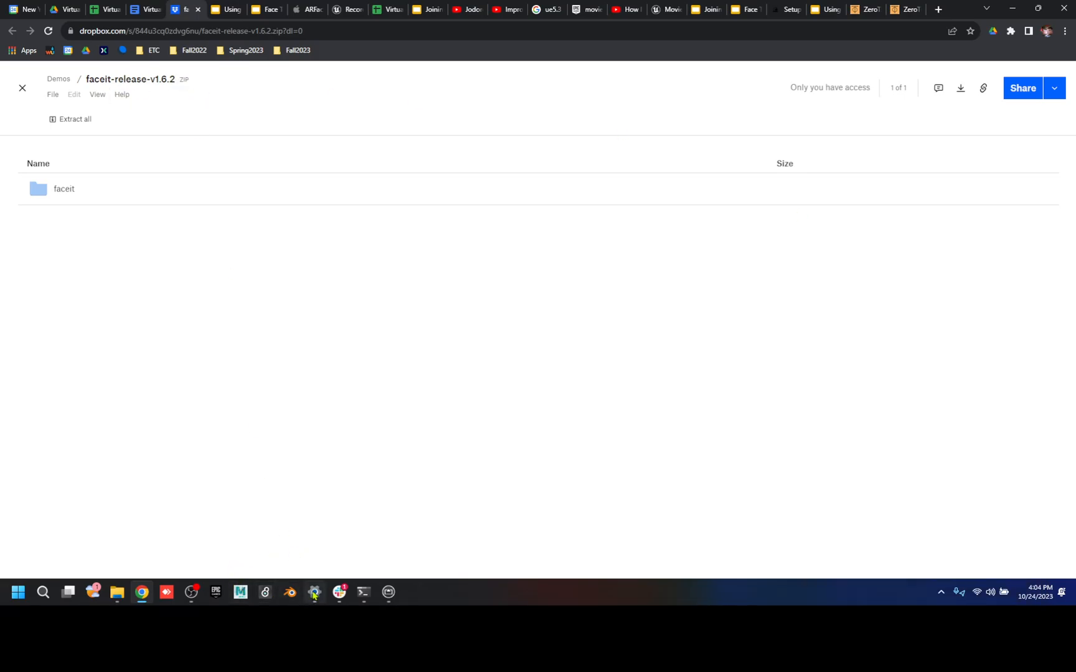
- Switch to Blender, dismiss the splash screen and reveal the 3D viewport's sidebar
click(290, 593)
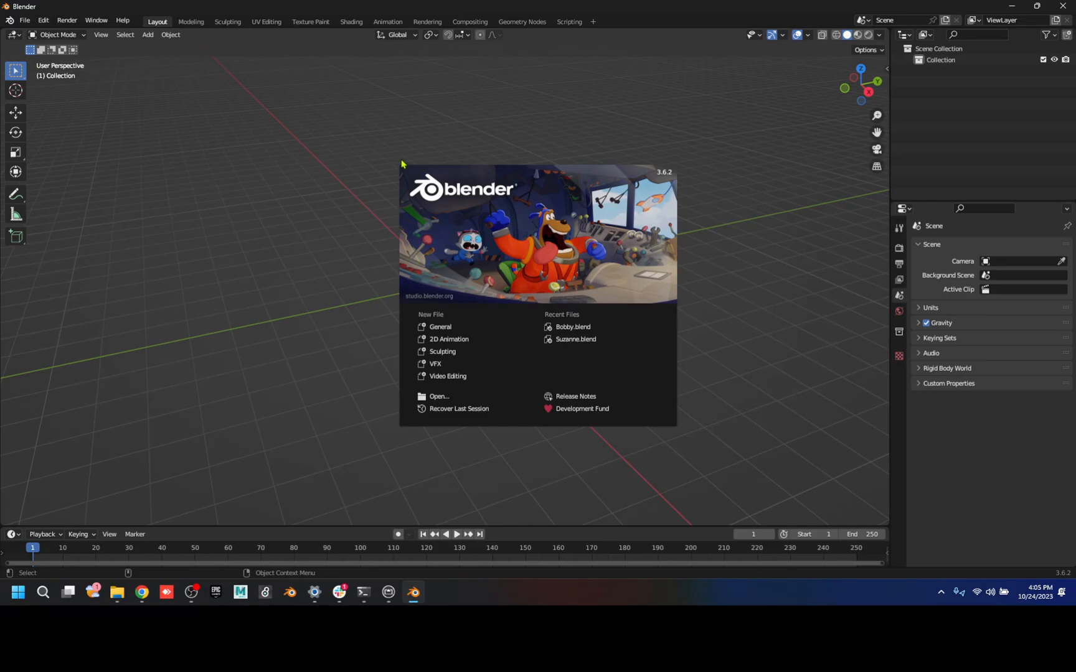
click(322, 144)
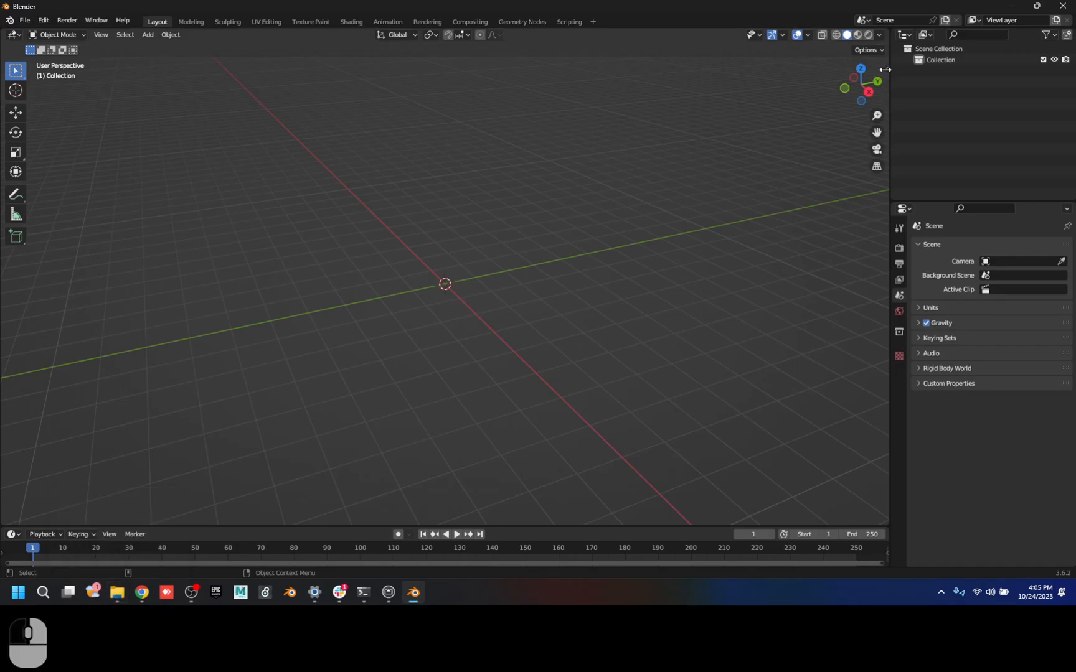
drag(885, 70, 774, 69)
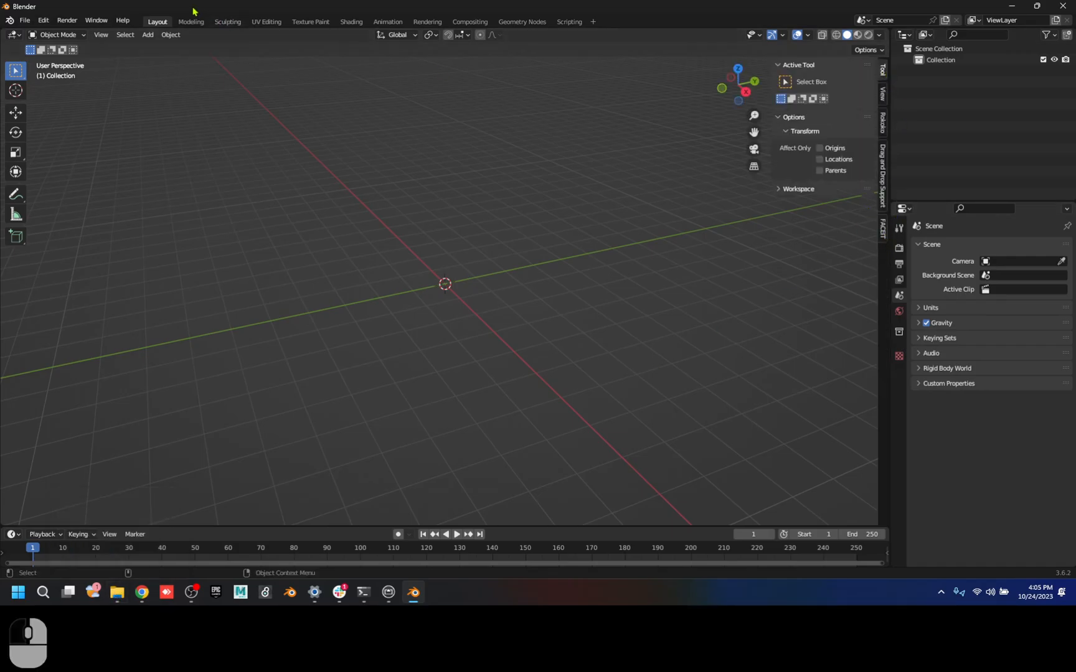
- Browse for an add-on to install, select faceit-release-v1.7.24.zip in Fall2023's Demos folder, and close the browser and preferences without installing
click(43, 20)
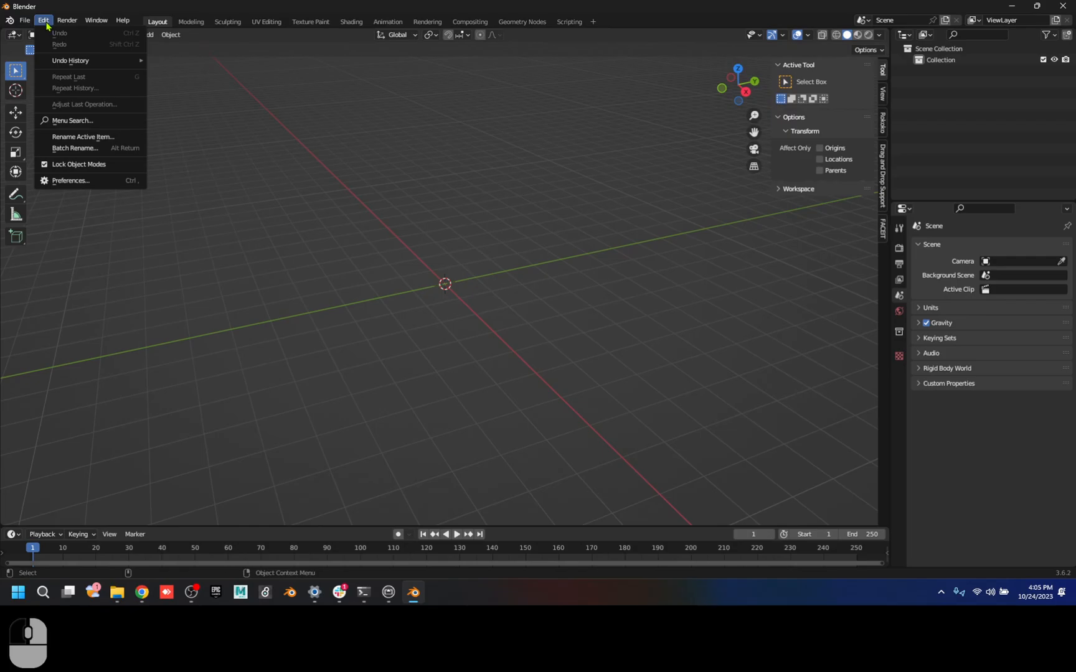
click(70, 181)
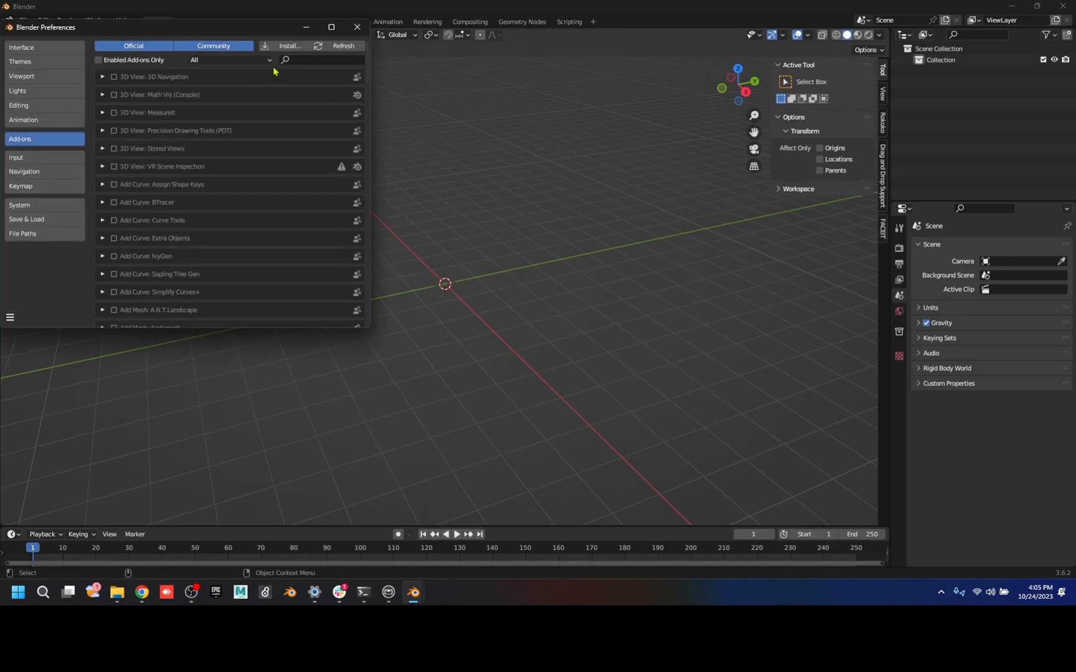
click(290, 47)
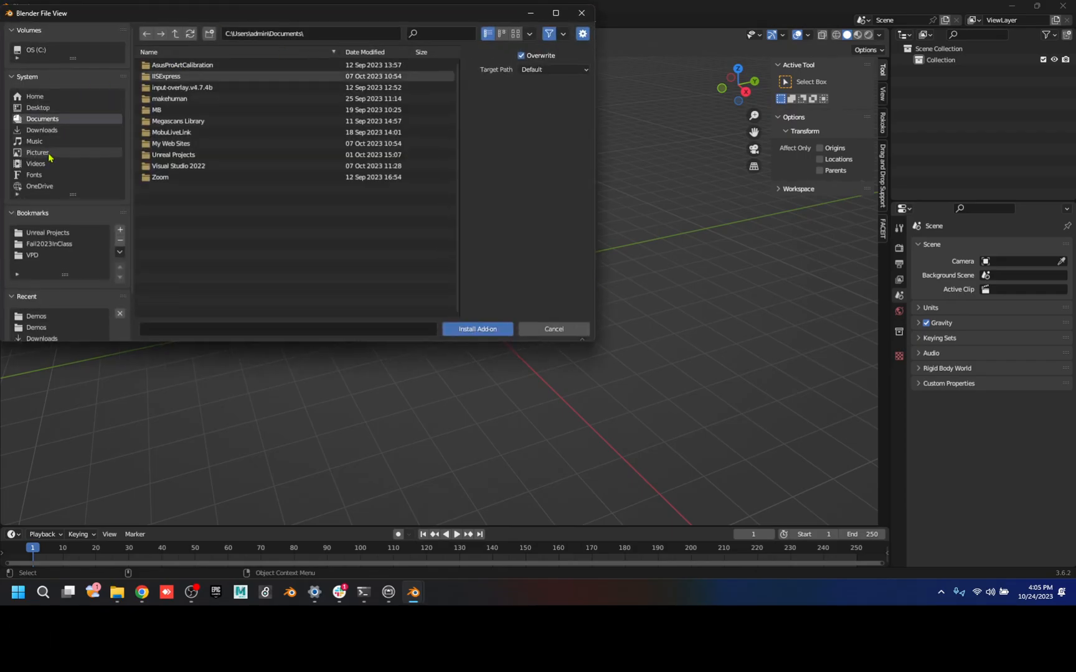
click(54, 131)
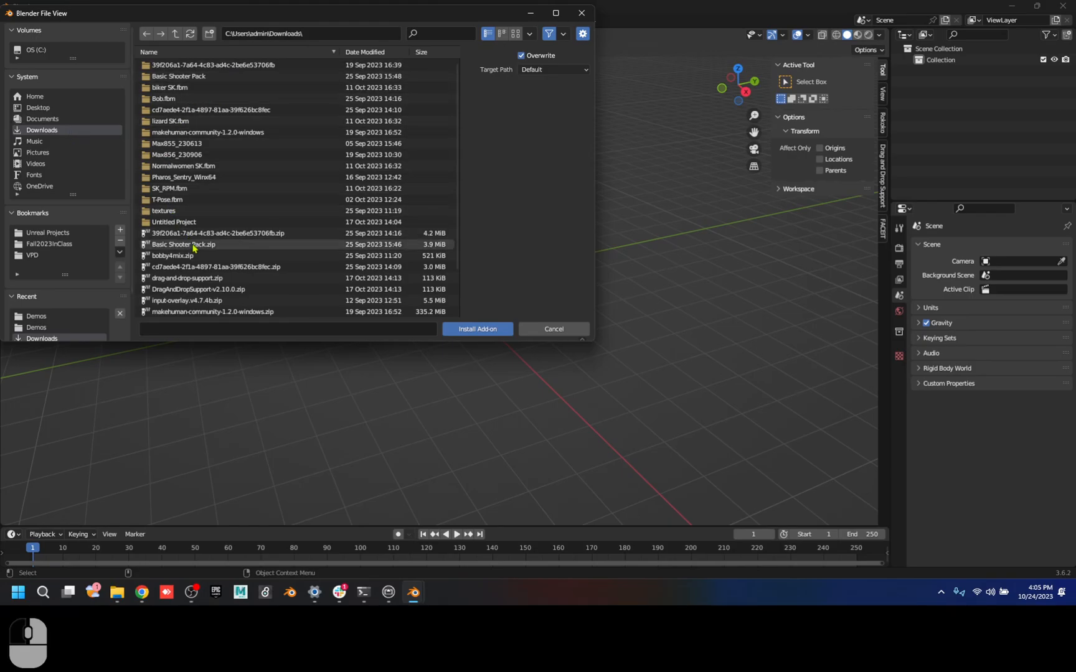
click(59, 245)
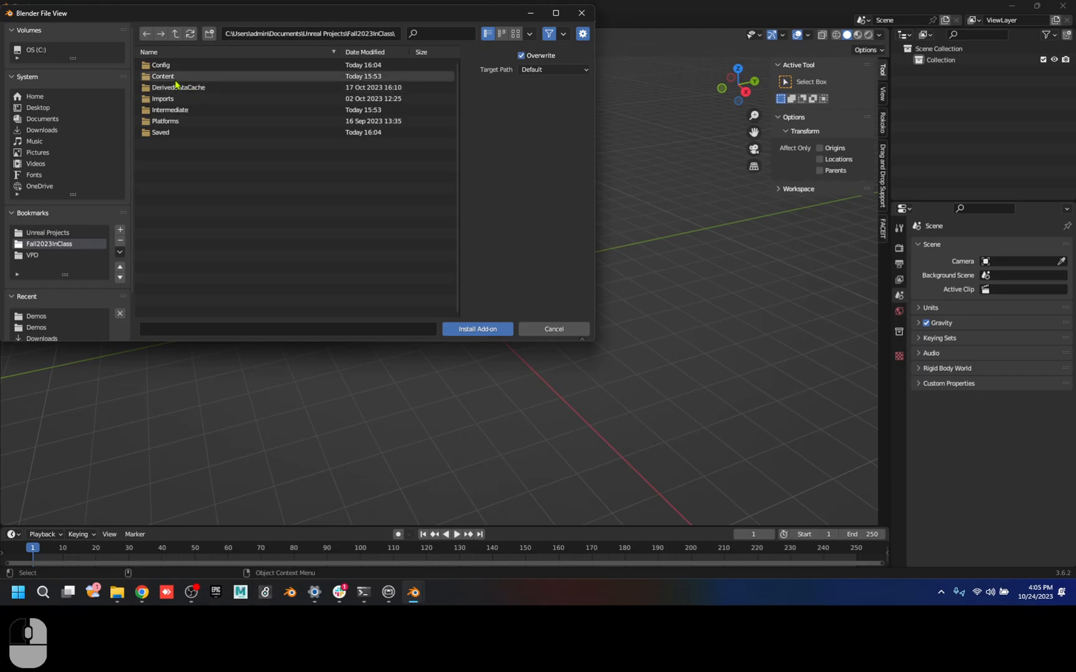
click(38, 255)
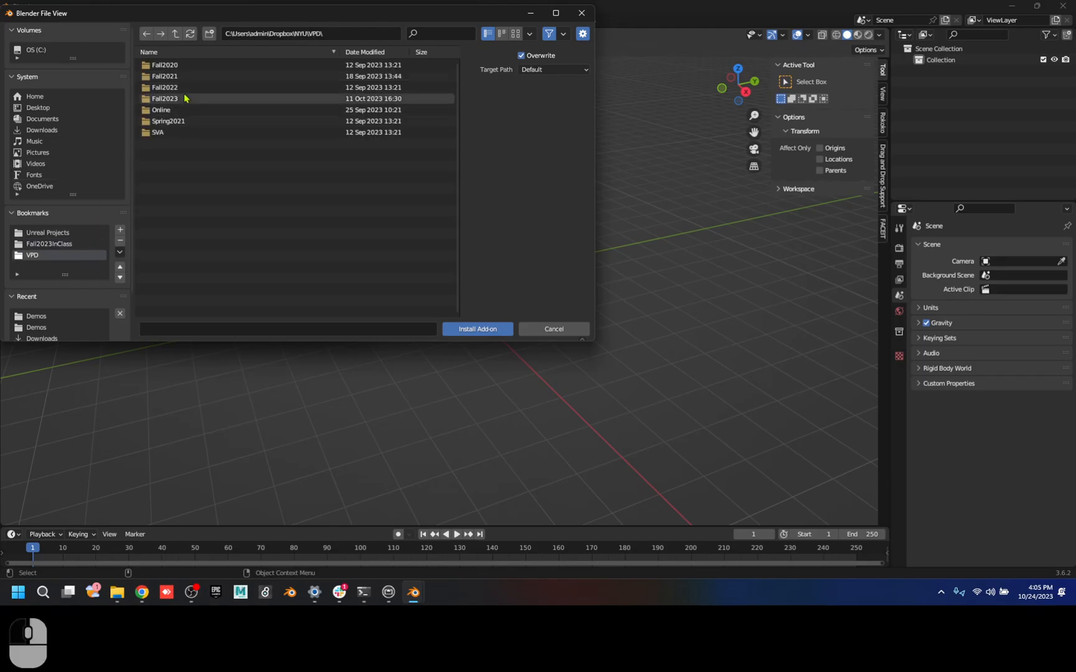
double_click(184, 98)
double_click(176, 74)
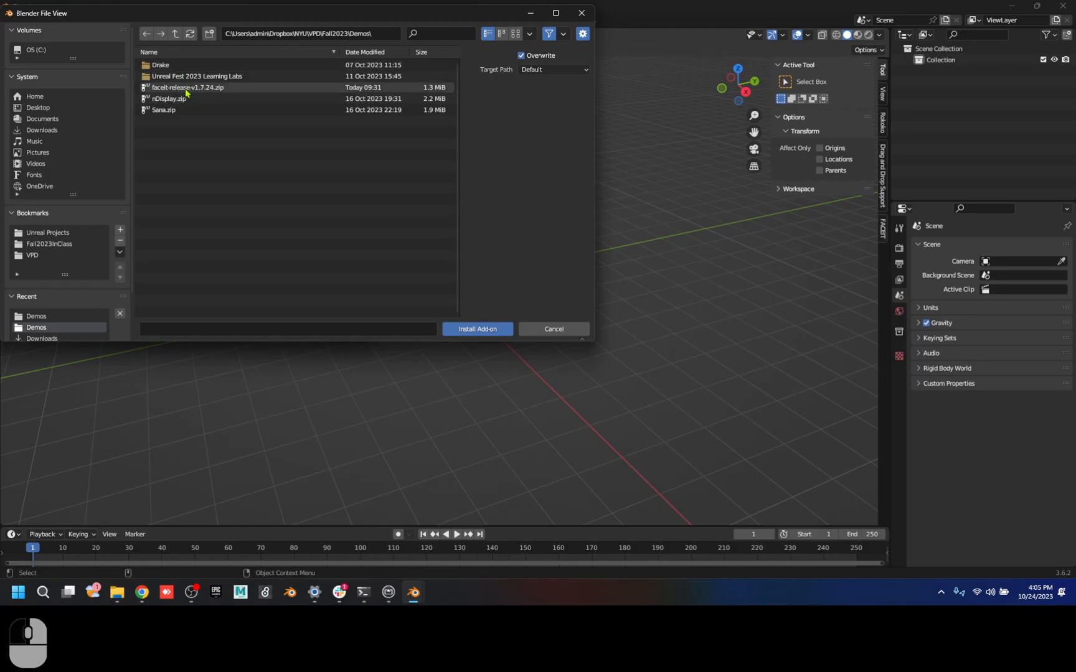
click(186, 89)
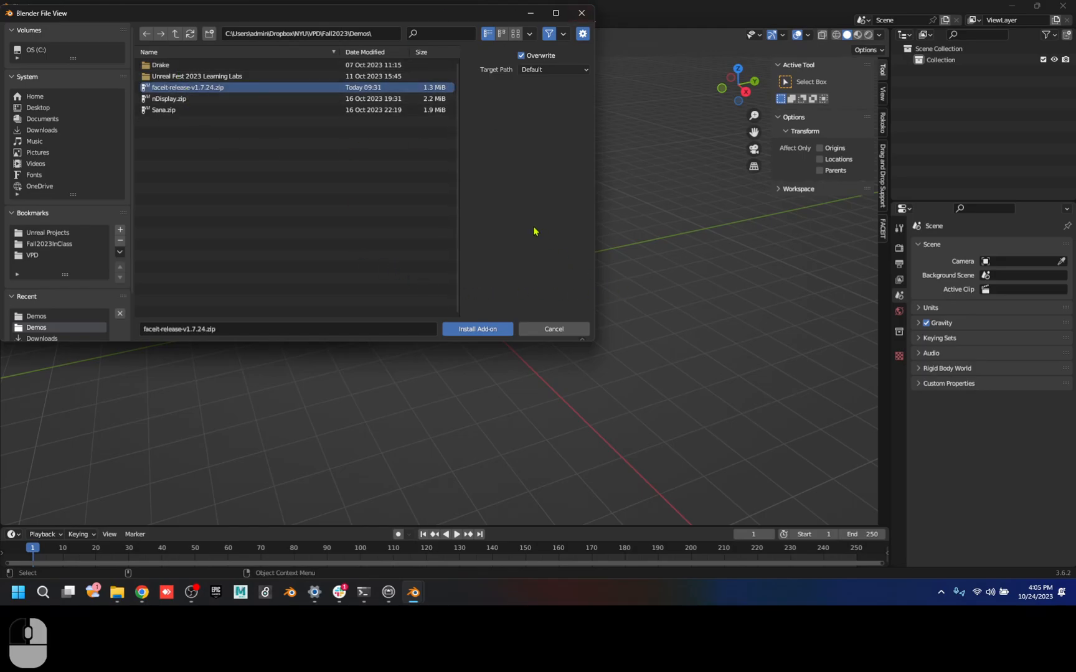
click(583, 18)
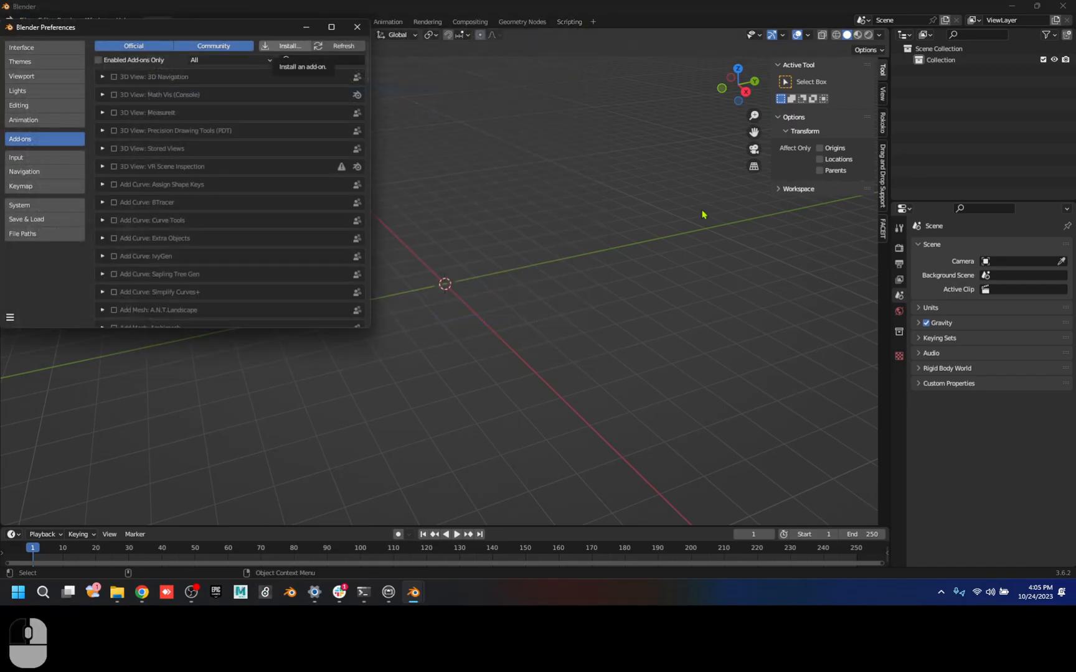
click(355, 28)
- Show the FaceIt tools in the viewport sidebar and widen it so the full workspace names fit
click(883, 230)
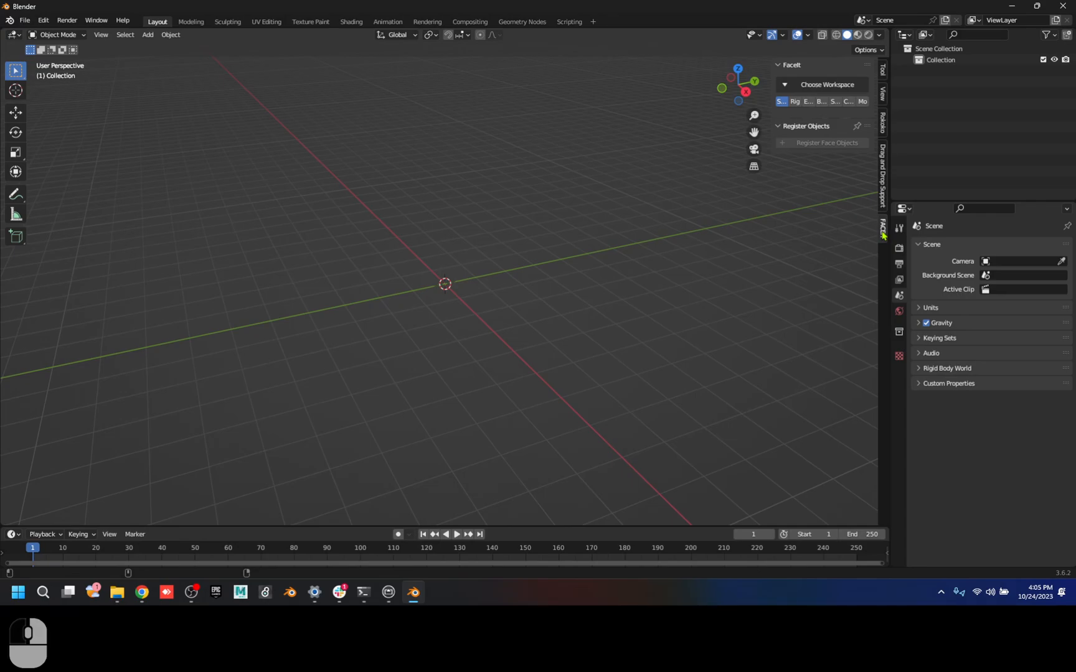
drag(773, 74, 595, 75)
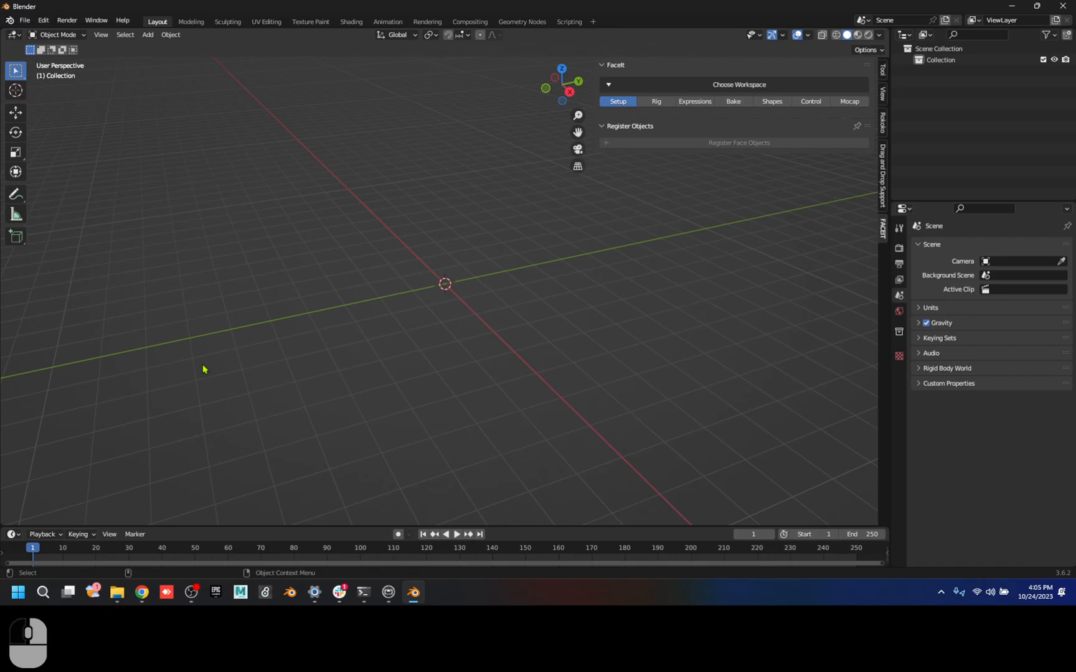
- Import the bobby FBX file from the Fall2023InClass project's Imports folder into the Blender scene
click(118, 590)
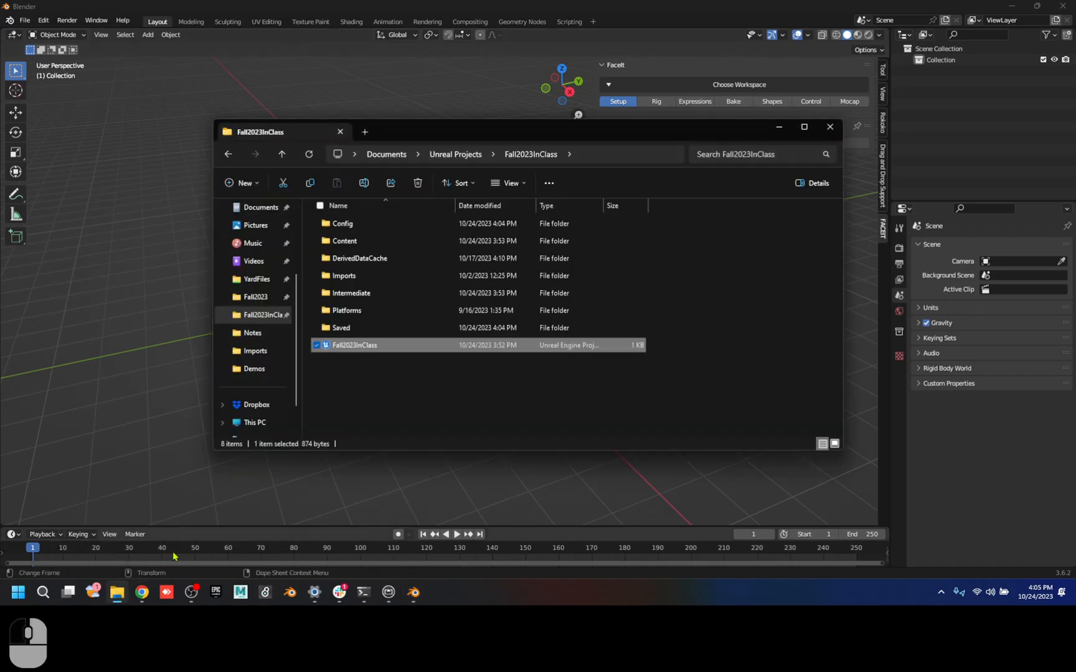
click(362, 281)
double_click(362, 280)
click(346, 242)
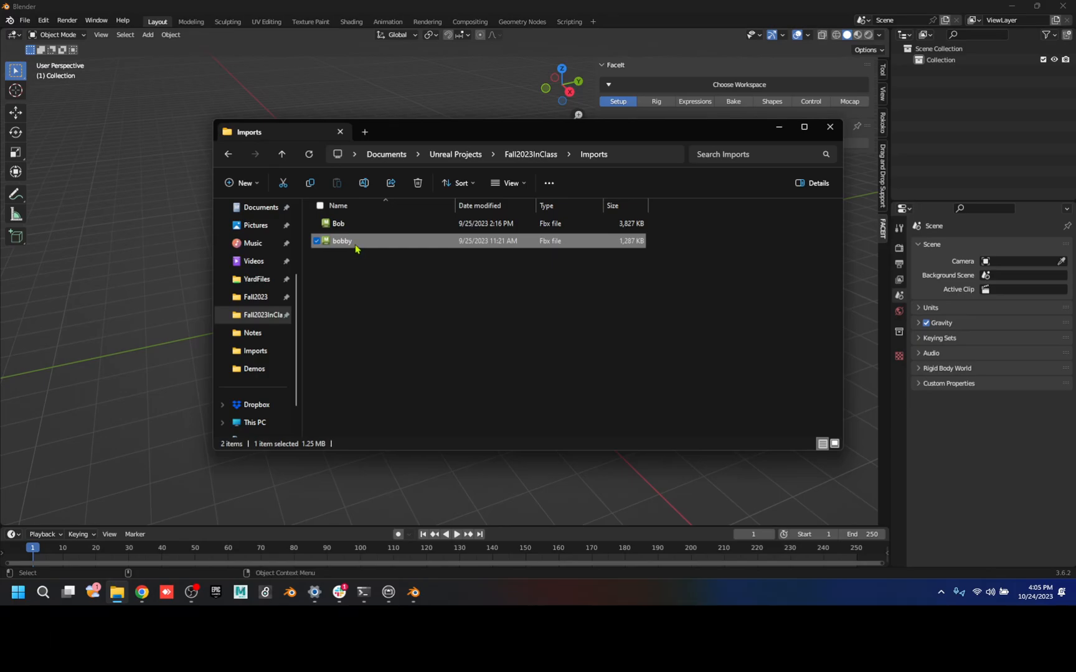
drag(352, 248, 195, 231)
click(352, 5)
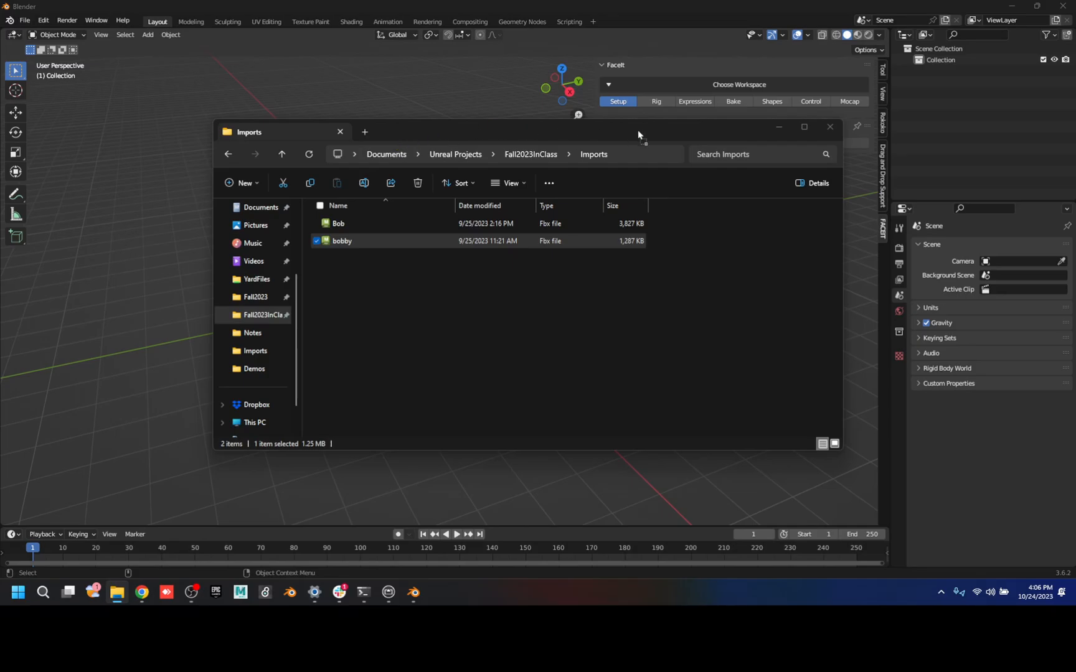
click(419, 592)
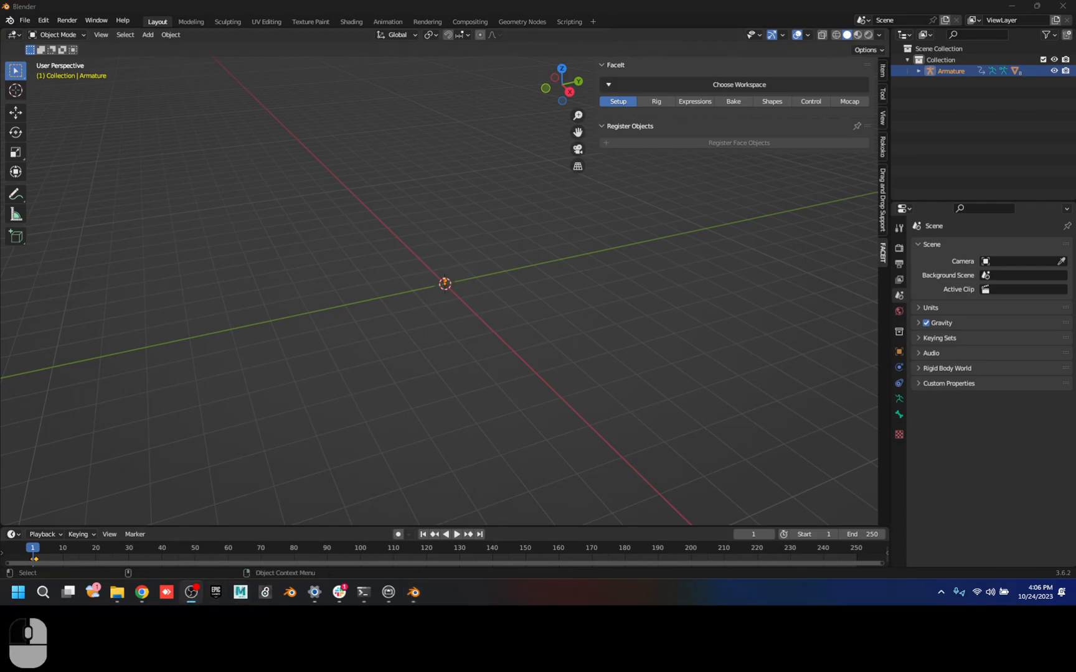
- Expand the imported character's hierarchy and hide the Armature and the male_casualsuit02.obj clothing in the viewport
key(f)
click(446, 284)
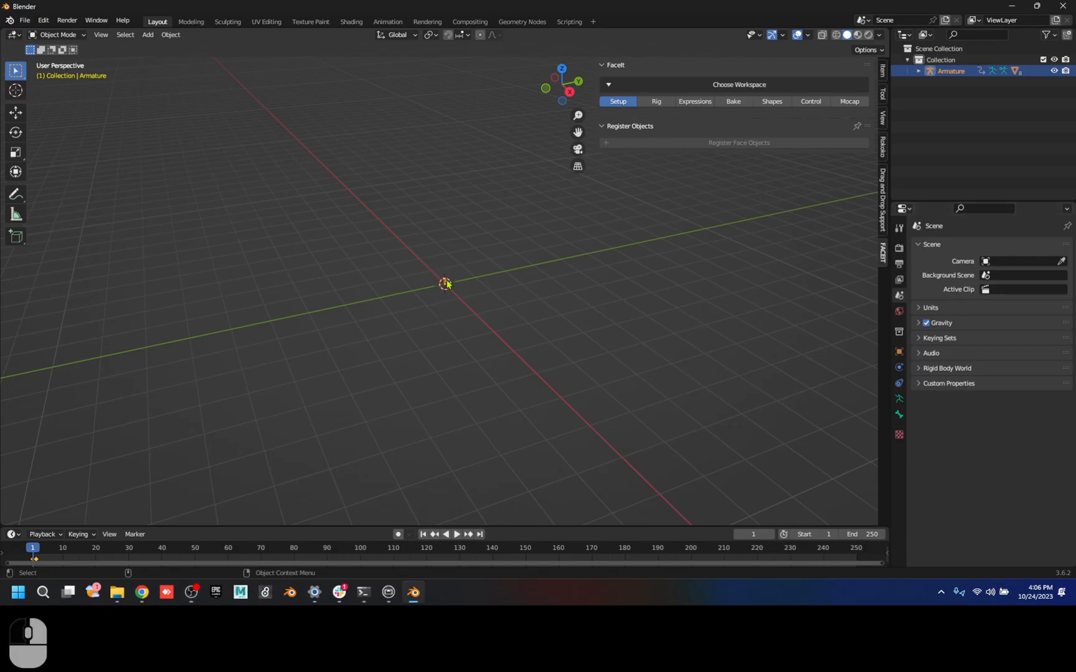
key(f)
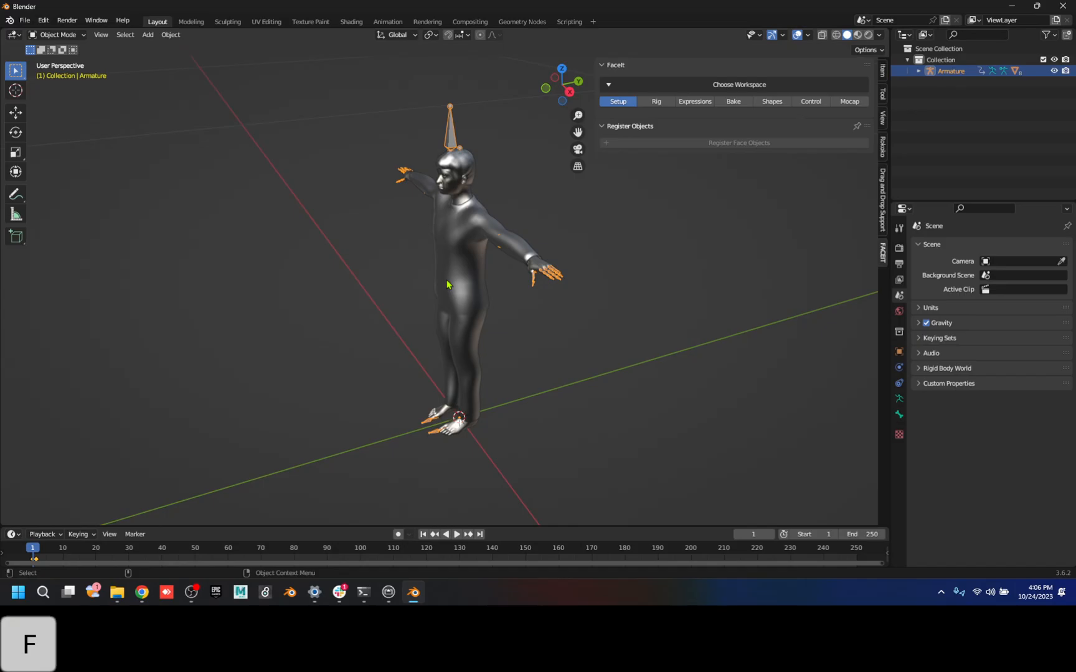
alt+middle_drag(446, 284, 548, 367)
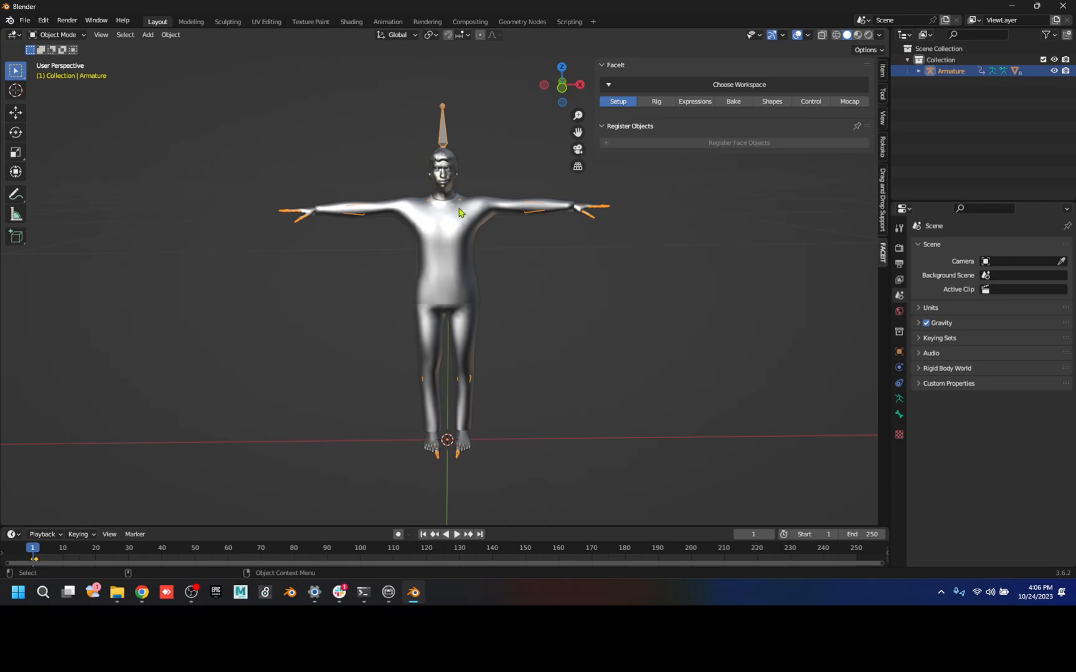
click(918, 72)
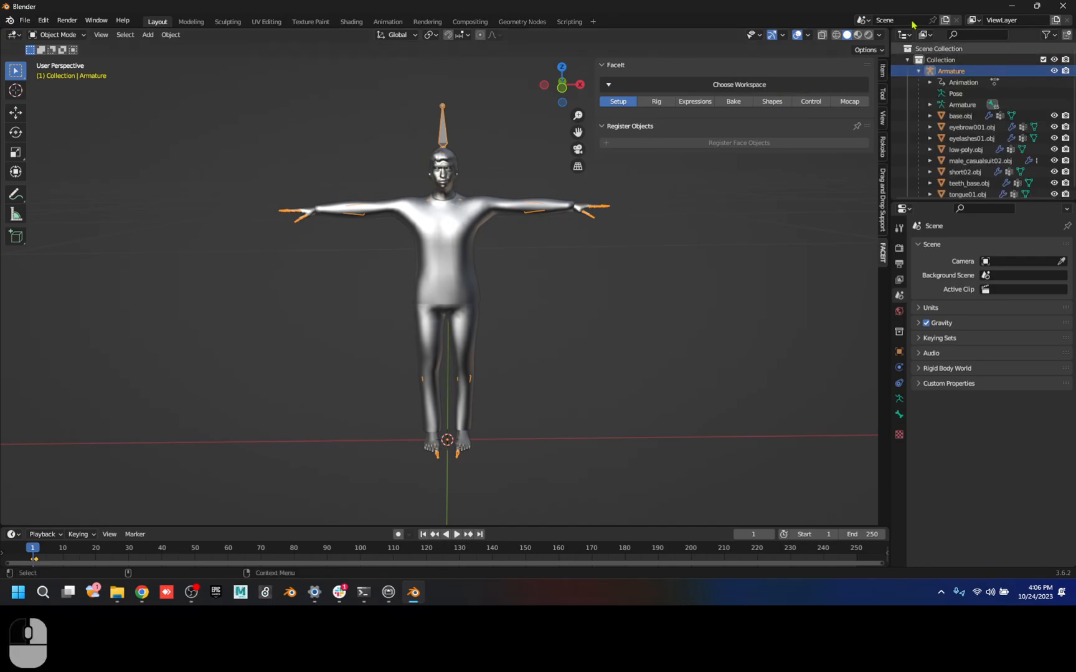
click(1054, 71)
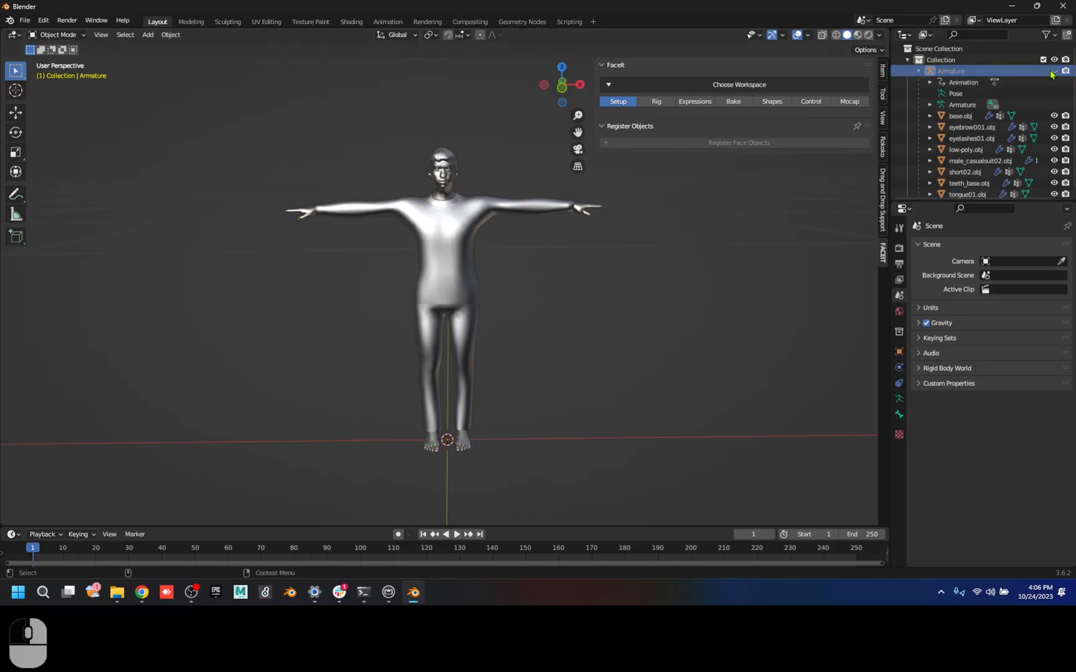
click(1054, 161)
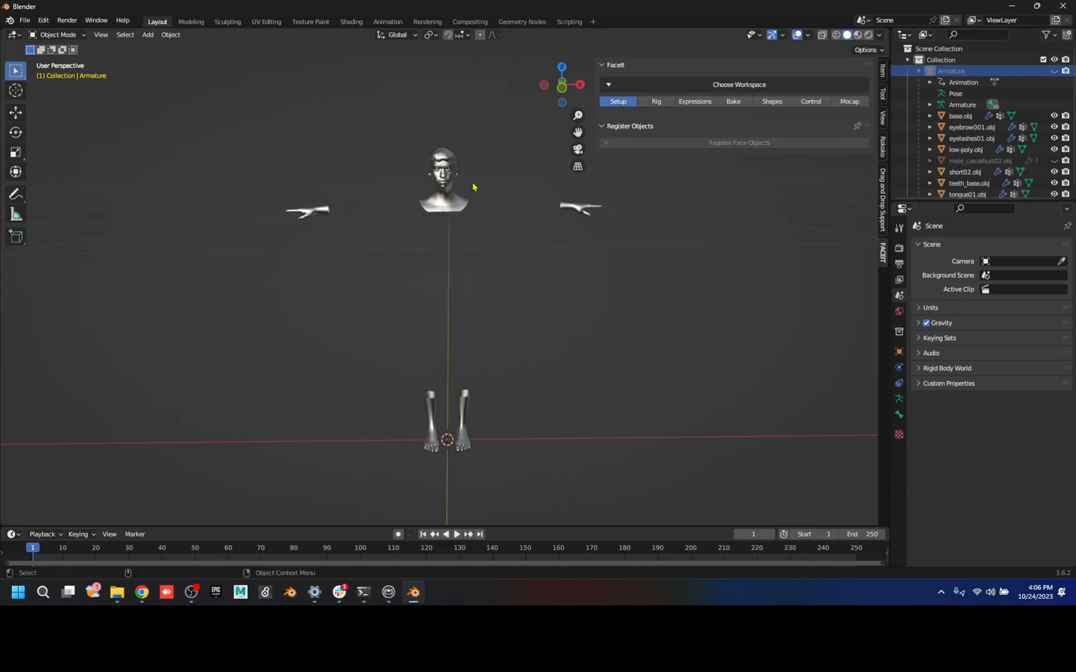
scroll(473, 187, up, 3)
scroll(476, 193, up, 1)
alt+middle_drag(485, 210, 492, 401)
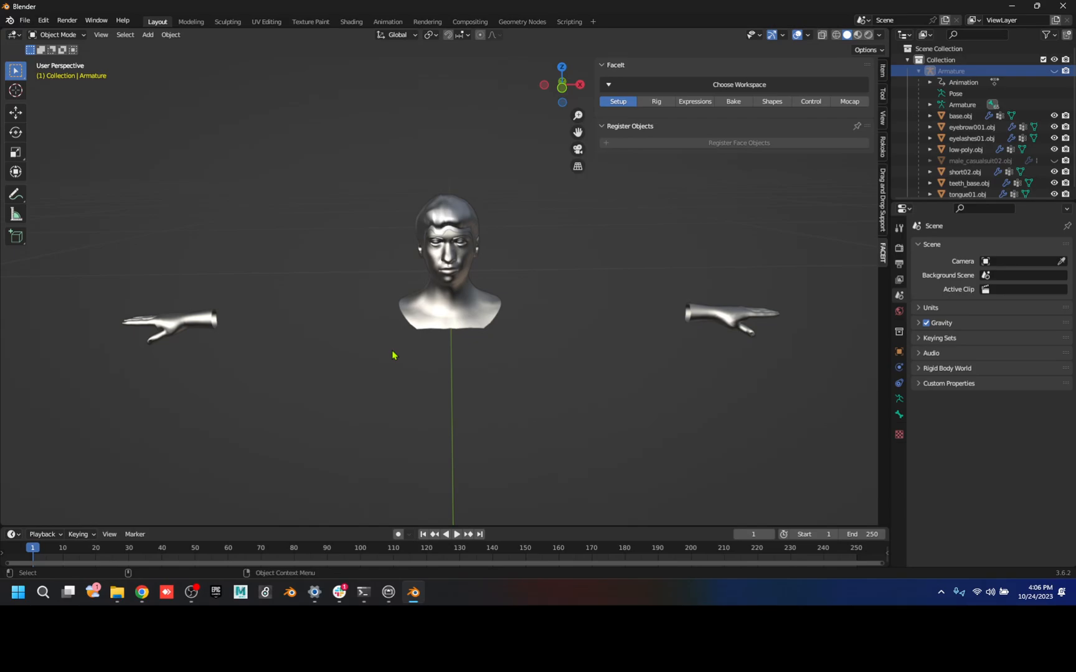
- Select the base.obj mesh and switch it to Edit Mode with face selection
scroll(395, 355, up, 4)
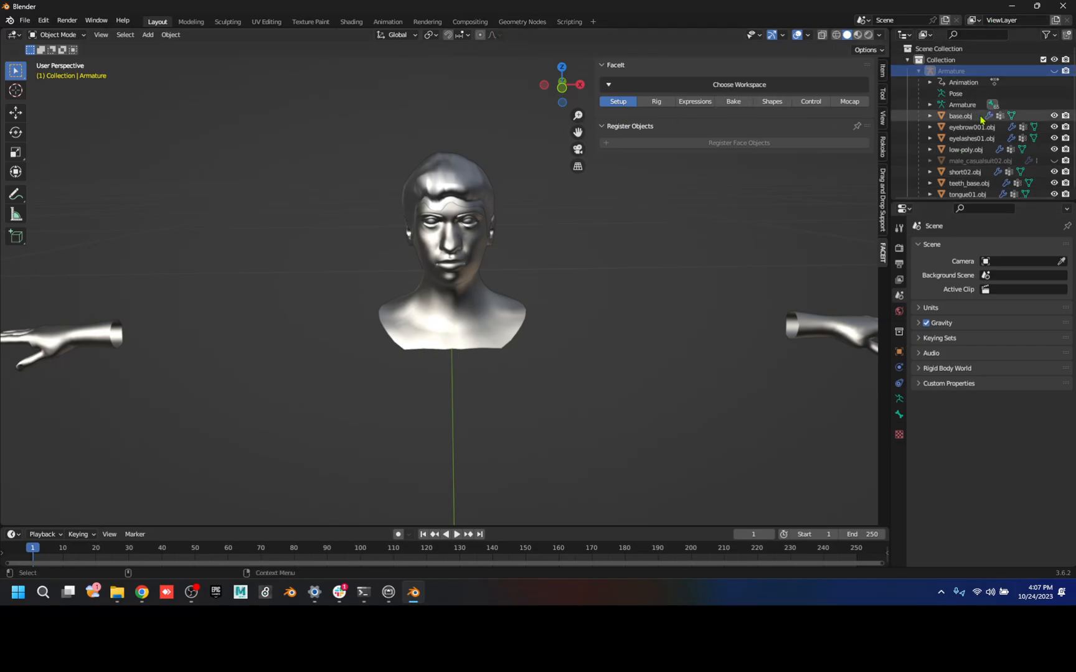
click(962, 116)
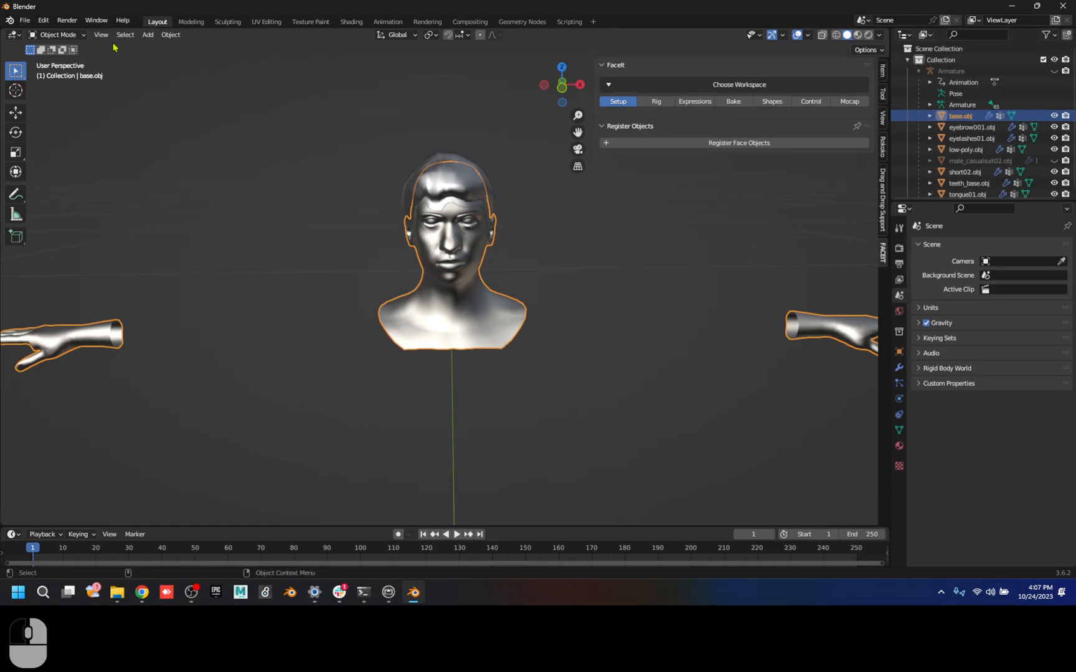
click(57, 35)
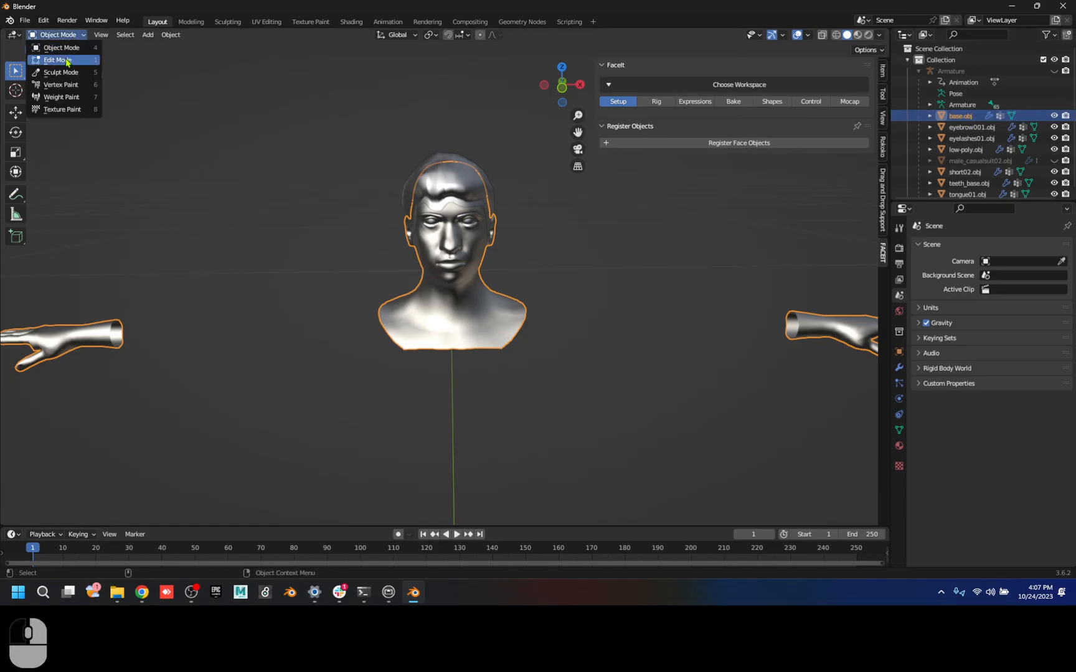
click(65, 58)
click(490, 414)
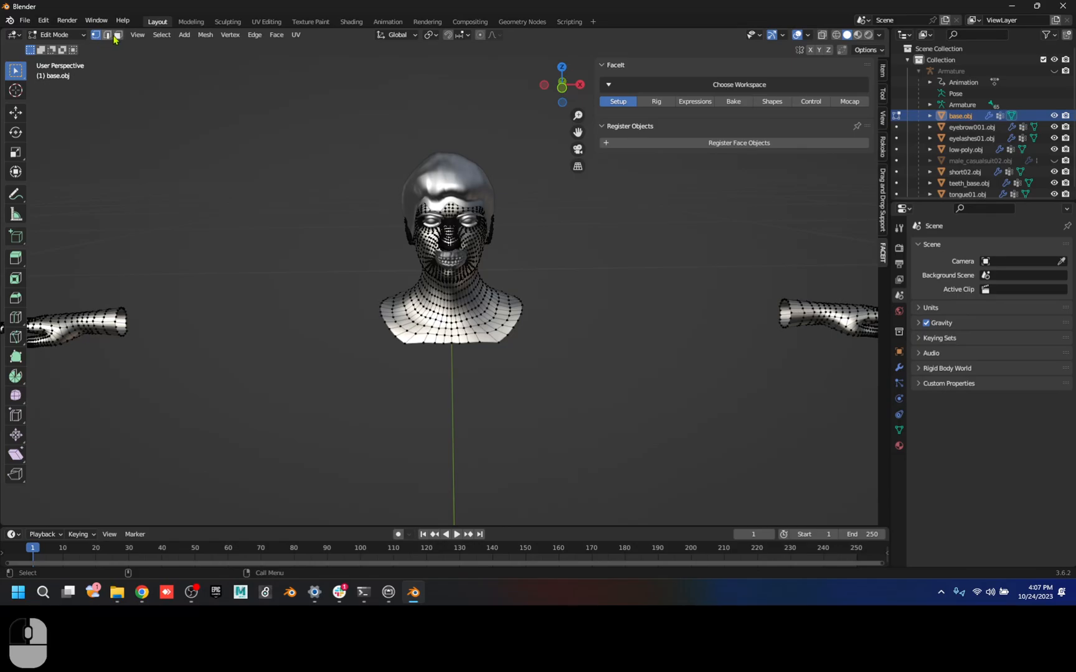
click(118, 35)
- Select a face on the chest and grow the selection until it covers the whole connected head and bust
click(464, 317)
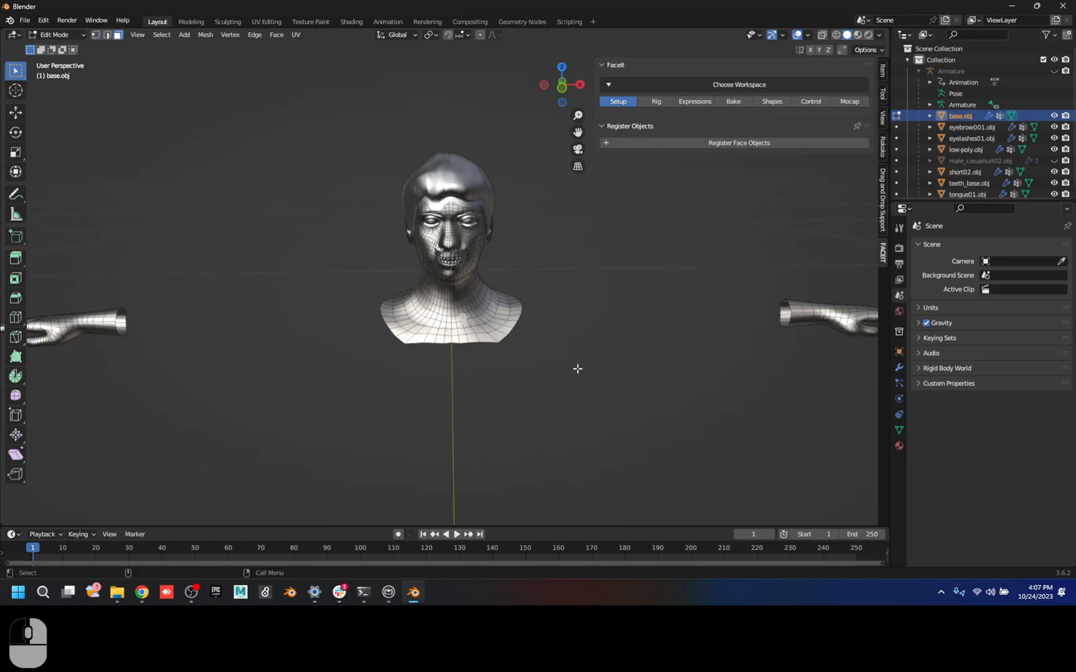
key(Up)
key(Up)
key(Up)
key(Up)
key(Up)
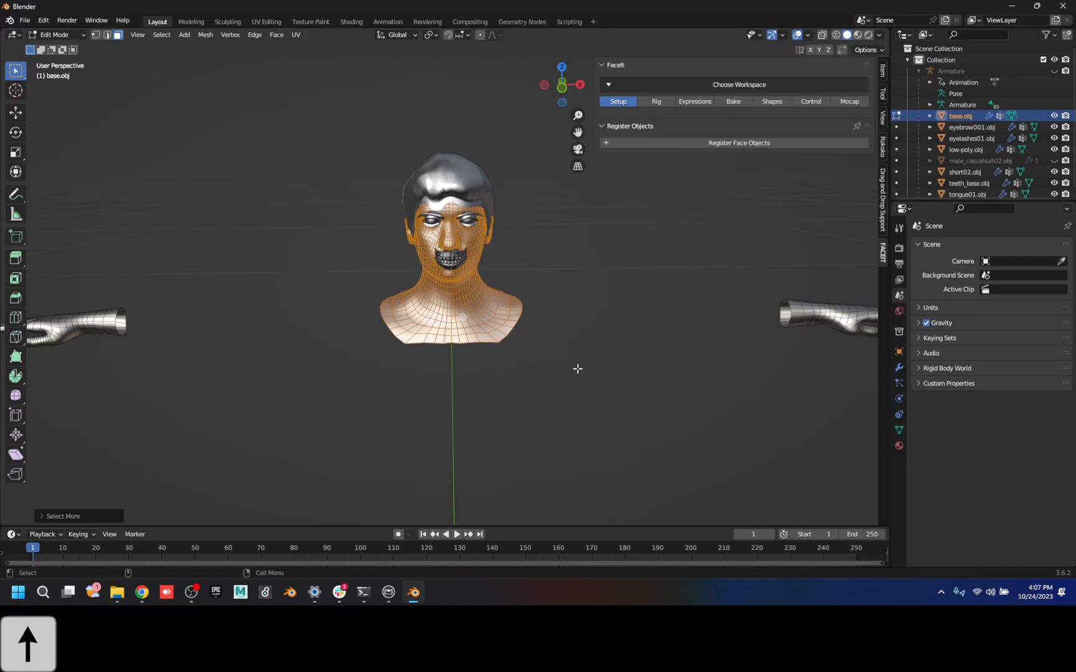
key(Up)
key(Up)
scroll(502, 237, up, 5)
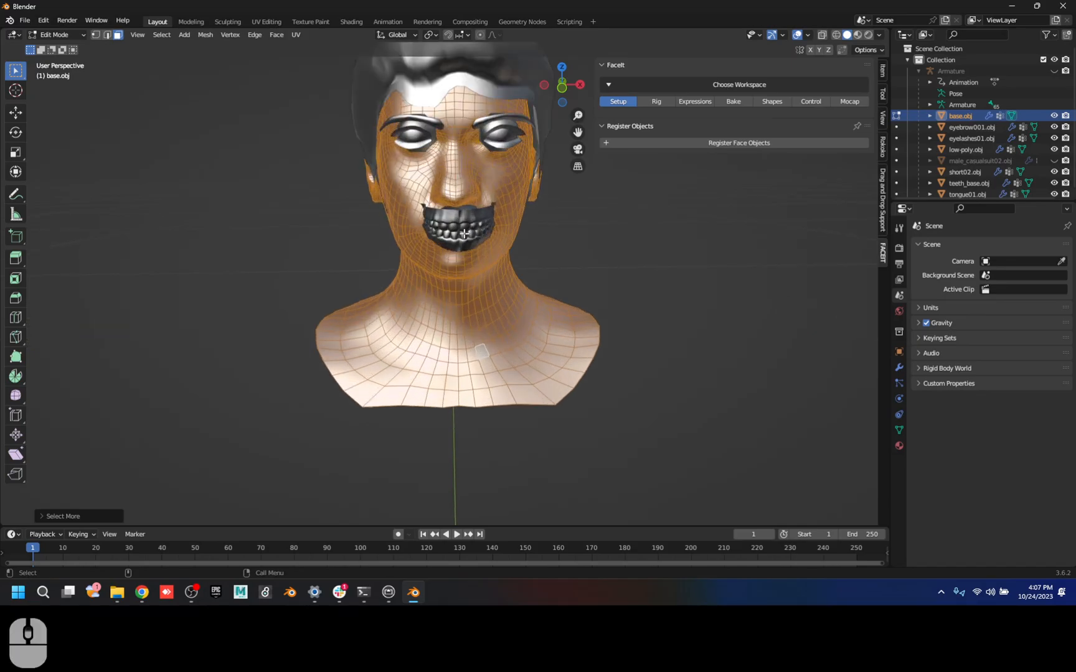
scroll(506, 192, down, 5)
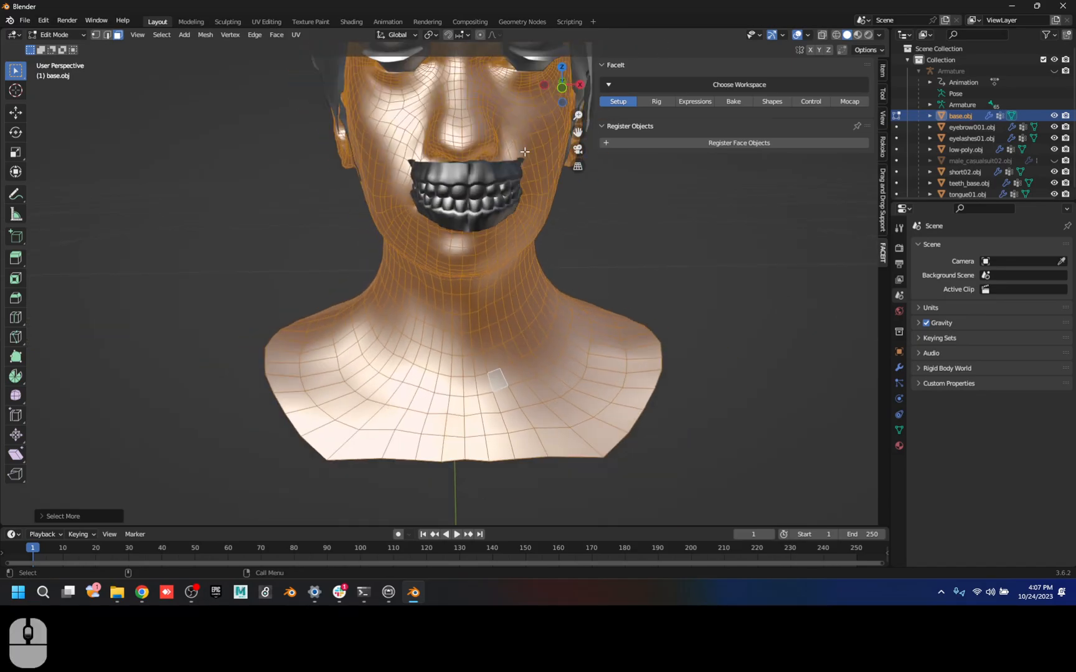
- Separate the selected head and bust faces from base.obj into their own object
right_click(416, 328)
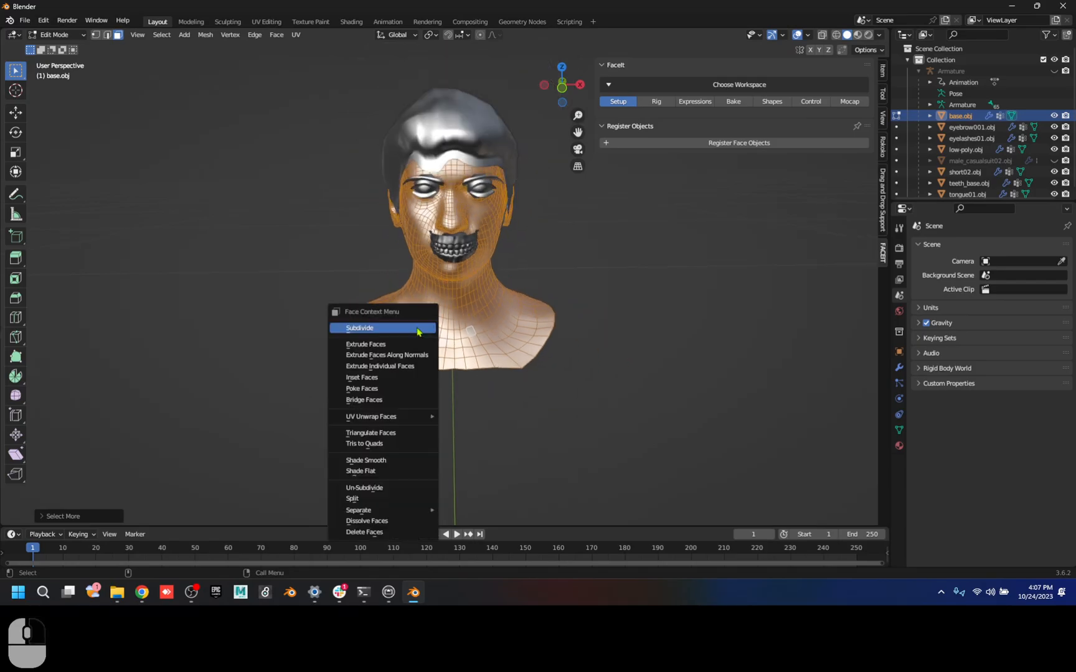
mouse_move(404, 510)
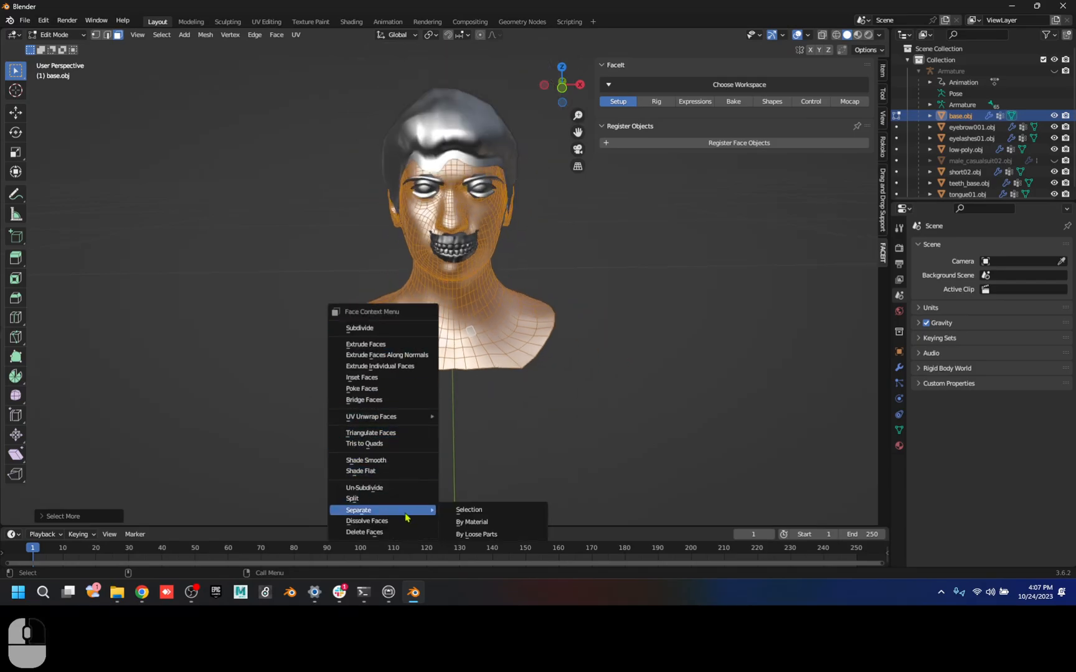
click(490, 514)
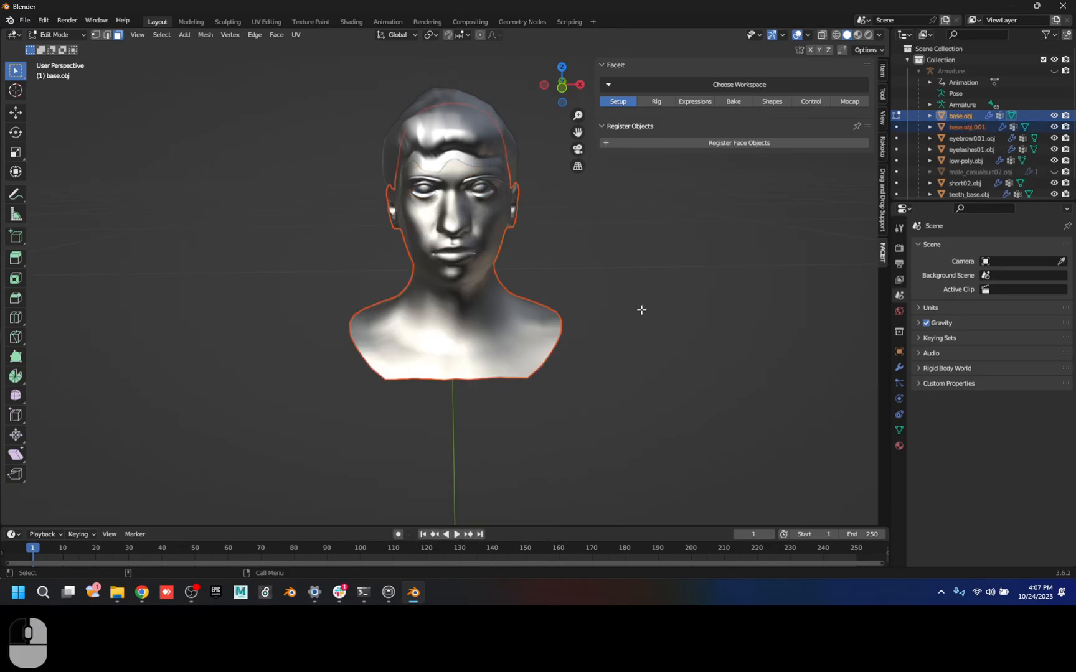
- Select base.obj.001 and base.obj in turn to check which body parts each mesh contains
click(969, 129)
click(960, 117)
scroll(774, 307, down, 8)
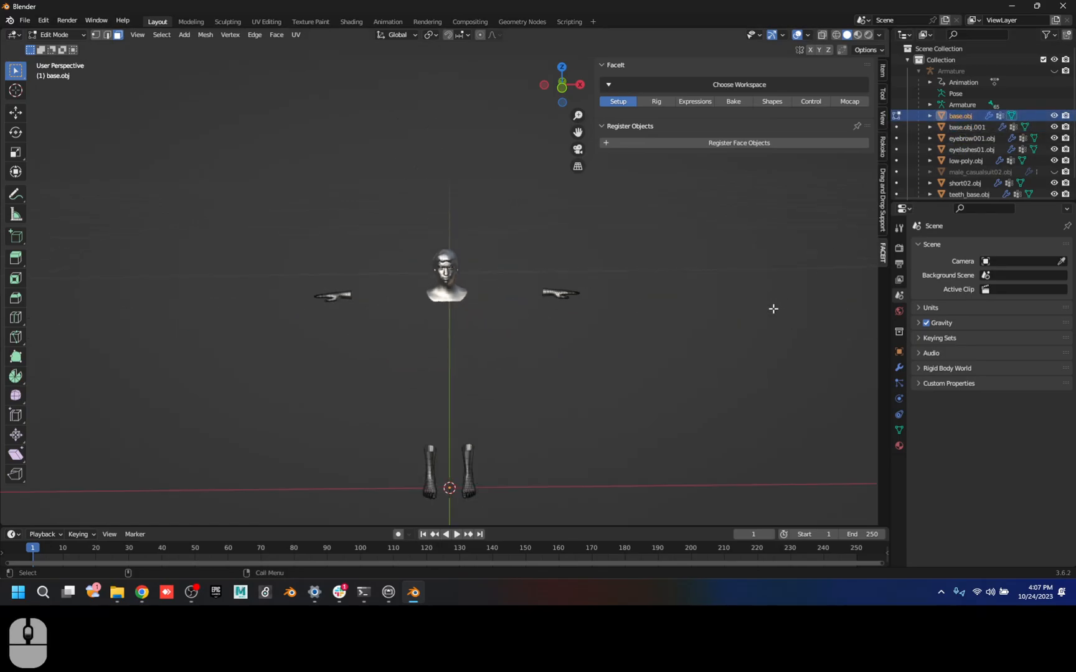
click(965, 128)
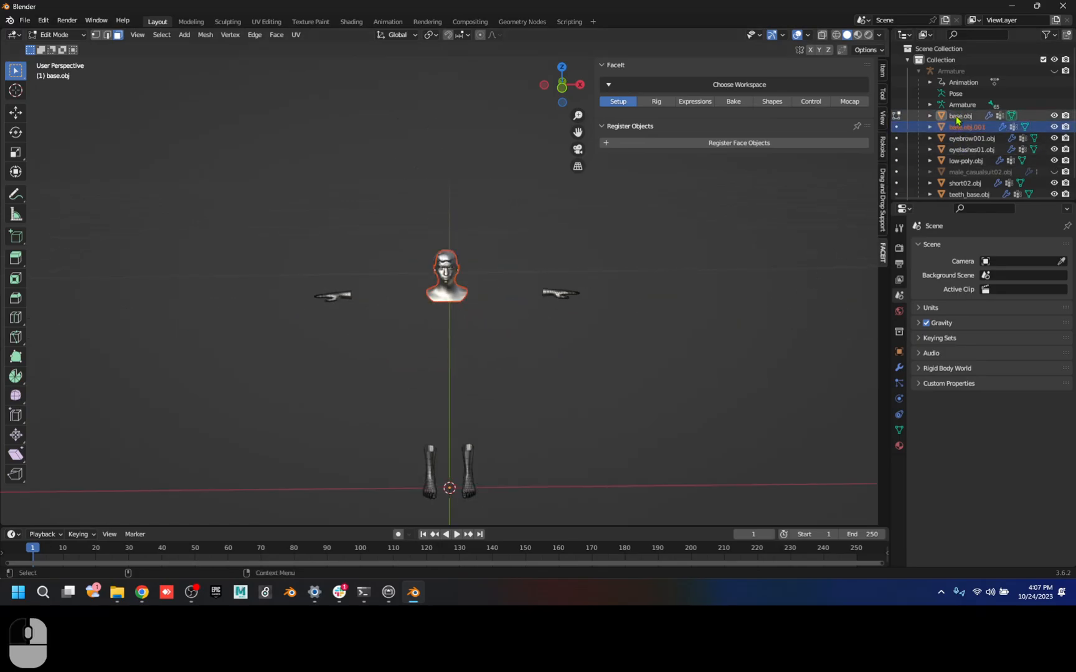
click(958, 119)
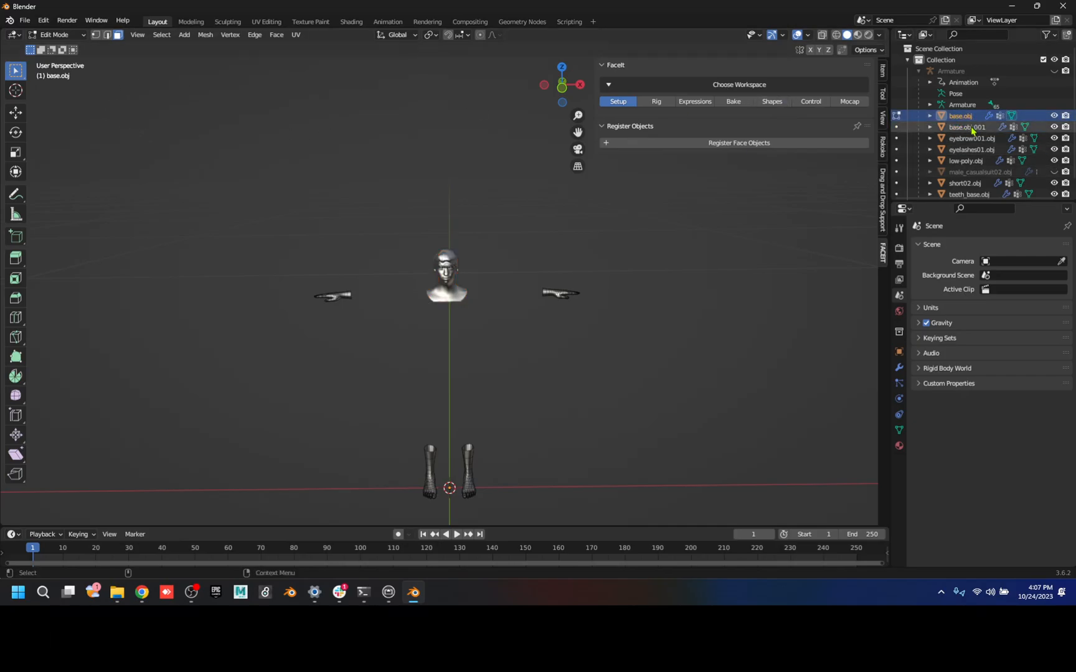
- Rename the separated base.obj.001 object to Head
click(972, 129)
right_click(972, 130)
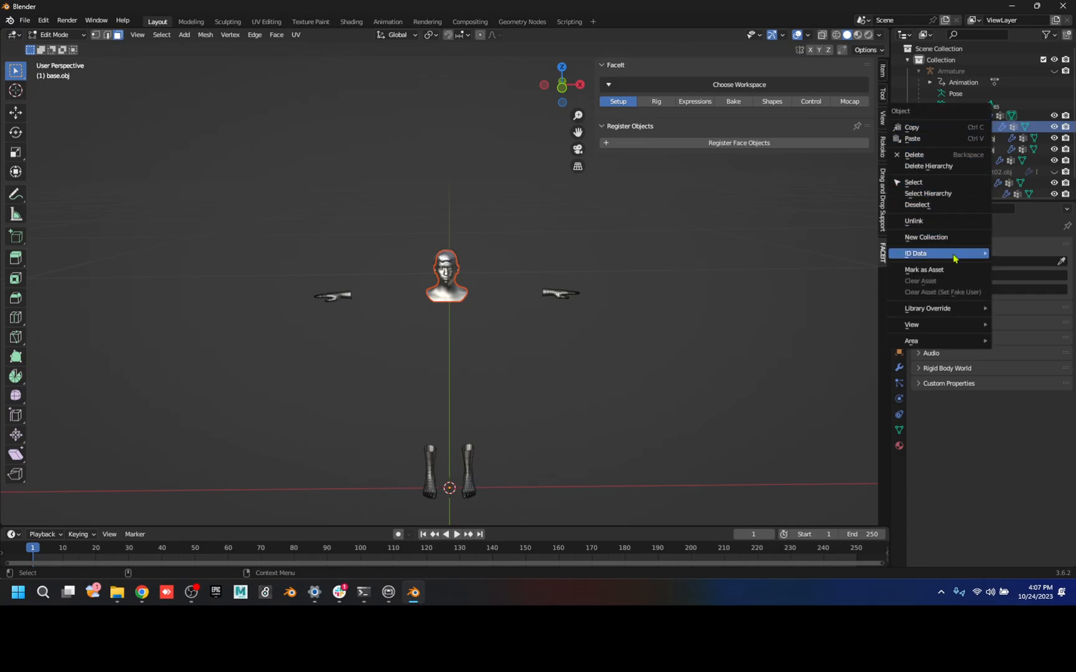
mouse_move(955, 259)
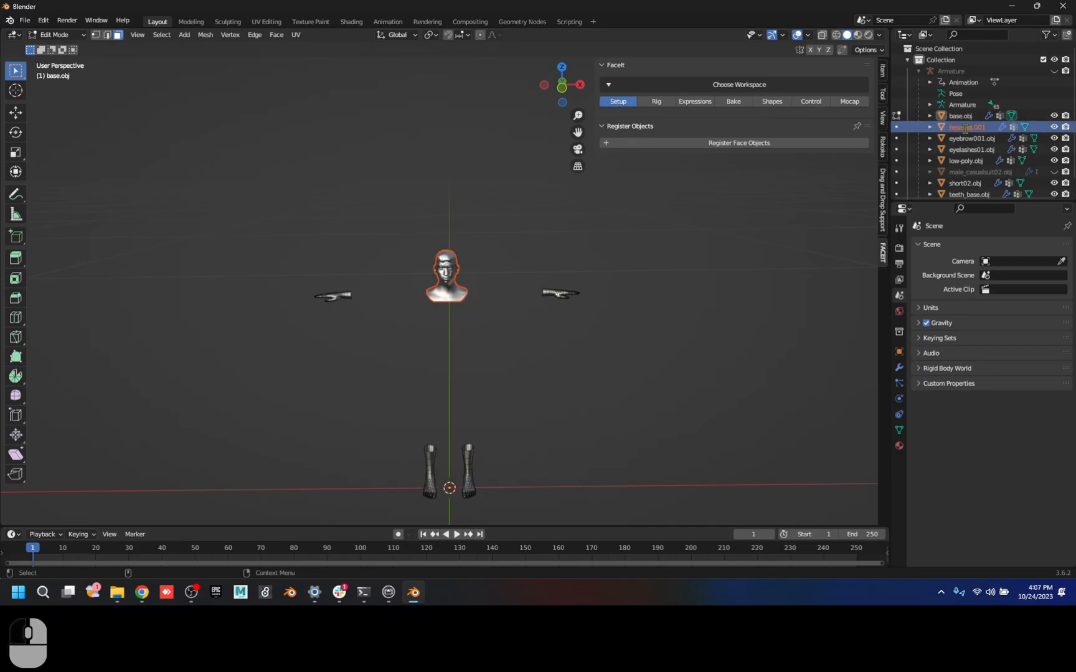
double_click(965, 129)
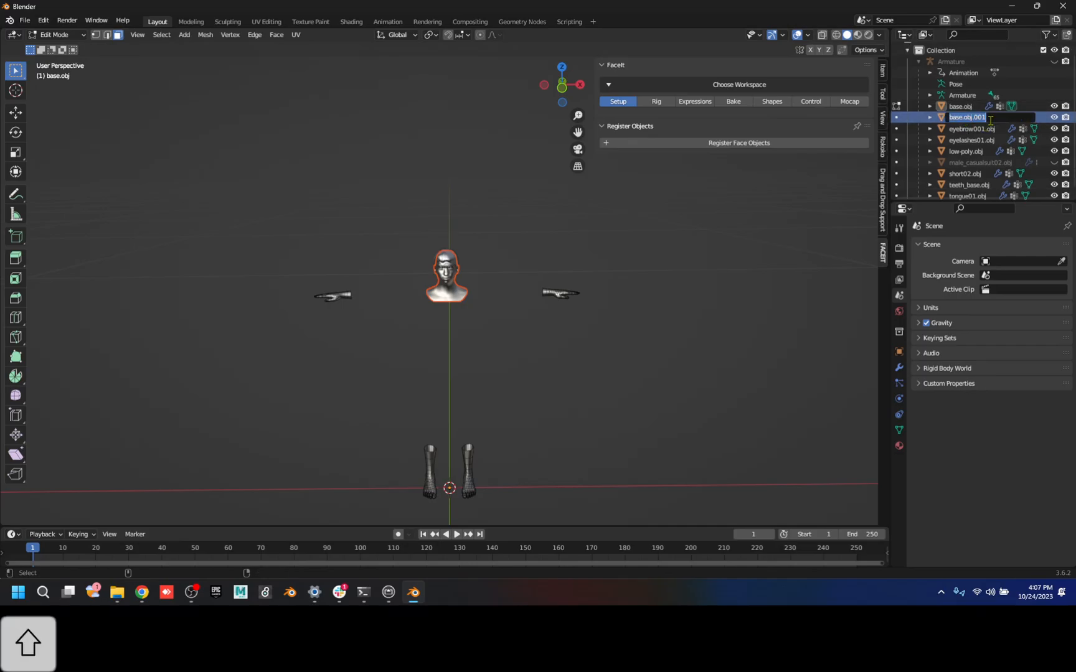
text(Head)
key(Return)
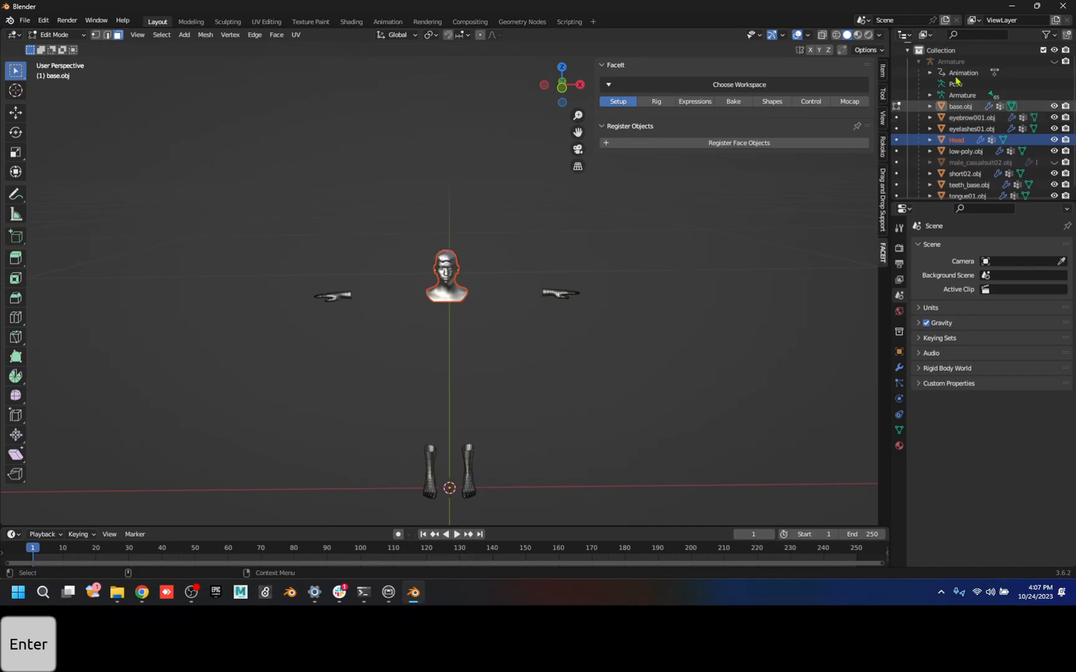
- Rename the remaining base.obj object with the hands and feet to Body
click(965, 106)
double_click(965, 106)
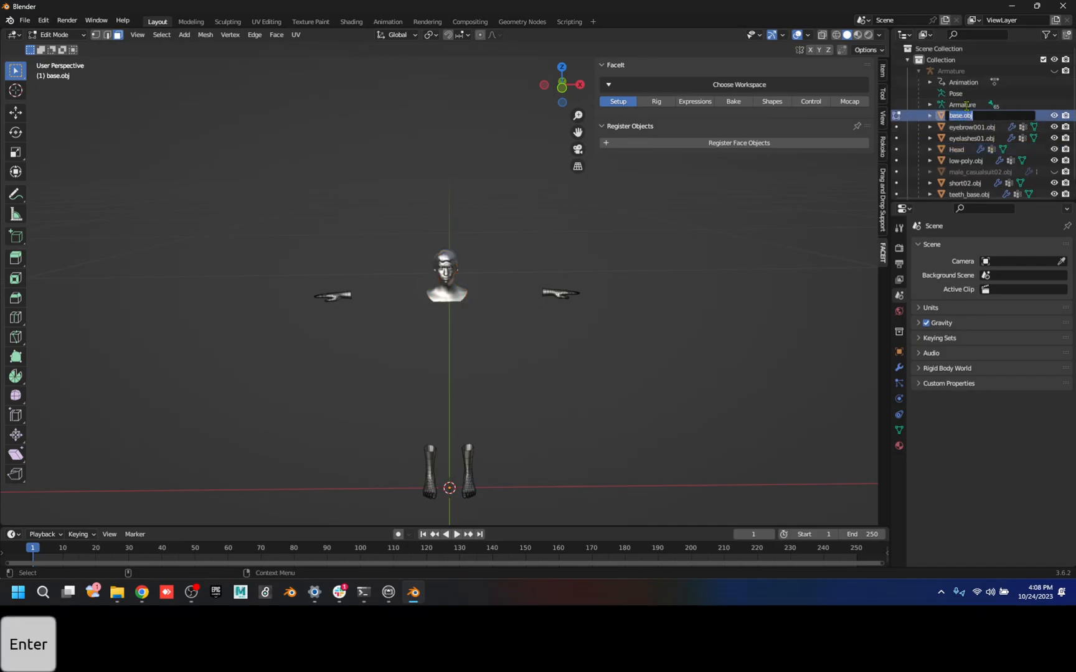
text(Body)
key(Return)
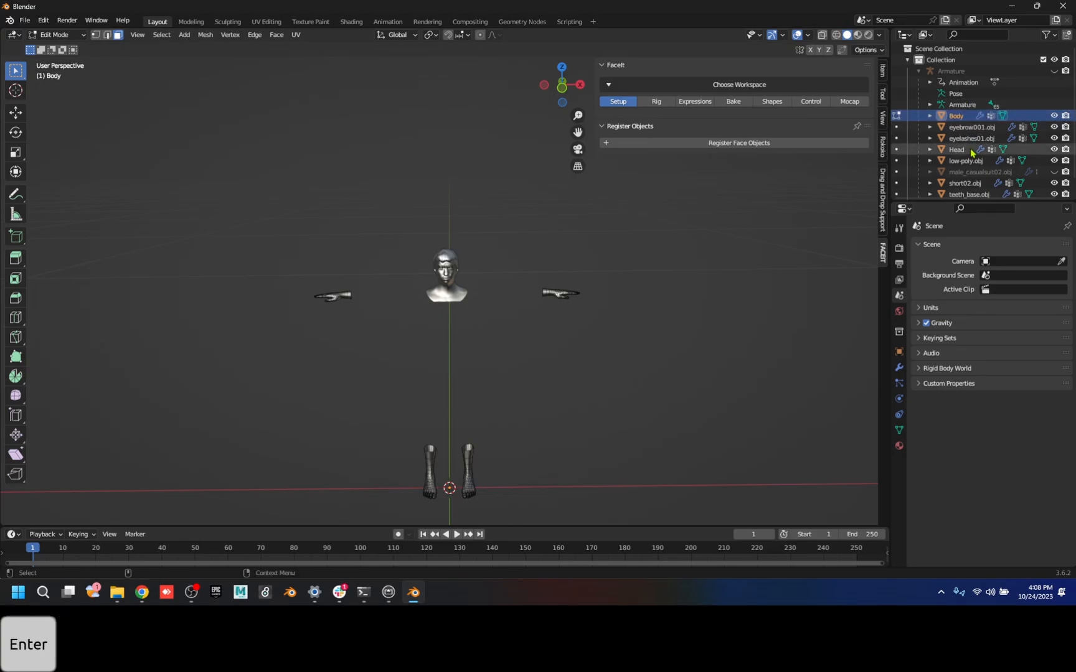
- Return to Object Mode and select the Head object
click(78, 36)
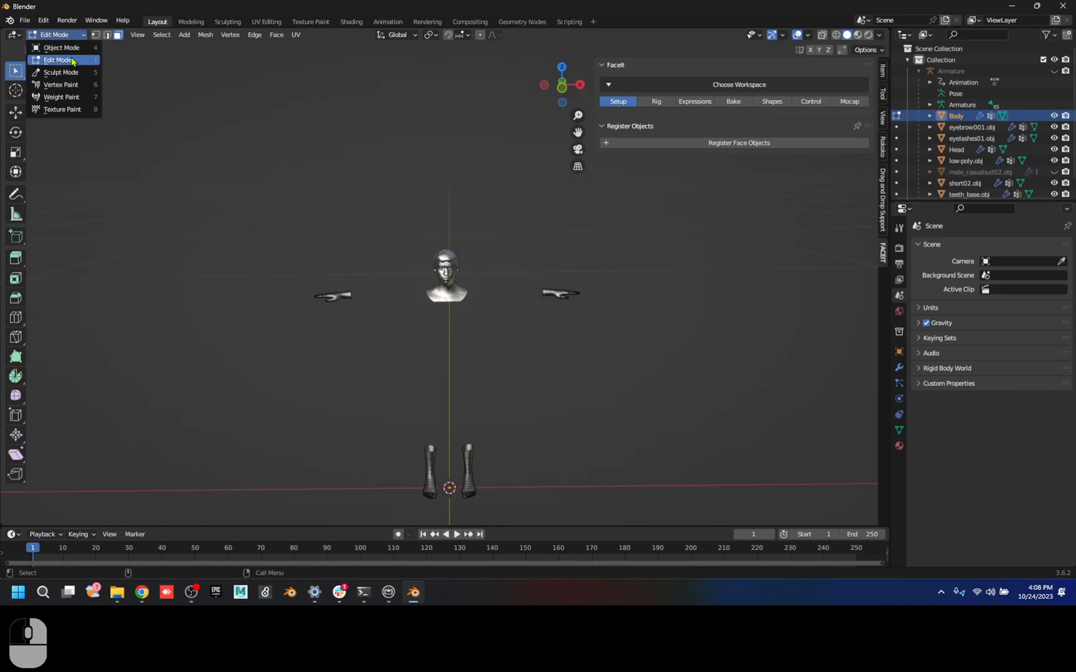
click(72, 50)
scroll(451, 314, up, 4)
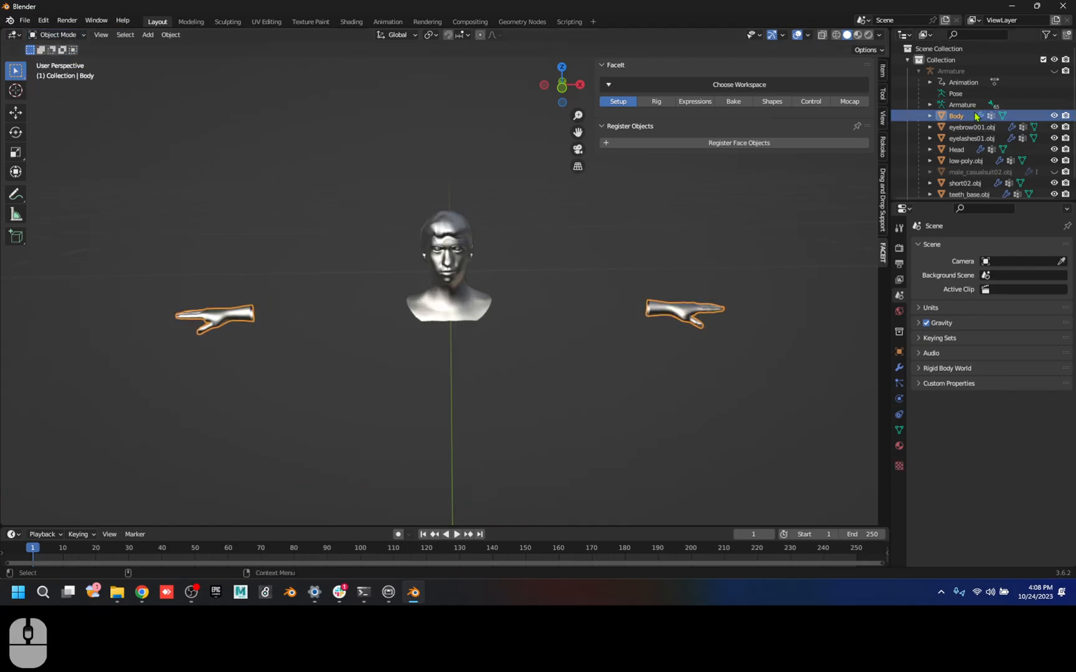
click(957, 150)
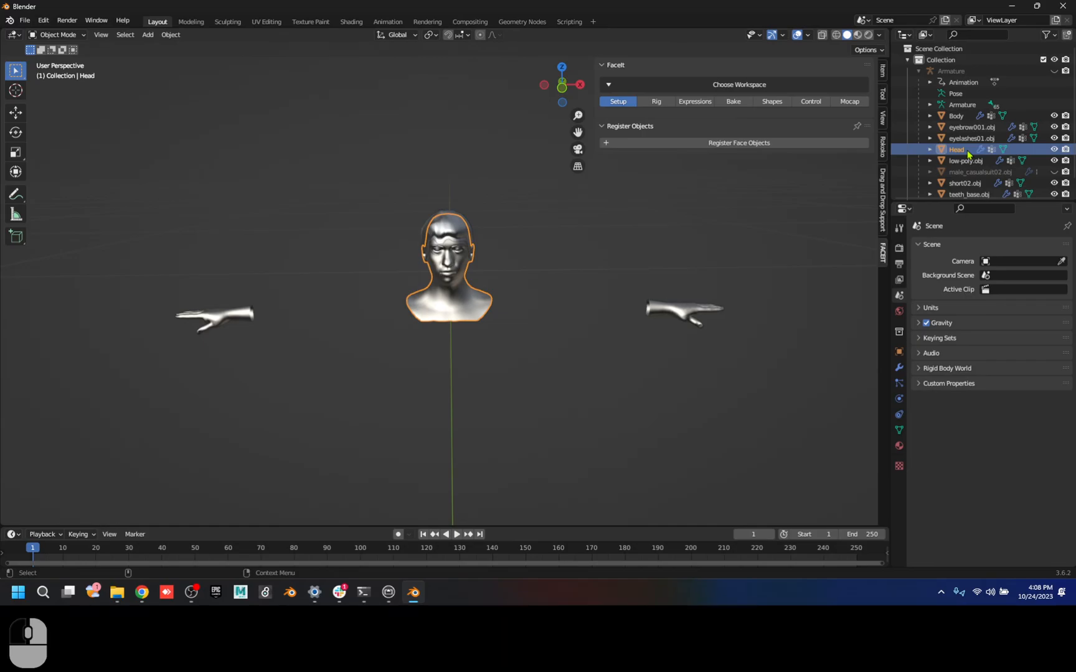
- Frame the Head object and examine it in the front, right and left orthographic views
alt+drag(566, 360, 498, 368)
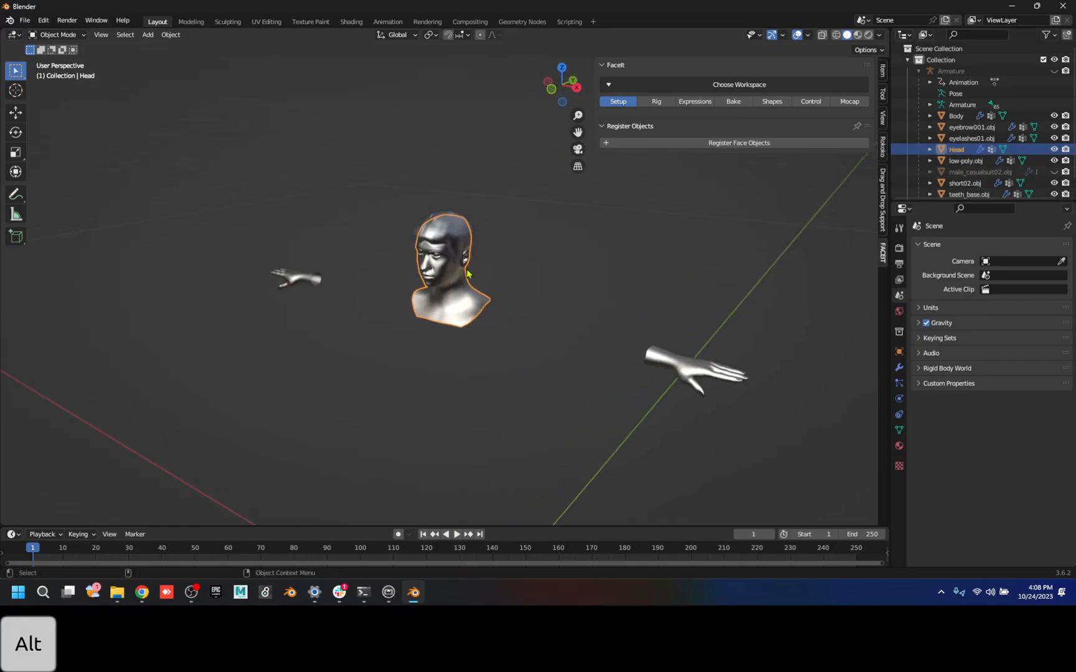
key(f)
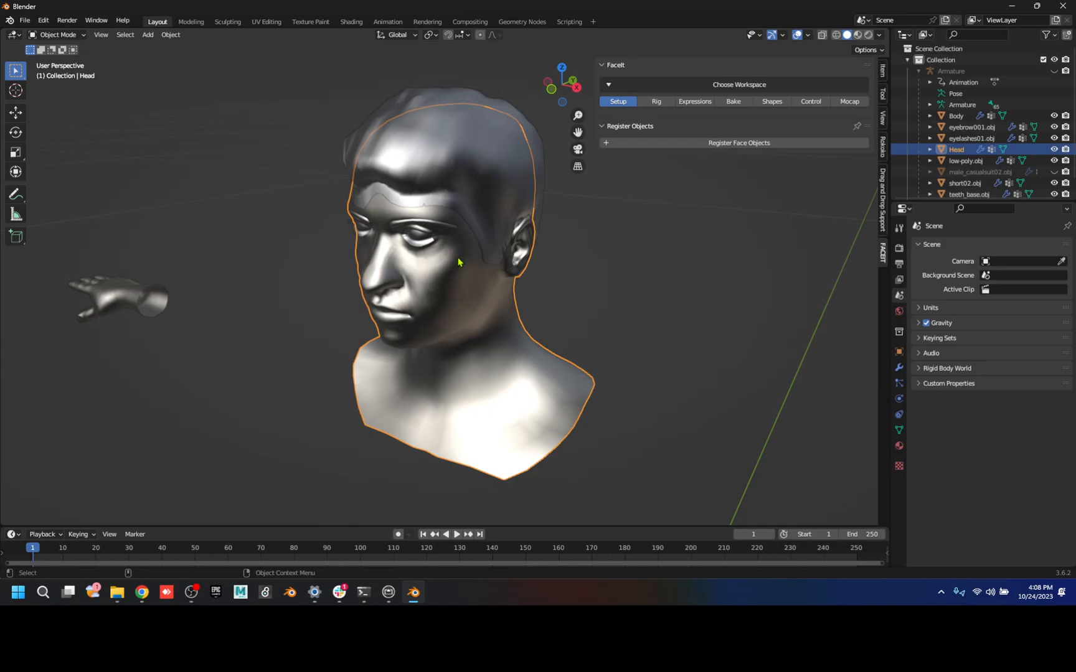
key(F1)
key(F2)
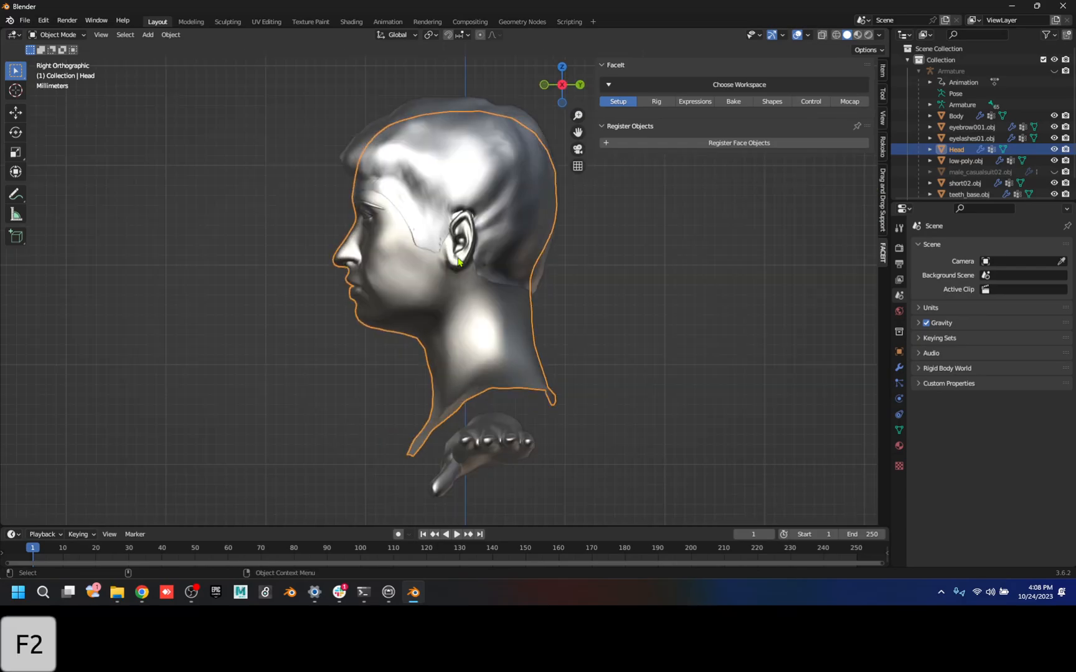
key(F1)
key(F2)
key(F1)
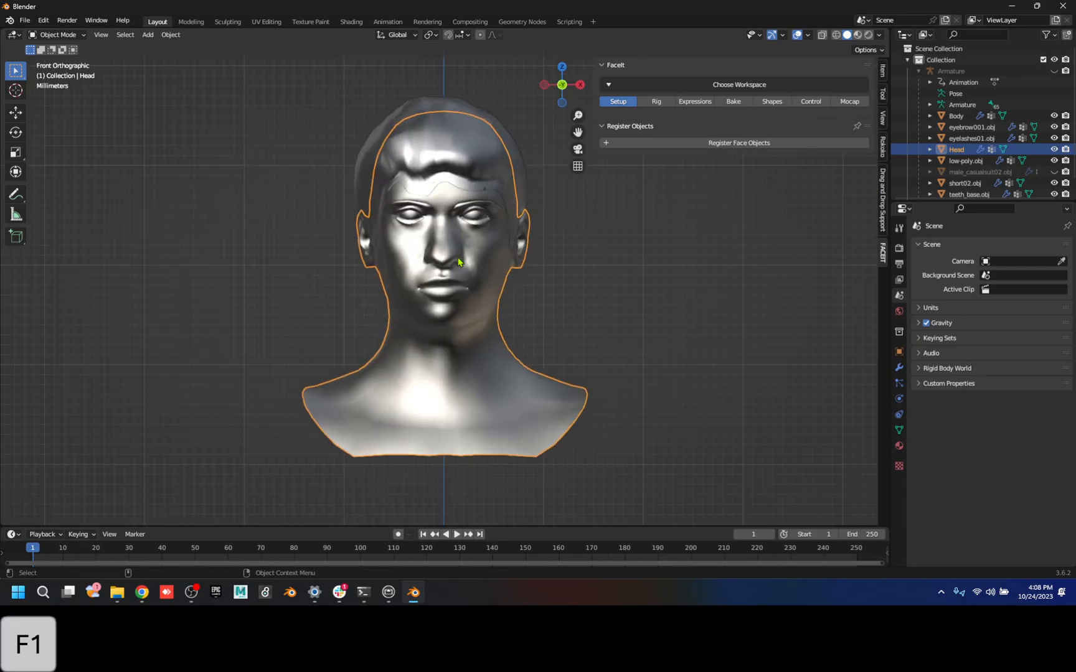
key(F2)
key(F1)
key(ctrl+F2)
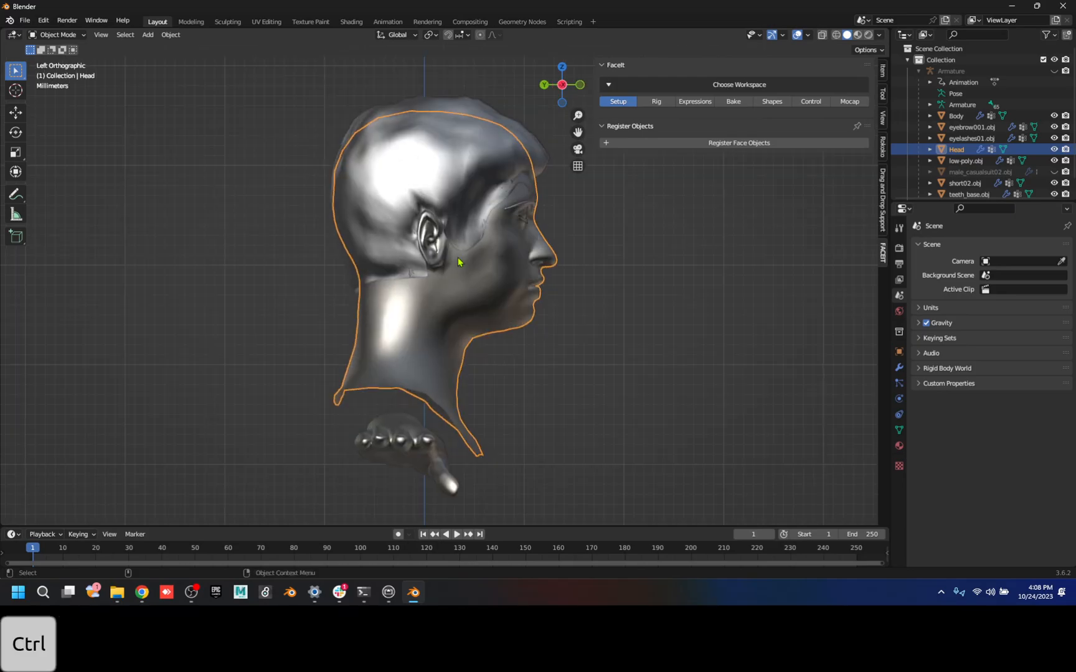
key(F2)
key(ctrl+F2)
key(F2)
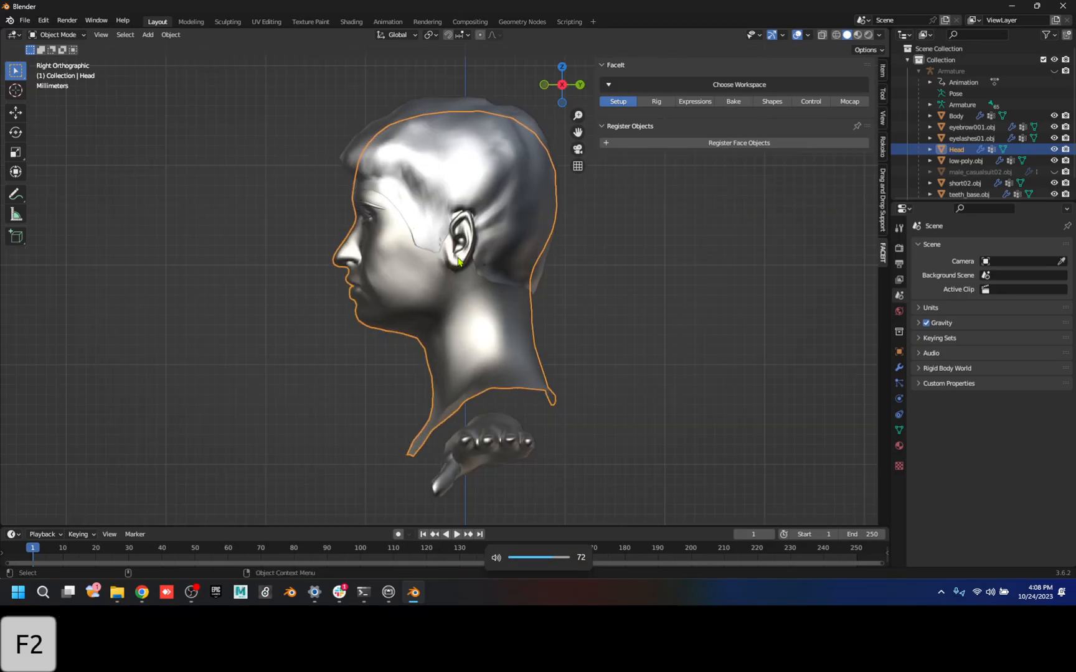
key(F1)
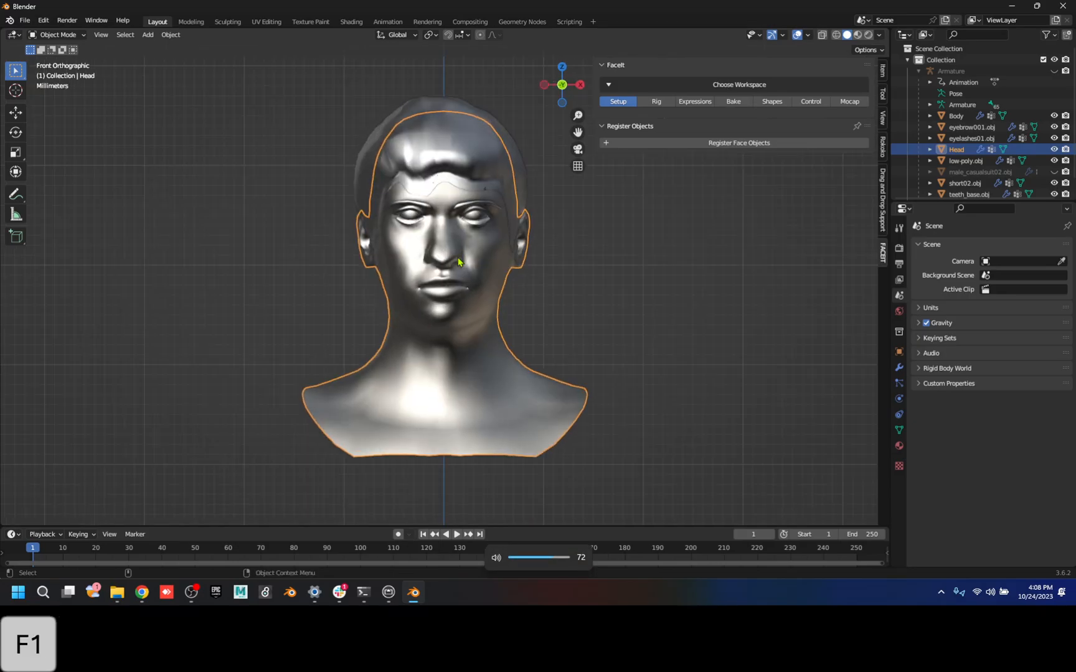
- Hide the Body, Head, eyebrow001, eyelashes01, short02, low-poly and tongue01 objects, leaving only teeth_base.obj shown
click(1053, 116)
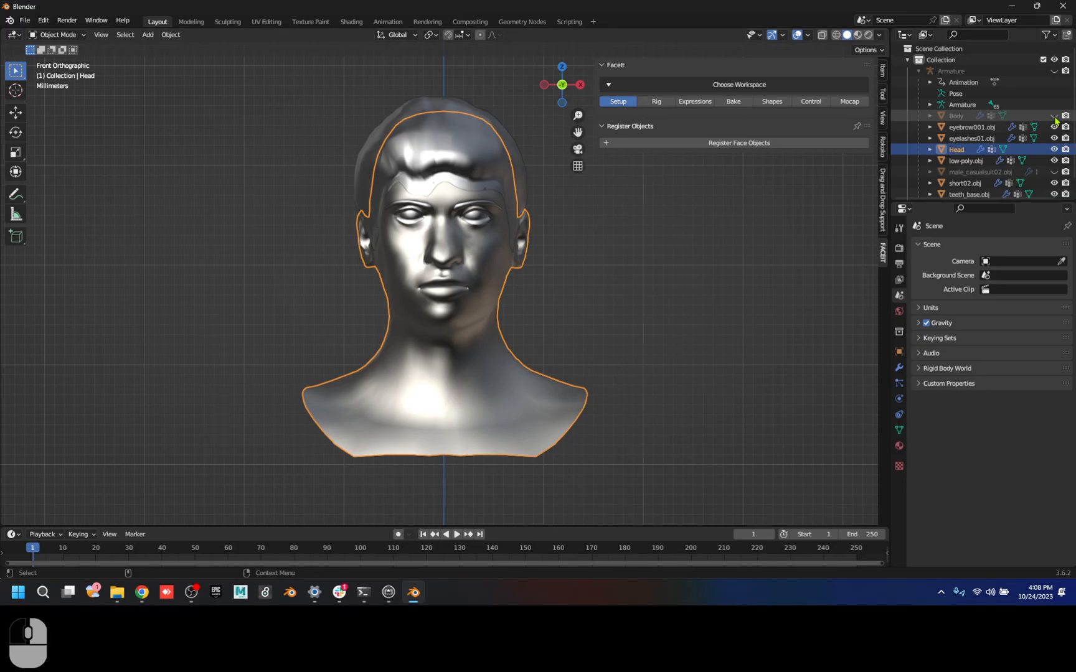
click(1054, 149)
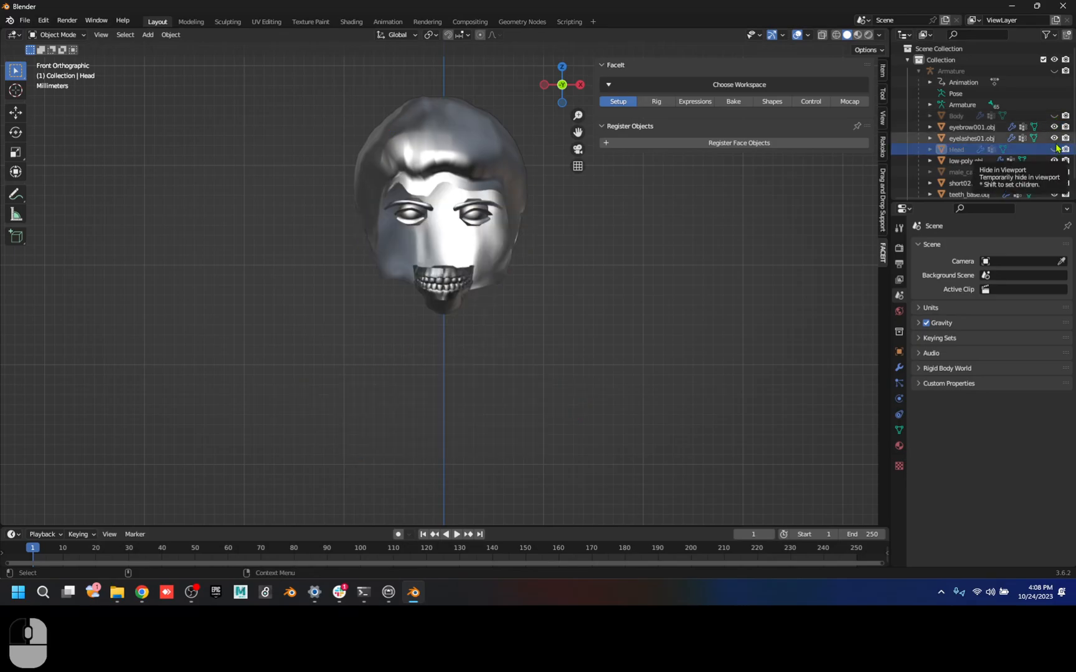
click(1053, 127)
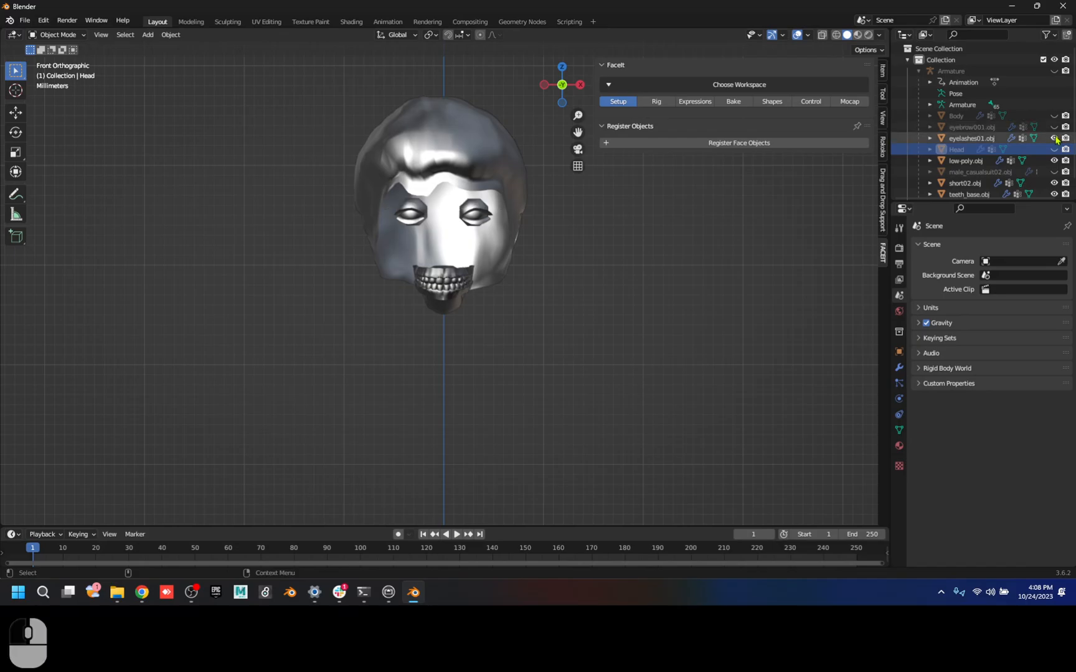
click(1053, 138)
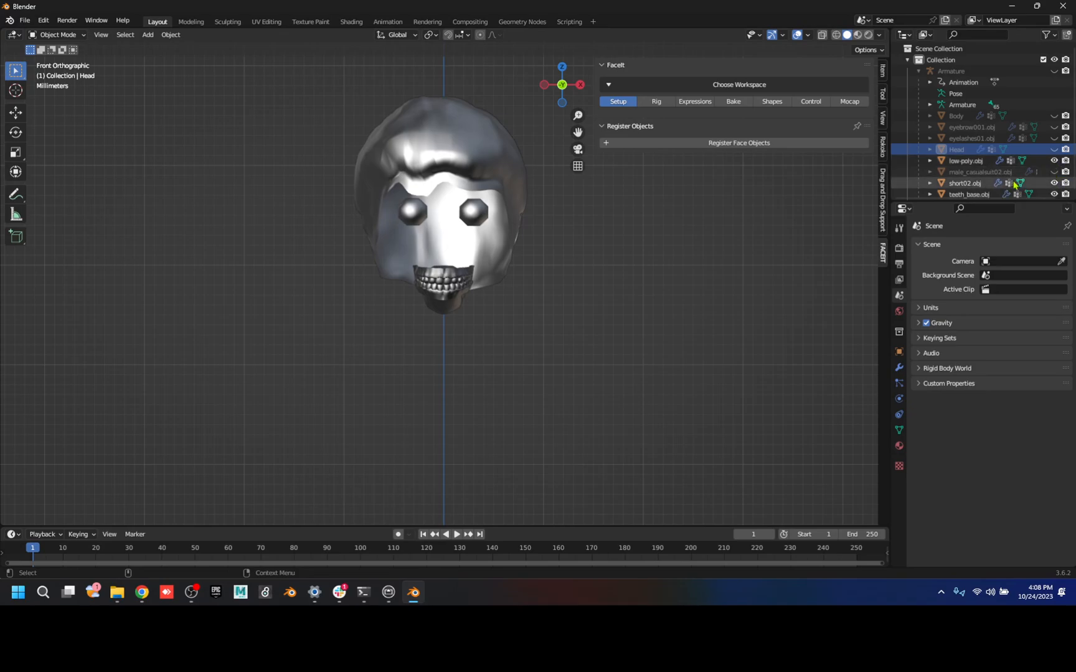
scroll(1051, 177, down, 1)
click(1053, 166)
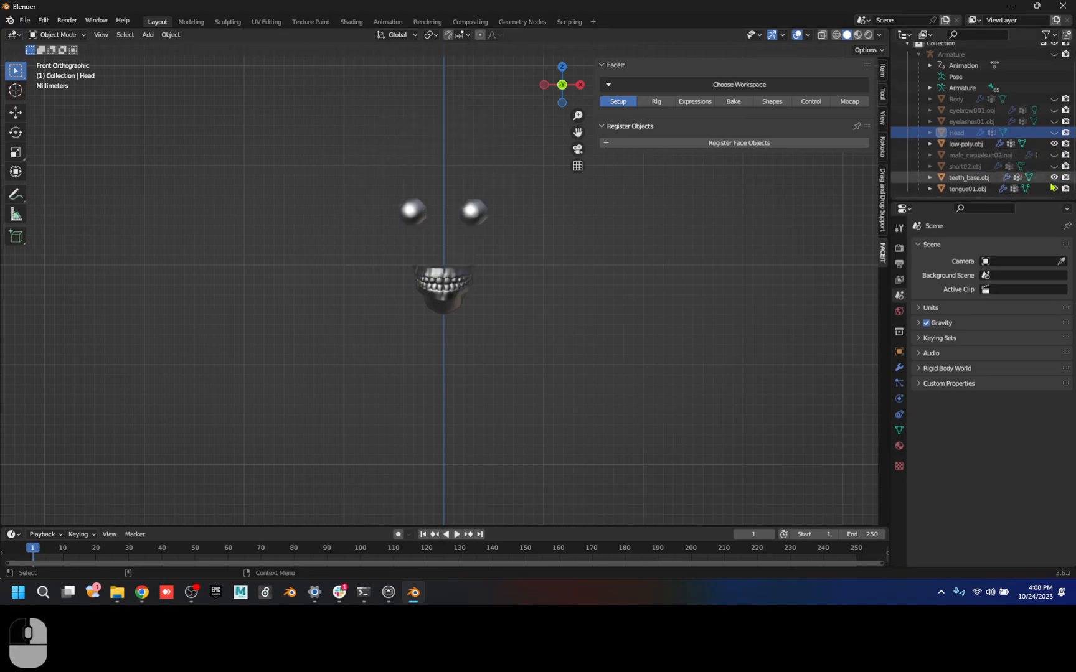
click(1053, 143)
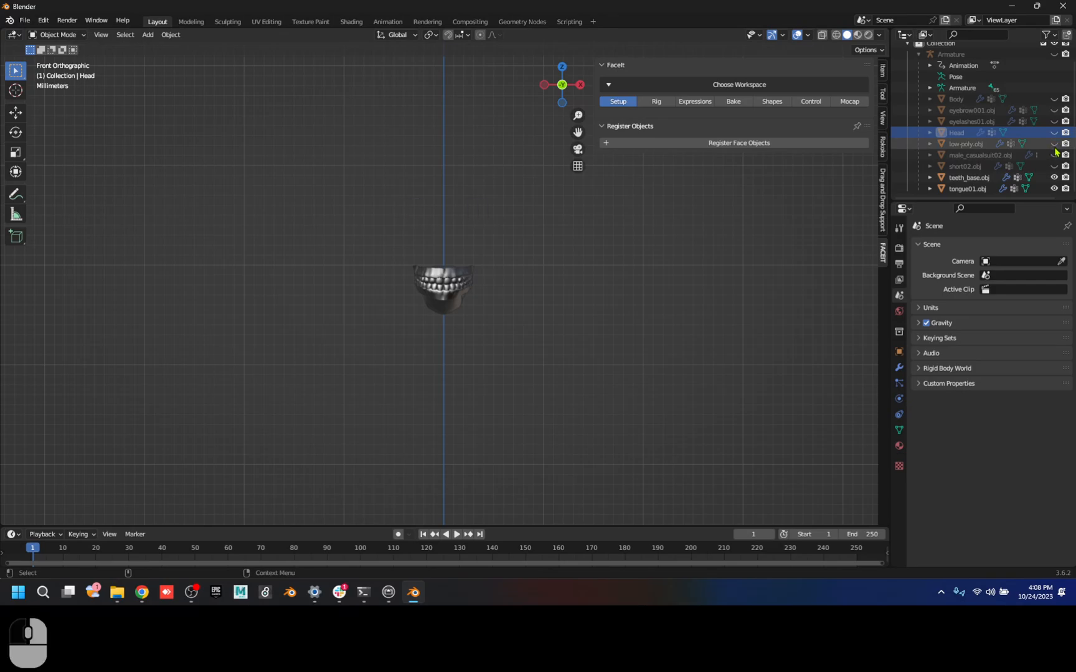
click(1054, 188)
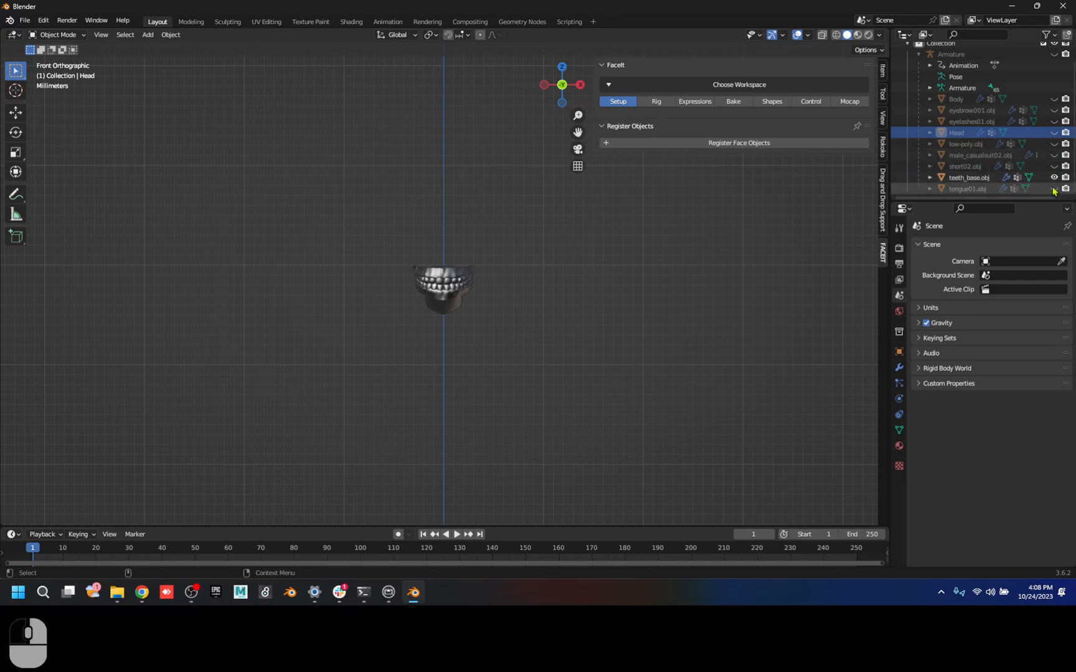
- Select the teeth_base.obj object, frame it in the view and enter Edit Mode
key(f)
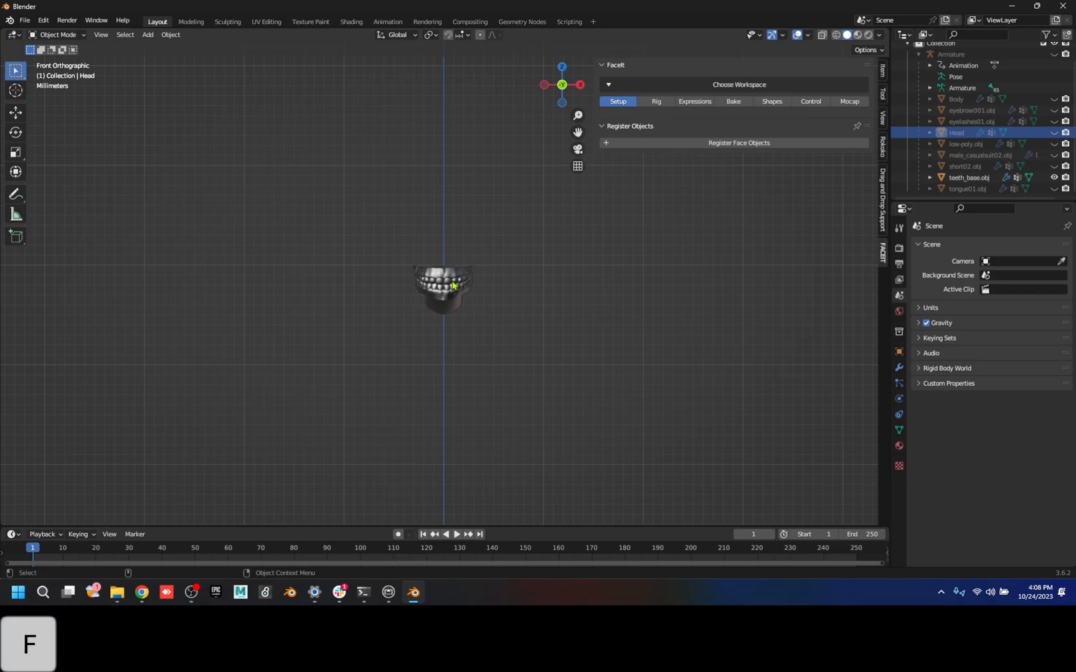
click(452, 284)
key(f)
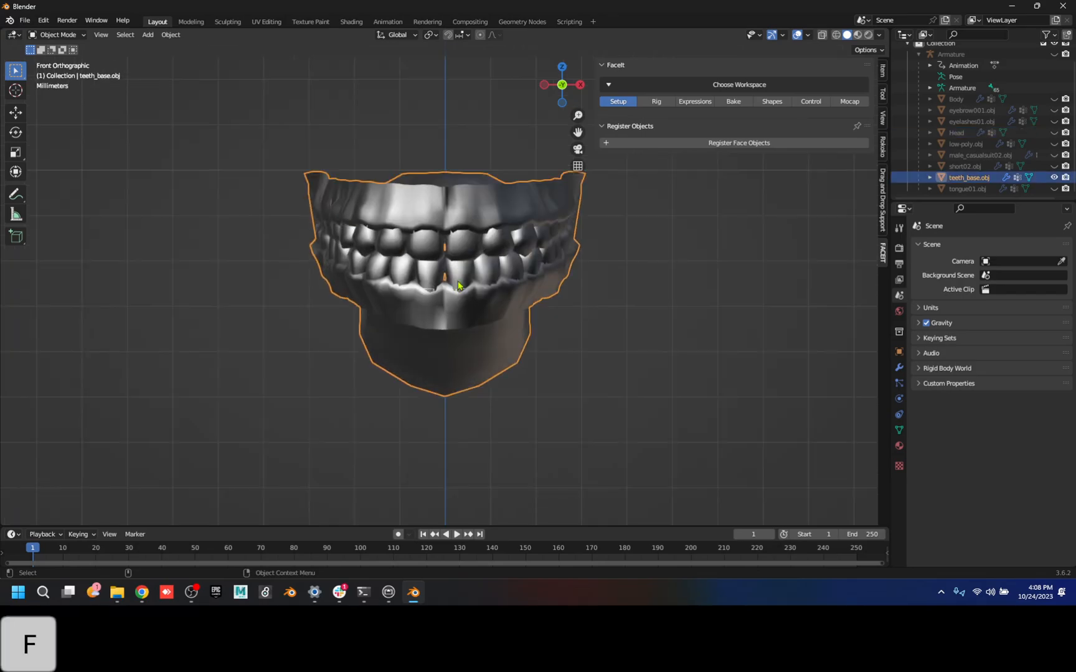
click(58, 35)
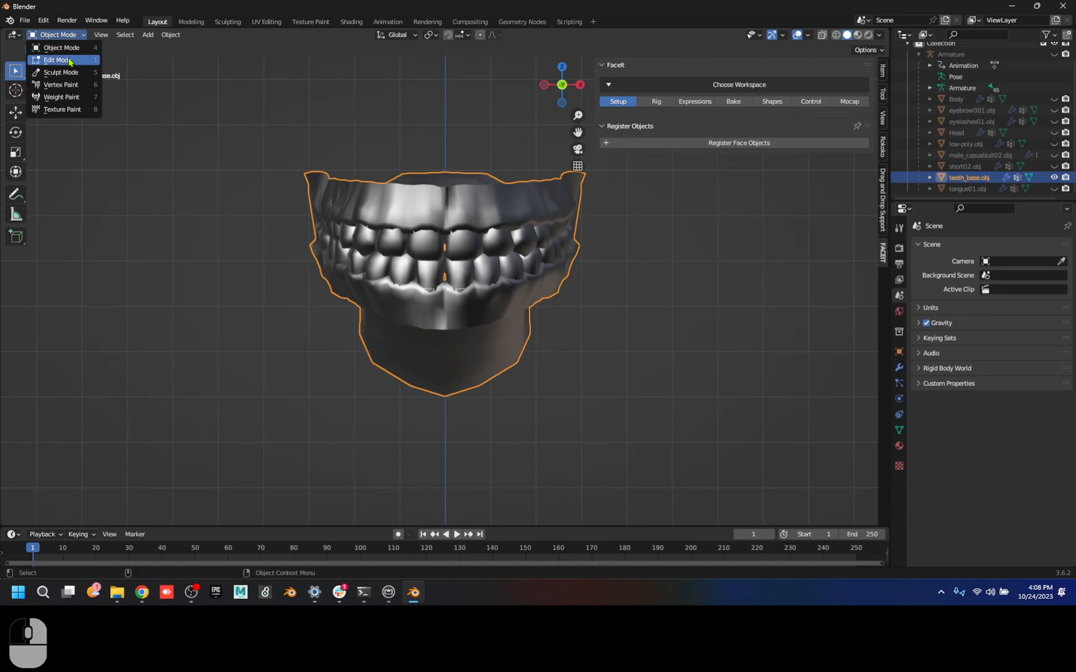
click(65, 58)
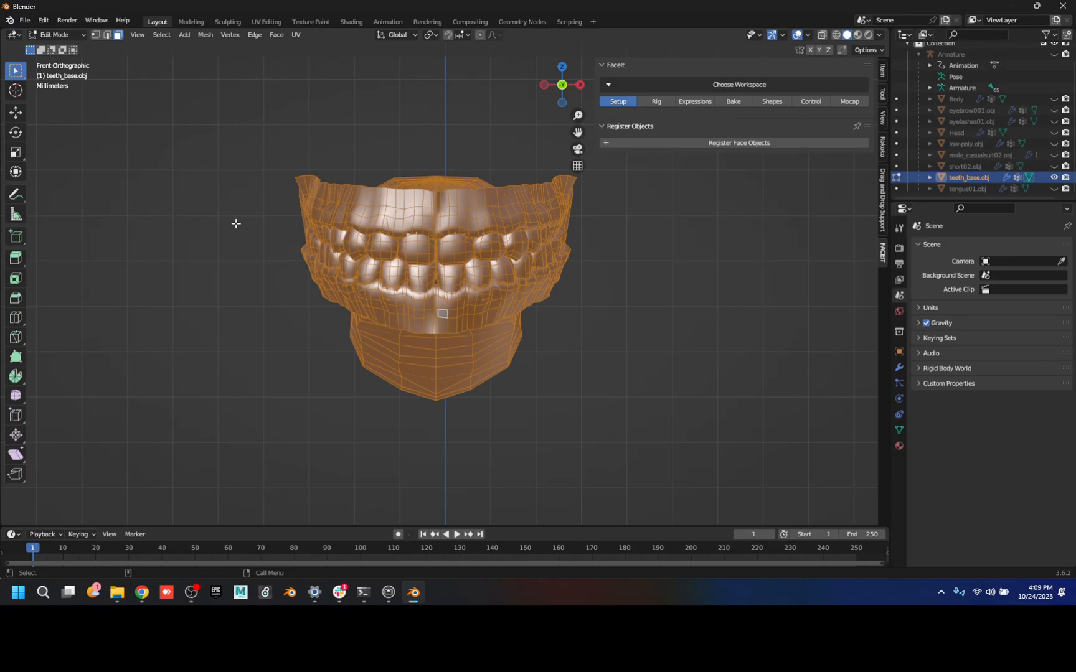
- In the right orthographic view, delete the strip of outer gum faces joining the upper and lower jaws behind the molars
key(F2)
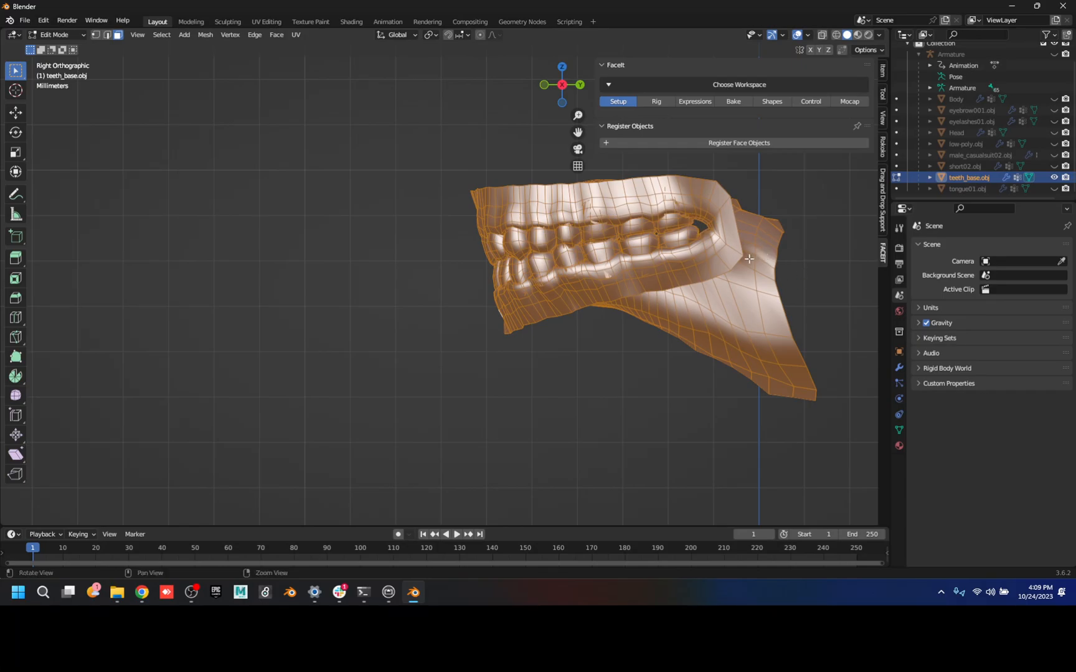
alt+middle_drag(764, 255, 625, 298)
scroll(615, 272, up, 2)
scroll(615, 272, up, 2)
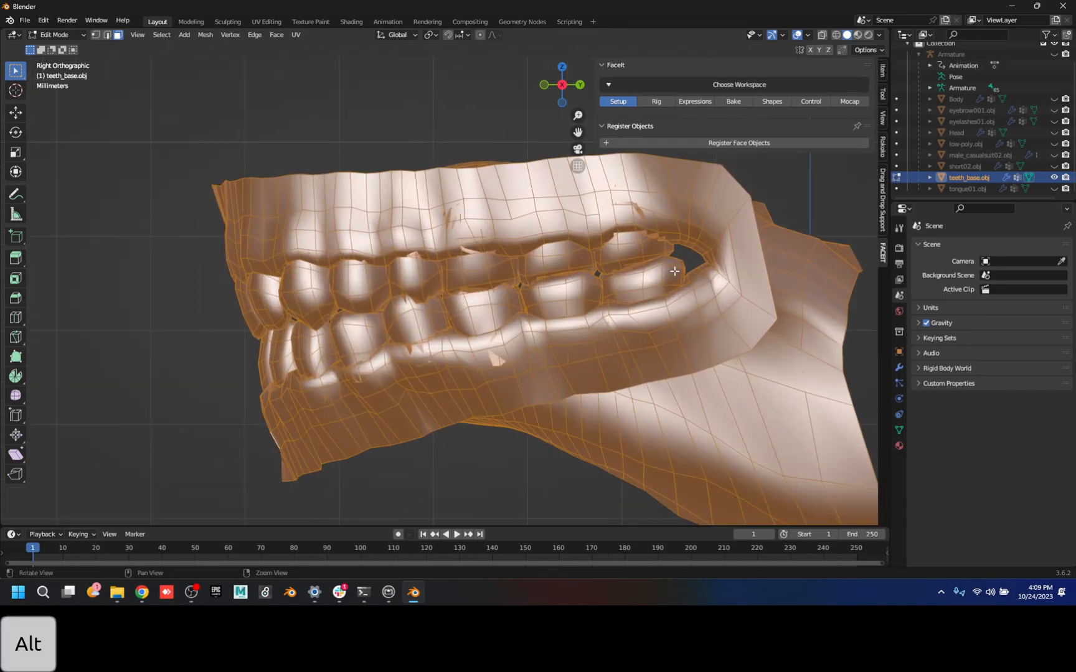
scroll(714, 277, down, 1)
alt+middle_drag(714, 277, 542, 305)
scroll(570, 332, up, 1)
scroll(570, 332, up, 1)
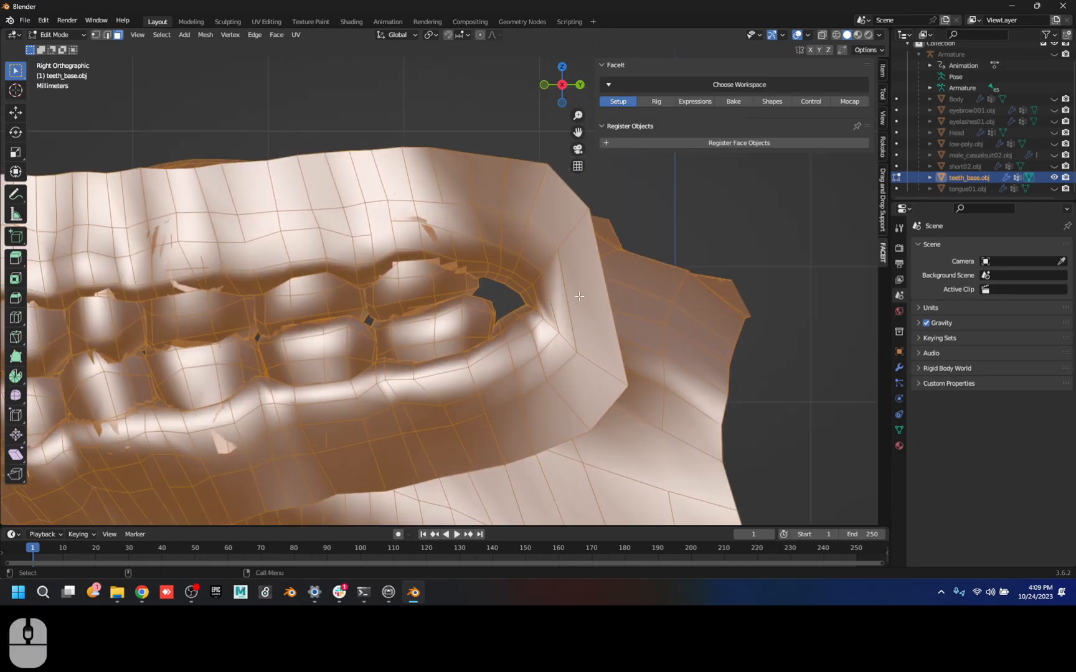
click(759, 240)
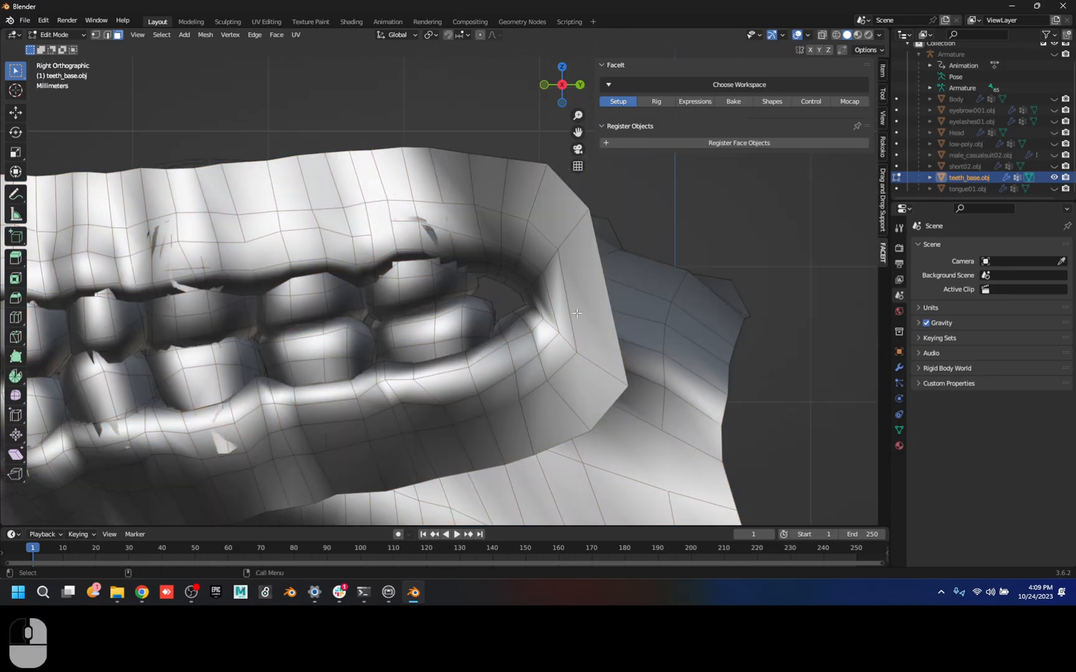
click(527, 297)
shift+click(542, 294)
shift+click(540, 297)
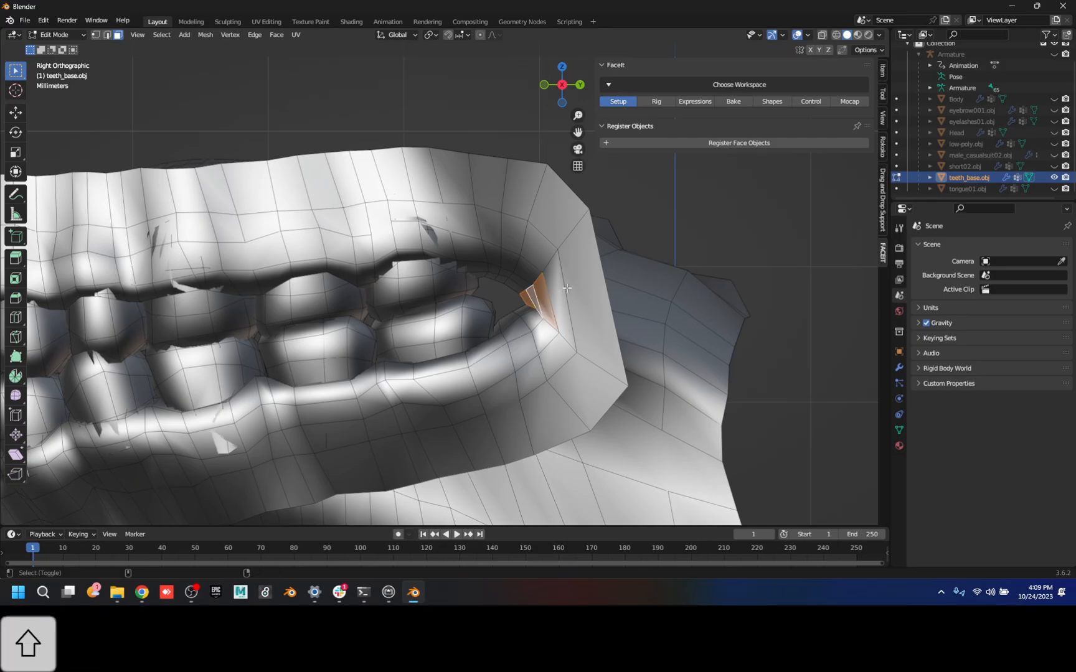
shift+click(566, 287)
key(x)
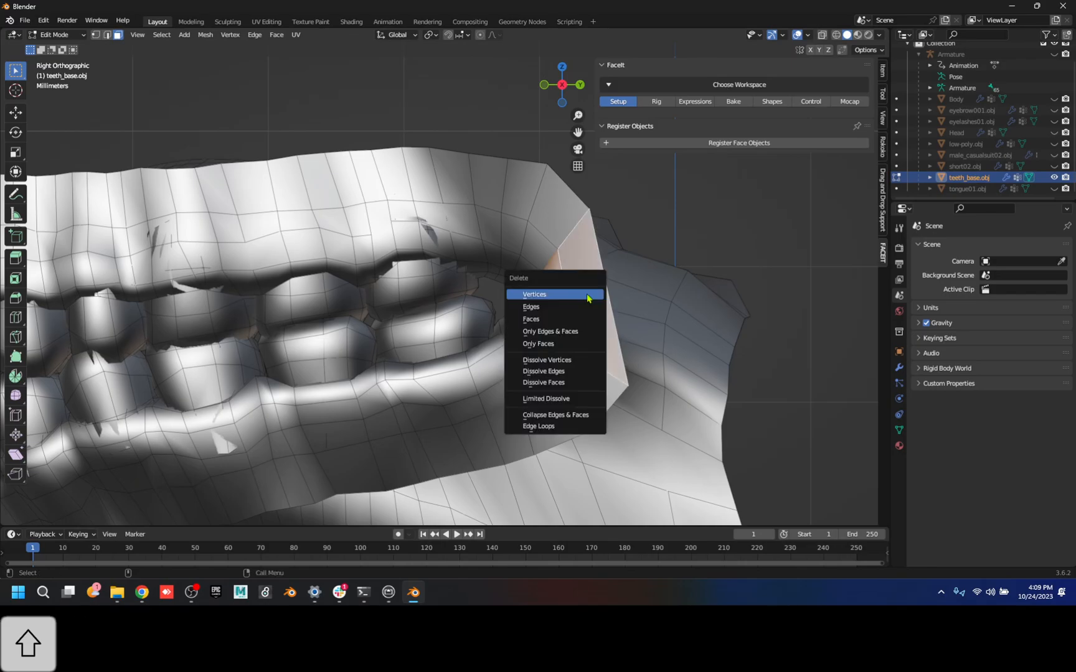
click(567, 319)
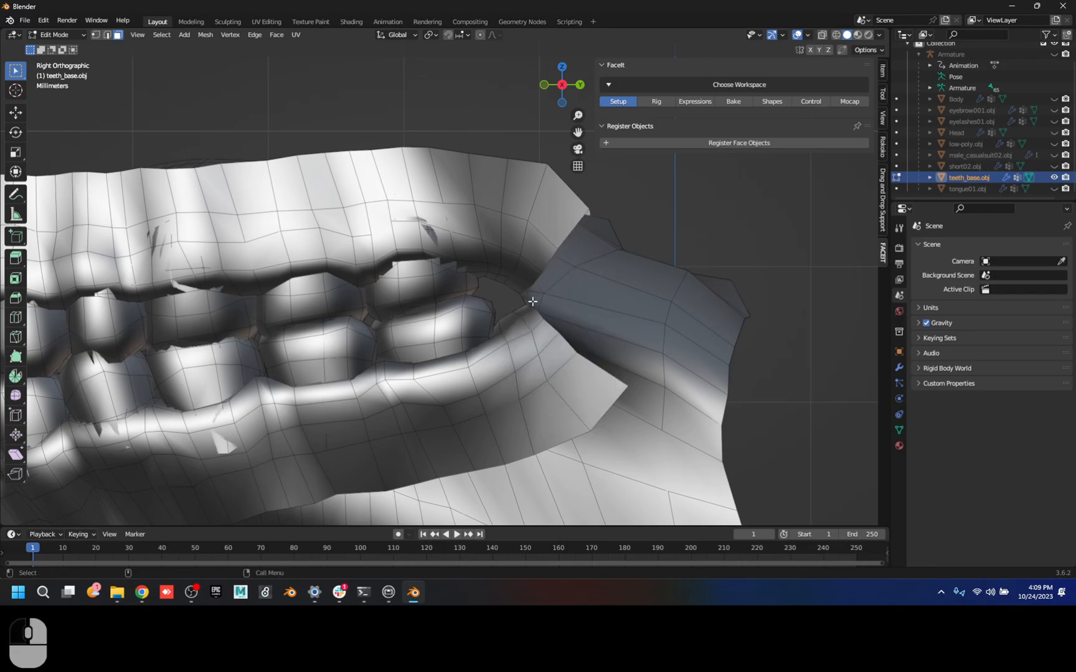
- Select the strip of inner faces running from behind the molars to the rear edge of the mouth lining
click(528, 299)
shift+click(567, 309)
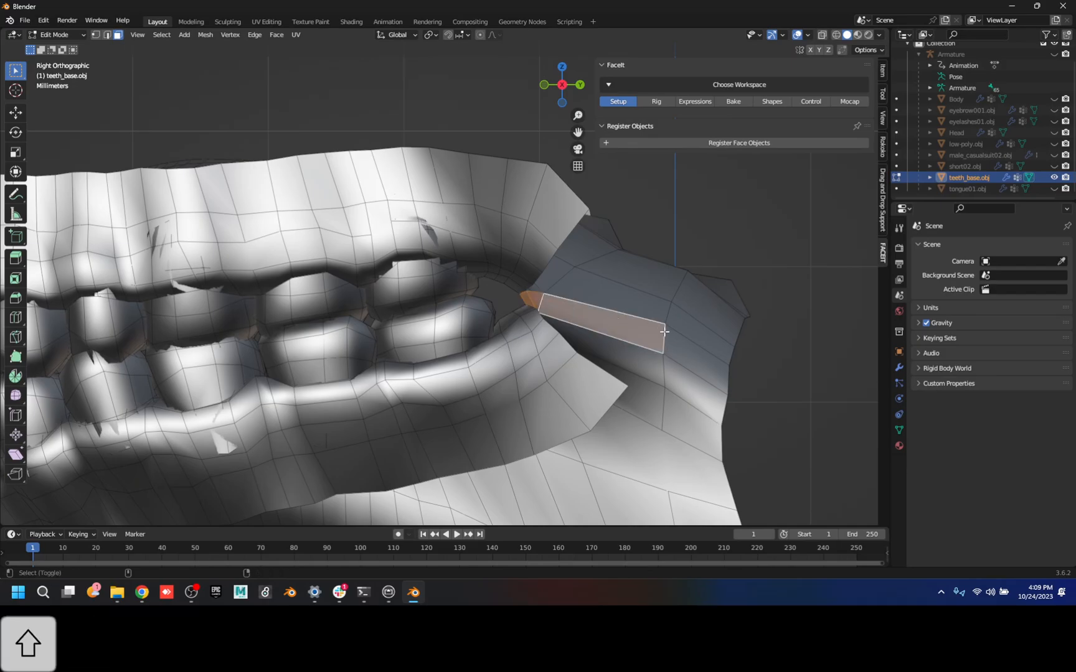
shift+click(684, 349)
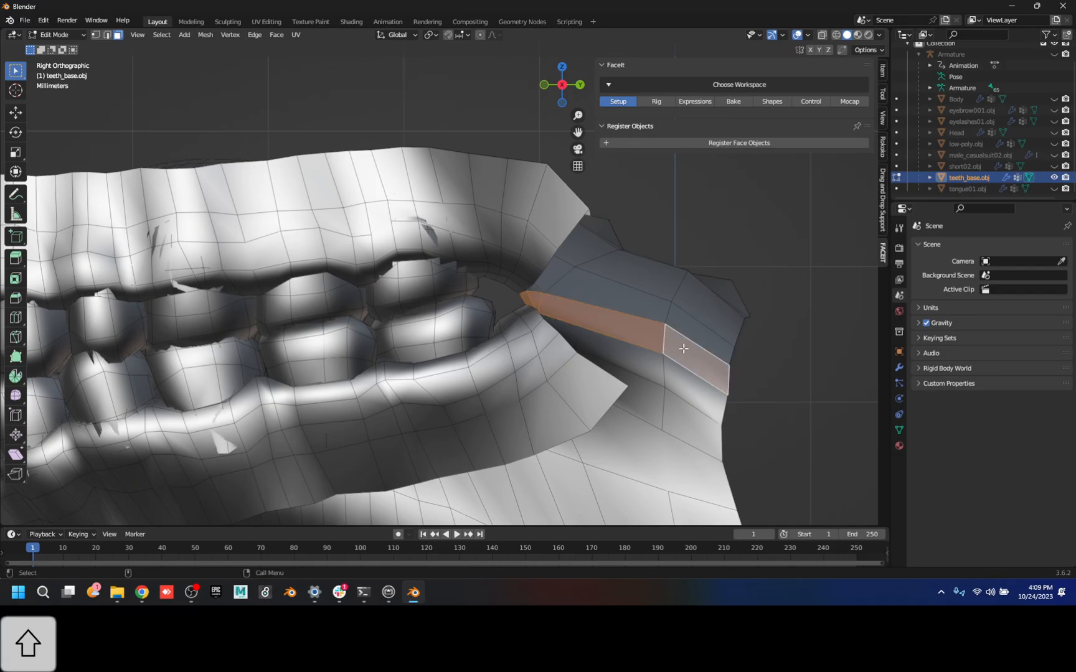
- Delete the selected strip of faces at the back of the gums, plus the faces joining upper and lower gums on the opposite side
key(x)
click(684, 349)
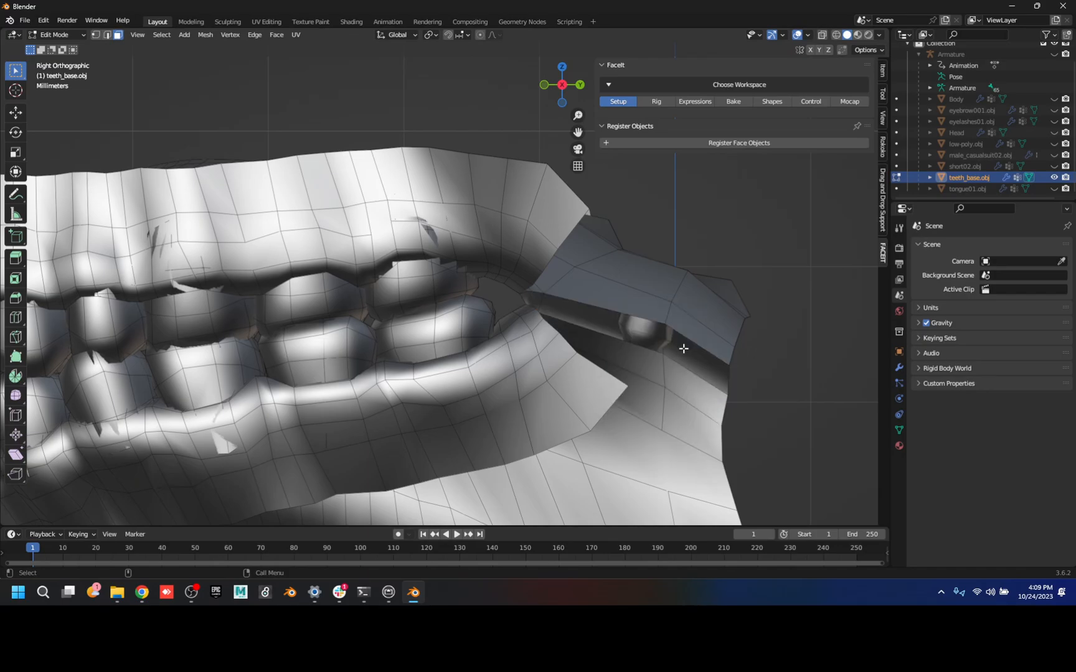
key(ctrl+KP_3)
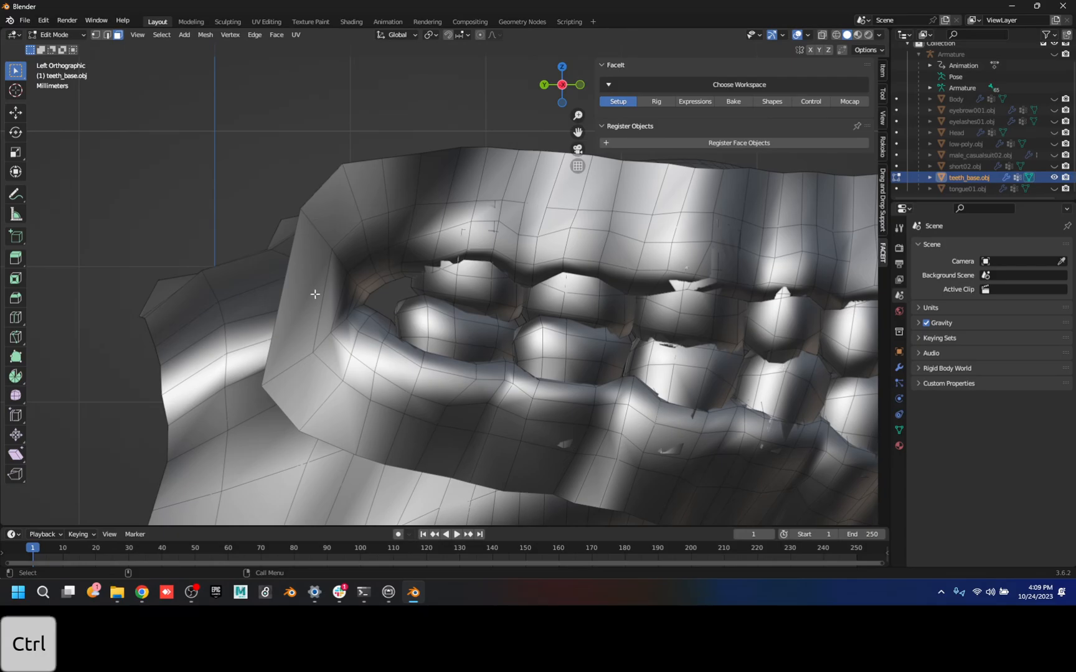
click(317, 296)
shift+click(341, 297)
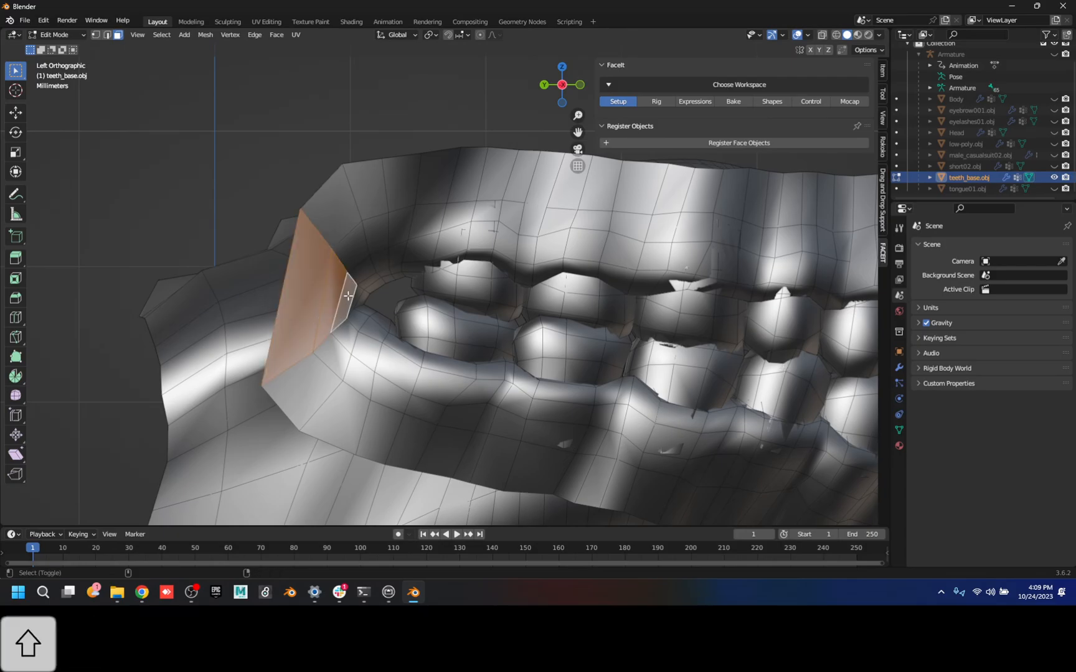
shift+click(358, 297)
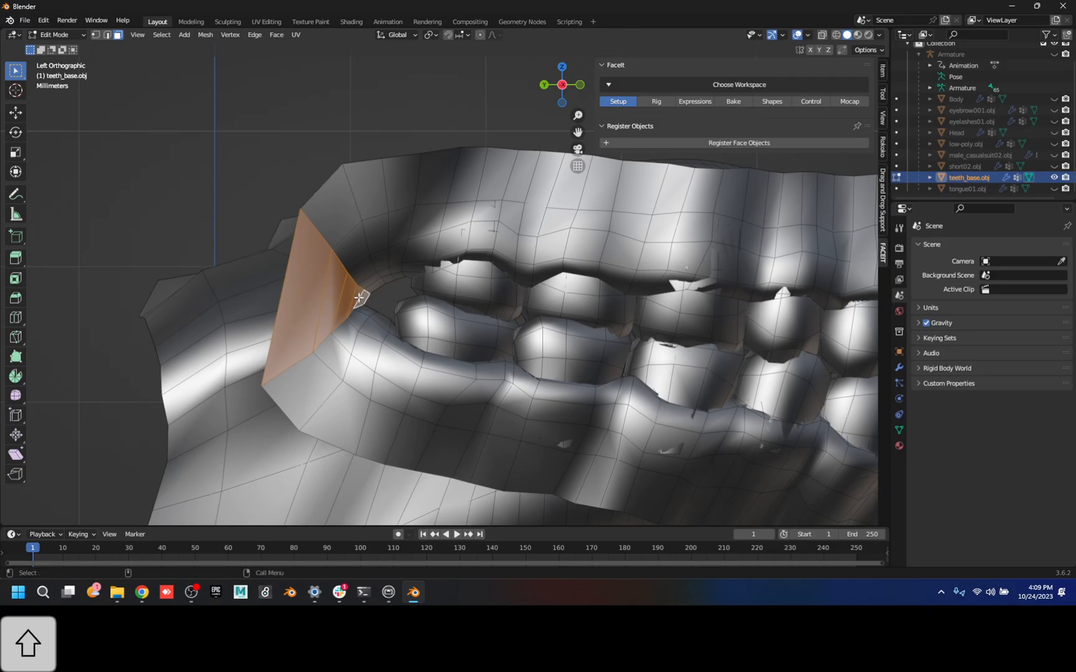
key(x)
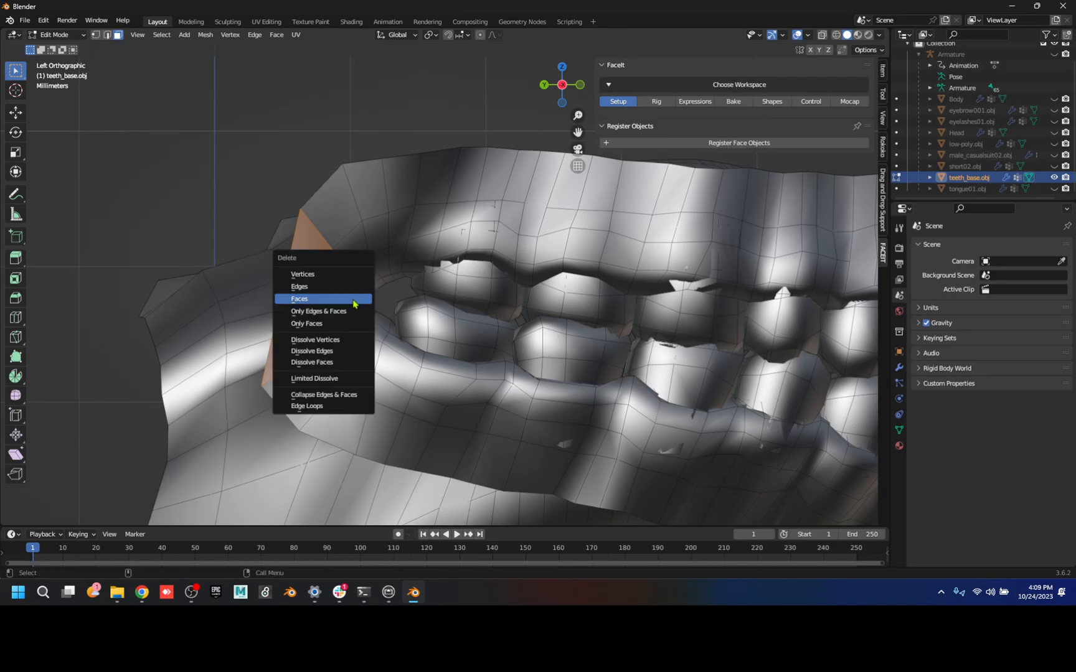
click(356, 303)
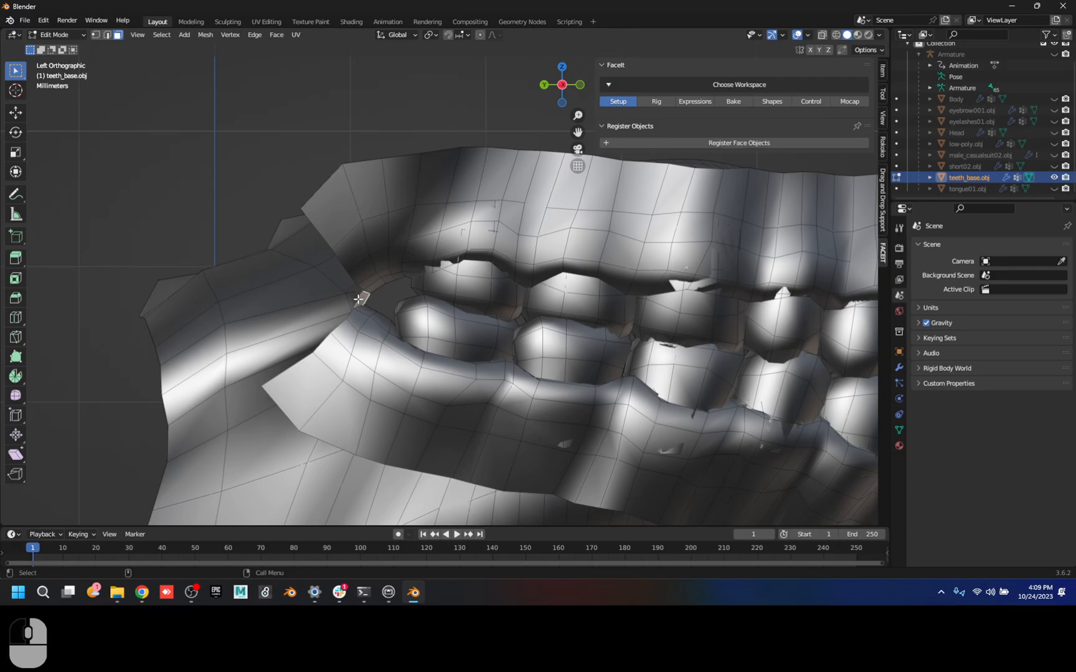
- Delete the exposed inner strip of faces connecting the upper and lower jaw behind the molars on this side
shift+click(354, 300)
shift+click(318, 311)
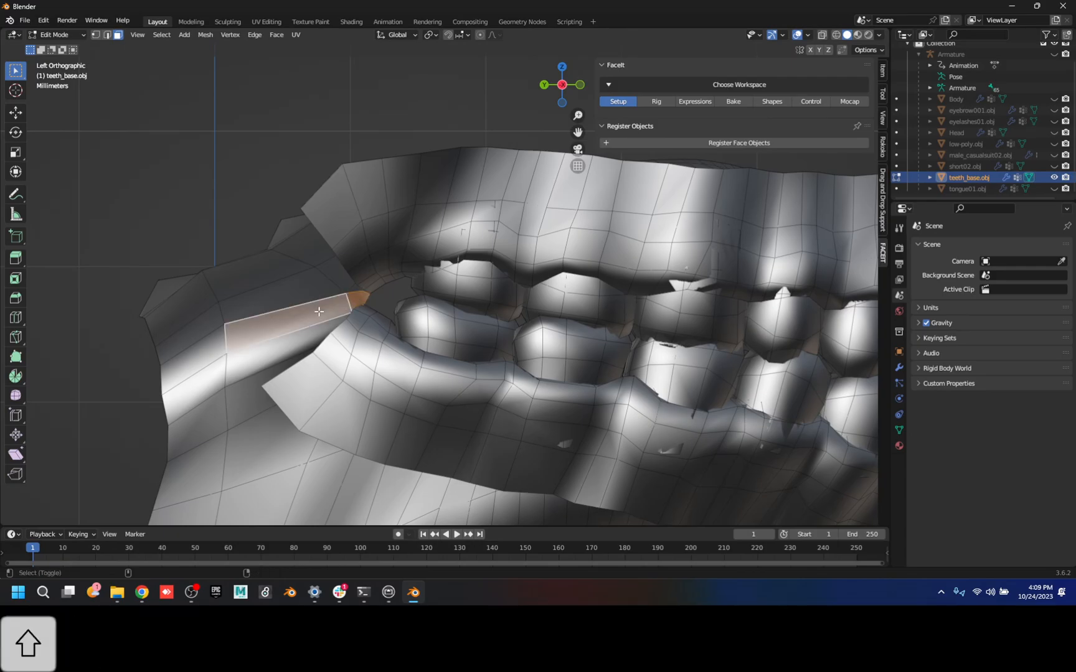
shift+click(203, 348)
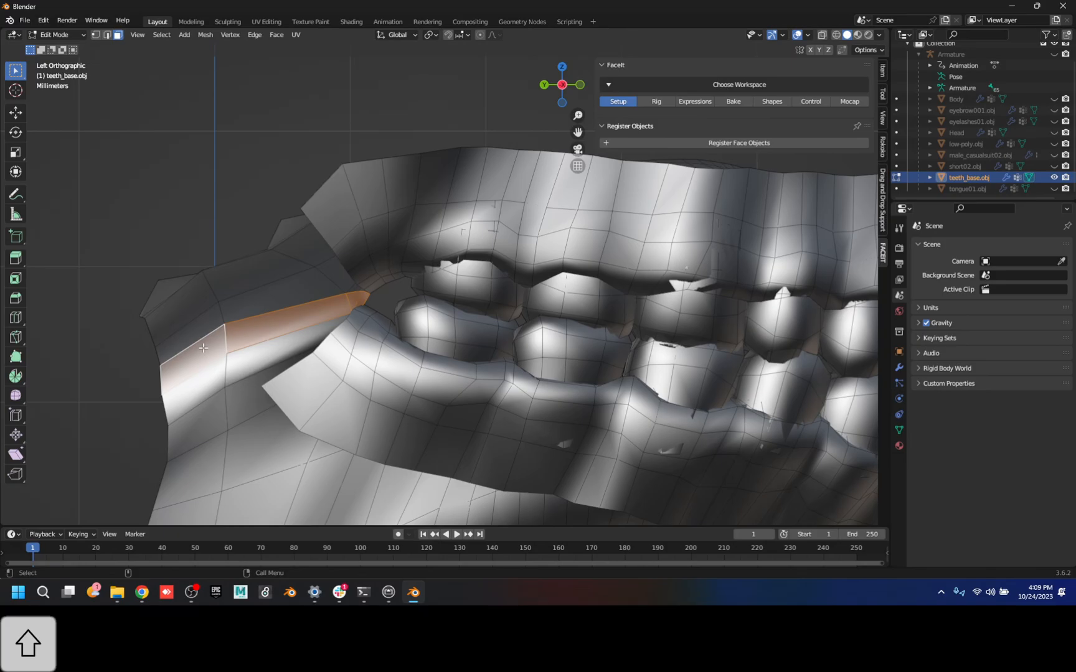
key(x)
click(204, 351)
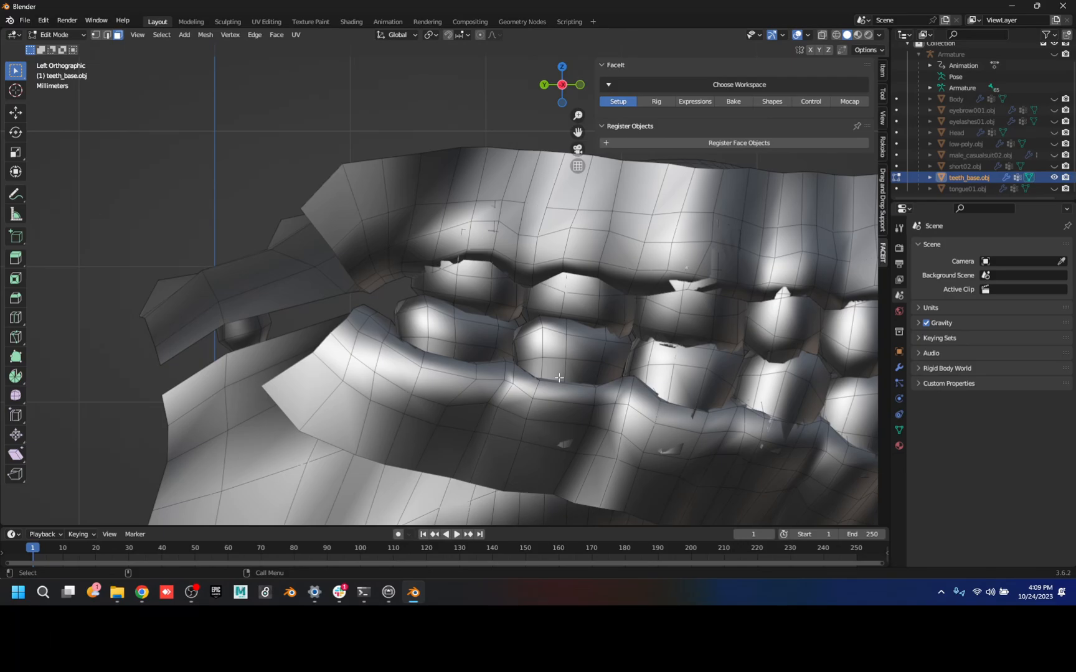
- Select faces across the lower gums and on the individual lower teeth along the visible side of the jaw
scroll(602, 310, down, 6)
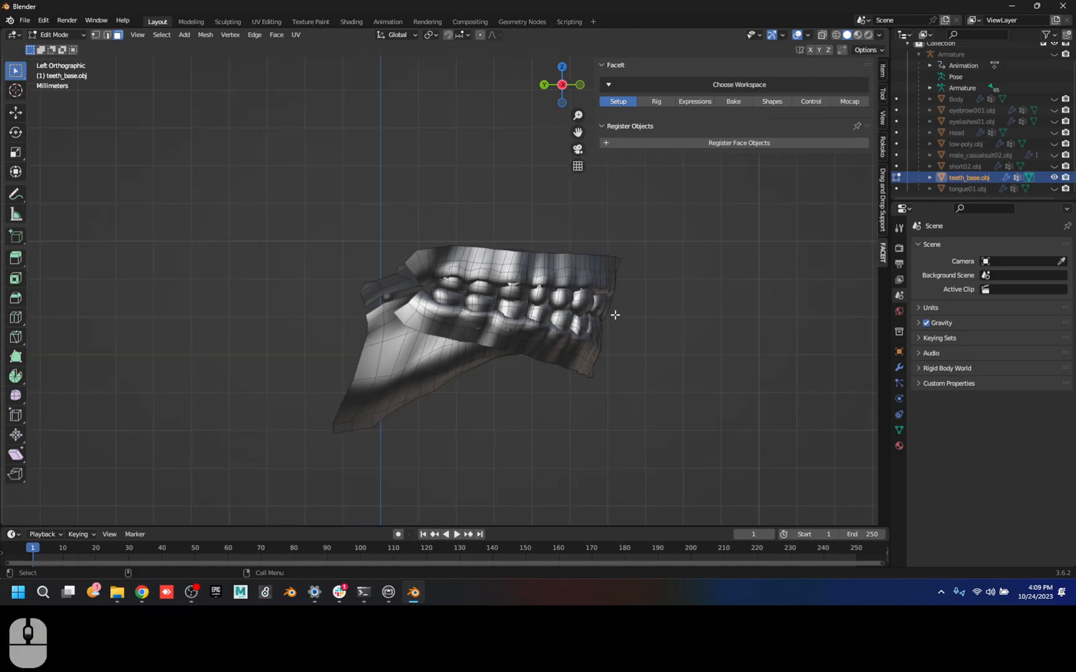
scroll(614, 312, up, 3)
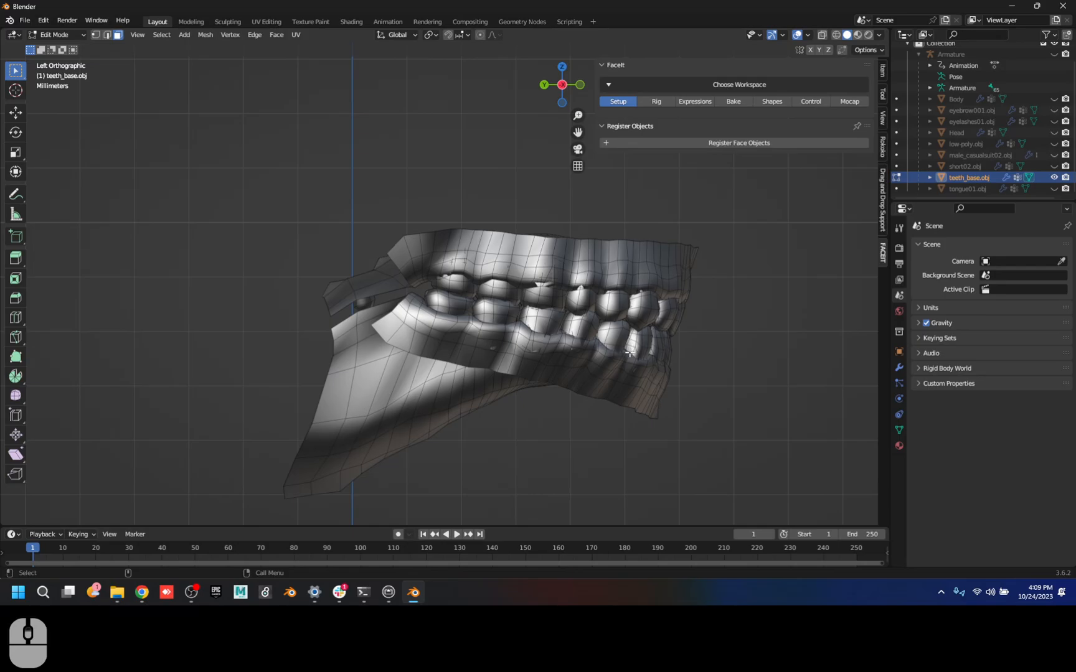
drag(425, 304, 571, 355)
click(645, 382)
shift+drag(670, 377, 520, 336)
shift+click(578, 332)
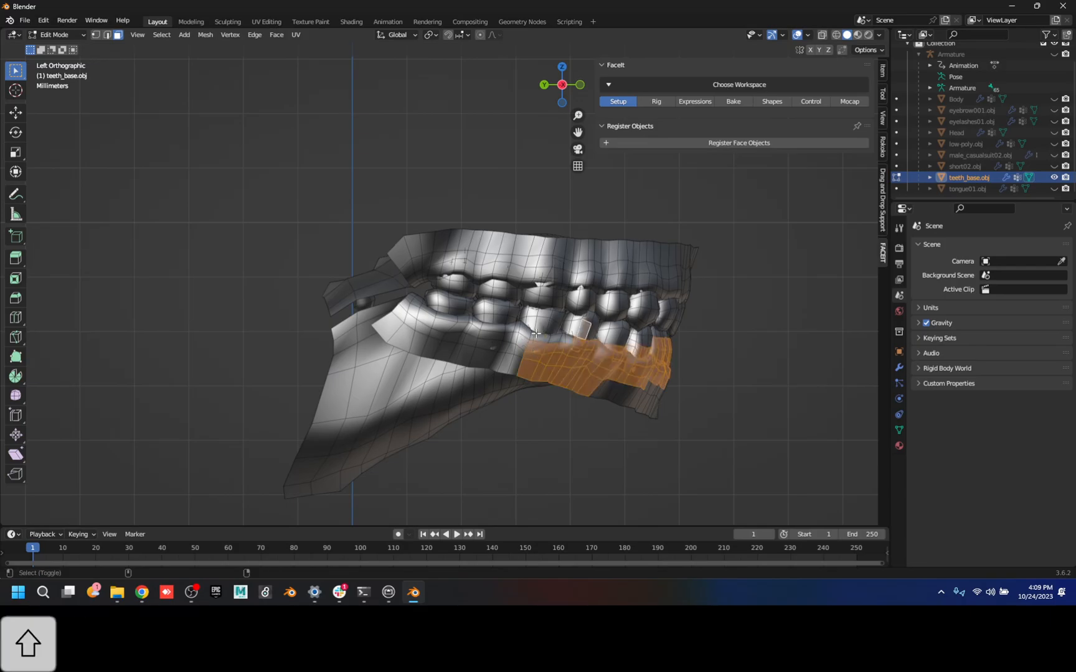
shift+click(540, 333)
shift+click(442, 314)
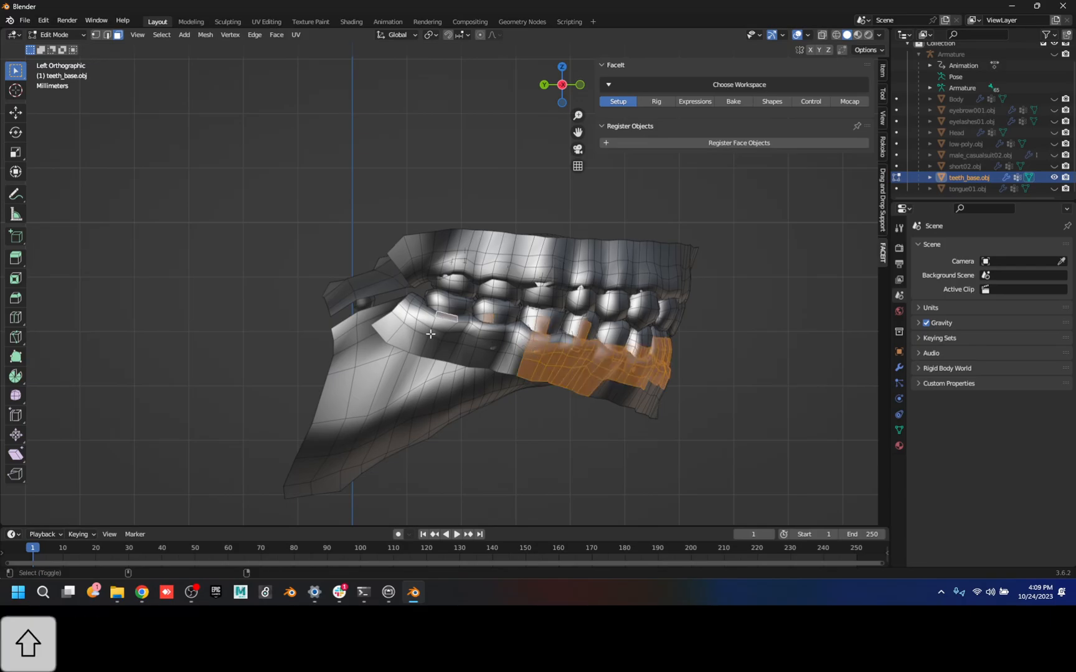
shift+click(433, 334)
shift+click(612, 340)
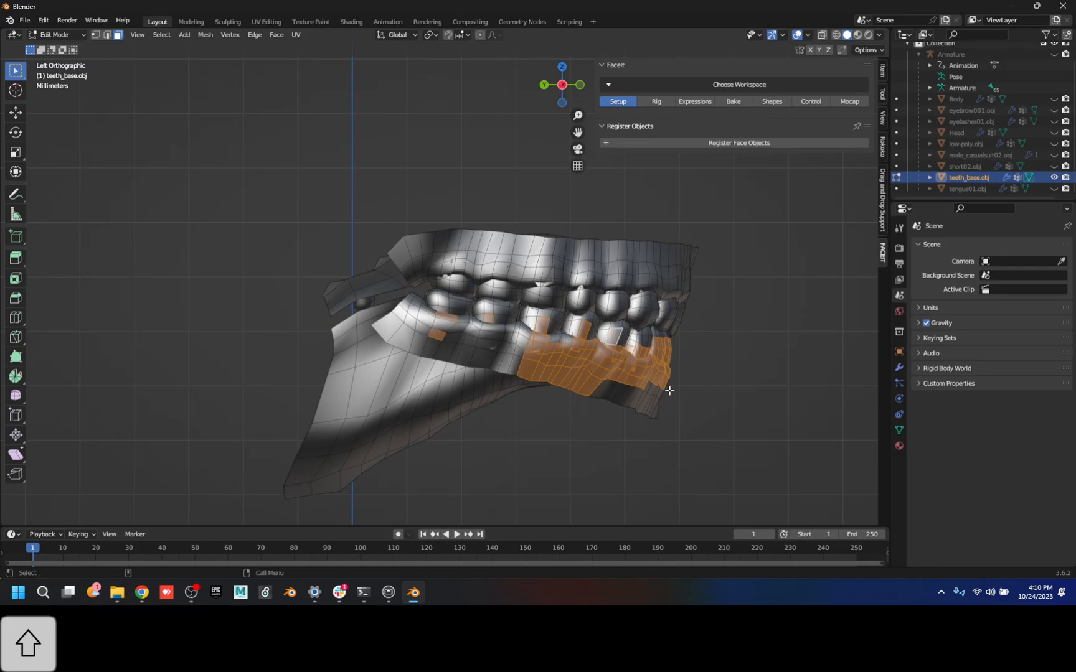
- Extend the face selection over the front lower gums and the lower teeth on the opposite side of the jaw
alt+middle_drag(730, 401, 517, 398)
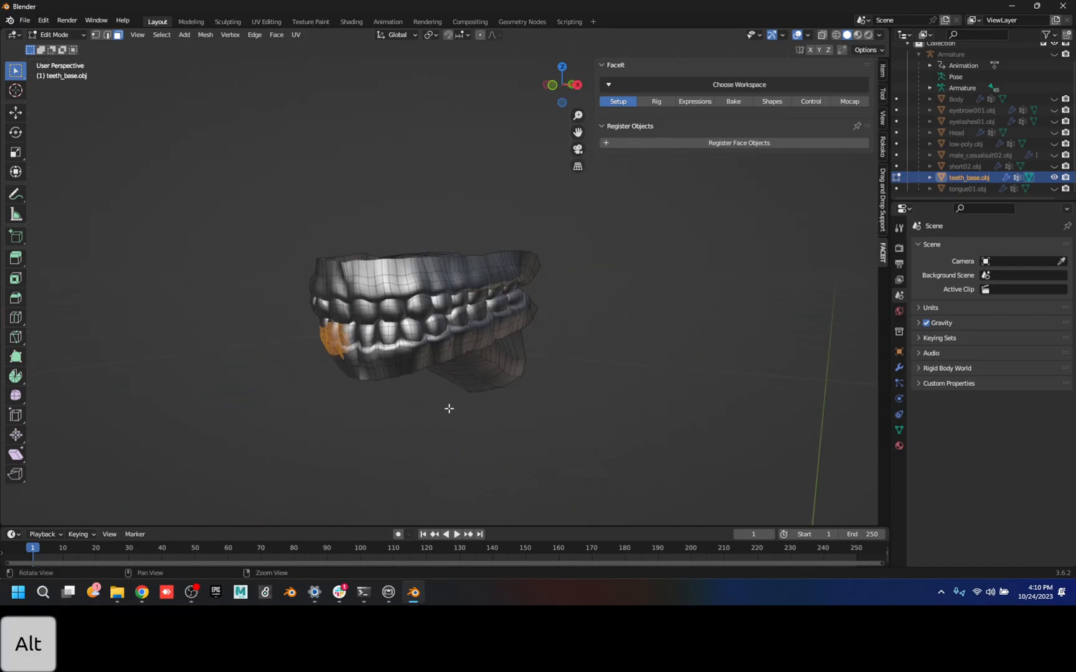
shift+drag(336, 342, 414, 362)
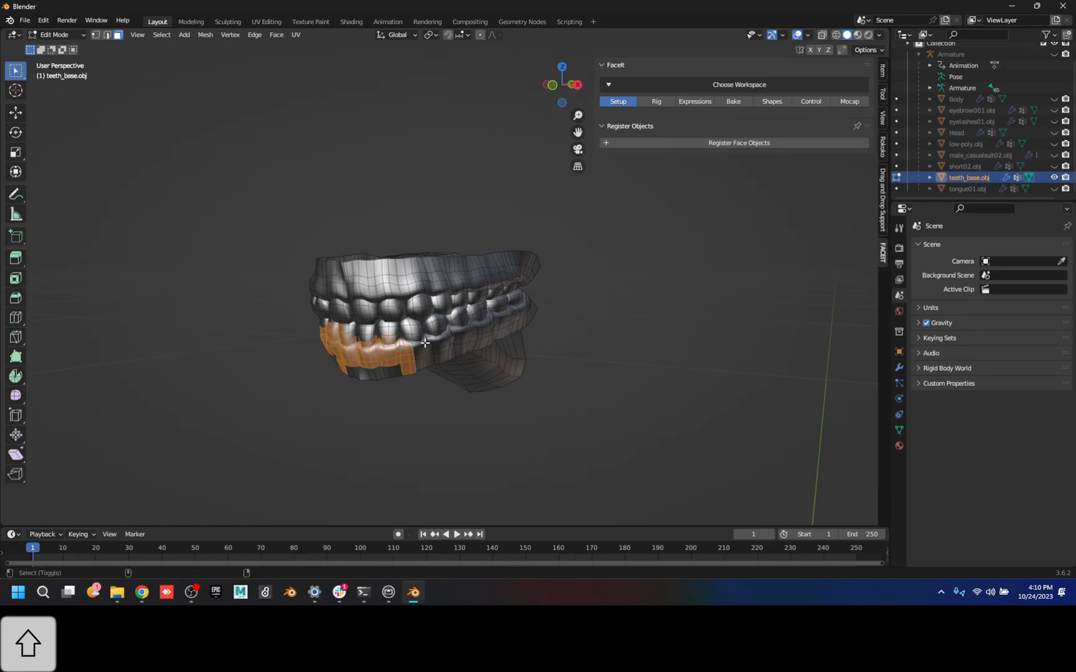
shift+click(411, 338)
shift+click(444, 329)
shift+click(465, 322)
shift+click(479, 318)
shift+click(497, 311)
shift+click(516, 306)
shift+click(519, 301)
- Grow the face selection repeatedly until it covers the whole lower jaw with its teeth and gums
key(ctrl+KP_Add)
key(ctrl+KP_Add)
key(ctrl+KP_Add)
key(ctrl+KP_Add)
key(ctrl+KP_Add)
key(ctrl+KP_Add)
key(ctrl+KP_Add)
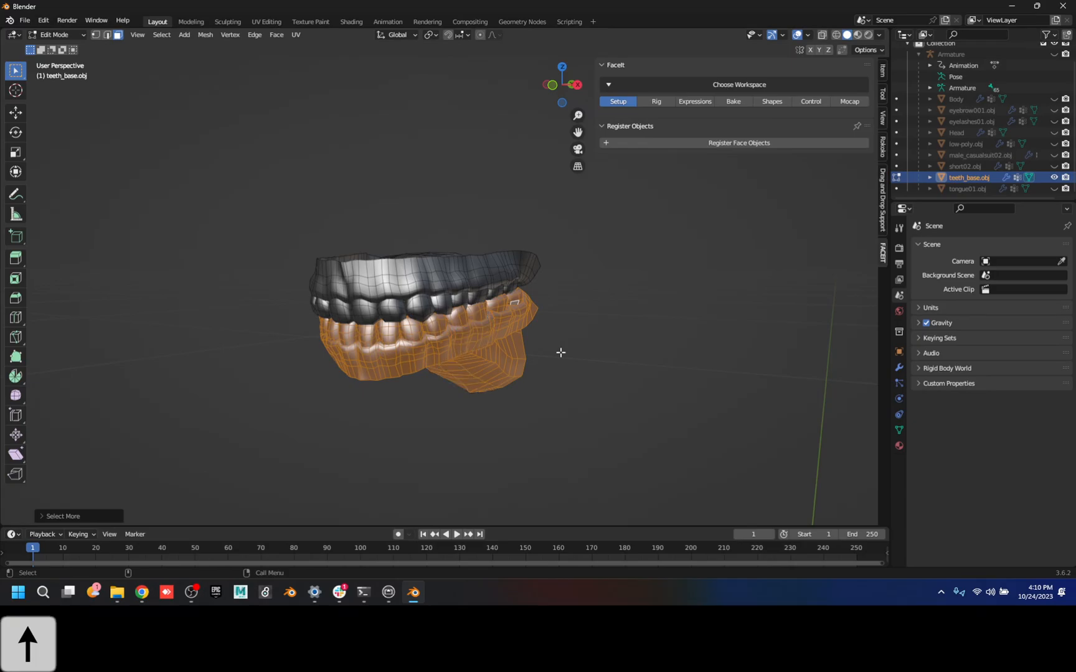
- Add a remaining tooth face to the selection and separate the selected lower jaw into its own object
alt+drag(561, 352, 507, 358)
shift+click(472, 291)
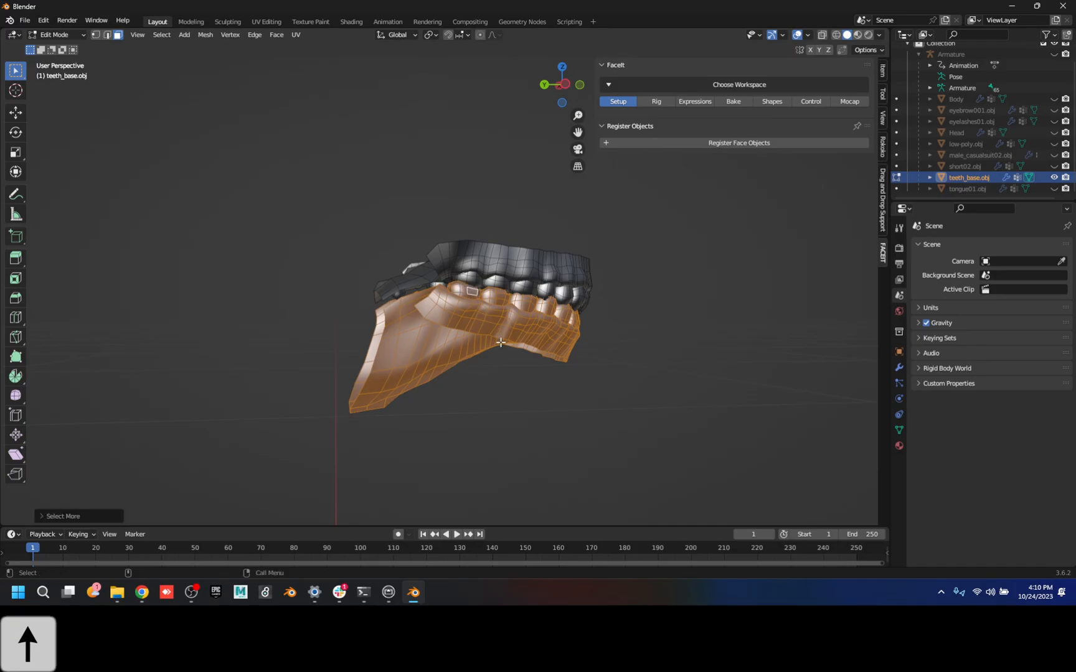
right_click(432, 314)
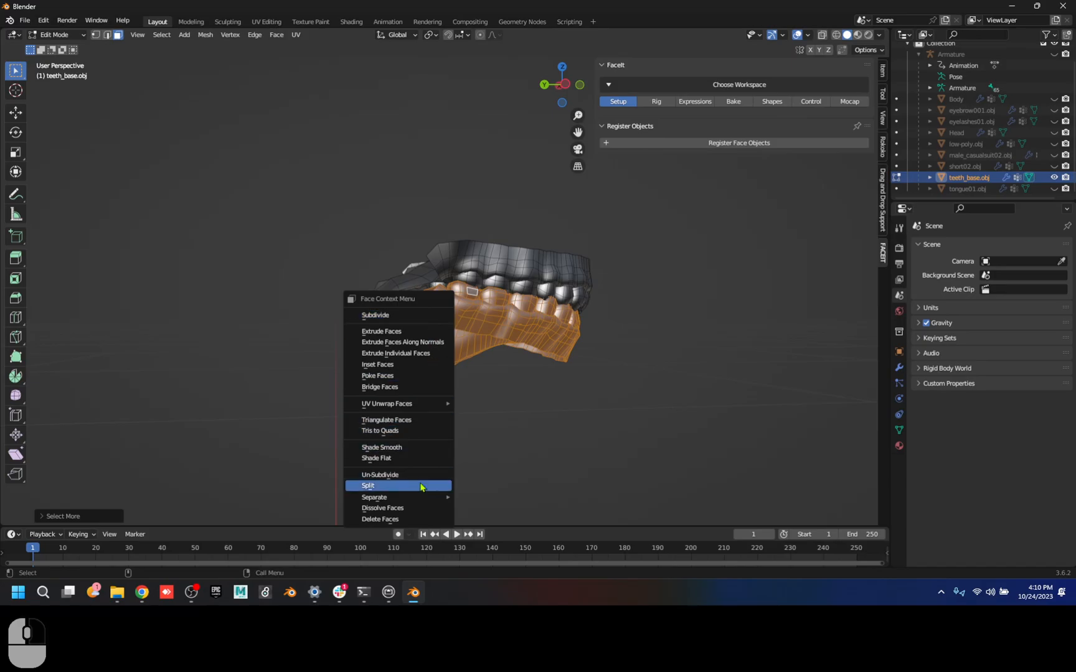
mouse_move(422, 497)
click(500, 494)
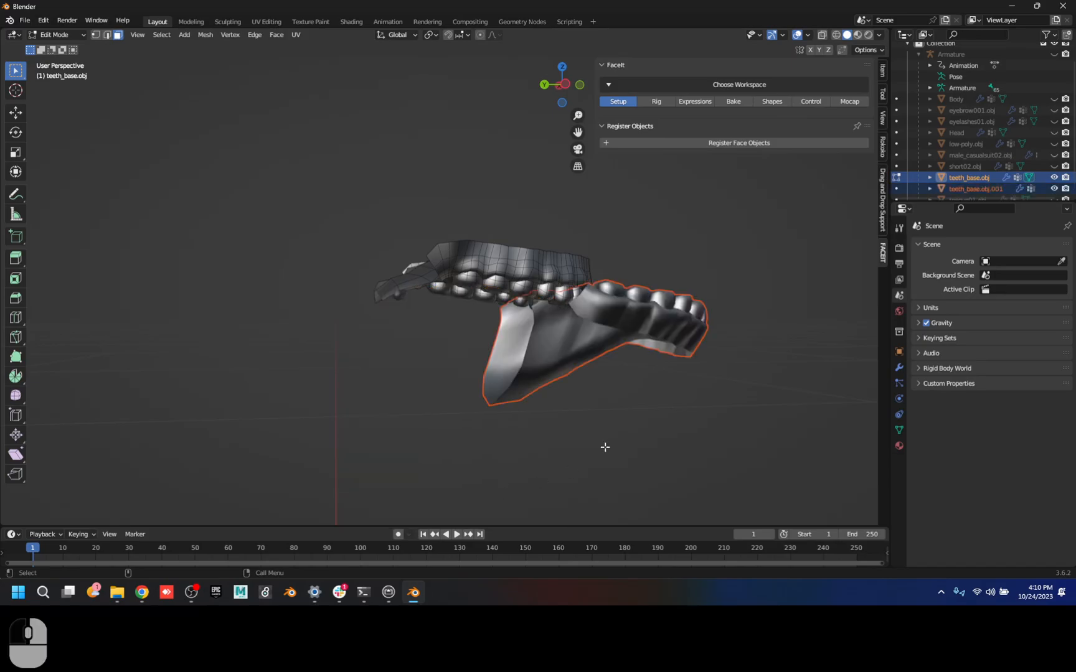
- Return to Object Mode and rename the upper teeth object teeth_base.obj to UpperTeeth
scroll(977, 178, down, 1)
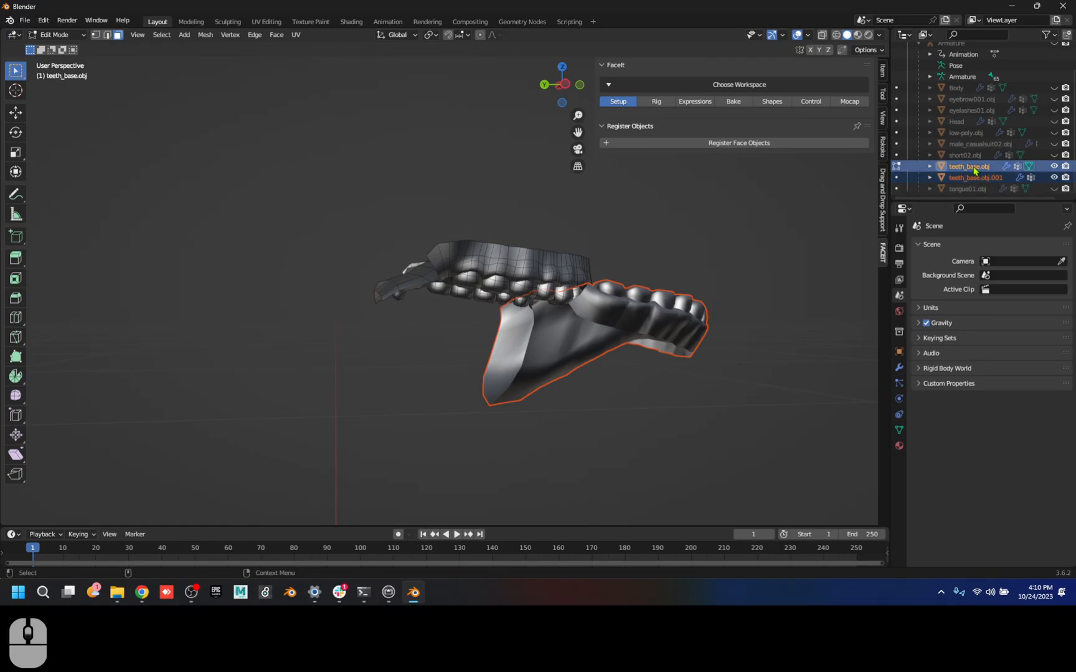
double_click(978, 178)
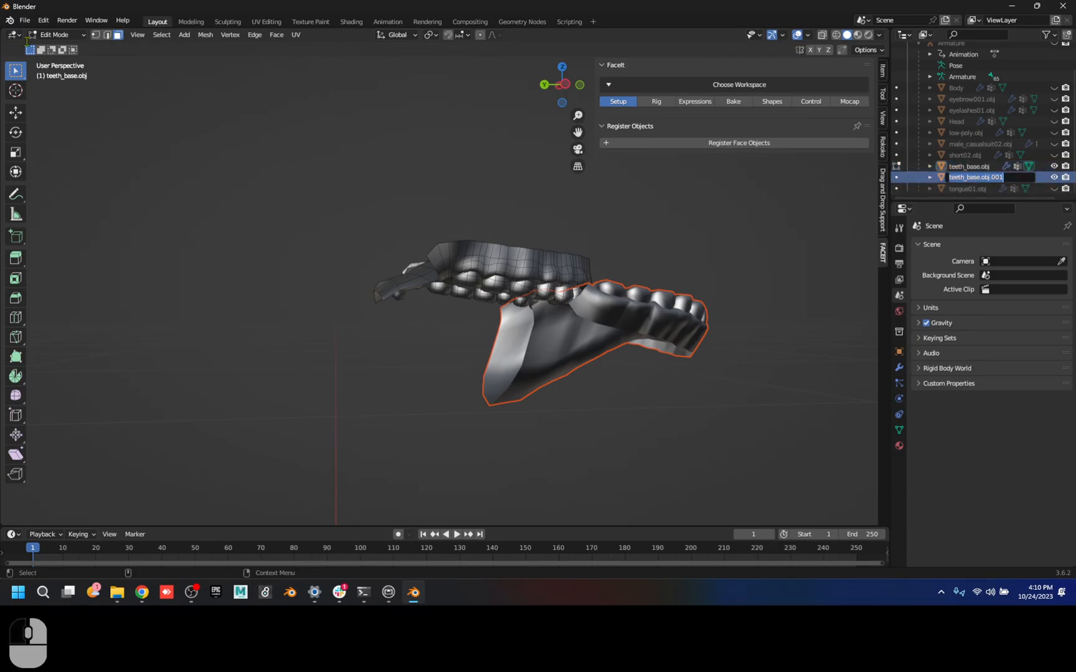
click(54, 34)
click(51, 44)
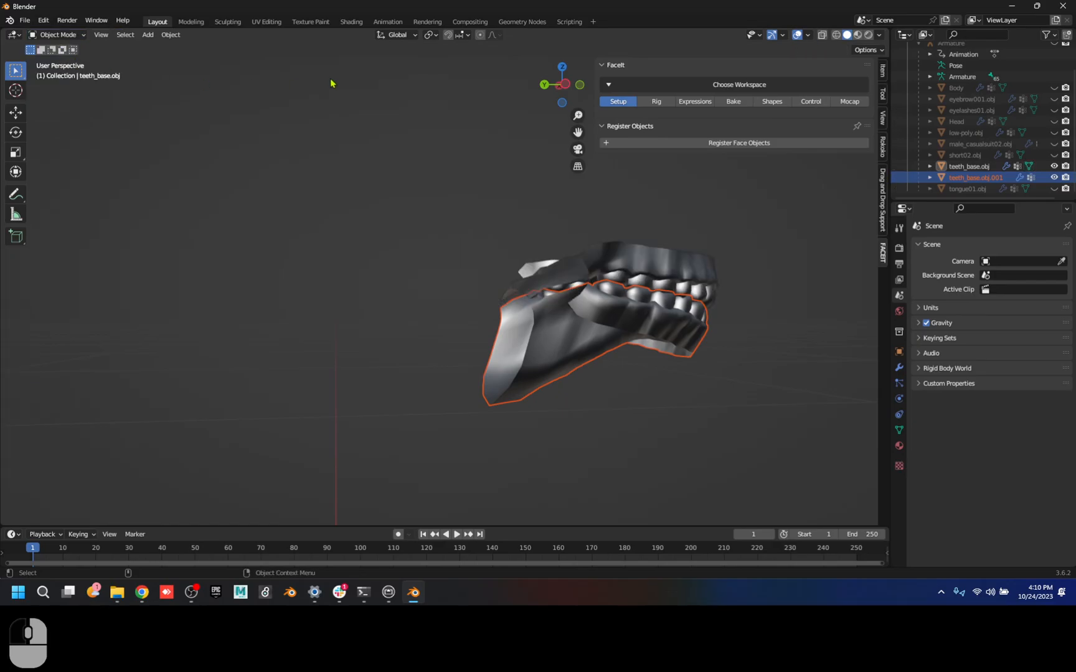
double_click(983, 166)
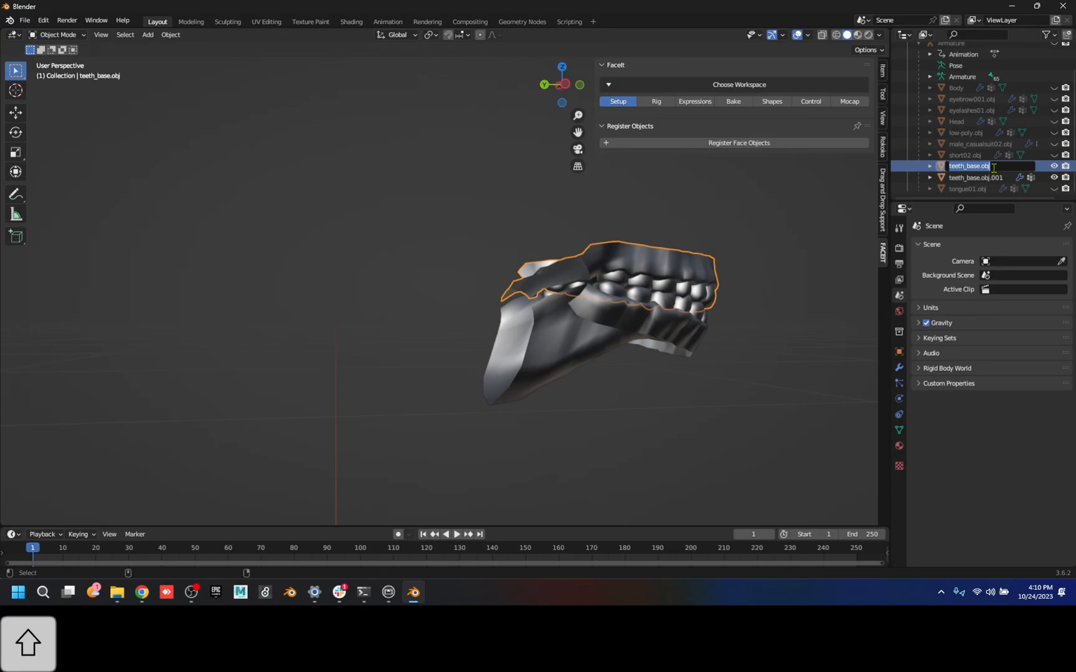
text(UpperTeeth)
key(Return)
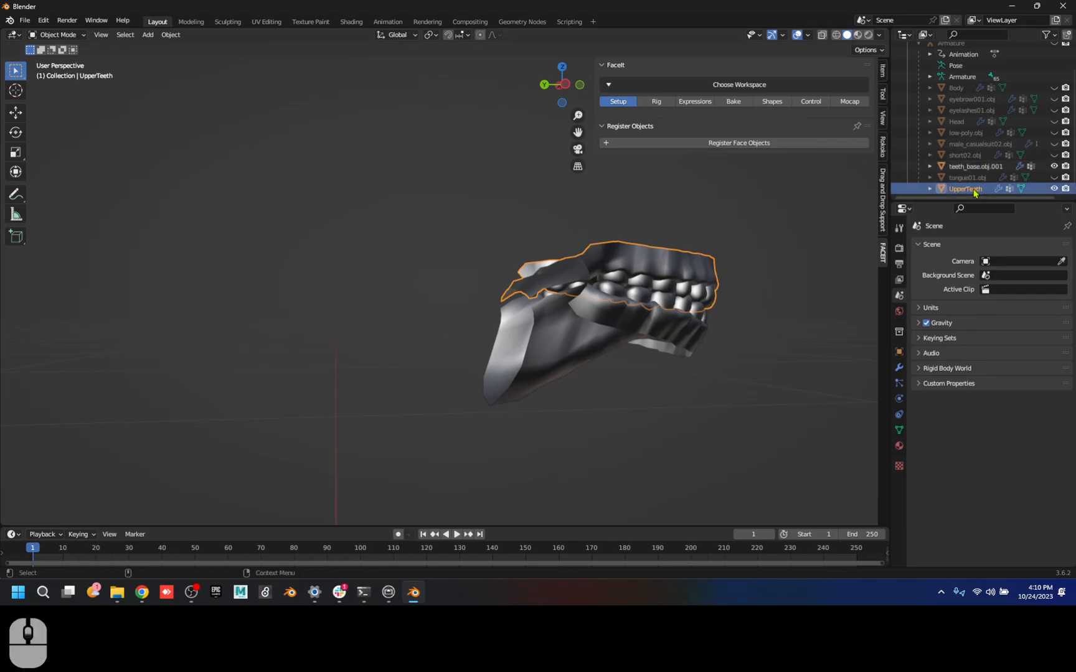
- Rename the separated lower jaw object teeth_base.obj.001 to LowerTeeth
double_click(973, 167)
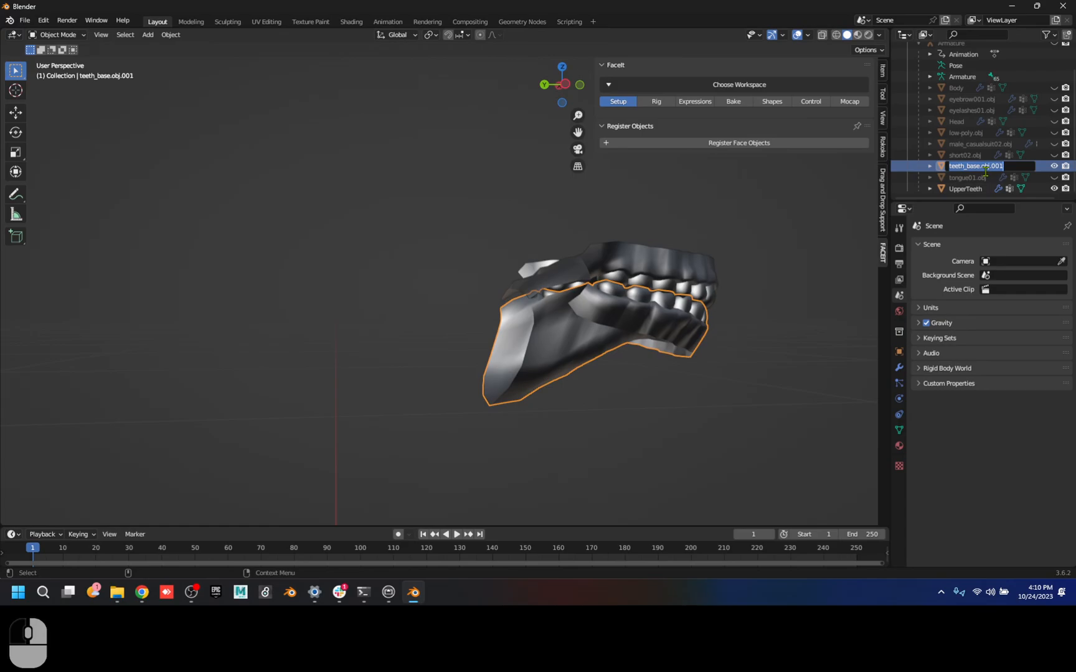
text(LowerT)
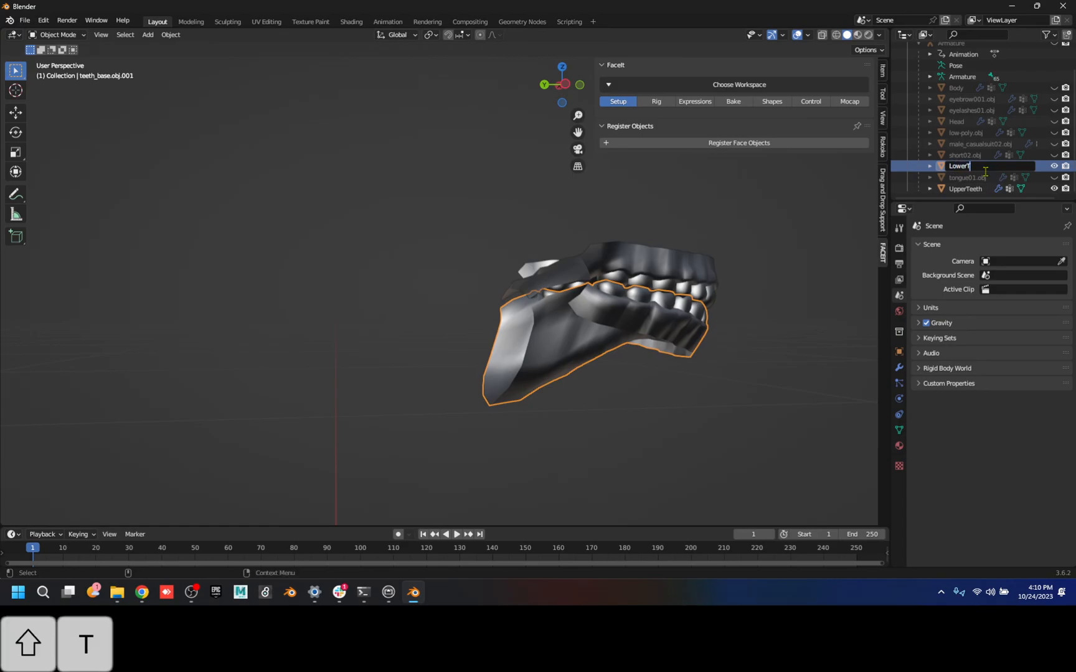
text(eeth)
key(Return)
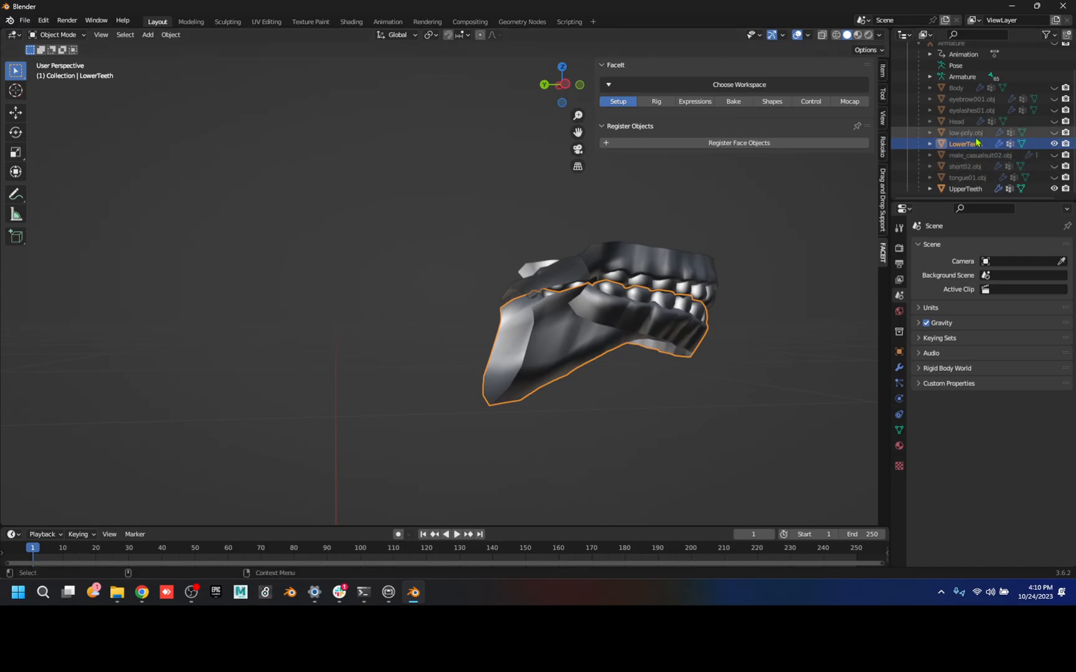
- Show the low-poly.obj eyes and hide both the LowerTeeth and UpperTeeth objects
click(1055, 132)
click(1054, 143)
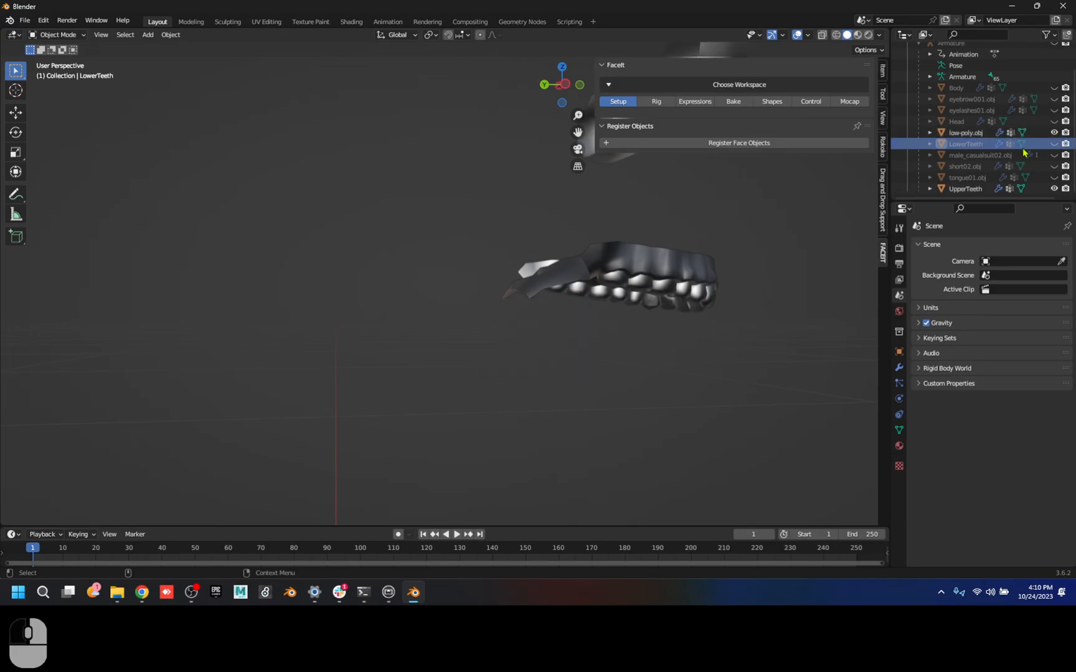
click(1054, 188)
alt+middle_drag(806, 250, 463, 355)
scroll(495, 293, up, 1)
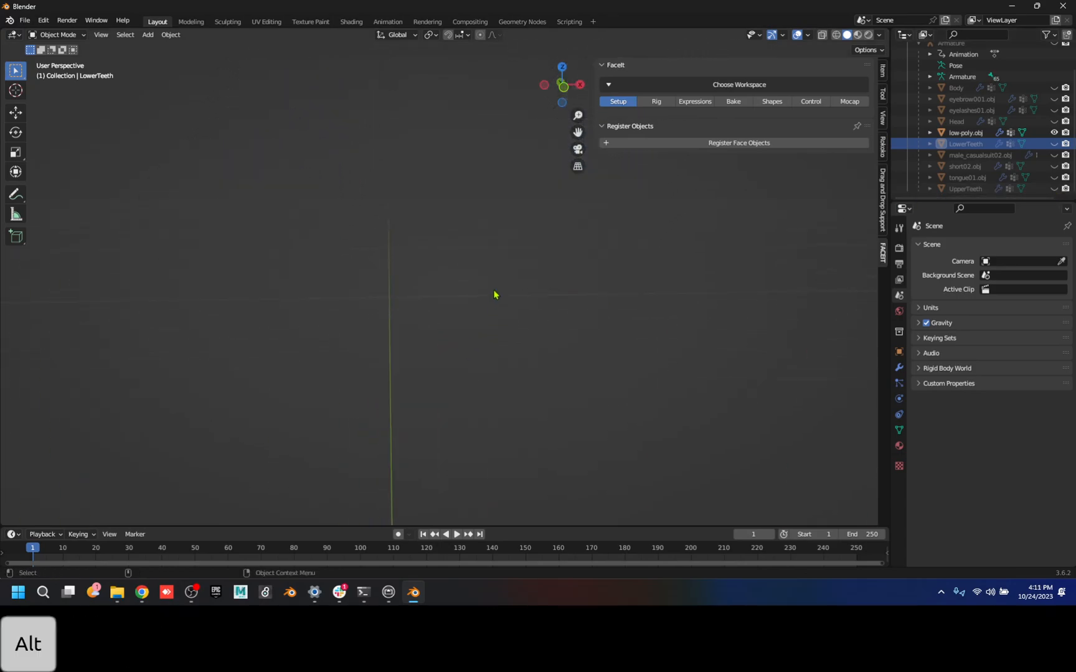
scroll(502, 289, down, 3)
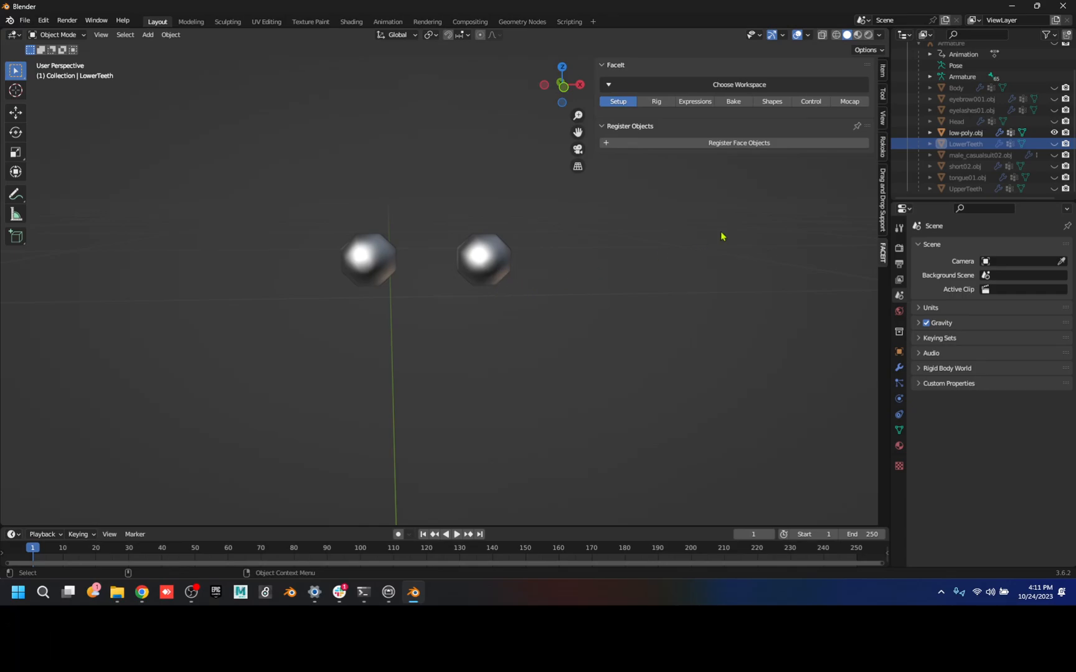
- Enter Edit Mode on low-poly.obj, select all faces of the character's left eye and separate the selection into its own object
click(67, 35)
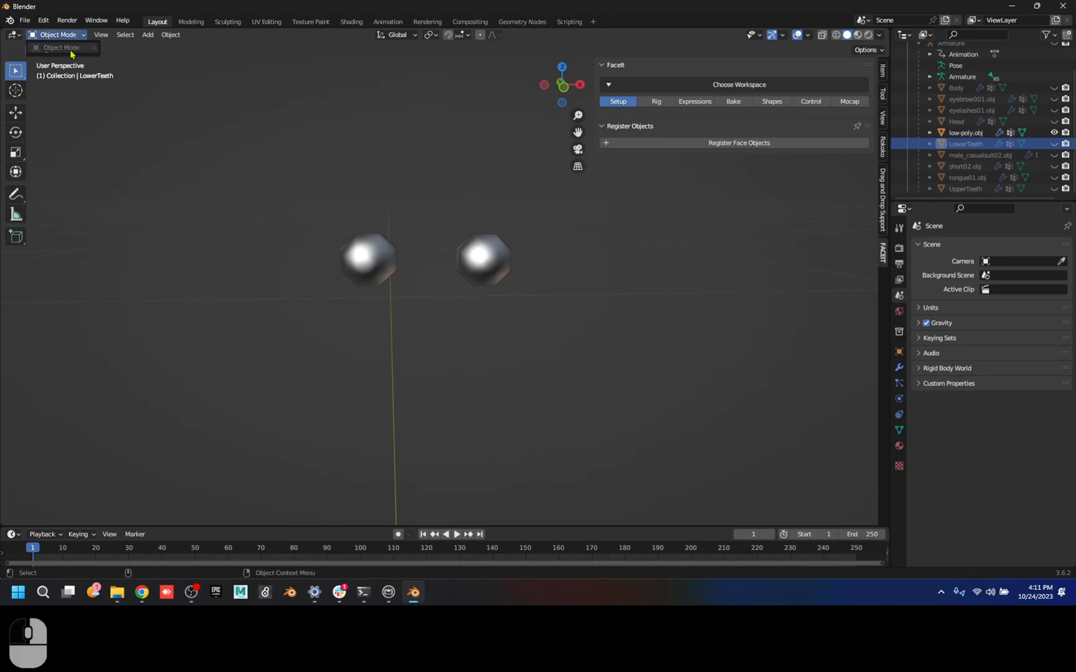
click(966, 133)
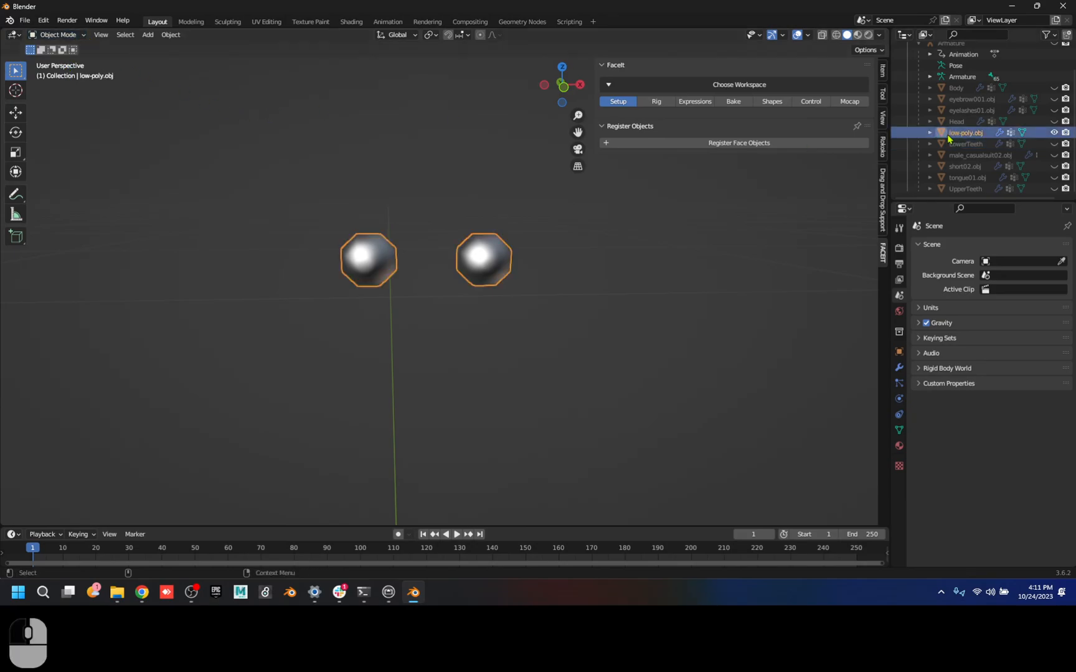
click(58, 35)
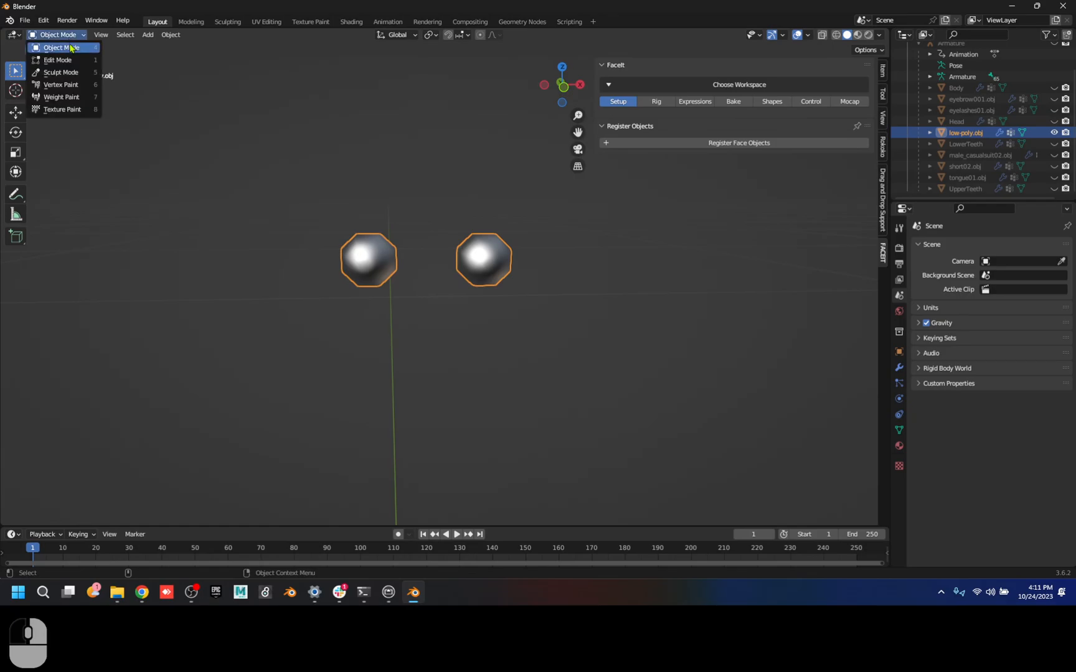
click(56, 56)
click(490, 361)
drag(421, 193, 540, 322)
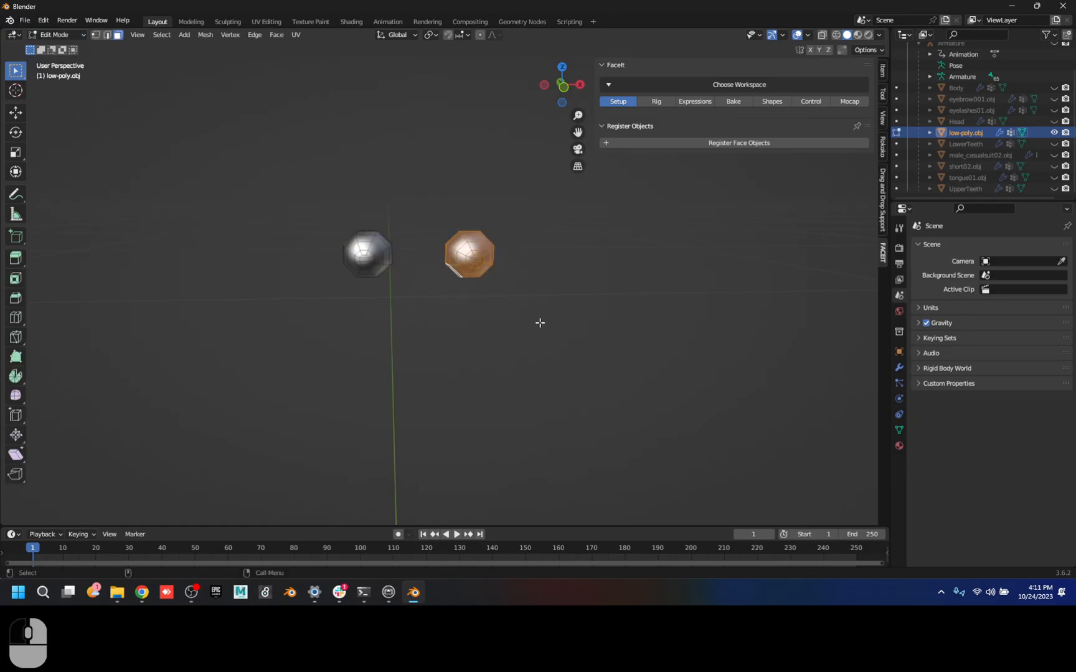
key(ctrl+KP_Add)
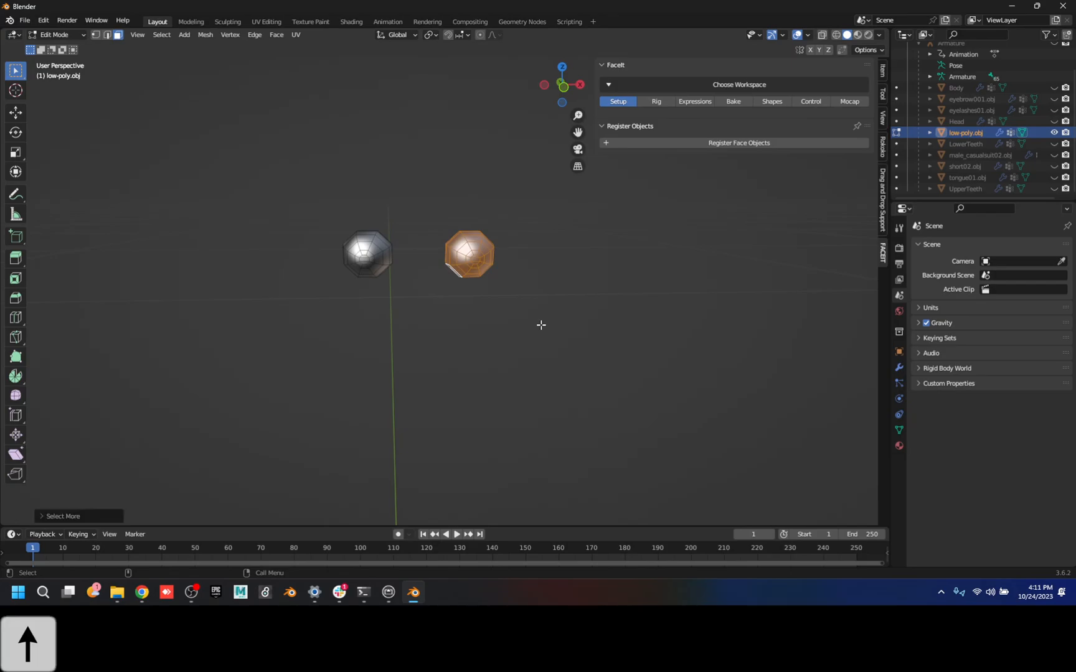
right_click(457, 264)
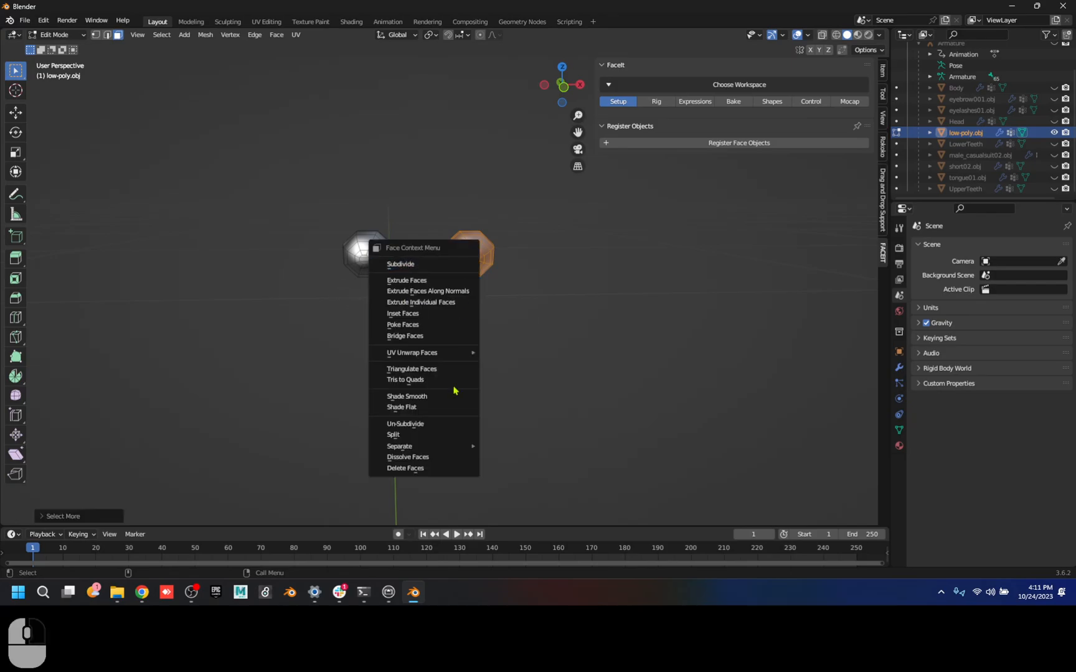
mouse_move(457, 447)
click(534, 448)
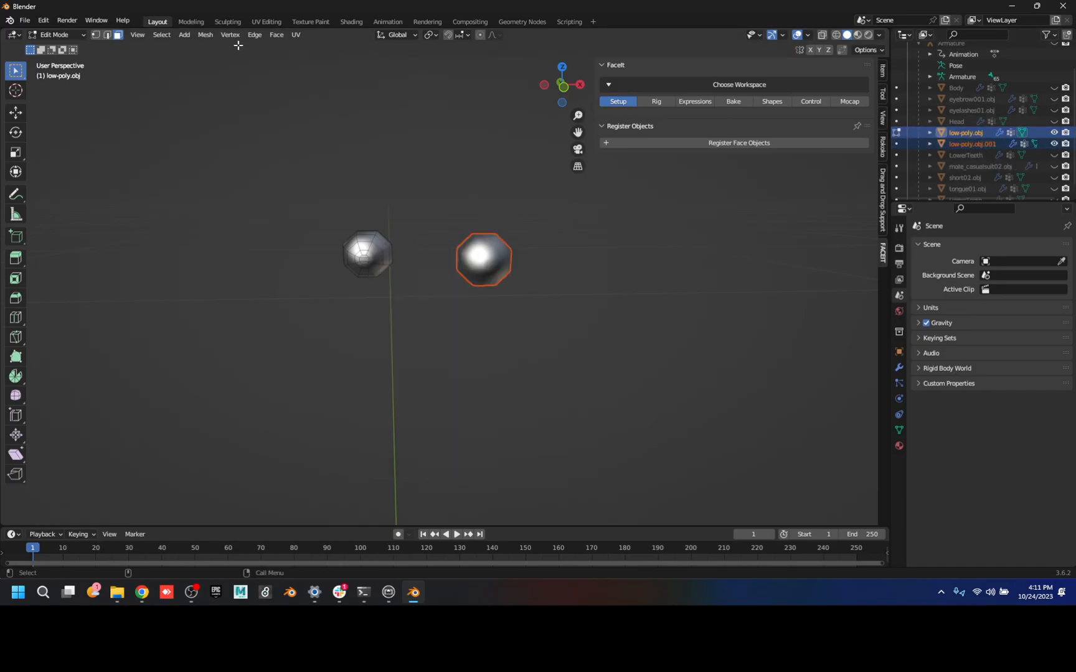
- Return to Object Mode and rename the remaining eye object low-poly.obj to EyeRight
click(59, 35)
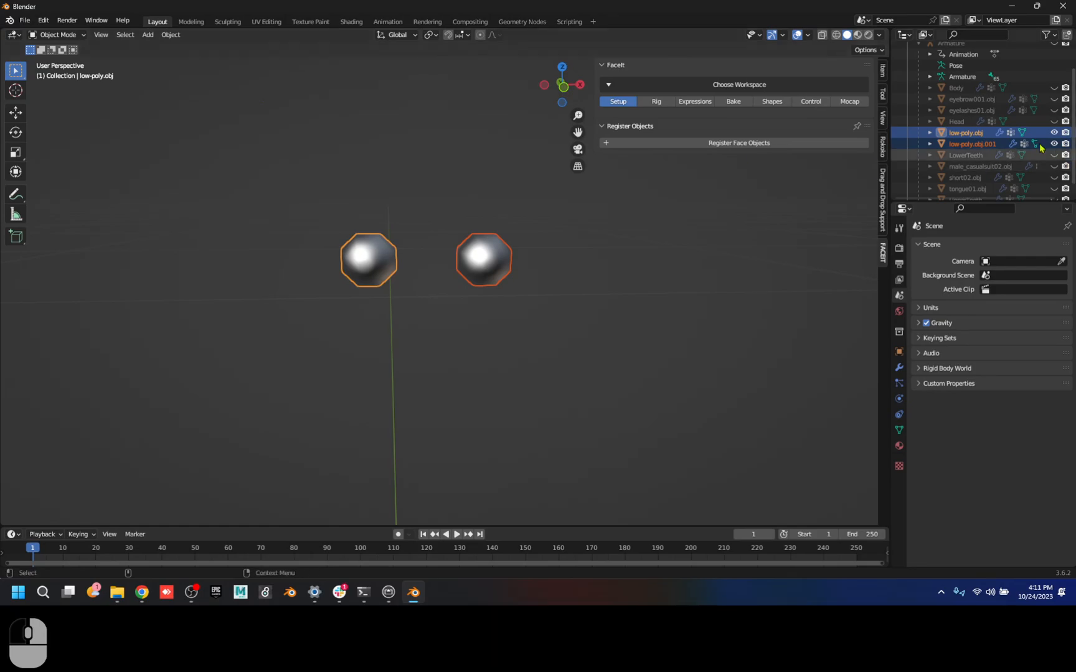
click(973, 135)
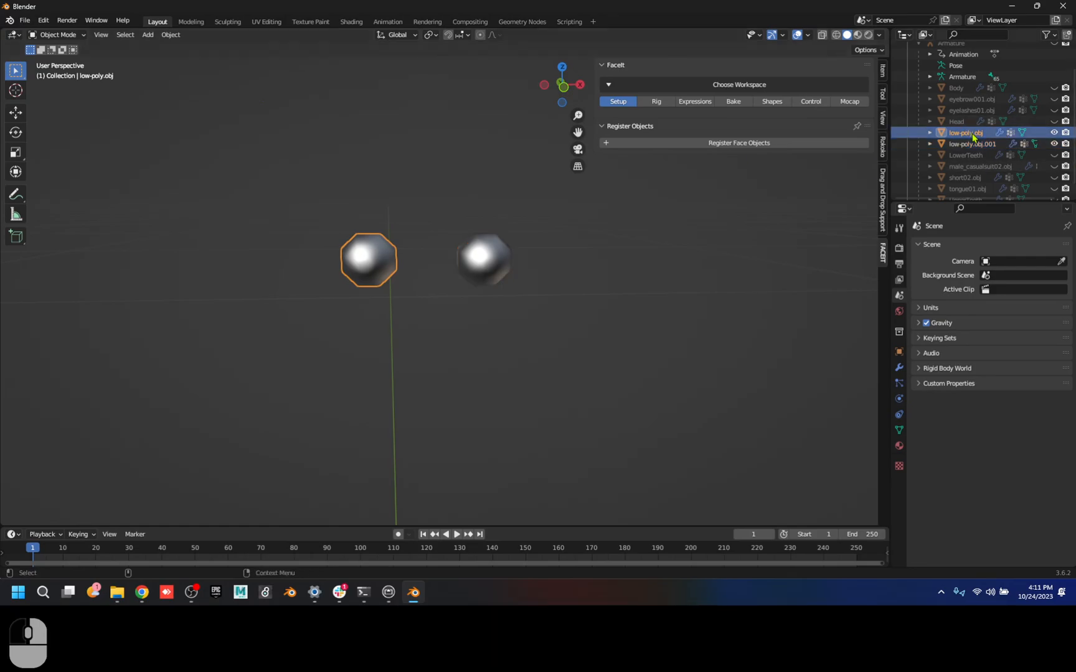
double_click(972, 135)
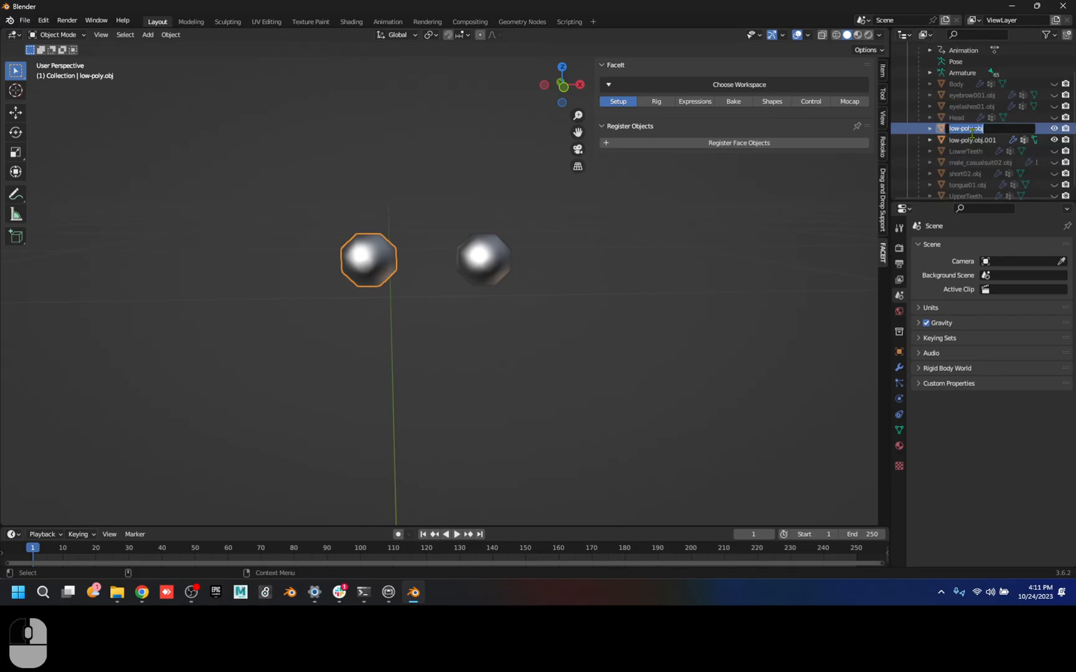
text(EyeRight)
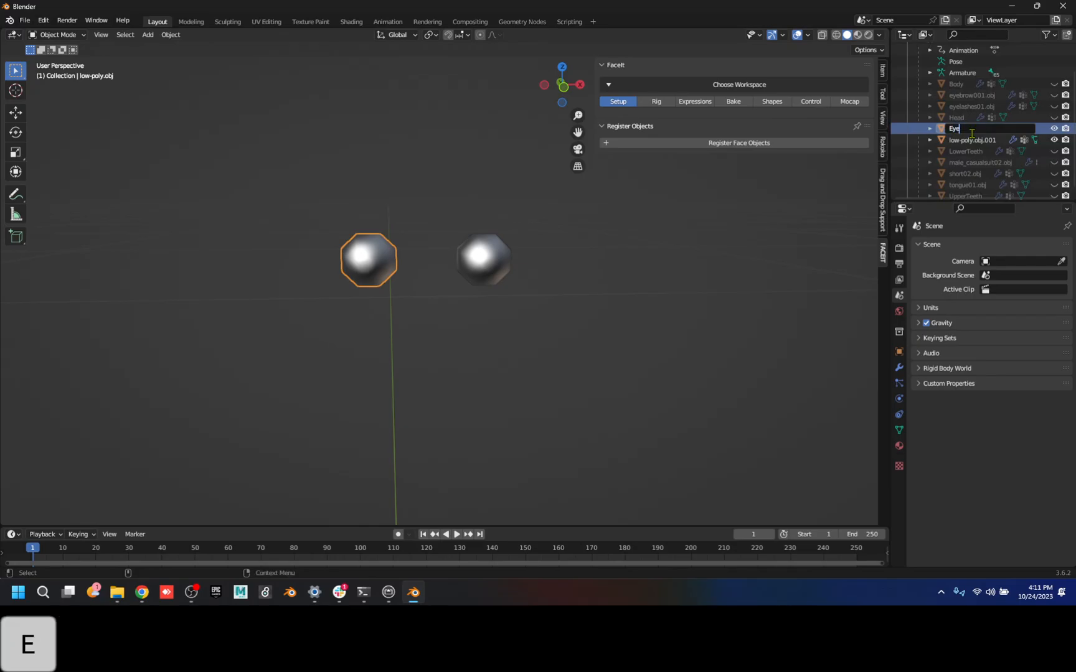
key(Return)
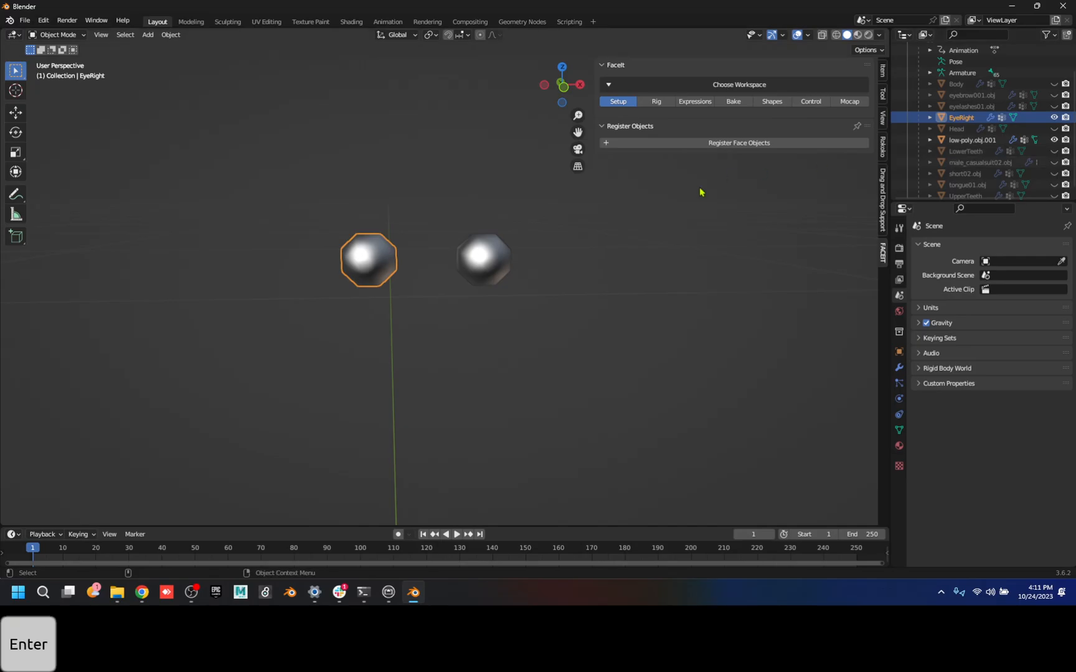
- Rename the separated eye object low-poly.obj.001 to EyeLeft
click(968, 140)
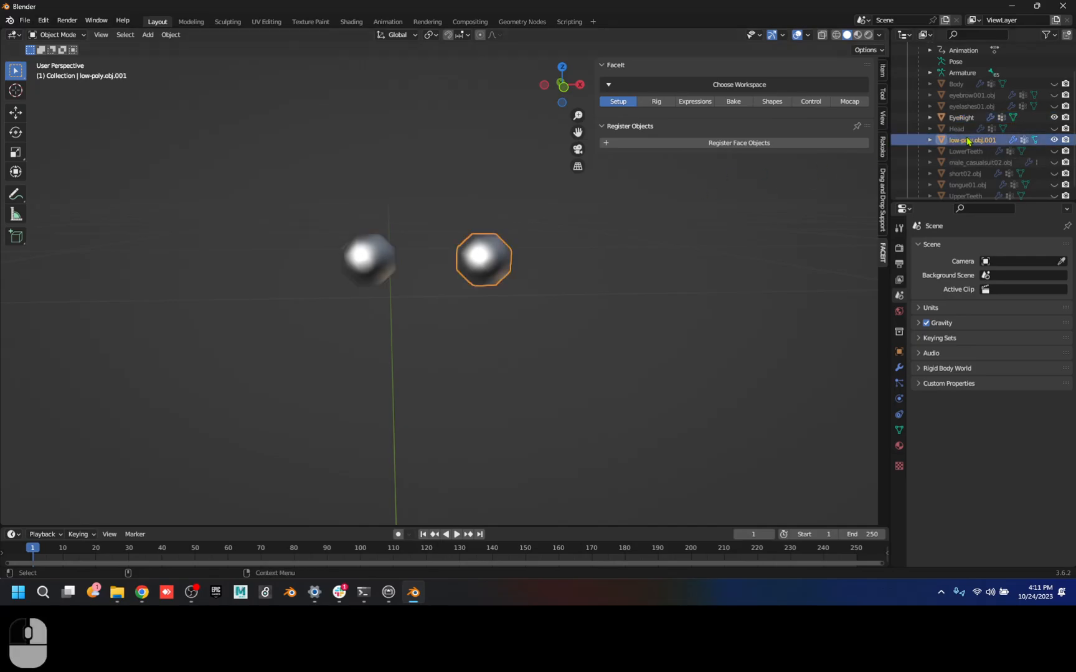
double_click(967, 138)
text(EyeLeft)
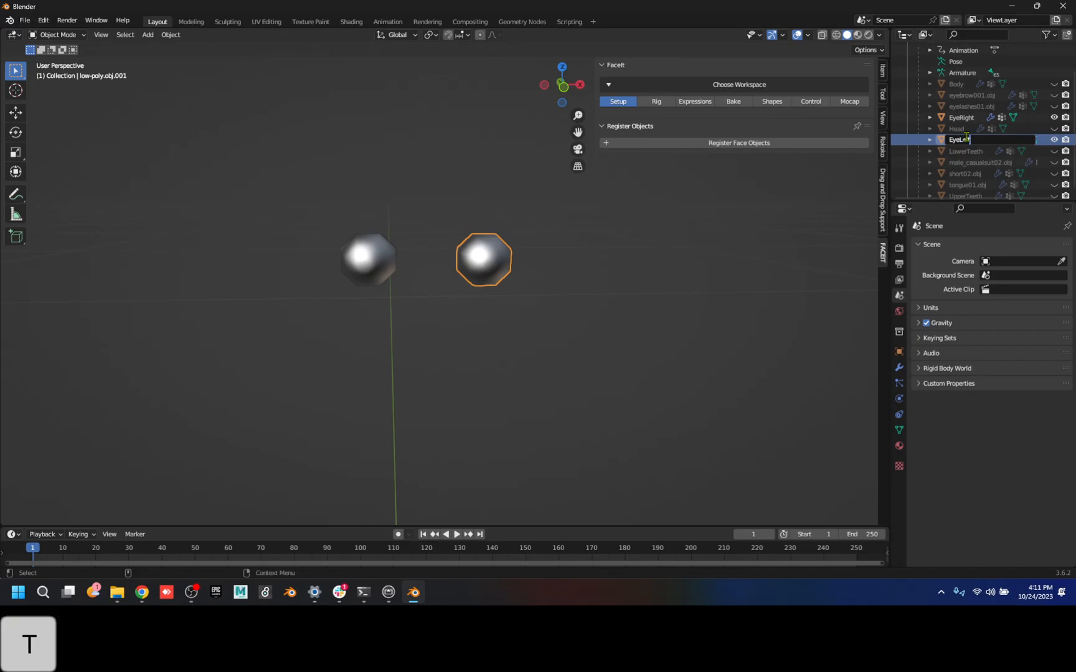
key(Return)
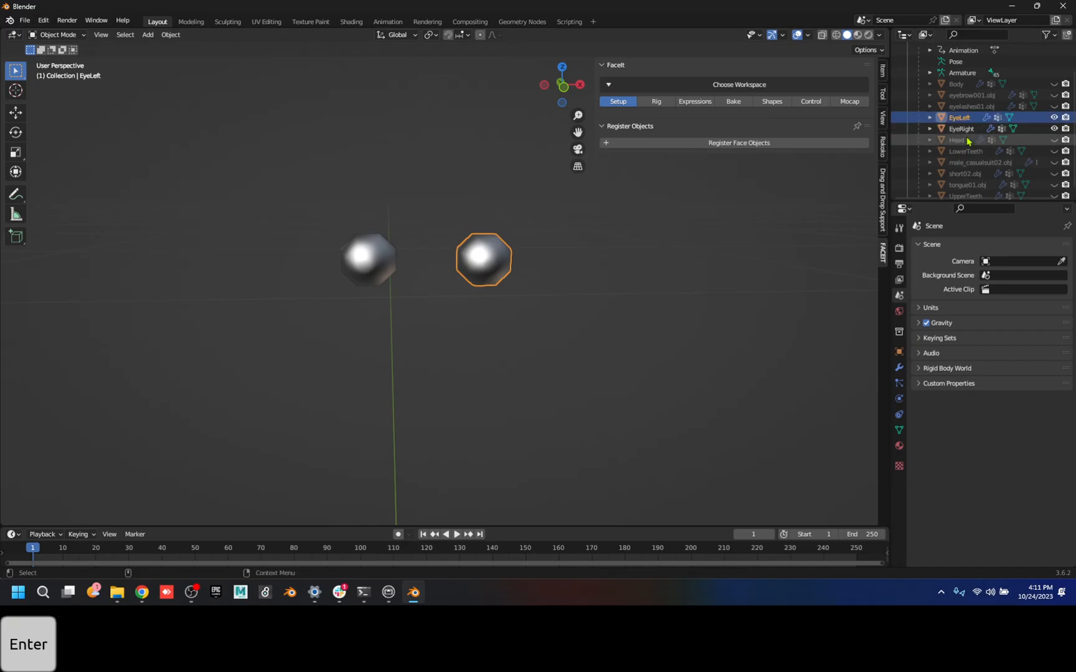
- Unhide eyebrow001.obj, eyelashes01.obj, Head, LowerTeeth, short02.obj, tongue01.obj and UpperTeeth in the viewport
click(1054, 94)
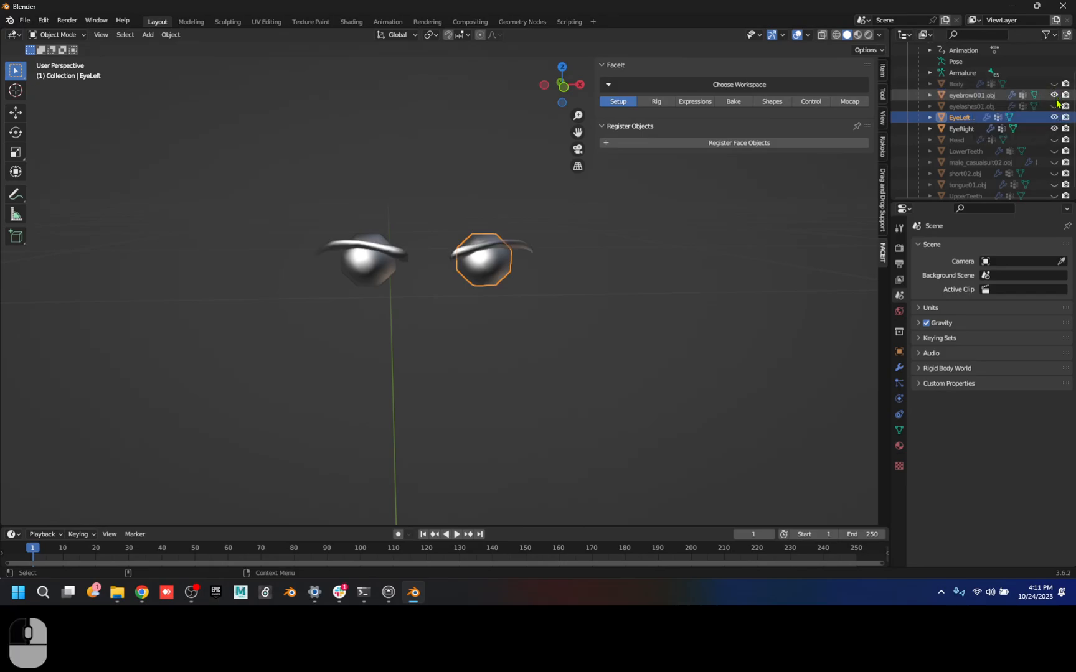
click(1054, 106)
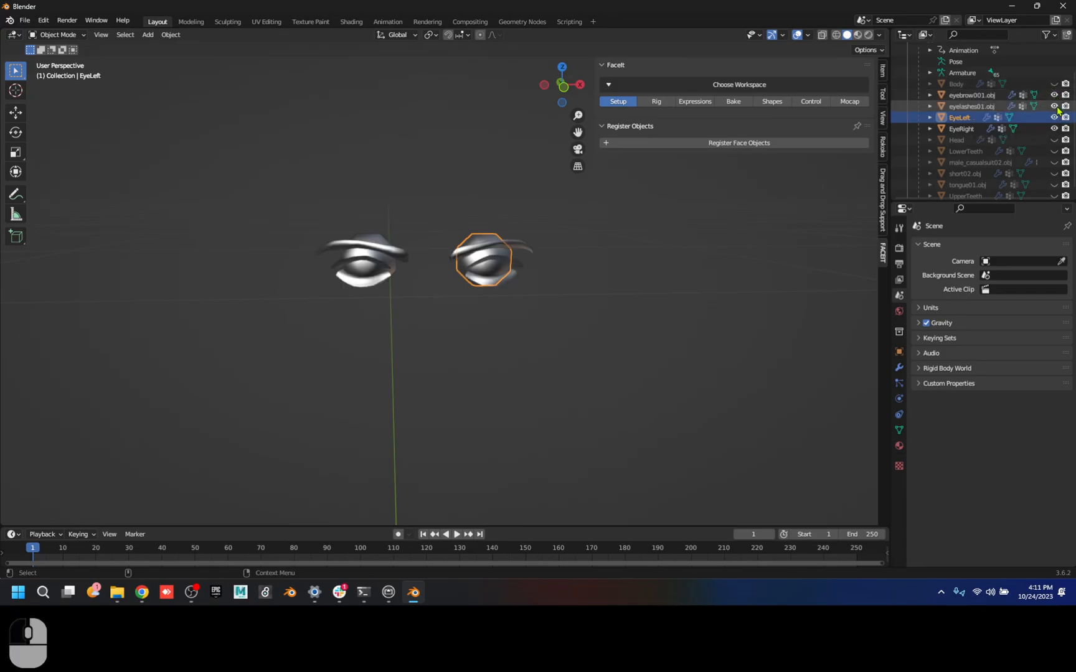
click(1054, 140)
click(1054, 151)
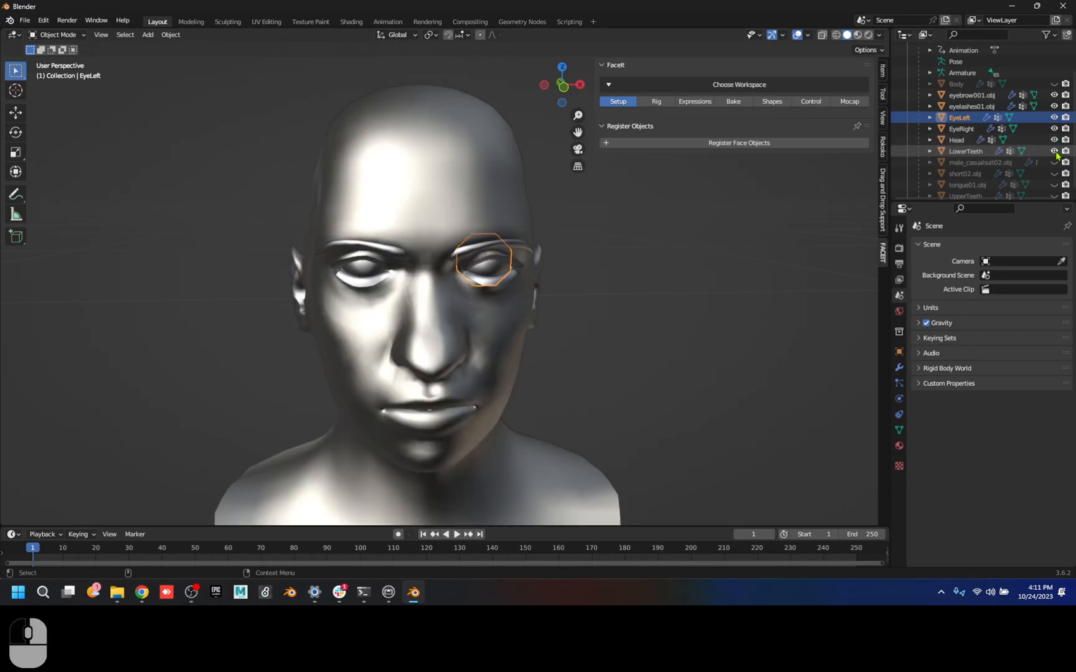
click(1055, 174)
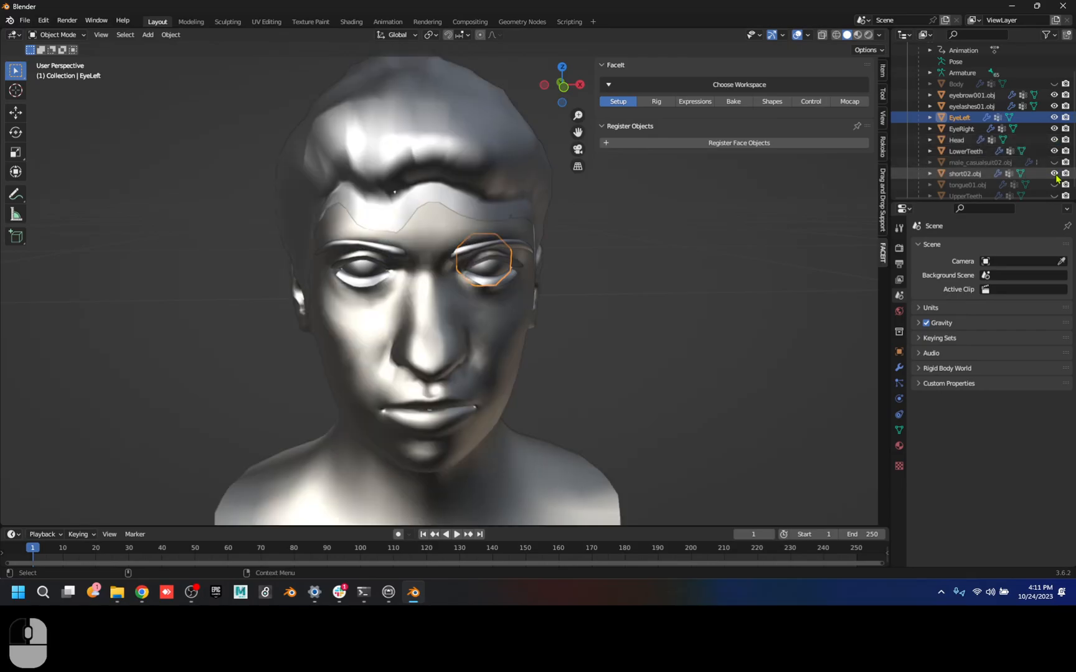
click(1055, 185)
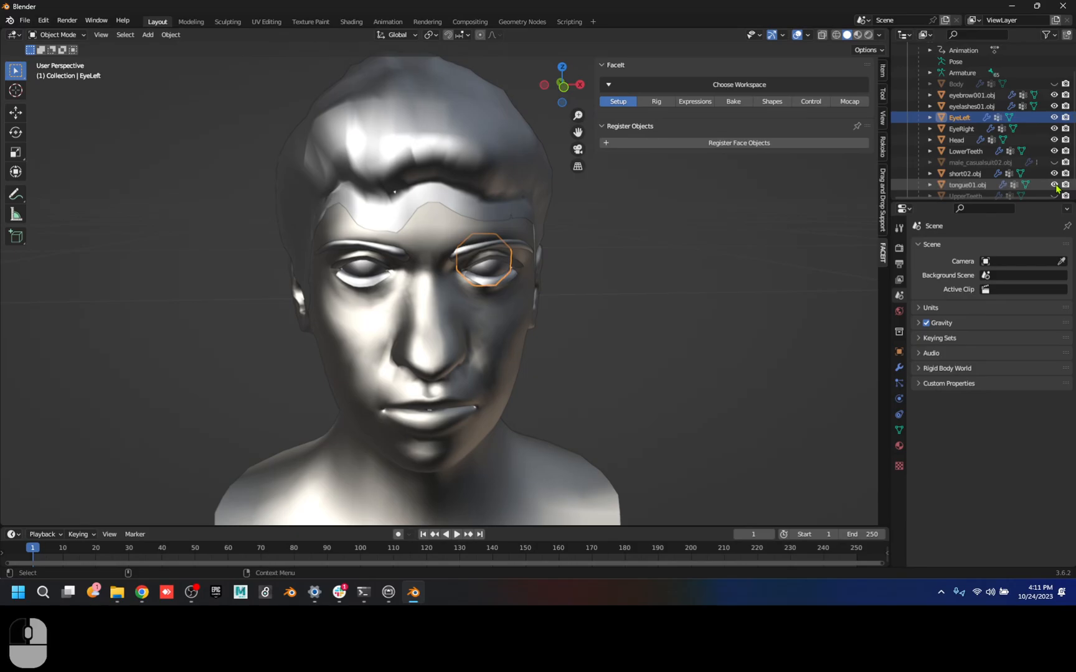
scroll(1056, 188, down, 1)
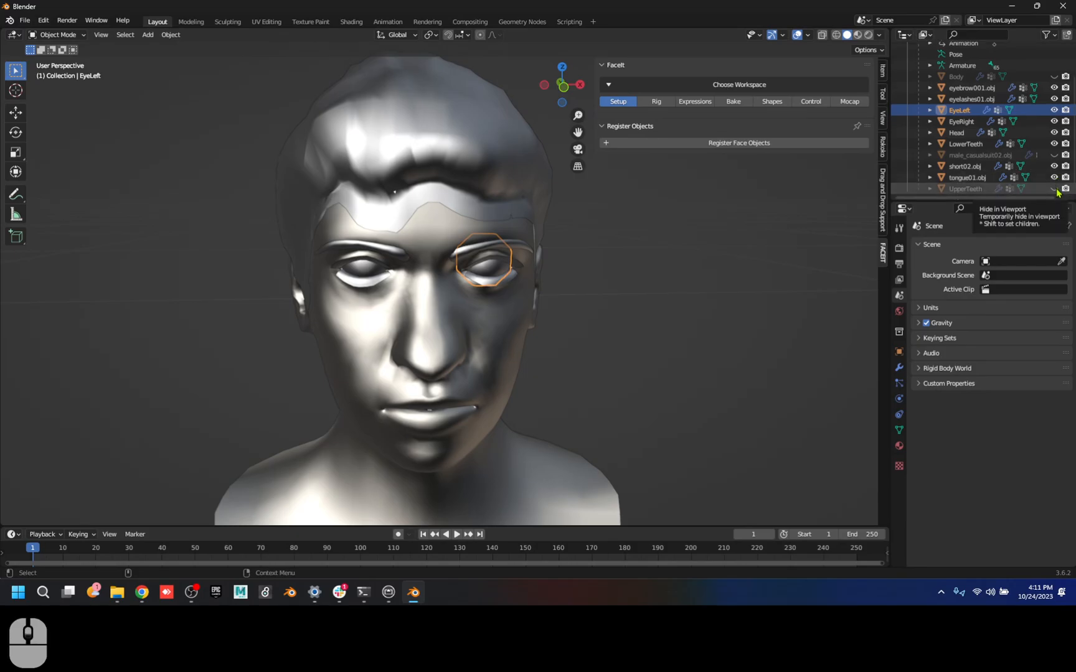
click(1056, 189)
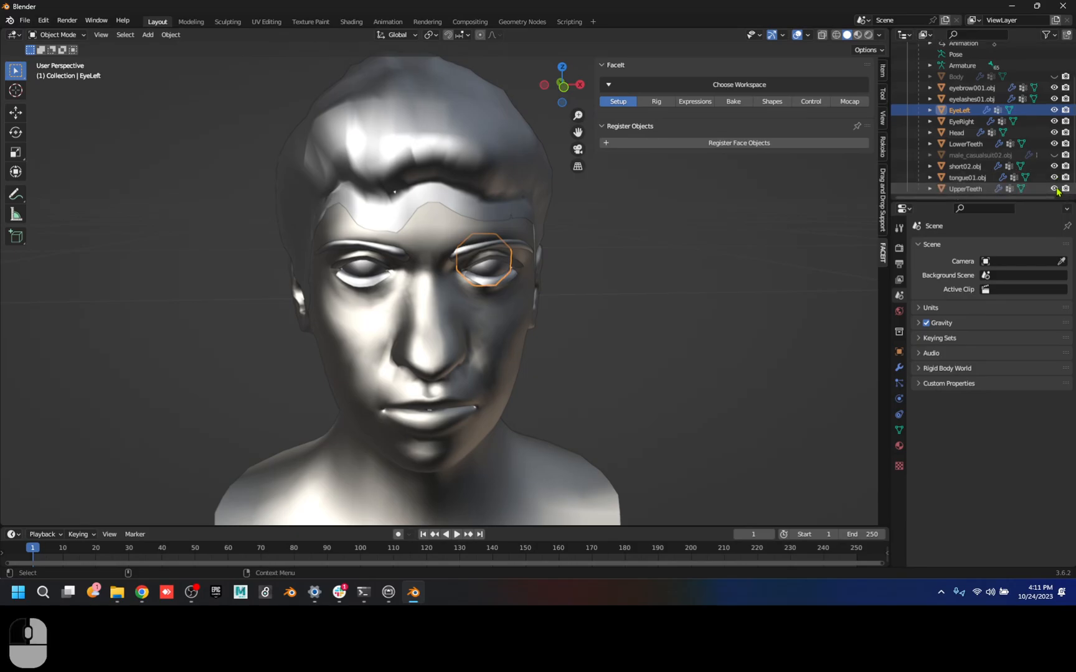
- Temporarily hide Head, LowerTeeth and UpperTeeth to inspect the tongue01.obj mesh, toggling its visibility, and show all of them again
click(1055, 132)
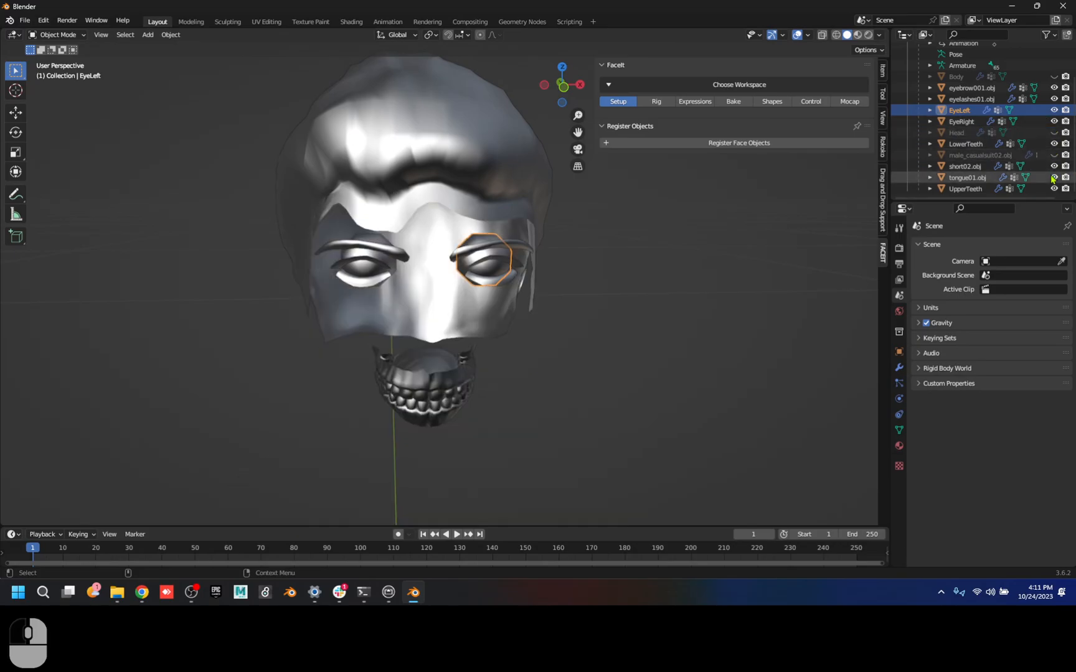
click(1055, 177)
click(1054, 178)
click(1055, 144)
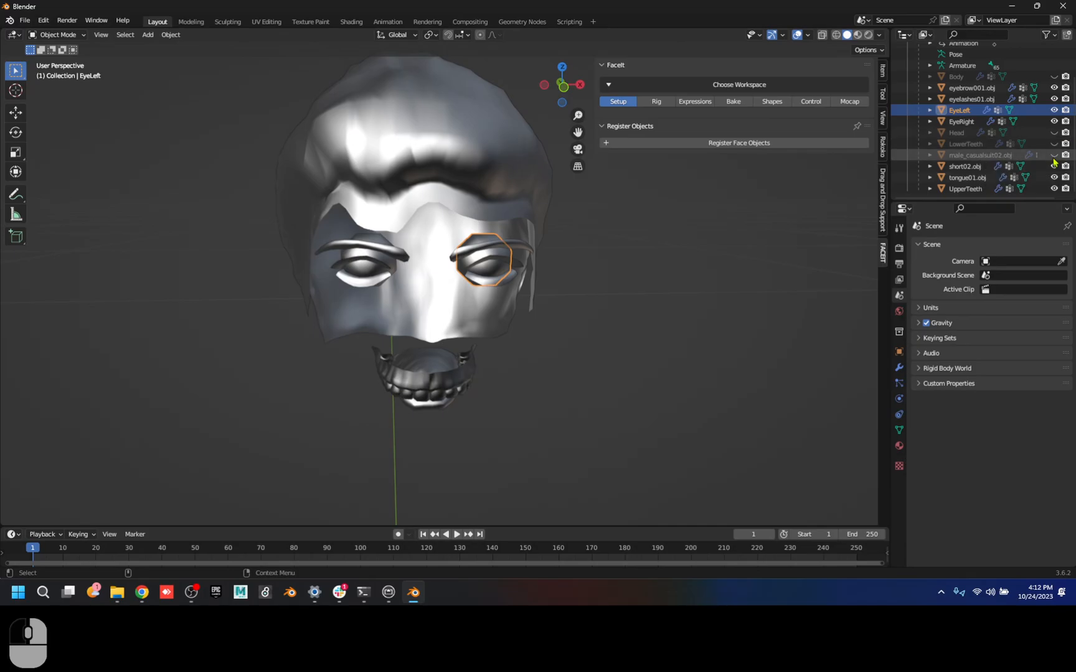
click(1055, 189)
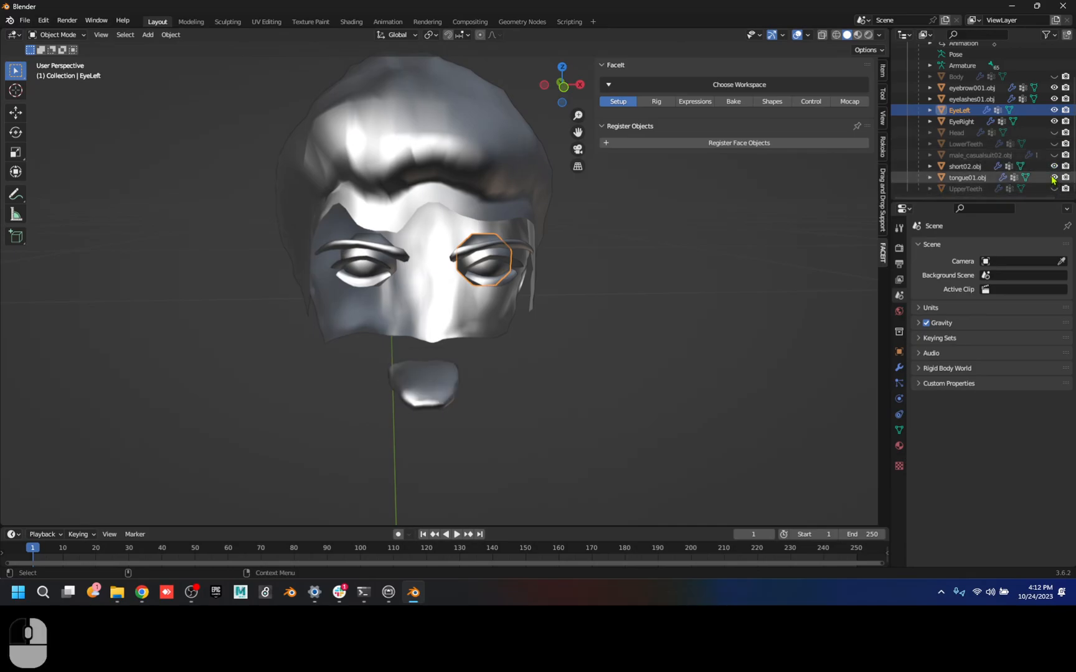
click(1054, 178)
click(1054, 177)
click(1054, 177)
click(1054, 177)
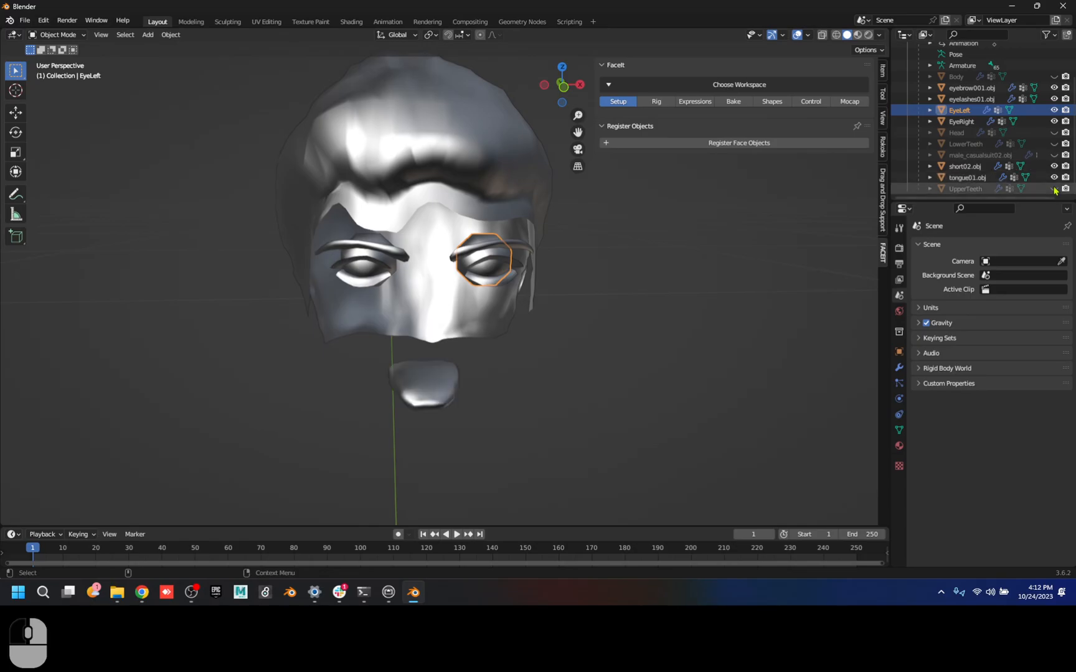
click(1054, 188)
click(1054, 144)
click(1054, 133)
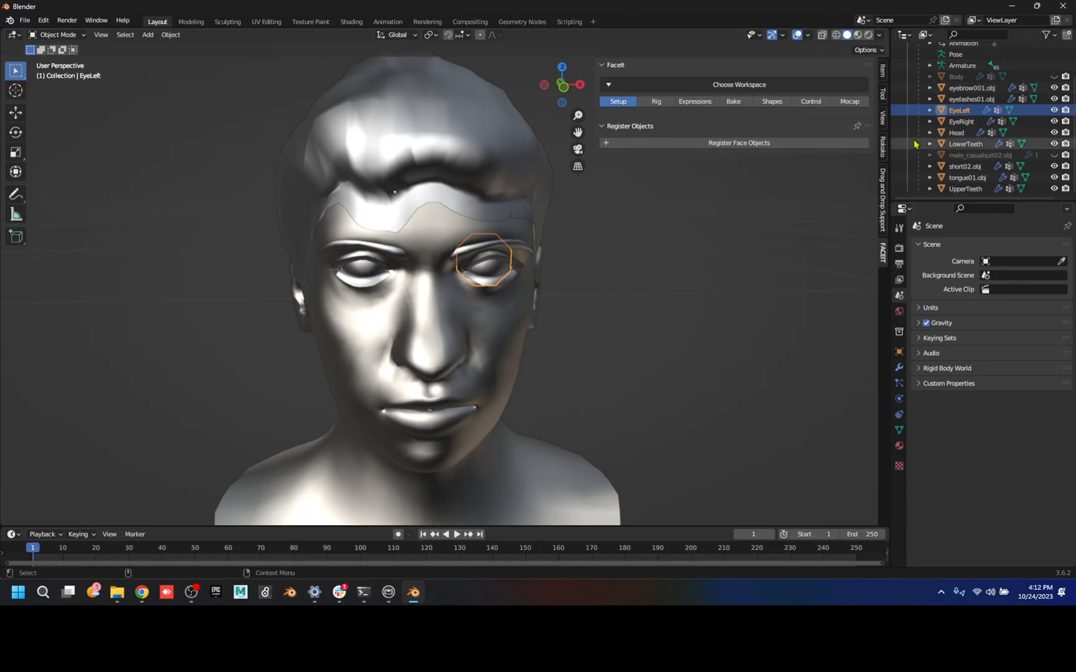
- Select the eyebrows, eyelashes, both eyes, Head, short02.obj hair, tongue and both teeth objects, and register them as Faceit face objects
click(972, 88)
shift+click(971, 99)
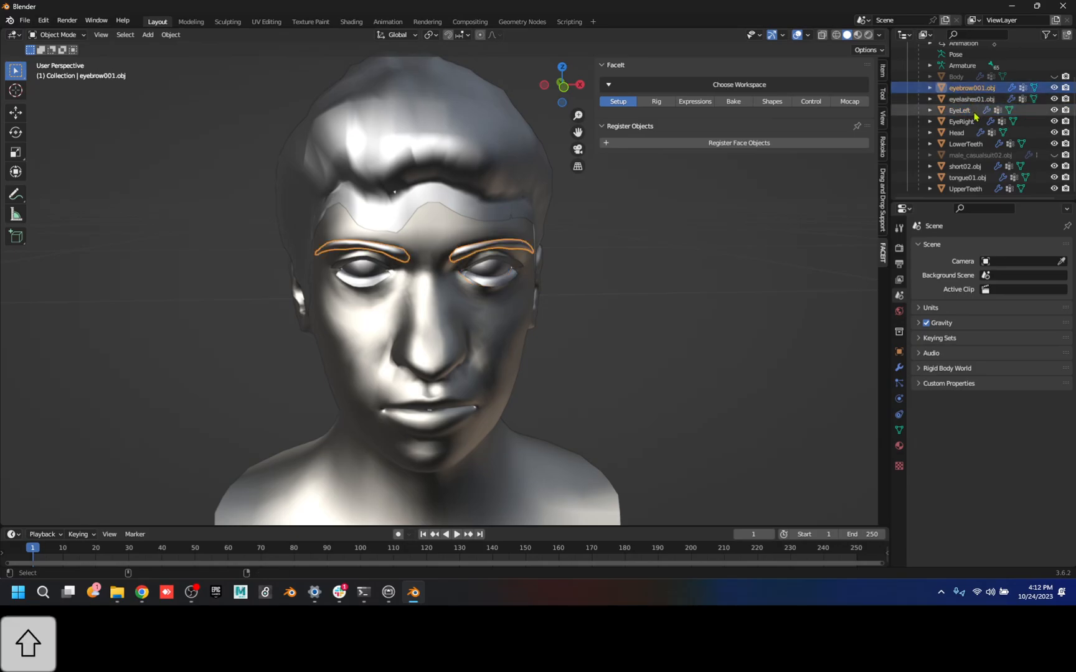
shift+click(961, 110)
shift+click(962, 122)
shift+click(969, 133)
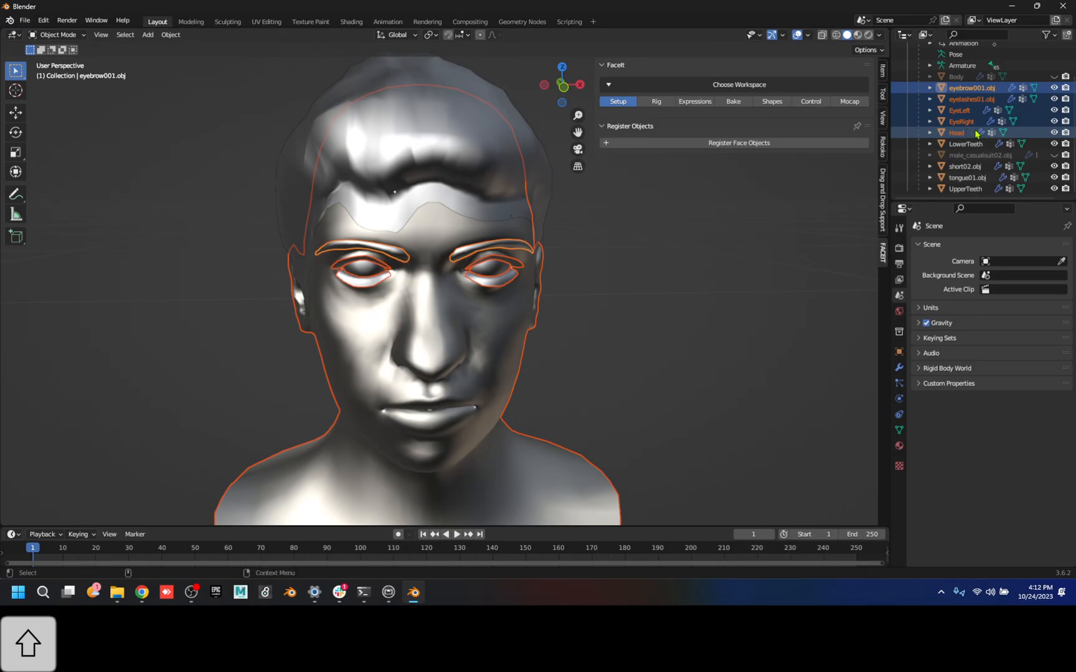
ctrl+click(979, 144)
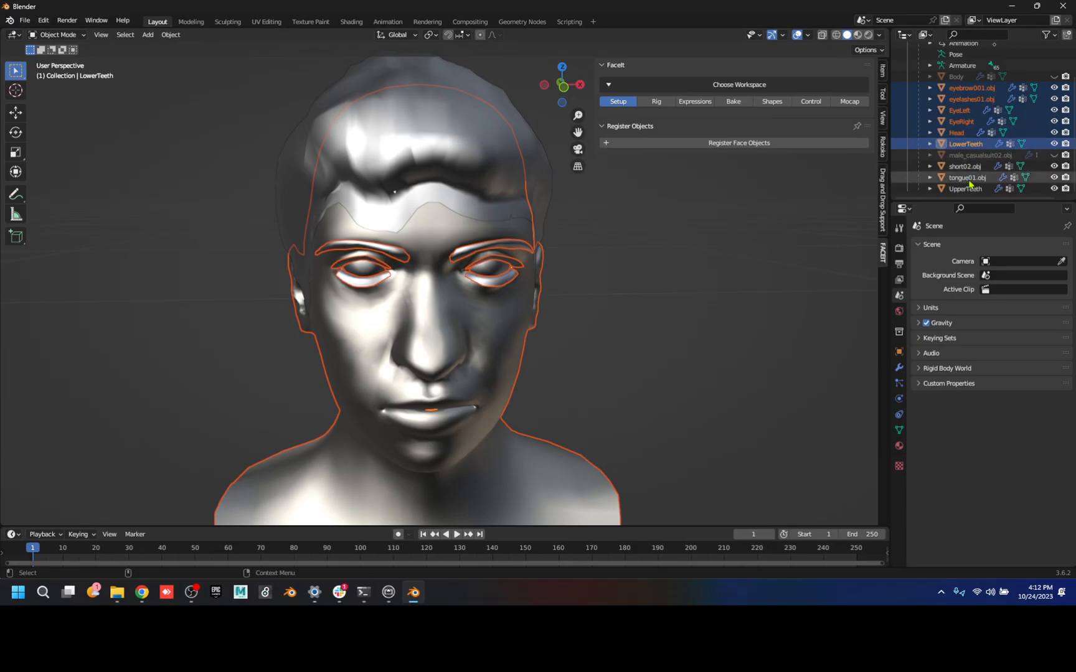
ctrl+click(968, 166)
ctrl+click(969, 178)
ctrl+click(970, 190)
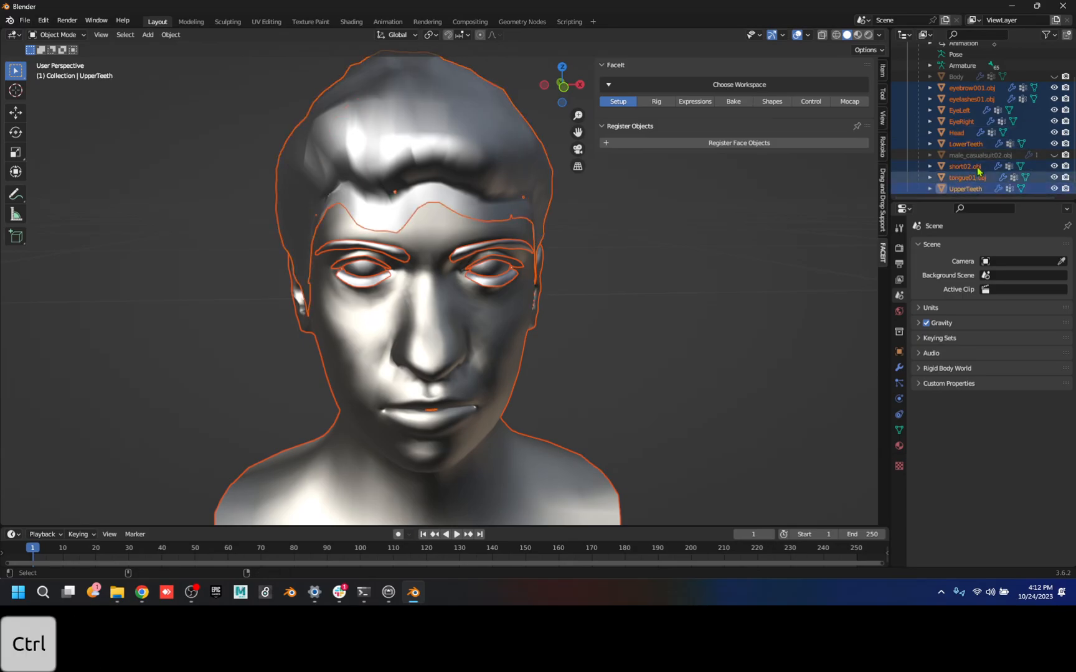
click(732, 144)
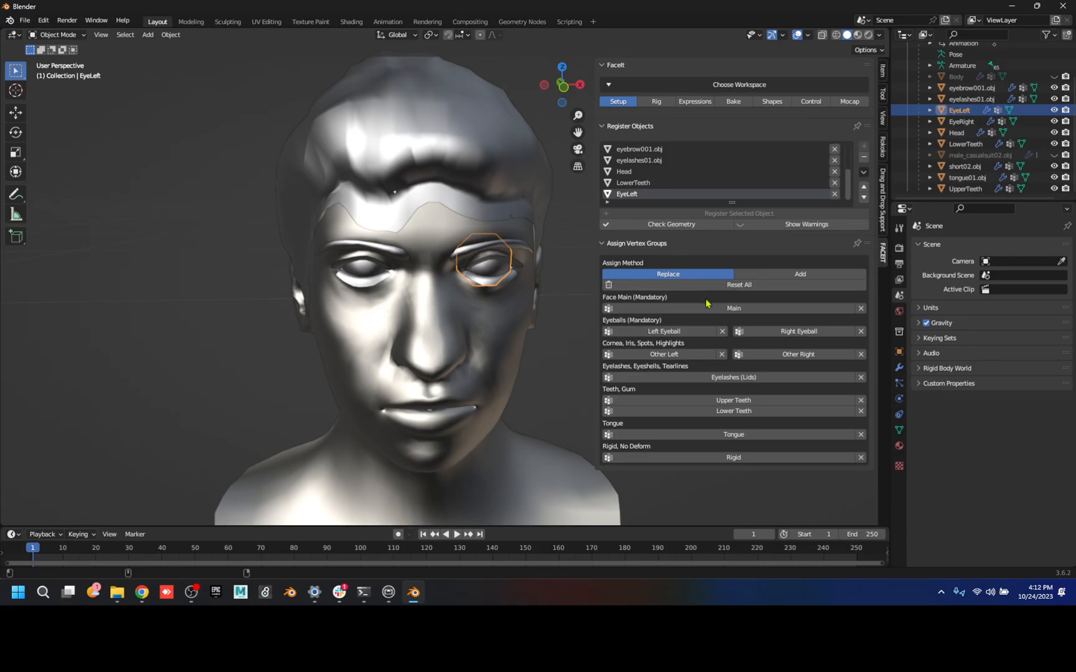
- Assign the Faceit Main vertex group to Head and the Left Eyeball group to EyeLeft
click(647, 172)
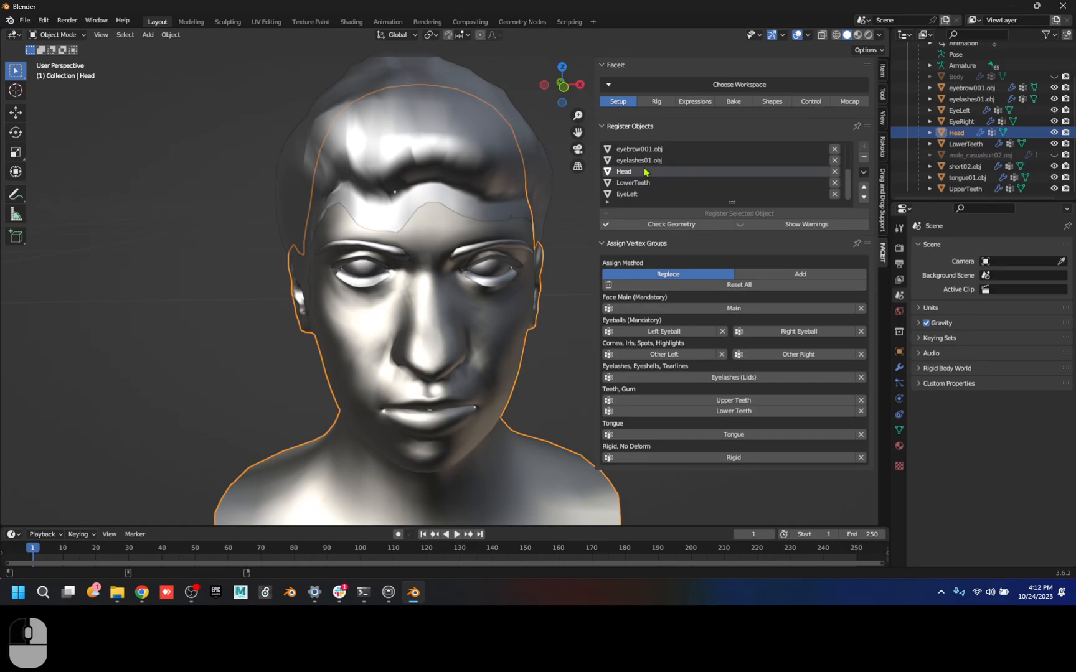
click(701, 308)
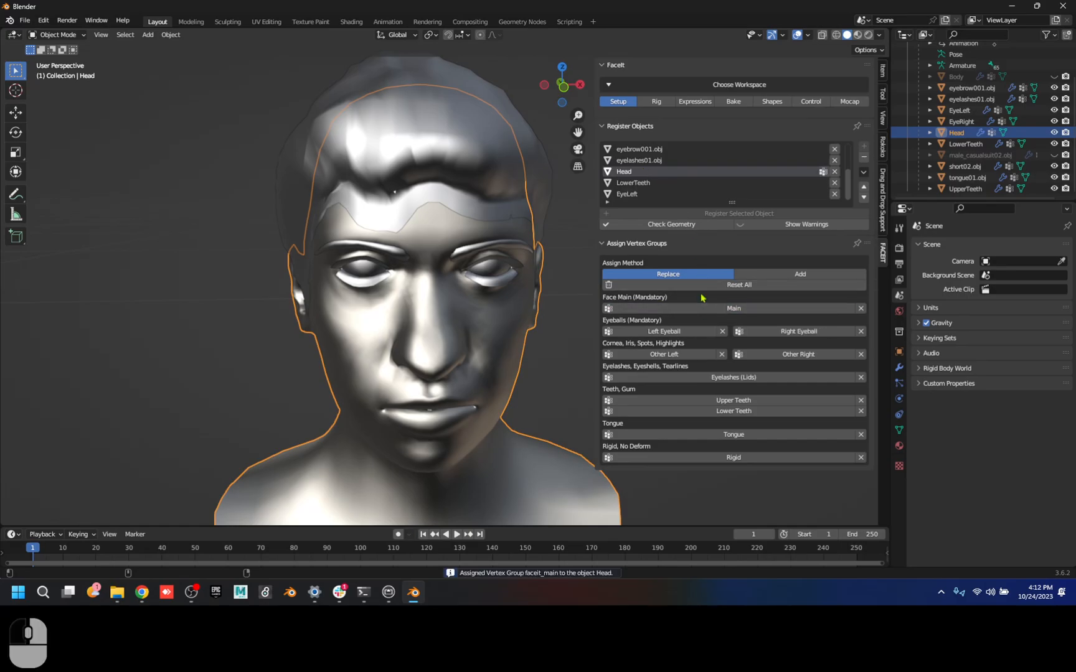
click(644, 195)
click(677, 332)
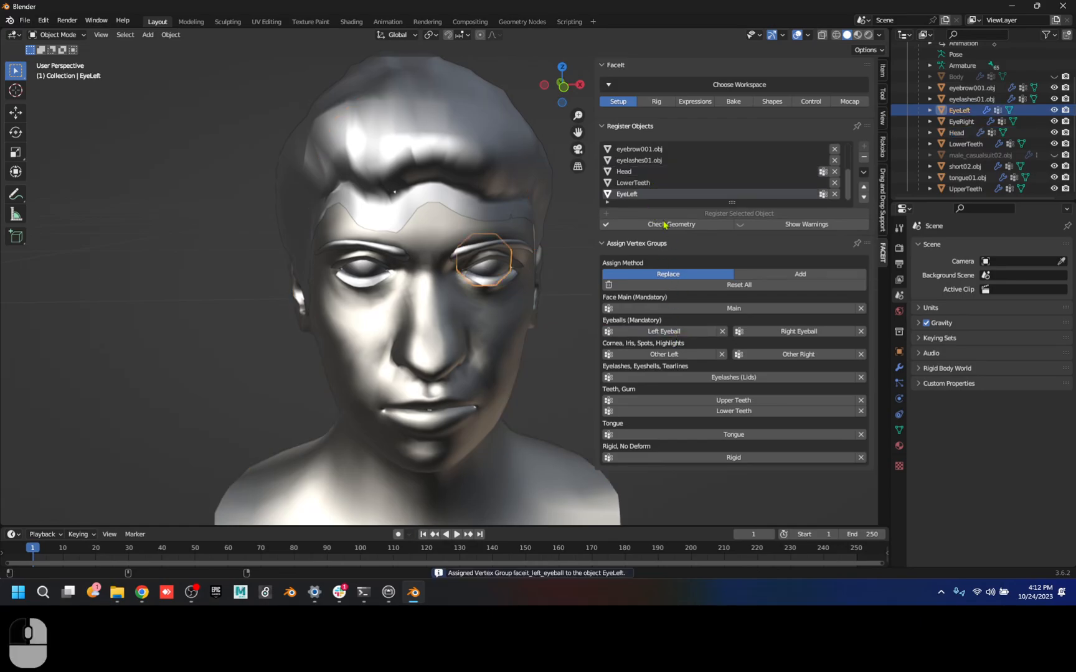
- Assign the Right Eyeball vertex group to EyeRight and the Eyelashes (Lids) group to eyelashes01.obj
scroll(645, 182, up, 3)
scroll(644, 183, up, 1)
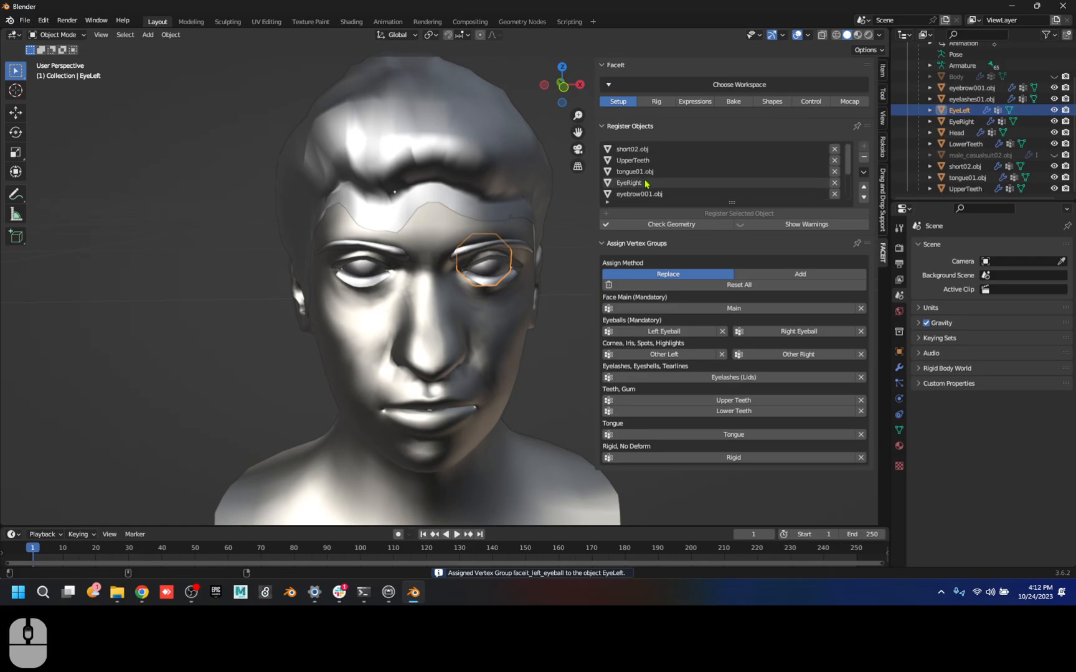
click(644, 183)
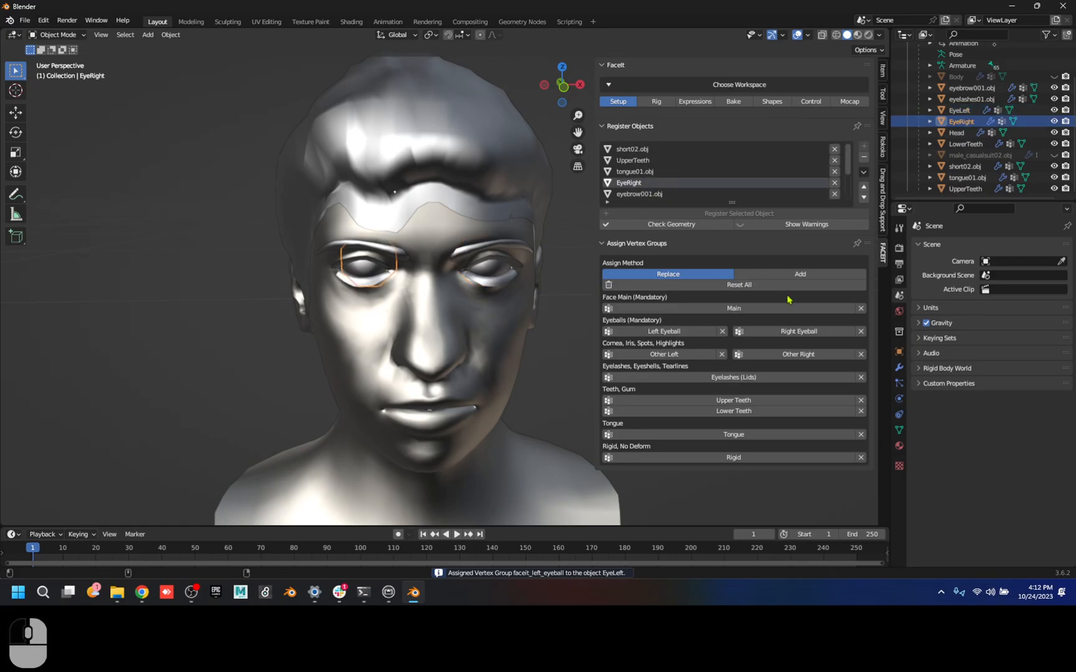
click(790, 335)
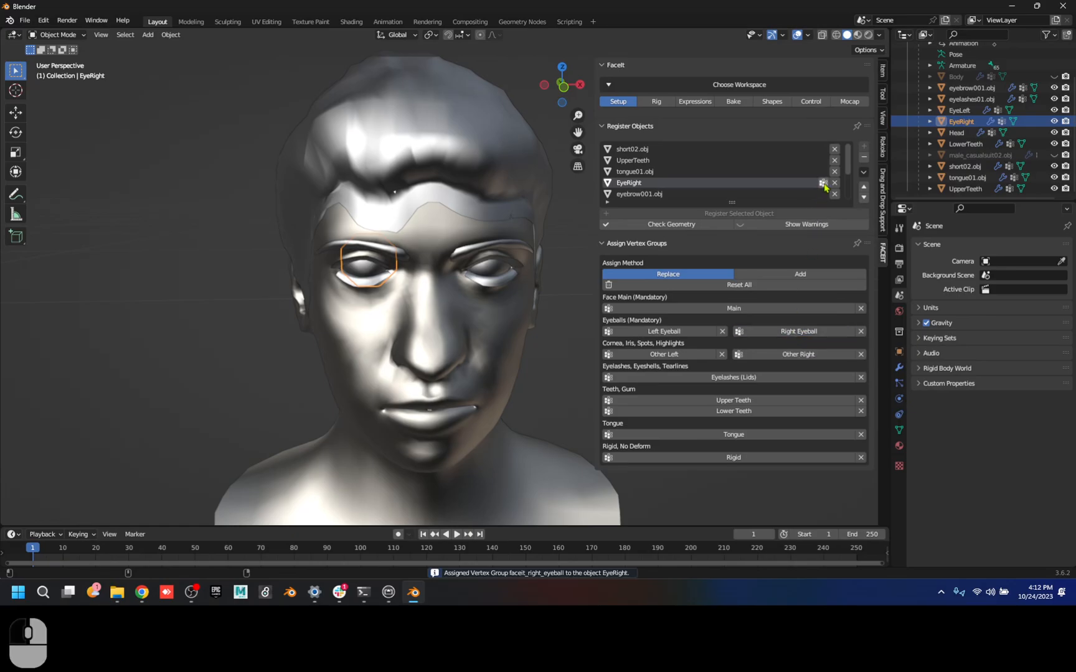
scroll(822, 185, down, 4)
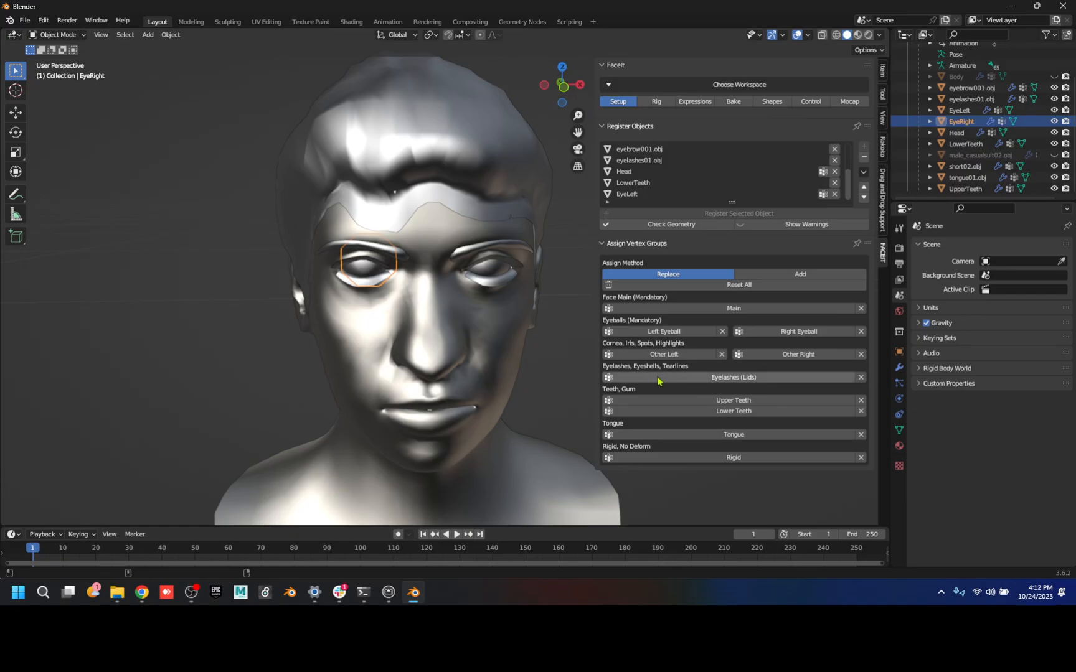
scroll(698, 197, up, 1)
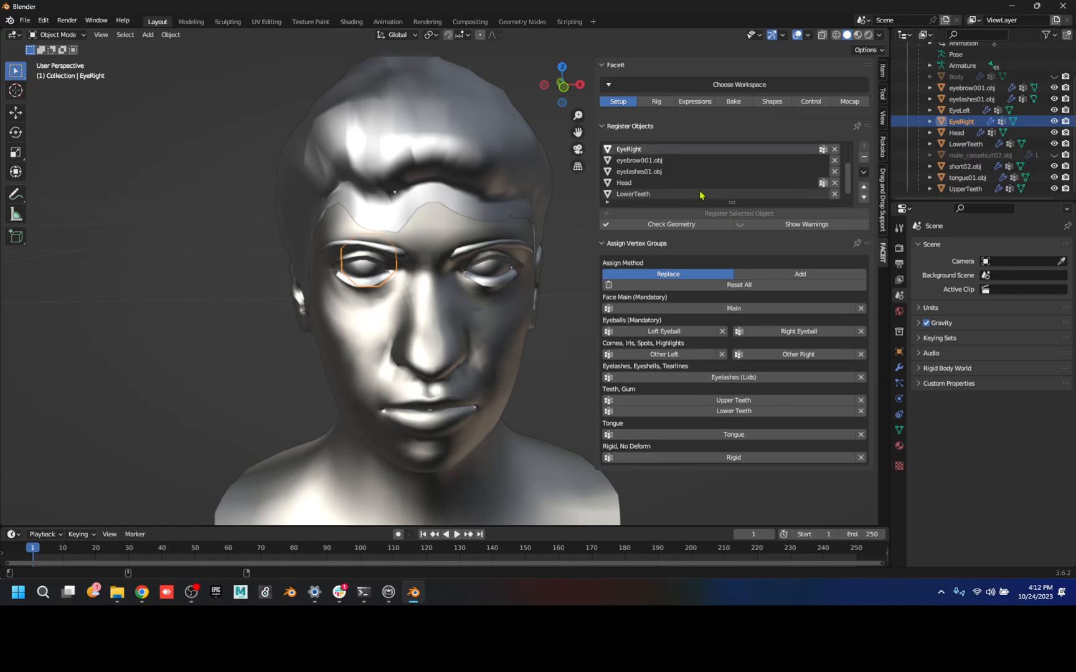
click(673, 163)
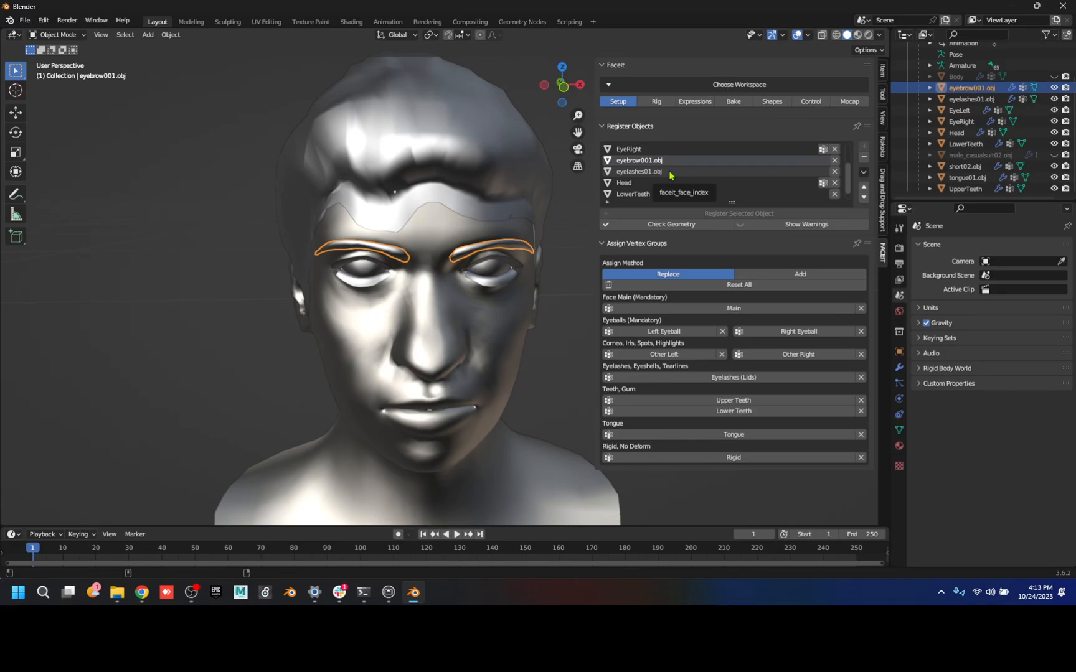
click(670, 172)
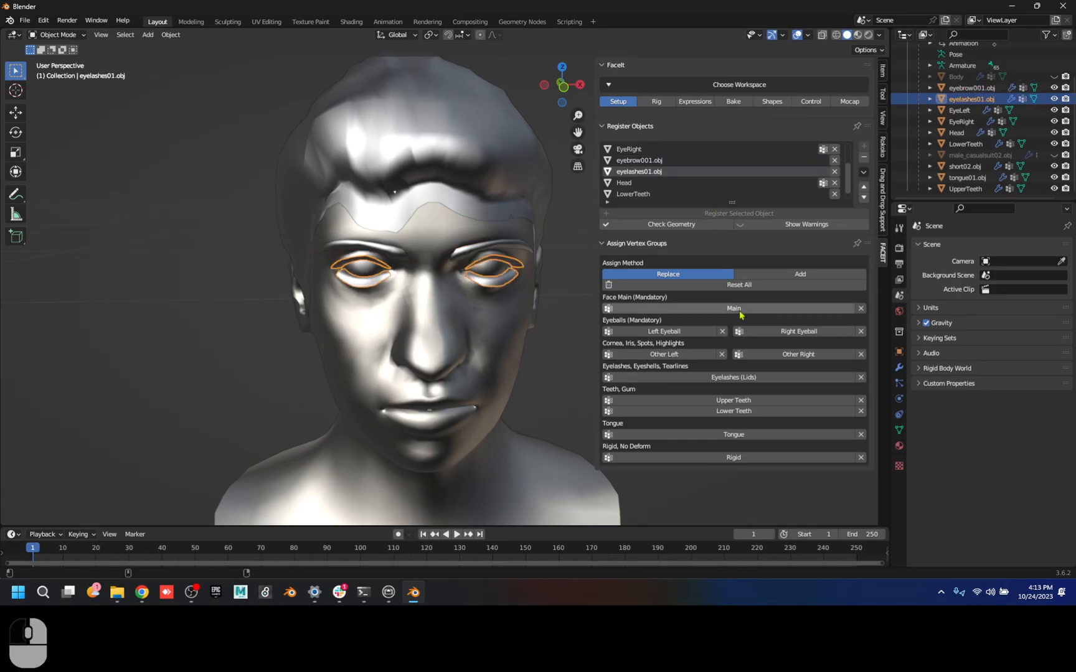
click(721, 378)
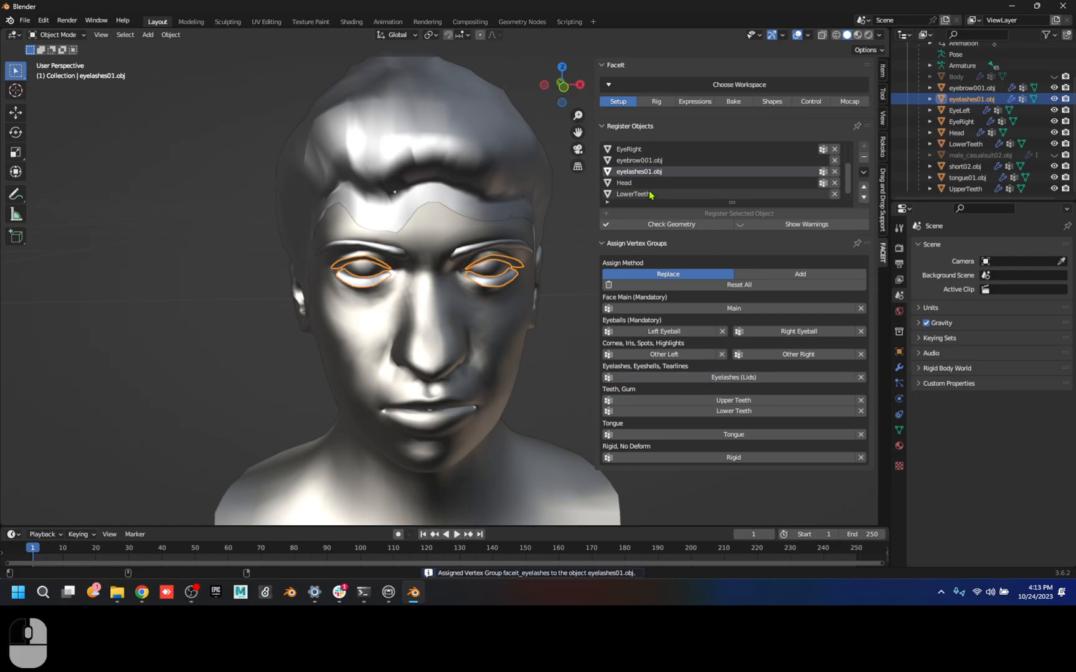
- Assign the Upper Teeth vertex group to UpperTeeth and the Lower Teeth group to LowerTeeth
scroll(653, 189, down, 1)
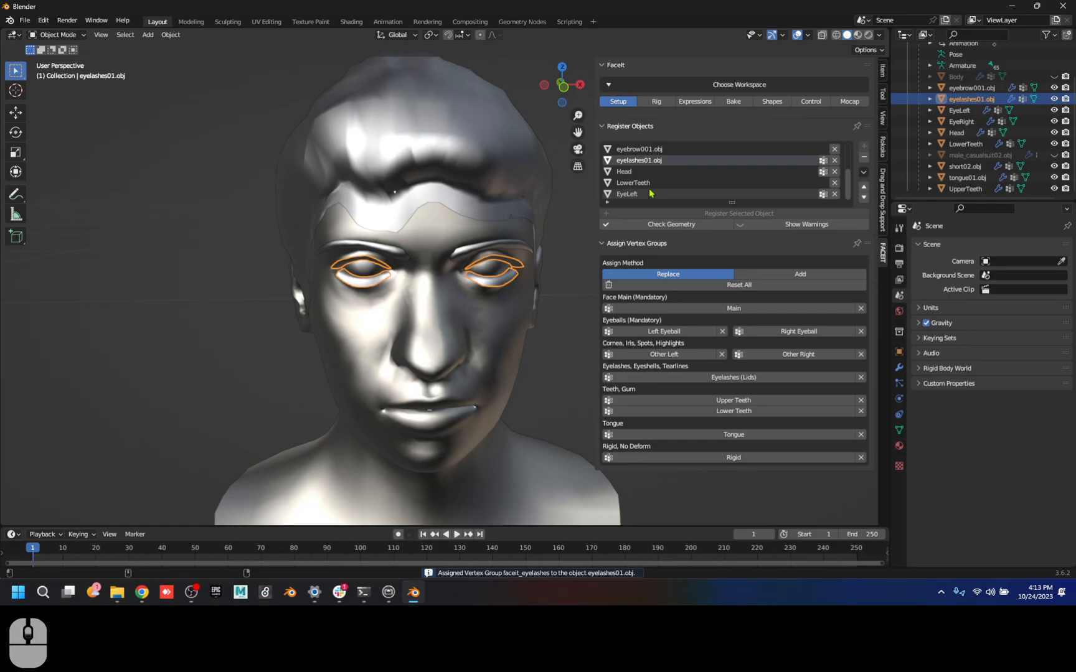
scroll(653, 181, up, 3)
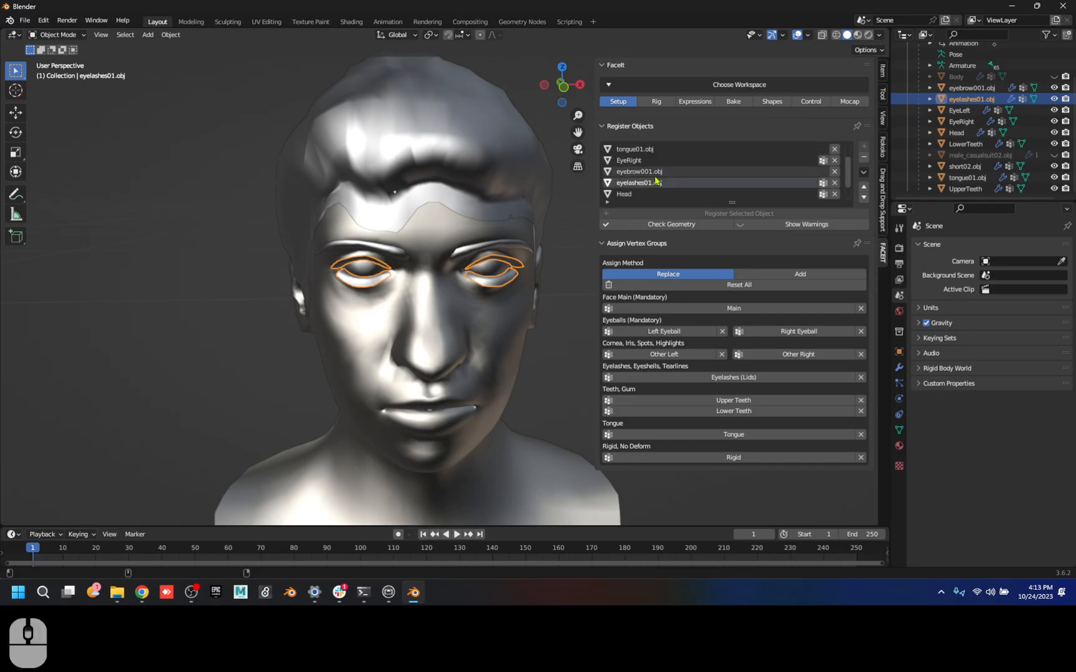
click(646, 150)
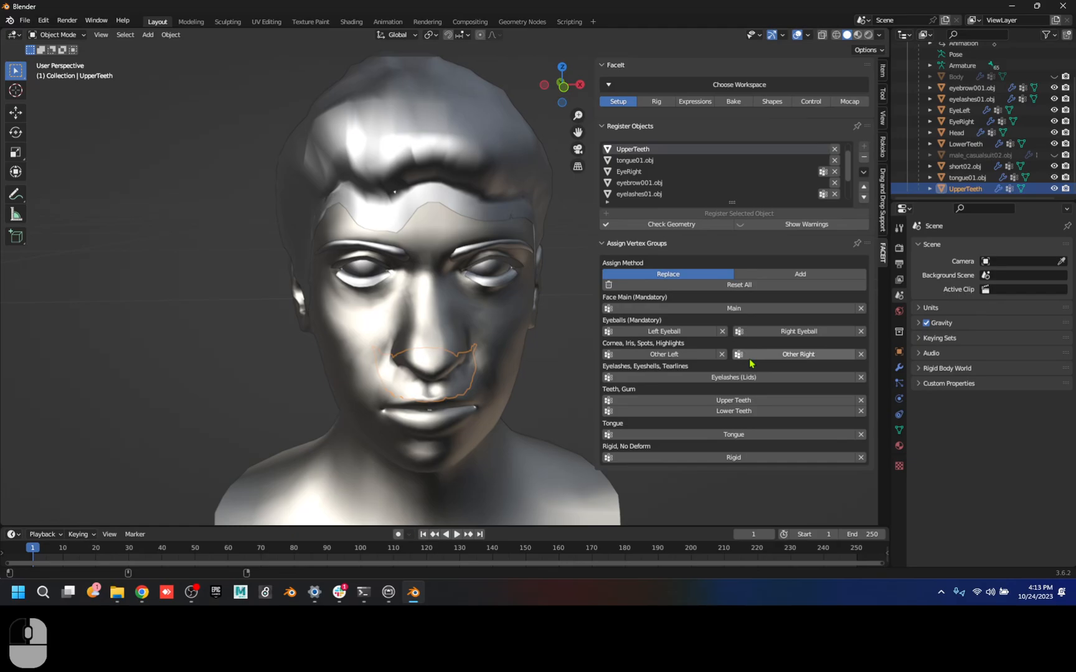
click(746, 400)
scroll(671, 168, down, 3)
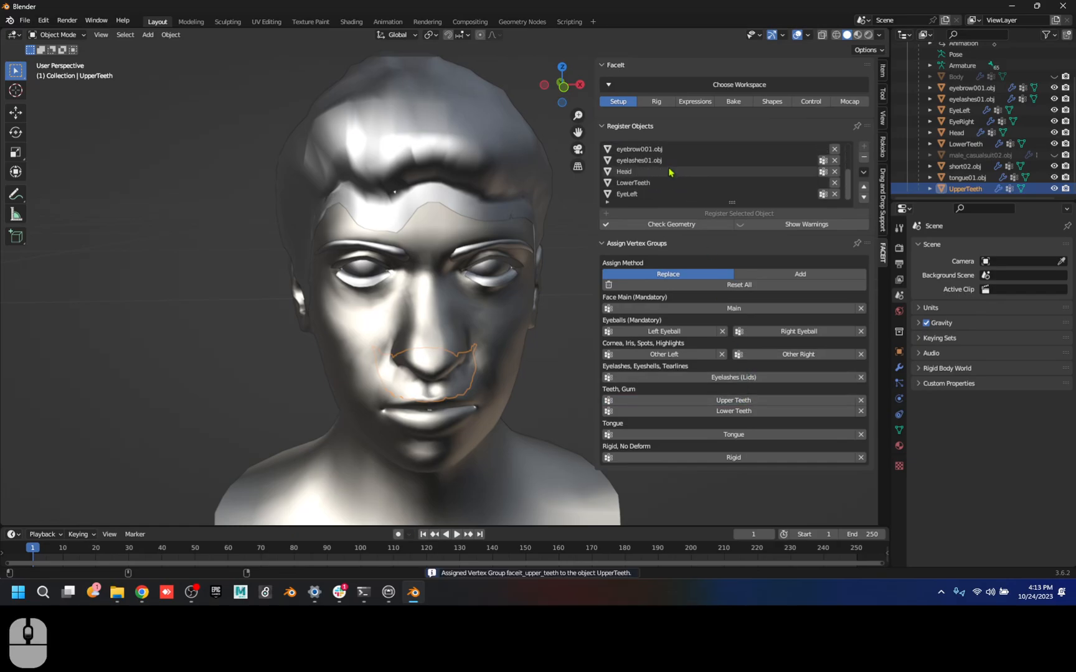
click(663, 184)
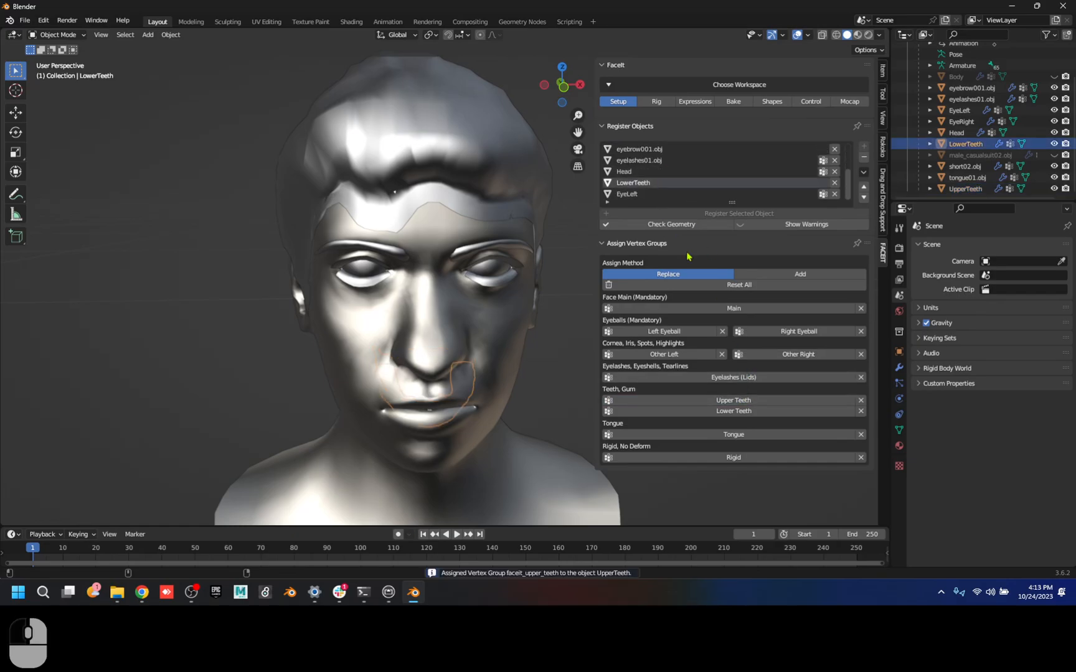
click(745, 410)
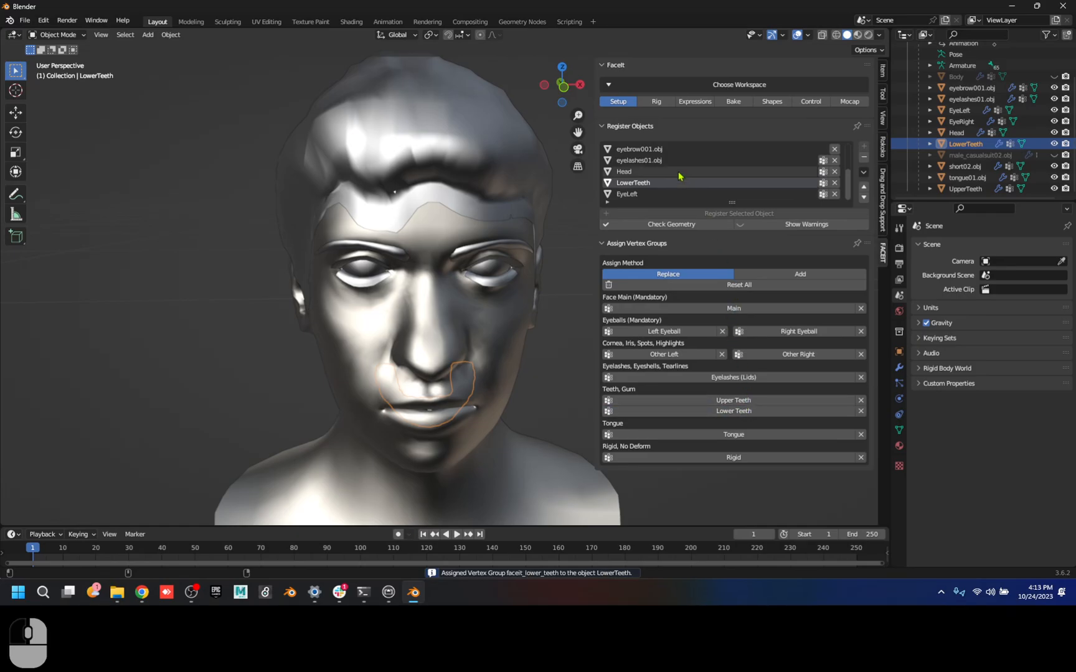
- Assign the Tongue vertex group to tongue01.obj and proceed to Faceit's Rig stage
scroll(665, 179, up, 4)
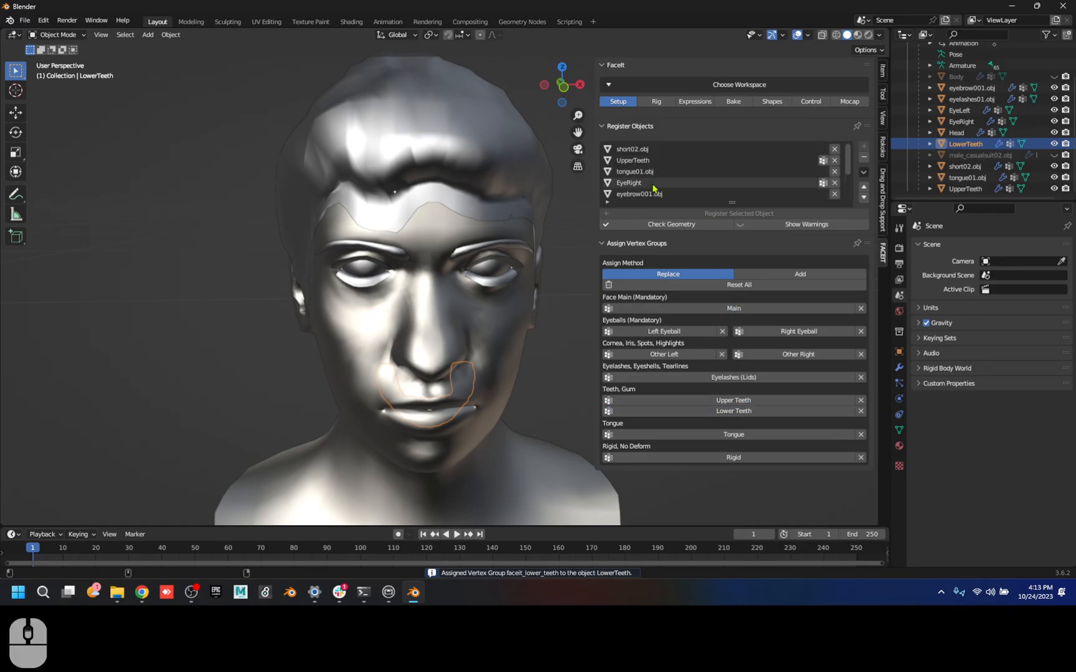
click(648, 172)
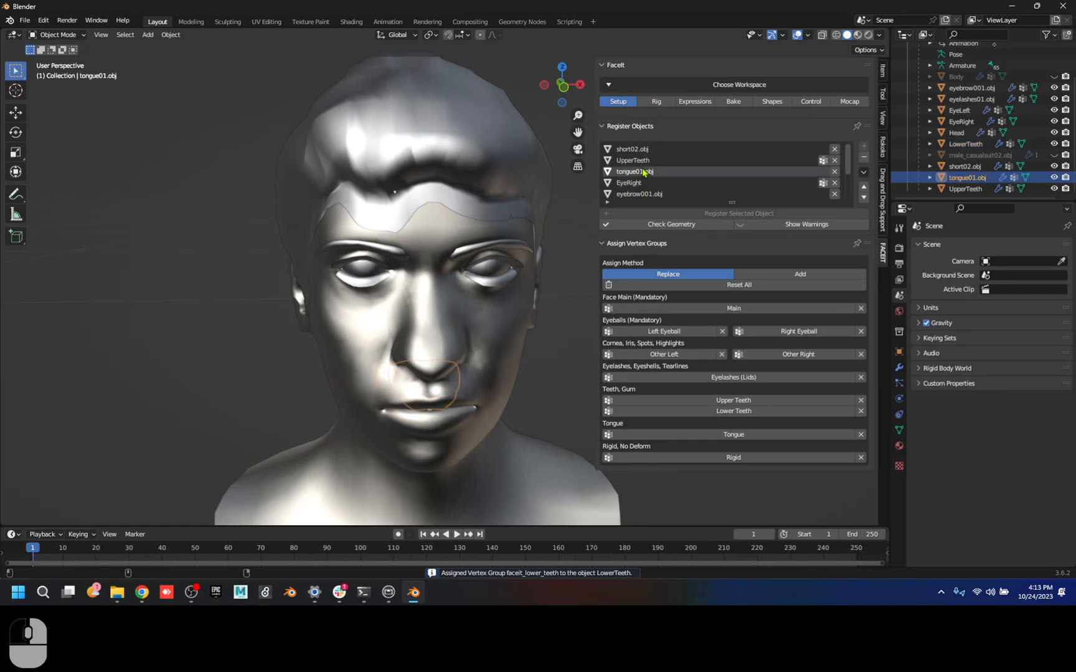
click(727, 435)
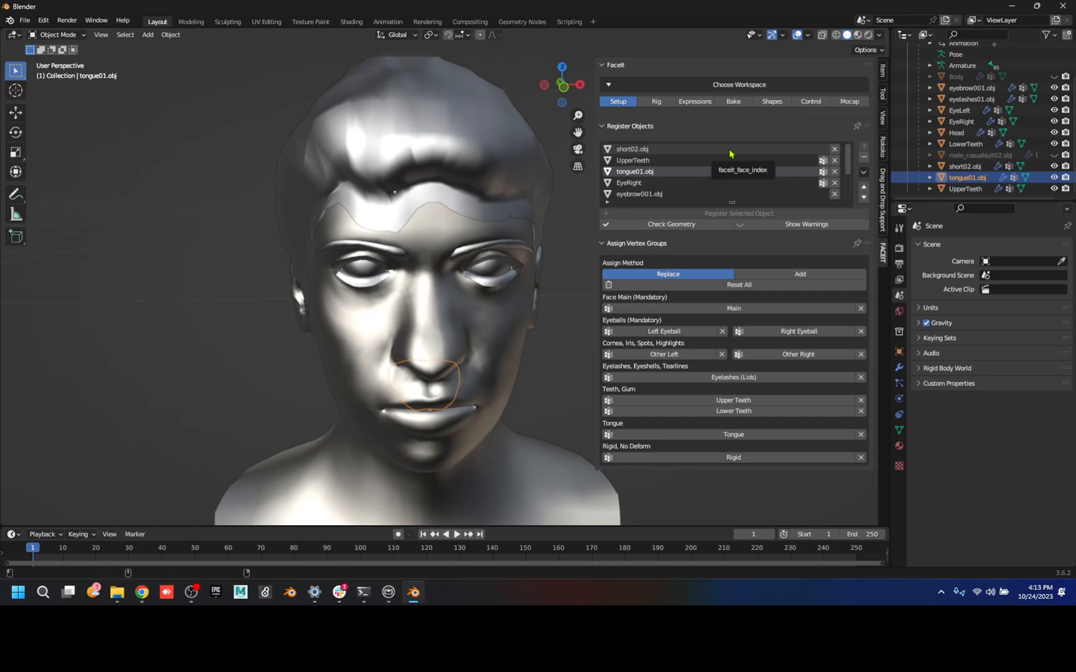
scroll(731, 154, down, 1)
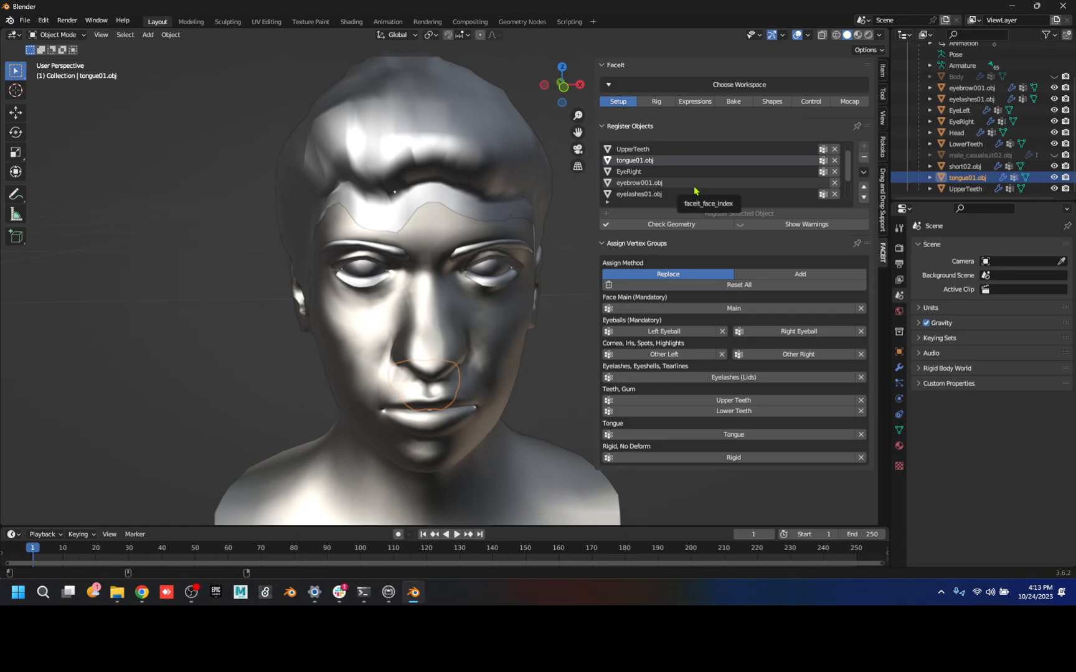
scroll(695, 187, down, 3)
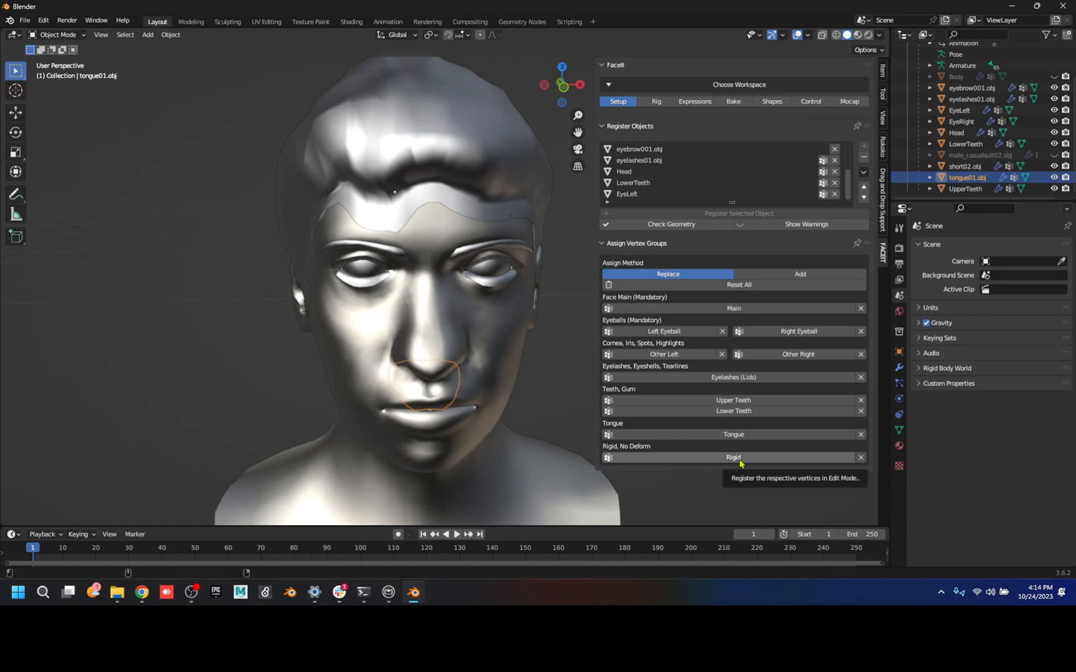
click(664, 103)
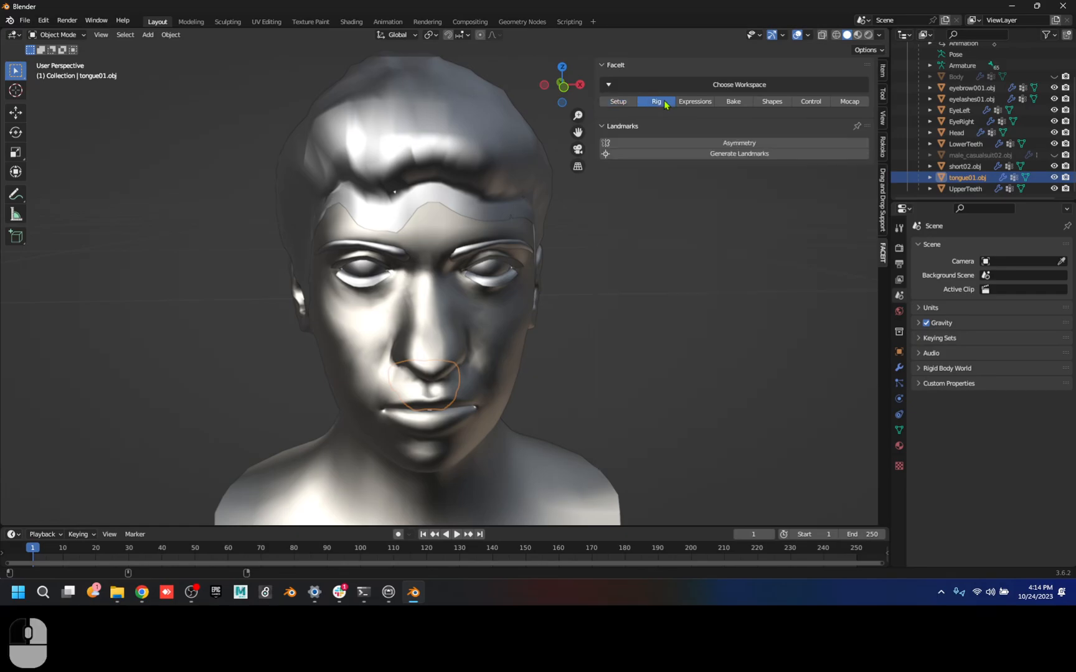
- Try to fit newly generated facial landmarks to the face and project them onto the mesh, and reset the landmarks
click(742, 156)
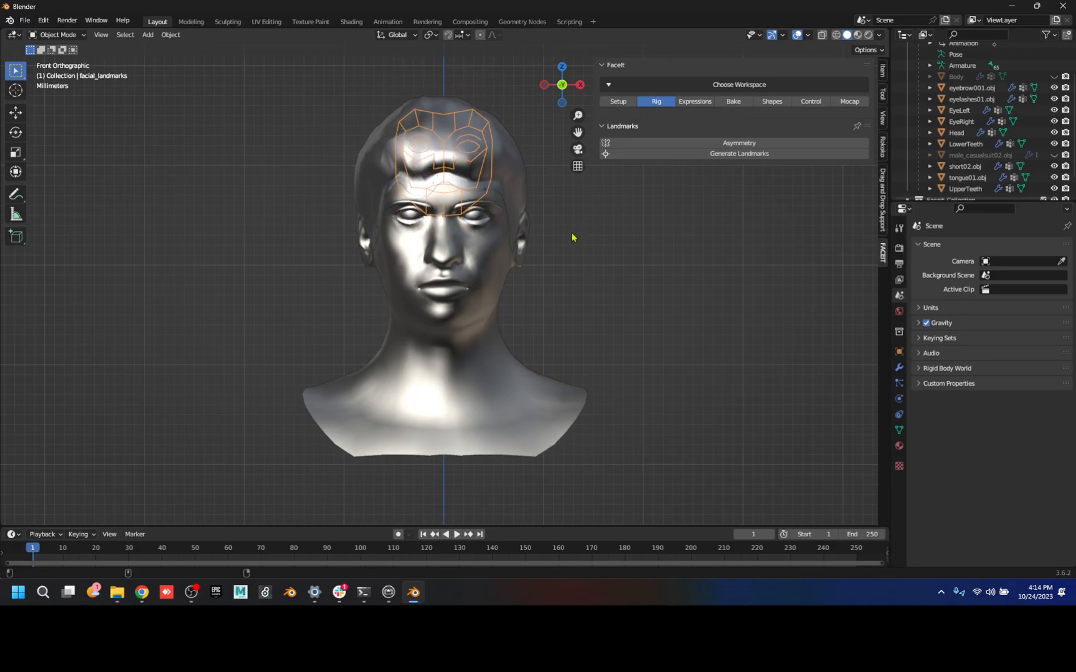
click(558, 332)
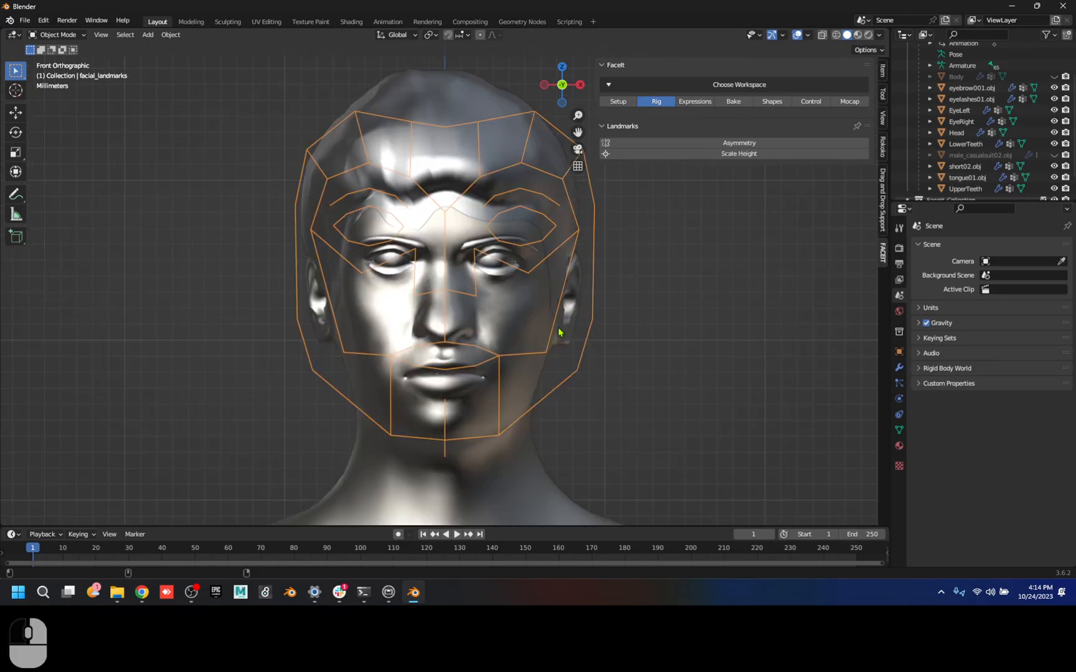
click(491, 390)
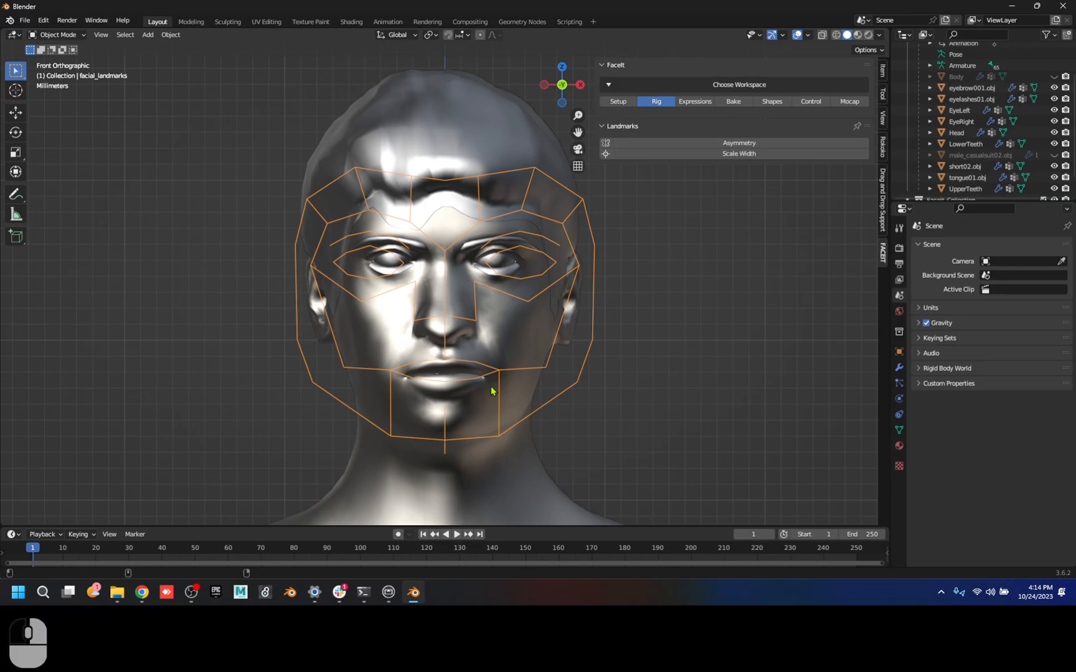
click(395, 387)
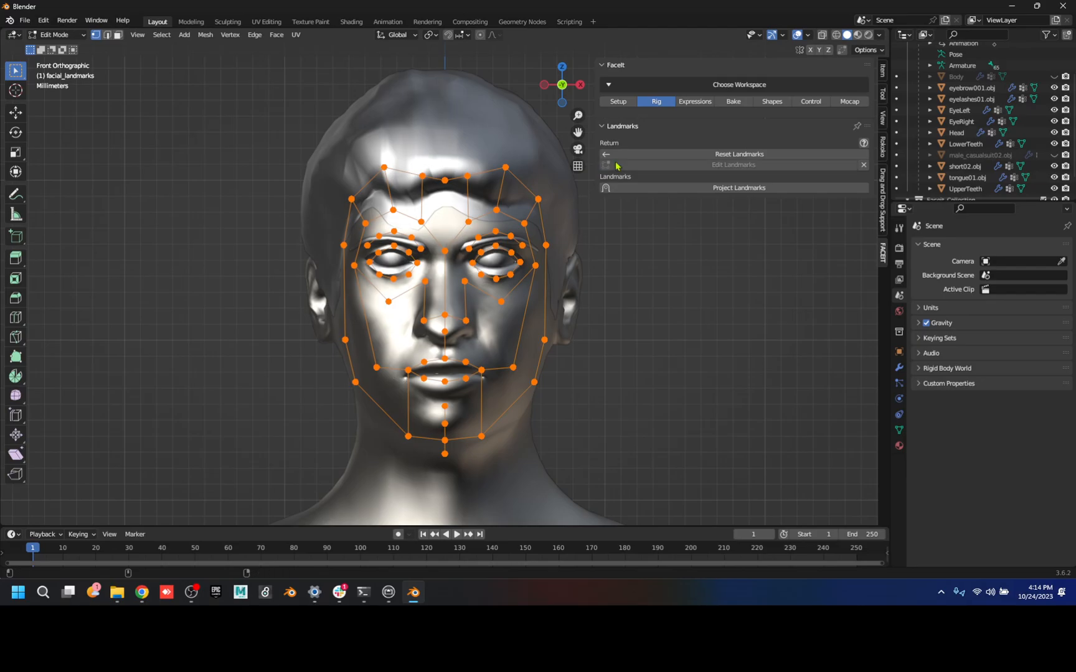
click(719, 190)
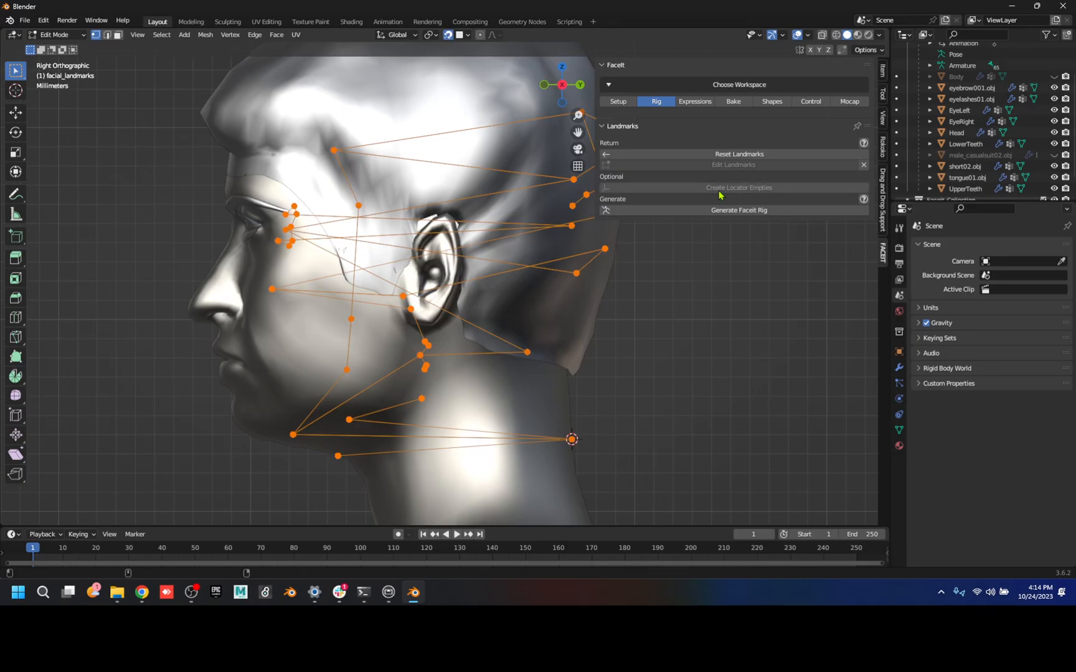
click(734, 154)
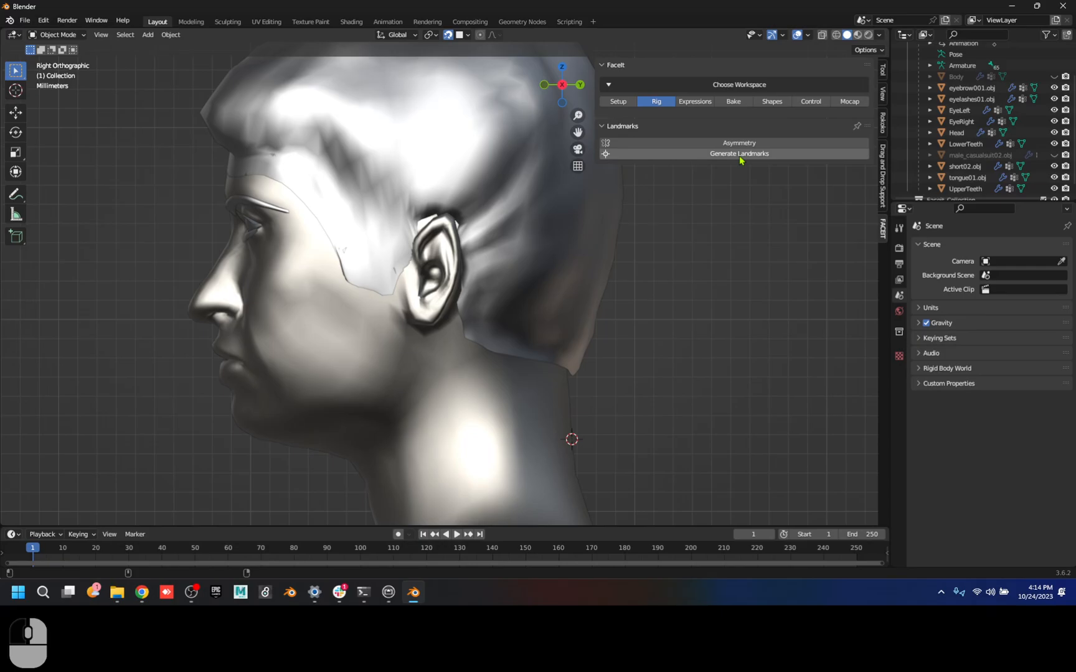
- Regenerate the landmarks, try again to fit them to the chin, face height and width and project them, and reset them
click(740, 155)
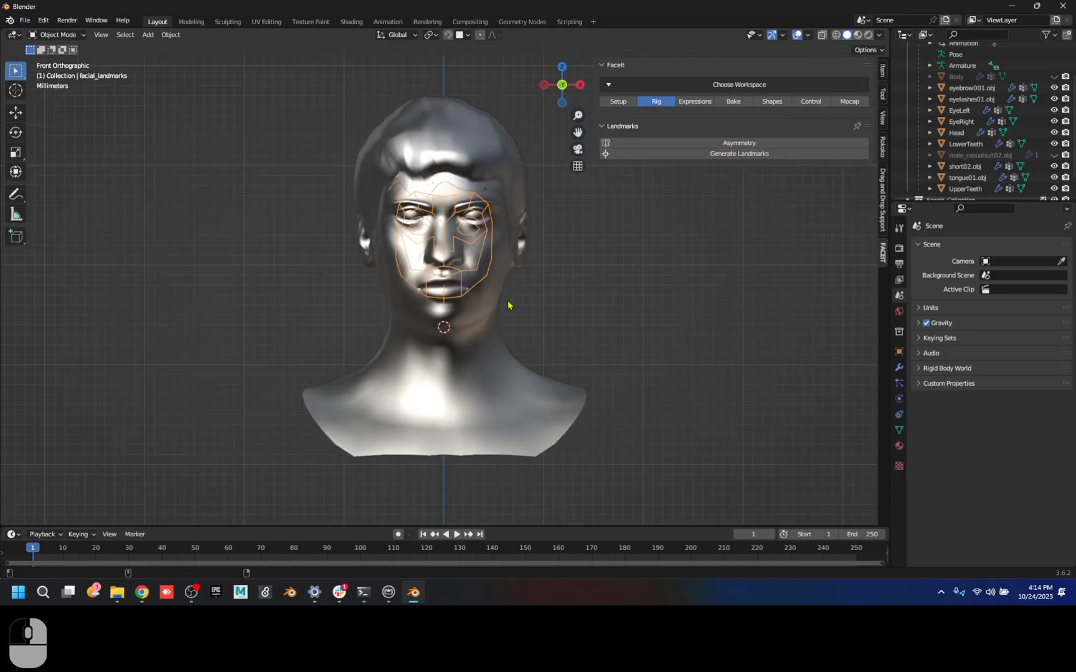
click(508, 328)
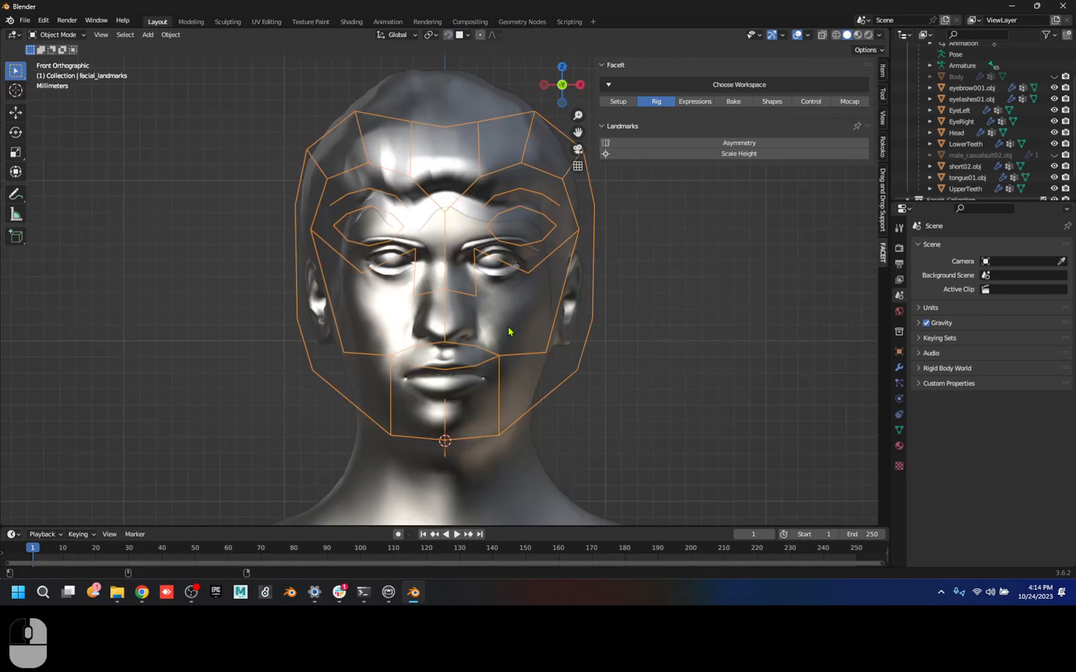
click(499, 377)
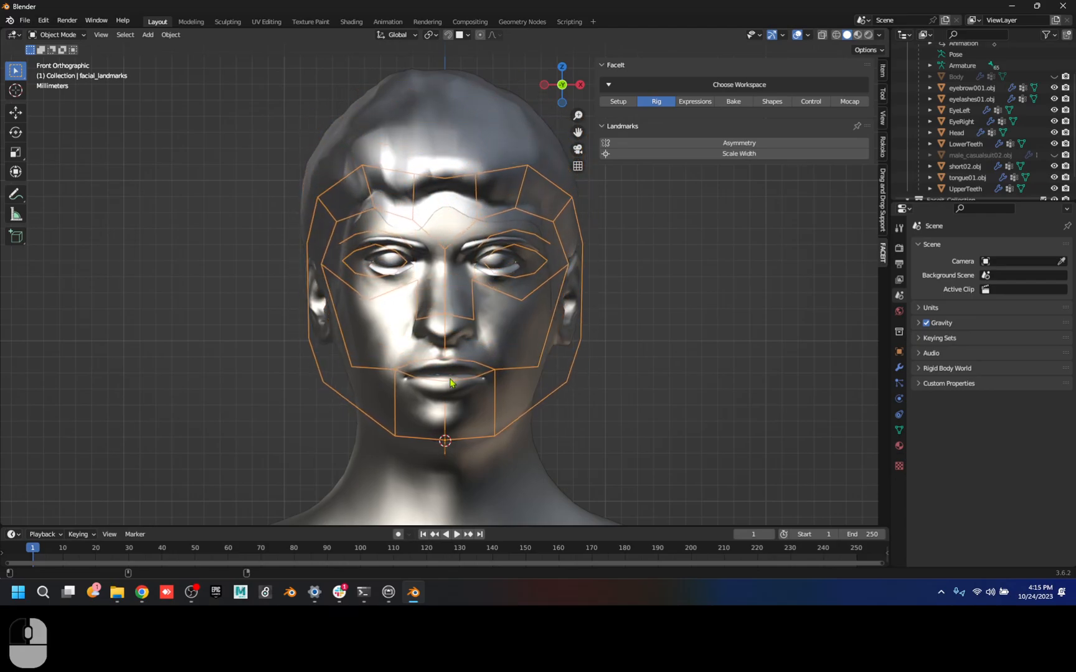
click(421, 381)
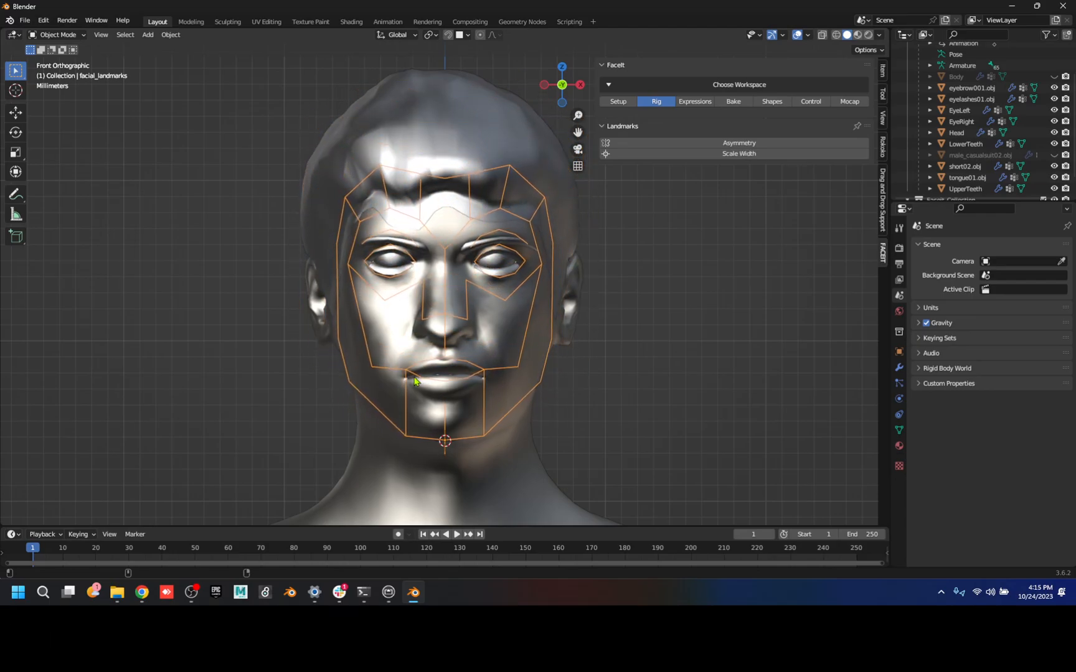
click(718, 188)
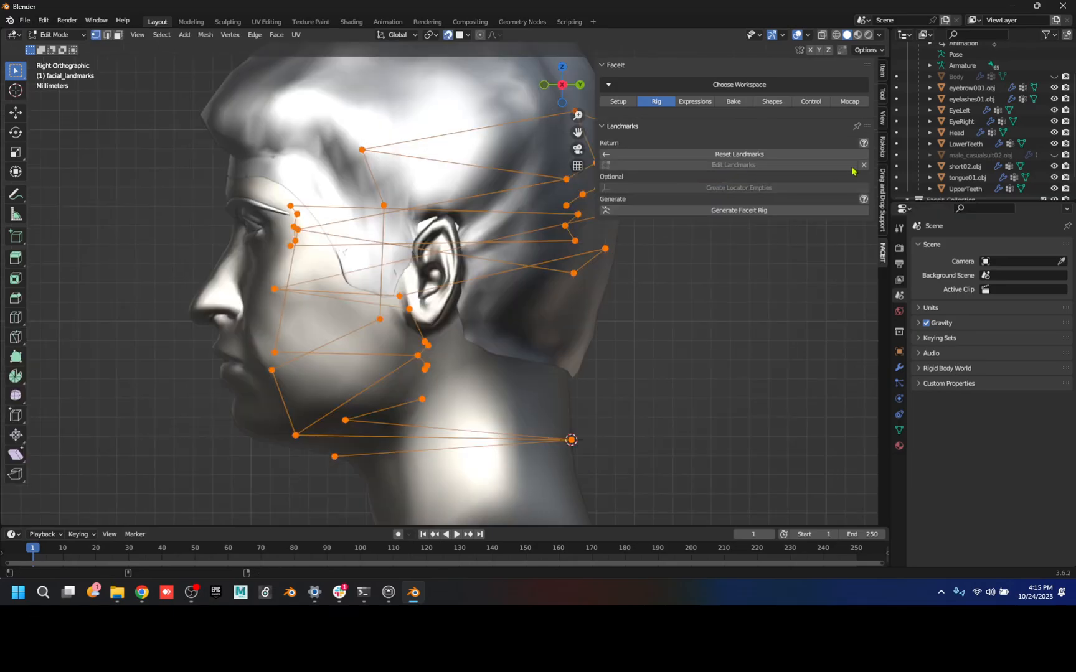
click(741, 154)
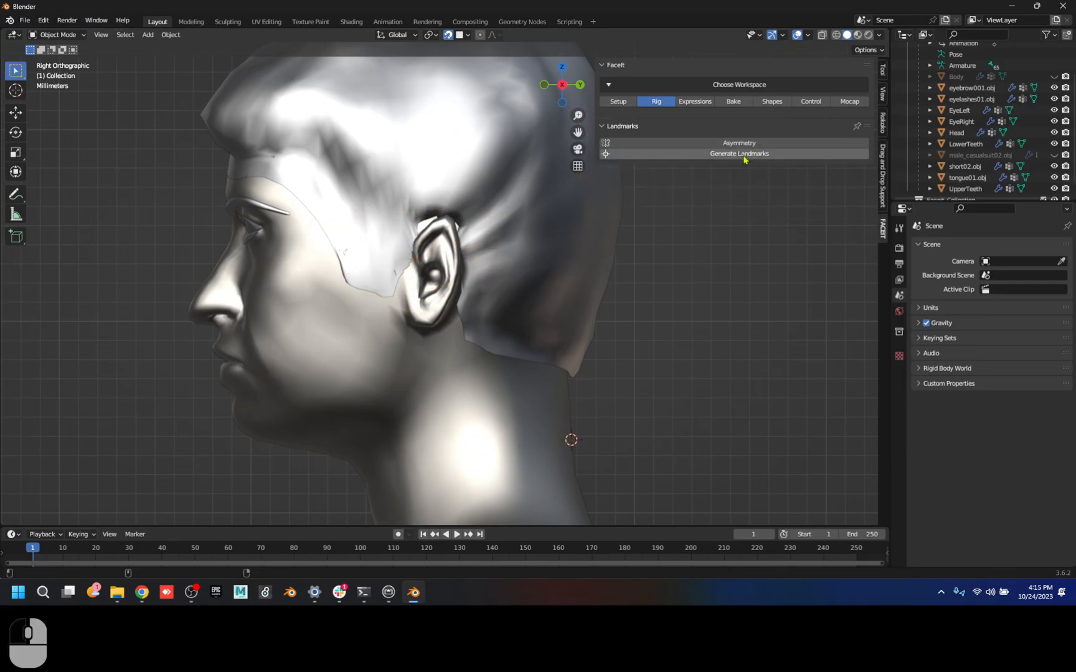
- Try again to fit regenerated facial landmarks to the chin, face height and face width, and project them onto the head mesh
click(743, 154)
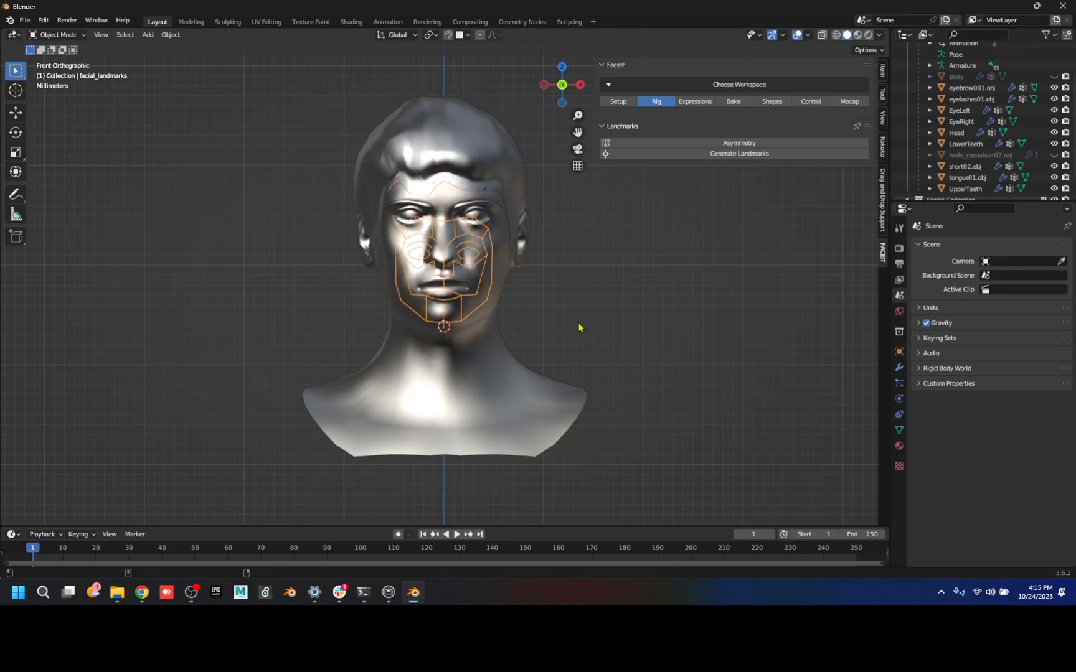
scroll(560, 348, up, 3)
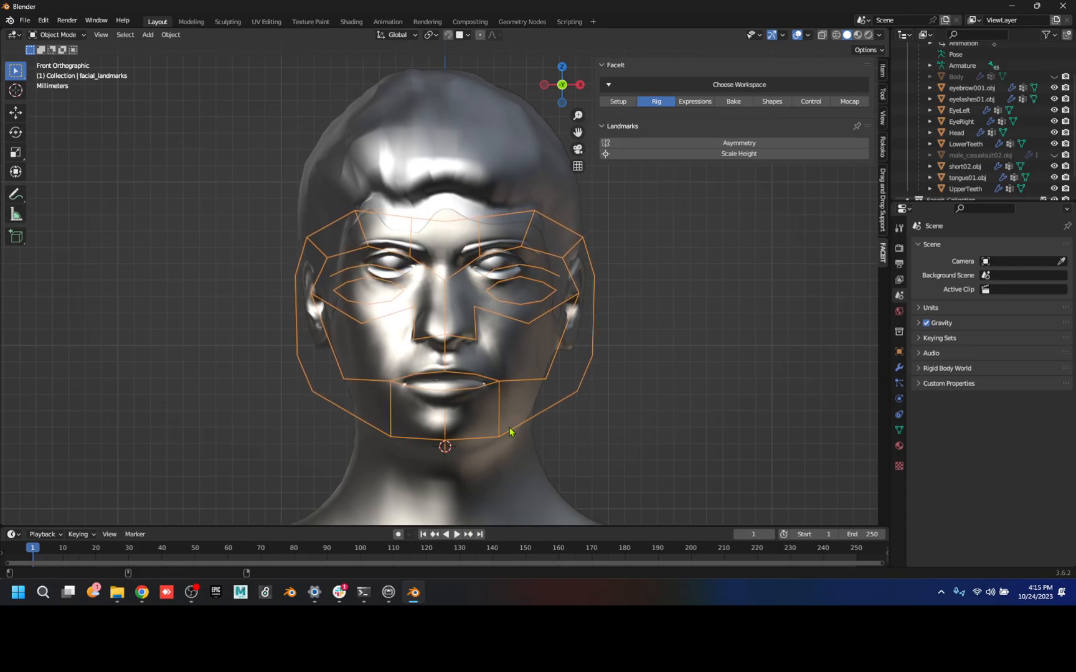
click(511, 431)
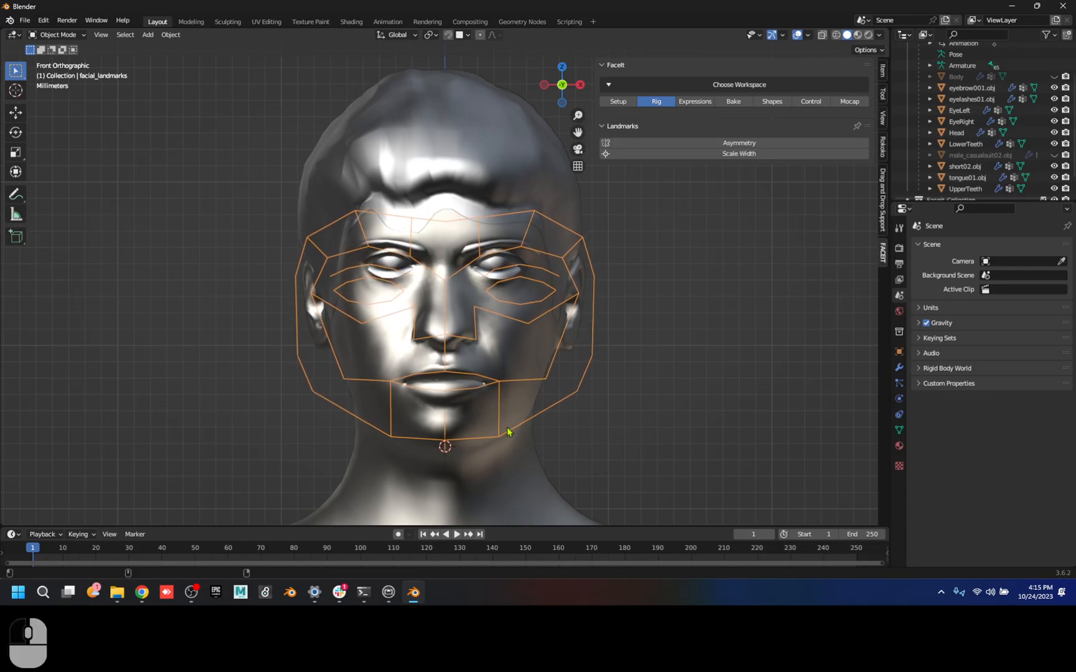
click(398, 415)
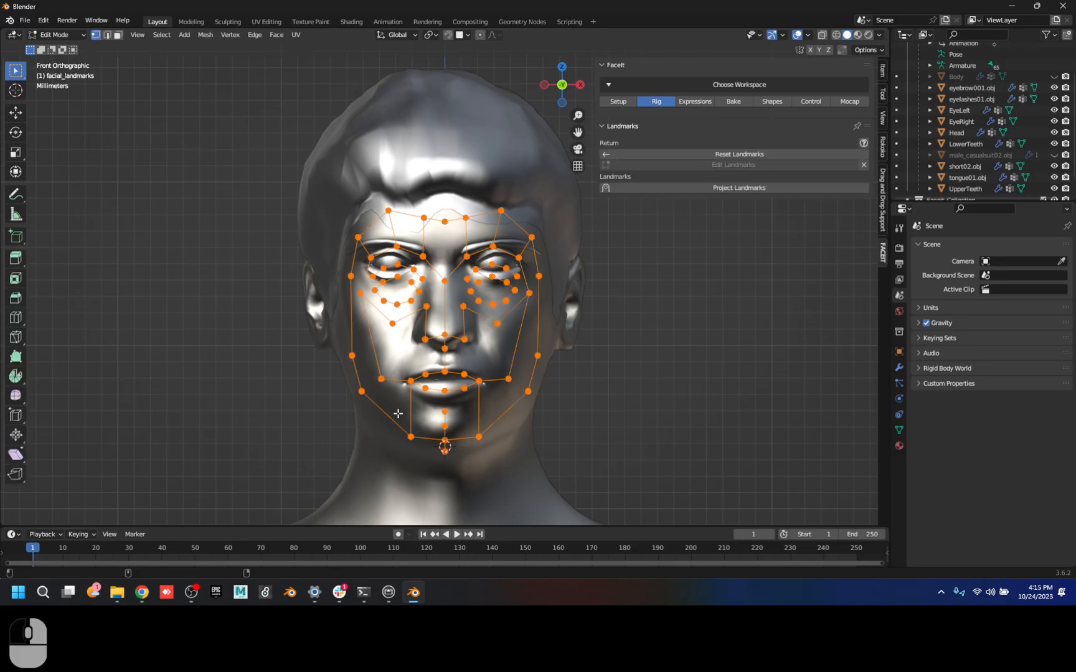
click(740, 188)
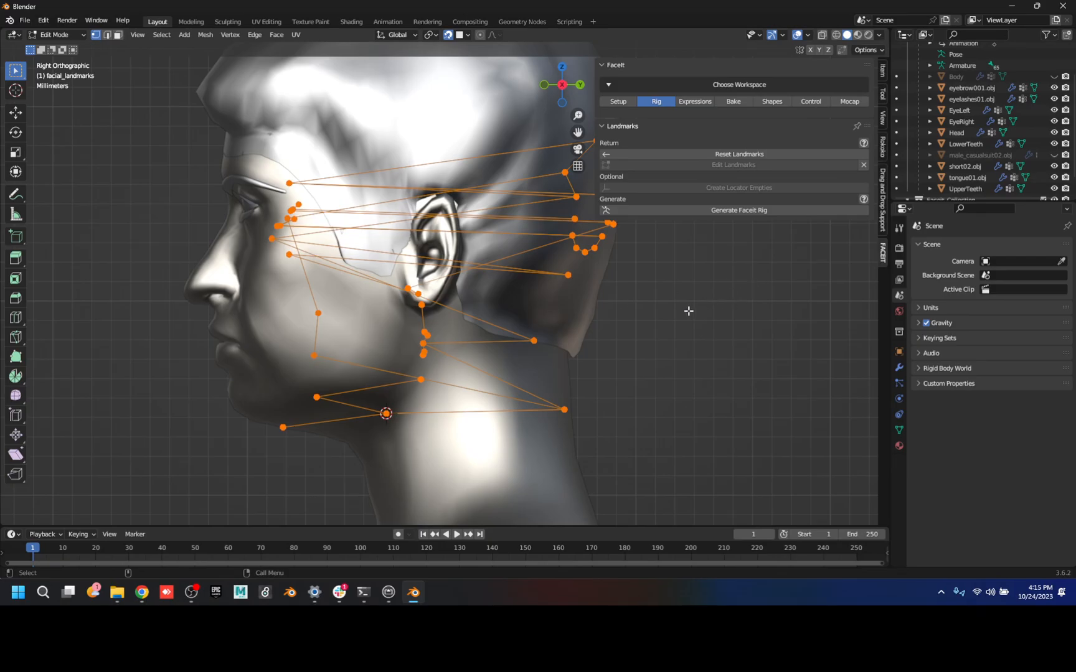
- Try to move the landmarks projected onto the back of the head, neck and ear area forward to the face profile
alt+middle_drag(724, 319, 634, 364)
drag(443, 163, 558, 319)
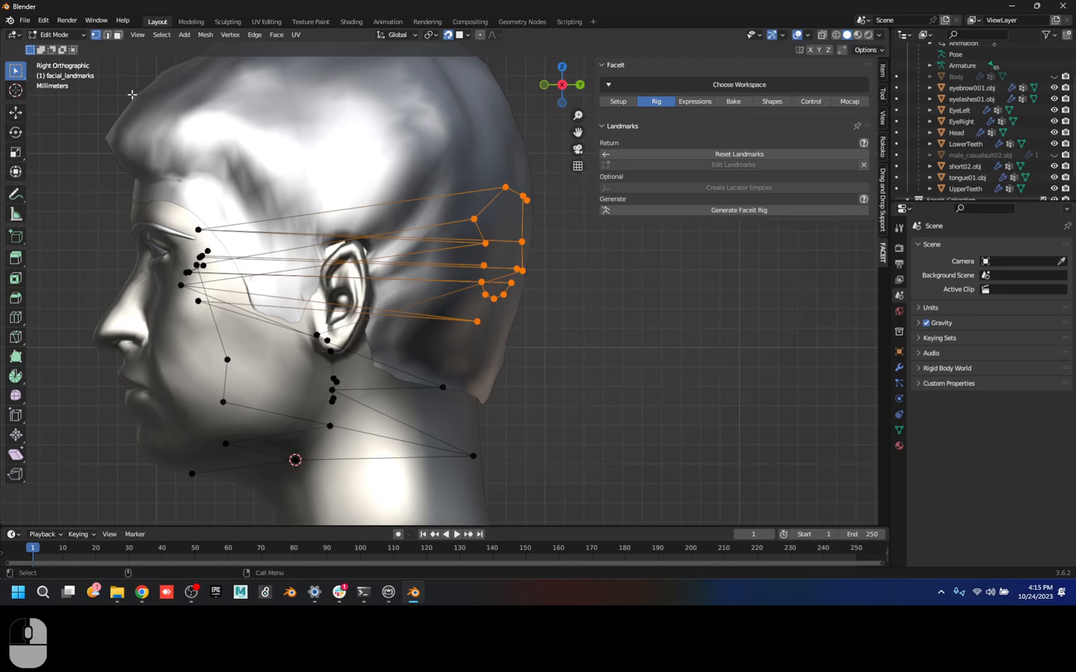
click(15, 114)
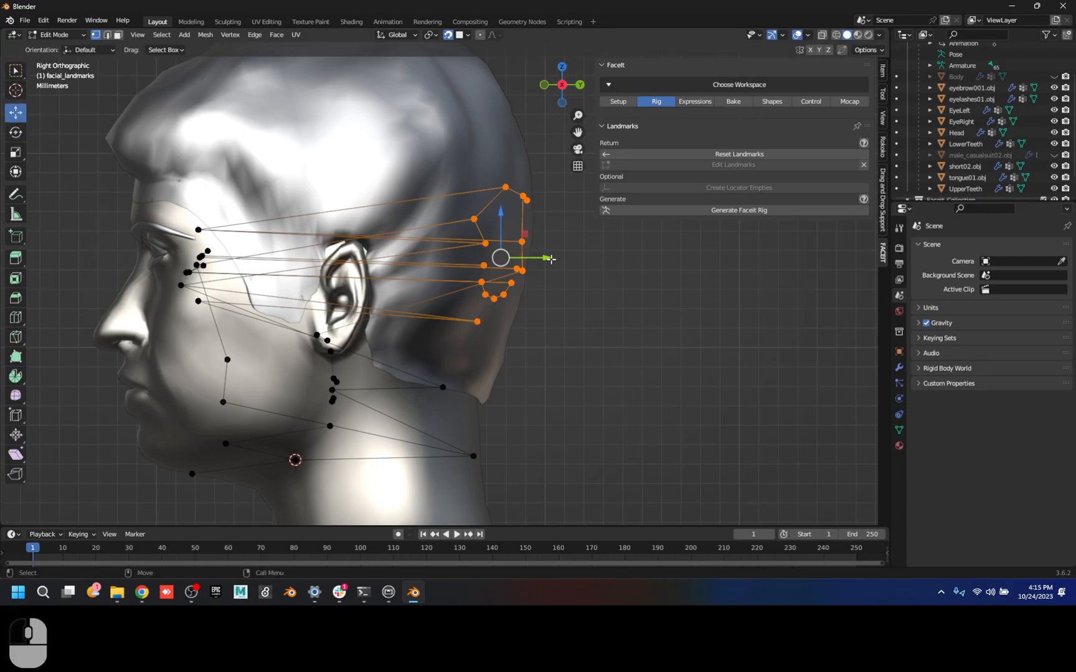
drag(550, 259, 208, 276)
drag(403, 355, 526, 498)
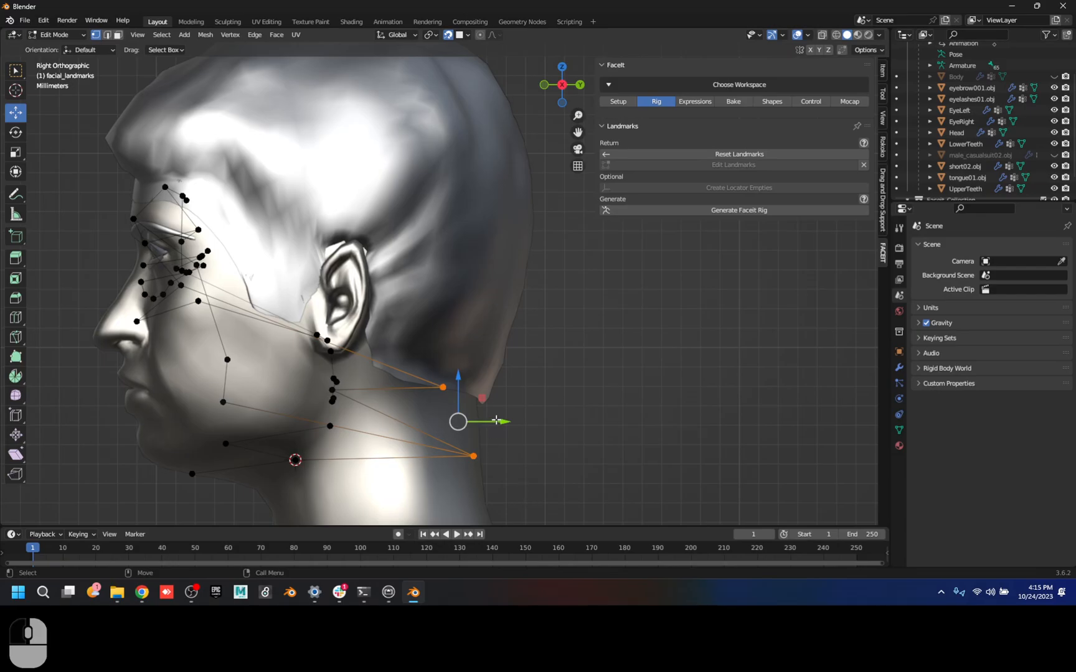
drag(488, 422, 168, 414)
drag(305, 329, 360, 437)
drag(372, 378, 160, 387)
click(180, 356)
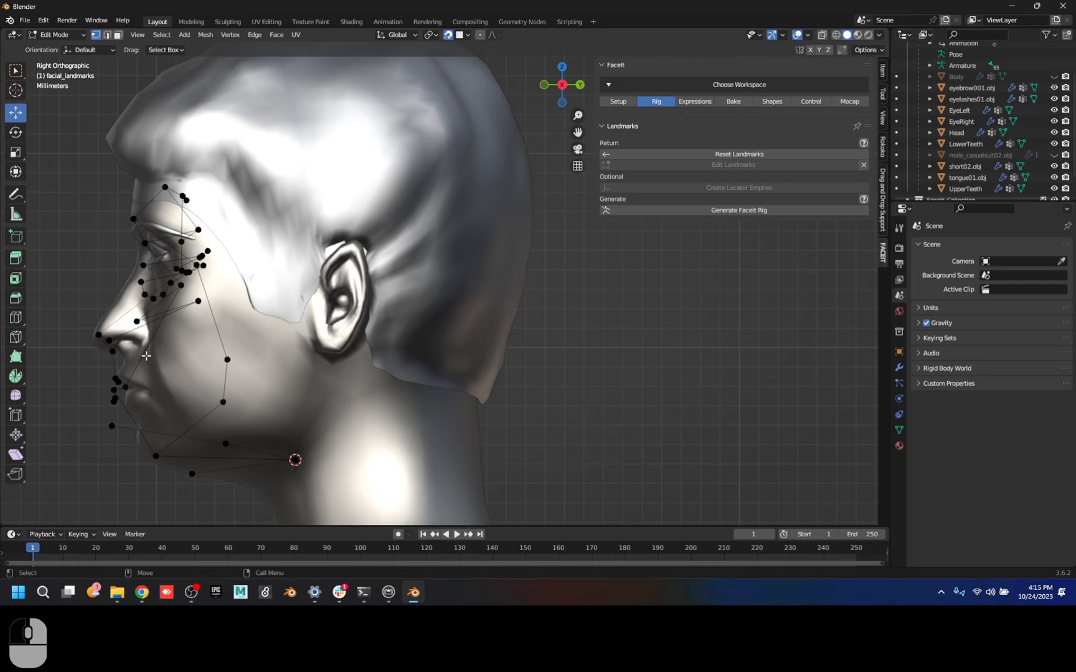
- Try to lower the cheek landmark beside the nose and move the chin-front landmark back to the jaw below the ear
click(200, 302)
drag(199, 303, 200, 338)
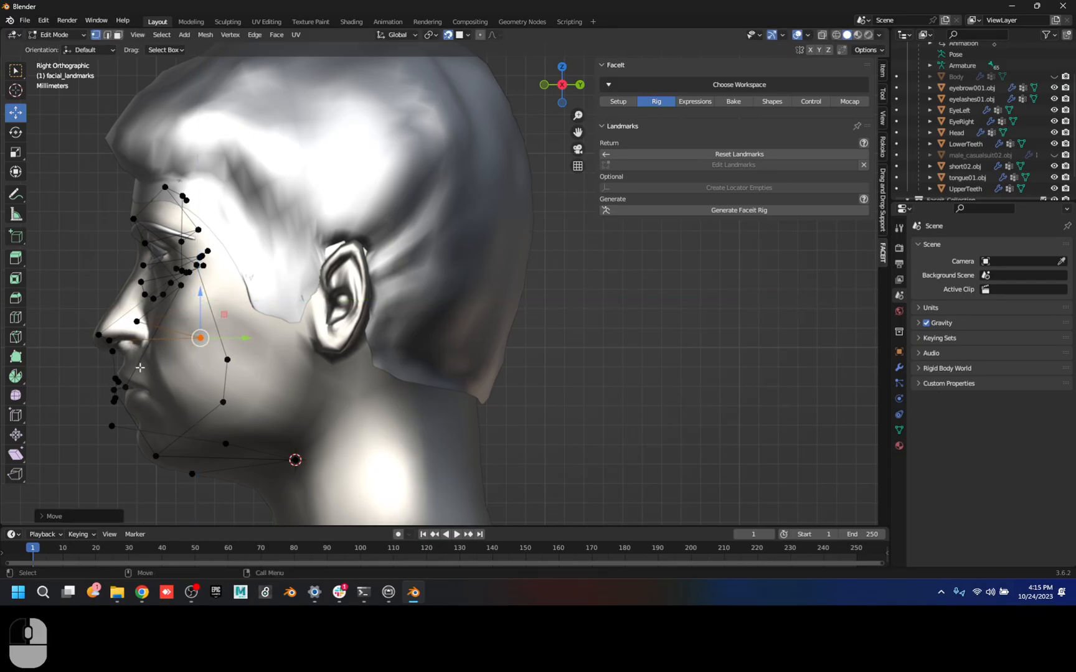
drag(110, 426, 286, 403)
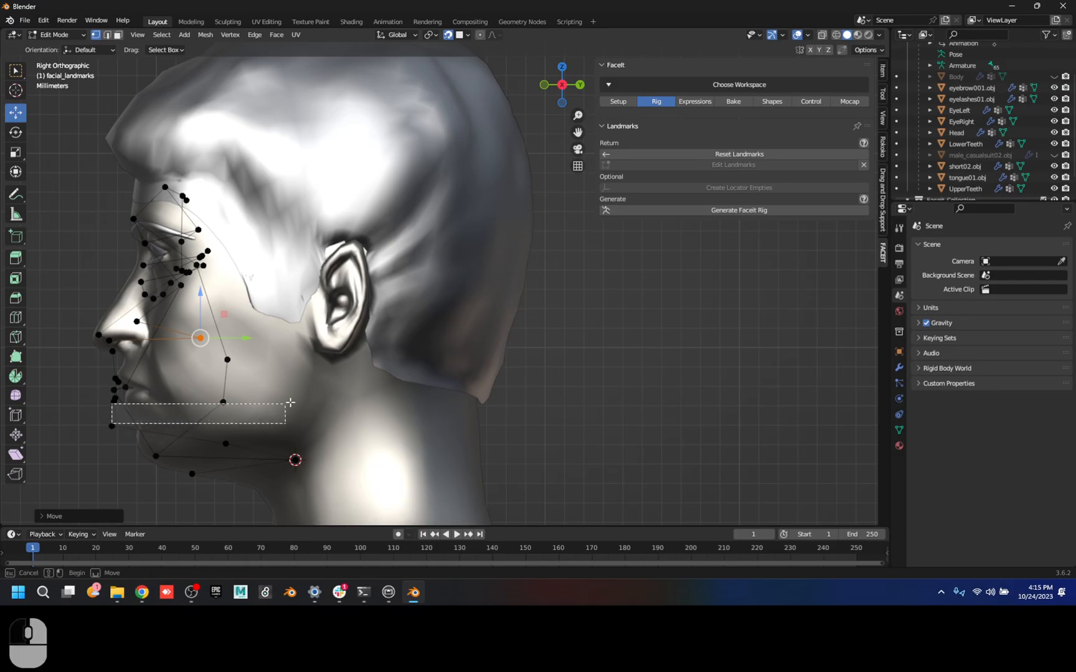
key(g)
key(shift+x)
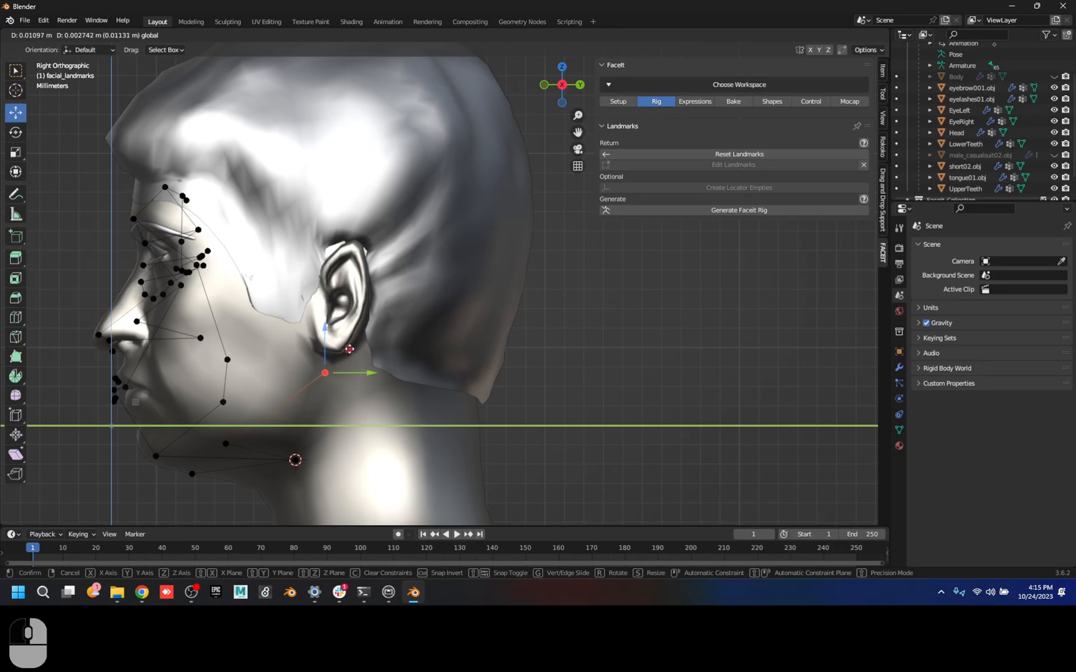
click(338, 344)
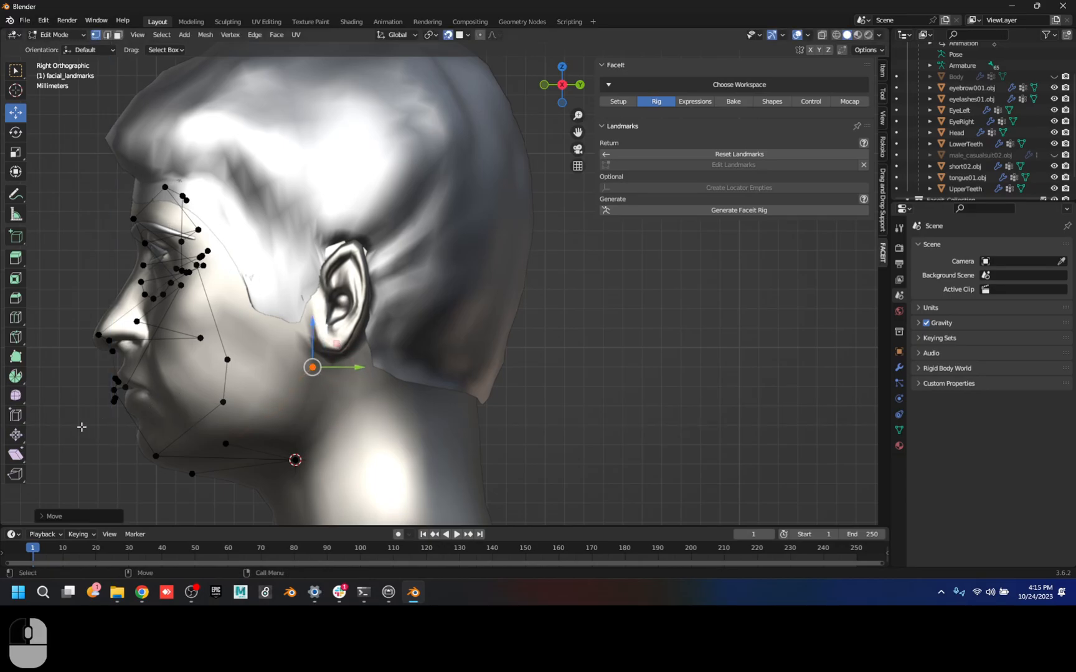
- Try to reposition the lower-lip and mouth-corner landmarks individually, and reset the landmarks
scroll(81, 427, up, 4)
alt+middle_drag(94, 426, 746, 254)
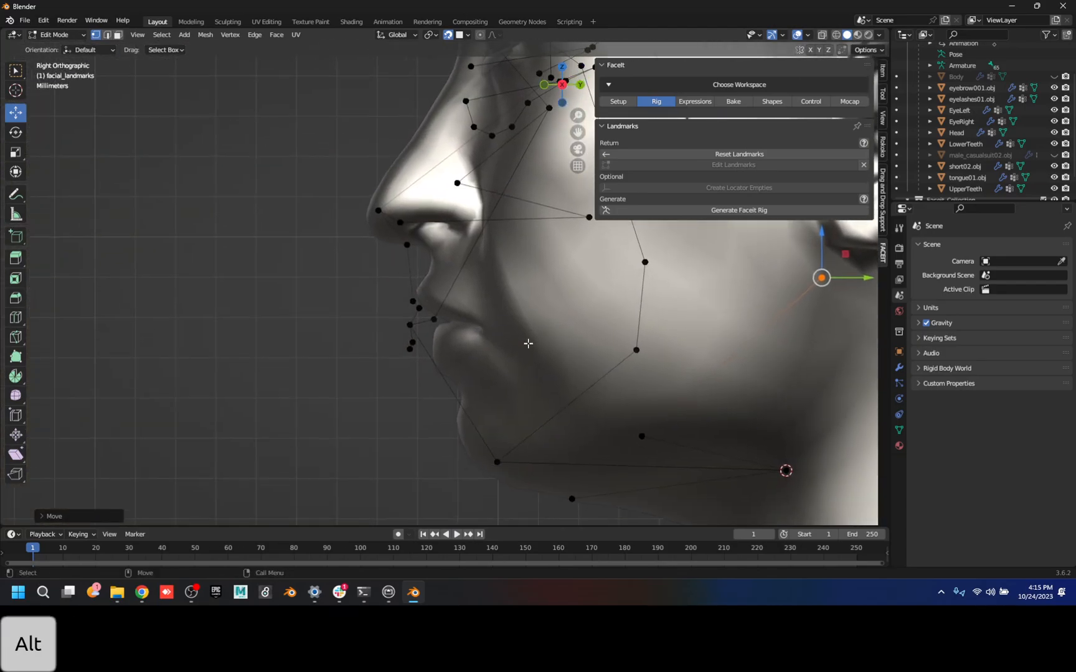
click(409, 350)
mouse_move(434, 321)
mouse_down()
mouse_move(371, 314)
mouse_move(411, 349)
mouse_move(432, 345)
mouse_up()
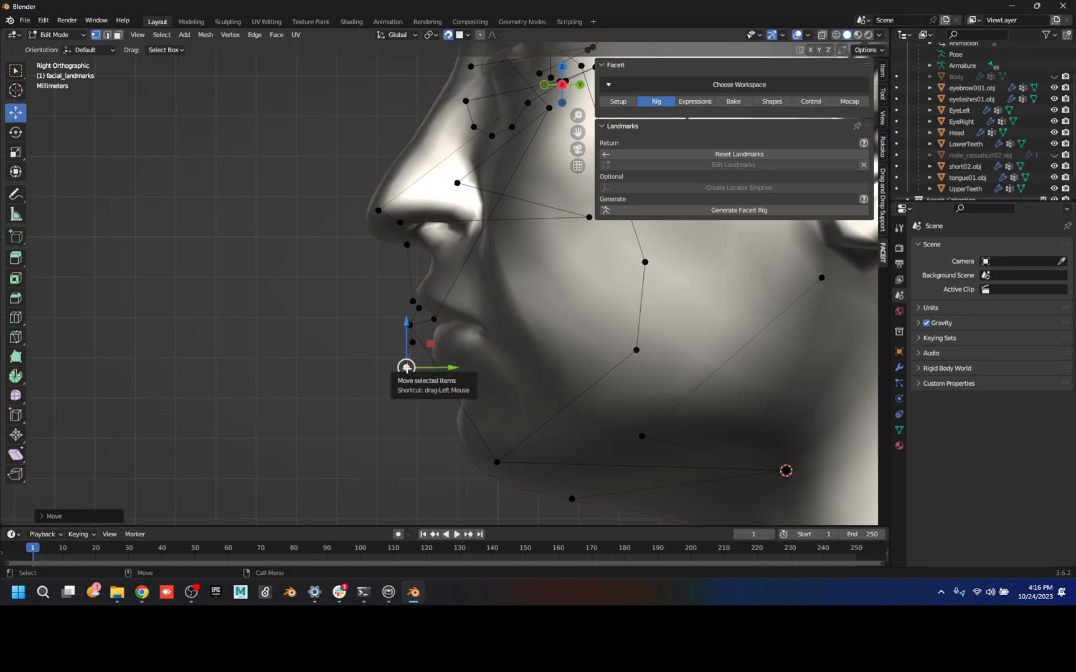
click(438, 321)
drag(455, 300, 516, 219)
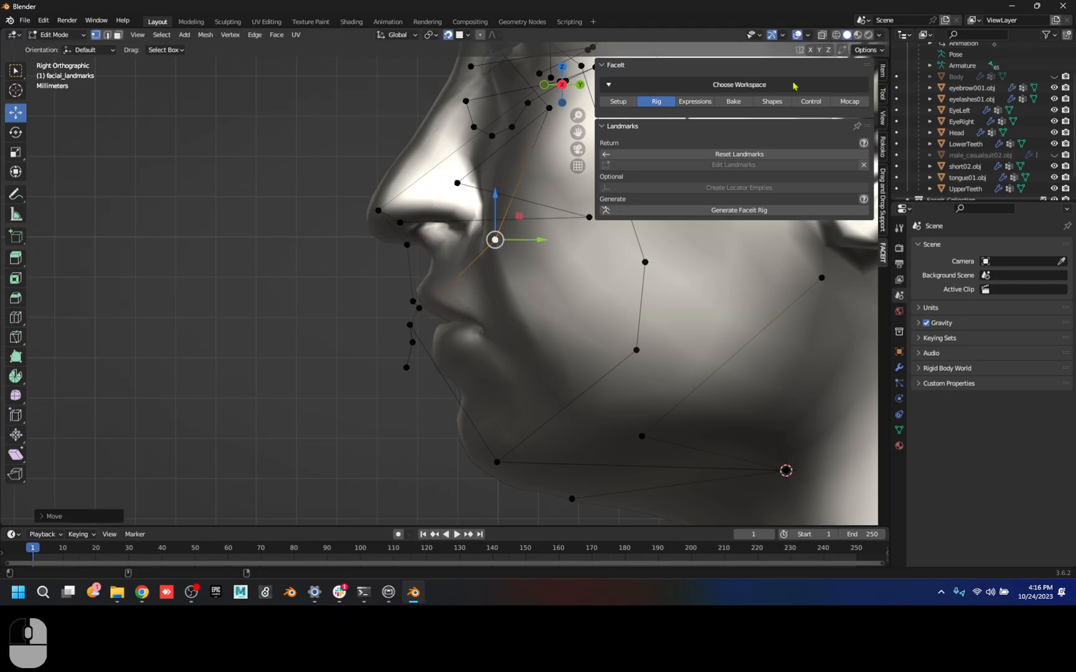
click(750, 155)
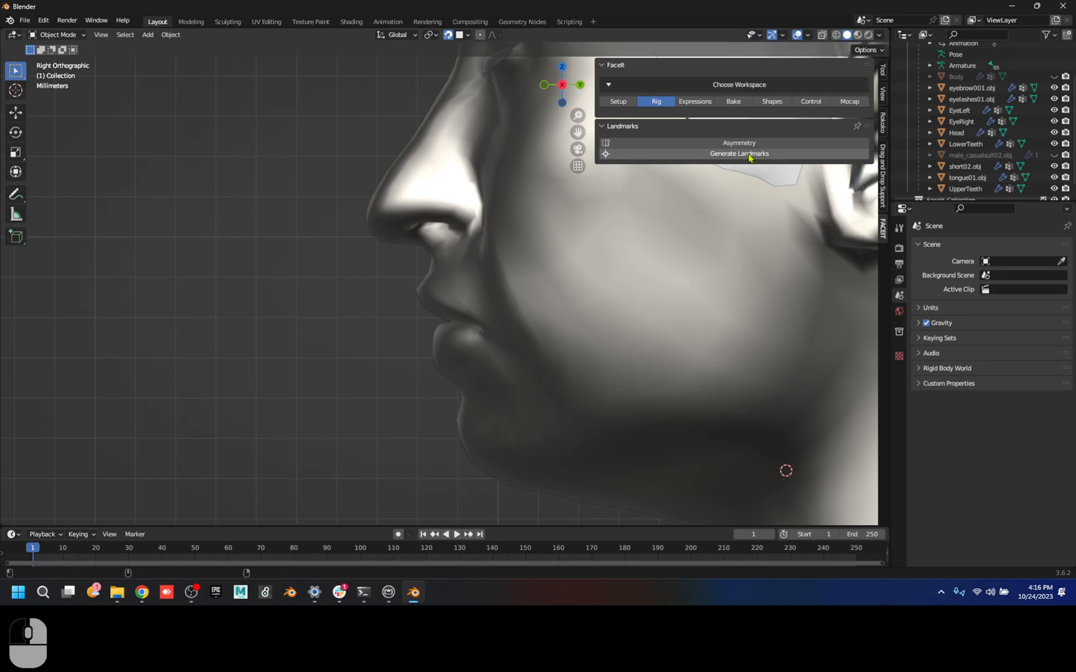
click(750, 155)
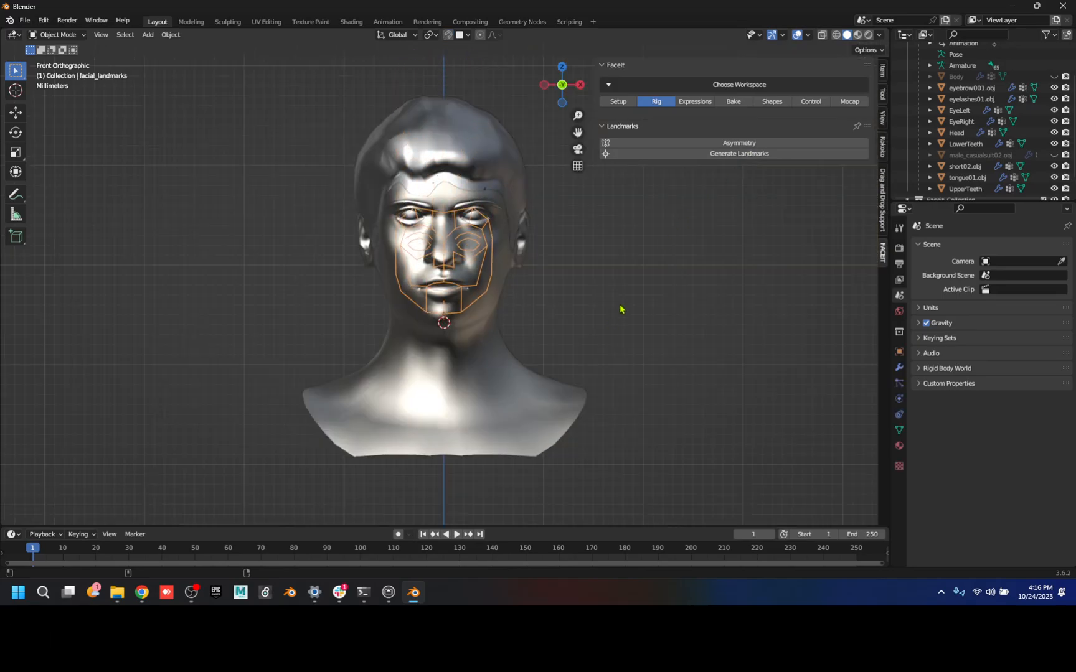
click(1056, 158)
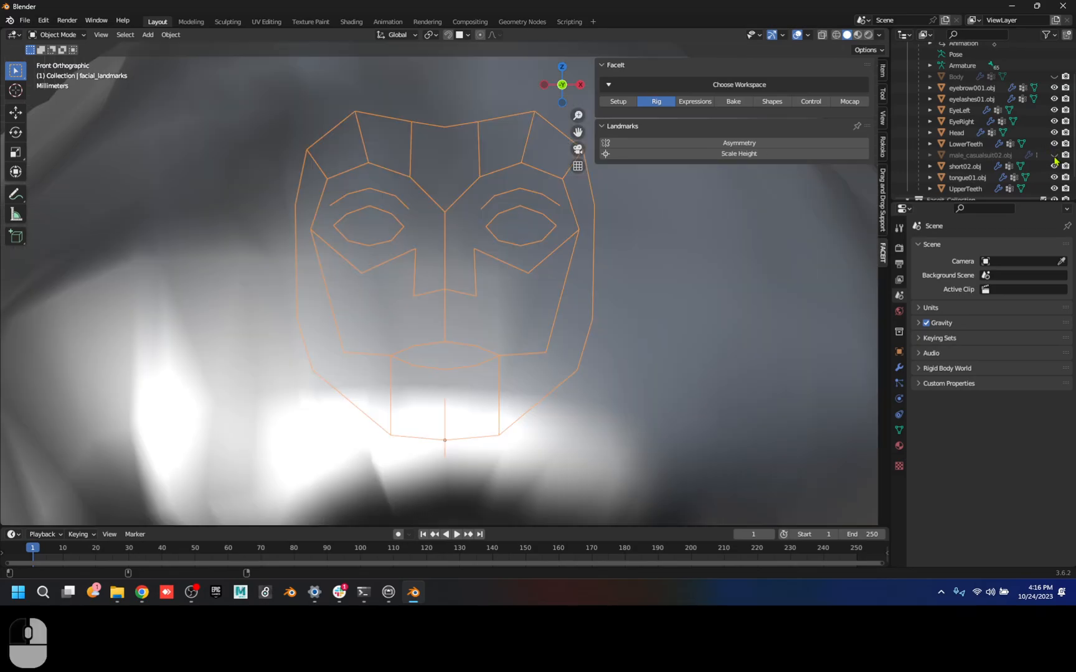
scroll(414, 323, down, 10)
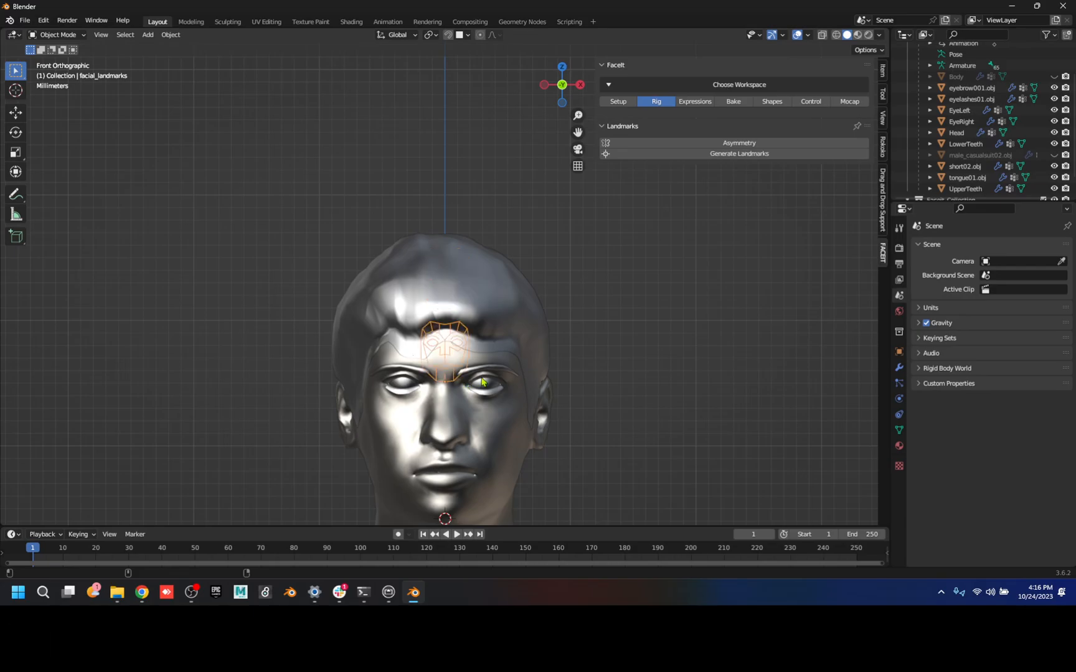
key(Escape)
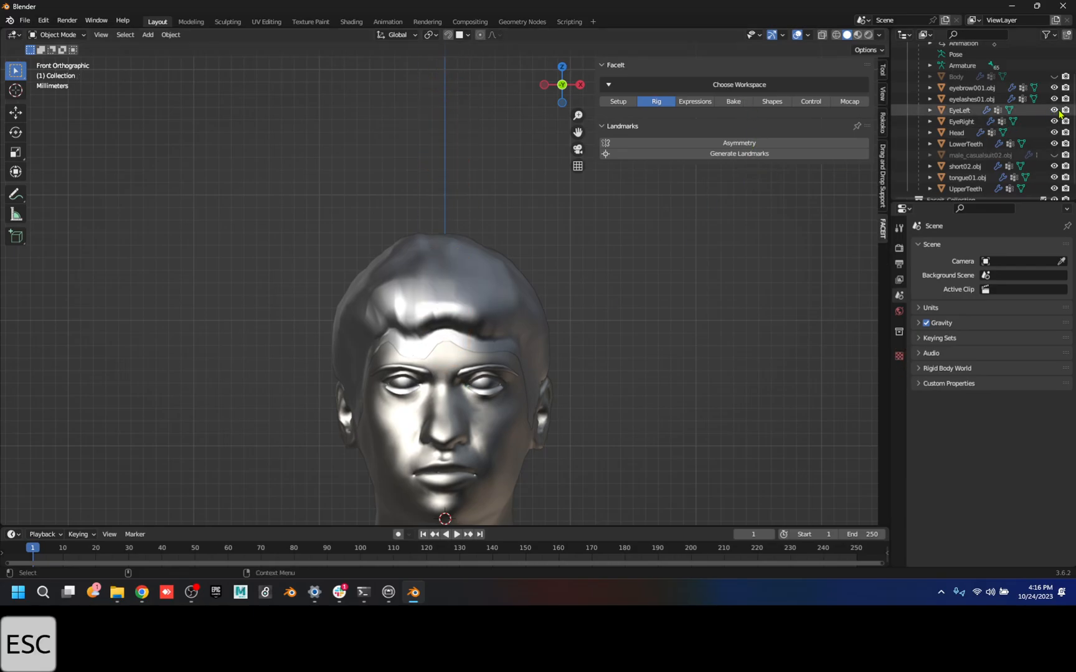
- Unhide the Body and male_casualsuit02.obj meshes
drag(1054, 76, 1054, 155)
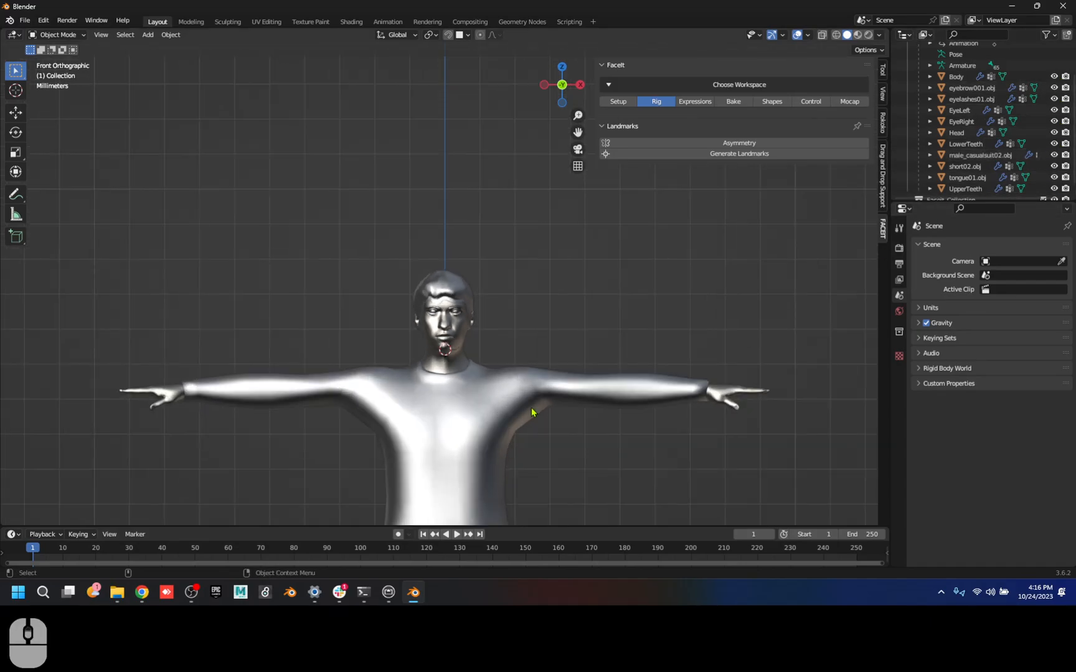
scroll(432, 447, up, 8)
alt+middle_drag(453, 443, 471, 333)
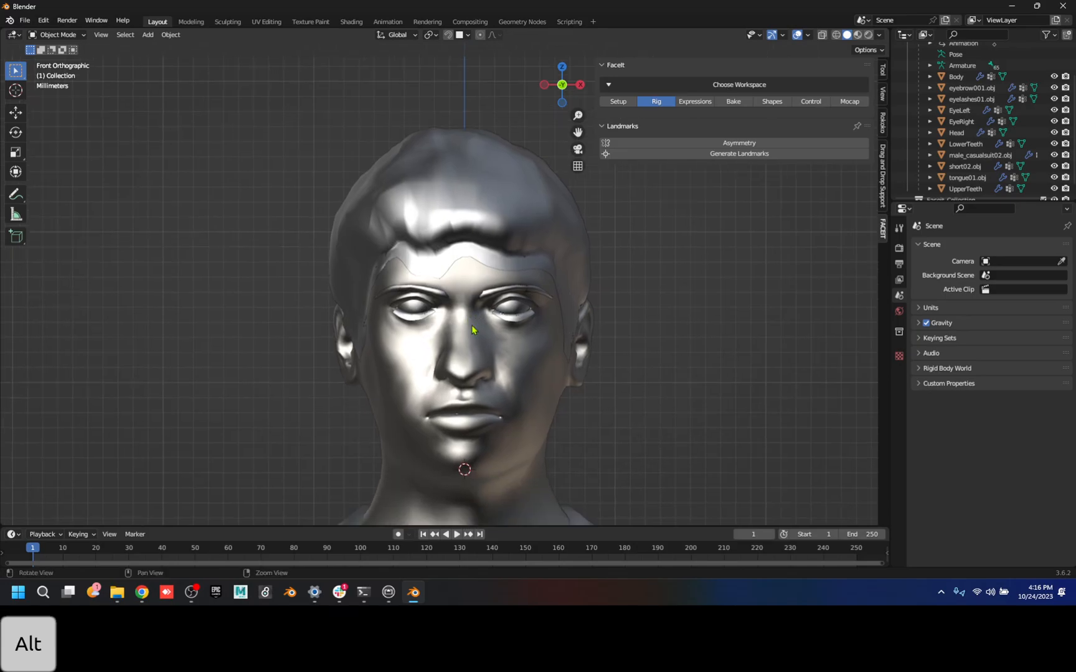
scroll(473, 325, up, 1)
- With the body and clothing visible, try to fit new facial landmarks to the chin, height and width of the face and project them
click(756, 157)
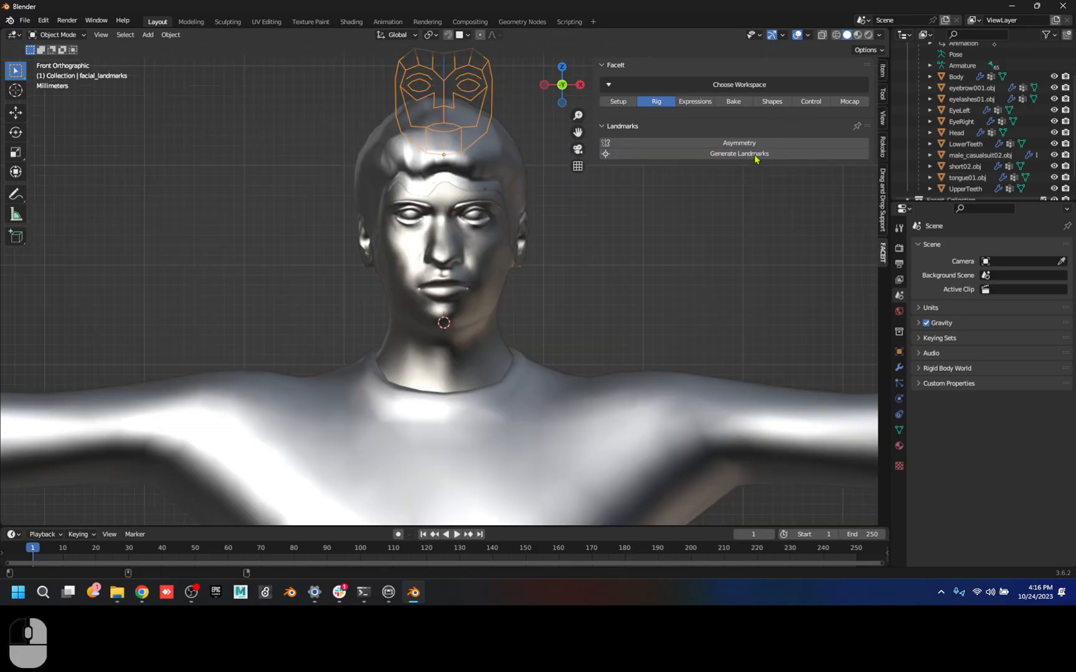
click(456, 325)
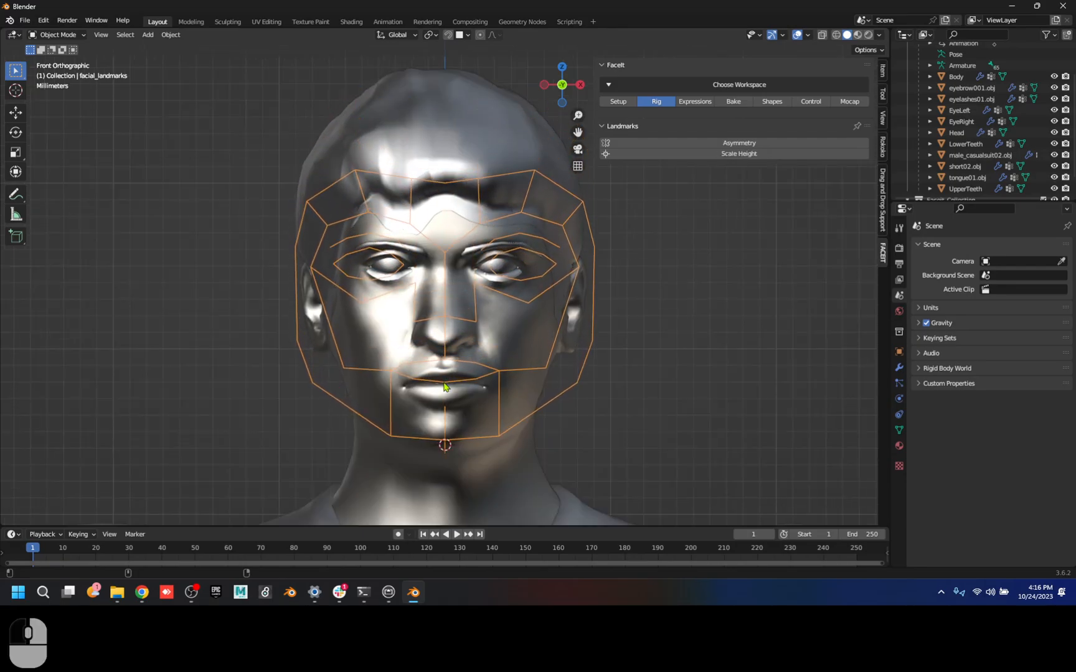
click(443, 389)
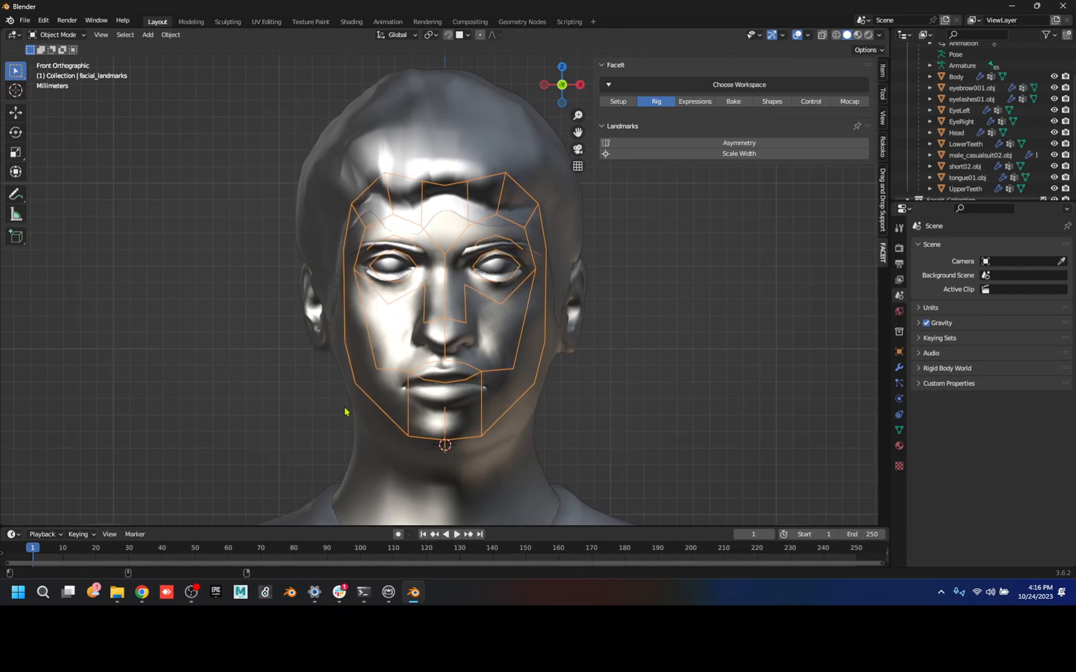
click(344, 412)
click(788, 188)
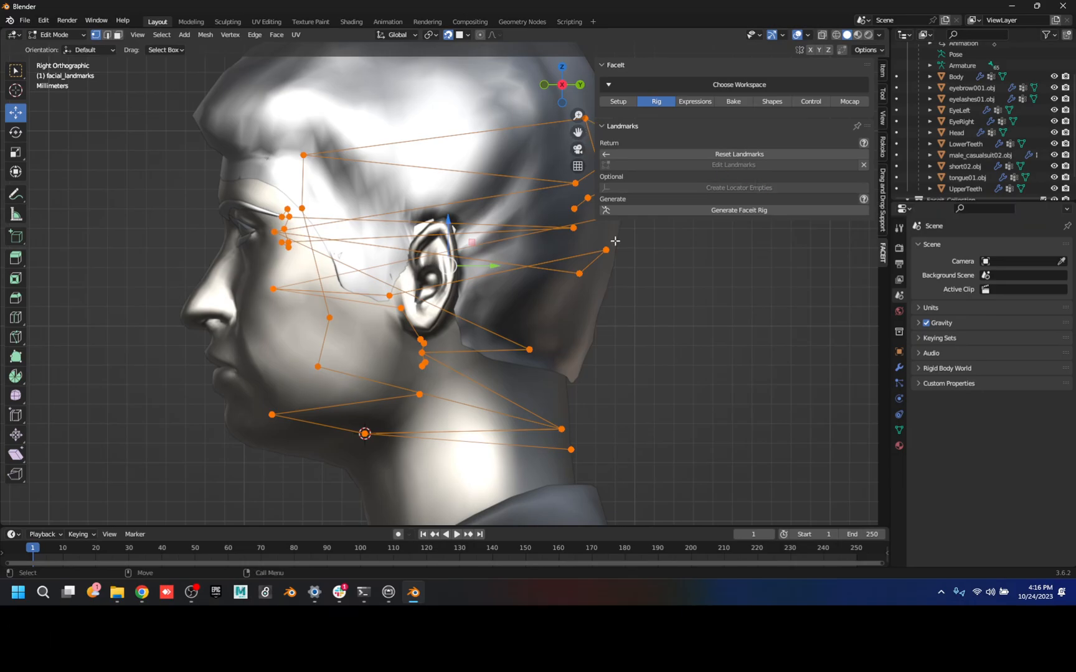
- Try to move the upper landmarks one by one from the back of the head to the forehead and brow, and reset the landmarks
alt+middle_drag(670, 314, 600, 338)
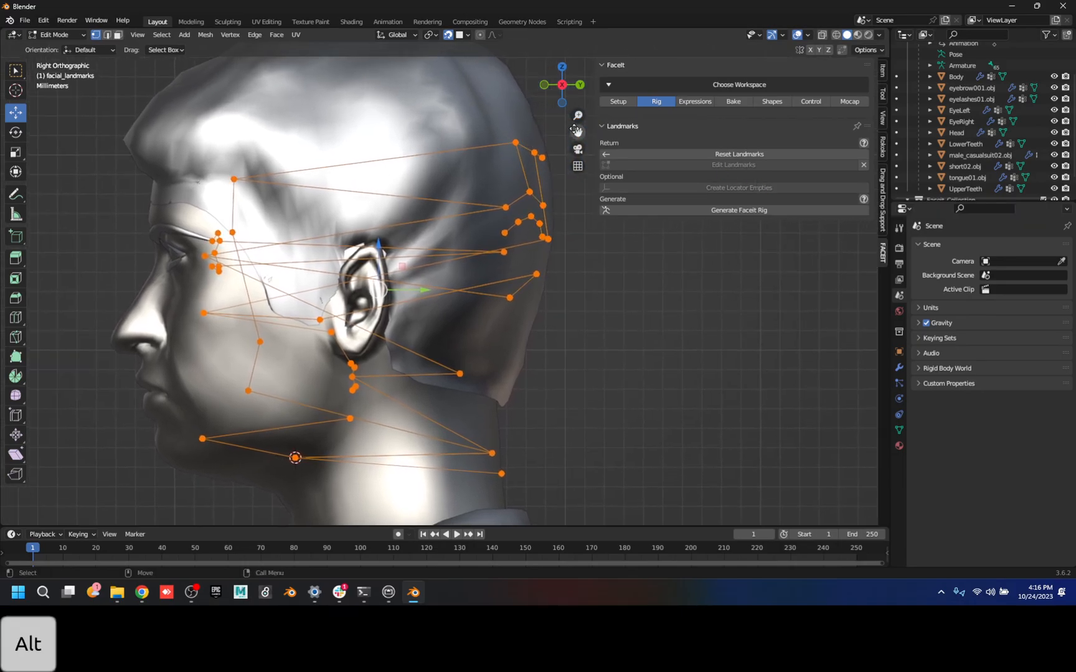
click(516, 142)
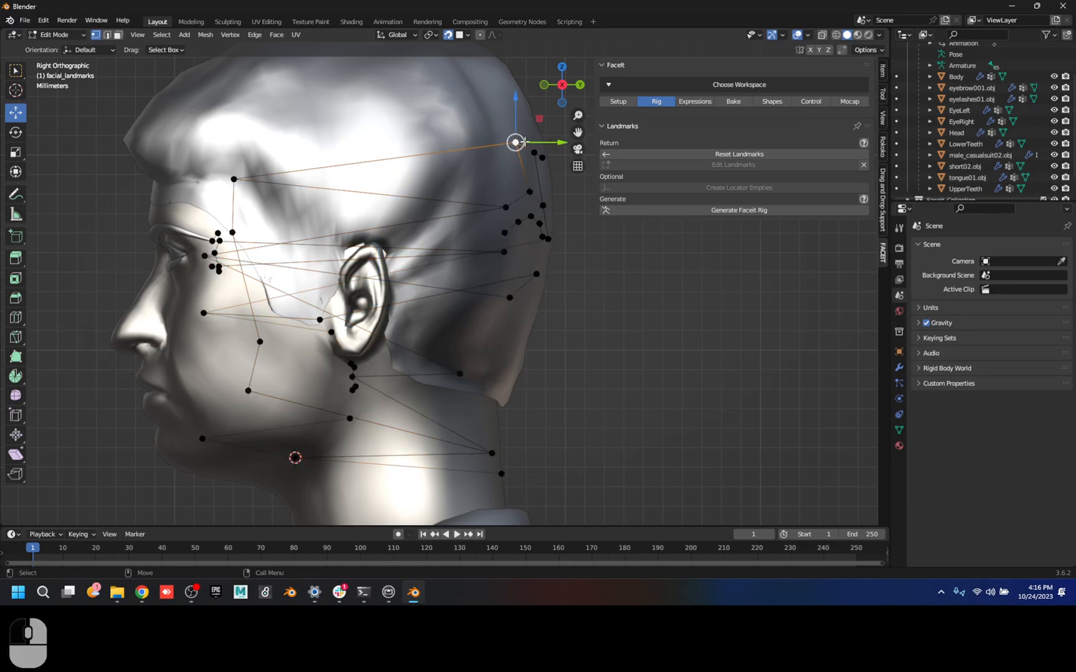
key(g)
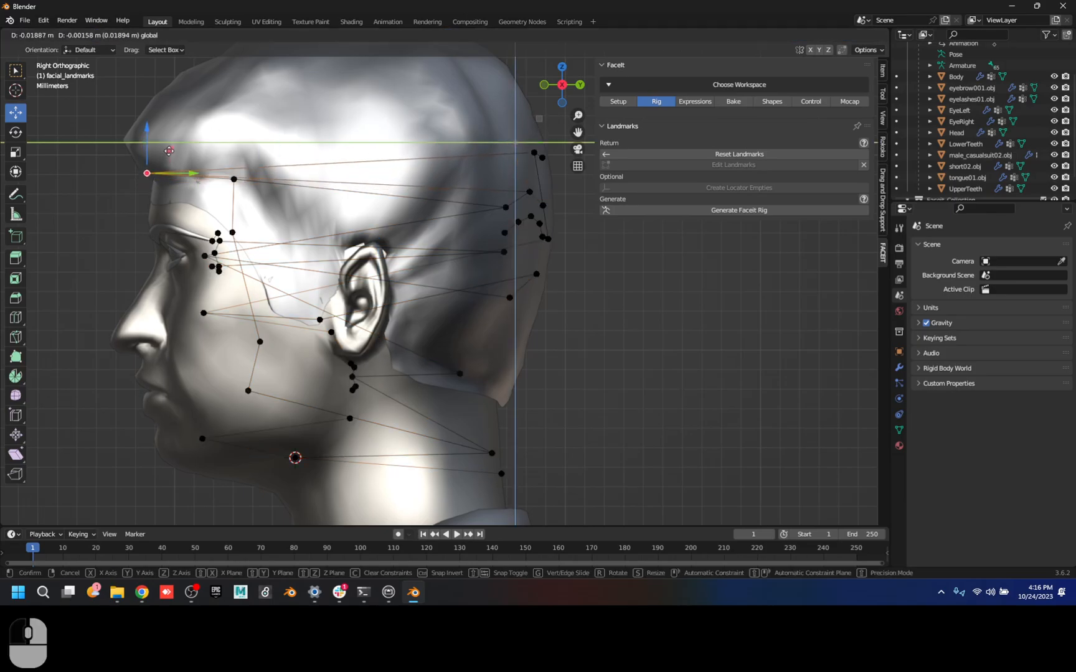
click(186, 157)
click(534, 154)
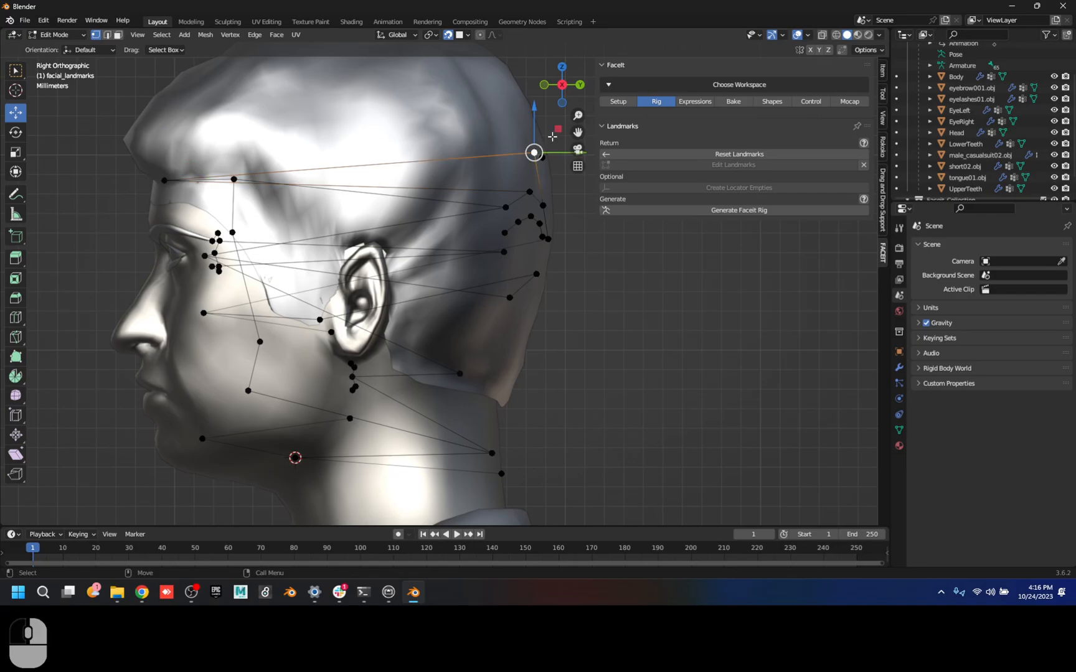
key(g)
drag(171, 192, 175, 183)
click(542, 156)
key(g)
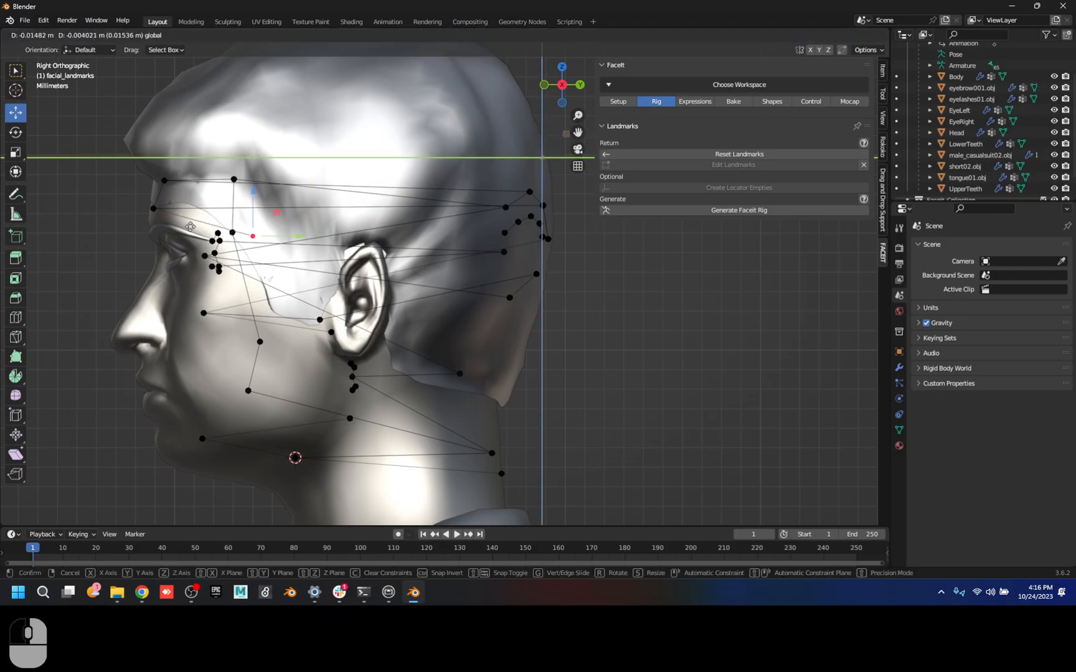
click(345, 203)
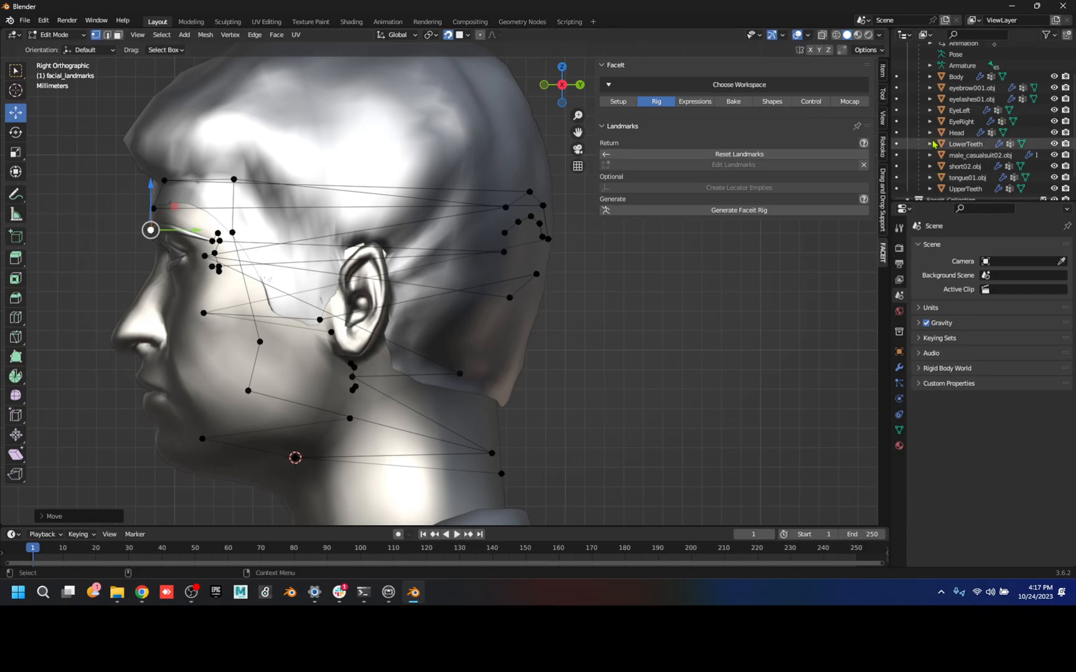
click(743, 156)
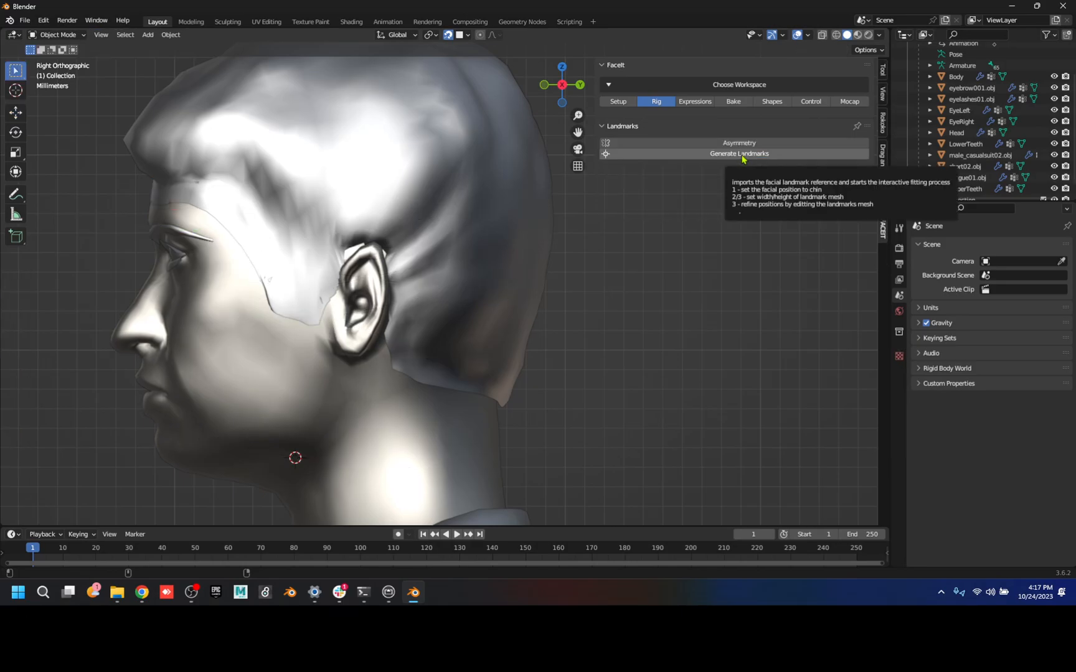
- Try to fit new facial landmarks to the chin, height and width of the face with all meshes visible, project them, and reset the landmarks
click(742, 155)
click(485, 332)
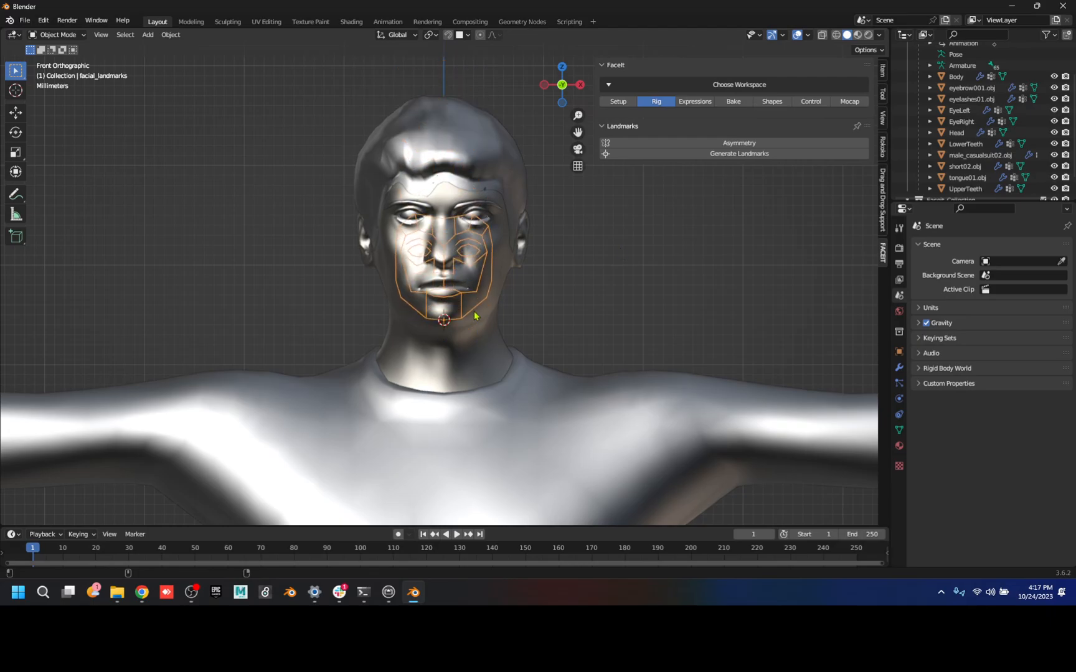
click(480, 312)
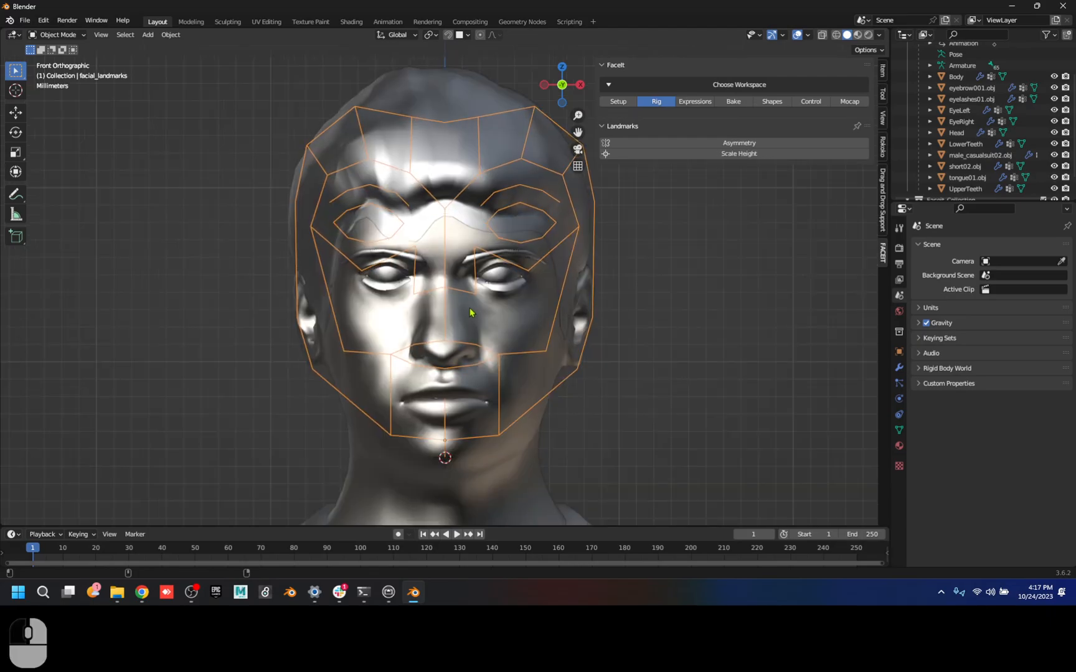
click(447, 444)
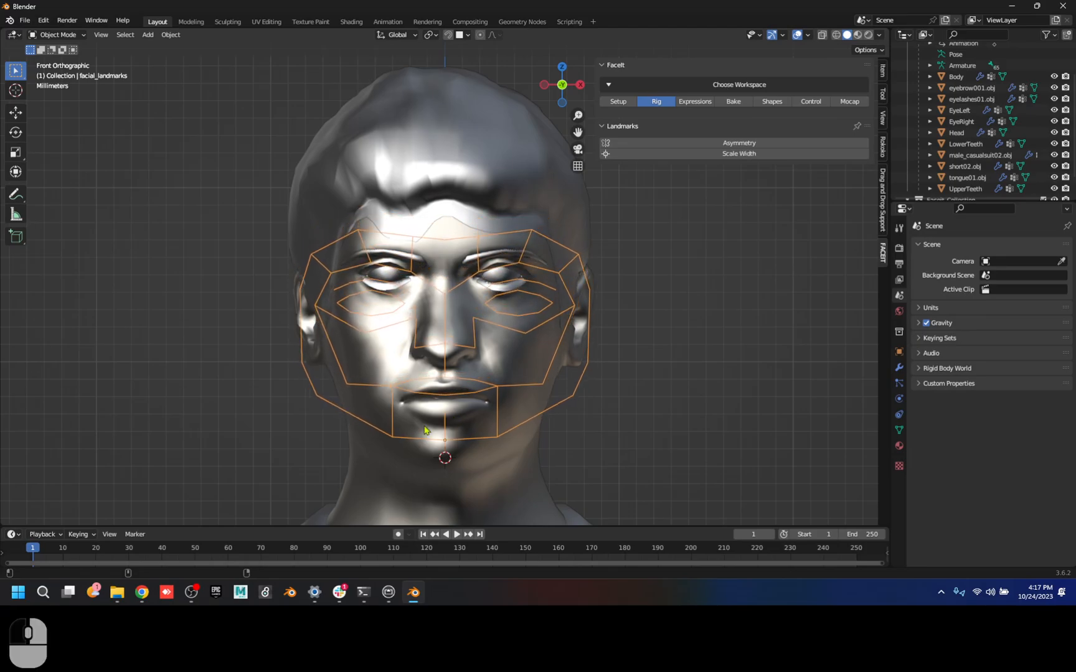
click(316, 413)
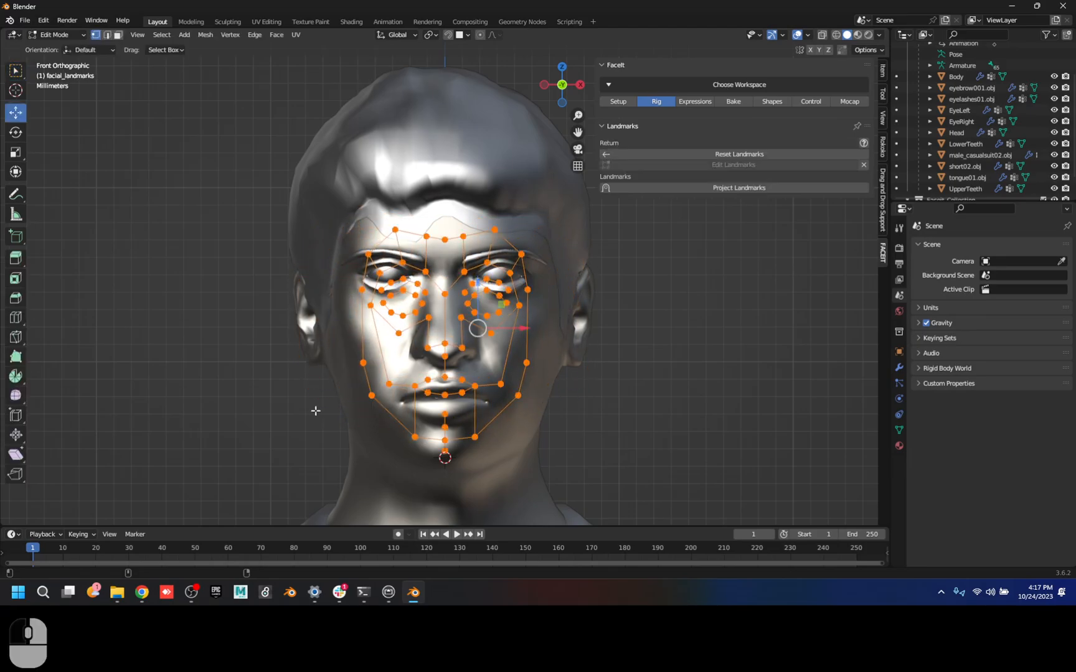
click(745, 188)
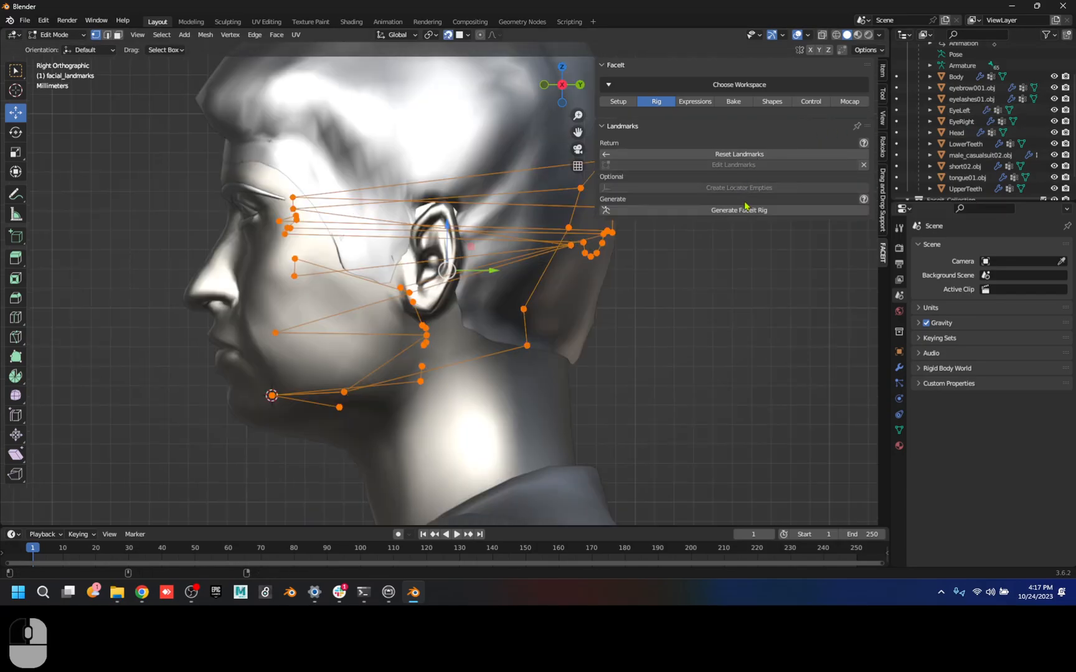
click(750, 155)
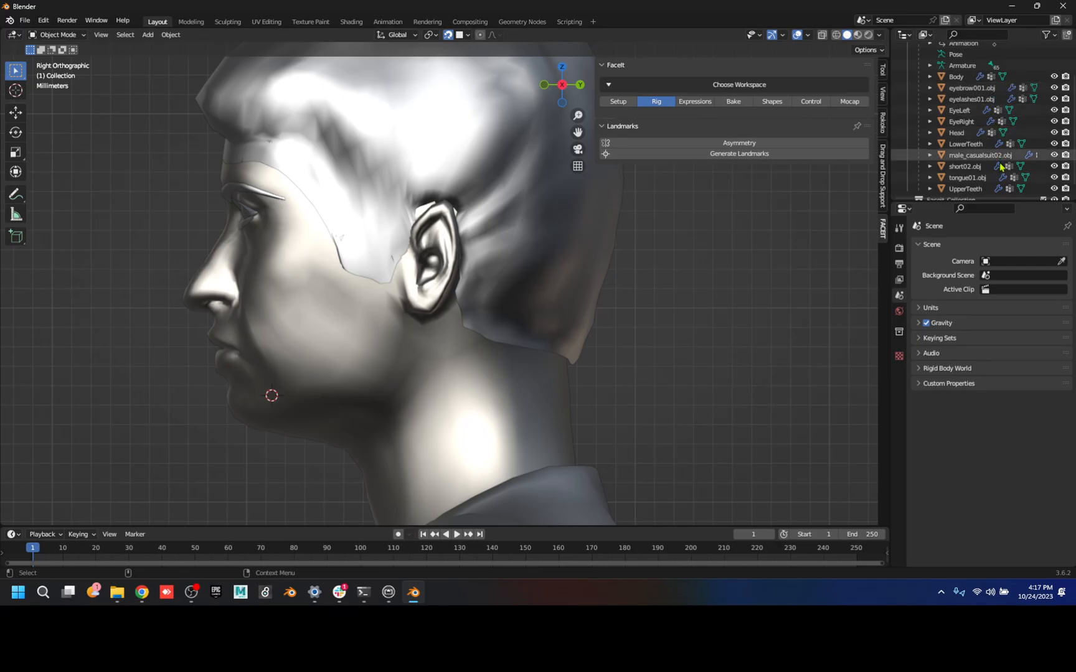
- Hide the short02.obj hair, male_casualsuit02.obj and Body meshes so that the bare head is left
scroll(1001, 167, down, 1)
scroll(1004, 171, up, 4)
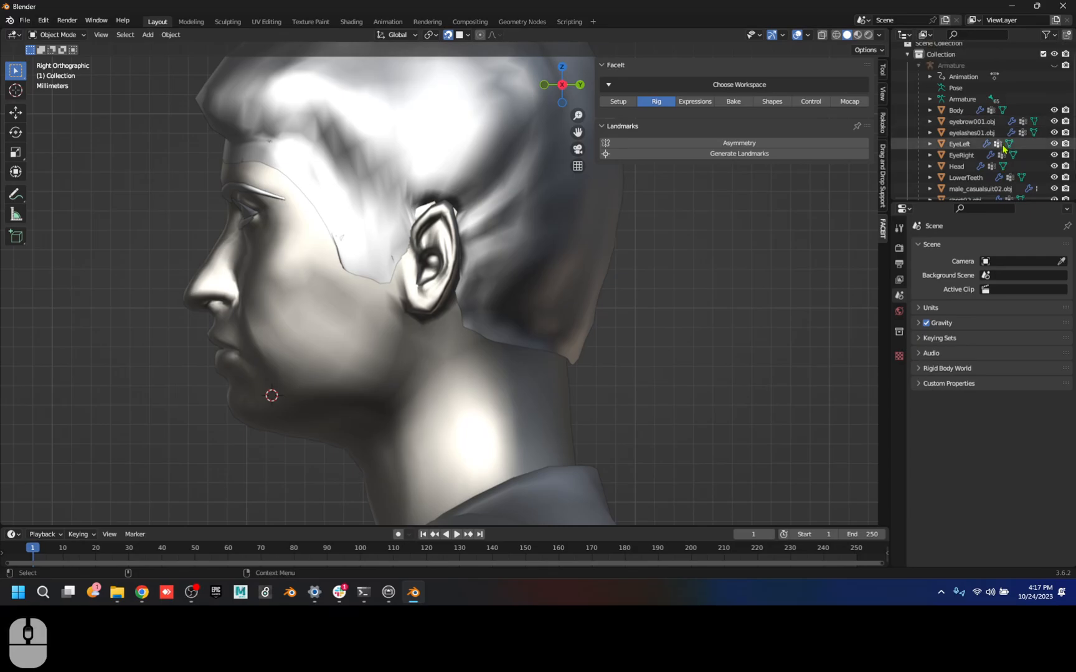
scroll(1005, 160, down, 2)
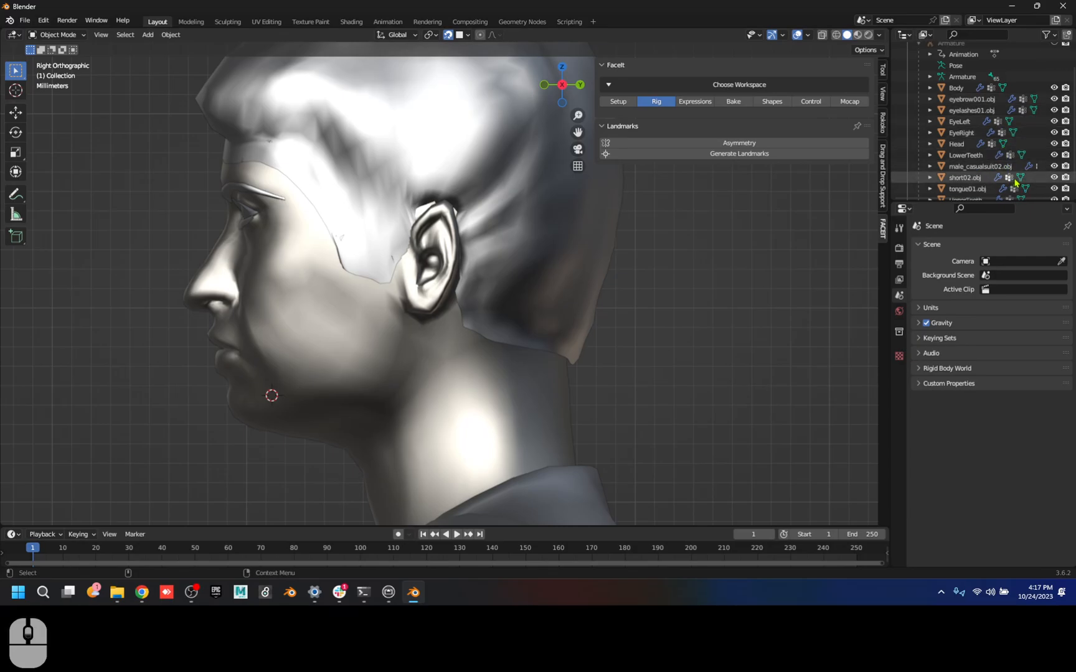
click(1053, 178)
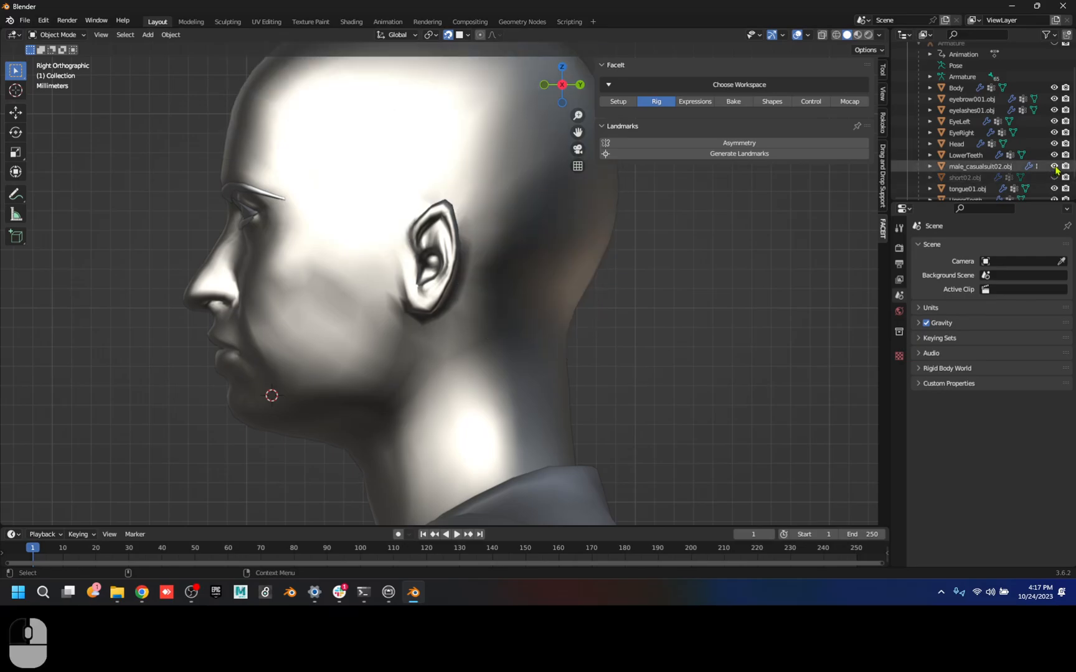
click(1054, 166)
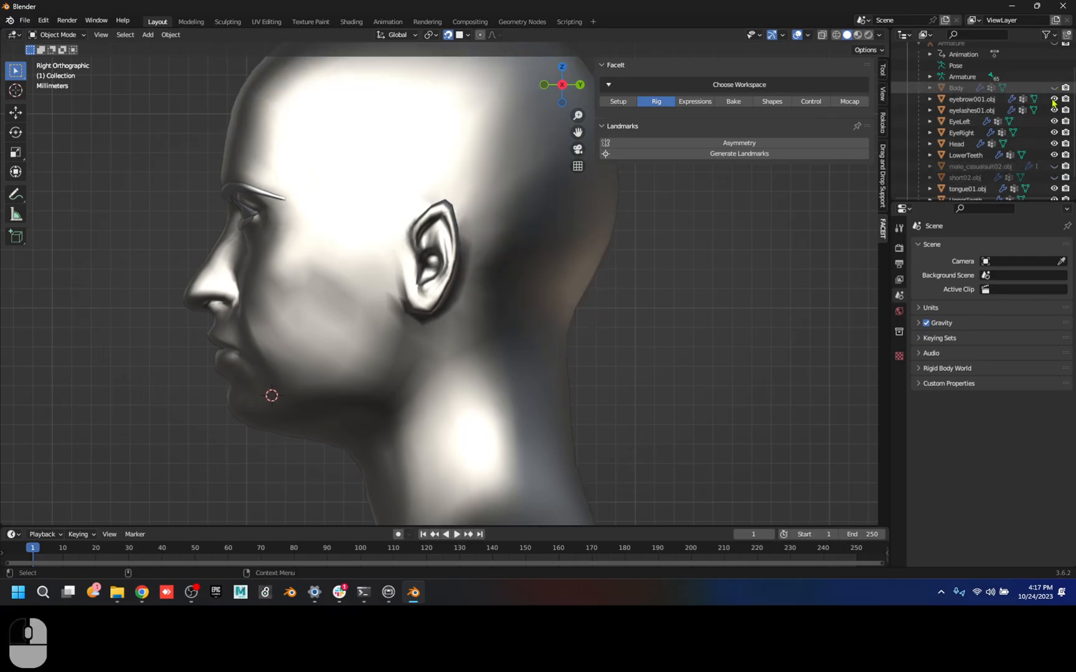
- Generate new facial landmarks and fit them to the chin position, height and width of the bare head
click(733, 154)
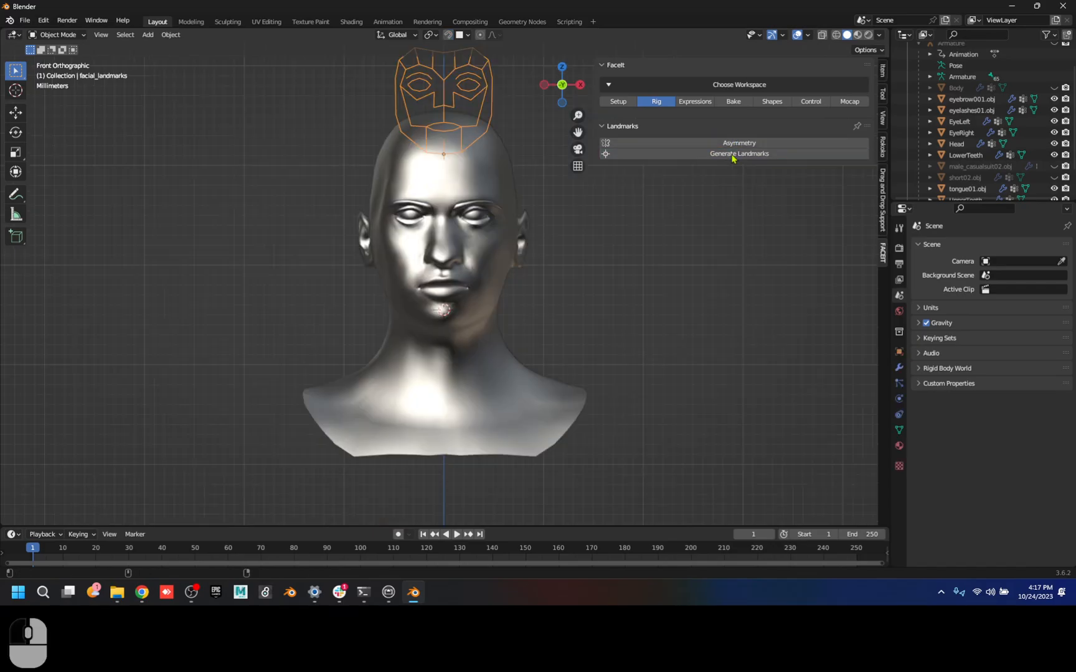
click(567, 323)
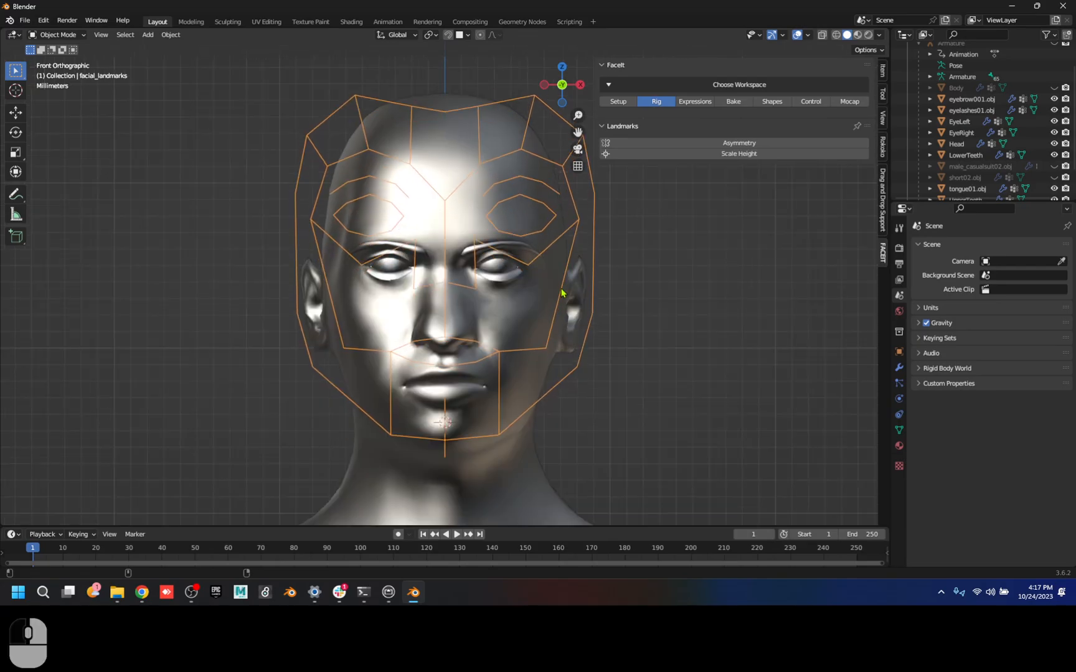
click(527, 393)
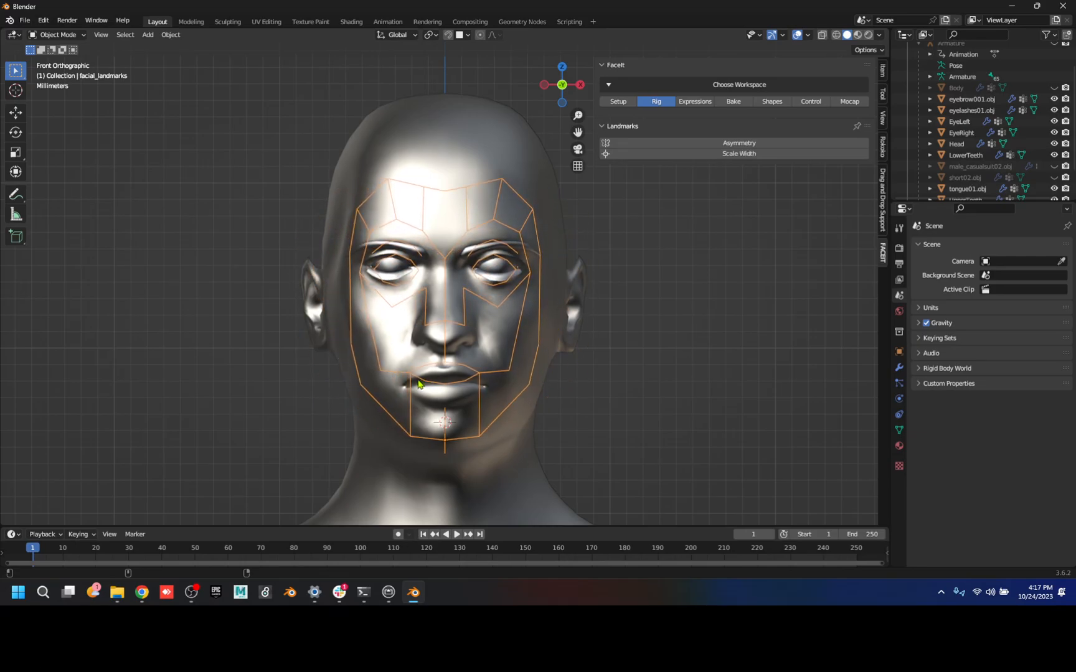
click(418, 384)
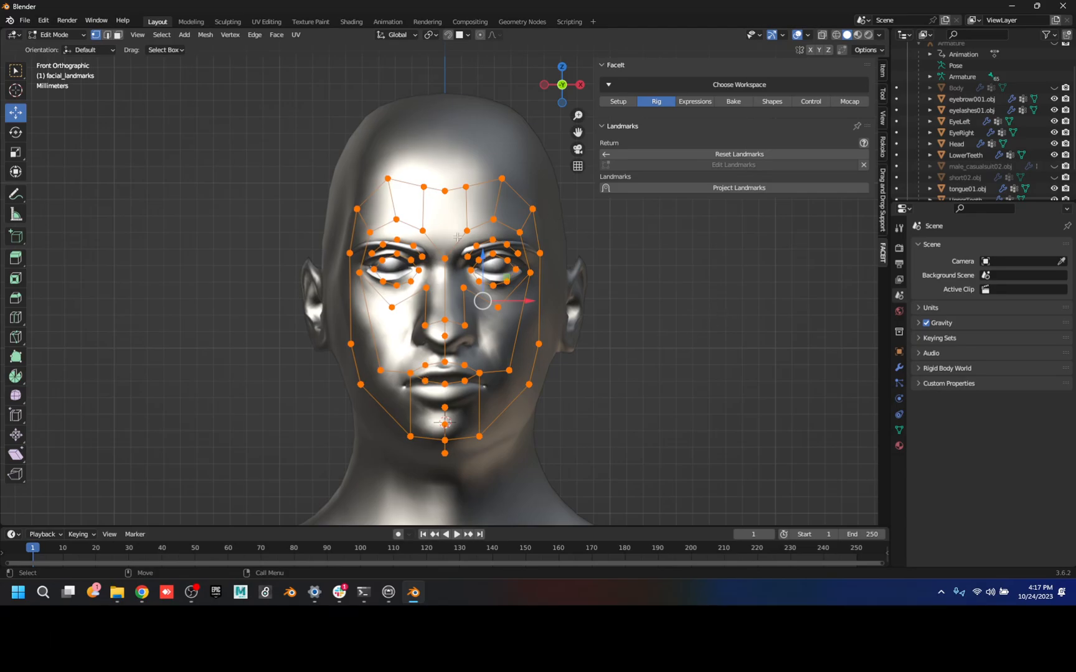
- Move the upper eyelid landmarks and the ones at the outer eye corners onto the edges of the eyes
click(396, 254)
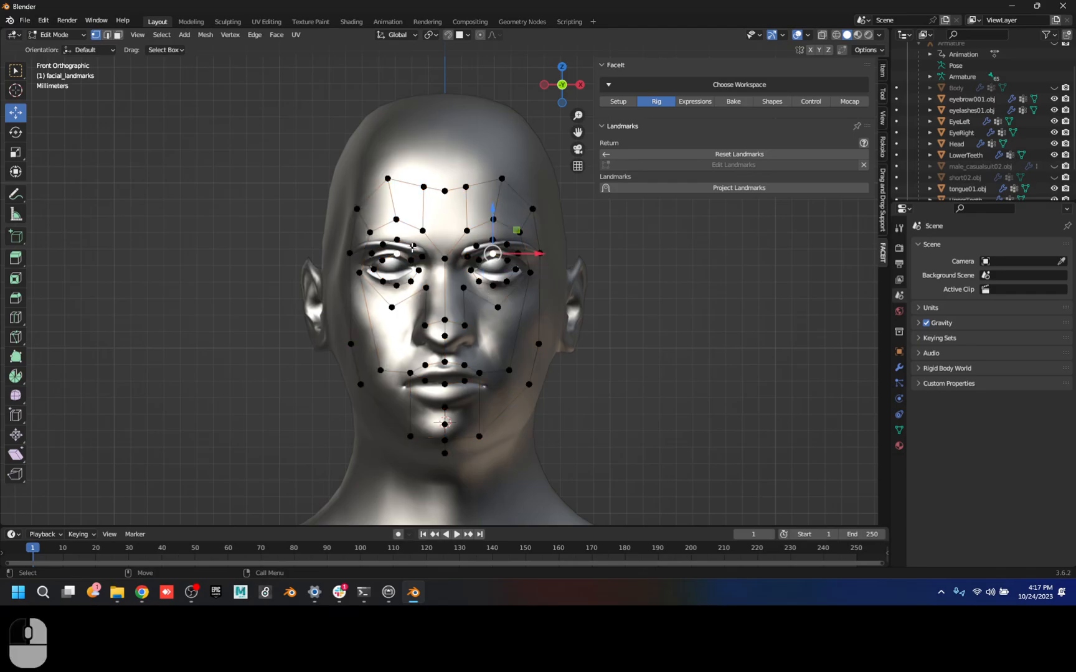
drag(516, 229, 541, 249)
click(518, 269)
- Move the side-of-face landmarks outward below the ears and the jaw-corner landmarks down to the jawline
click(539, 345)
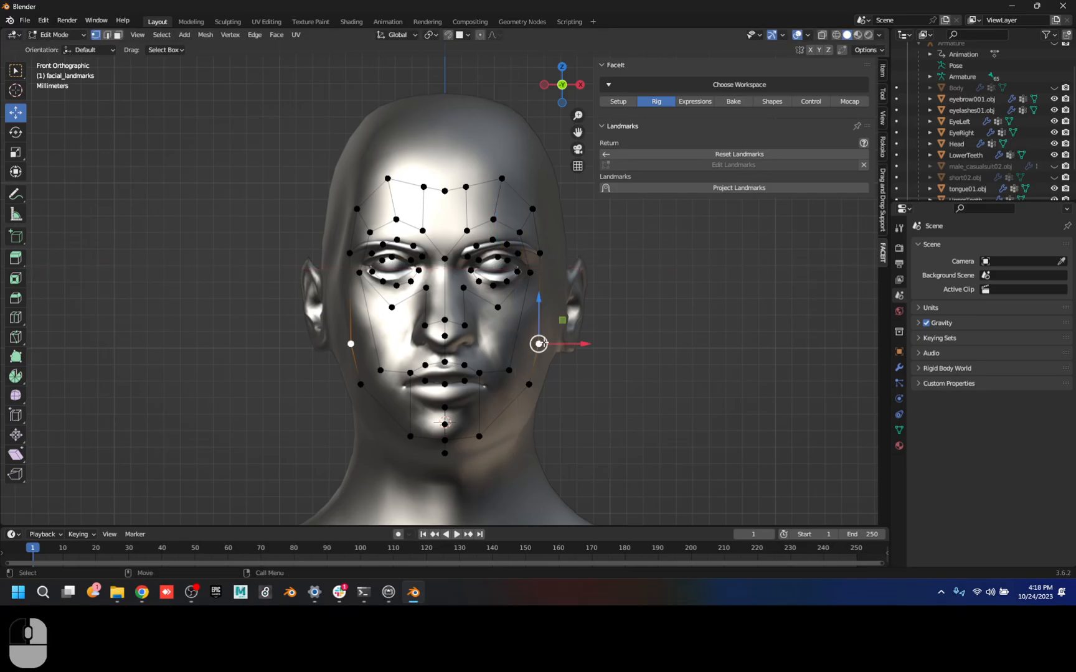
drag(564, 315, 580, 335)
click(580, 325)
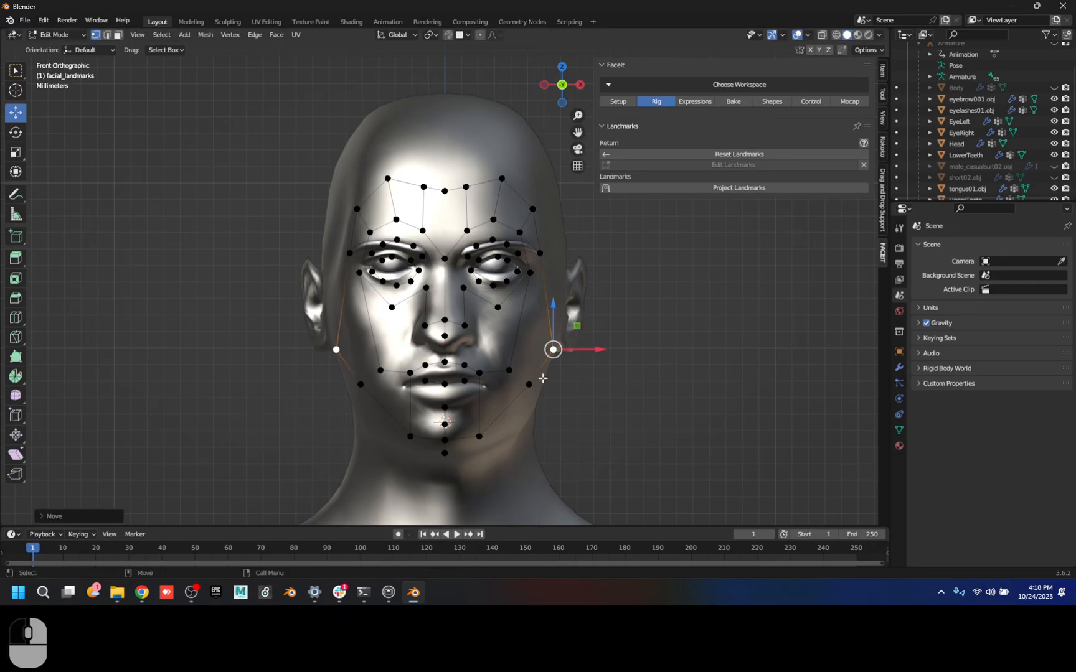
key(e)
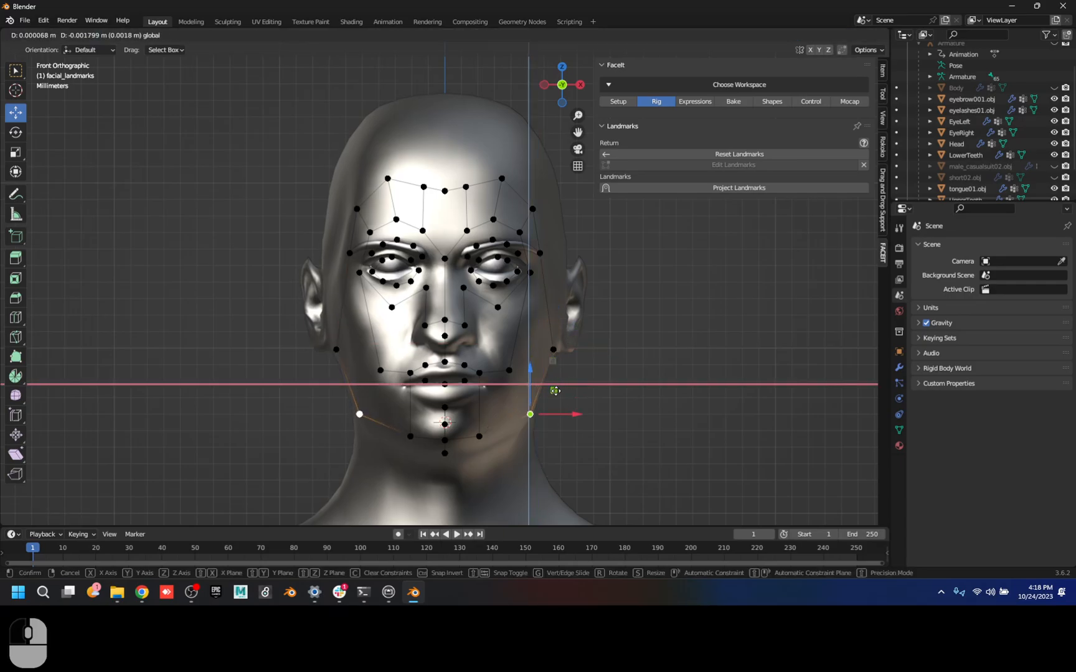
click(555, 392)
- Adjust the midline landmarks vertically, from the underside of the chin up to just below the lower lip
click(446, 454)
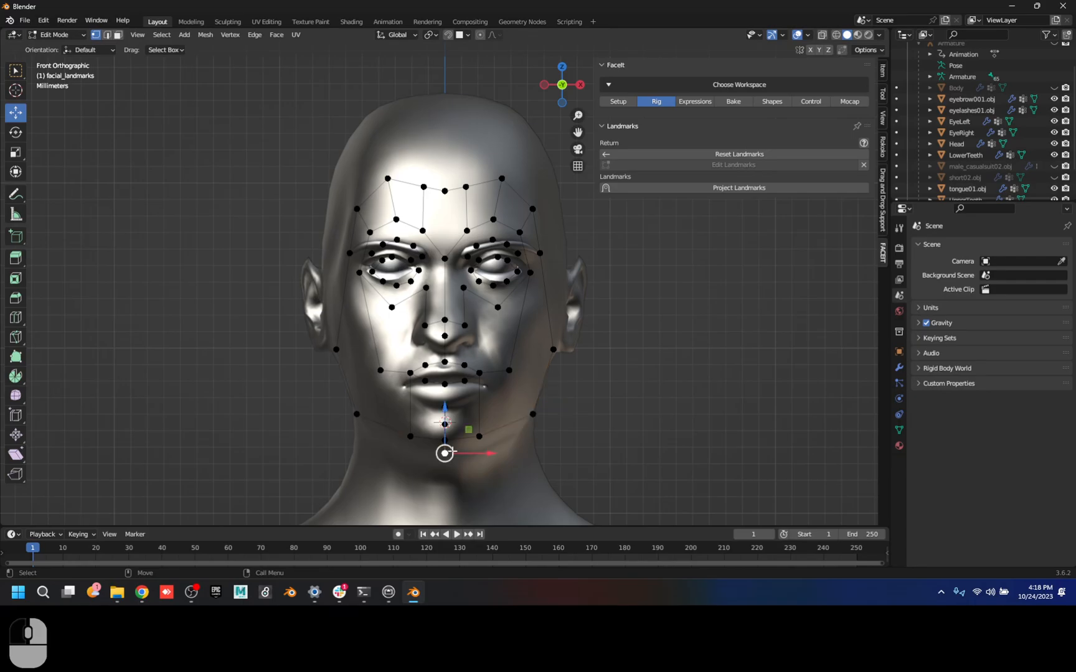
mouse_move(469, 432)
mouse_down()
mouse_move(467, 447)
mouse_move(468, 423)
mouse_up()
click(447, 438)
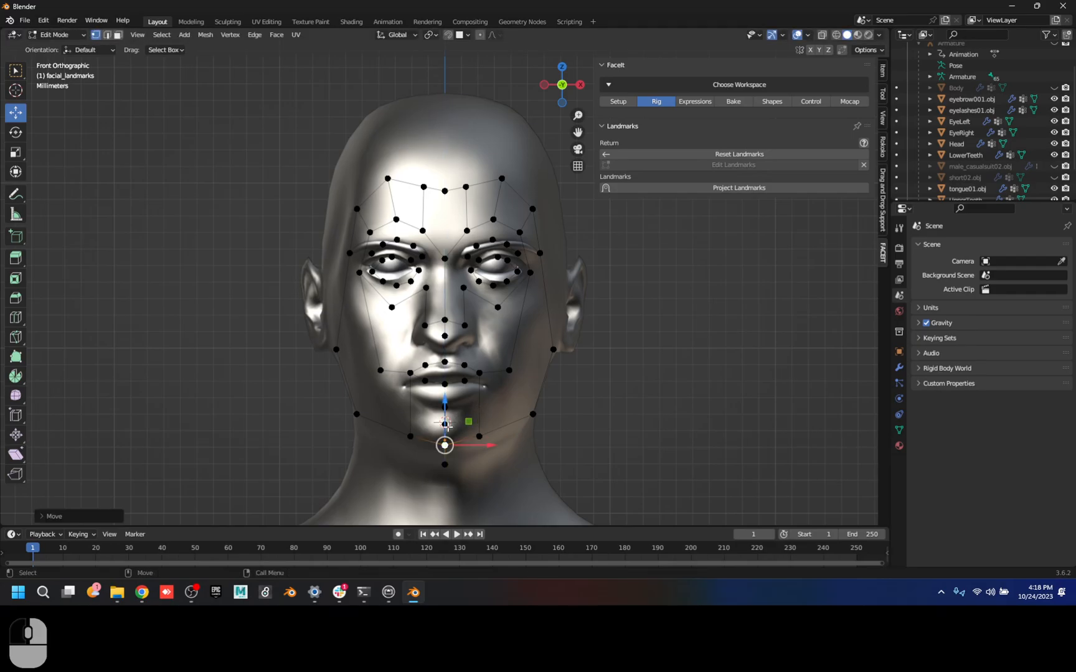
click(446, 425)
click(446, 407)
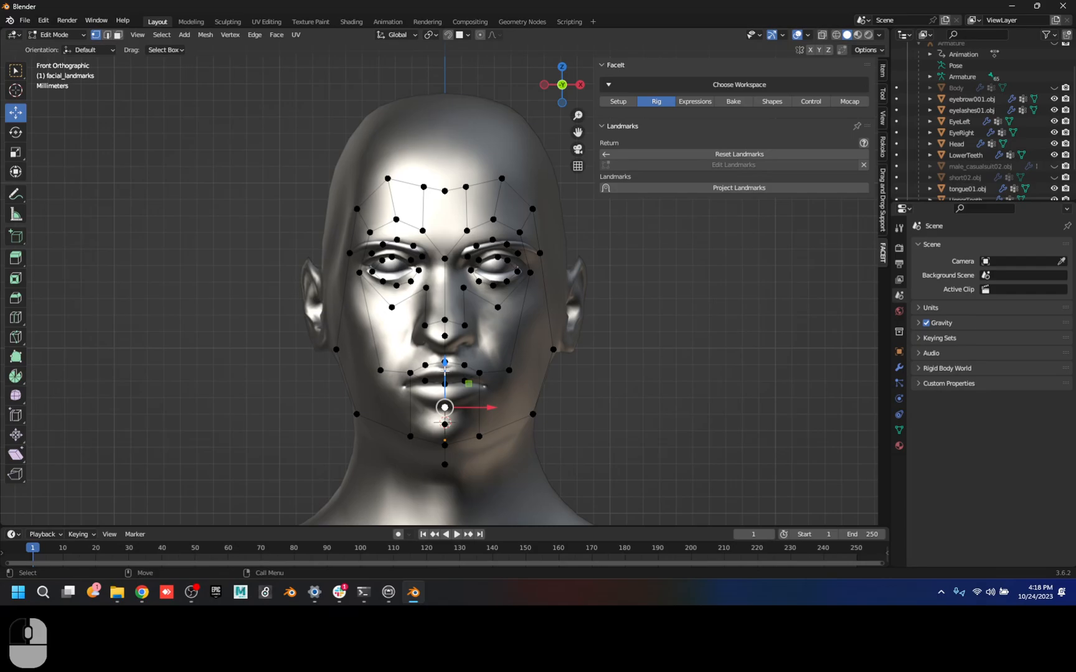
drag(446, 407, 447, 400)
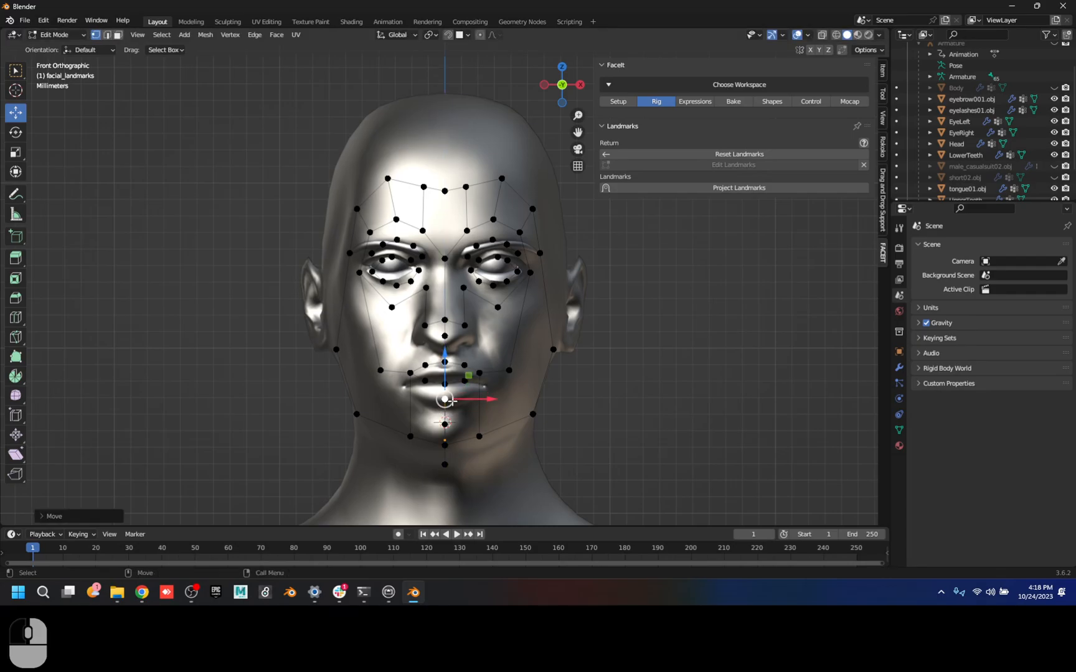
click(444, 424)
key(g)
key(z)
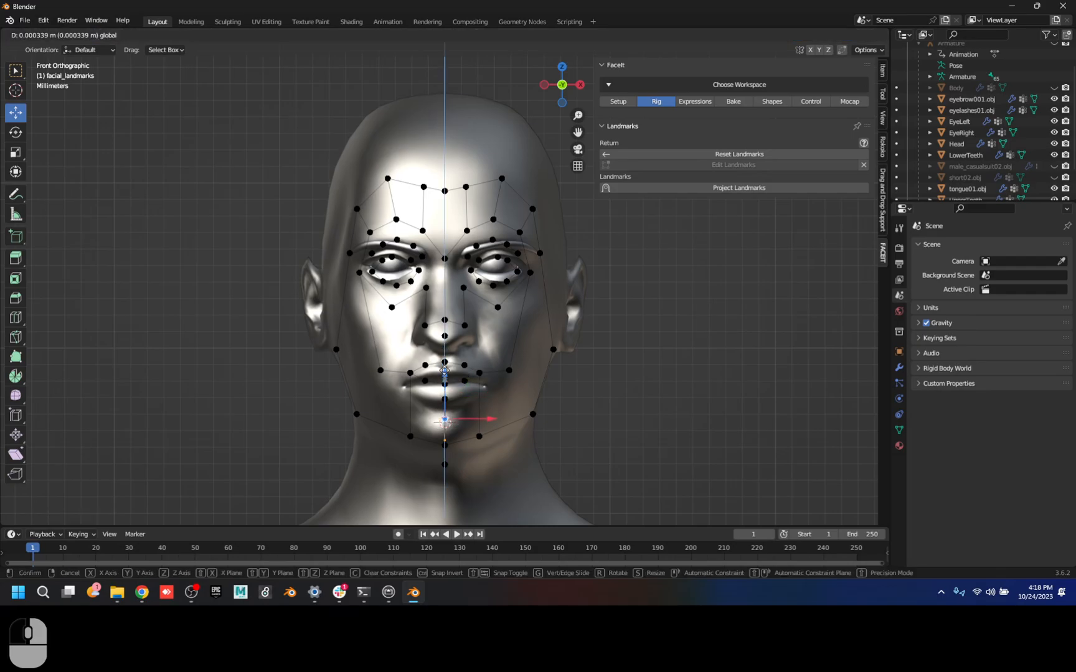
click(444, 381)
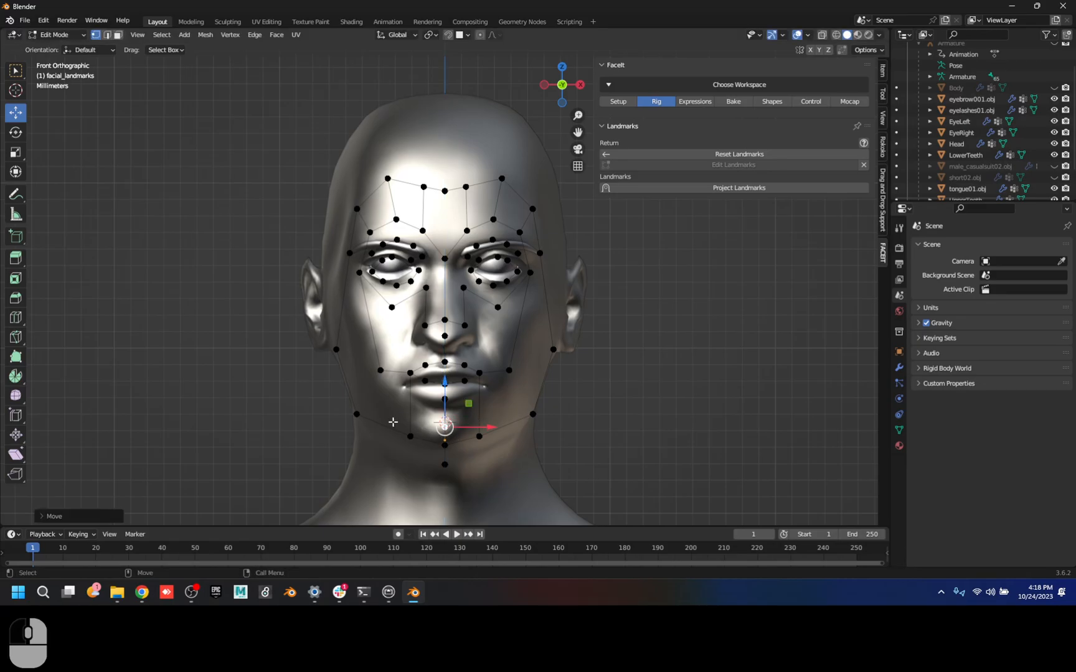
- Move the cheek landmarks outward and up, and lower the midline landmark to the base of the nose
click(381, 370)
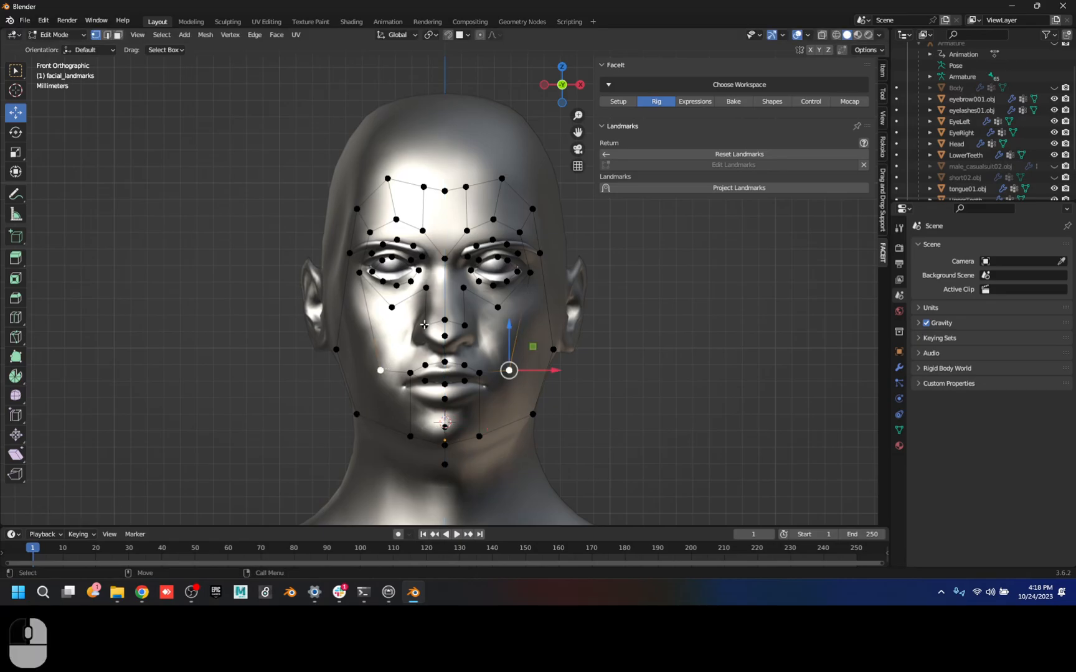
drag(537, 345, 551, 322)
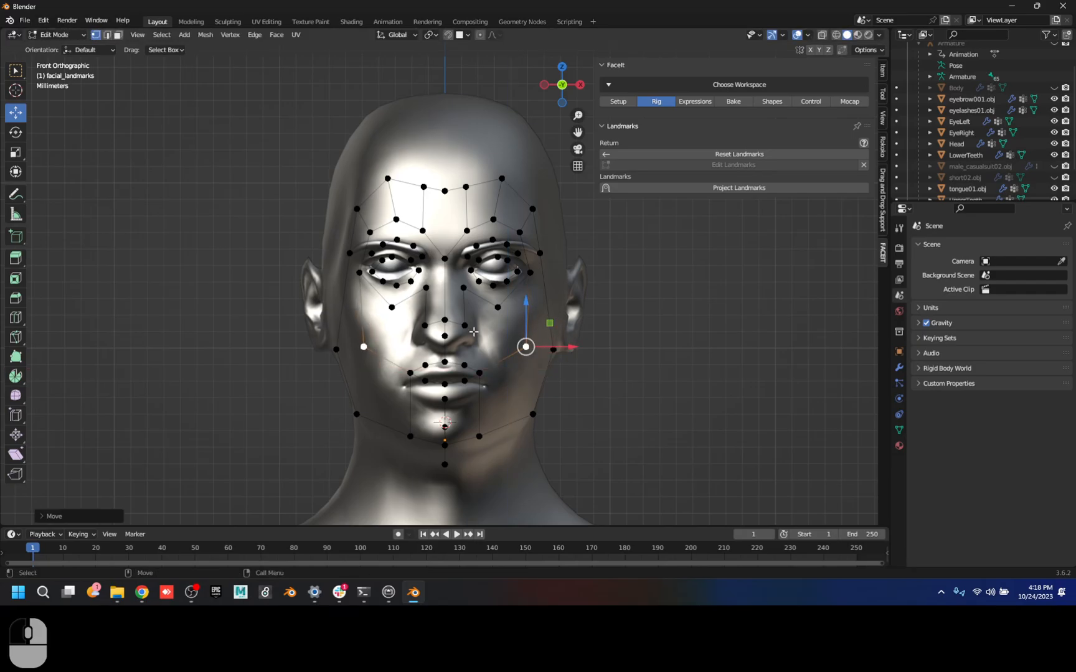
click(445, 337)
drag(469, 314, 469, 320)
- Move the whole group of mouth landmarks down onto the lips
click(444, 362)
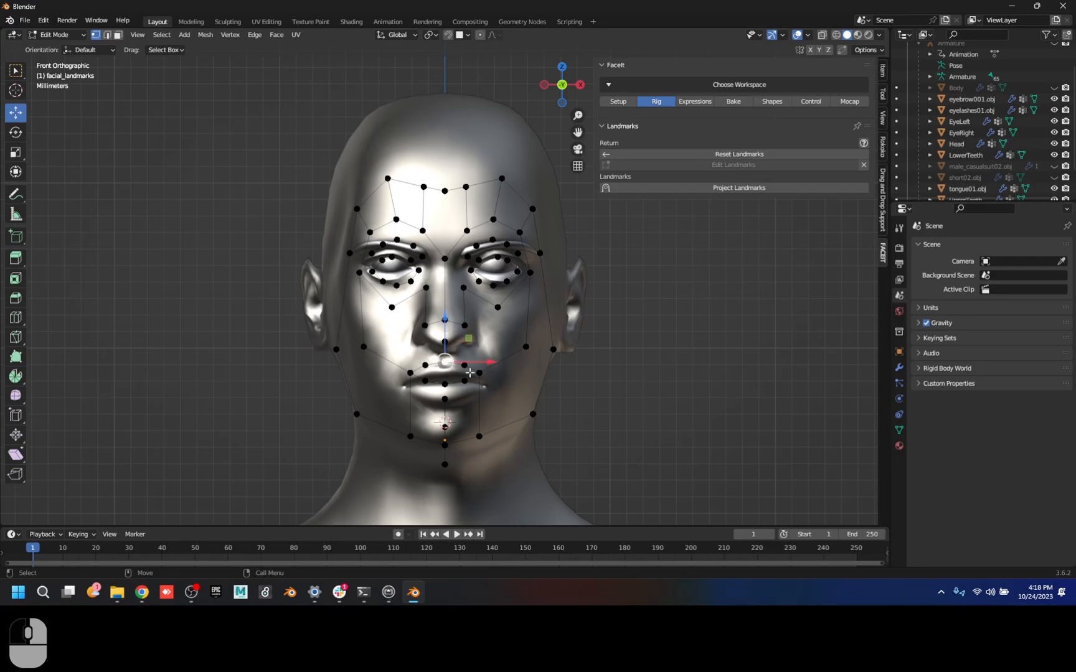
drag(402, 354, 499, 414)
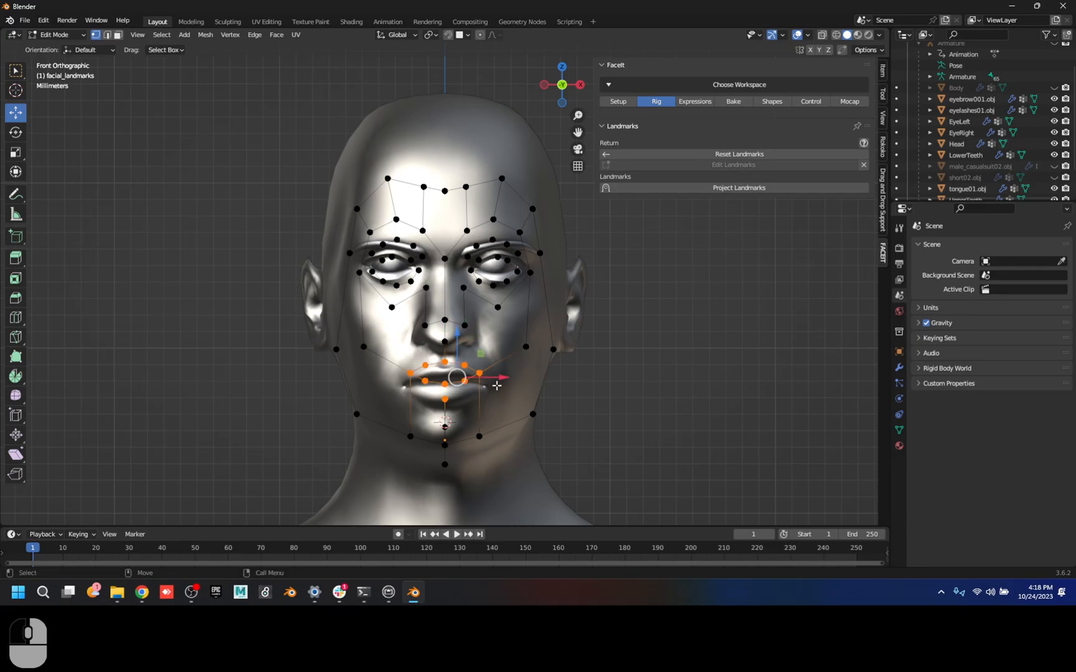
drag(459, 326, 459, 350)
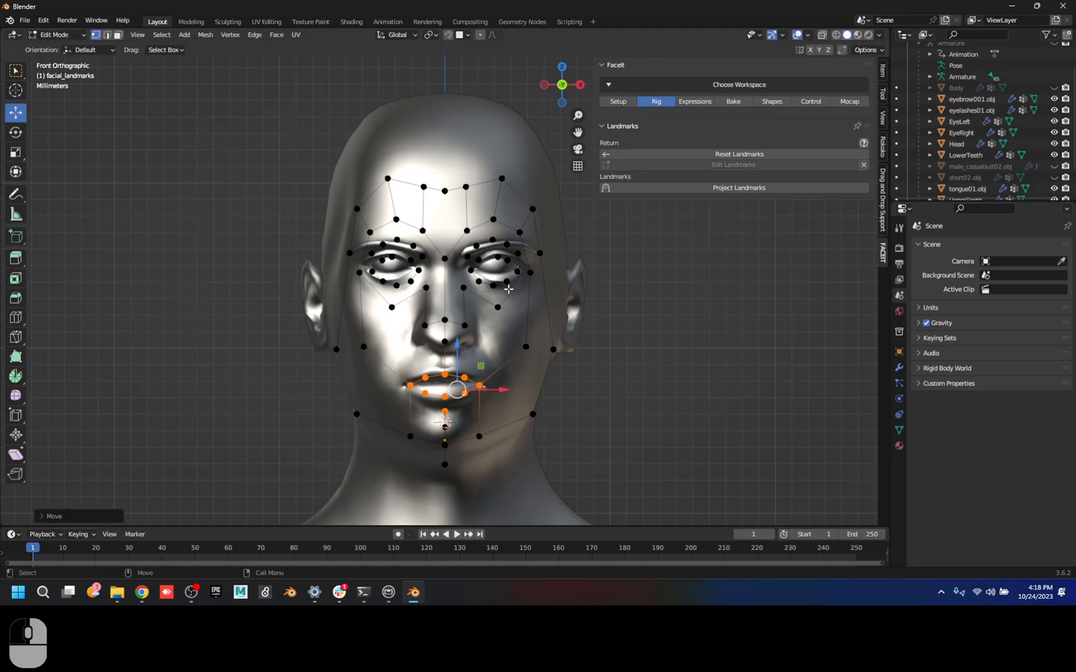
- Raise the lower eyelid landmarks to the eye edge, and move the temple and outer forehead landmarks out to the sides of the head
click(477, 281)
drag(506, 259, 565, 172)
click(508, 281)
click(539, 253)
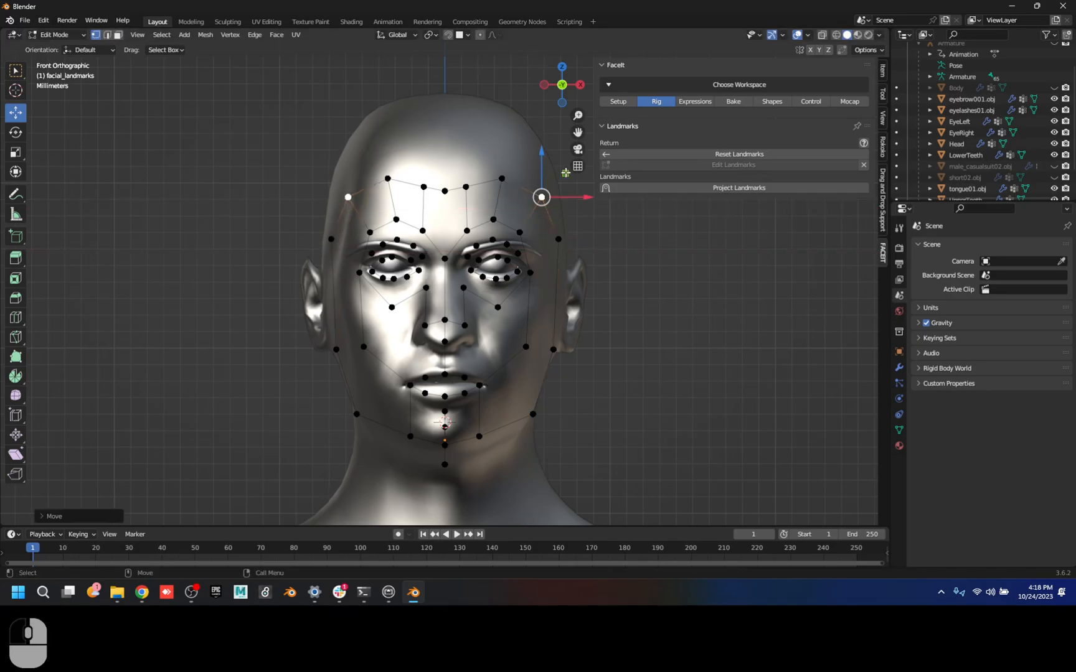
- Align the inner eye corner and upper eyelid landmarks with the contour of the eyes
click(493, 218)
click(479, 260)
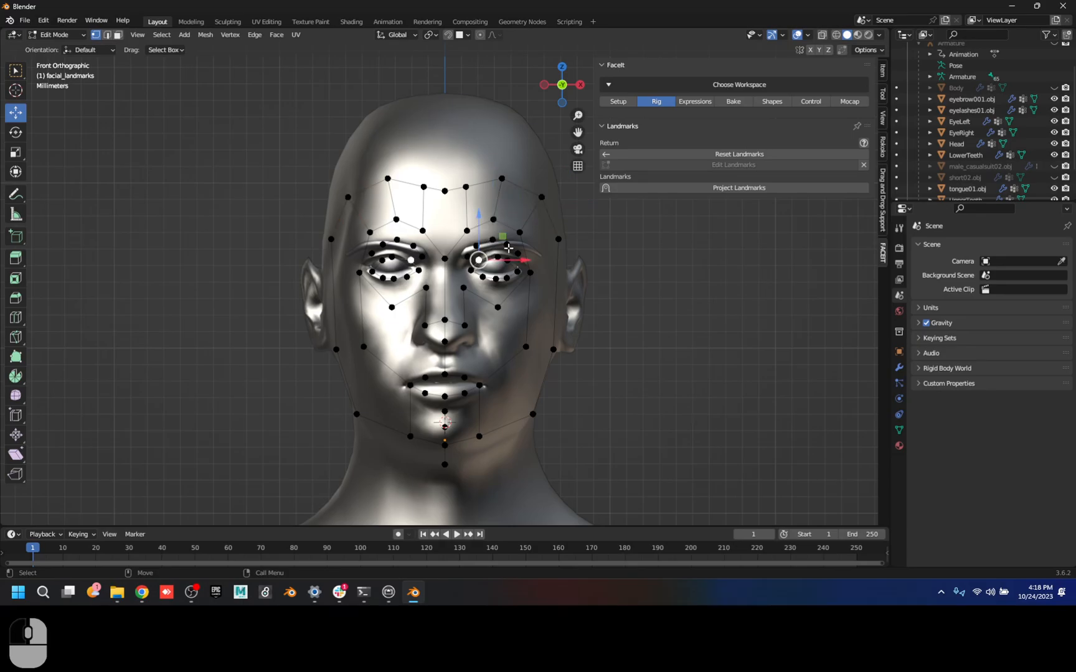
drag(503, 238, 515, 269)
click(472, 271)
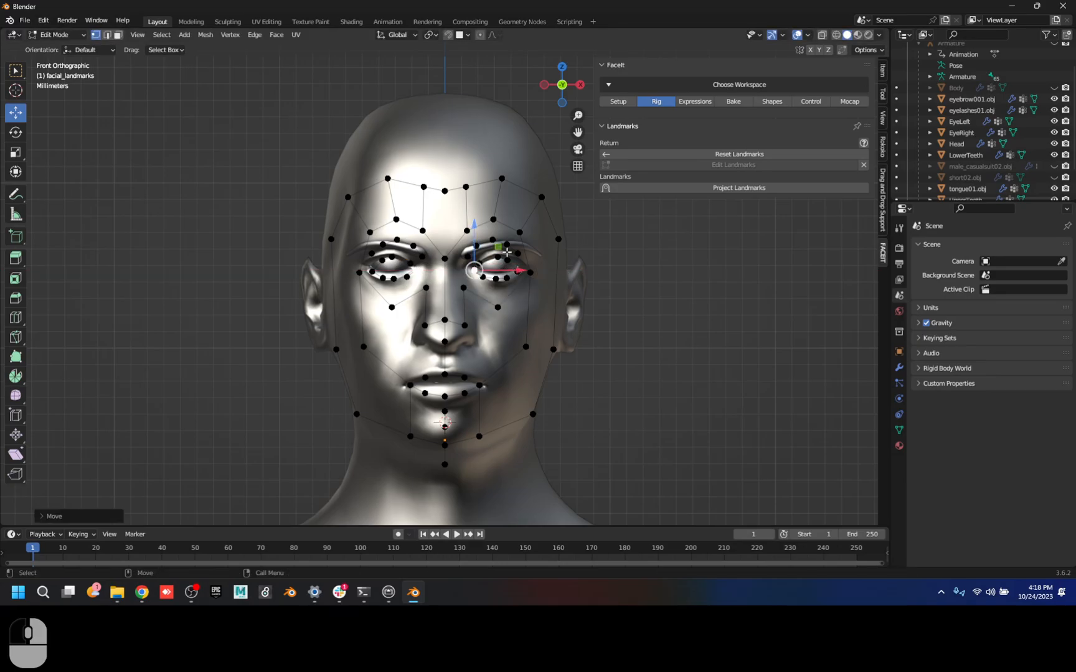
click(468, 256)
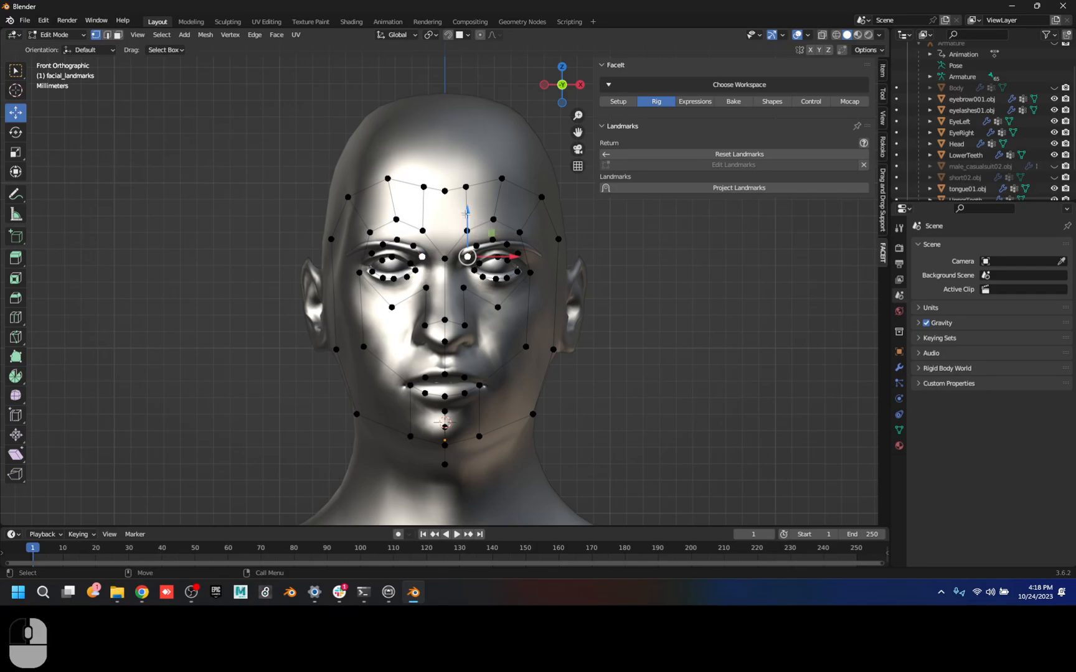
drag(466, 211, 547, 218)
click(478, 246)
- Lower the inner, middle and outer brow landmarks onto the eyebrows
click(469, 233)
click(495, 218)
click(519, 231)
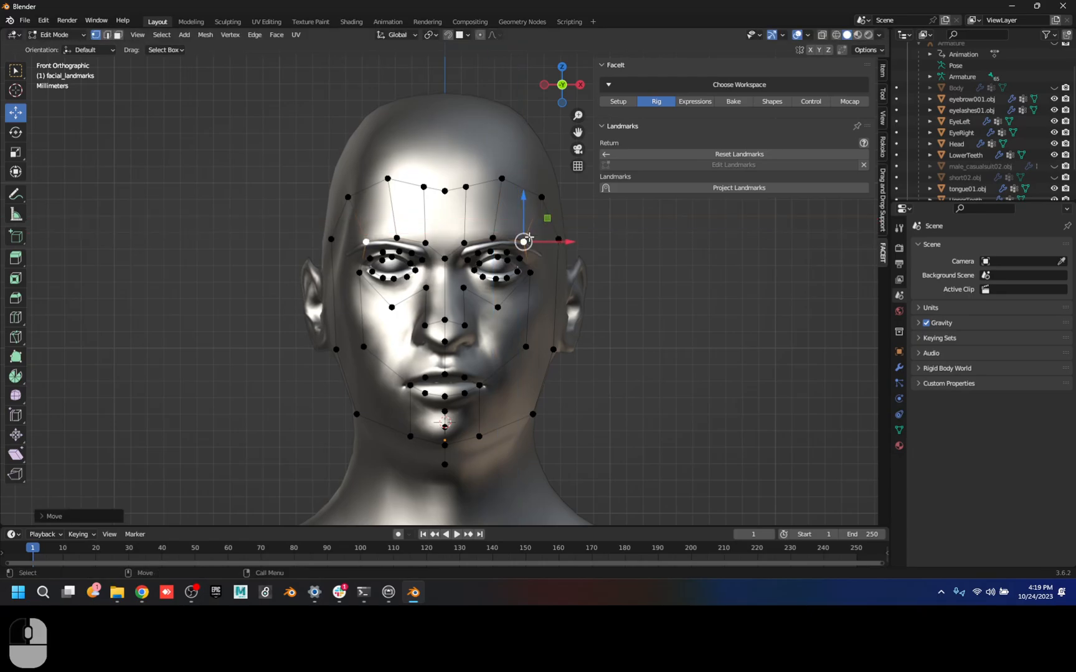
- Fit the inner lower eyelid landmarks to the eye contour and move the outer cheek landmarks beside the eyes outward and slightly up
click(408, 276)
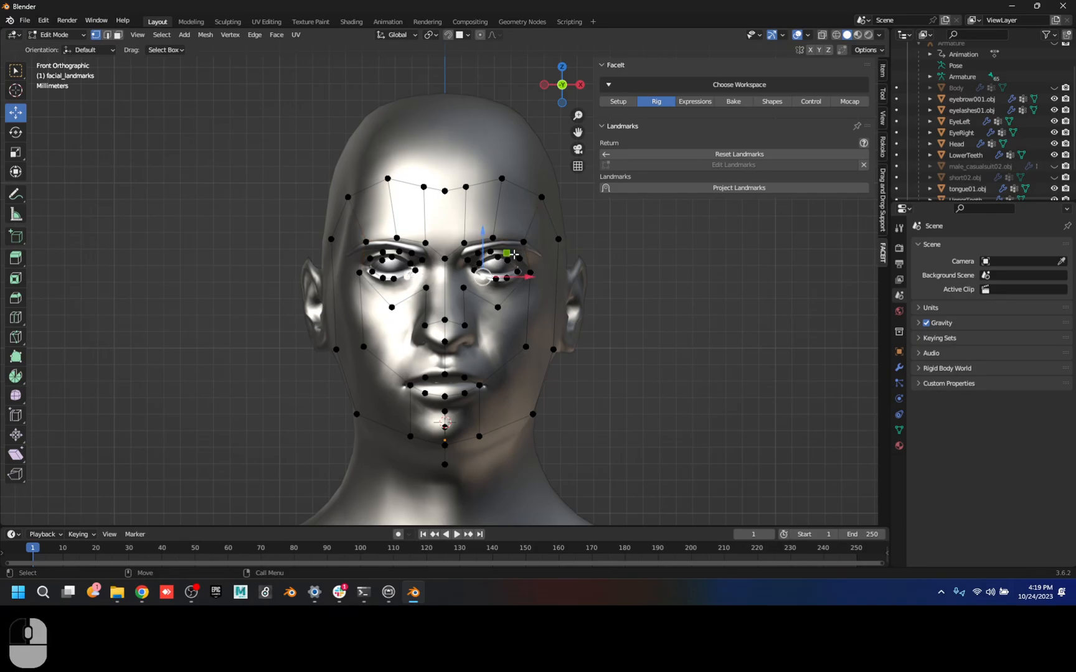
drag(513, 255, 566, 246)
click(415, 270)
click(533, 274)
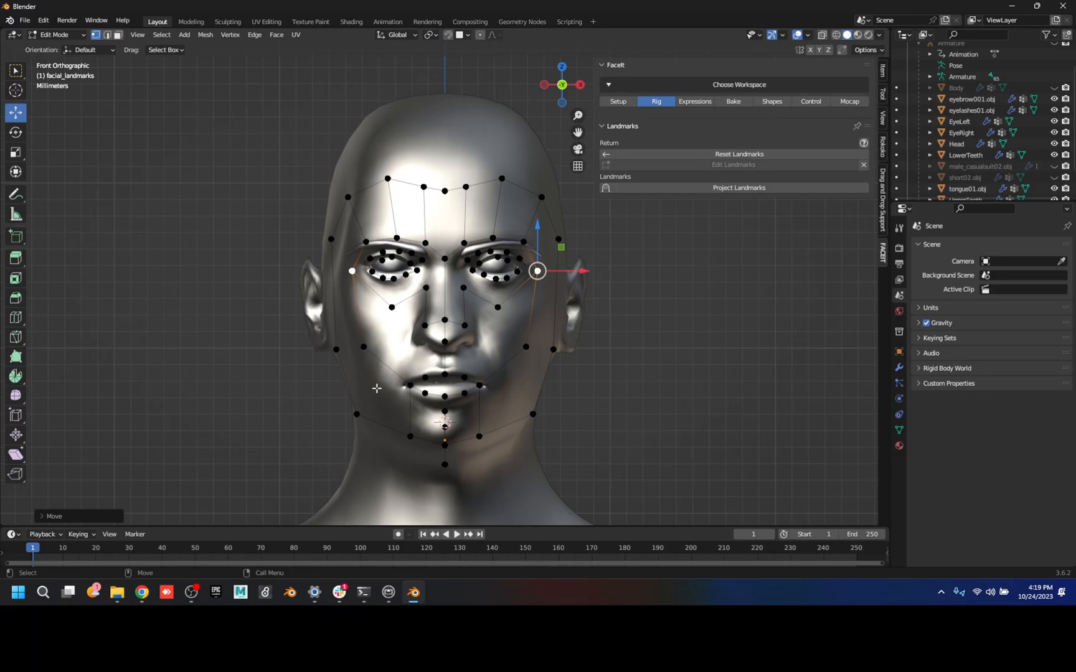
- Move the jaw corner landmarks slightly inward to the jawline and project all landmarks onto the head
click(355, 414)
drag(557, 390, 551, 387)
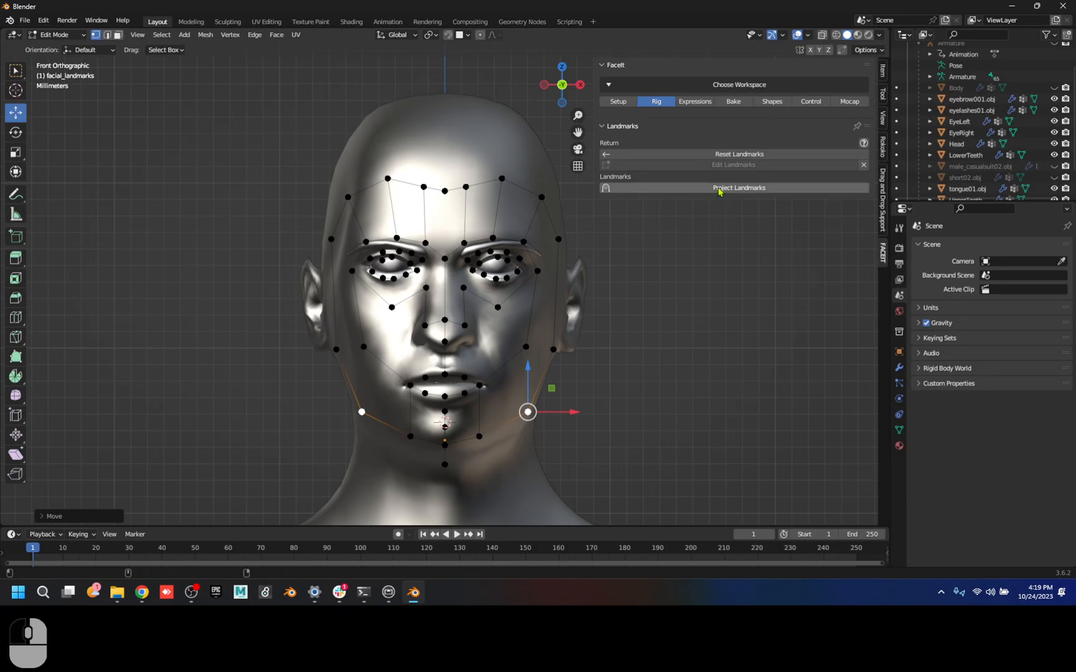
click(719, 188)
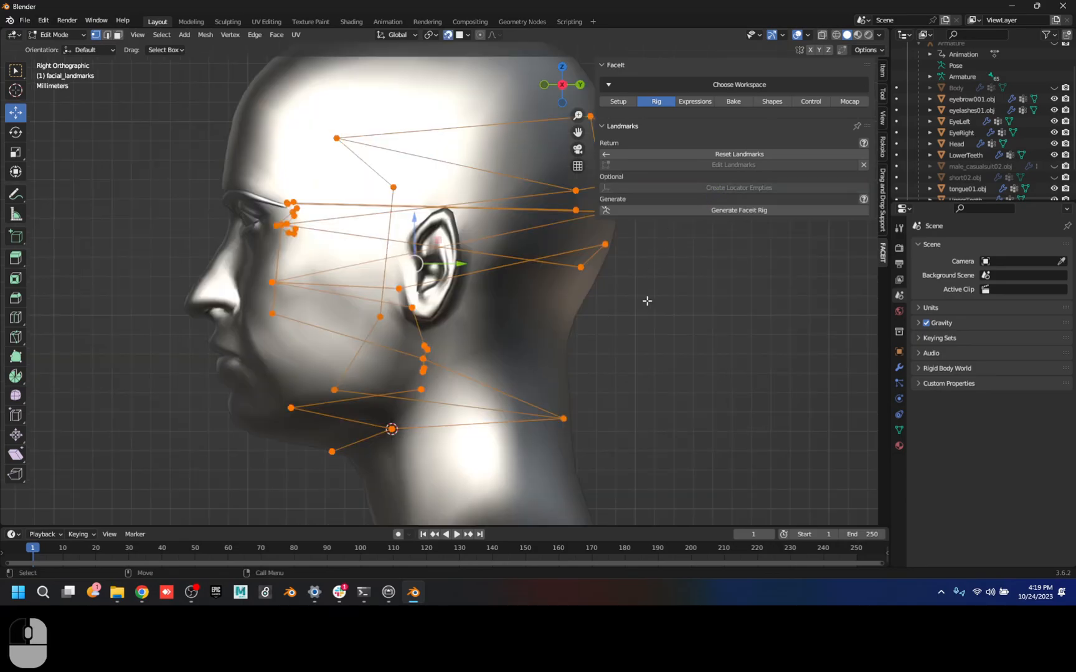
- In side view, move the misplaced chin, mouth corner and lower lip landmarks forward onto the face profile
click(563, 418)
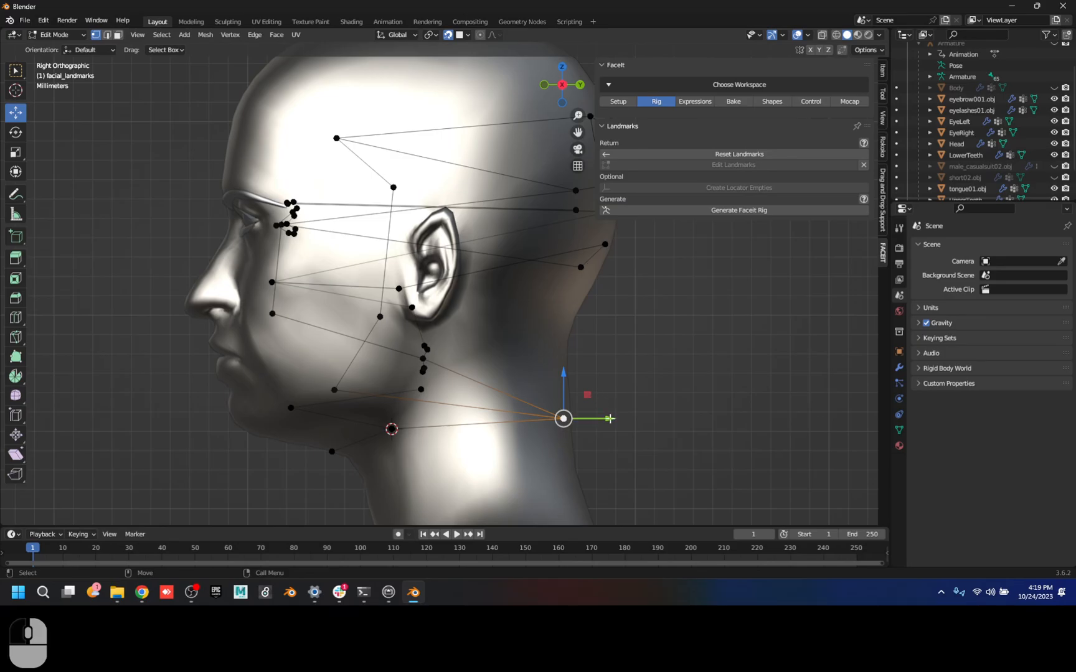
drag(601, 419, 257, 419)
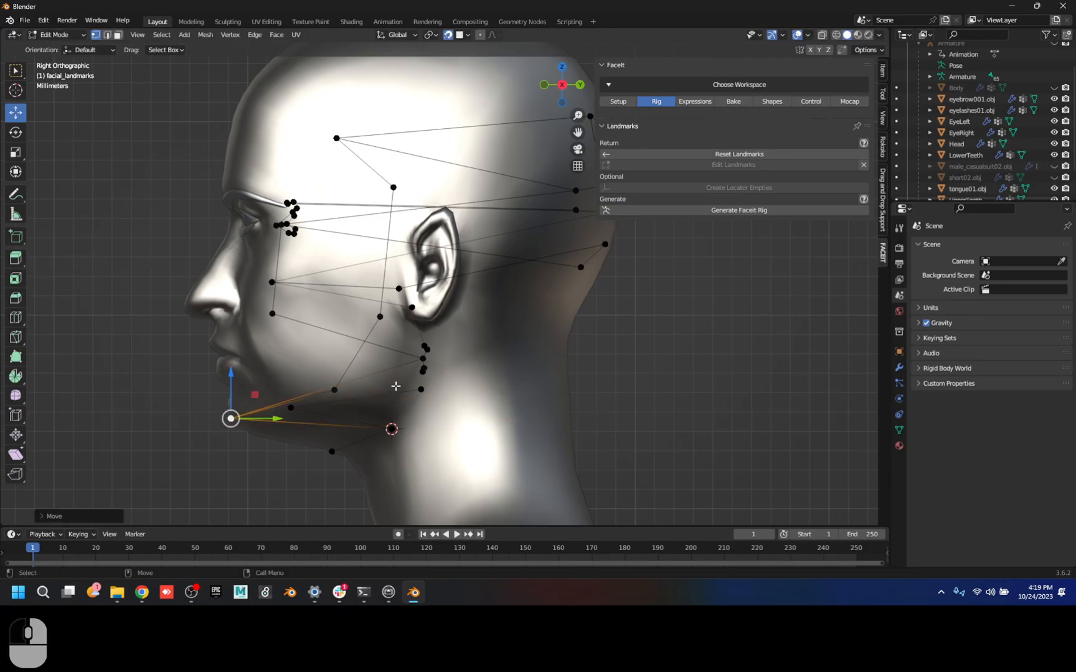
click(426, 359)
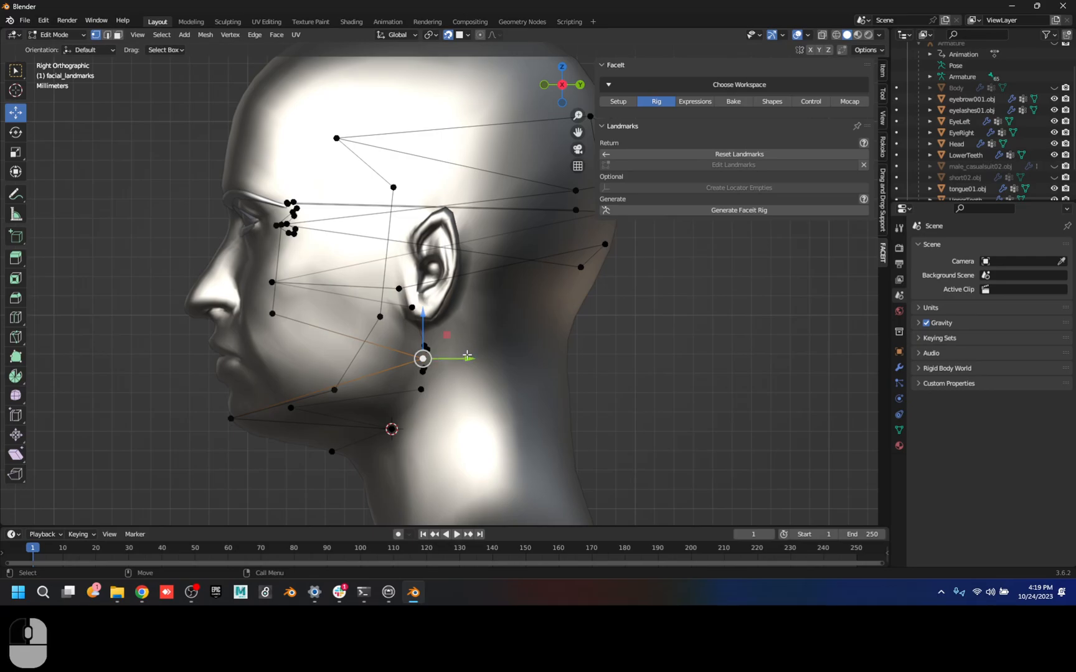
drag(467, 359, 324, 372)
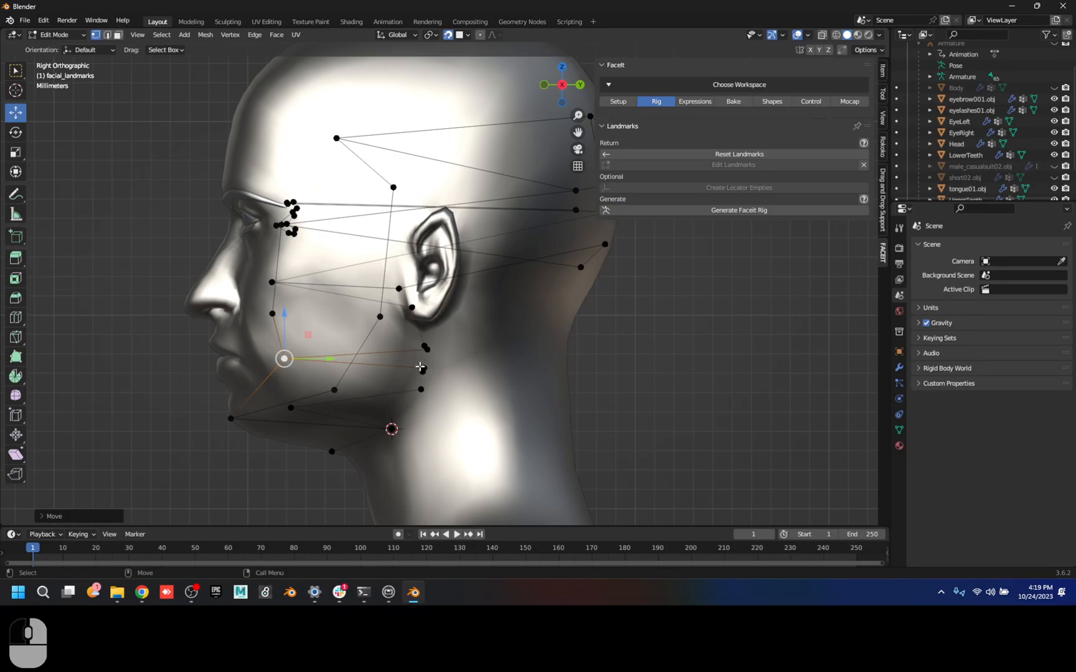
drag(413, 360, 250, 360)
click(232, 369)
click(233, 372)
- Bring the upper lip landmarks forward onto the lip and the nose landmark forward to the nose tip
click(426, 348)
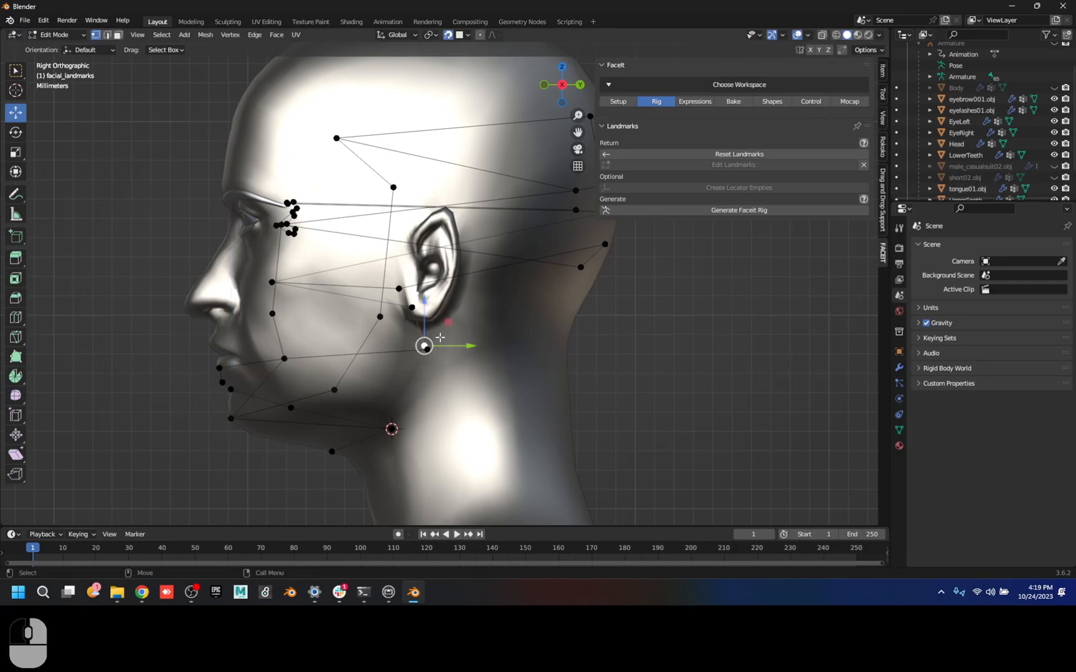
drag(449, 323, 231, 321)
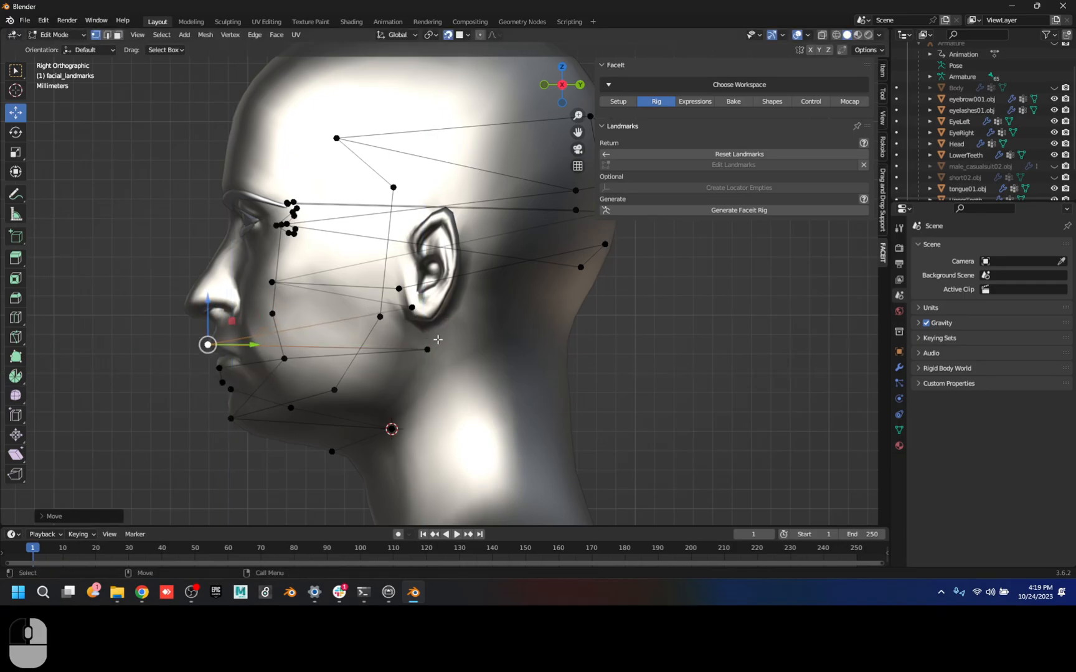
key(ctrl+z)
drag(451, 325, 263, 333)
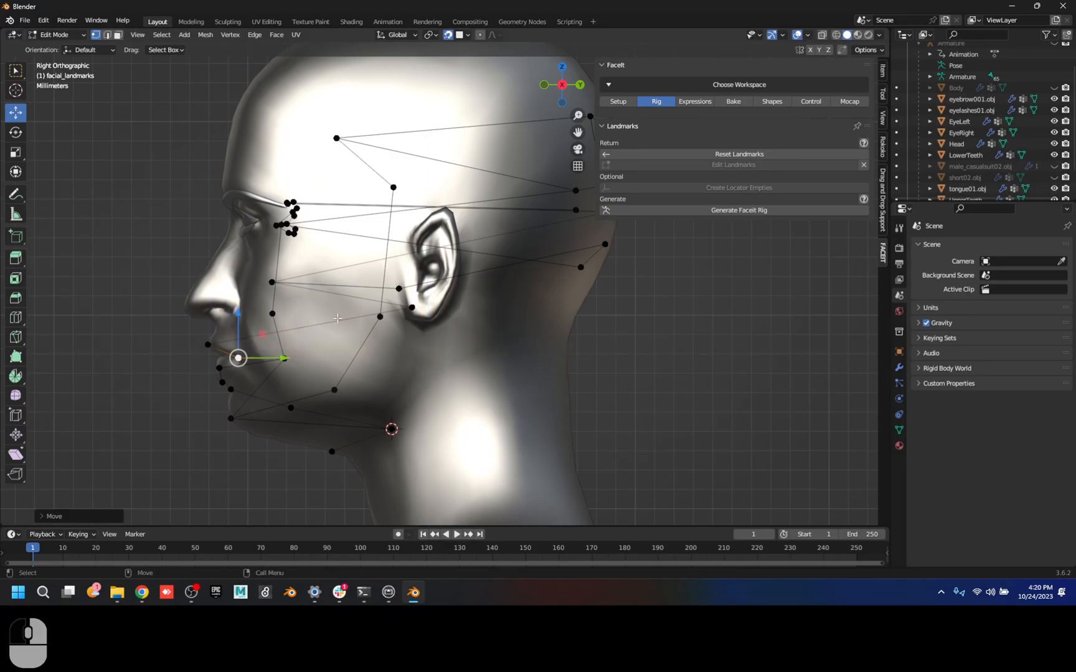
click(412, 307)
drag(440, 287, 211, 289)
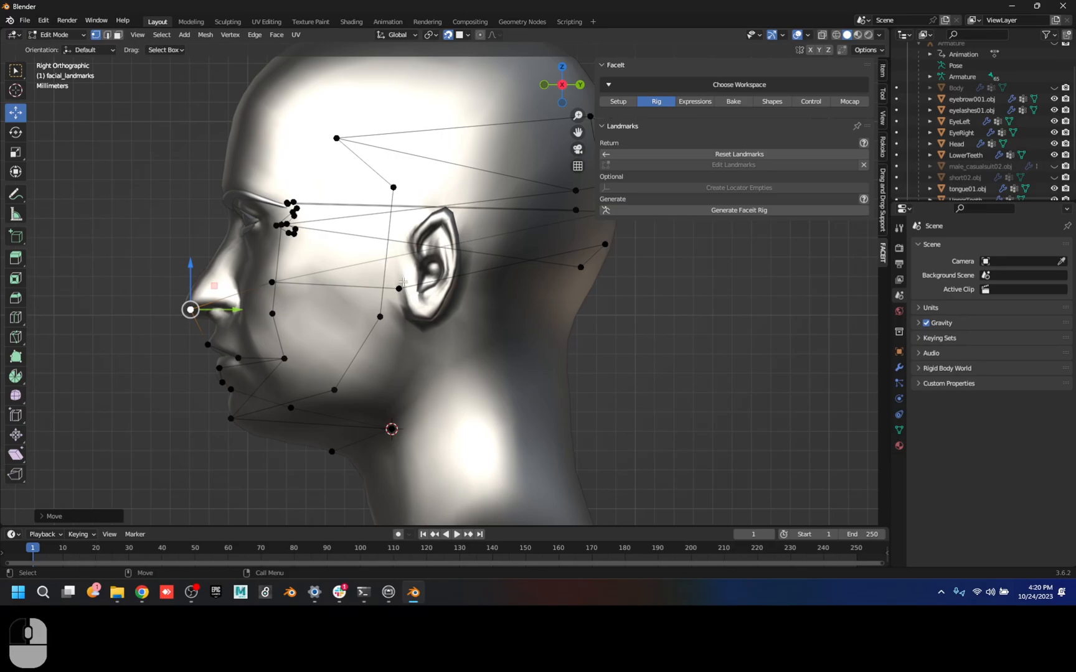
- Bring two landmarks stranded at the back of the head forward onto the side of the face ahead of the ear
click(578, 268)
mouse_move(607, 244)
mouse_down()
mouse_move(252, 255)
mouse_move(337, 241)
mouse_move(600, 240)
mouse_up()
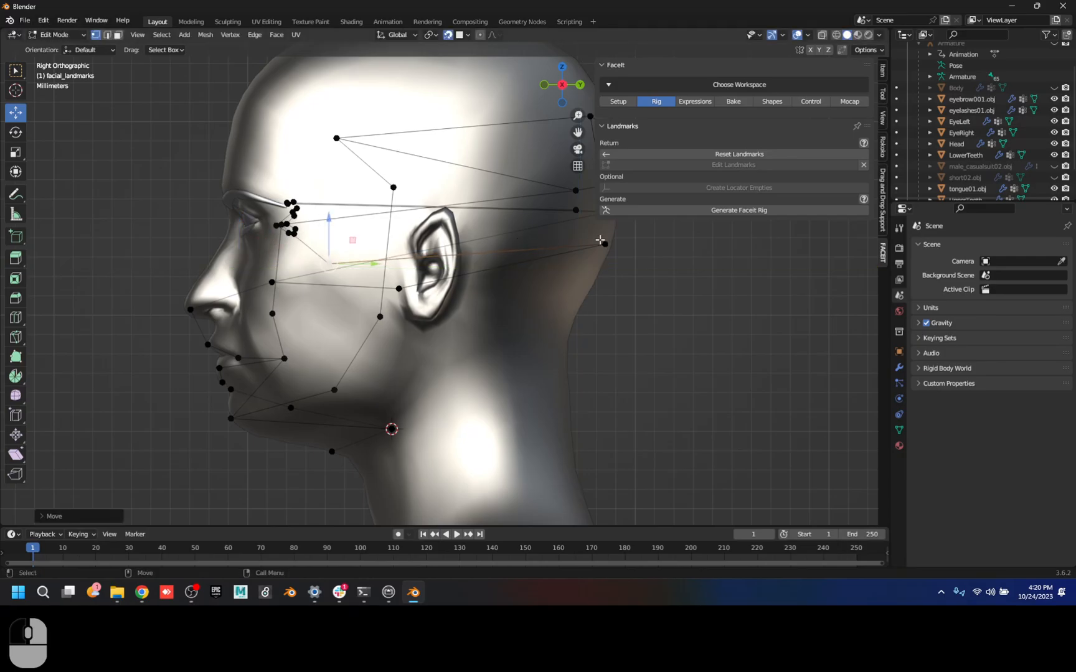
click(607, 244)
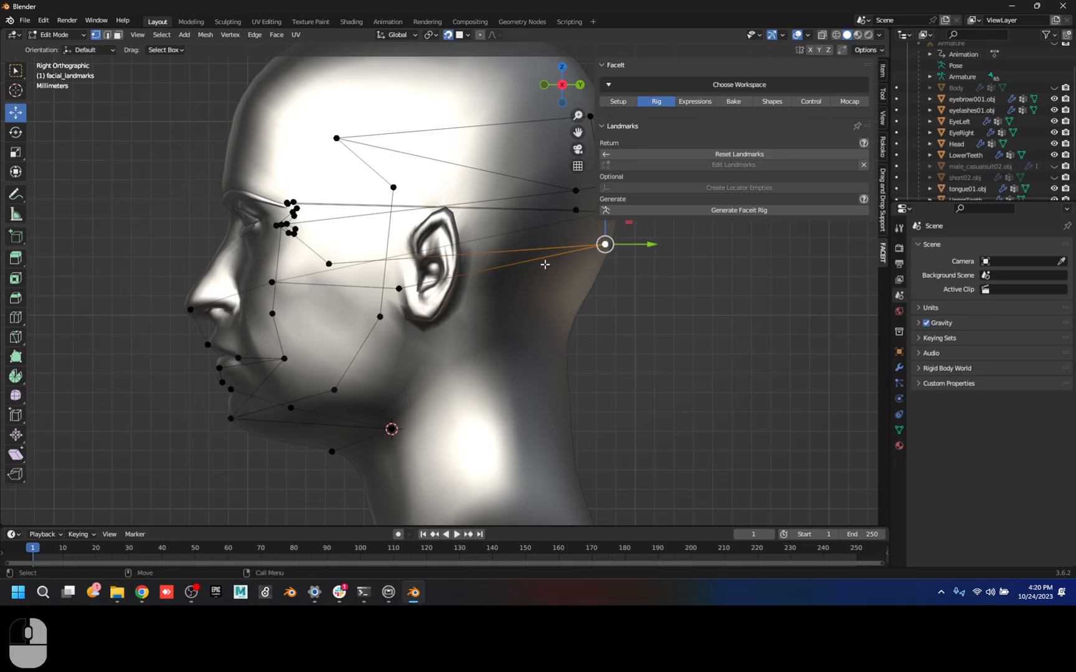
alt+middle_drag(670, 292, 654, 328)
drag(614, 257, 399, 259)
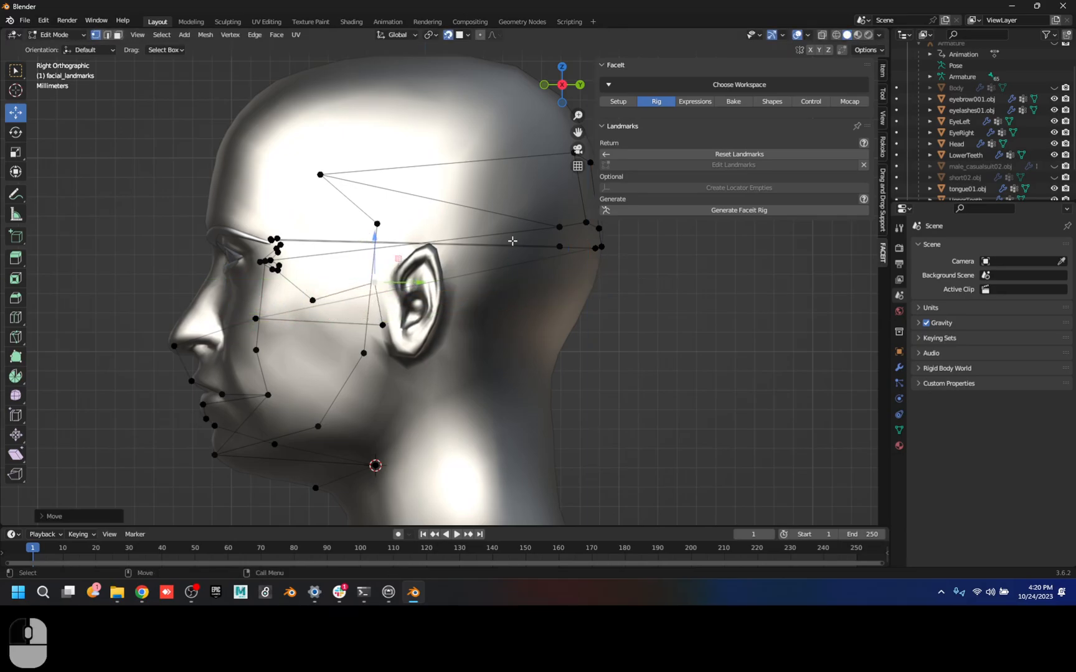
- Generate the Faceit rig and bind the face objects to it with Scale Geometry at 100
click(765, 211)
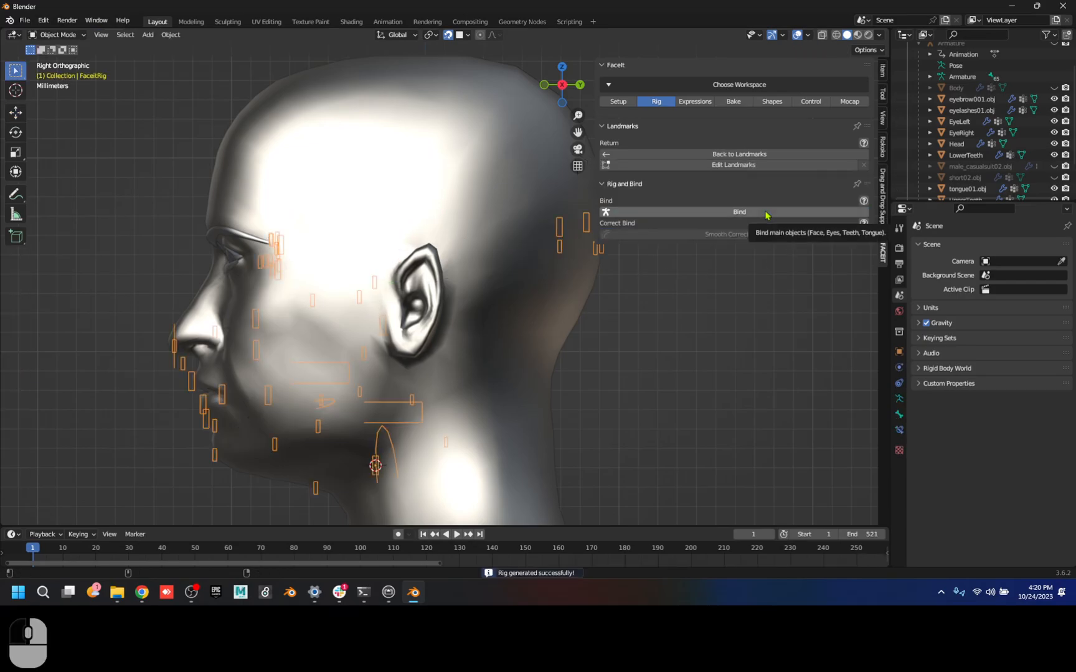
click(753, 213)
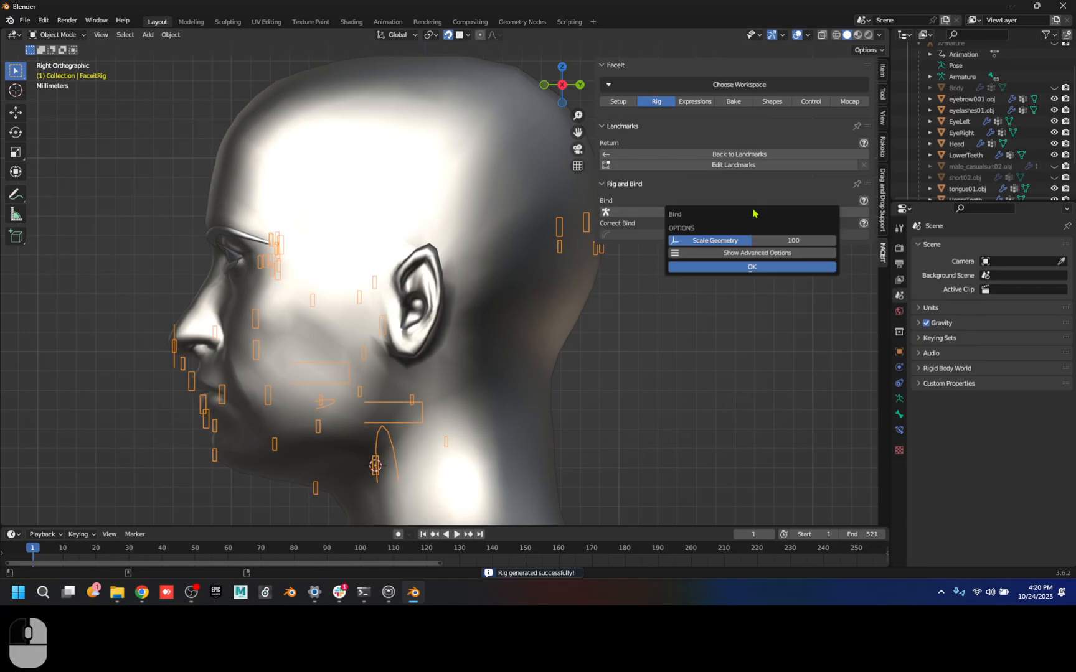
click(745, 267)
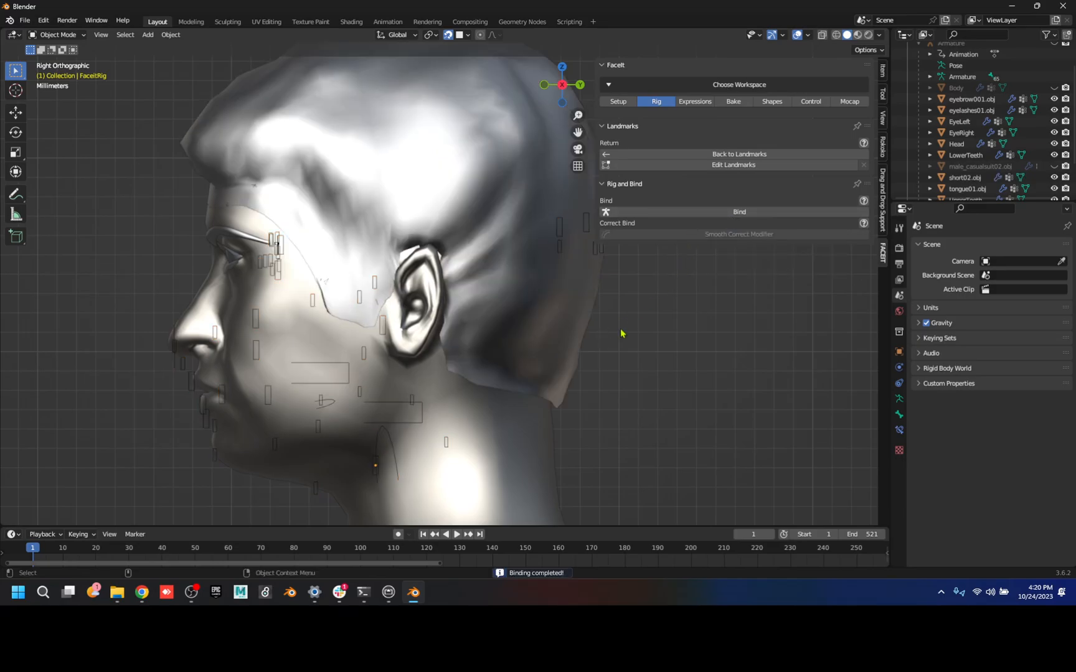
- Preview the eyeBlinkLeft expression on the face from a three-quarter front view
click(695, 102)
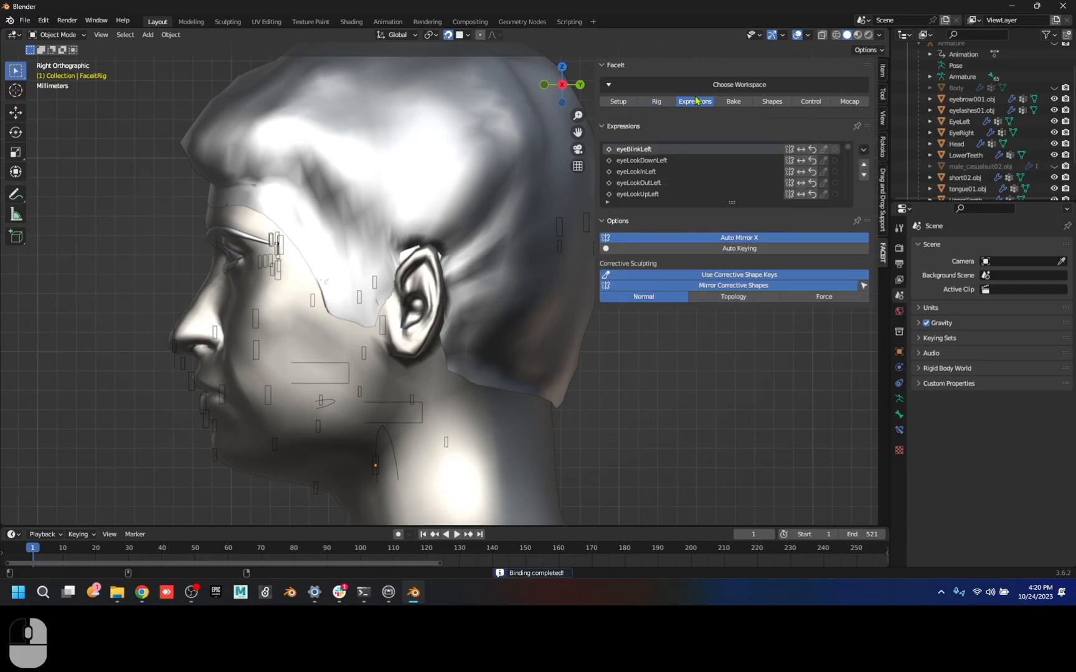
click(619, 149)
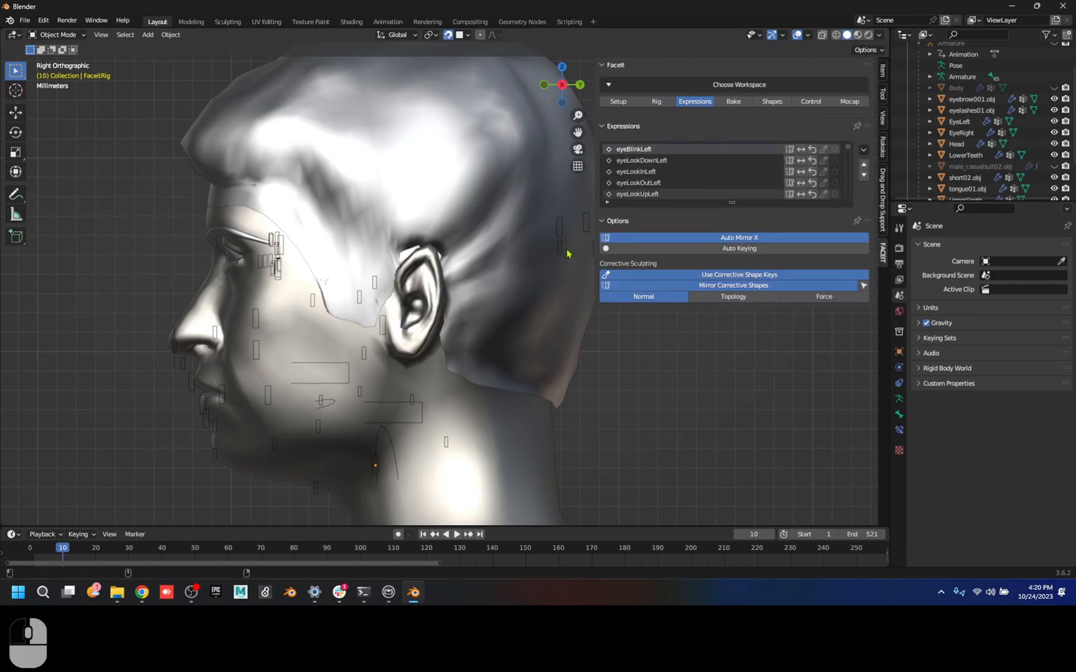
middle_drag(485, 361, 782, 257)
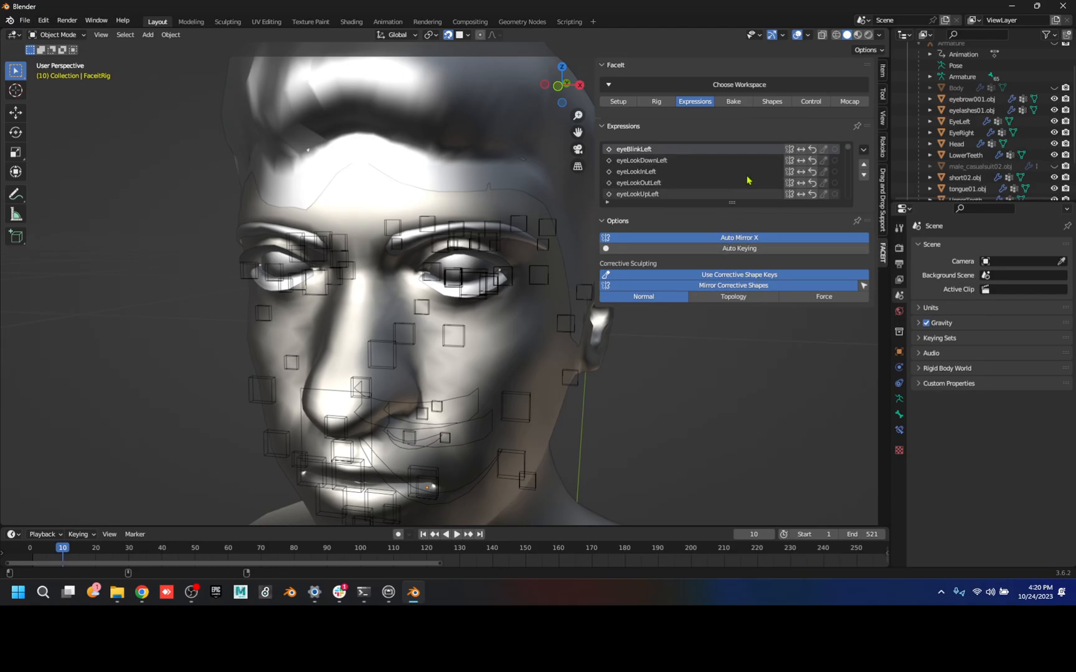
double_click(642, 148)
- Bake the expressions to shape keys with corrective shape keys, test action generation and ARKit shape initialization enabled
click(738, 105)
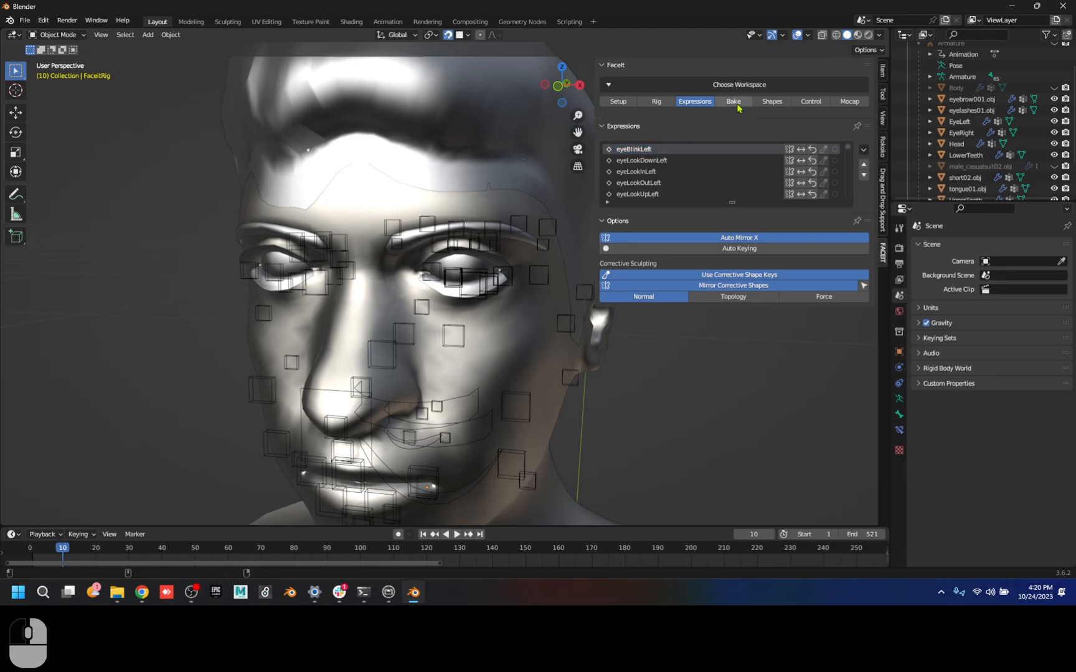
click(738, 104)
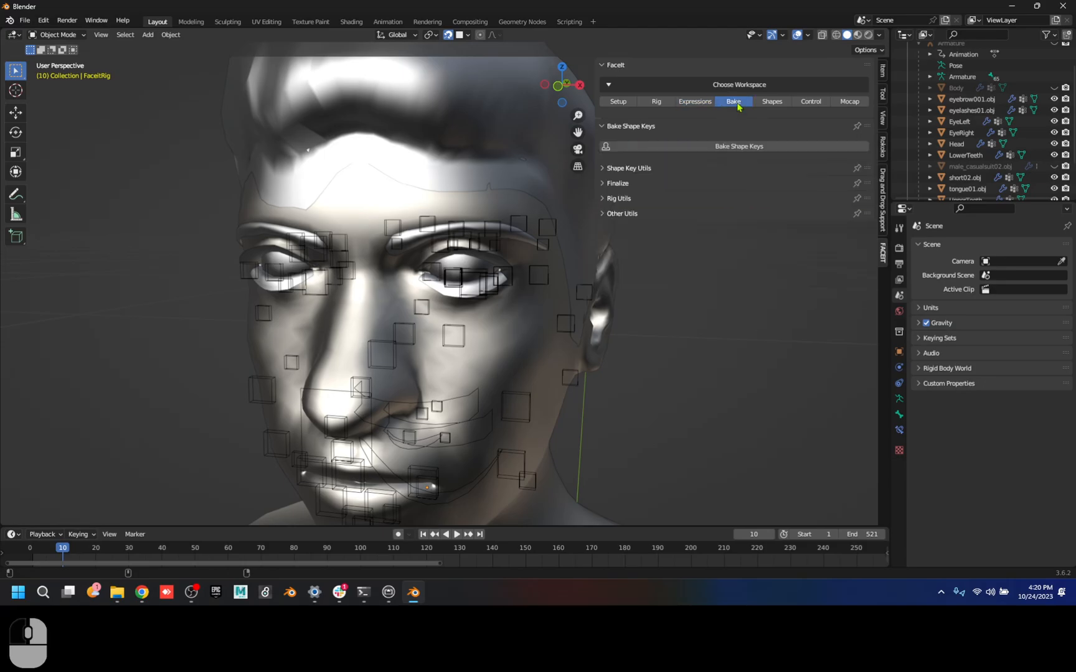
click(743, 148)
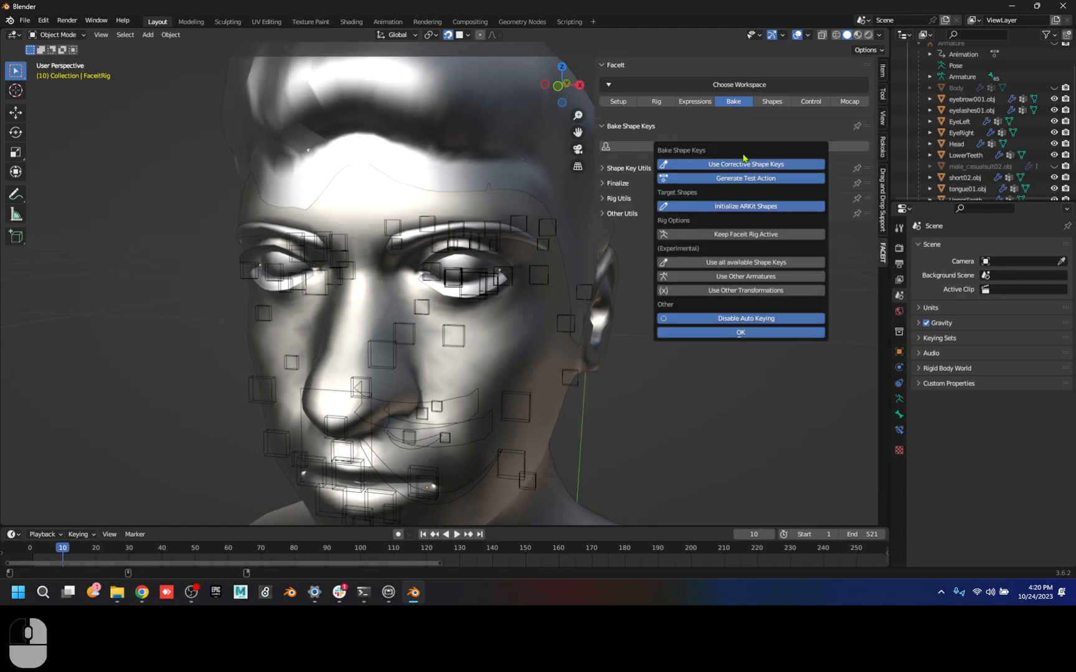
click(747, 333)
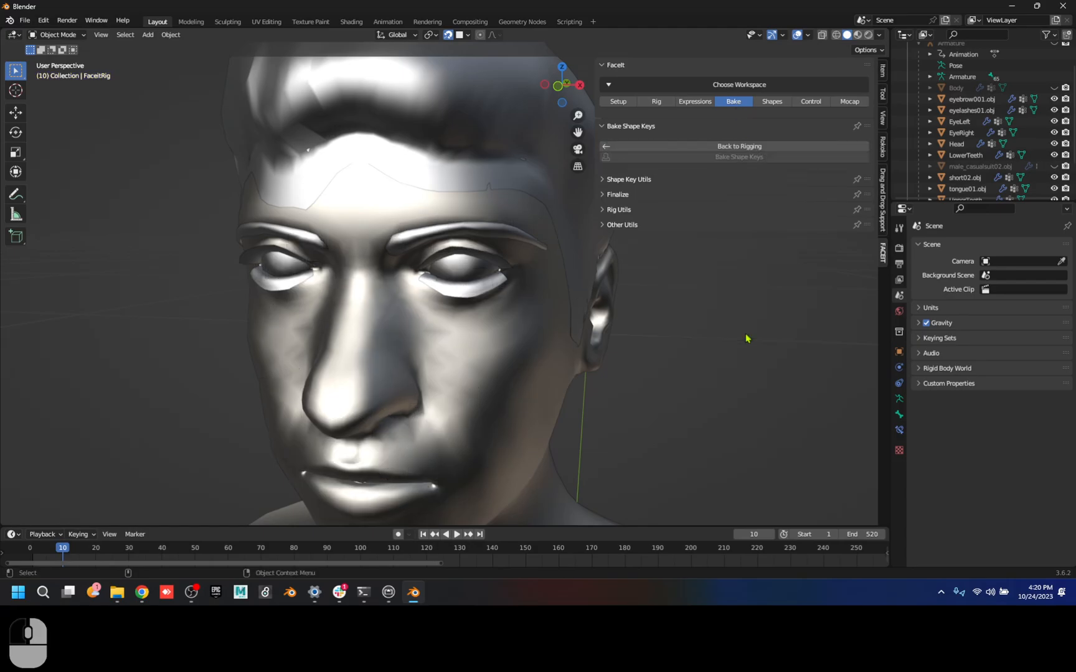
- Examine the ARKit source-to-target shape pairs from eyeBlinkLeft through tongueOut
click(773, 101)
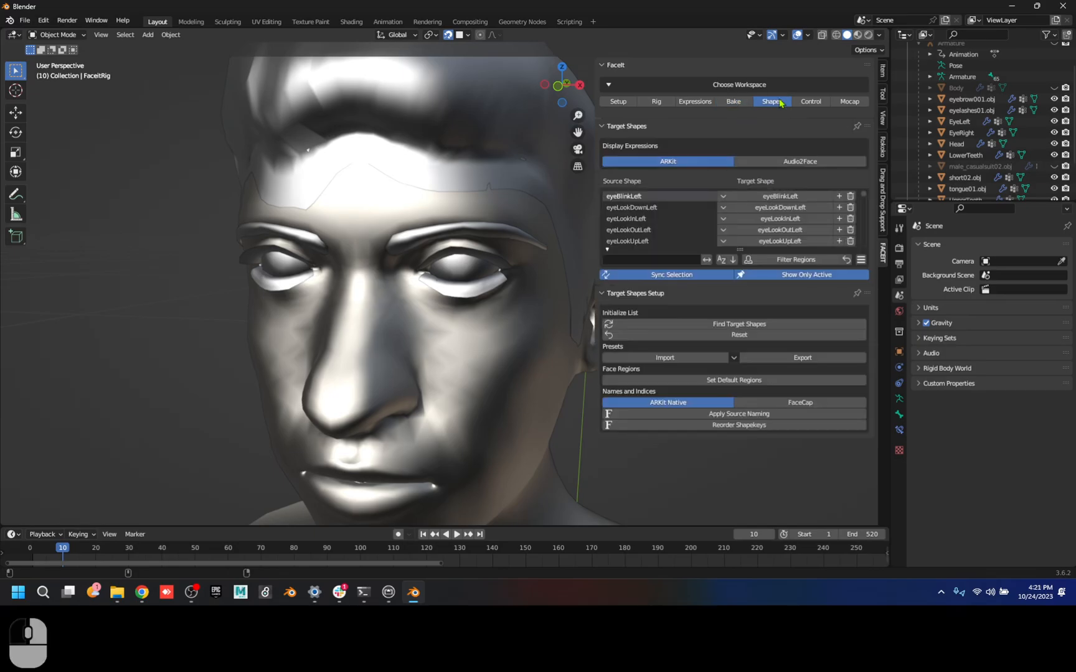
click(766, 196)
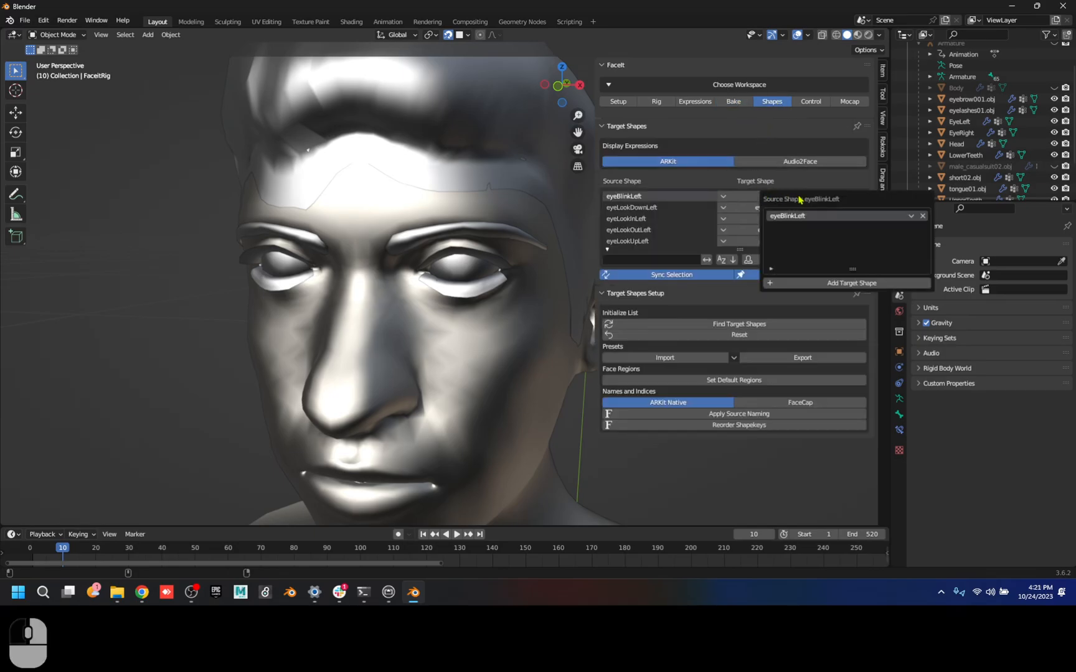
click(732, 197)
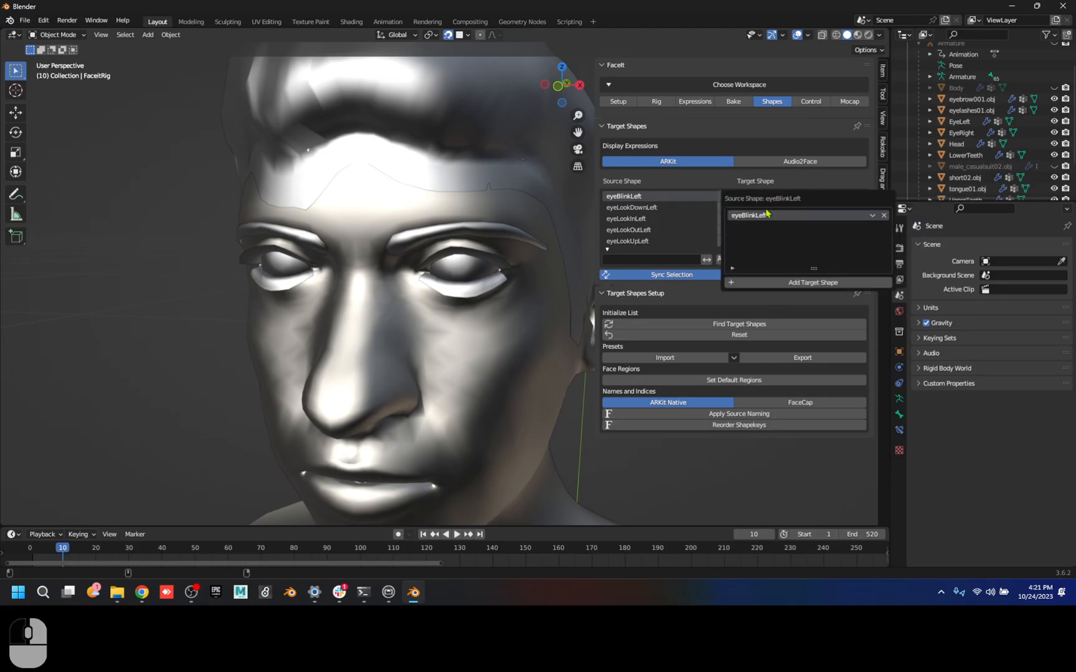
scroll(776, 231, down, 5)
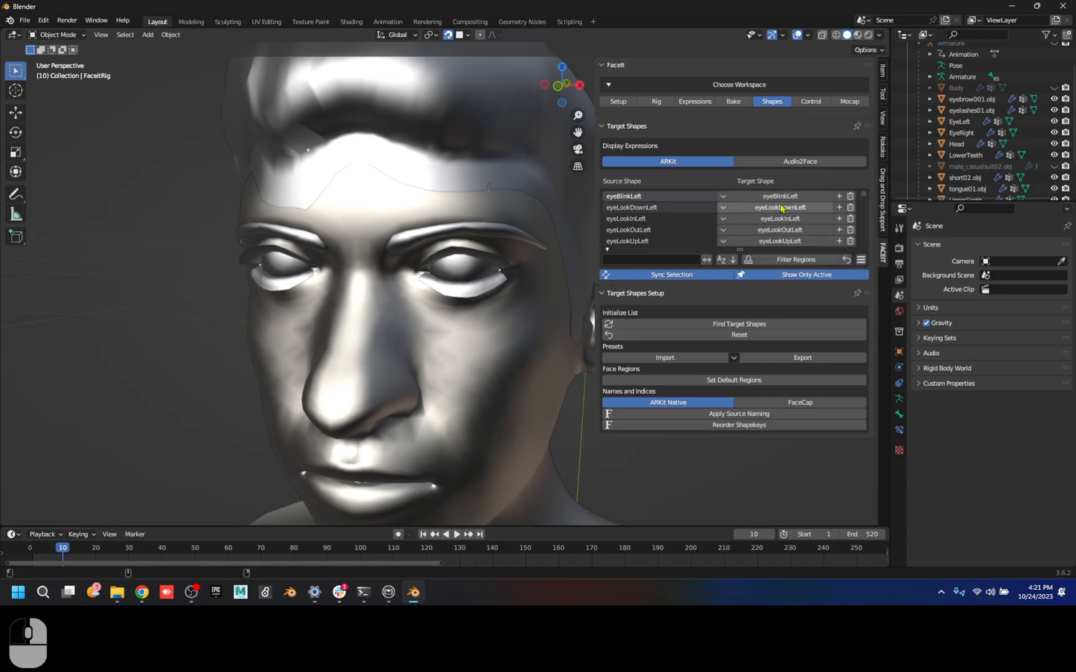
scroll(808, 231, down, 10)
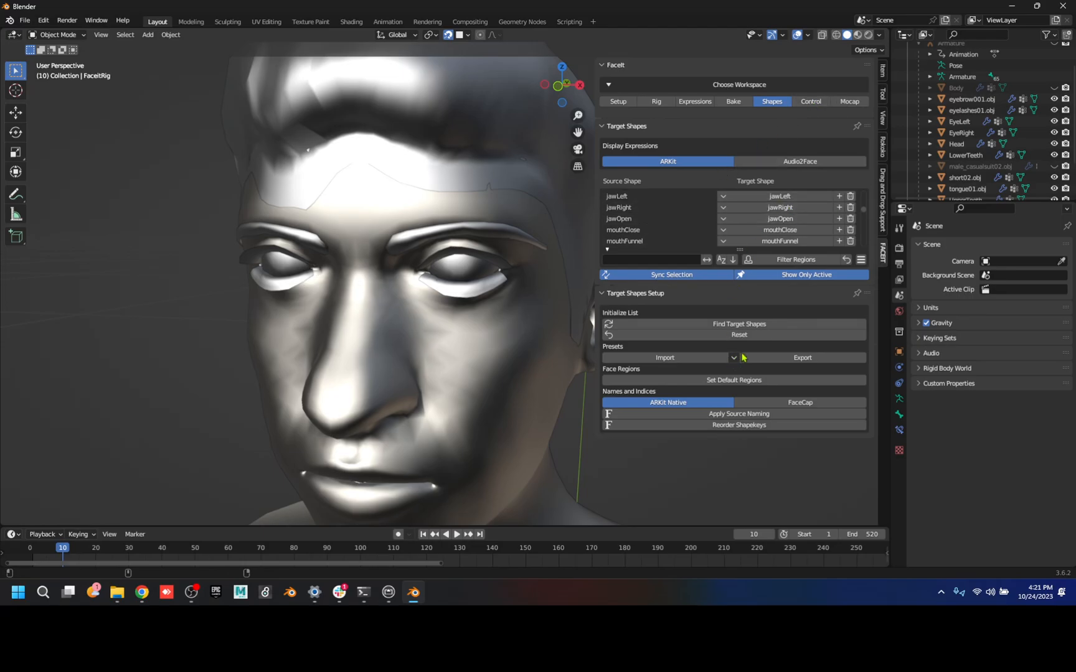
click(805, 103)
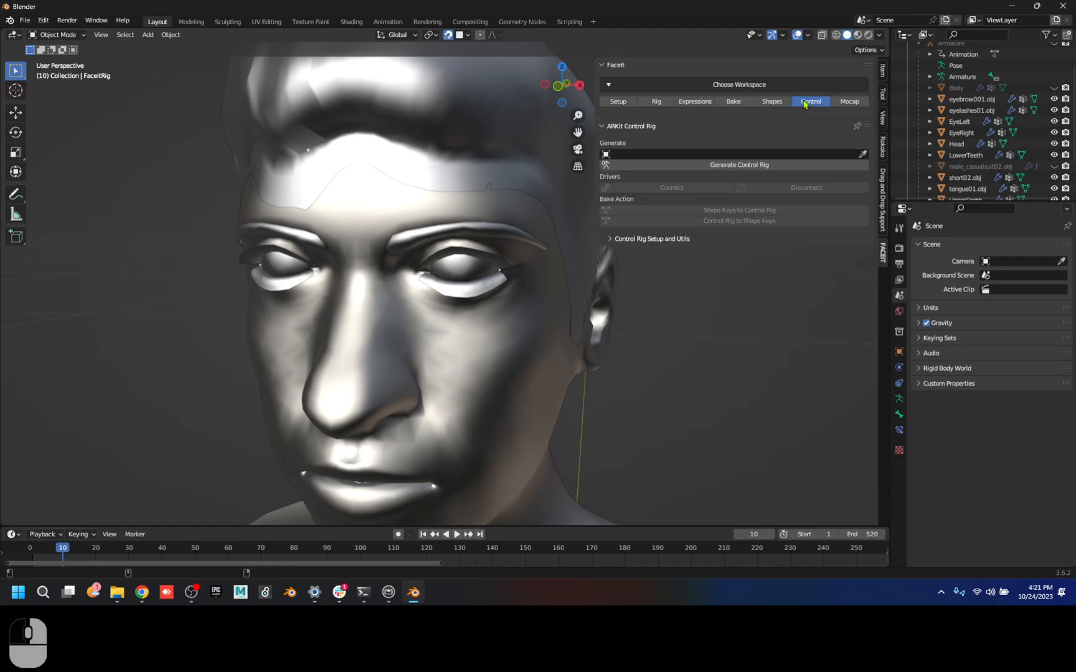
click(771, 101)
scroll(683, 238, down, 5)
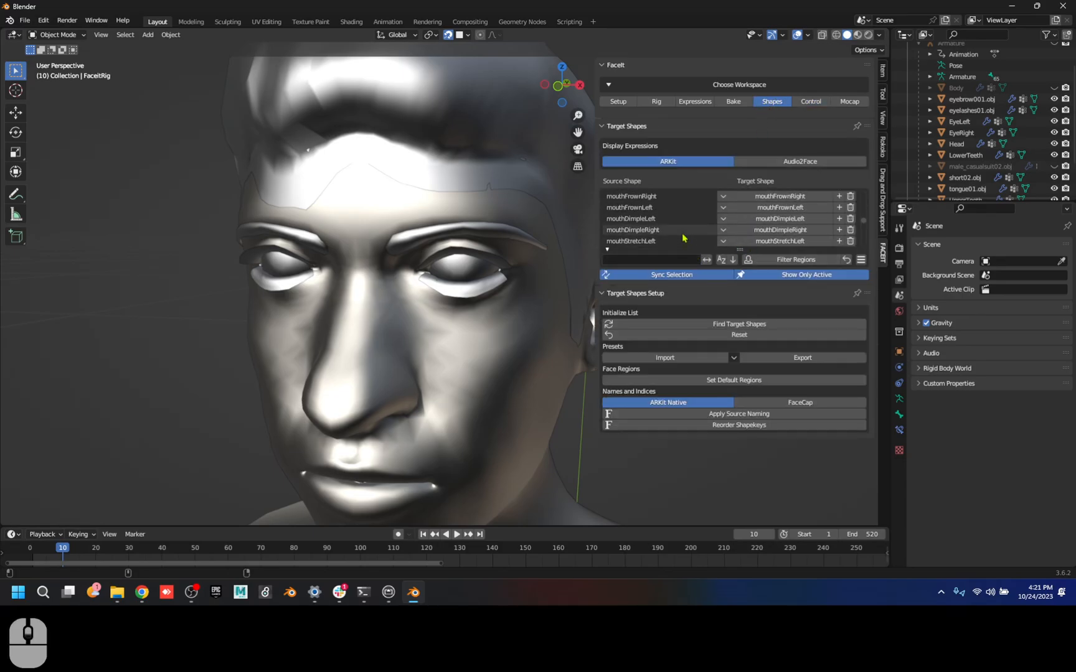
scroll(682, 238, down, 10)
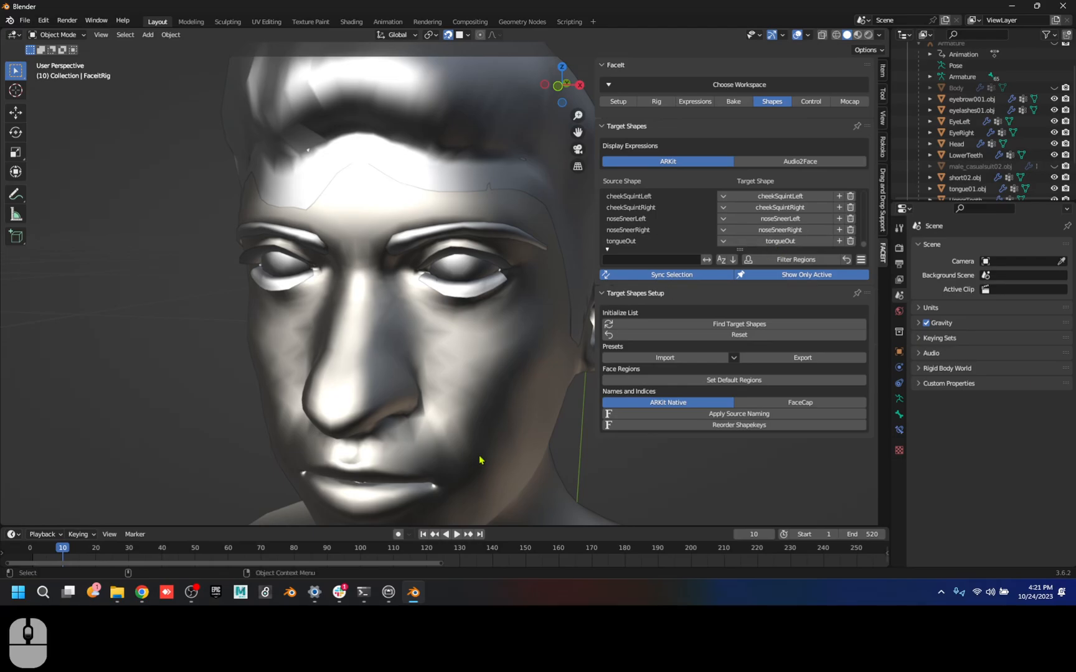
- Switch to the Virtual Production Development 2023 document in Chrome and bring up the link preview for the first FaceIt tutorial
click(142, 592)
click(141, 14)
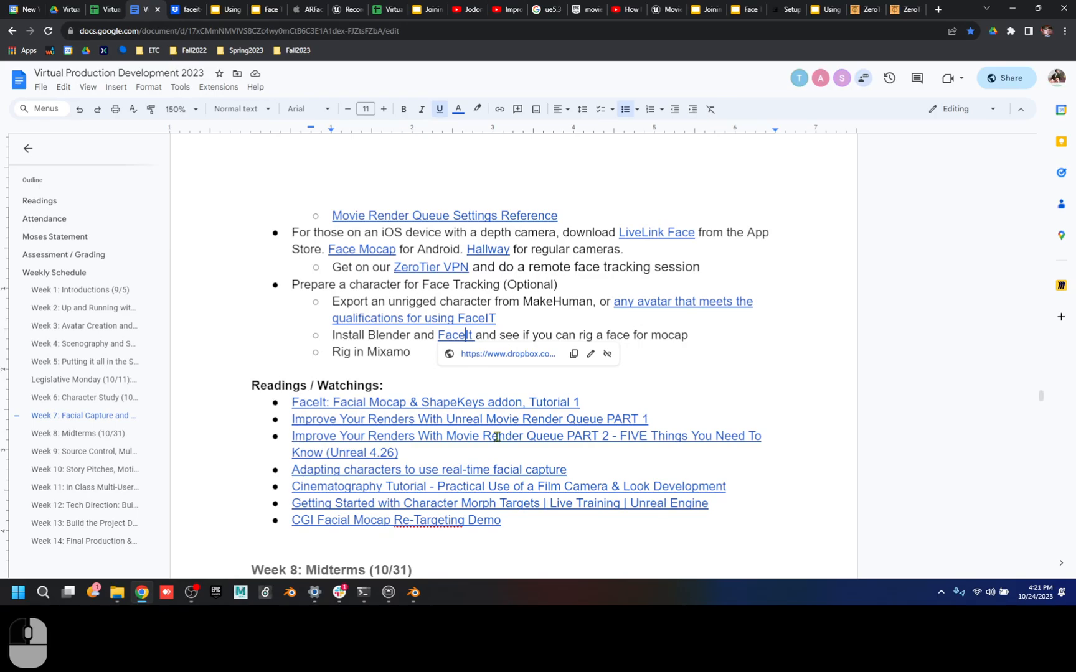
click(480, 401)
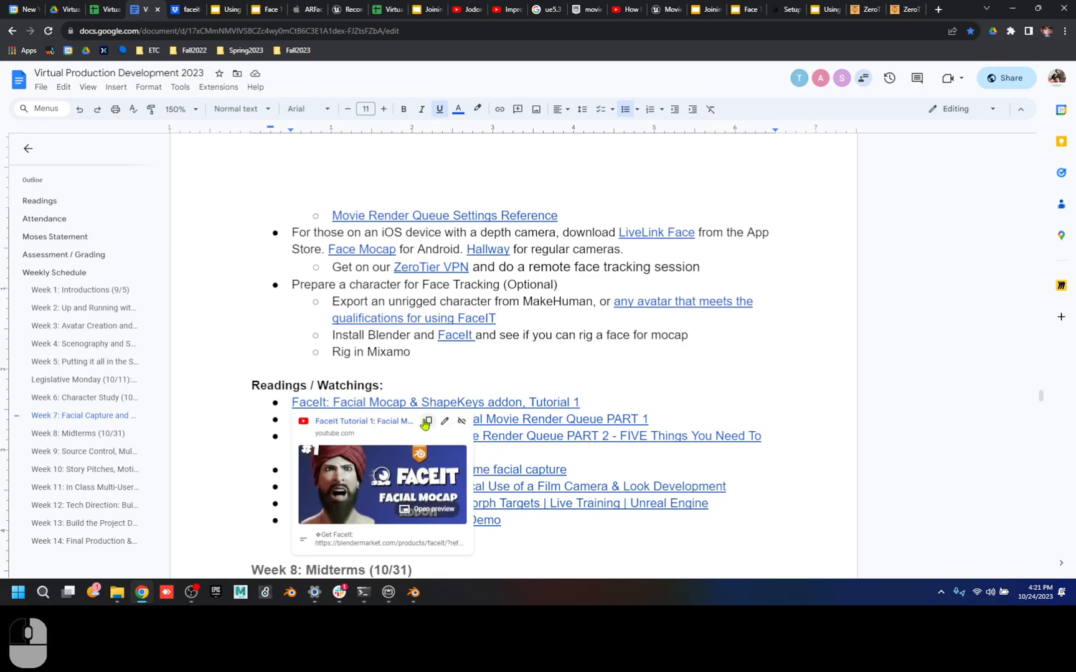
- Open the first FaceIt tutorial video from the course document, pause it, and switch back to Blender
click(363, 421)
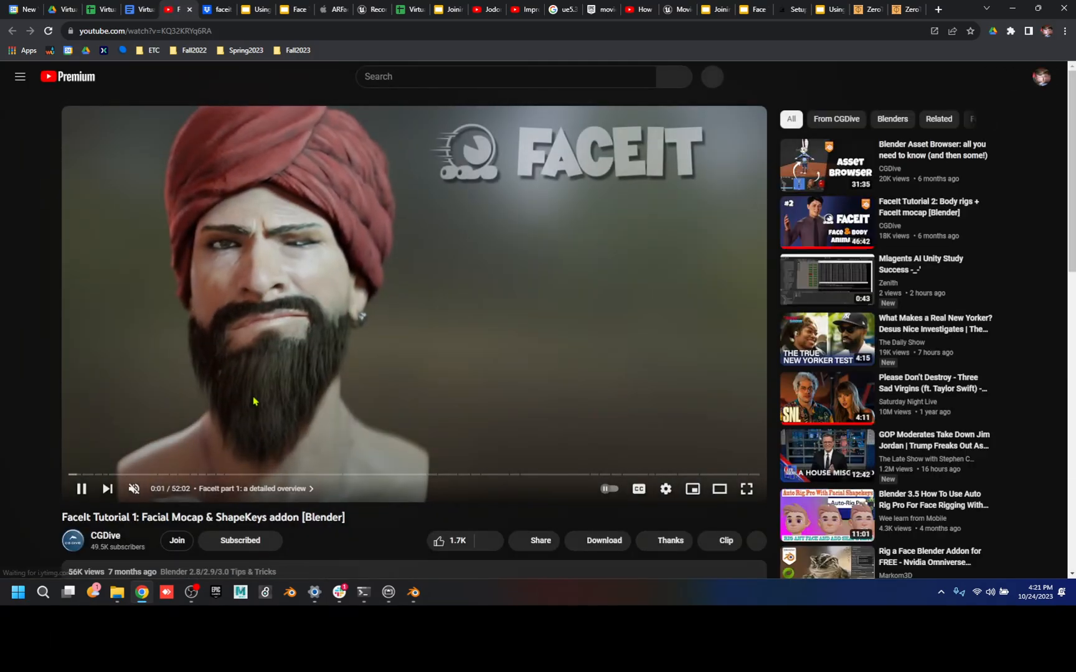
click(252, 411)
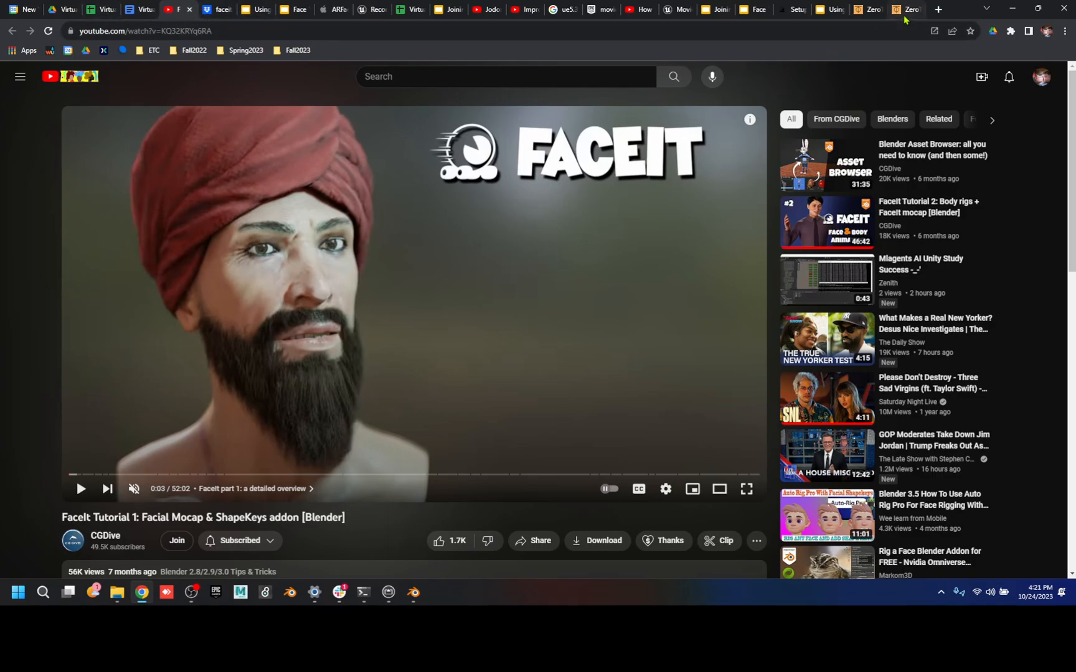
click(138, 10)
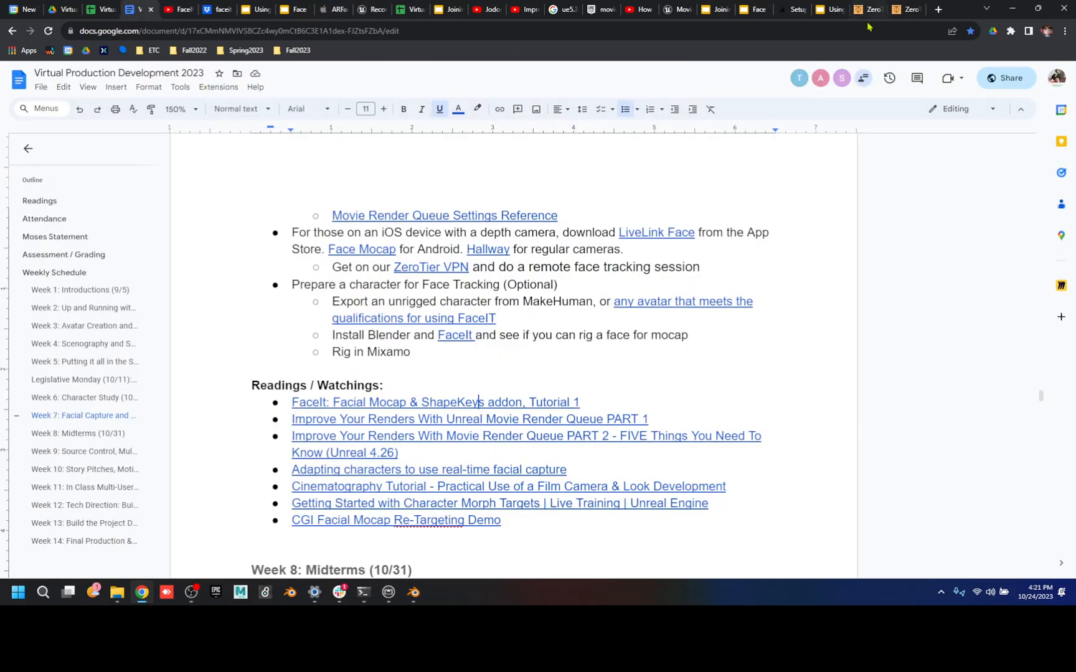
click(414, 592)
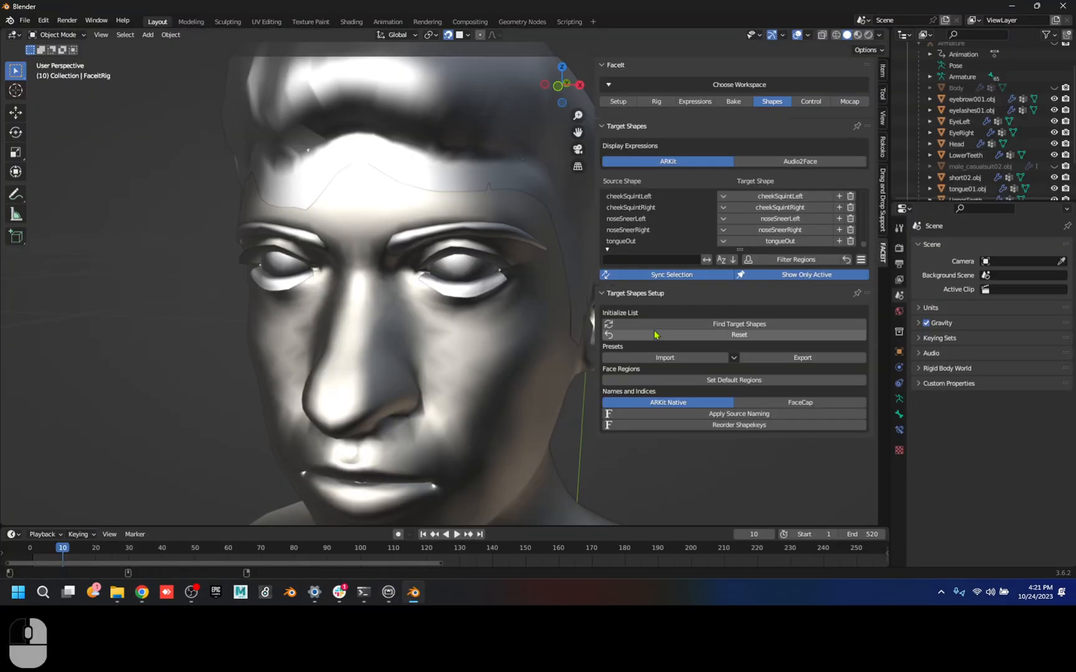
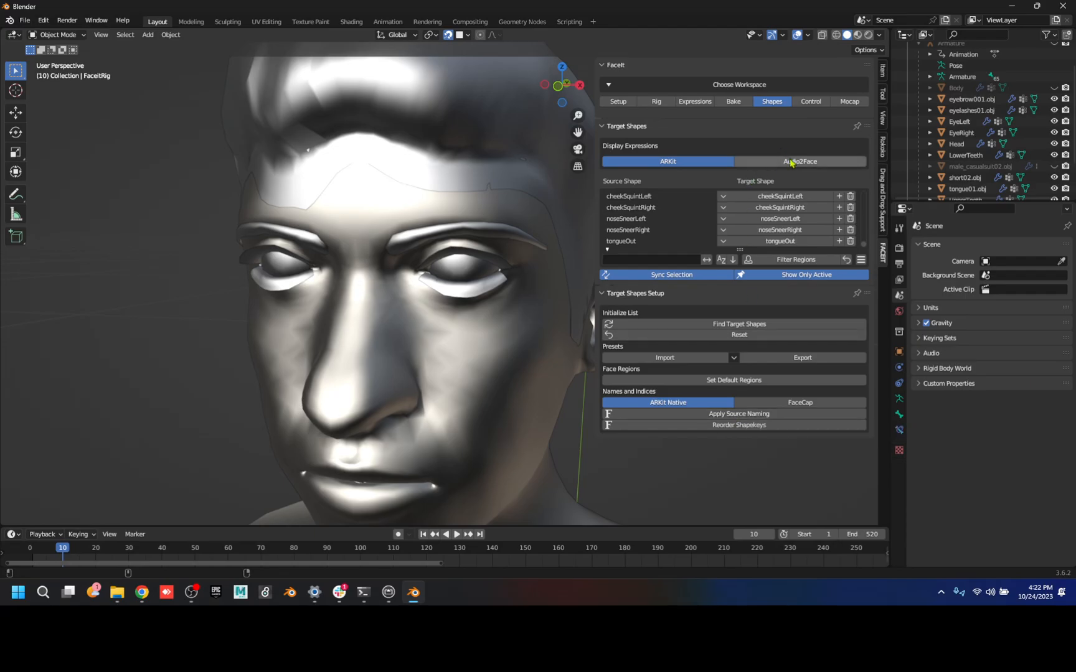
- Look over Faceit's control rig and bake options, scrub the timeline to check the face, and return to frame 0
click(809, 103)
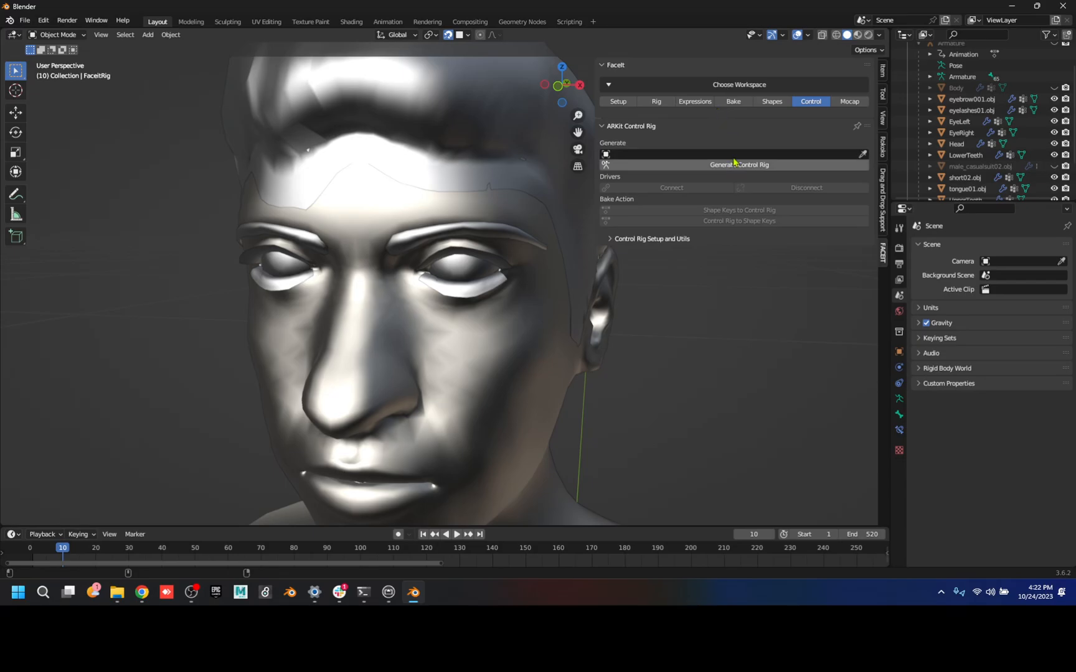
click(682, 101)
click(732, 102)
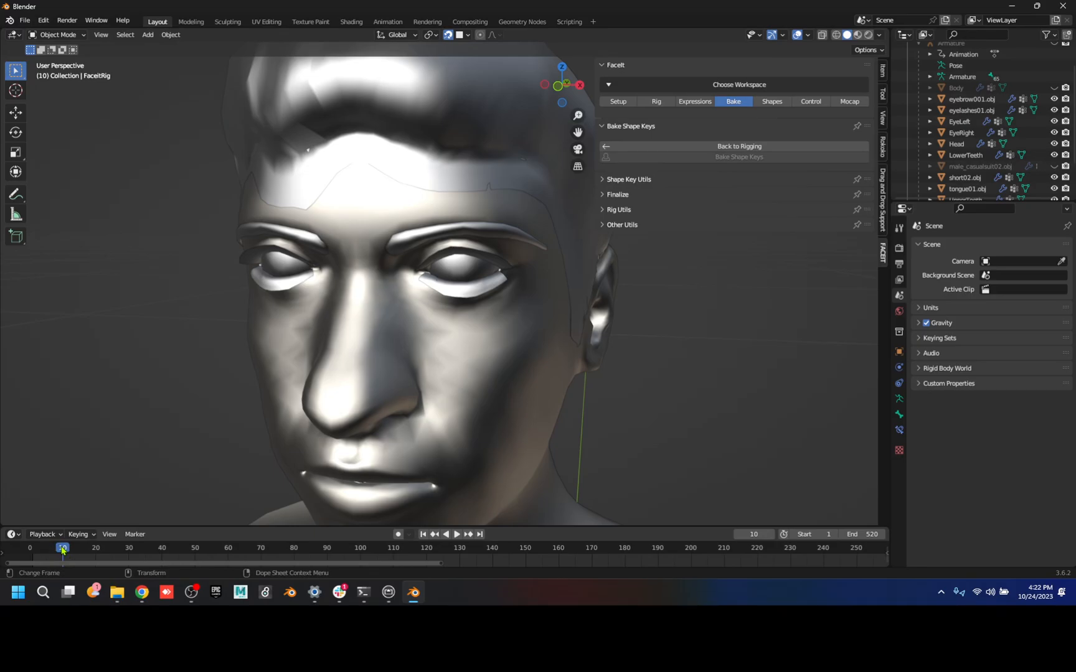
drag(62, 551, 329, 572)
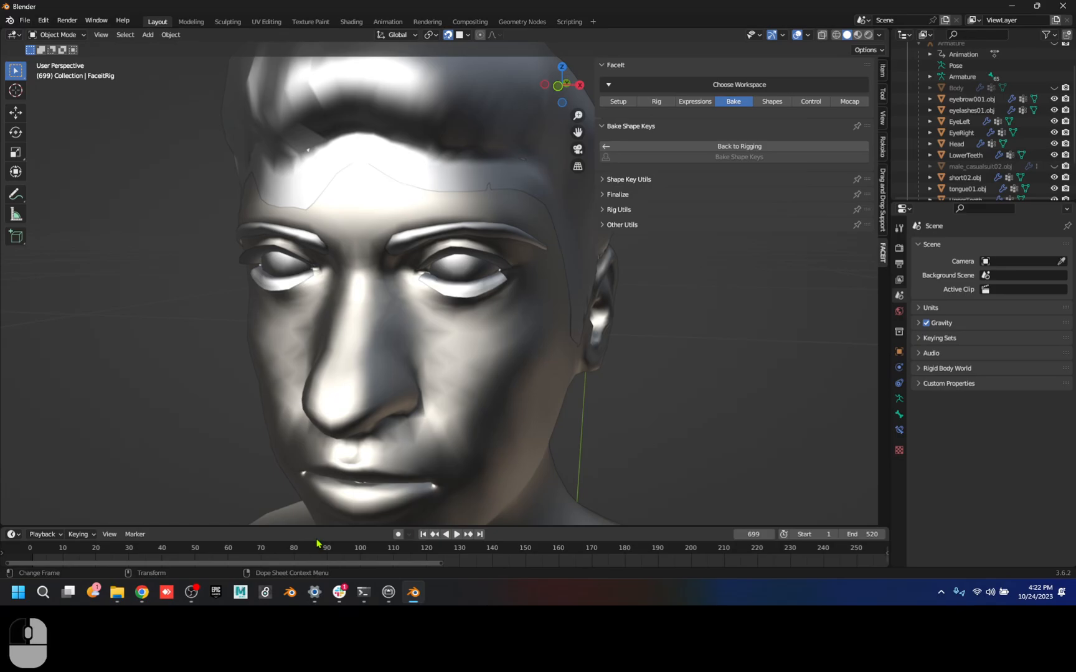
drag(332, 549, 25, 549)
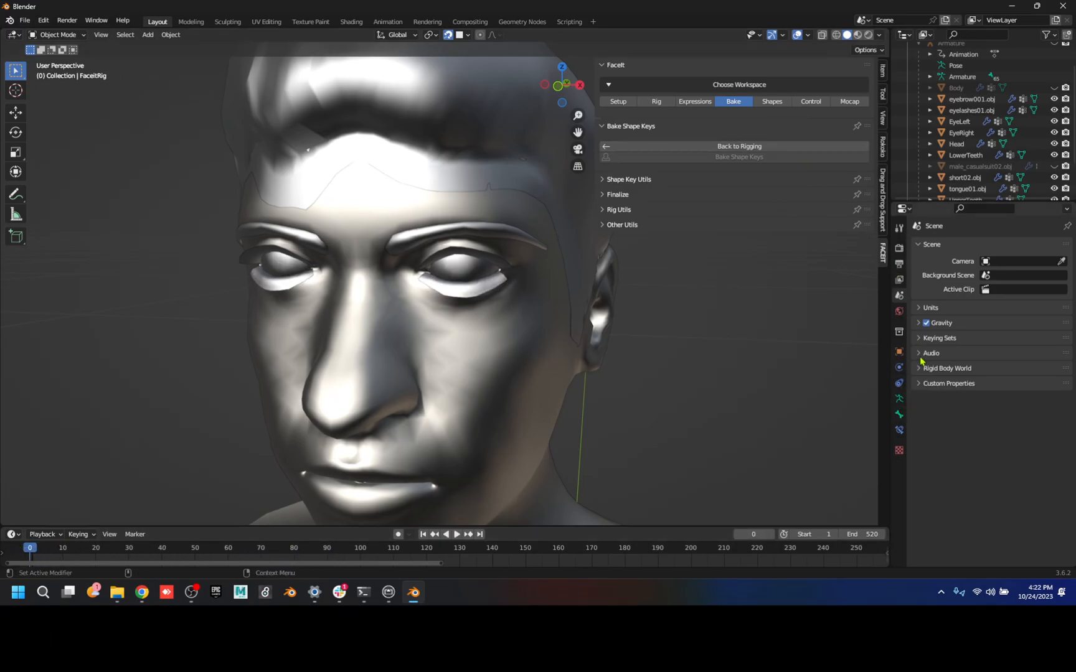
- Select the Head mesh and examine its baked shape keys in the object data properties
click(957, 144)
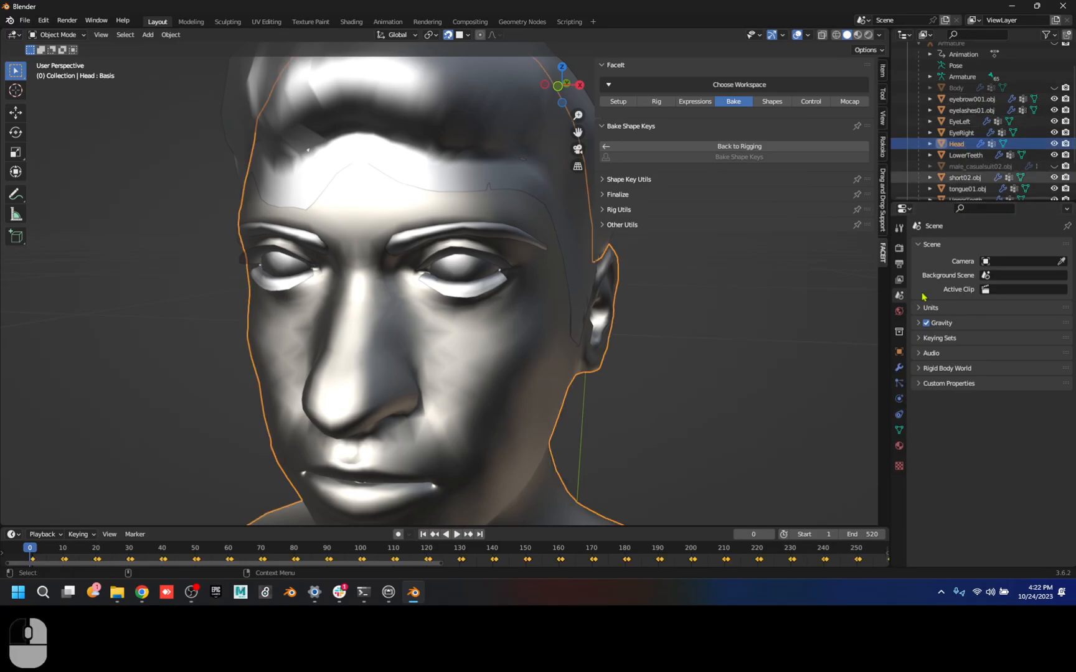
click(899, 430)
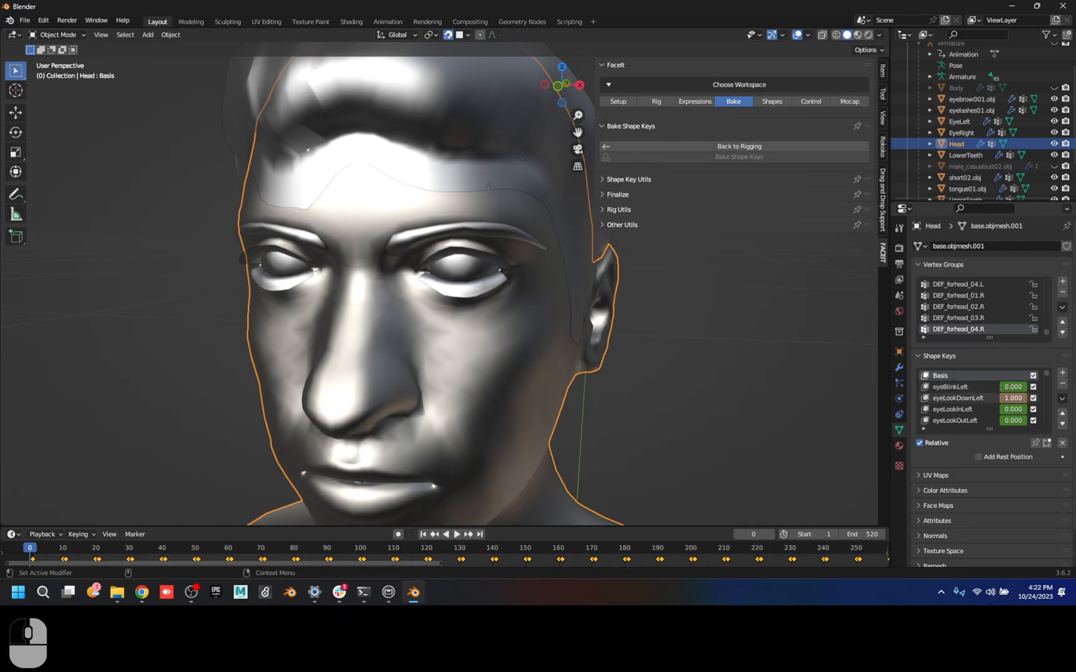
scroll(1001, 402, down, 4)
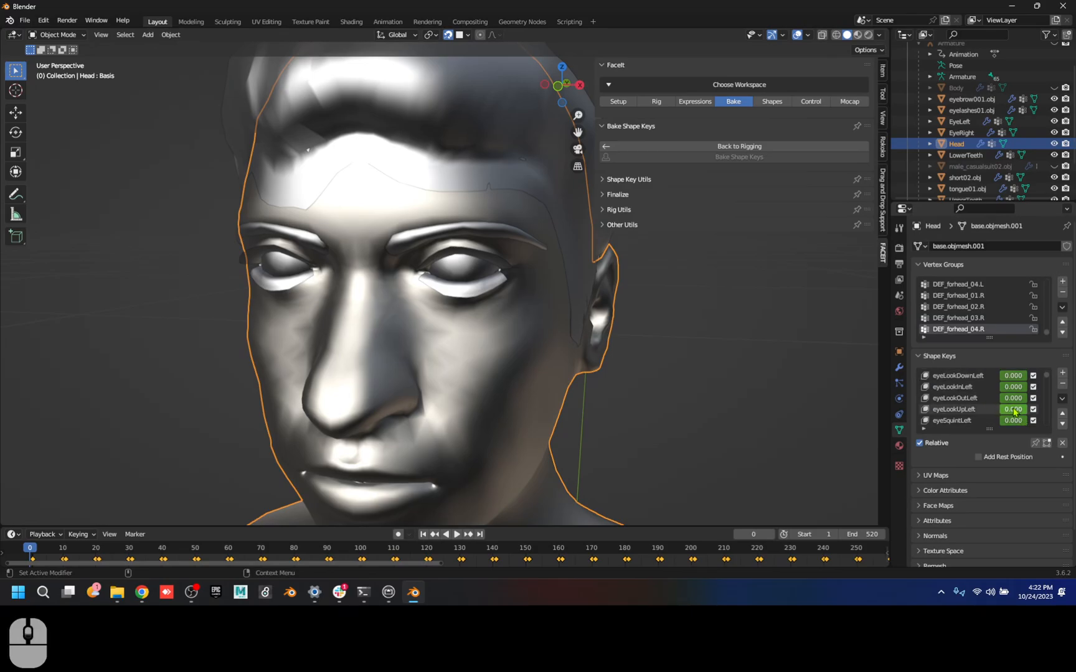
scroll(1012, 419, down, 9)
mouse_move(1013, 413)
mouse_down()
mouse_move(1055, 423)
mouse_move(1012, 423)
mouse_up()
- Set up an FBX export with Bake Animation and the geometry option Apply Modifiers turned off
click(25, 21)
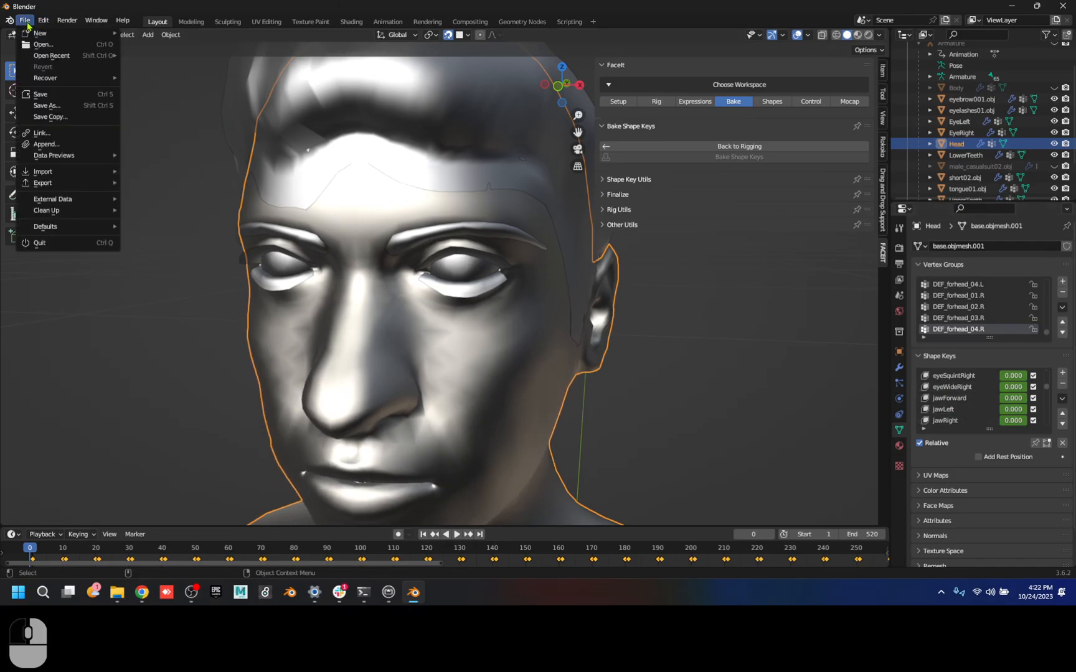
mouse_move(68, 183)
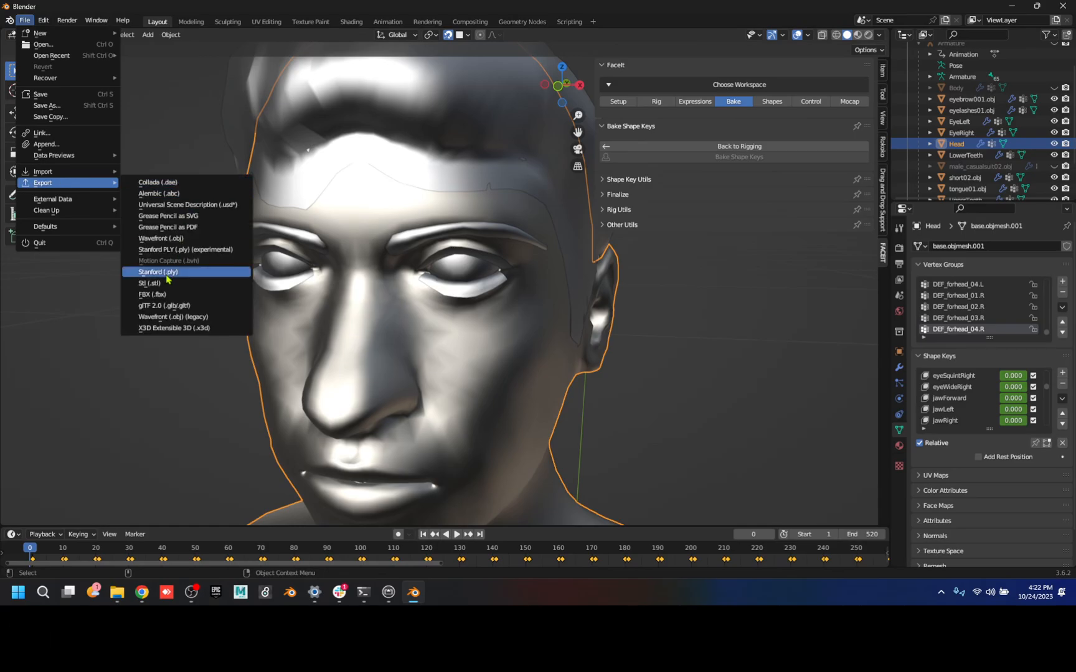
click(153, 294)
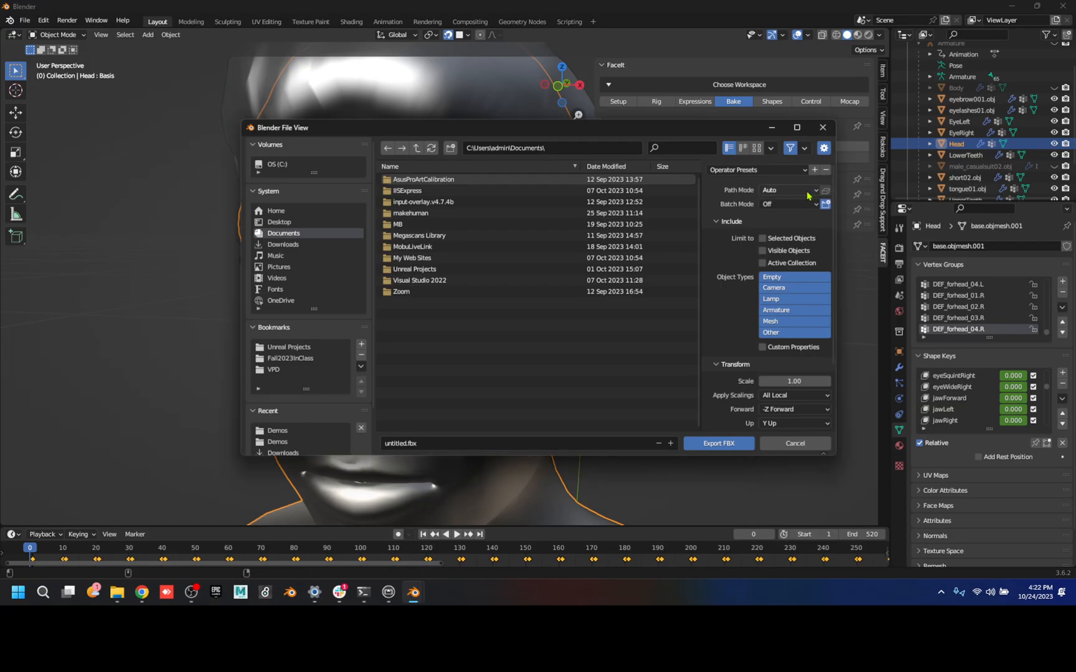
scroll(720, 352, down, 4)
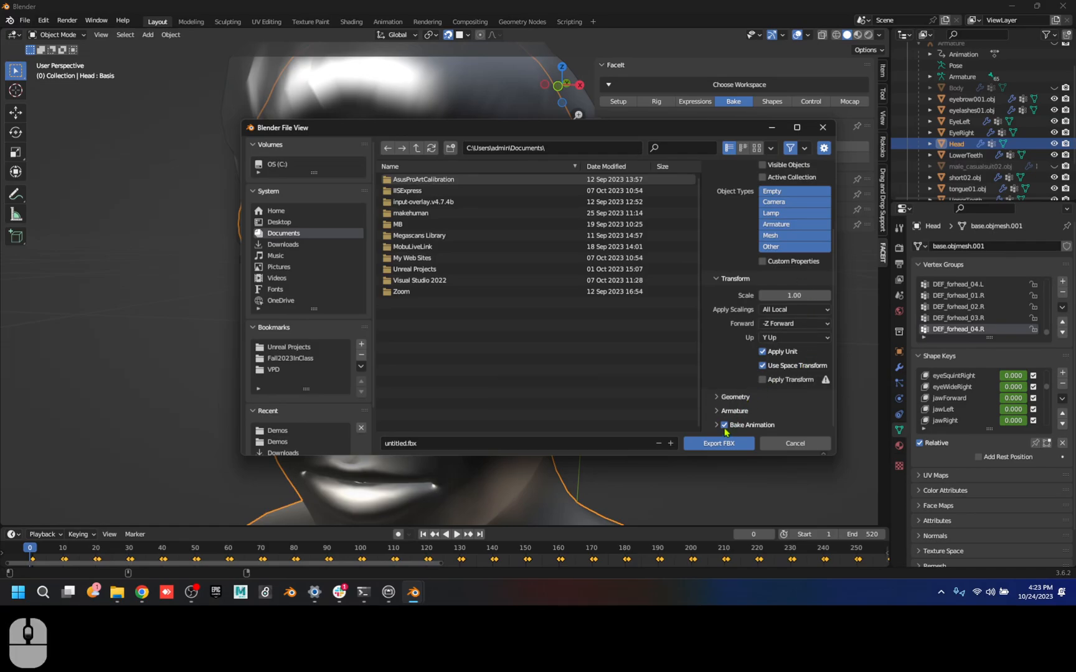
click(743, 399)
scroll(747, 389, down, 5)
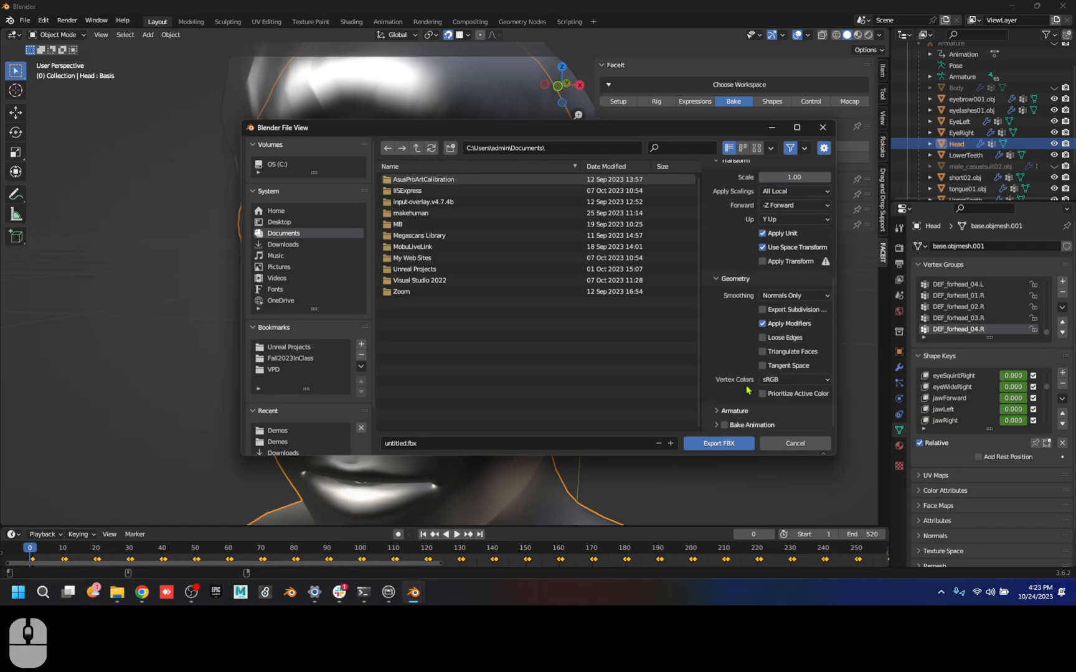
click(791, 326)
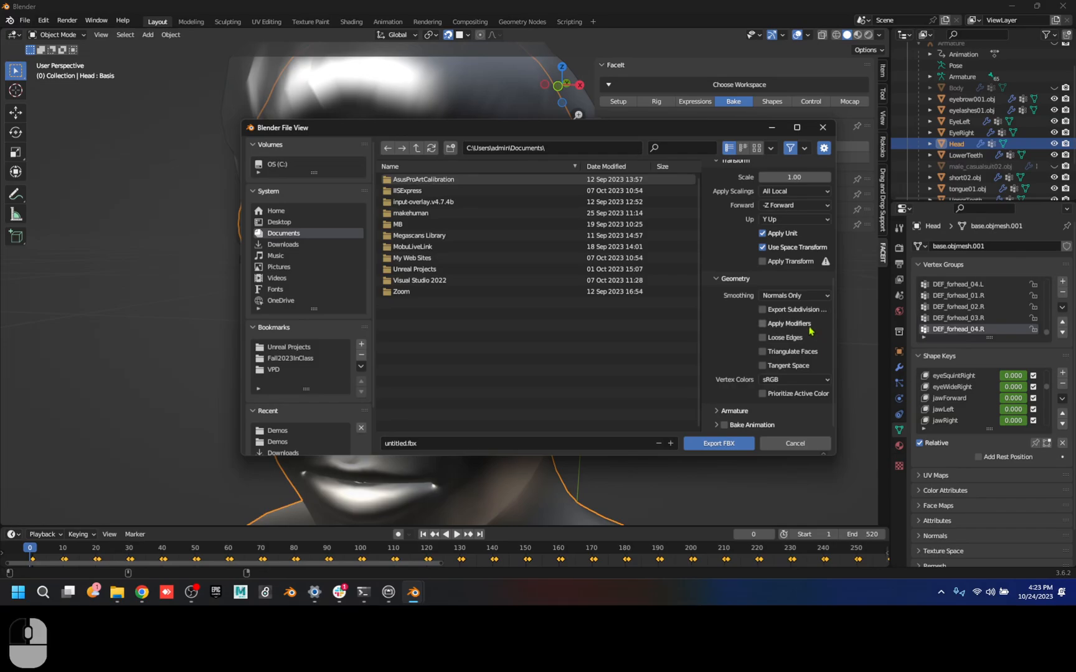
- Turn off Add Leaf Bones in the FBX armature options and review the animation baking options
click(735, 411)
scroll(742, 398, down, 3)
click(763, 408)
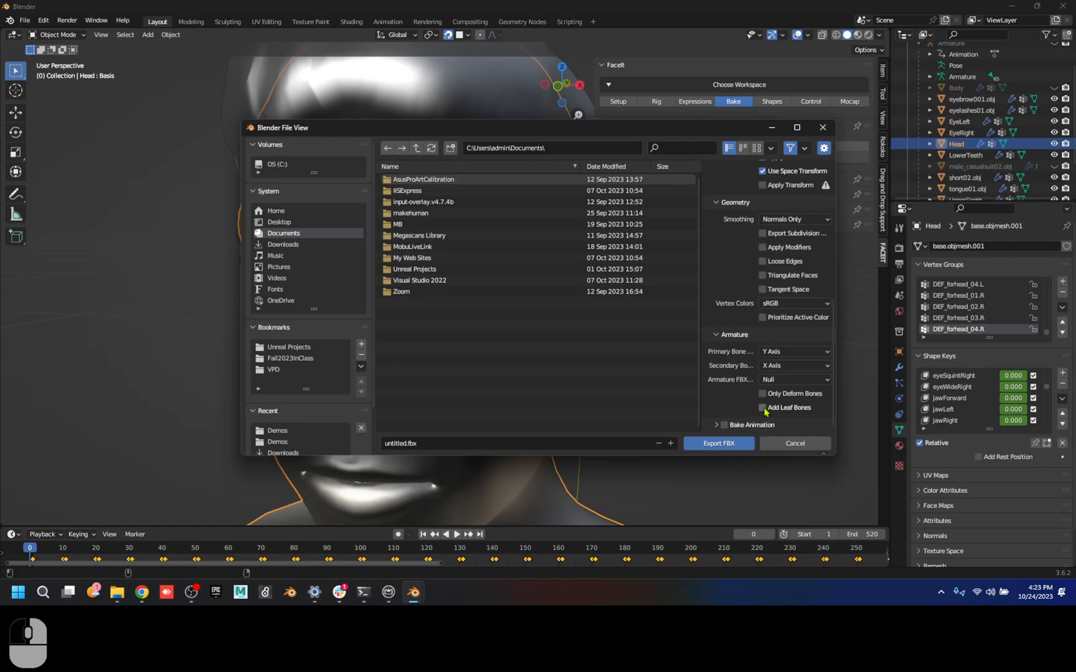
click(717, 427)
scroll(775, 411, down, 3)
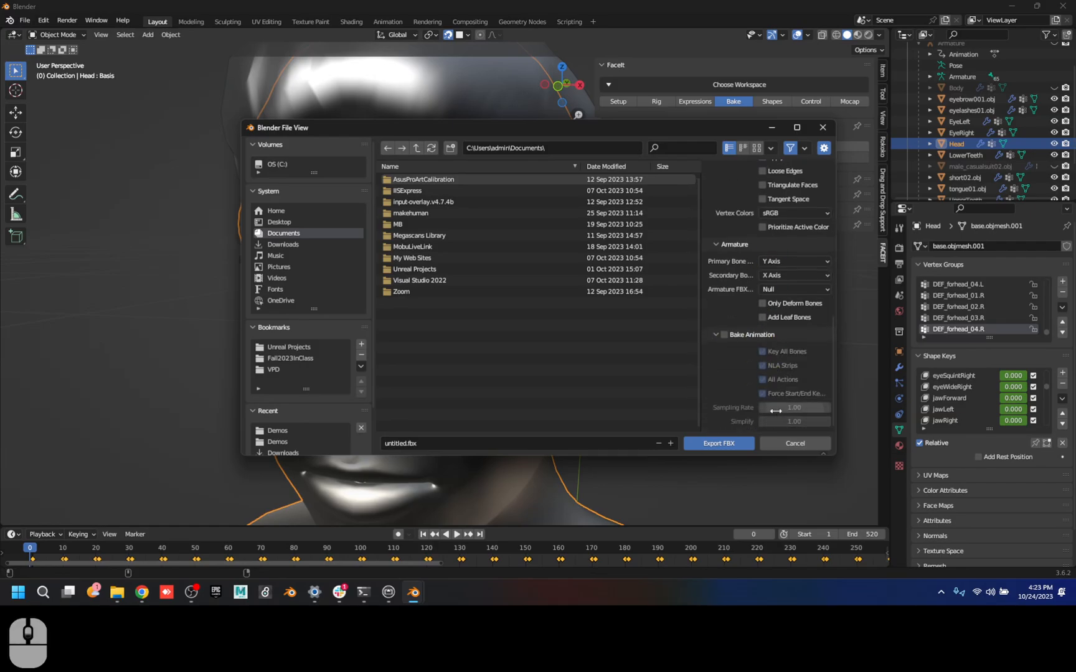
scroll(786, 386, up, 8)
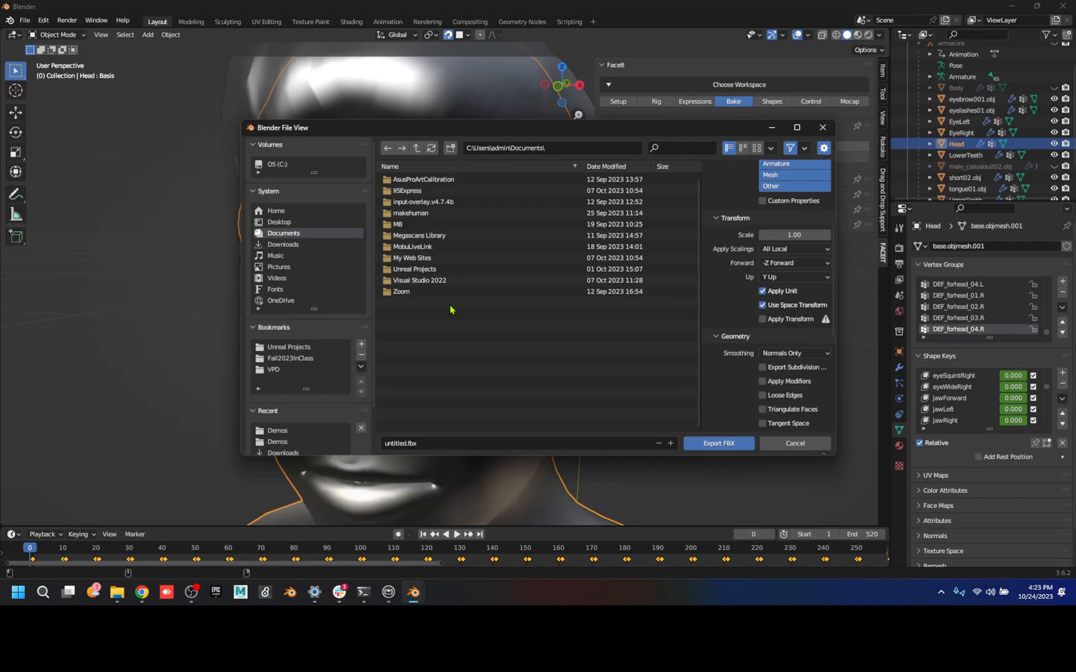
- Export the character to the Downloads folder as babbyface.fbx
click(304, 246)
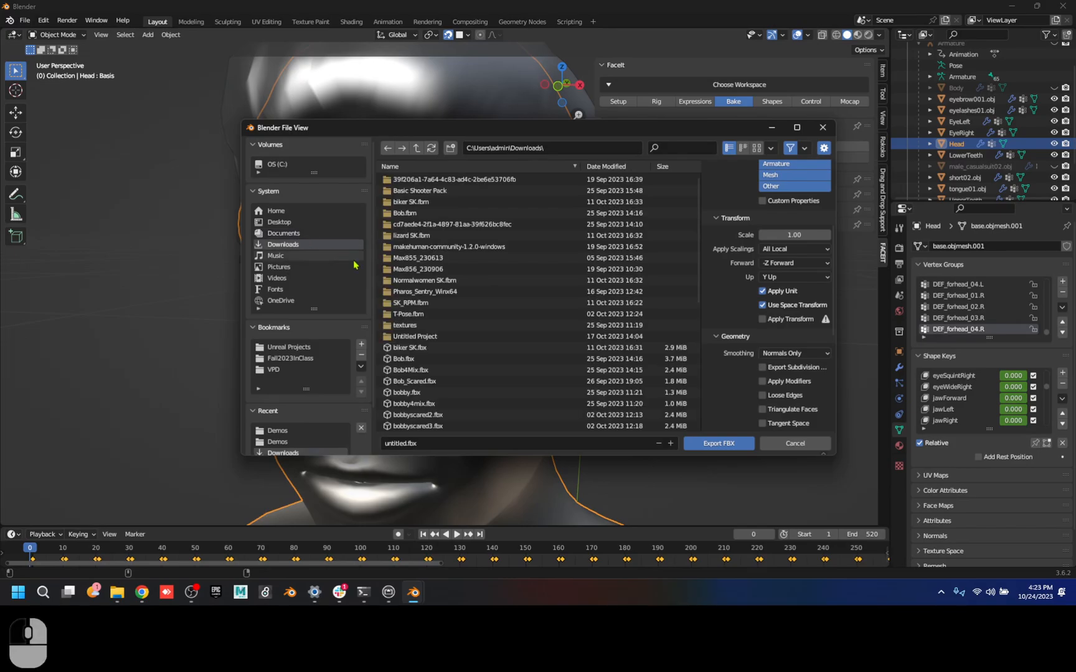
click(407, 443)
text(b)
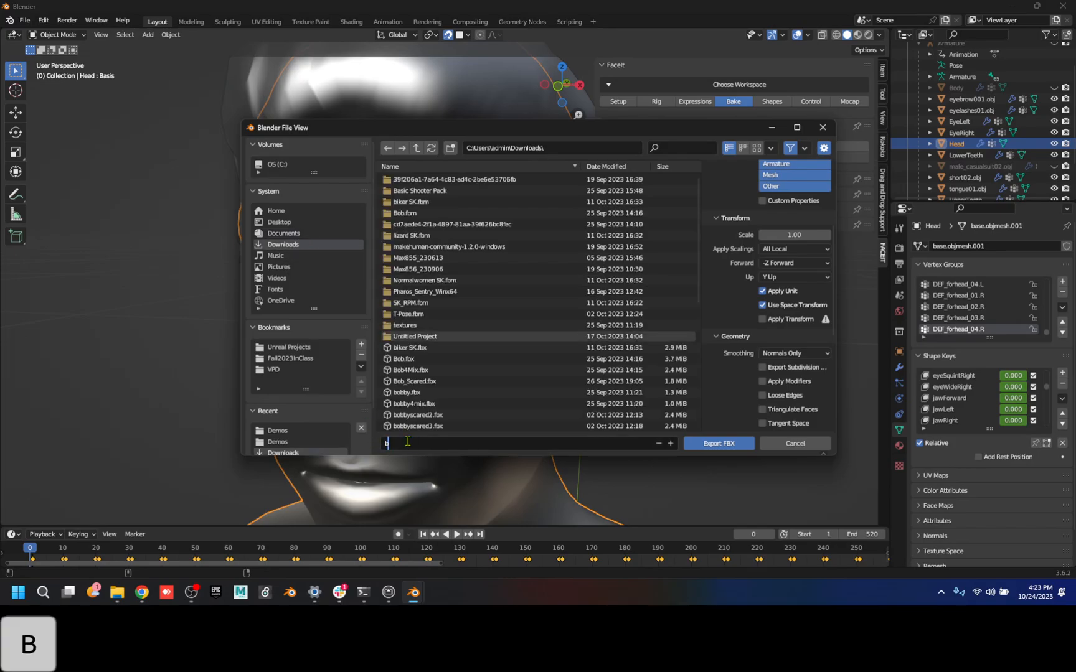
text(abbyface)
click(737, 448)
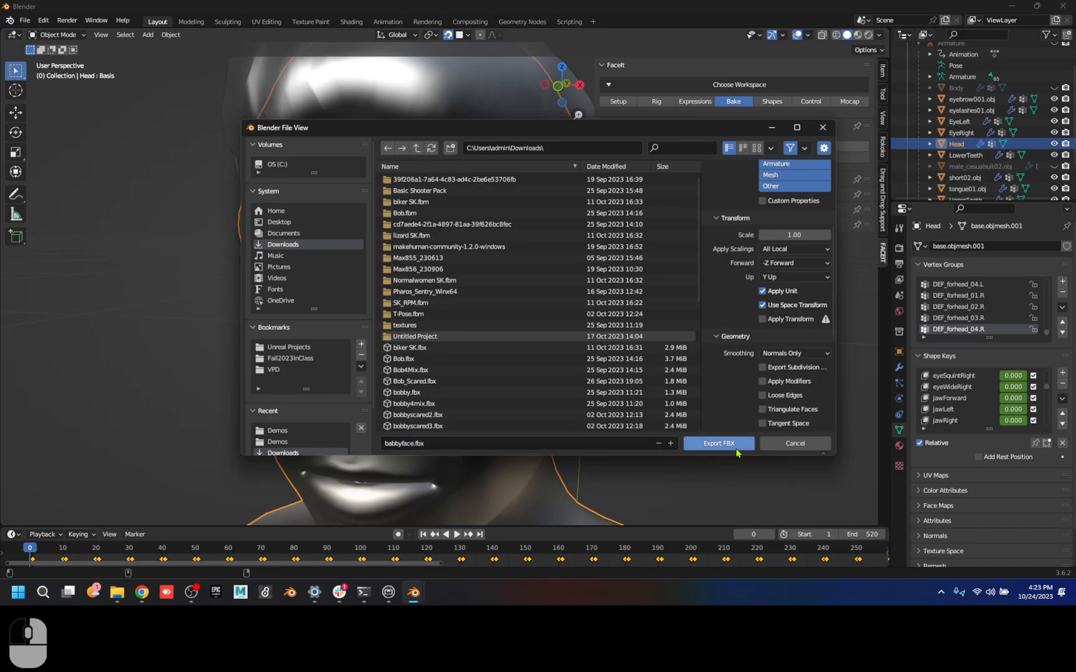
- Clear the open windows out of the way and open the Fall2023InClass Unreal project from its project folder
click(1012, 8)
click(1013, 9)
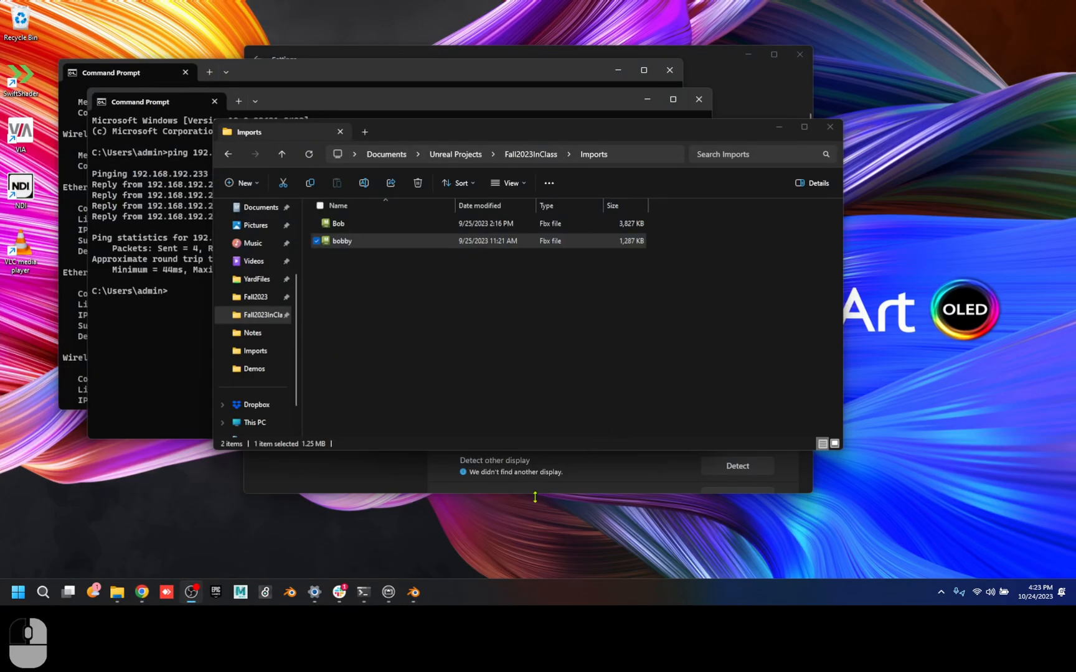
click(533, 159)
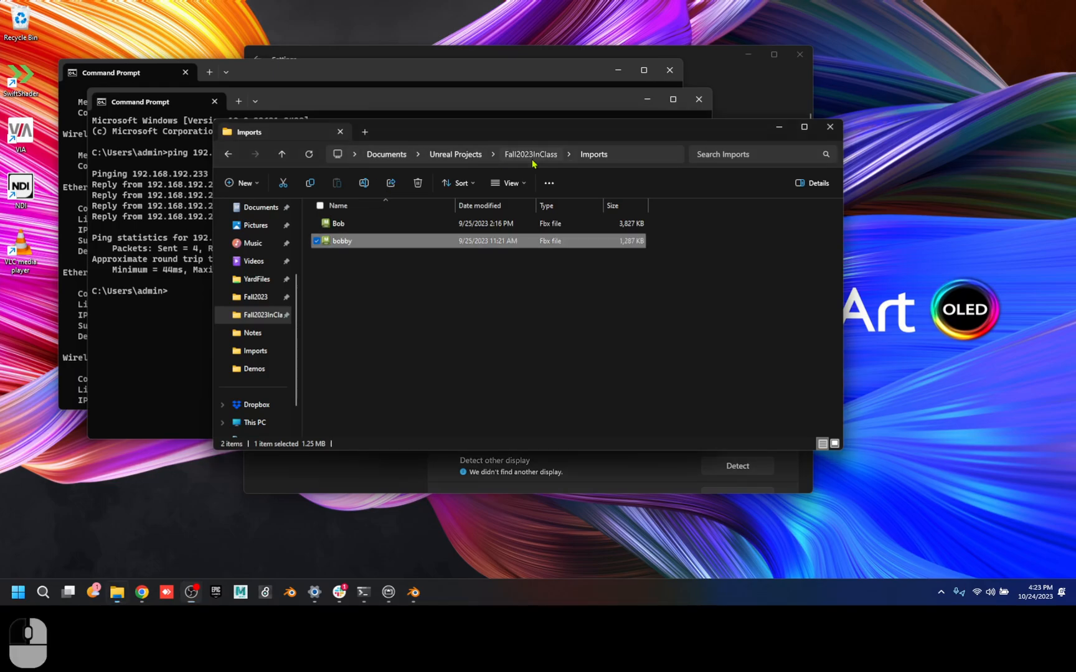
click(363, 348)
double_click(365, 347)
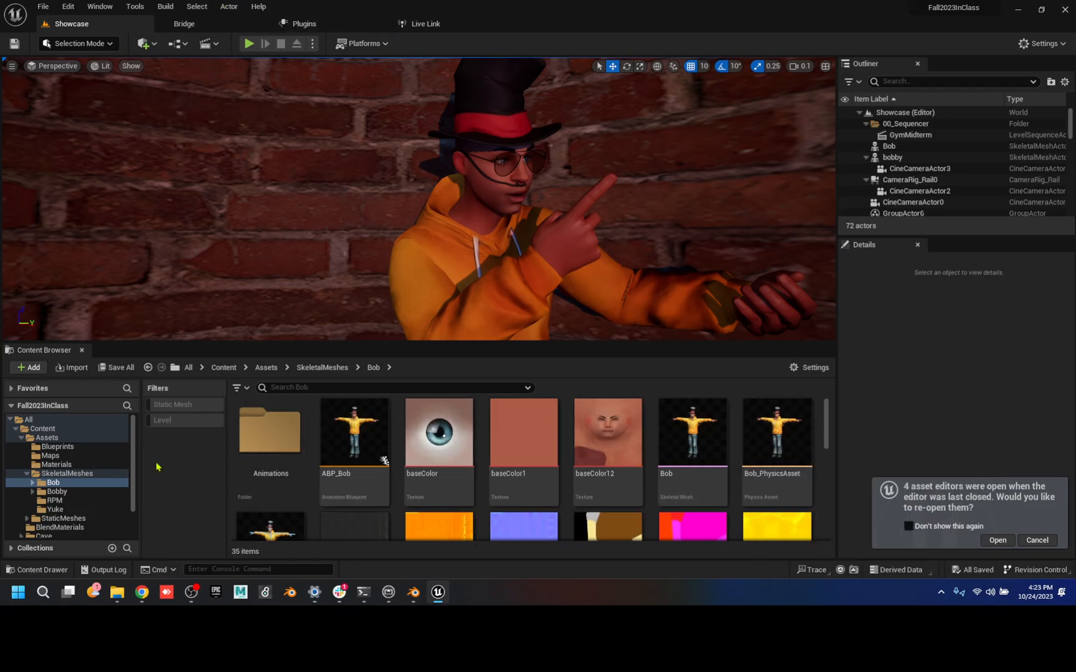
- Open the bobby skeletal mesh from SkeletalMeshes/Bobby and dock its editor alongside the level in the main window
click(55, 491)
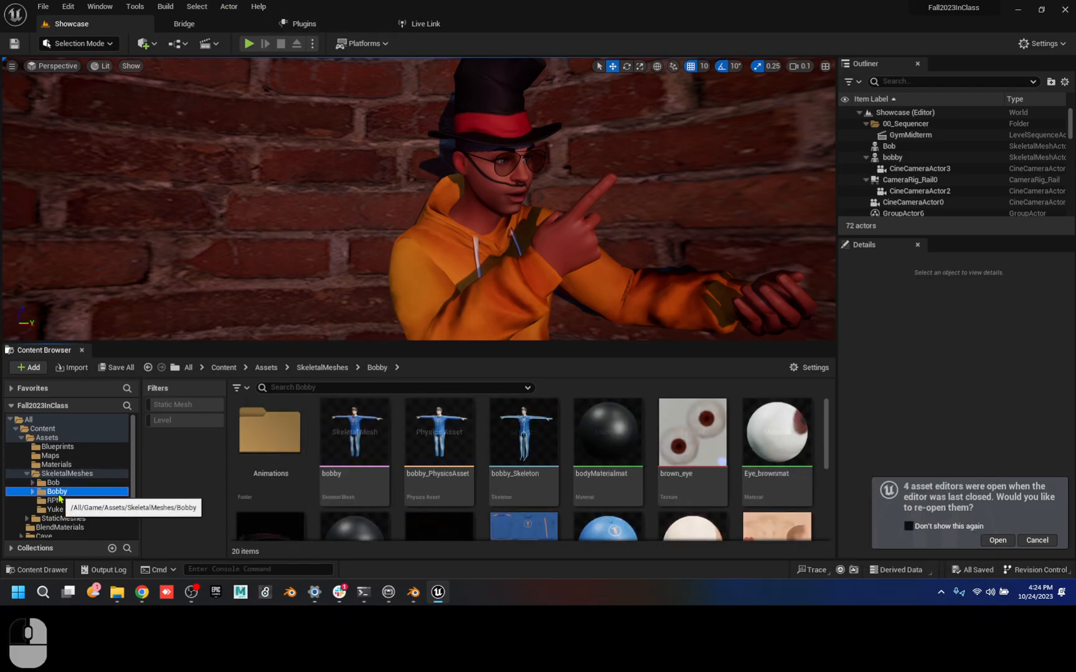
double_click(355, 432)
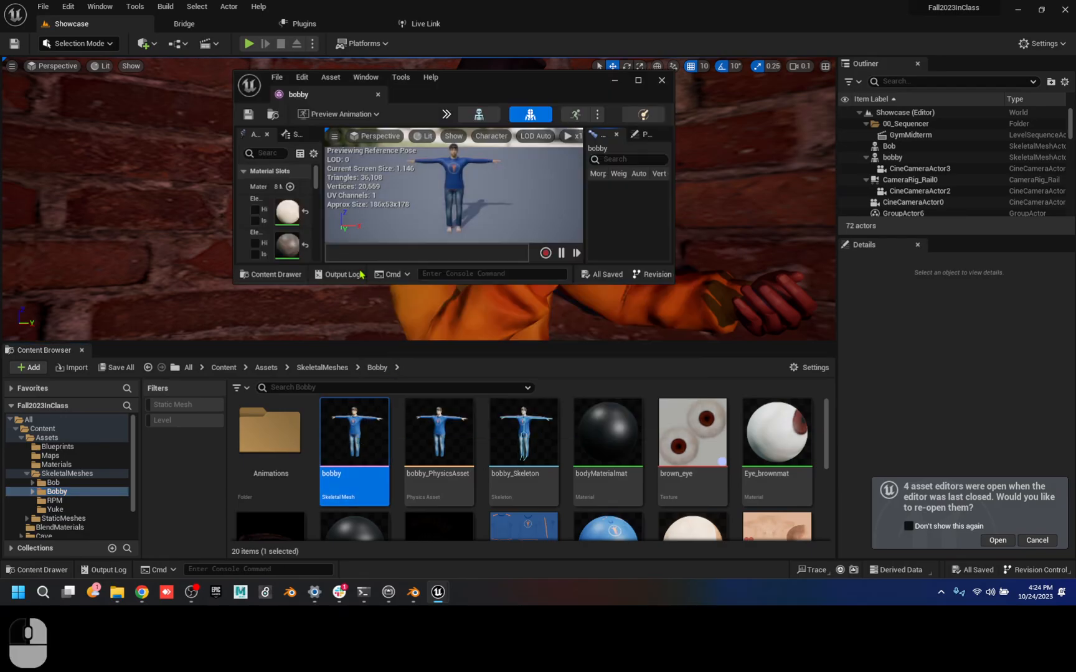
drag(336, 95, 522, 27)
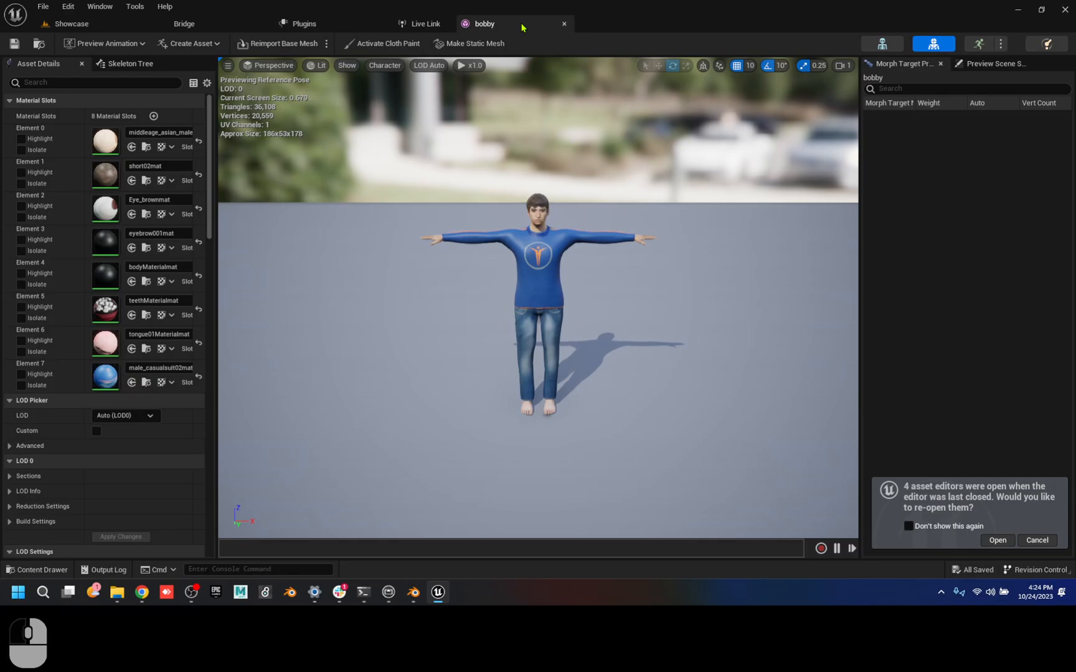
click(74, 24)
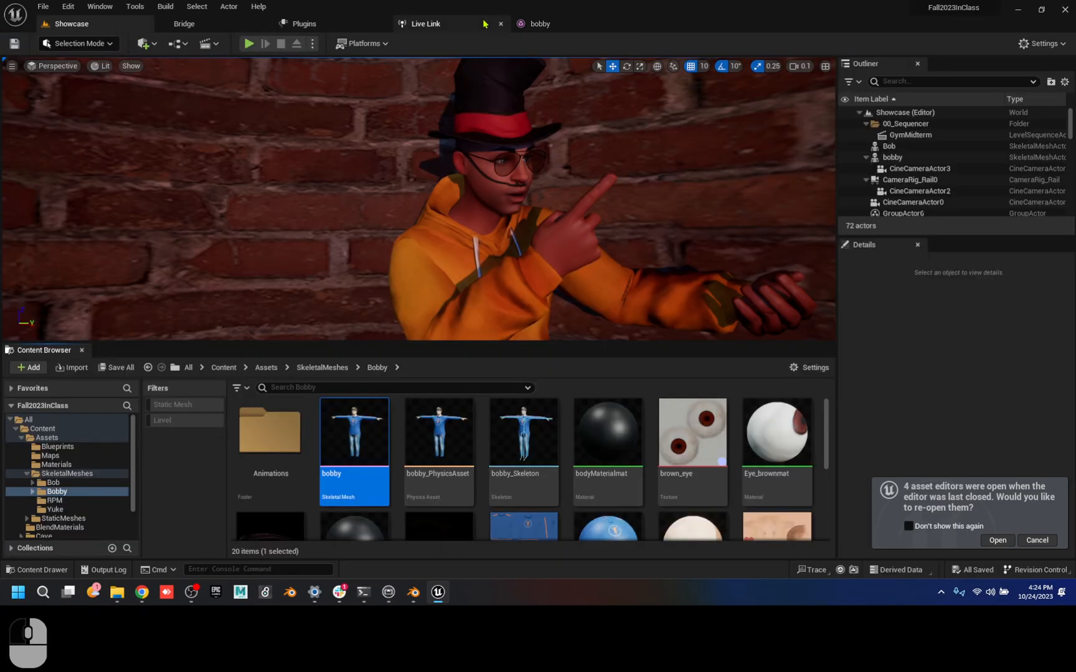
click(530, 25)
- Reimport bobby's base mesh using babbyface.fbx from the Downloads folder as the new source file
click(326, 44)
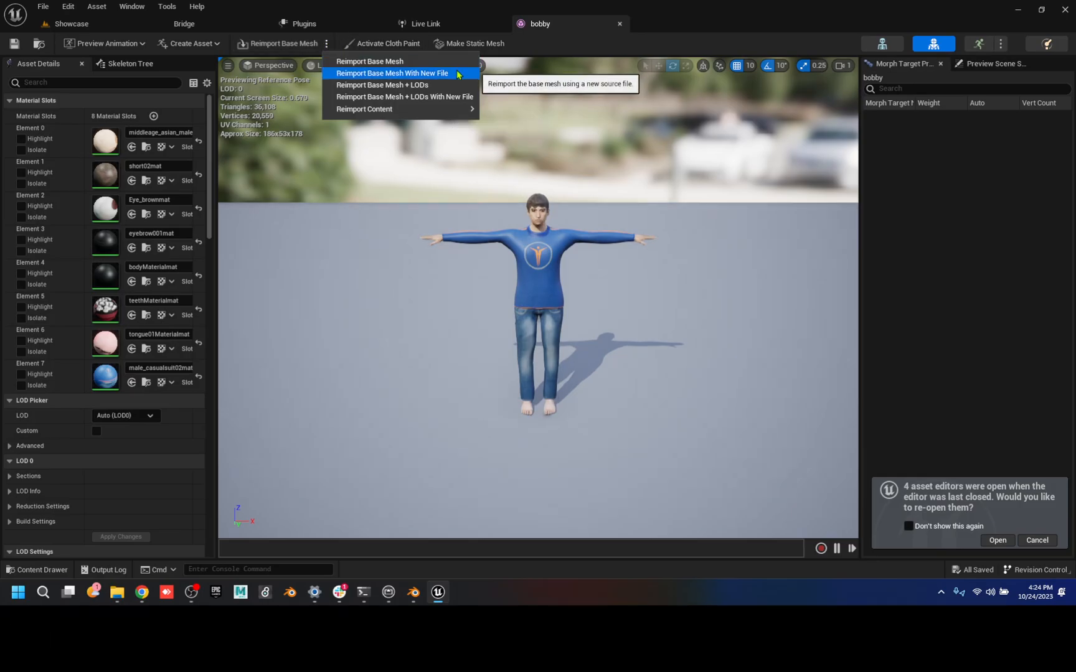
mouse_move(458, 110)
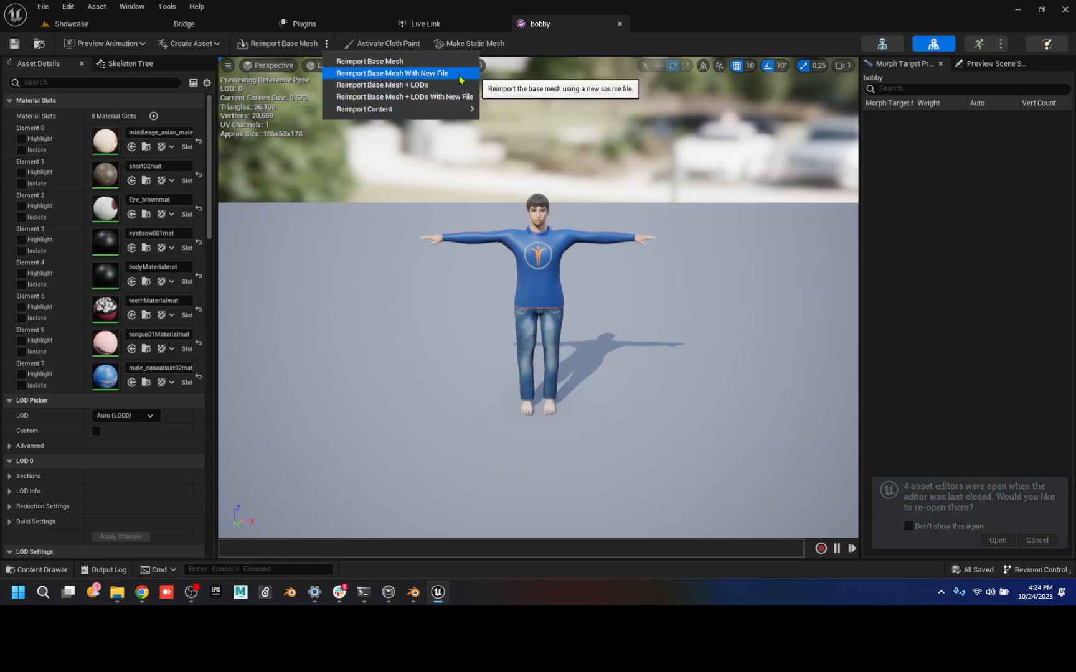
click(459, 75)
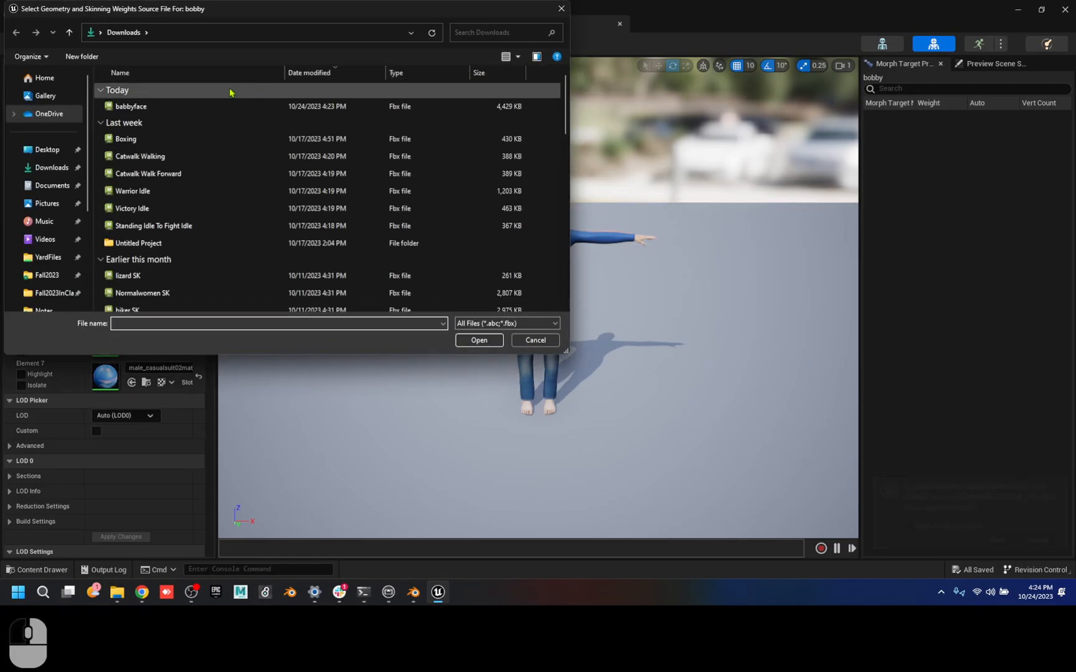
click(187, 106)
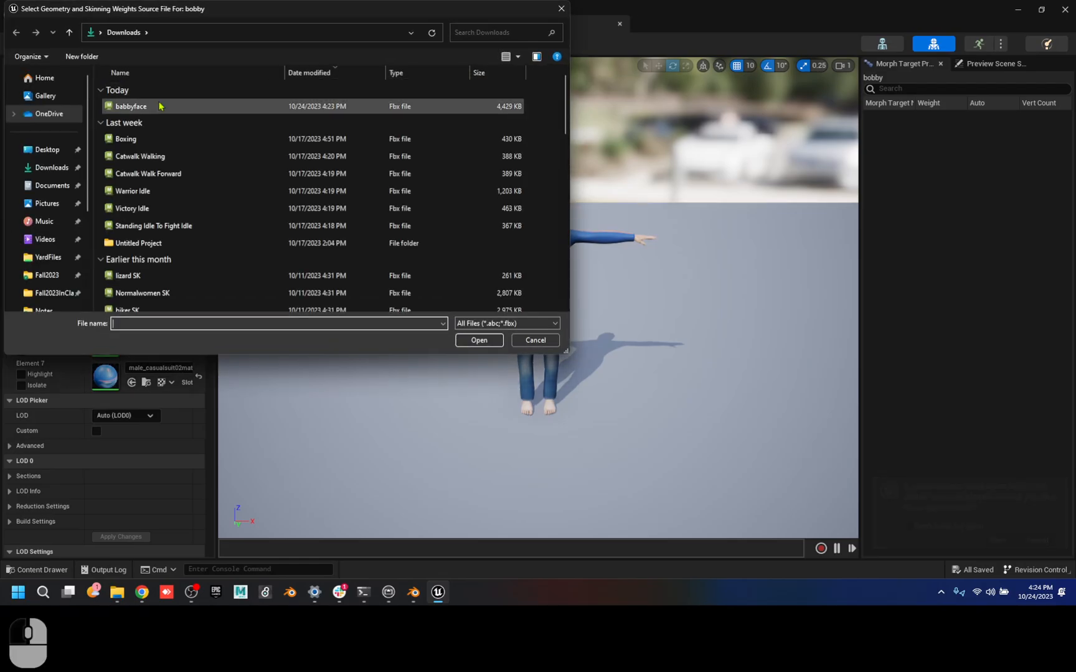
click(479, 341)
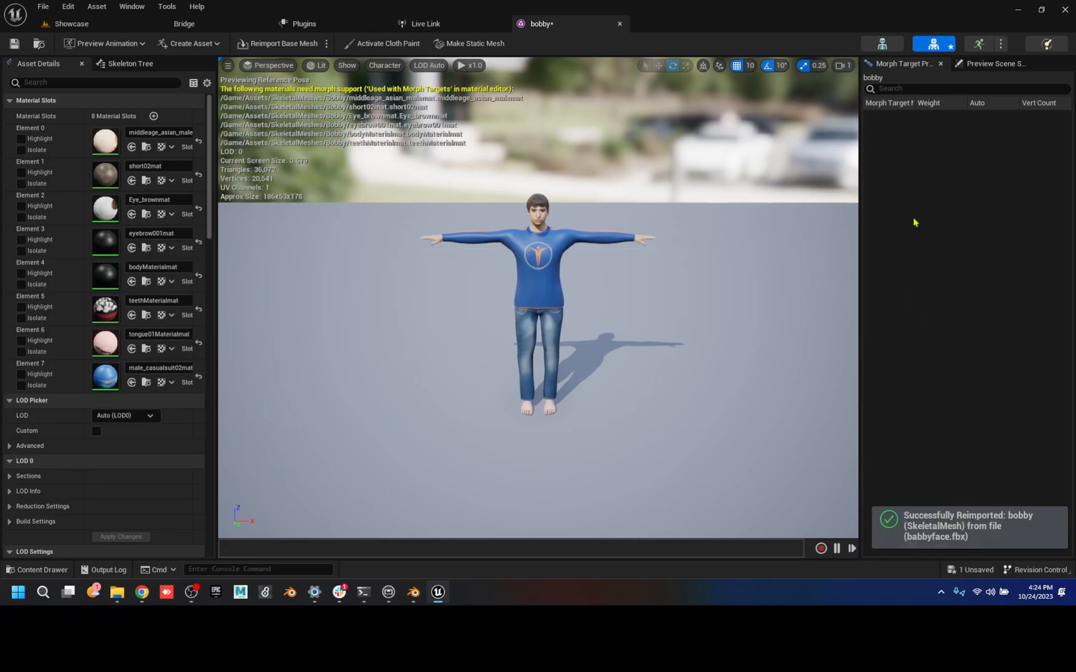
- Examine bobby's import settings, expanding the Miscellaneous and Mesh groups and widening the name column to read the morph target options
scroll(78, 486, down, 5)
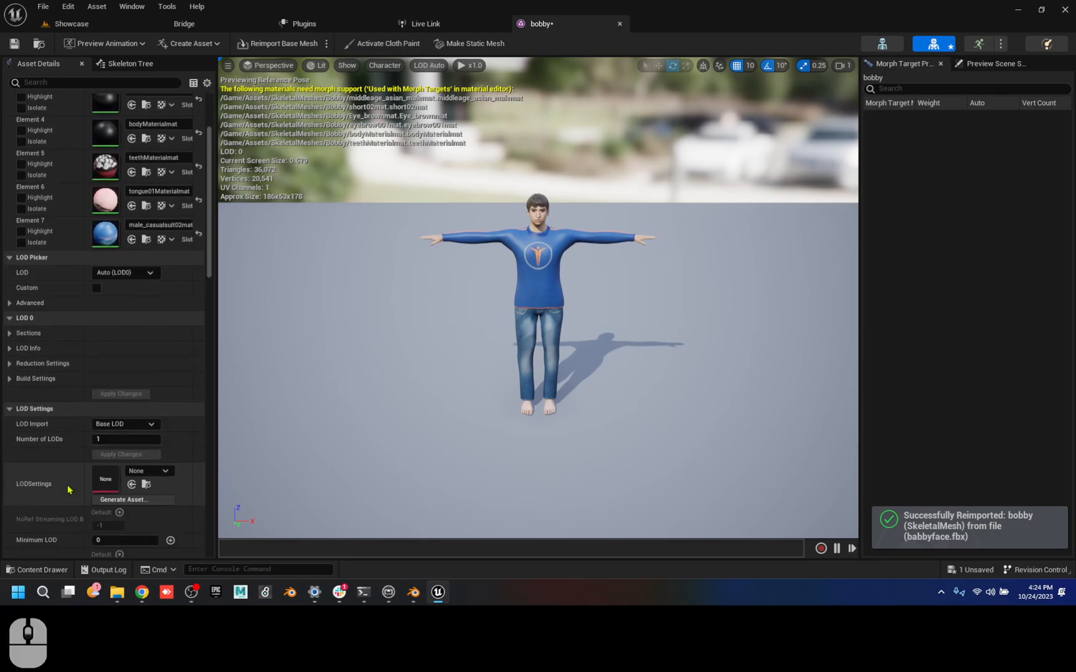
scroll(44, 486, down, 20)
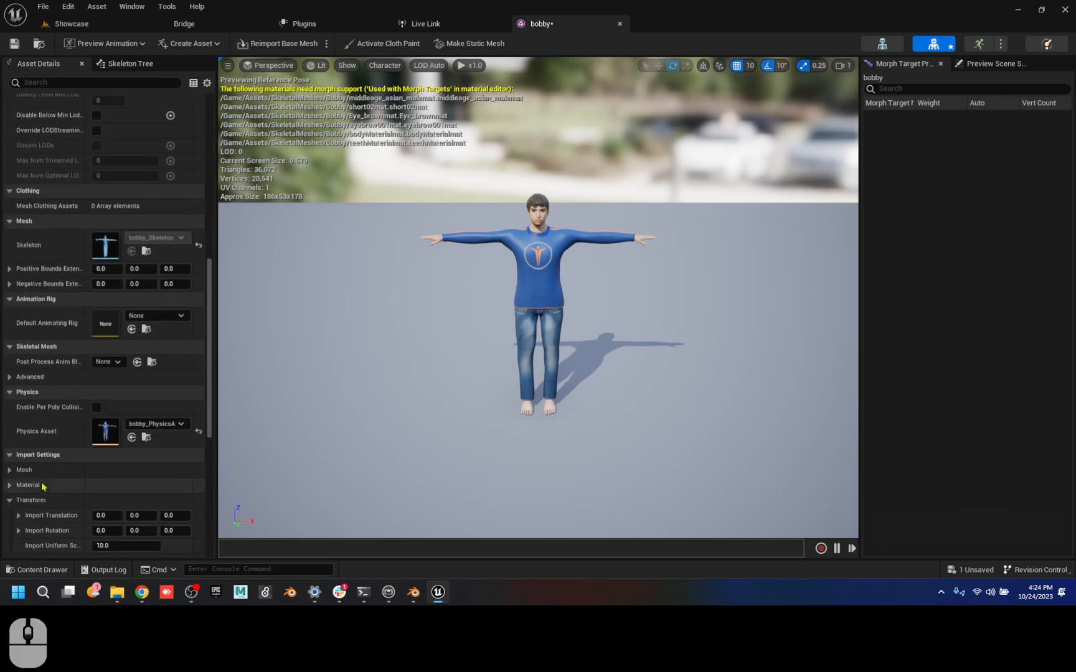
scroll(43, 485, down, 3)
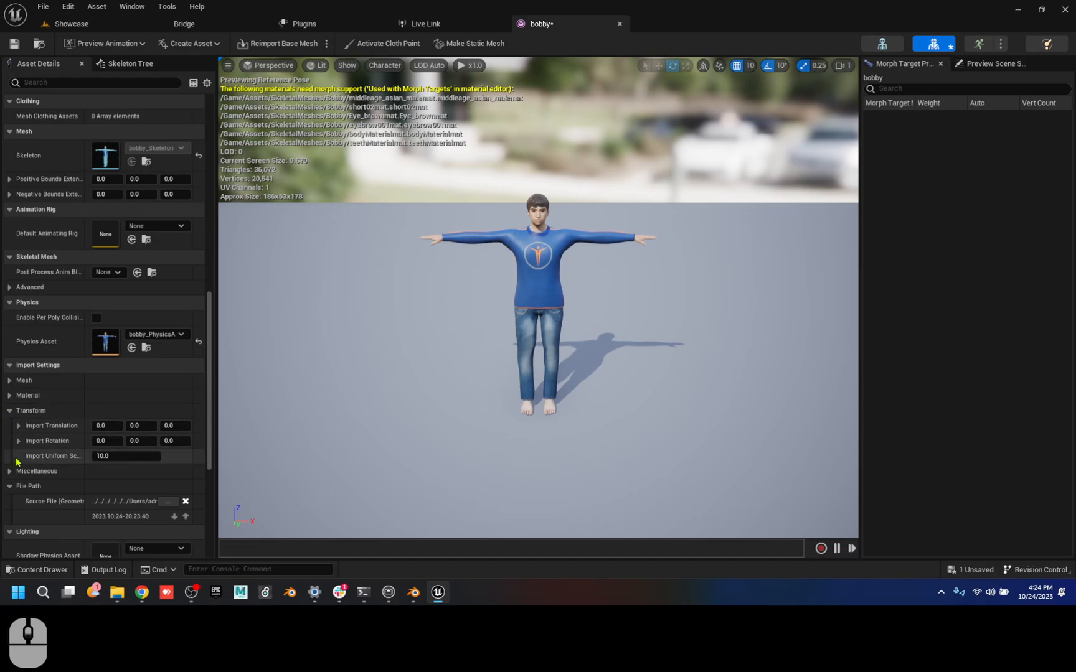
click(16, 471)
scroll(25, 473, down, 4)
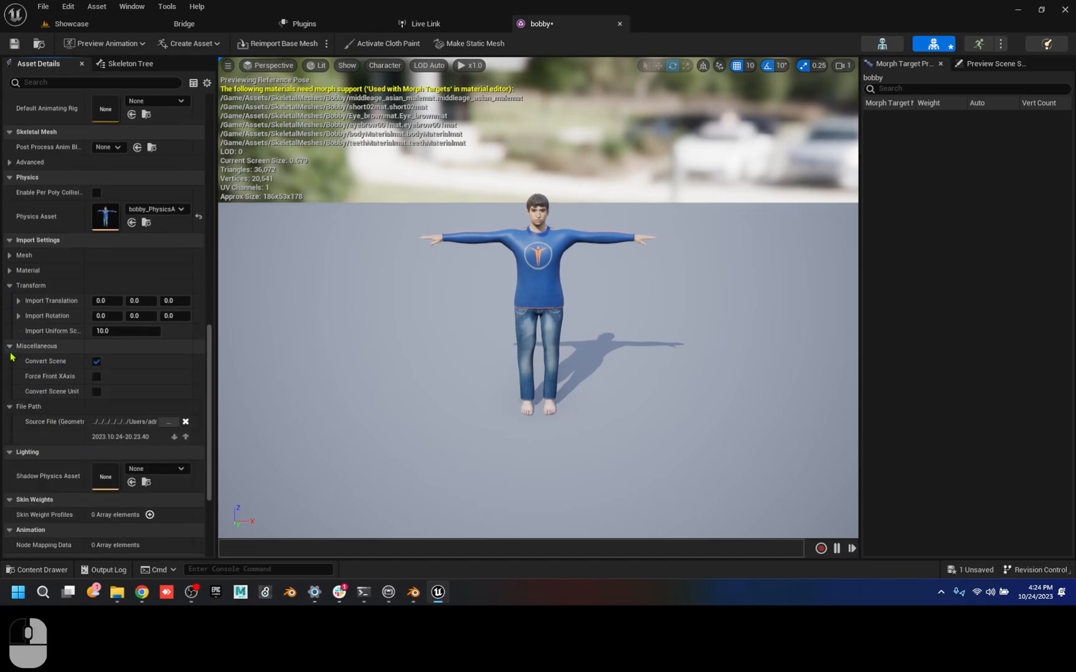
click(11, 257)
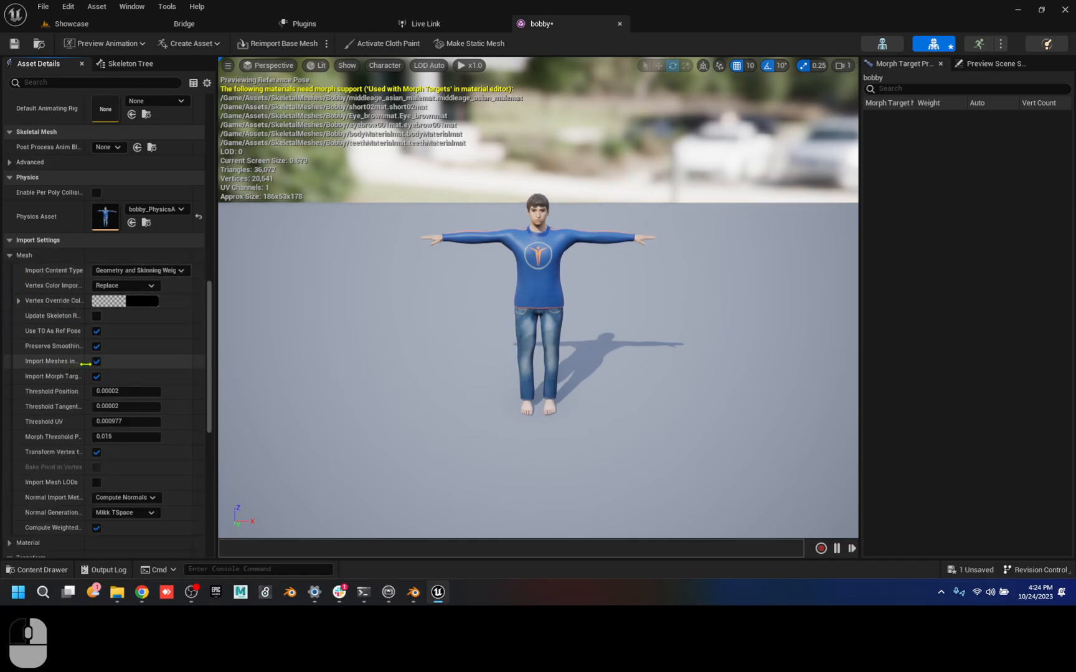
drag(86, 364, 107, 370)
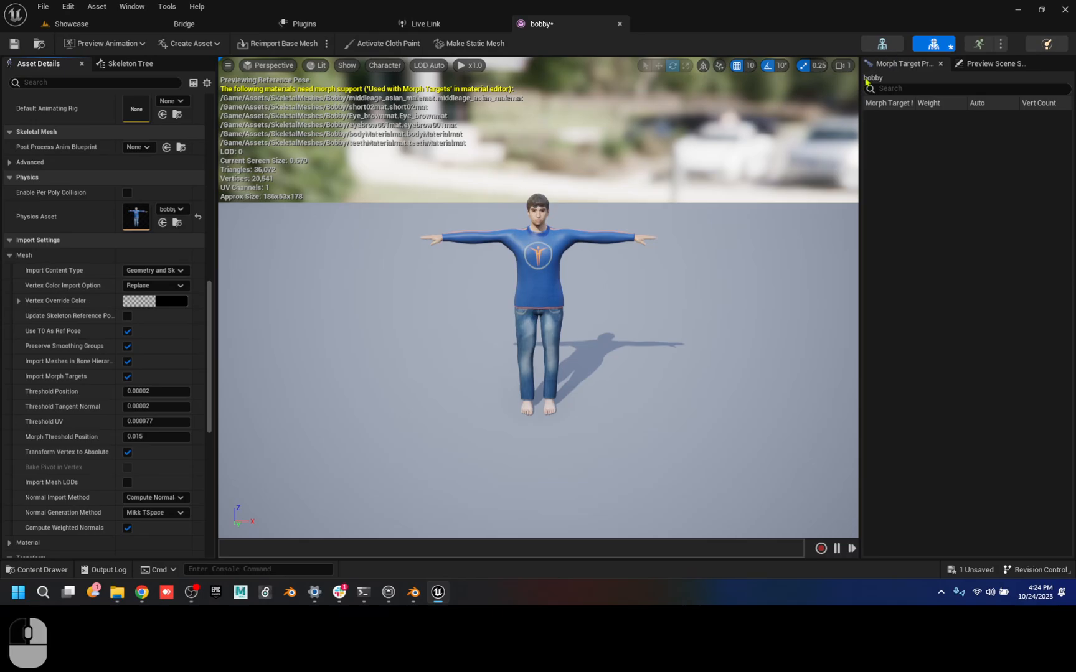
- Switch to Blender and inspect the jawForward shape key on the Head mesh
click(1020, 9)
click(415, 592)
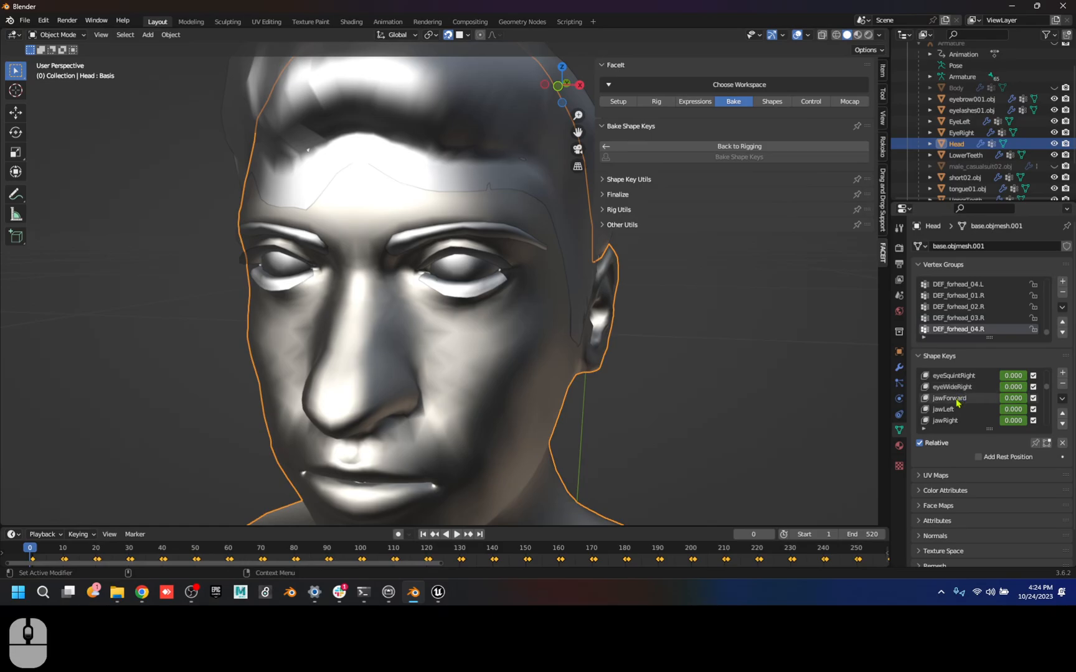
click(984, 398)
mouse_move(1013, 398)
mouse_down()
mouse_move(1030, 398)
mouse_move(1010, 398)
mouse_up()
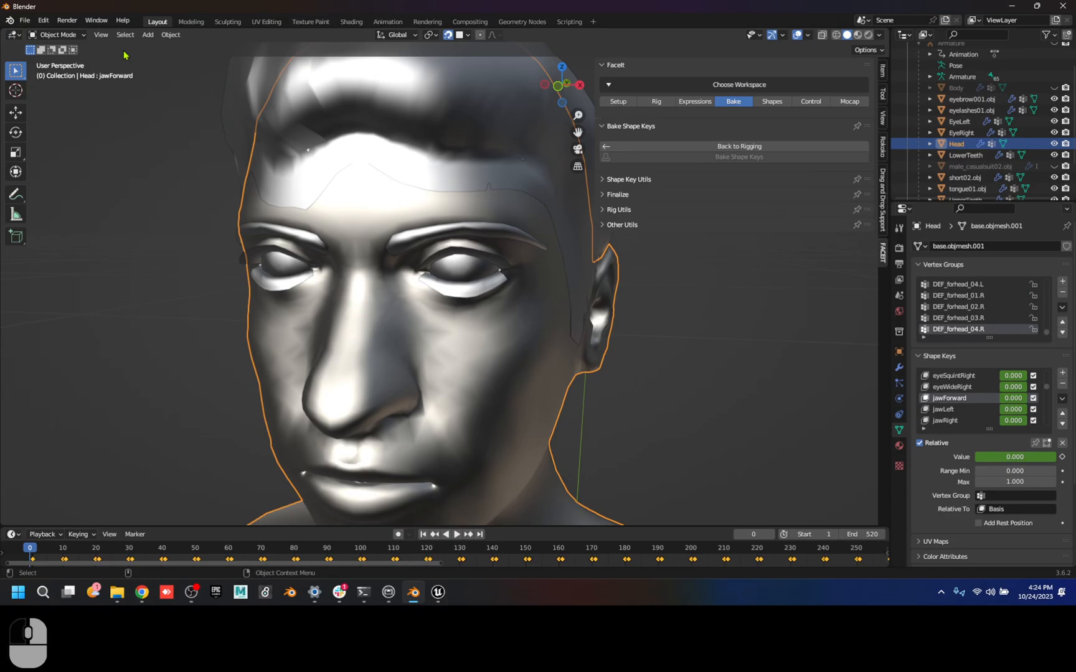
- Start another FBX export of the character and turn on Bake Animation
click(25, 20)
mouse_move(53, 183)
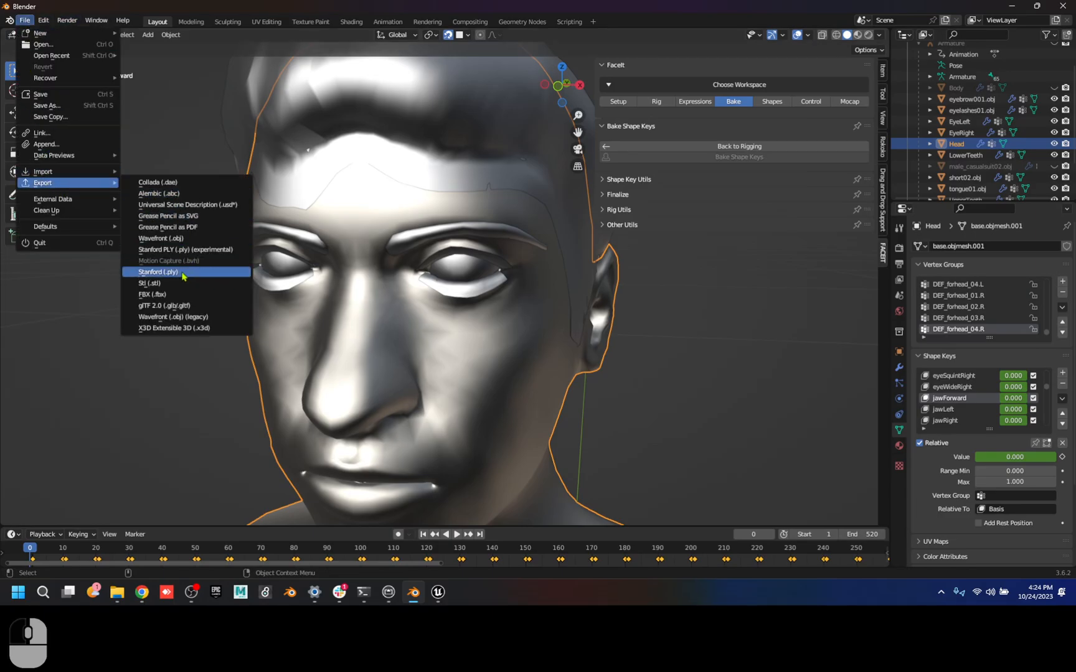
click(182, 294)
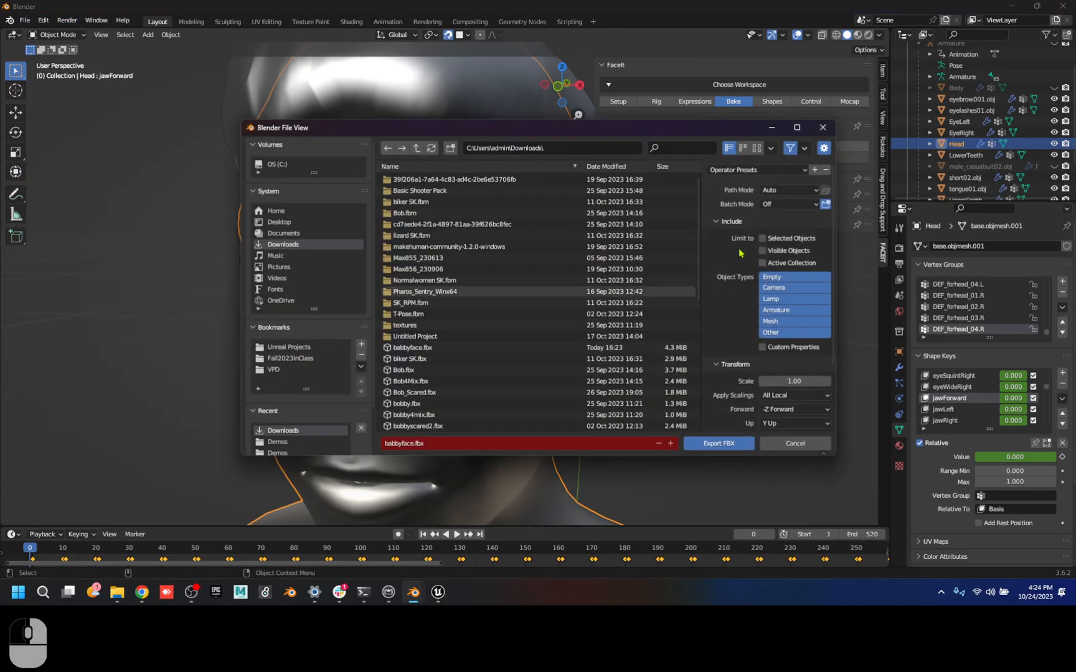
scroll(803, 383, down, 3)
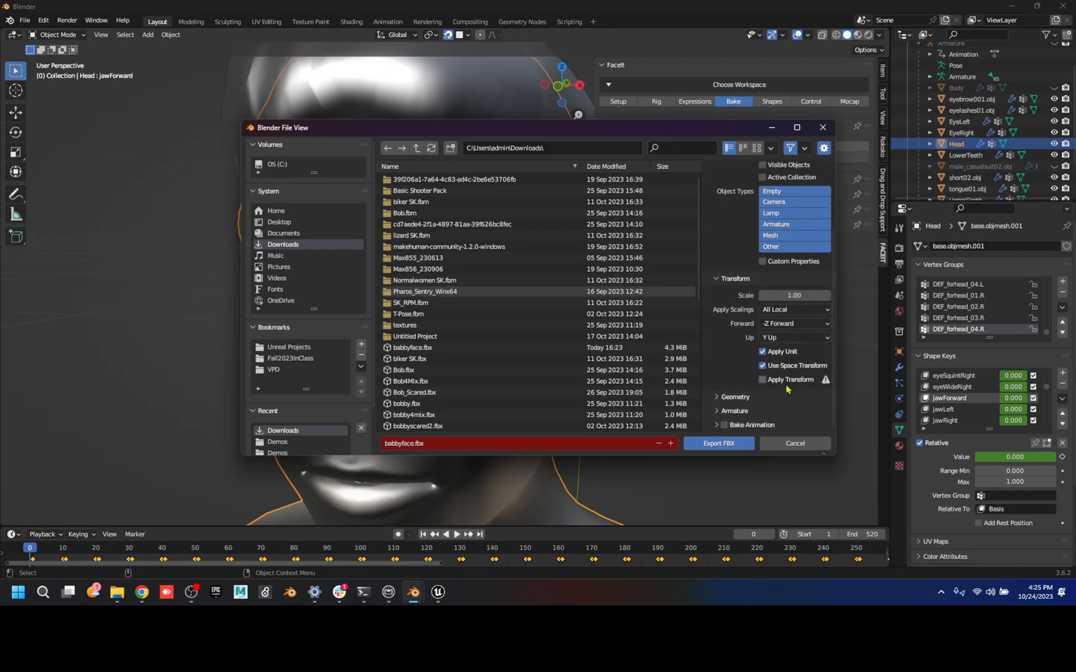
click(725, 426)
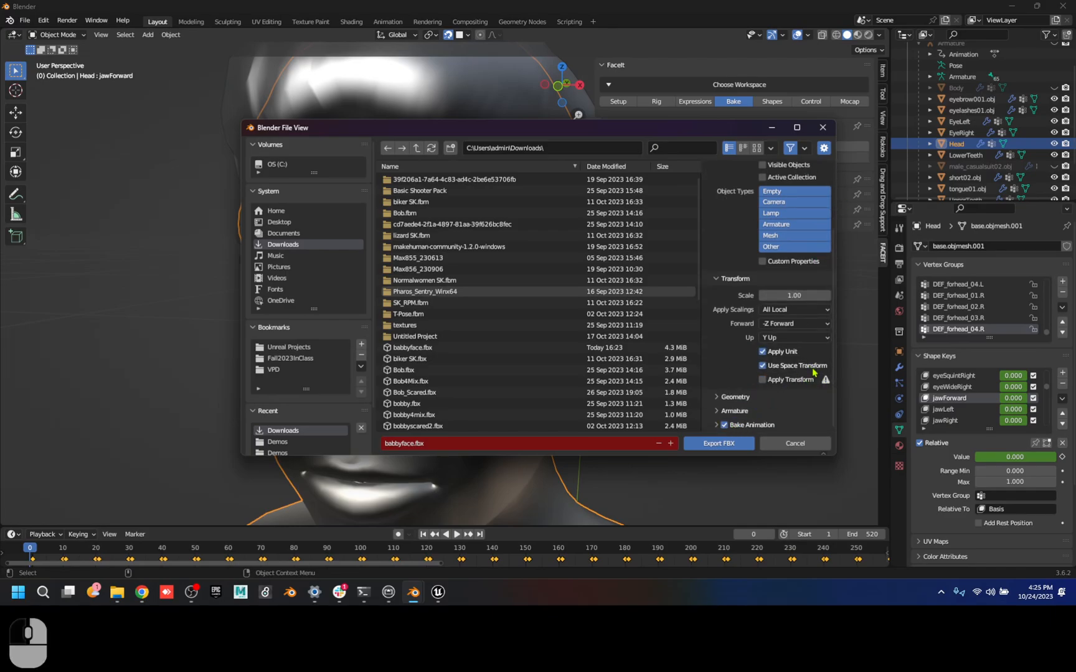
- Widen the export options and set the geometry smoothing to Face
click(717, 411)
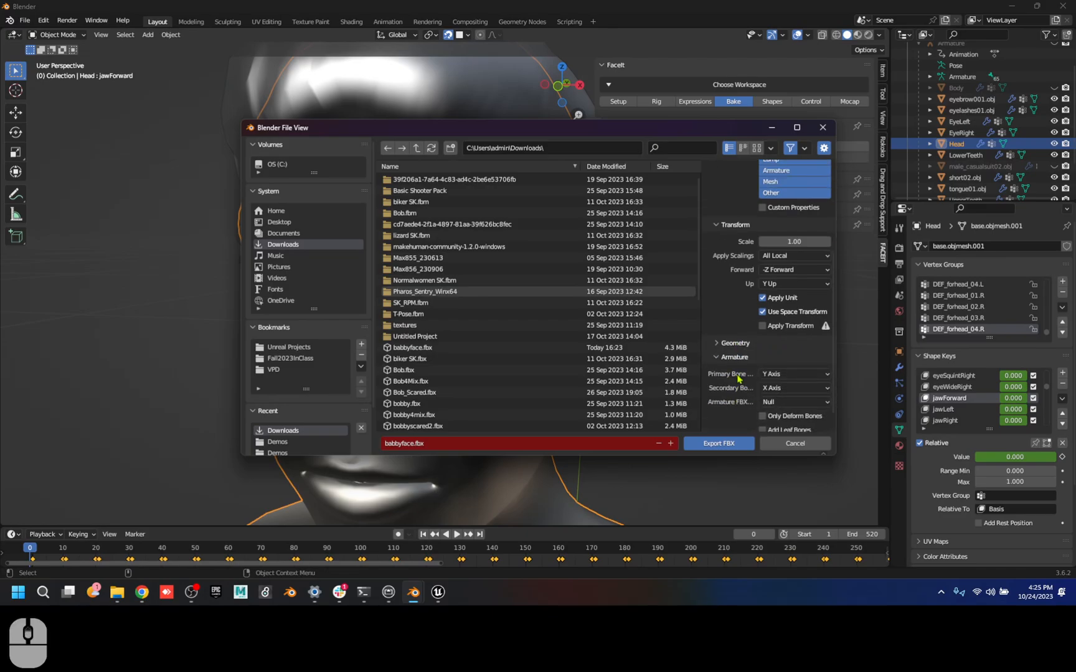
click(716, 321)
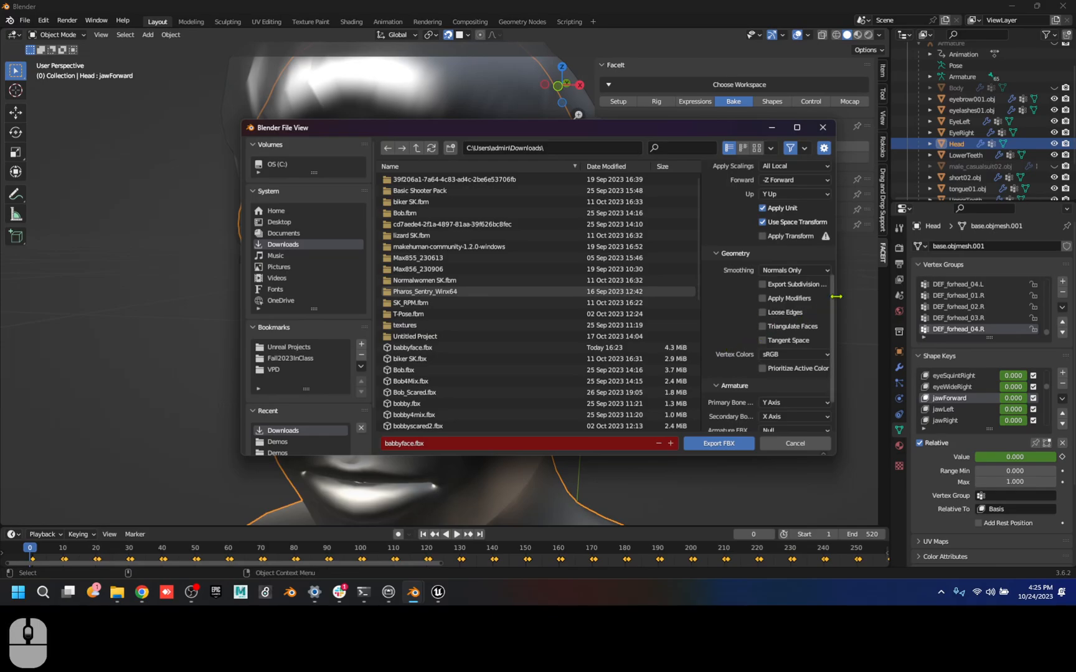
drag(837, 297, 873, 297)
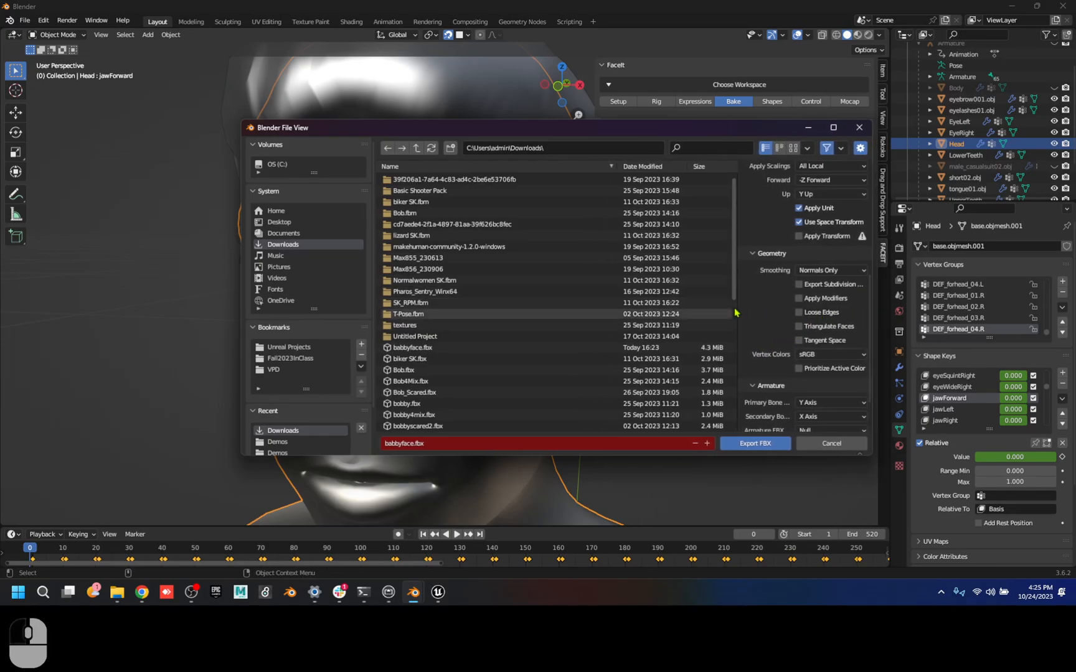
drag(733, 307, 677, 308)
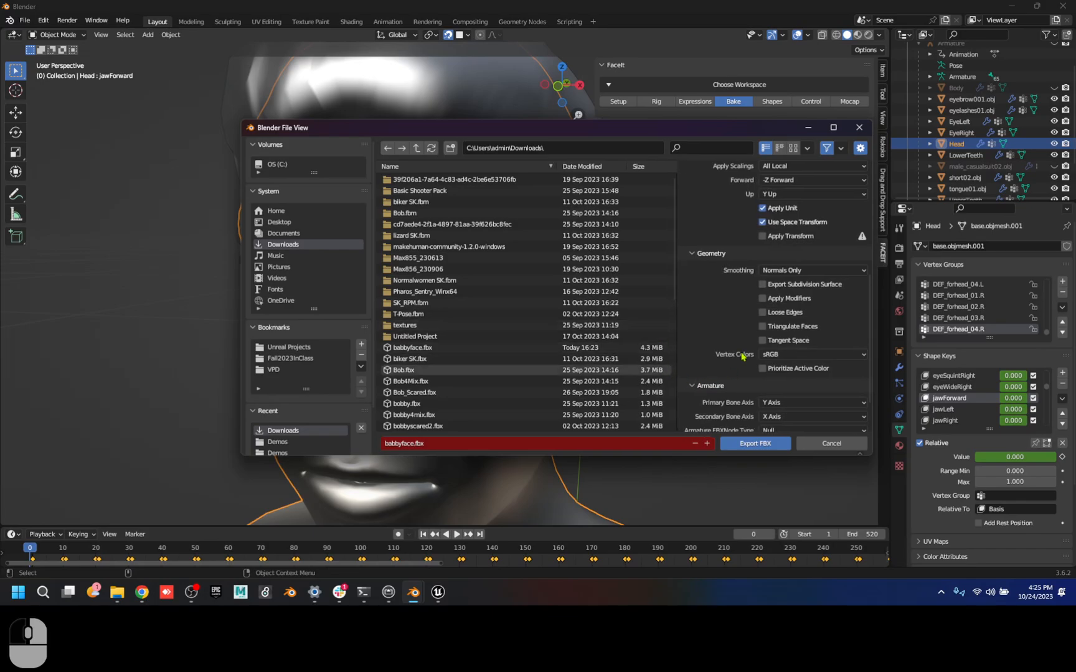
click(791, 272)
click(782, 305)
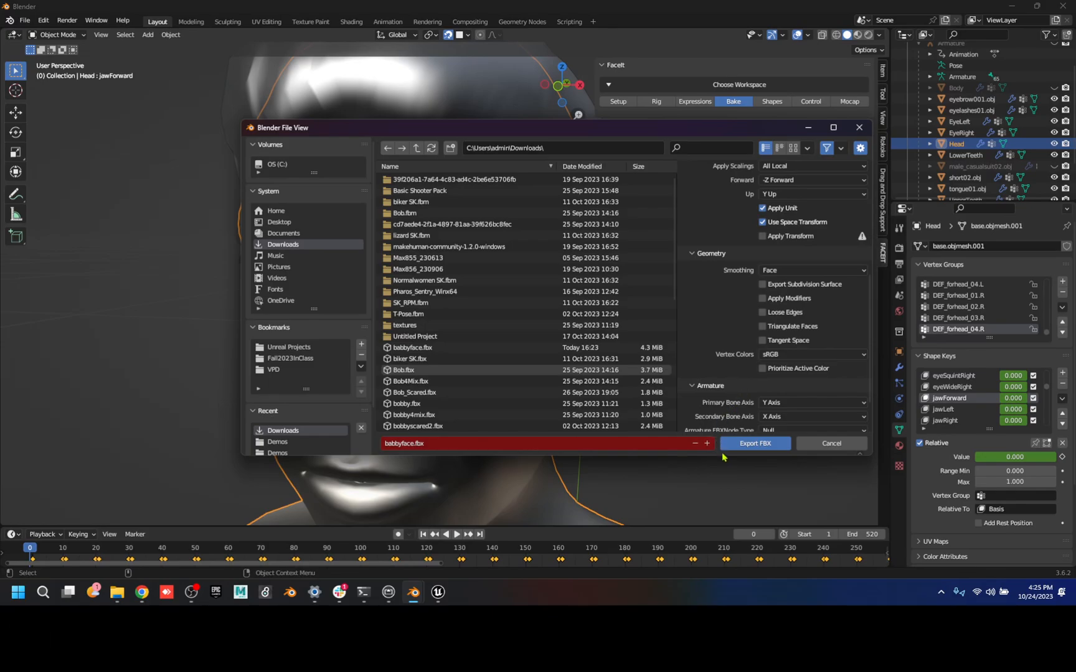
- Name the export file babbyface2.fbx and export it to the Downloads folder
click(403, 443)
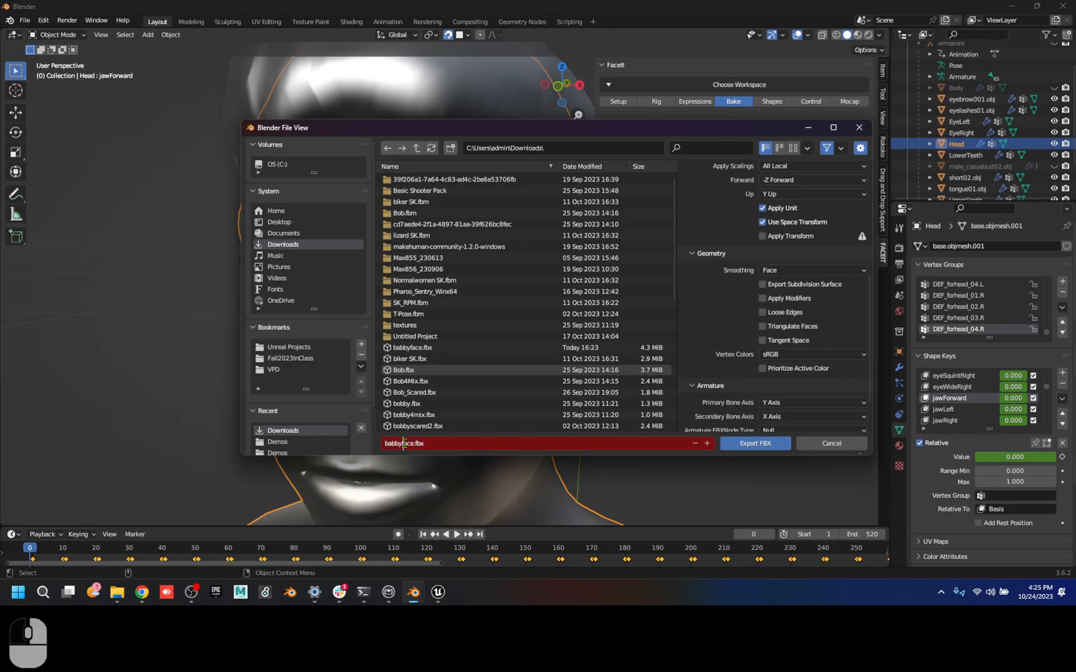
key(Left)
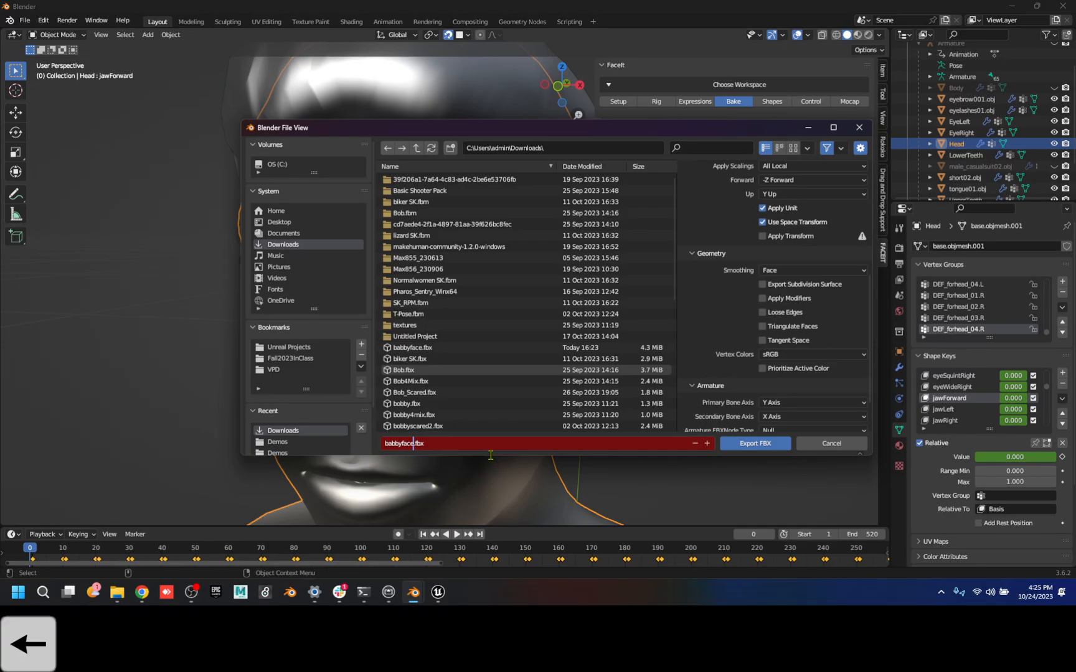
text(2)
click(752, 443)
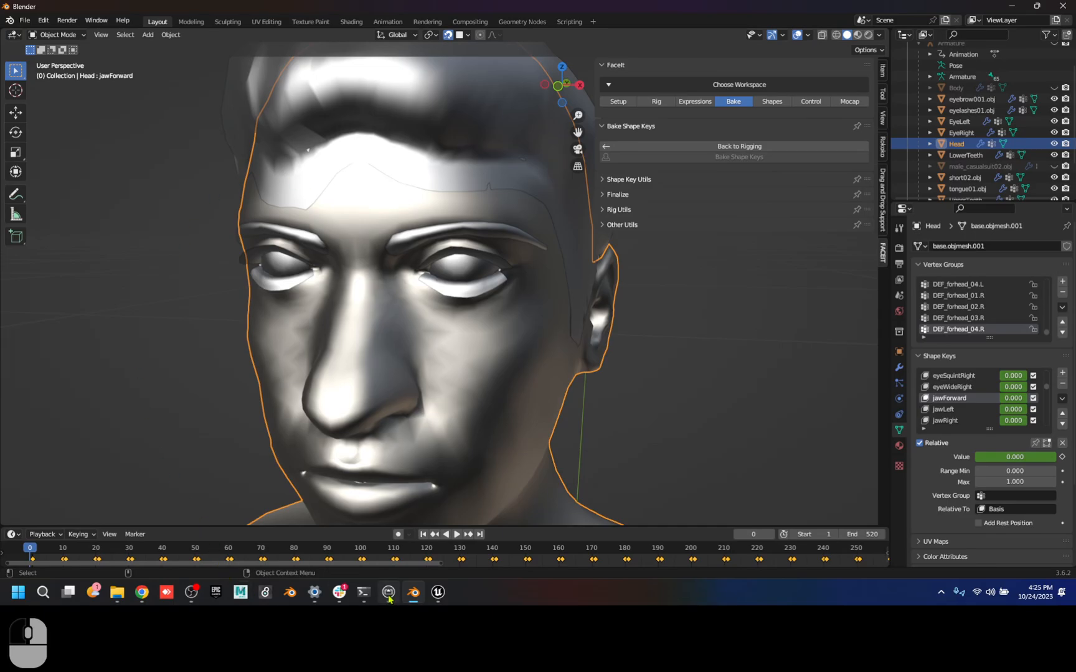
- Switch to Unreal and reimport the bobby skeletal mesh with babbyface2.fbx as its new source file
click(438, 592)
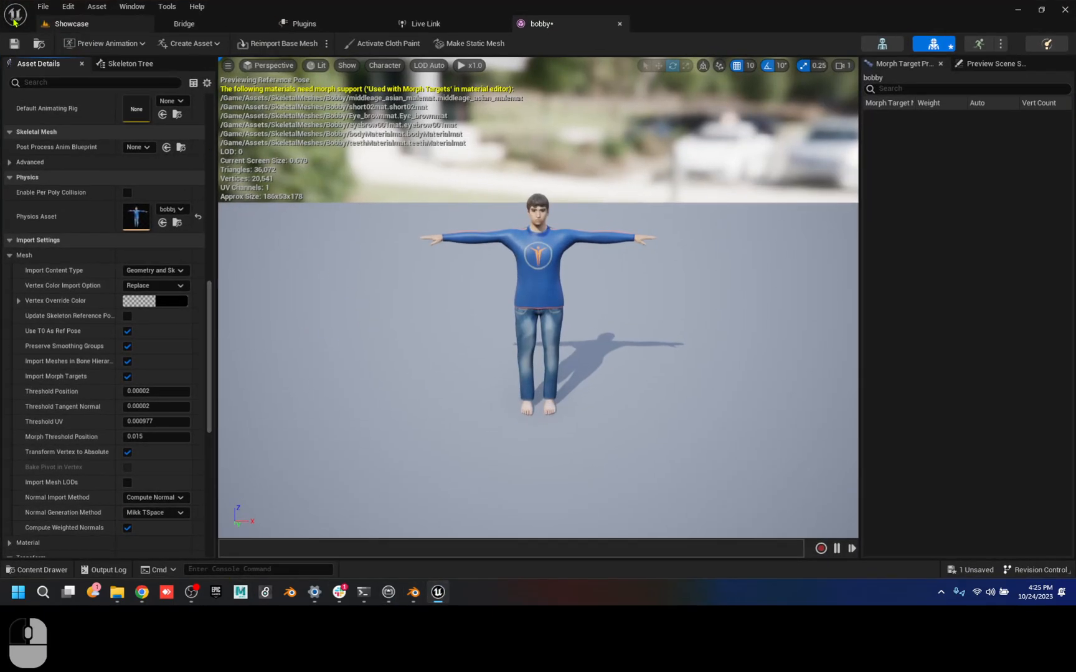
click(56, 24)
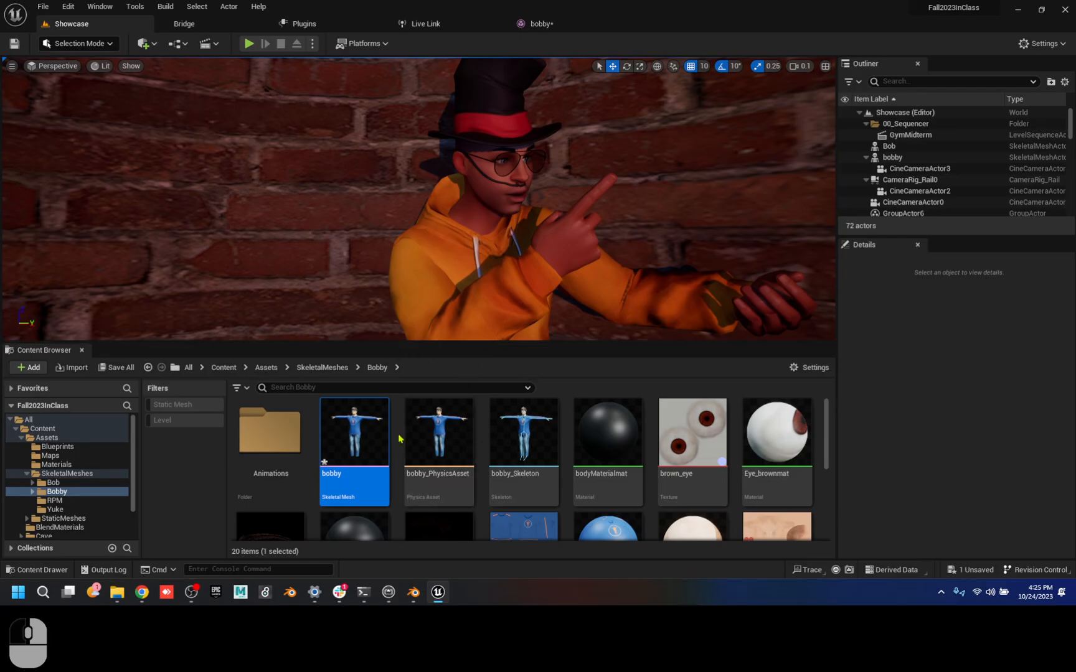
right_click(358, 432)
mouse_move(479, 256)
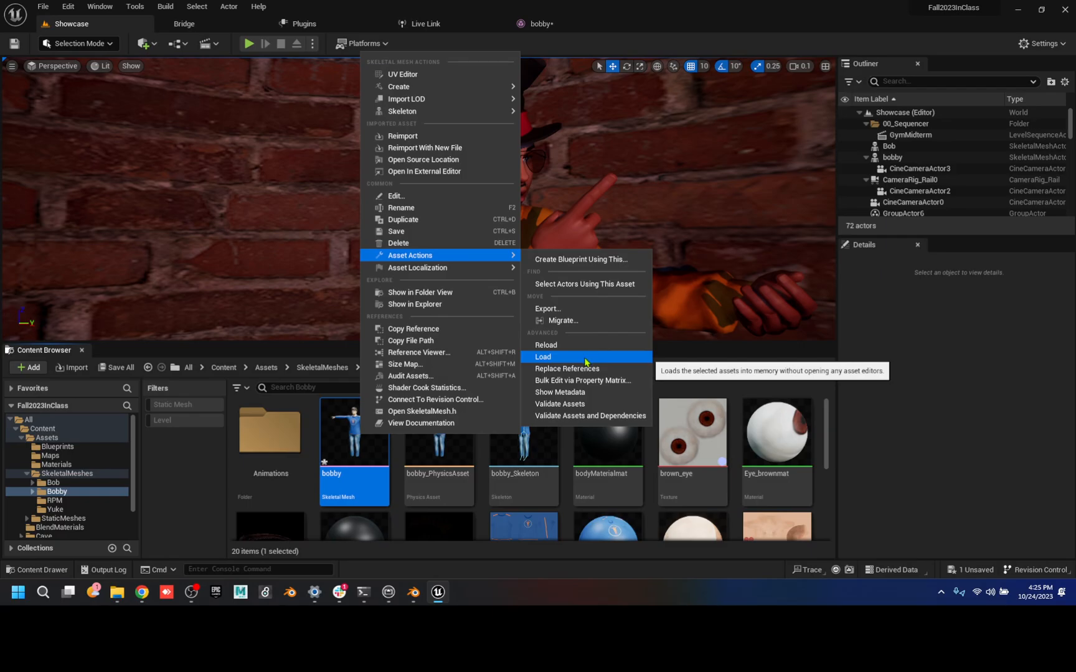
click(455, 149)
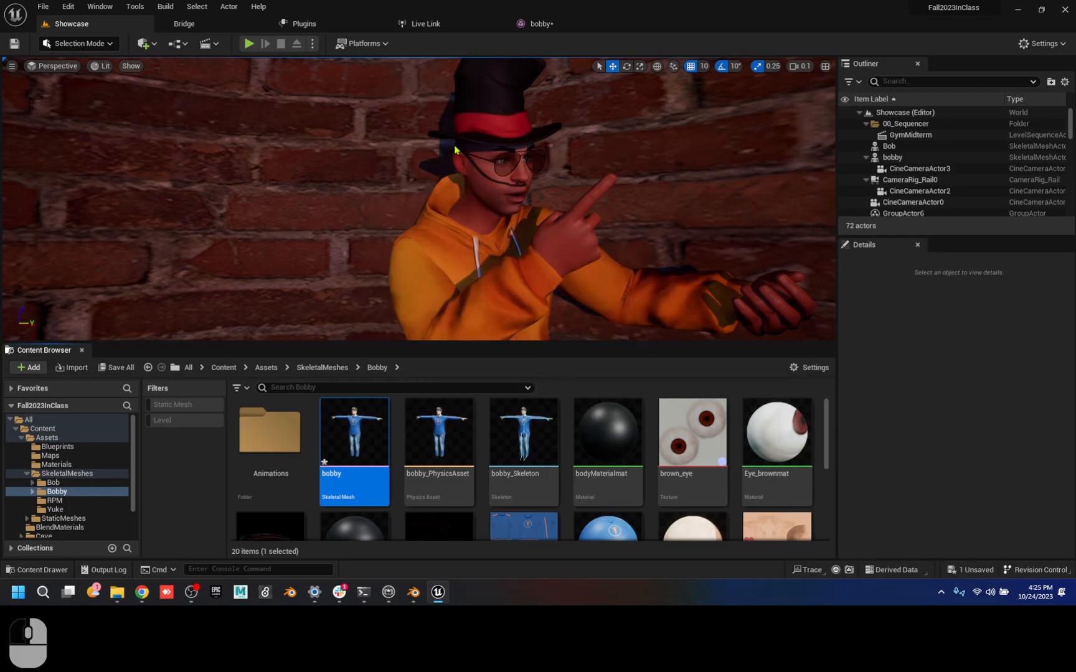
click(167, 107)
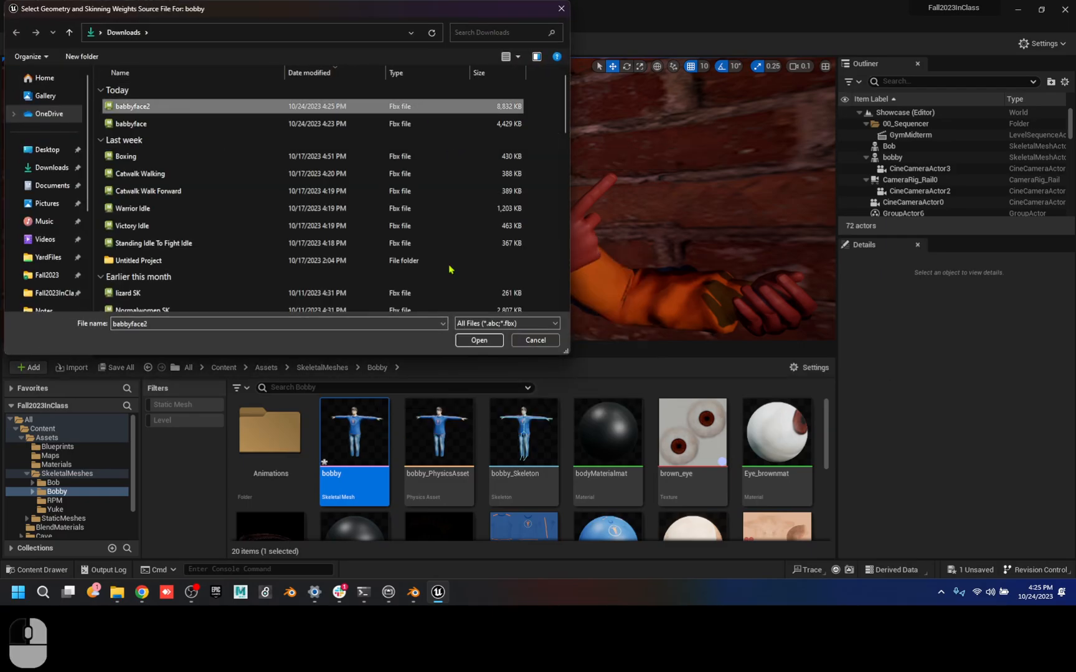
click(479, 341)
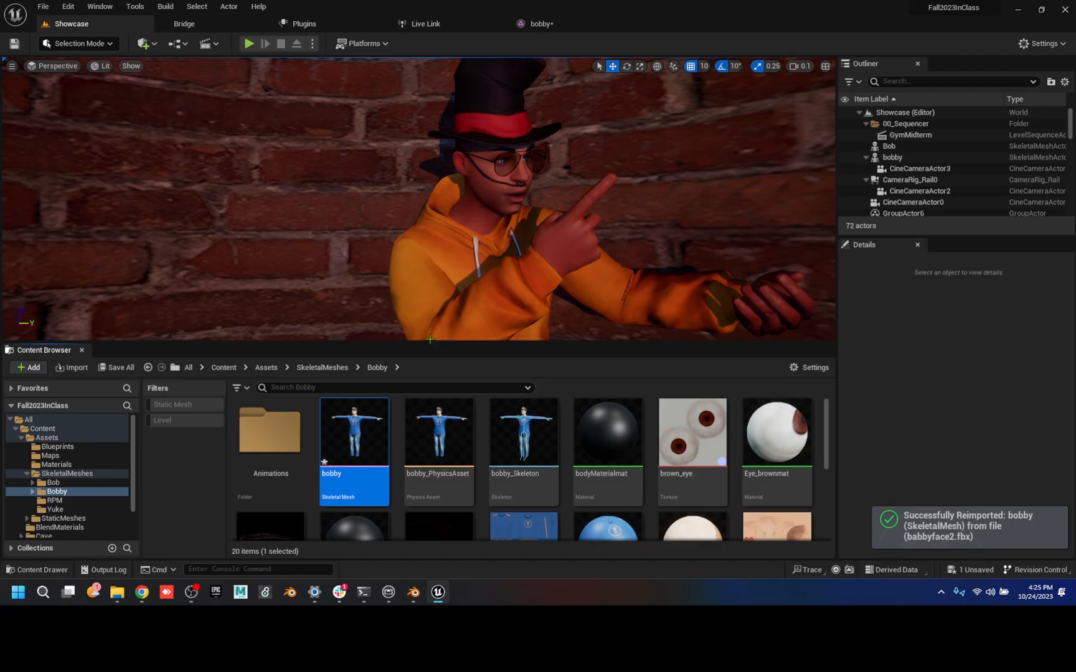
- Open the bobby skeletal mesh and check its morph target preview list and preview scene settings
double_click(363, 428)
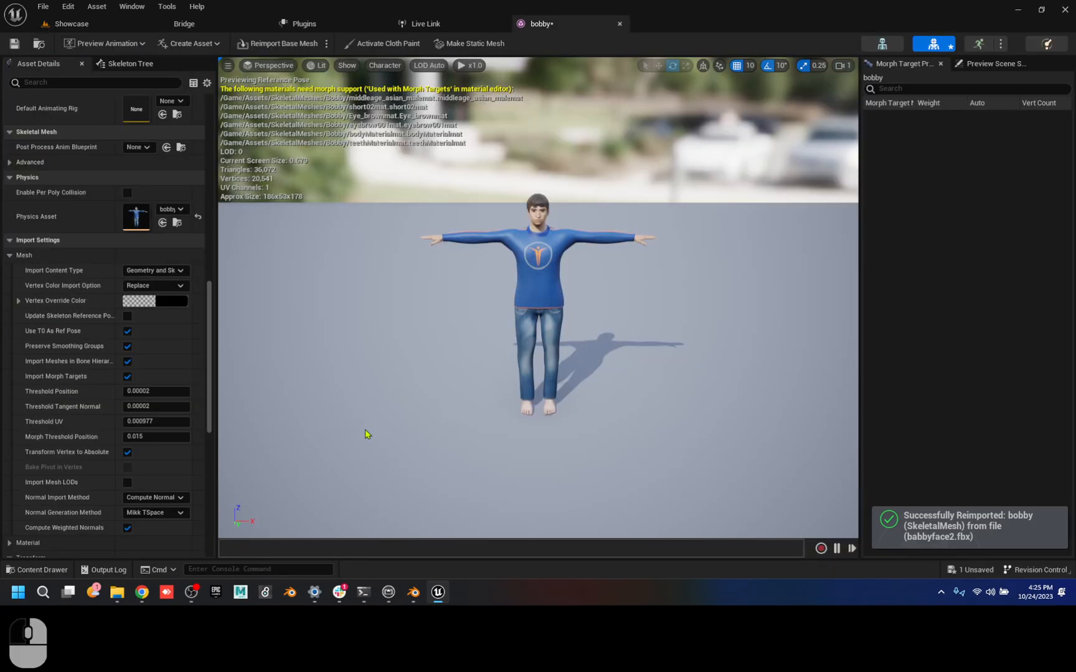
click(991, 63)
click(903, 63)
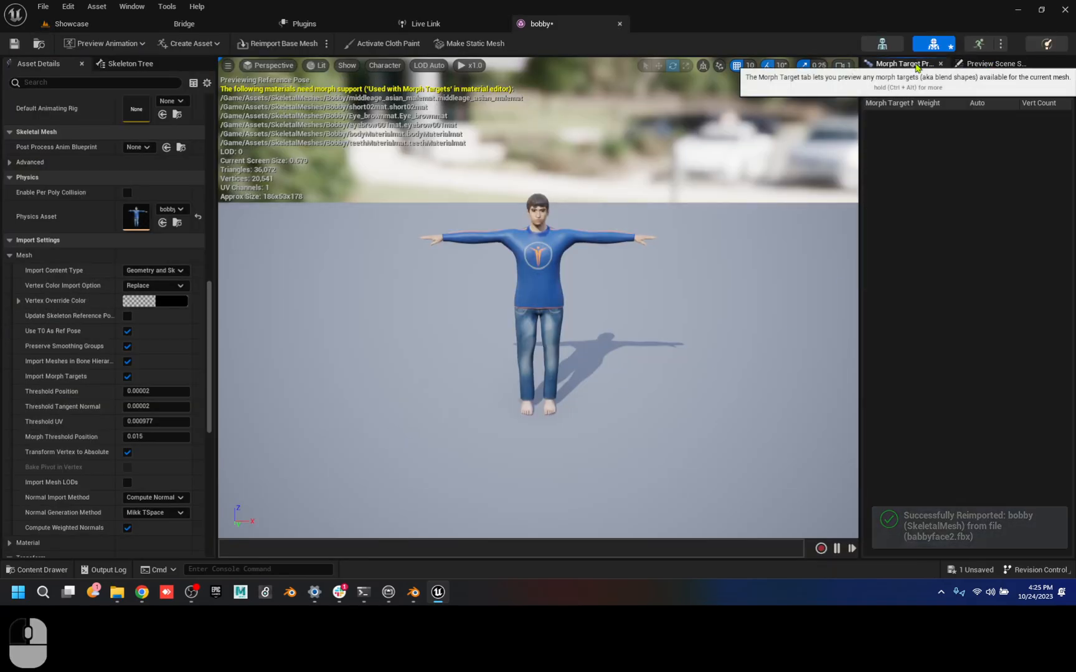
click(990, 64)
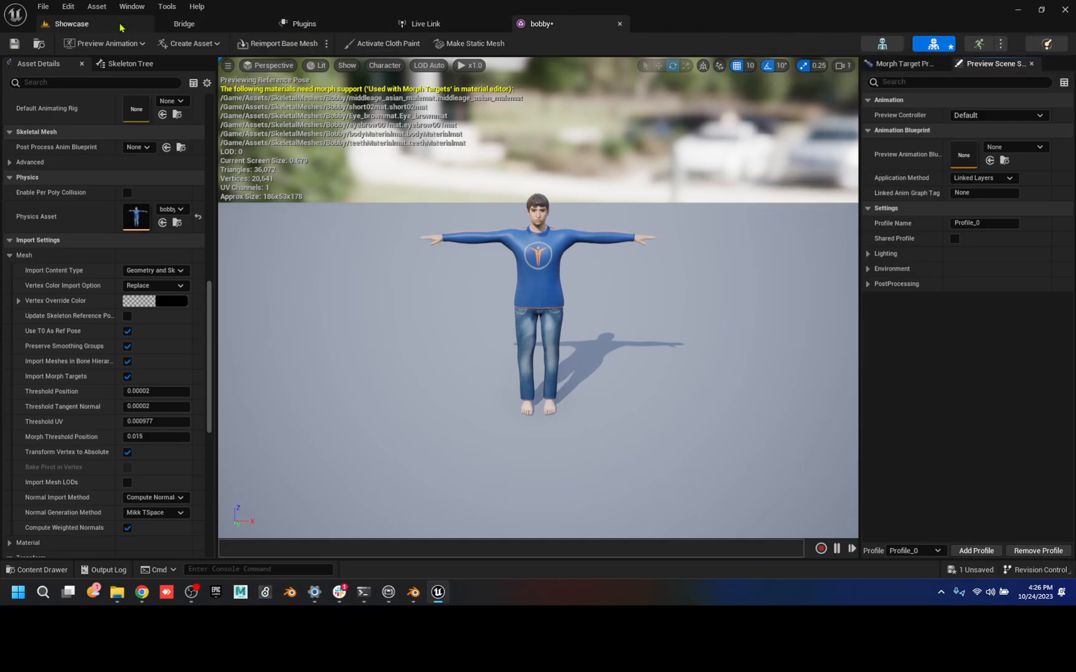
click(912, 64)
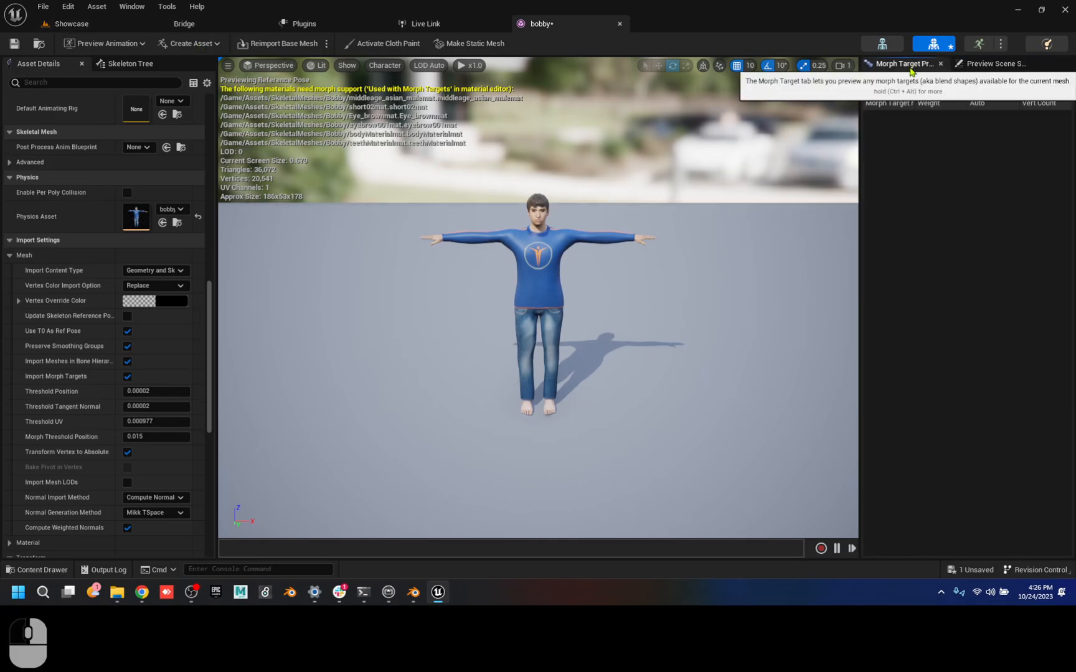
- Return to the Showcase level and examine the bobby character in the gym scene
click(132, 31)
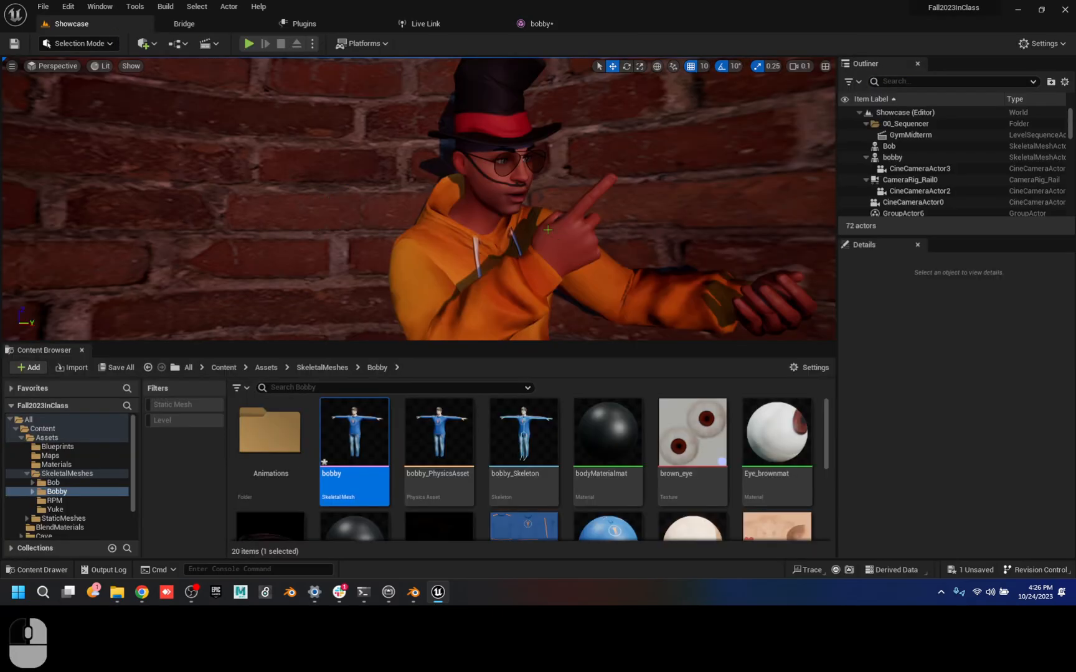
right_drag(548, 230, 570, 242)
key(d)
key(w)
key(s)
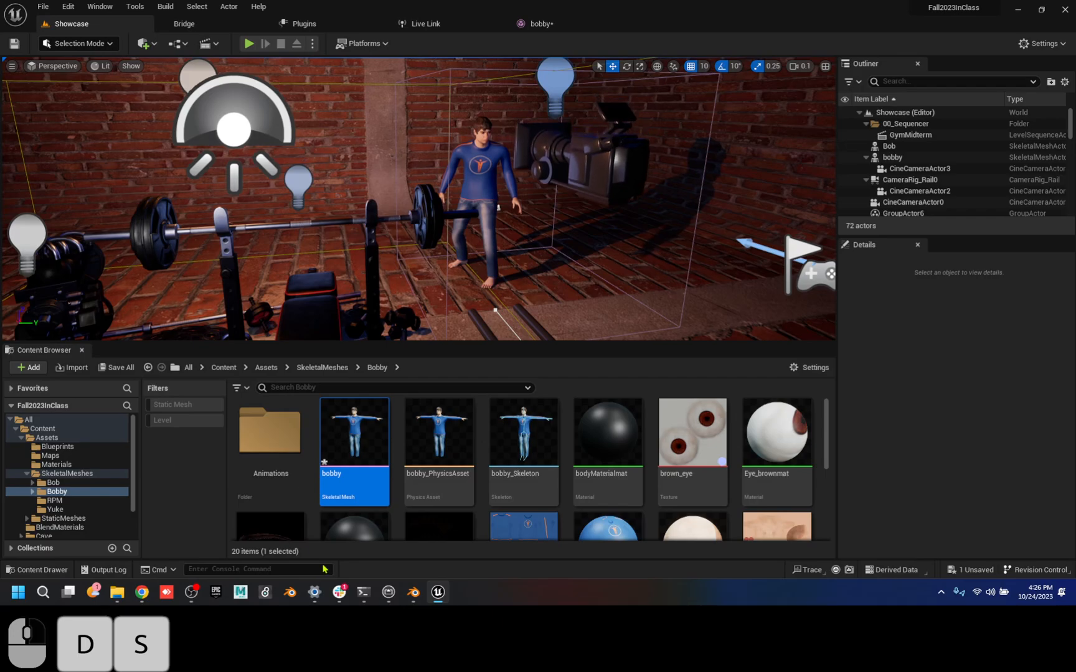
key(d)
right_drag(561, 187, 488, 182)
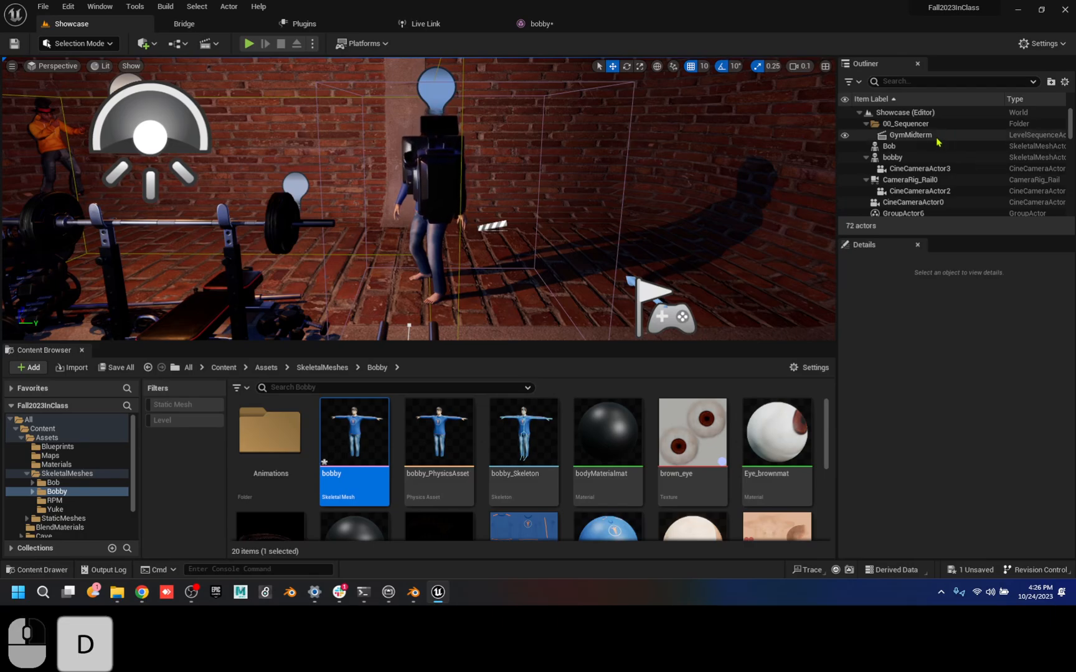
- Open the GymMidterm level sequence and preview the start of its first shot through the camera cuts
click(910, 135)
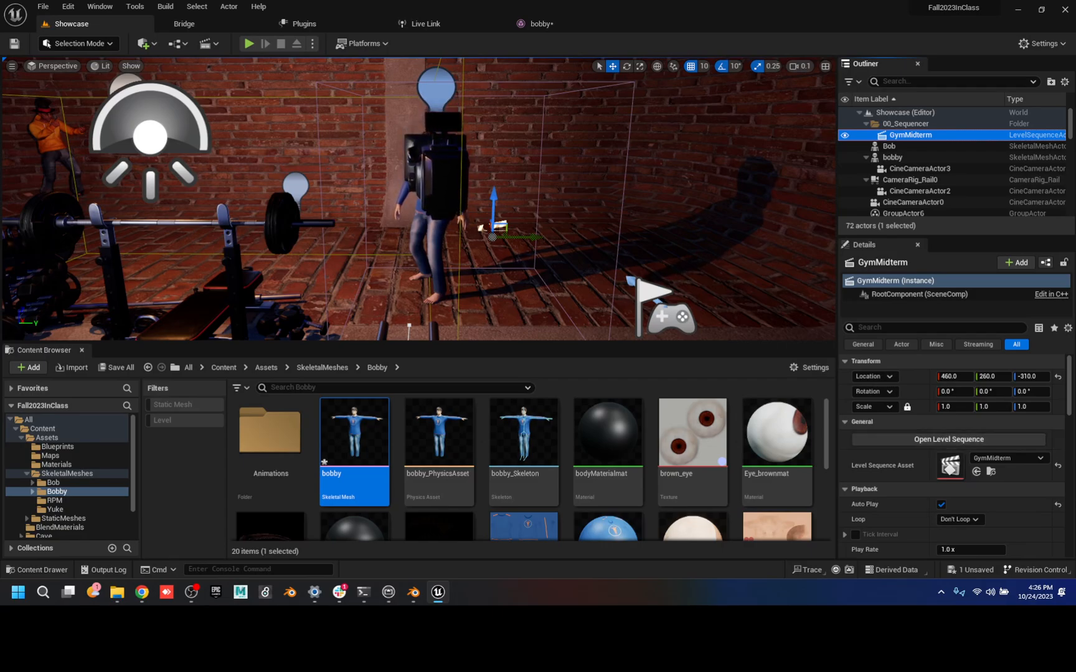
click(117, 592)
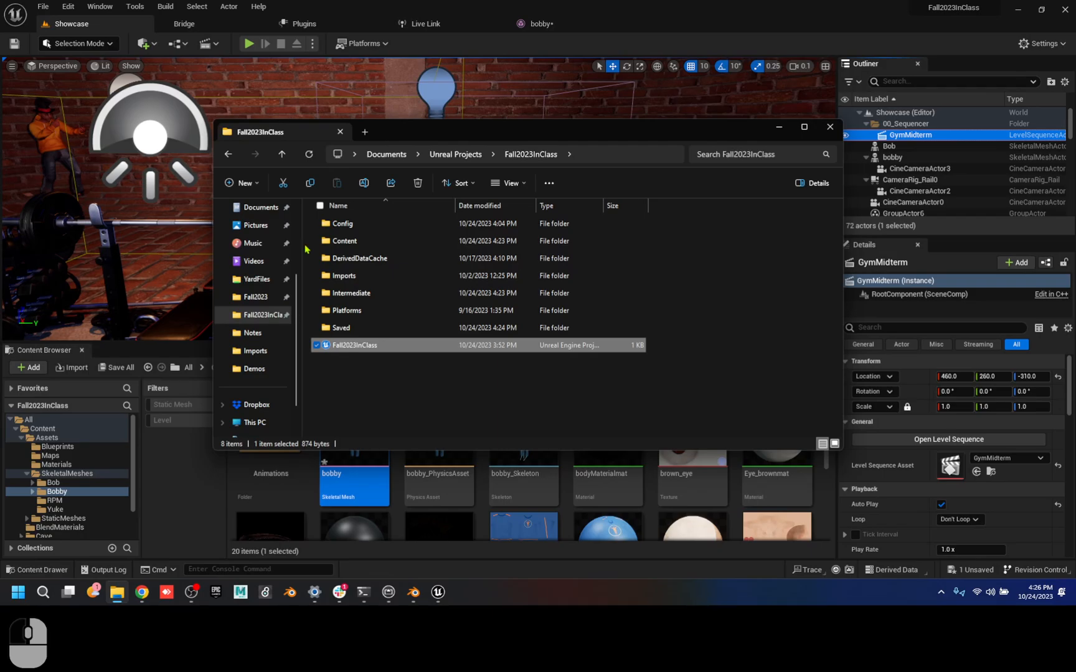
click(779, 127)
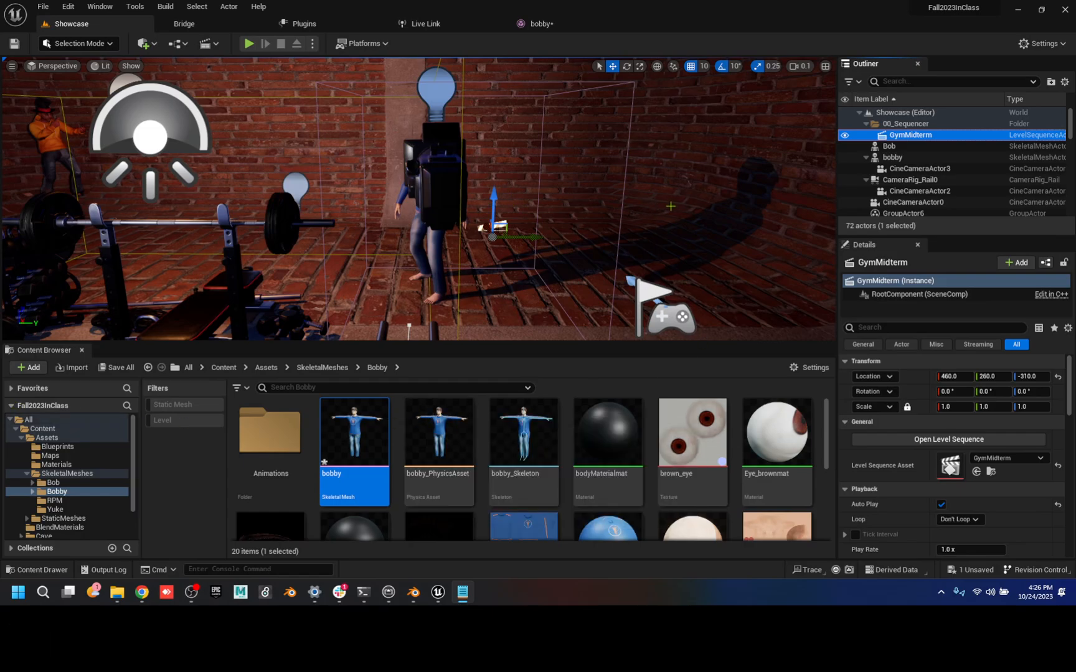
click(949, 439)
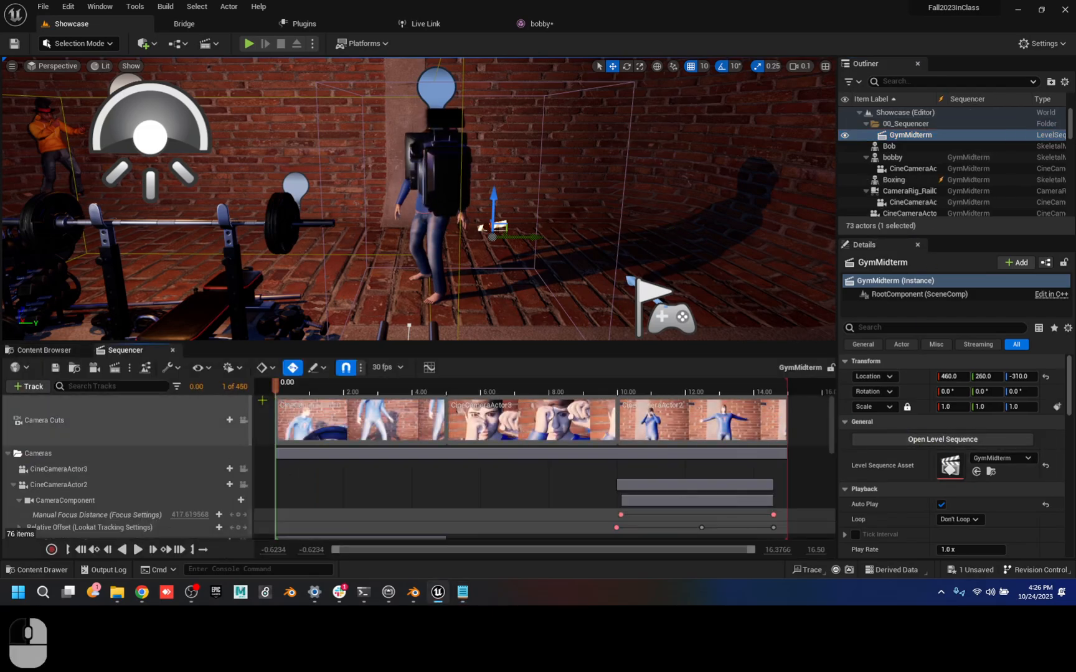
click(244, 421)
drag(285, 387, 338, 369)
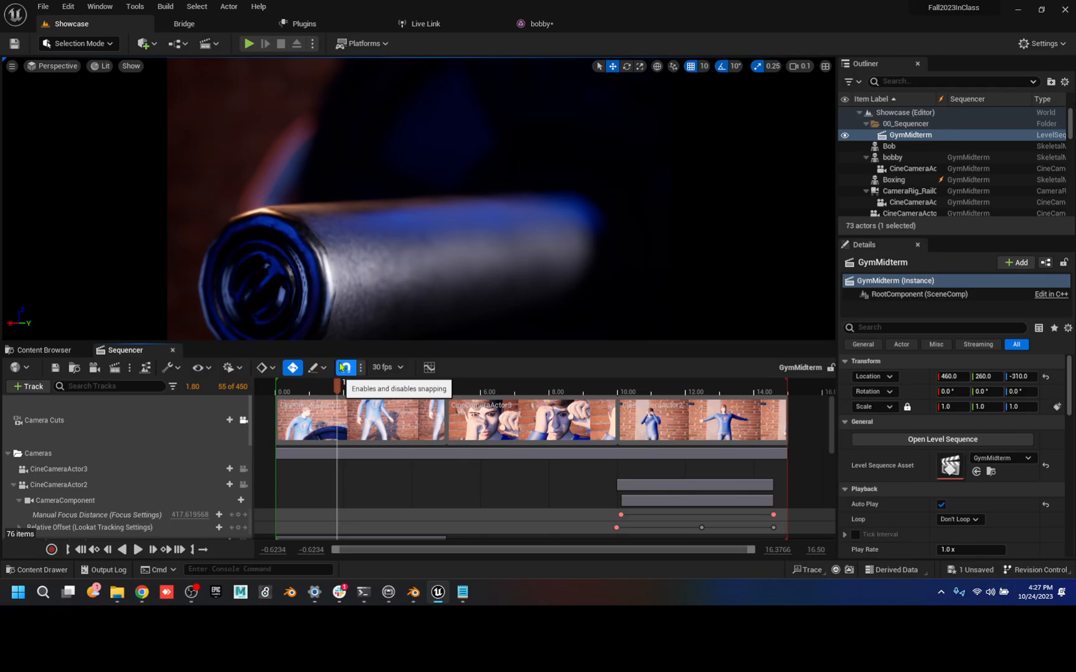
- Open the Demonstration level from the Cave Maps folder, saving the modified bobby asset
click(61, 351)
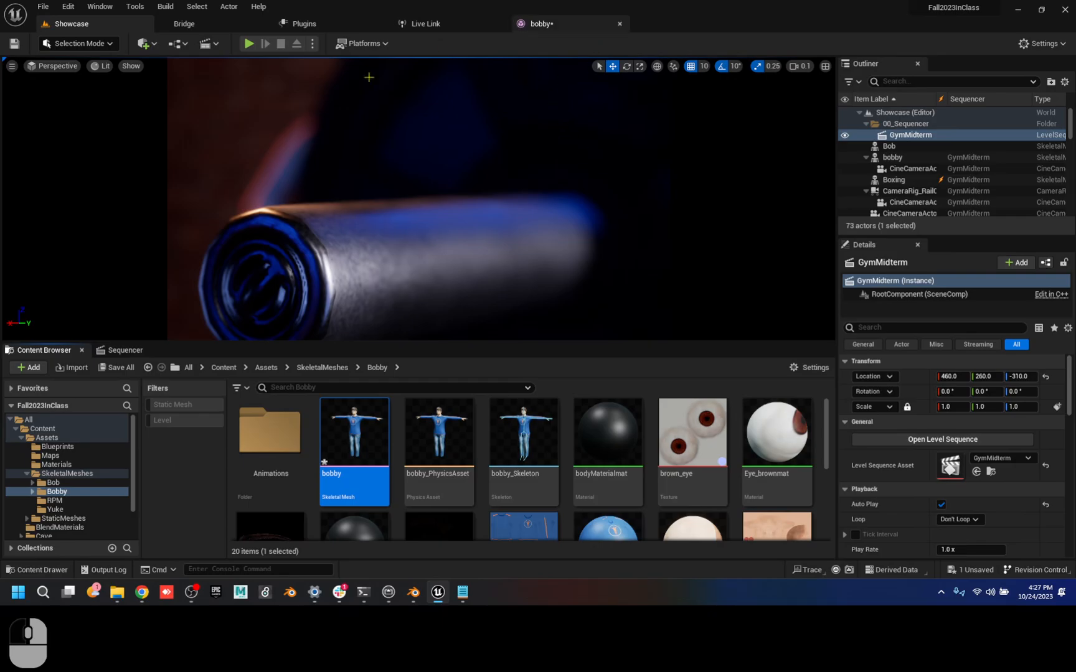
scroll(76, 490, down, 2)
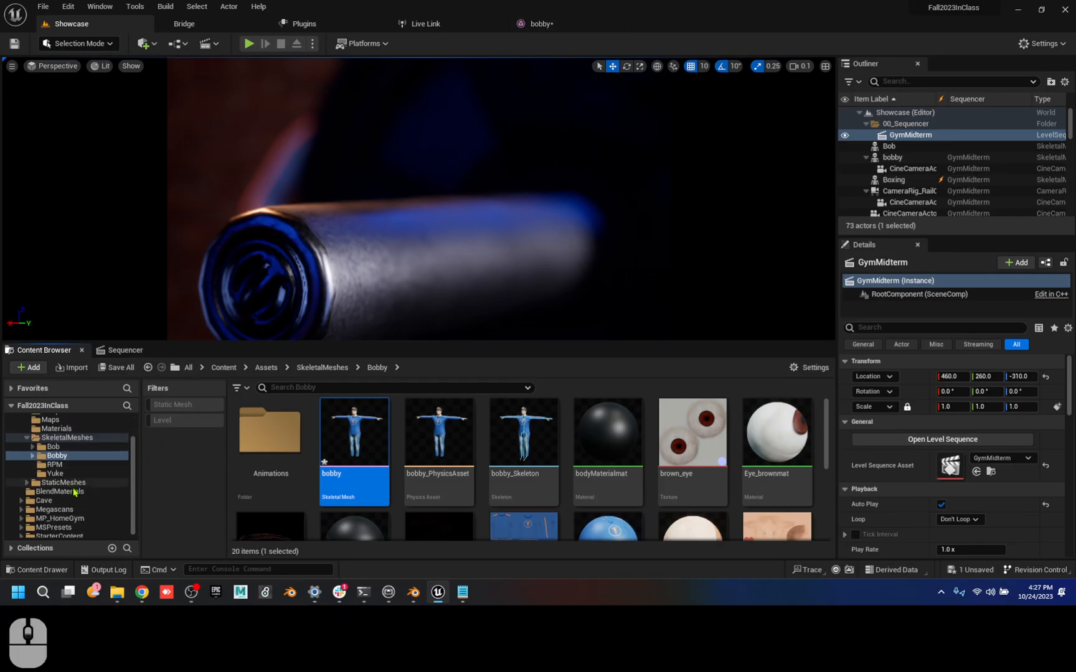
scroll(76, 492, down, 1)
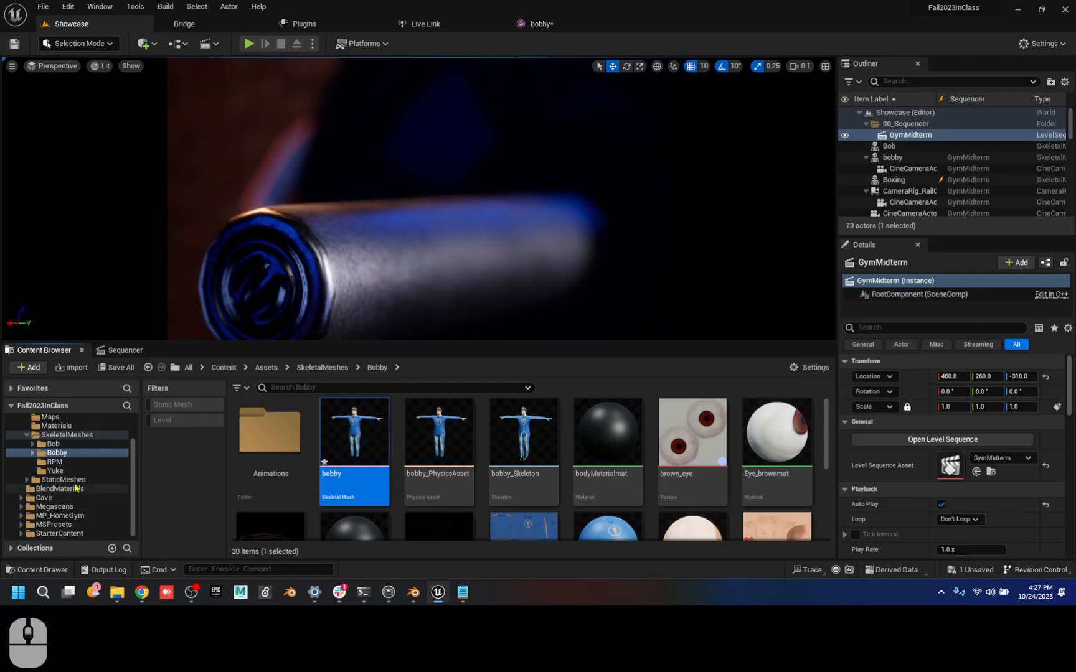
click(67, 501)
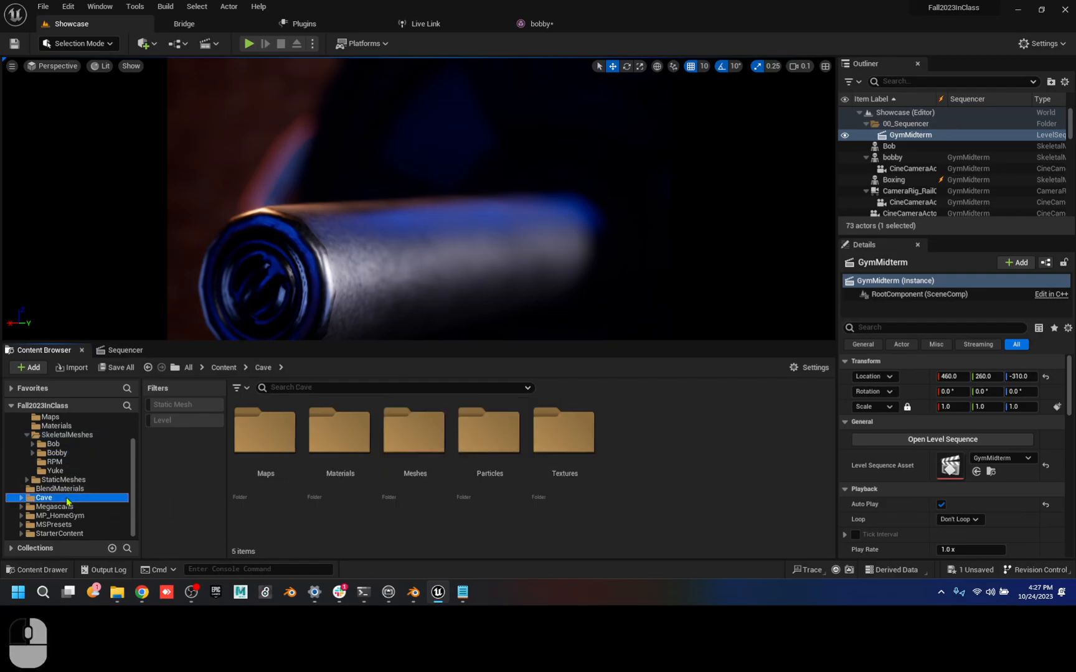
double_click(275, 452)
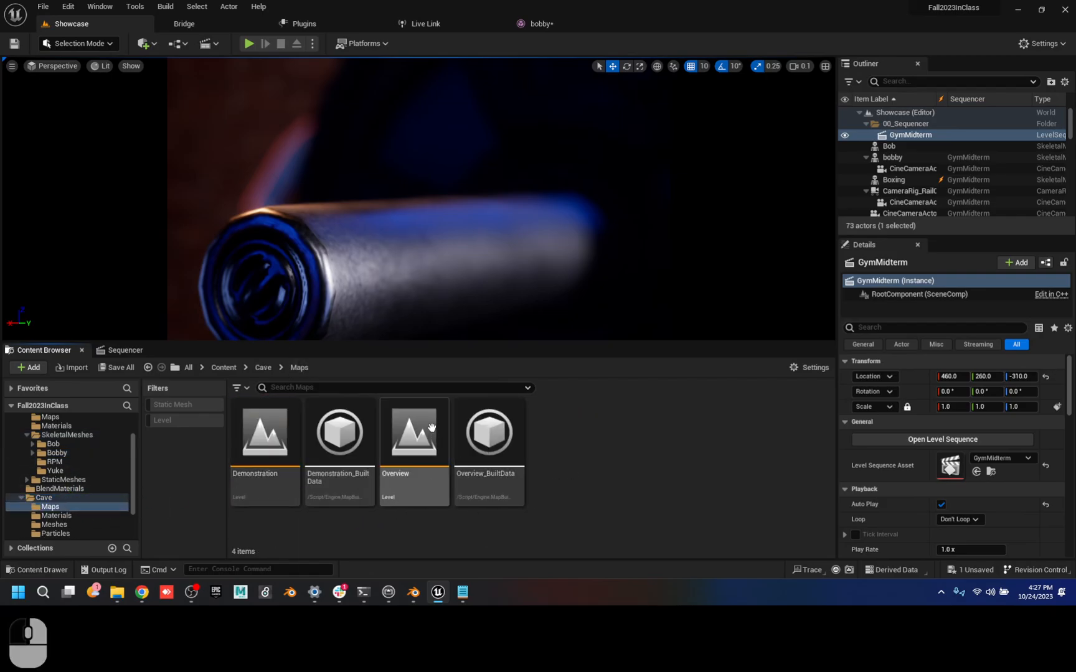
double_click(264, 426)
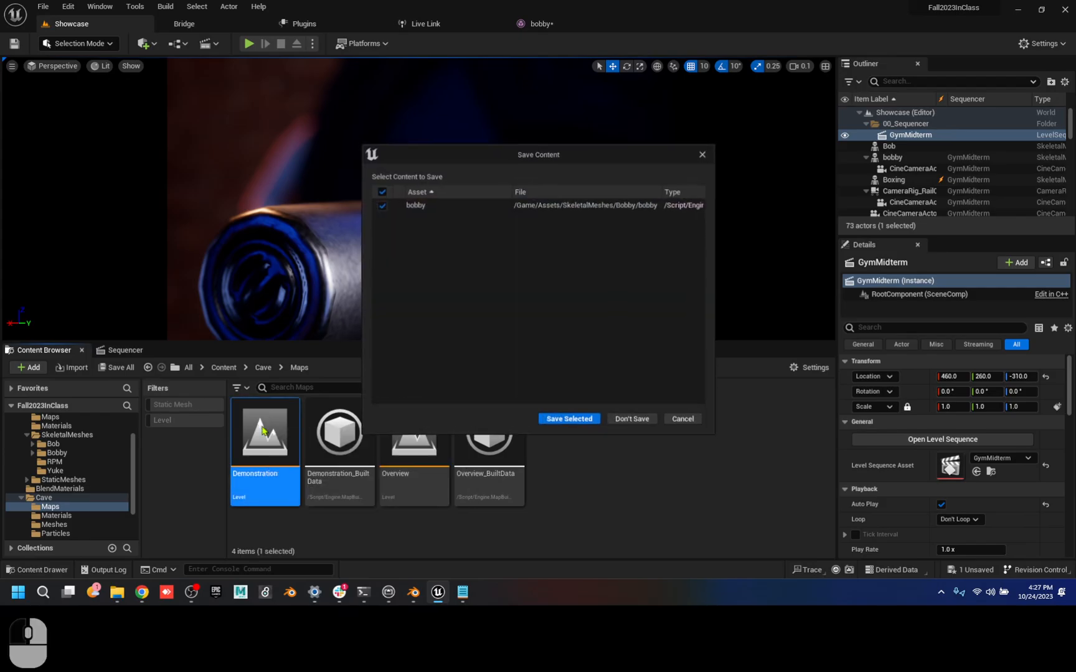
click(583, 425)
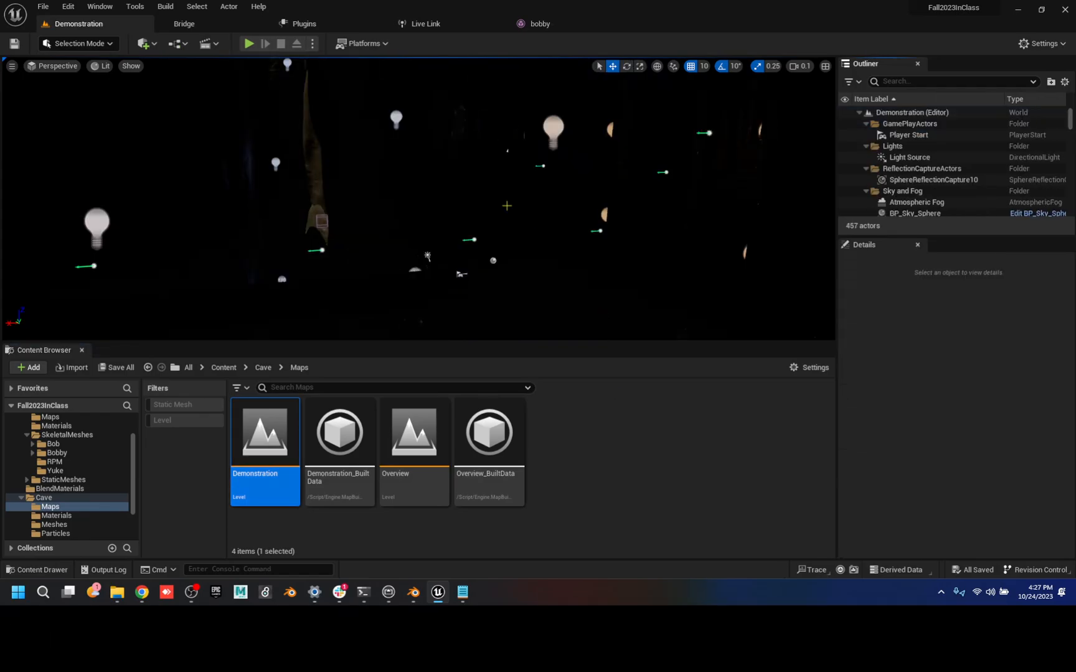
- Turn towards the dark cave and lower the viewport's EV100 exposure to brighten it
key(d)
key(s)
key(w)
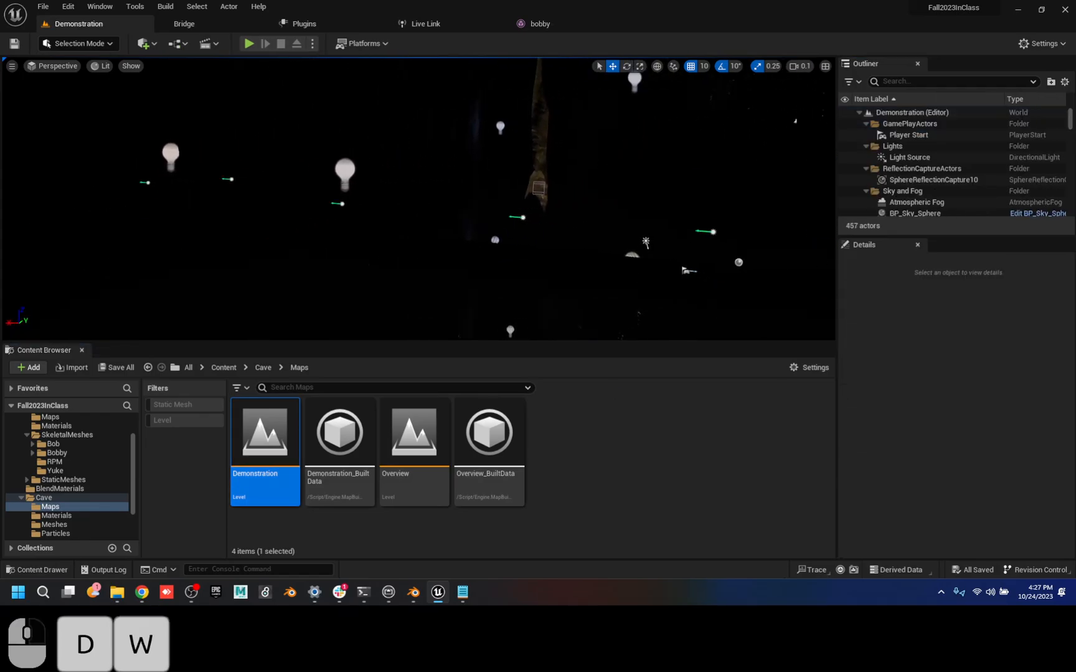
right_drag(536, 205, 550, 205)
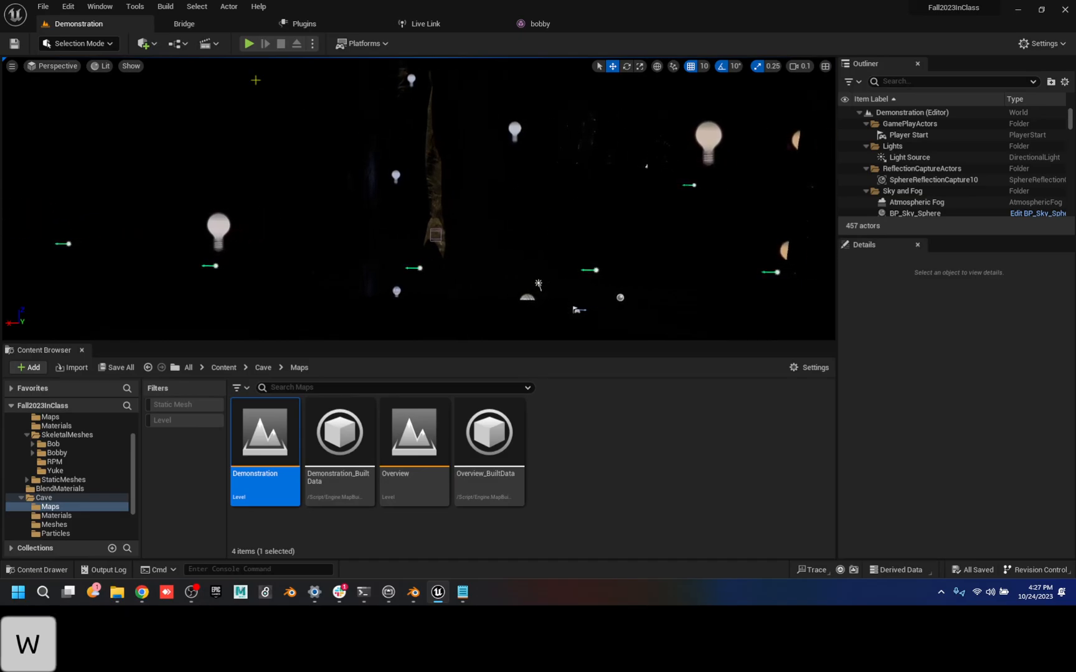
click(70, 67)
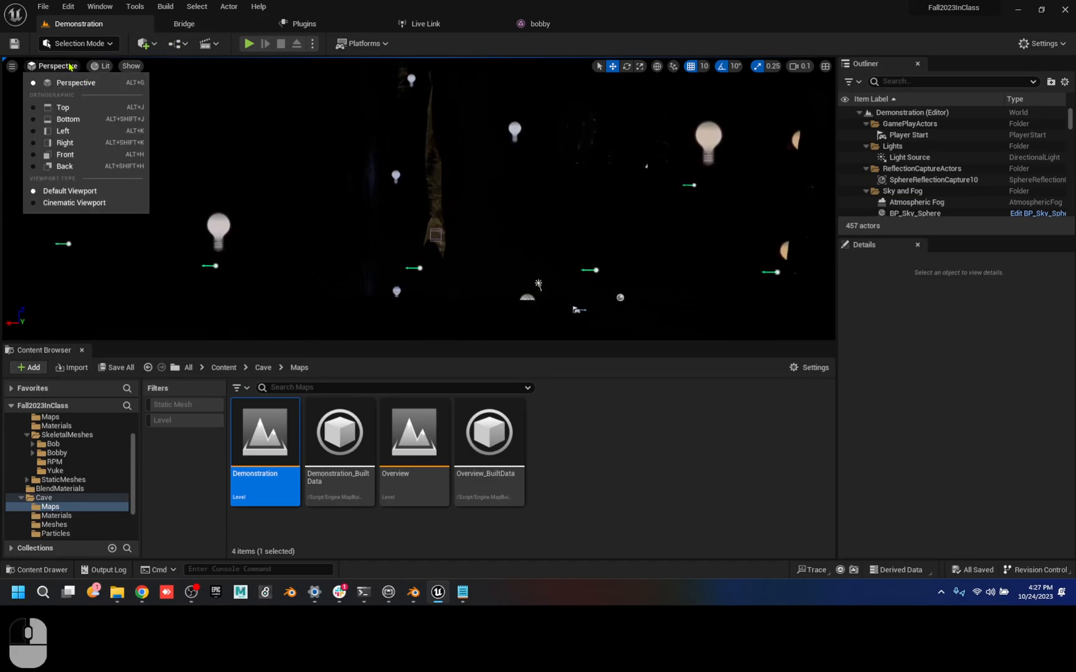
click(103, 66)
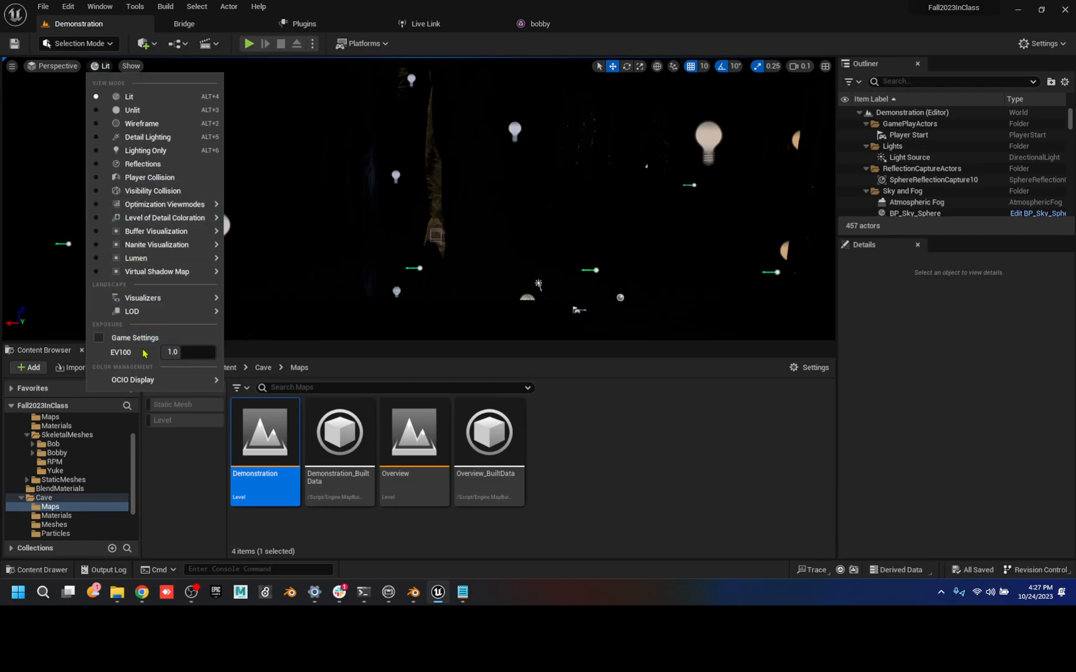
drag(177, 353, 134, 352)
- Examine the cave level up to the carved temple entrance and its stone walkway
key(a)
key(w)
right_drag(418, 212, 543, 264)
scroll(486, 234, up, 1)
scroll(486, 233, up, 3)
key(w)
scroll(545, 231, up, 1)
key(q)
key(e)
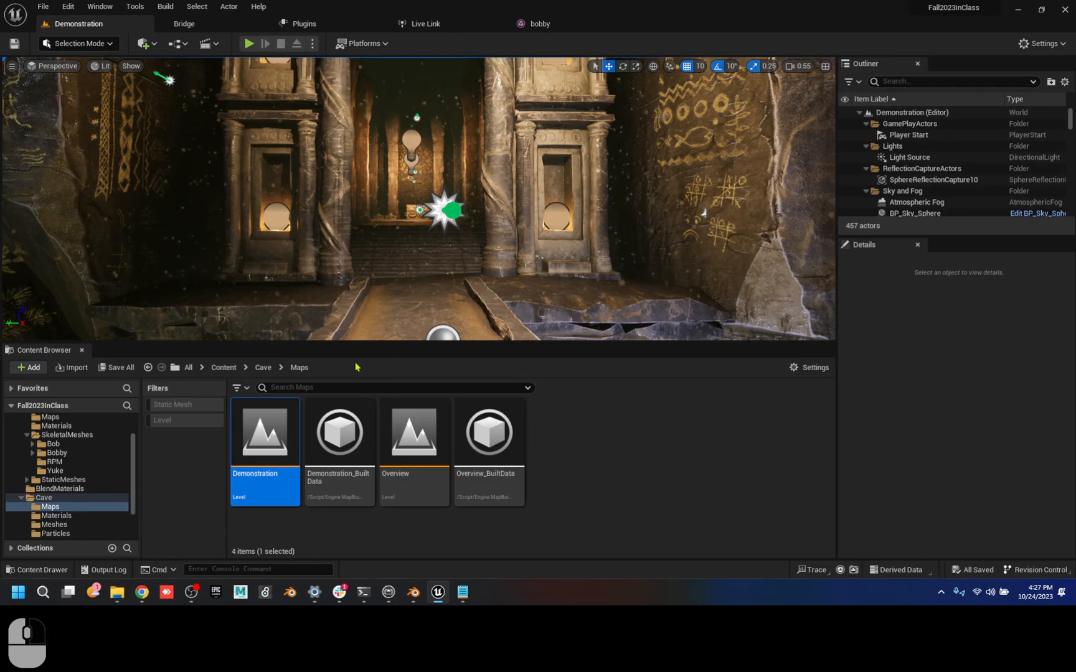
- Place Bobby's Catwalk_Walk_Forward animation on the walkway before the temple and rotate it -90° about the vertical axis
click(56, 453)
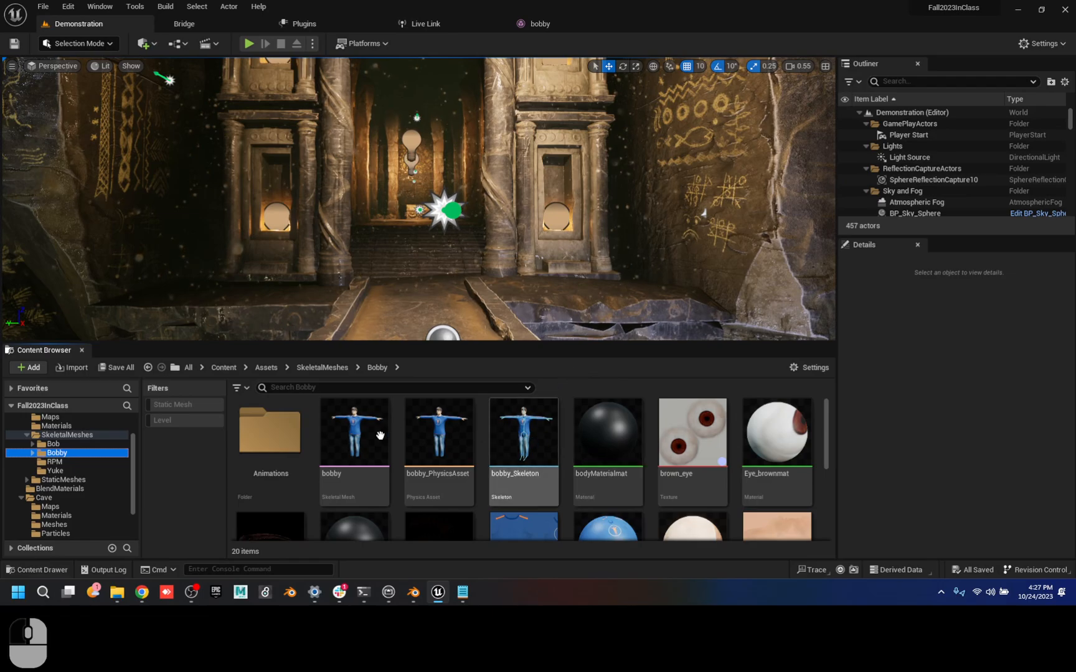
double_click(290, 431)
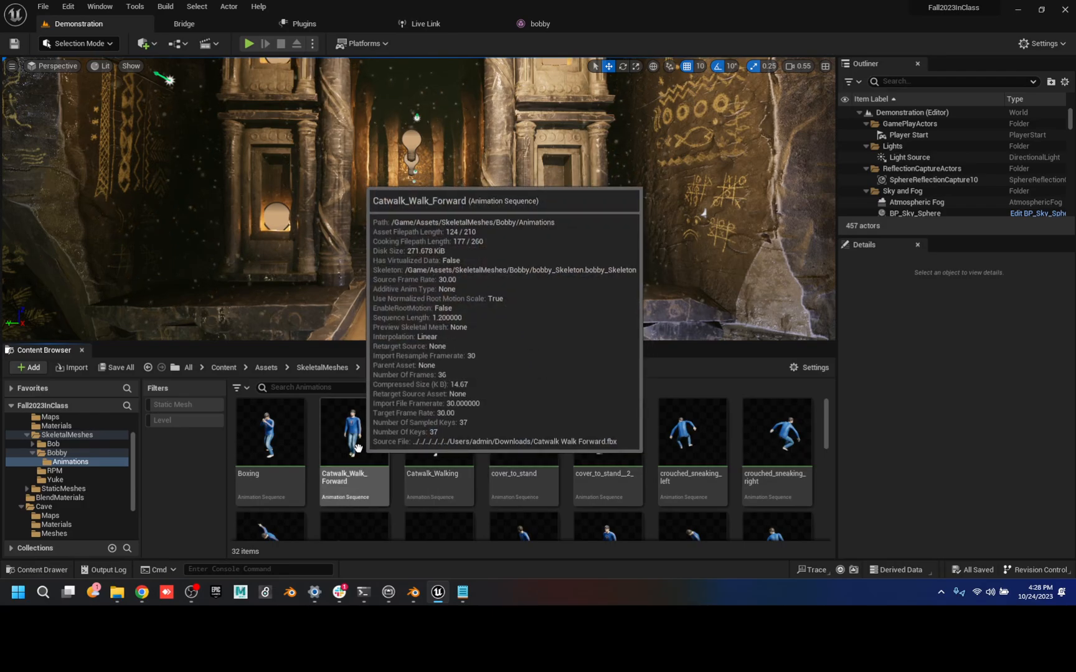
drag(357, 447, 422, 329)
drag(436, 333, 439, 334)
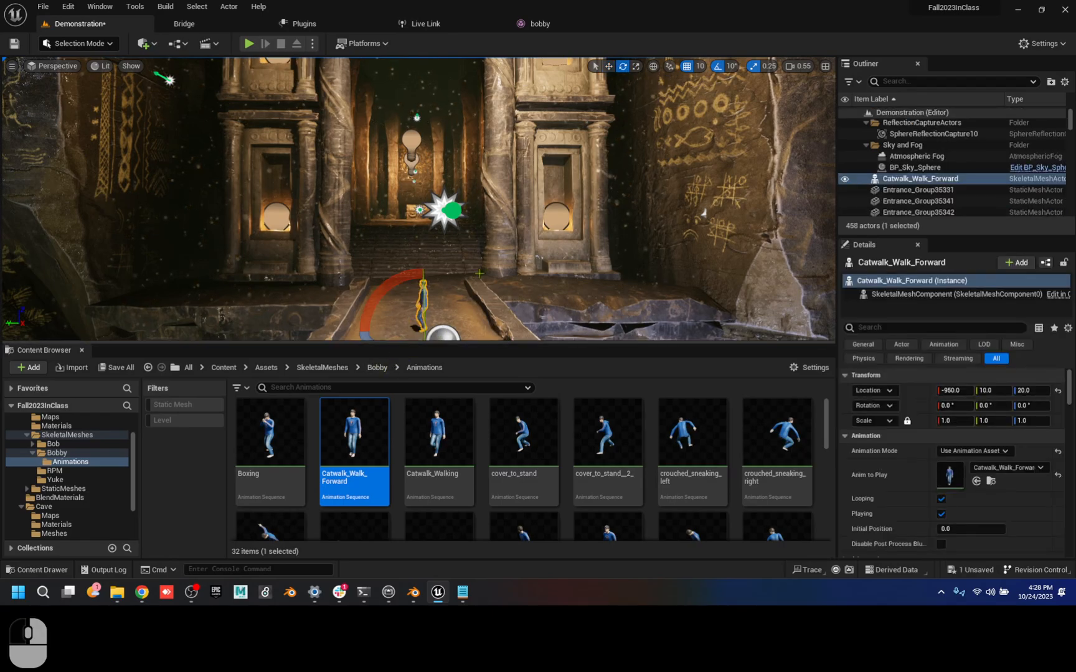
right_drag(442, 261, 447, 299)
drag(368, 259, 423, 268)
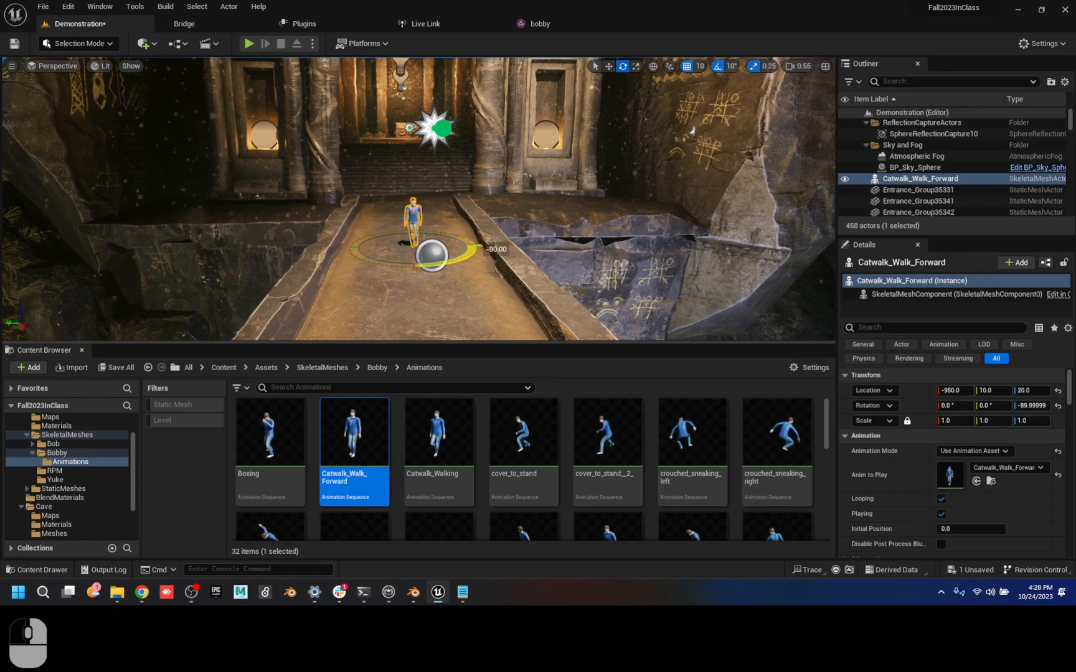
- Create a level sequence named CaveSEQ in the Assets folder
click(209, 45)
click(252, 75)
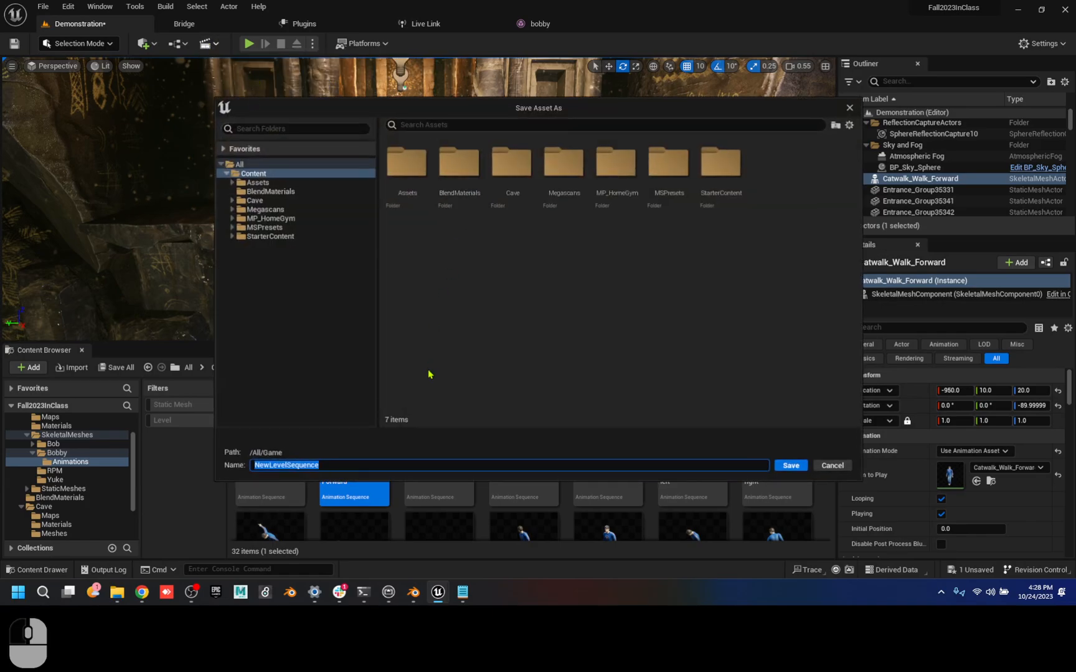
double_click(423, 169)
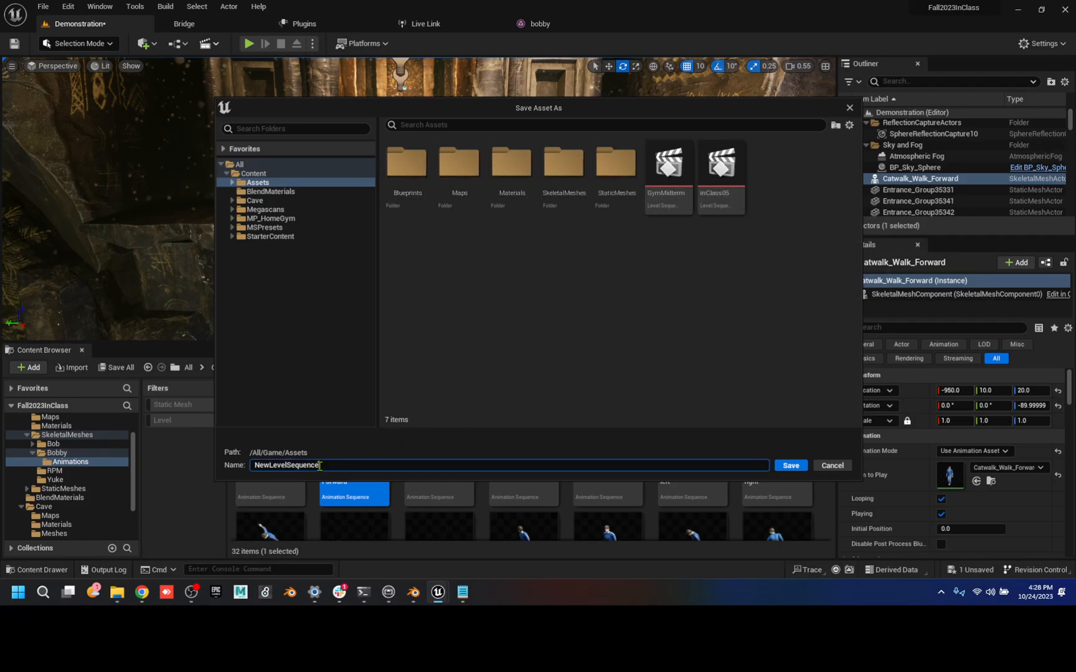
text(Cave)
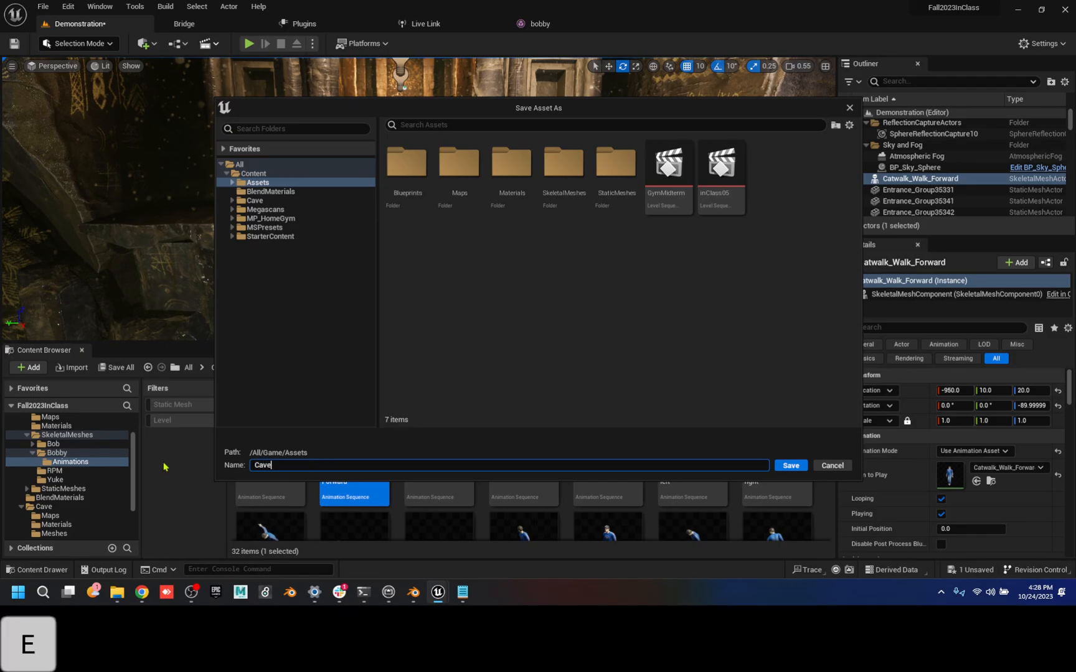
text(SEQ)
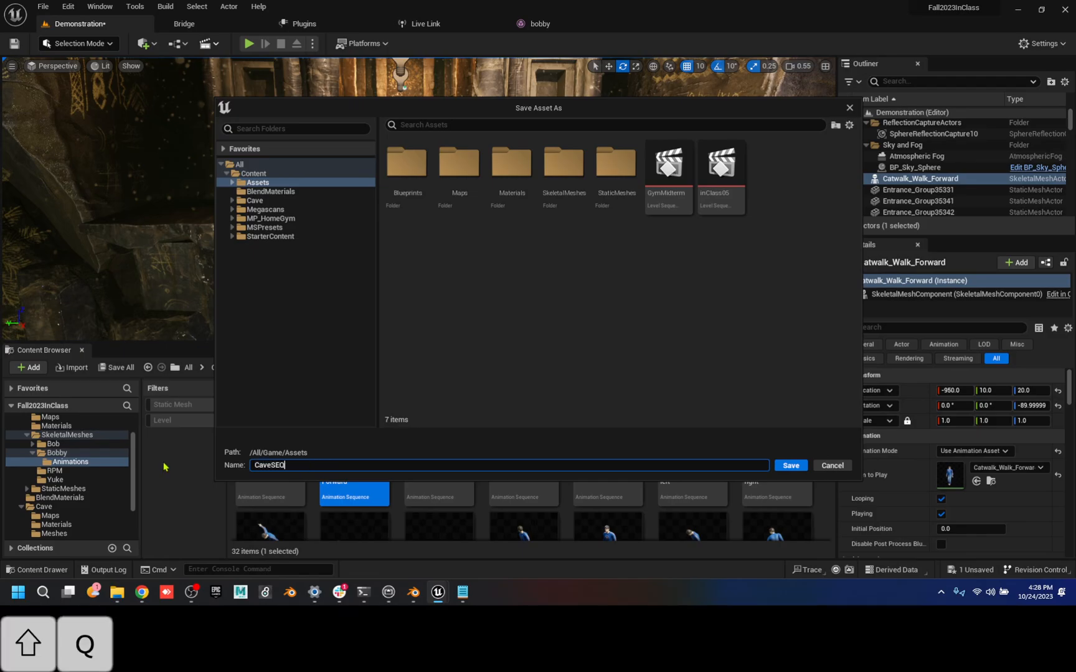
key(Return)
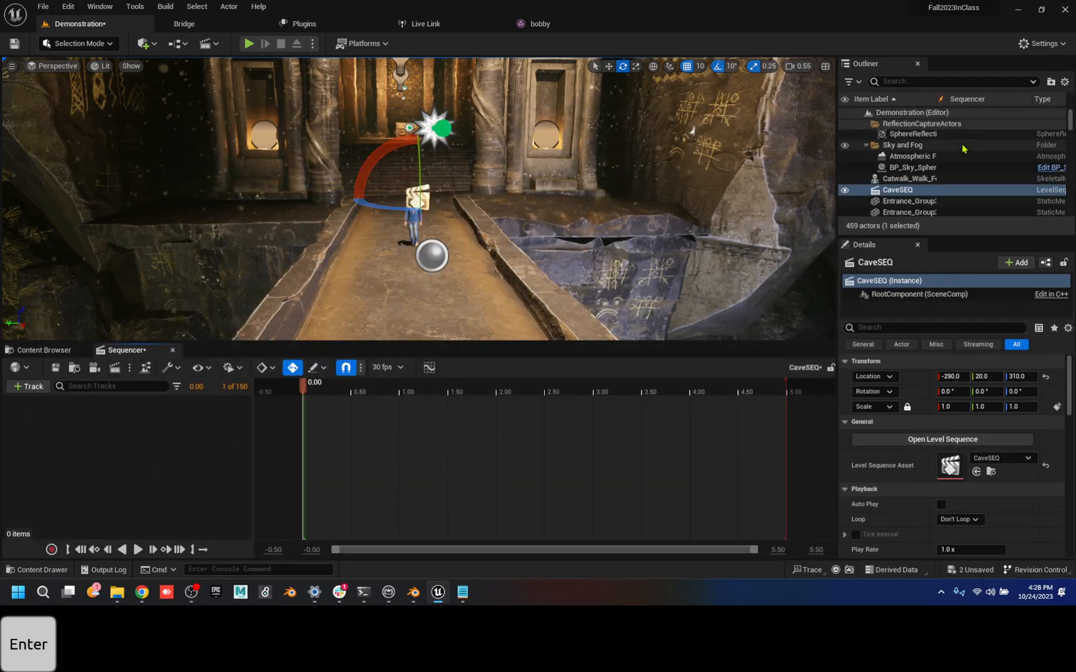
- Add the Catwalk_Walk_Forward actor to CaveSEQ and give it the Catwalk_Walk_Forward animation at the sequence start
click(911, 179)
drag(917, 181, 71, 450)
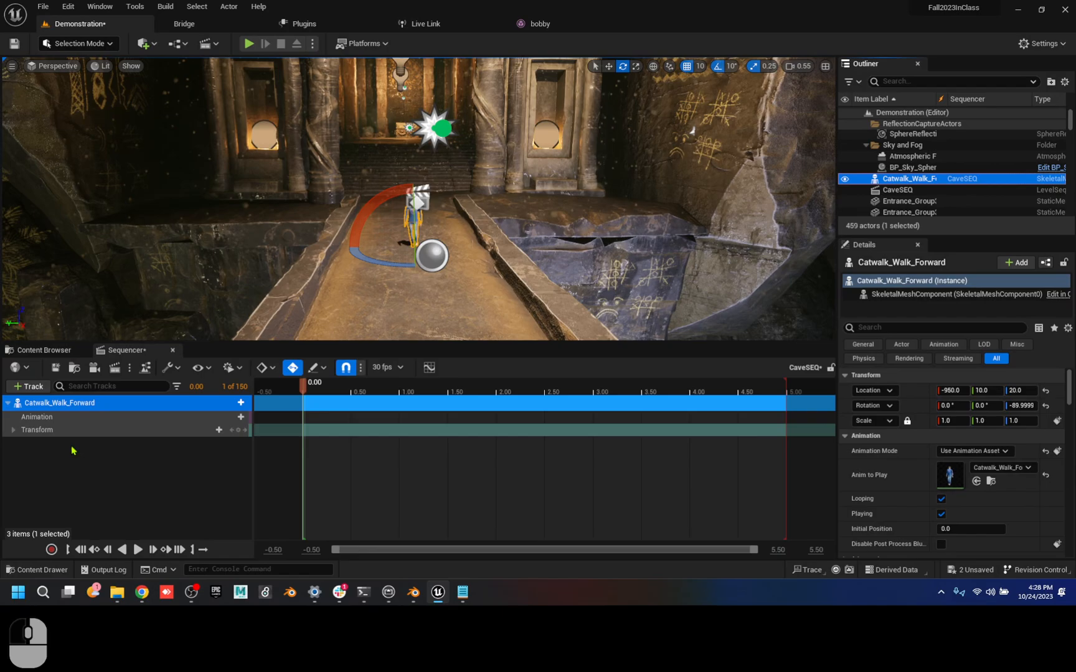
click(229, 417)
click(285, 304)
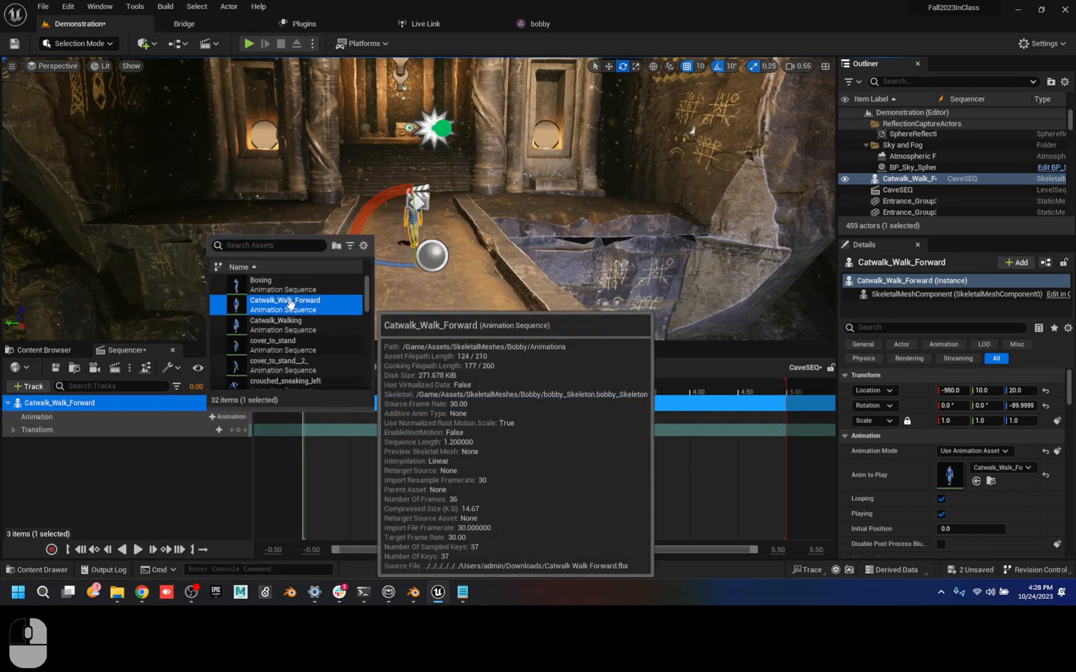
- Add the Catwalk_Walking animation to the character's animation track at 1.40 and preview its motion
drag(306, 390, 440, 408)
key(w)
mouse_move(443, 280)
right_down()
mouse_move(440, 267)
mouse_move(443, 311)
mouse_move(438, 274)
right_up()
key(s)
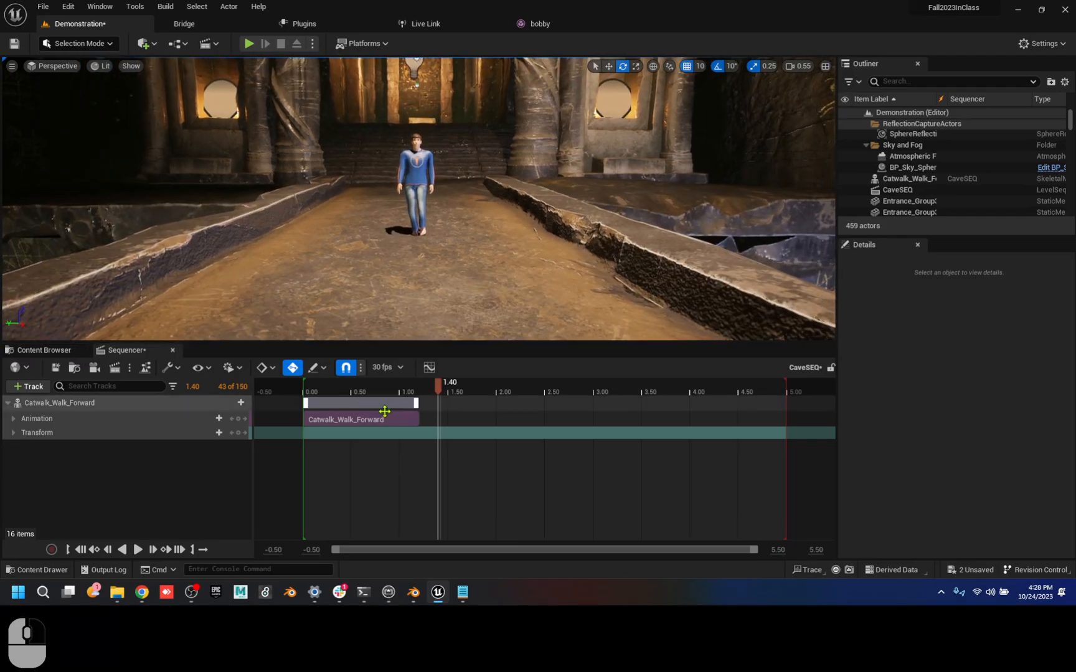
click(215, 420)
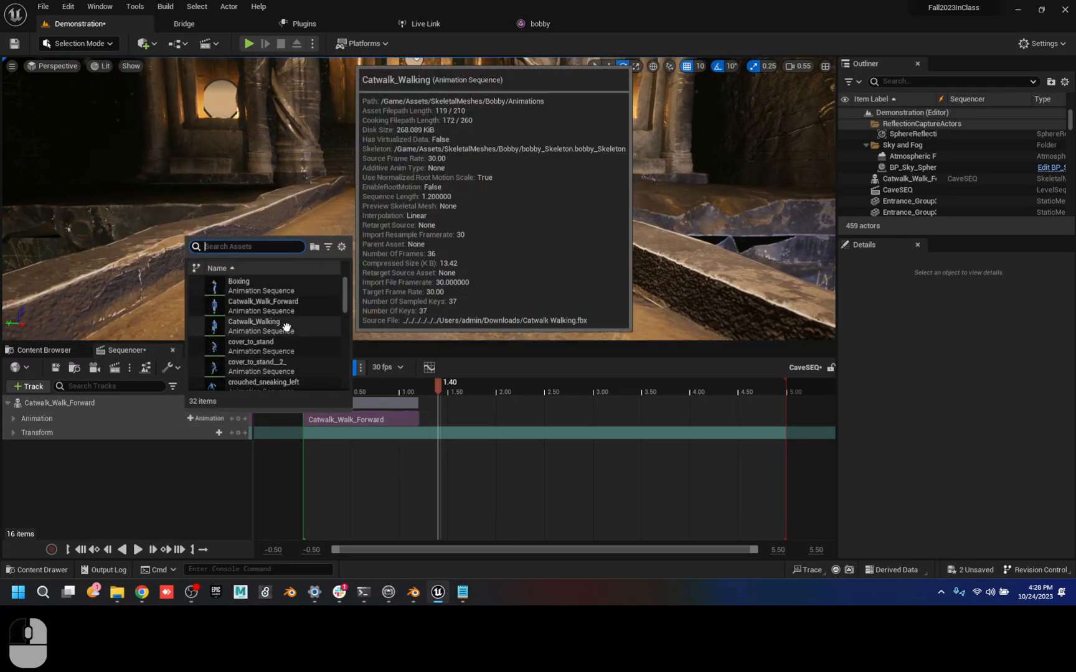
click(286, 325)
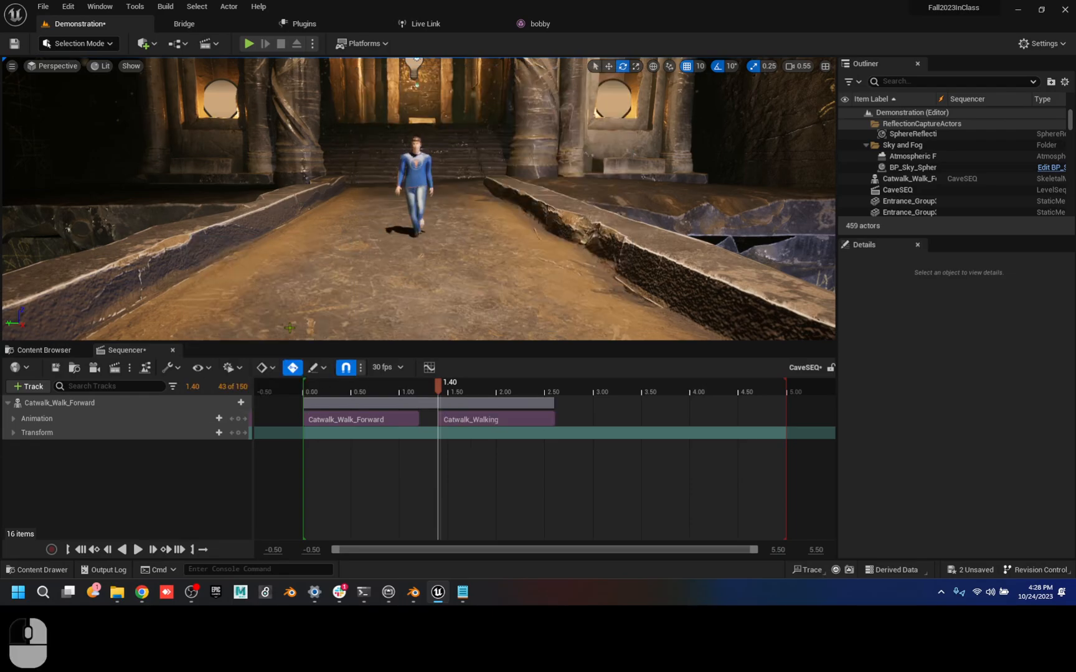
drag(446, 394, 512, 383)
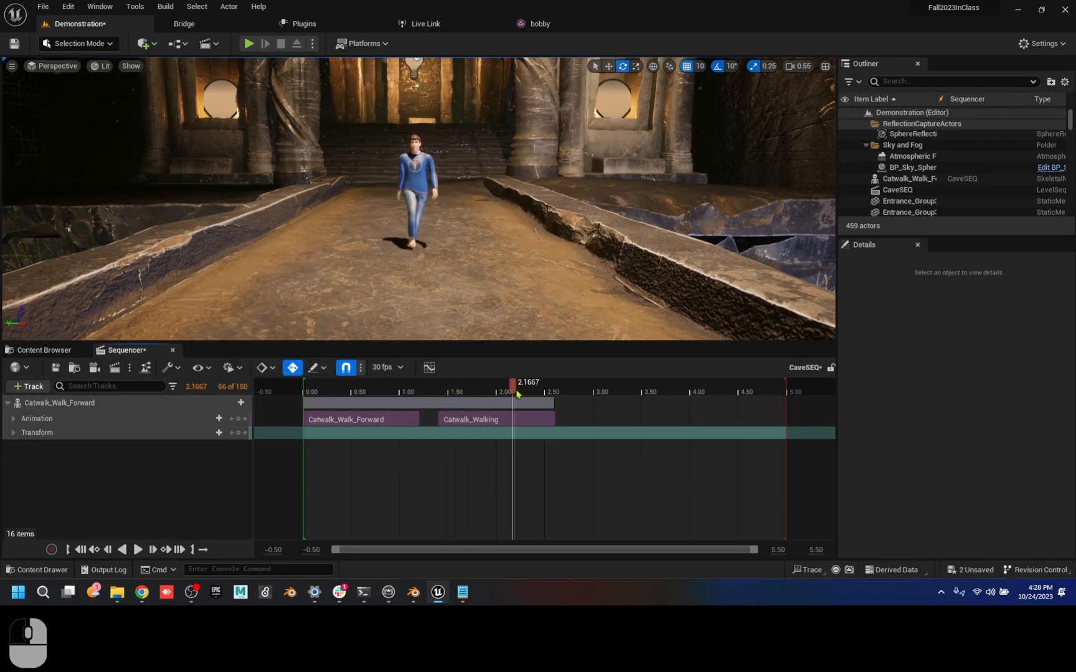
- Overlap the Catwalk_Walking clip with the end of Catwalk_Walk_Forward and match it by the RightToeBase bone
drag(490, 425, 410, 390)
click(424, 391)
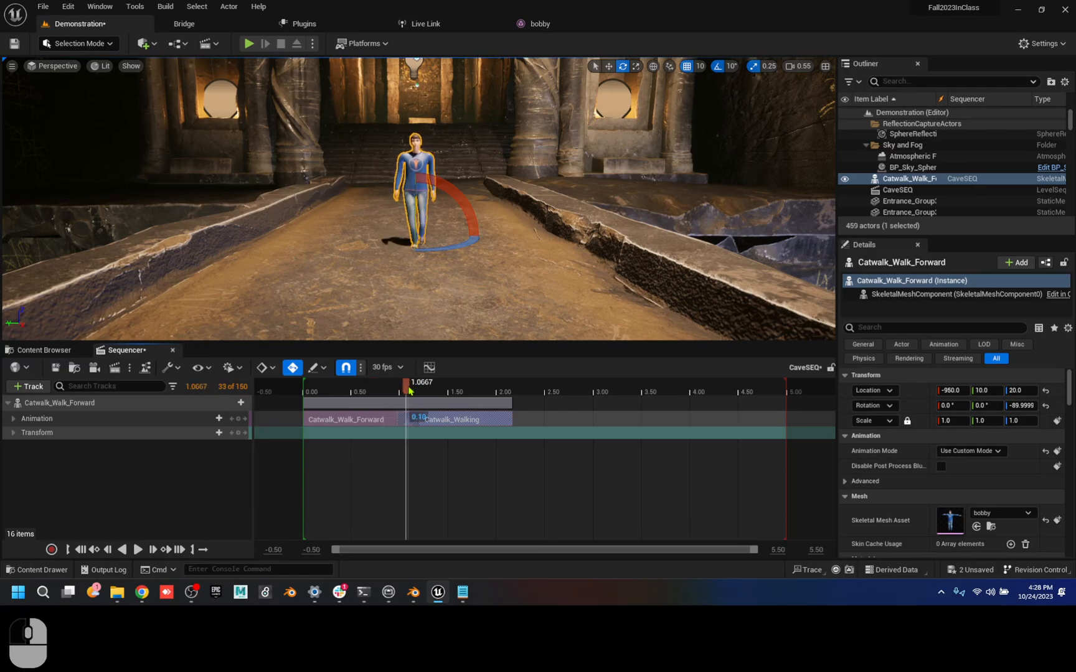
right_click(422, 423)
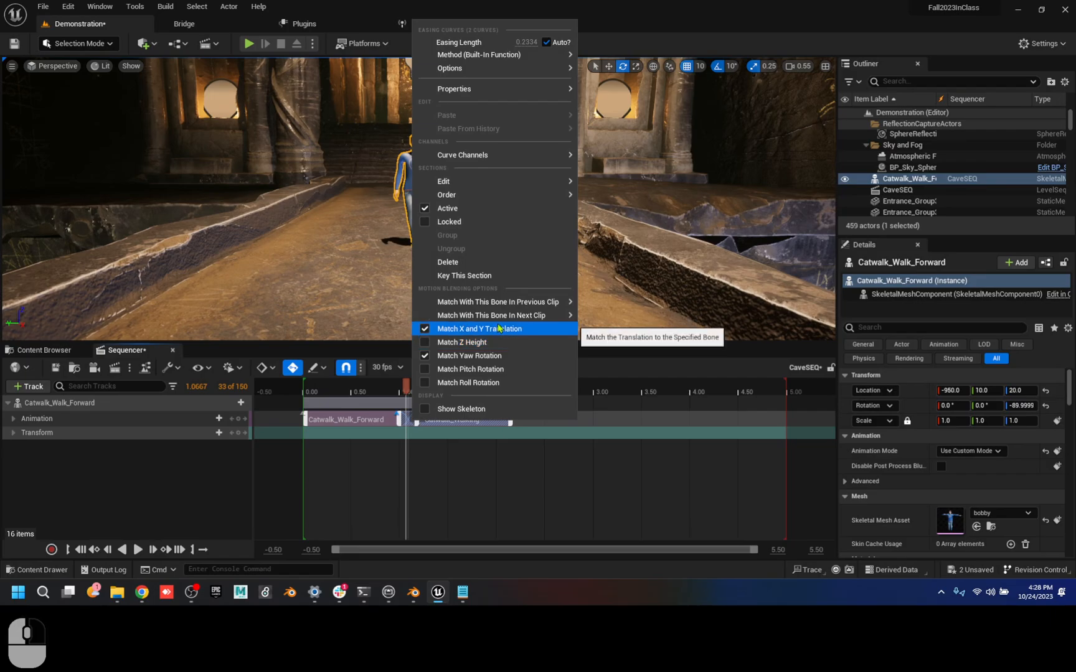
mouse_move(498, 315)
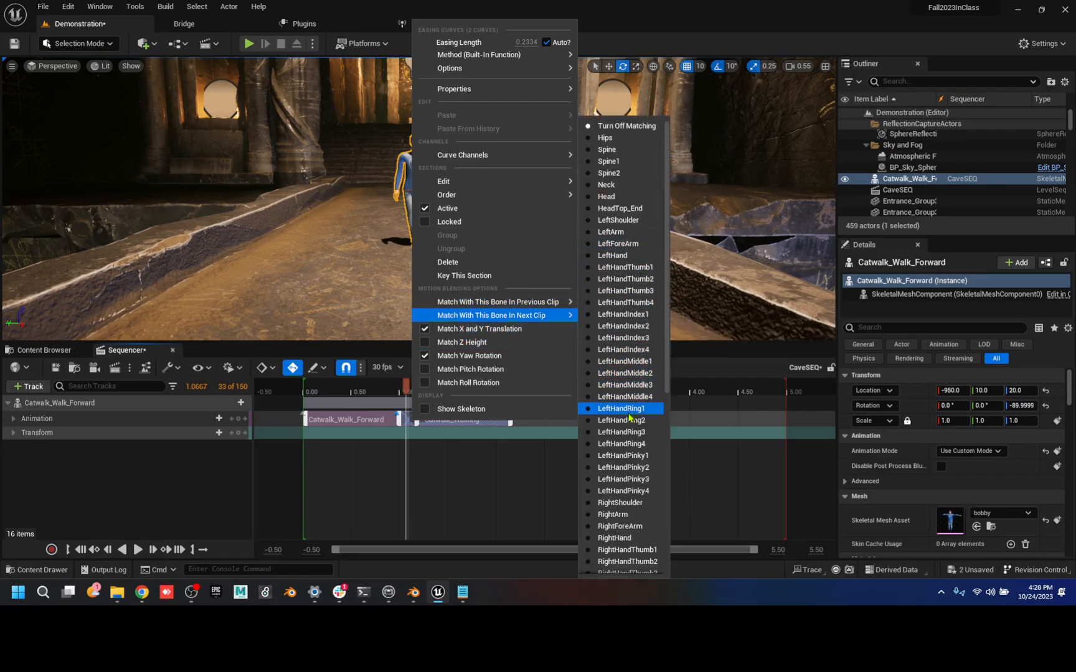
scroll(629, 485, down, 5)
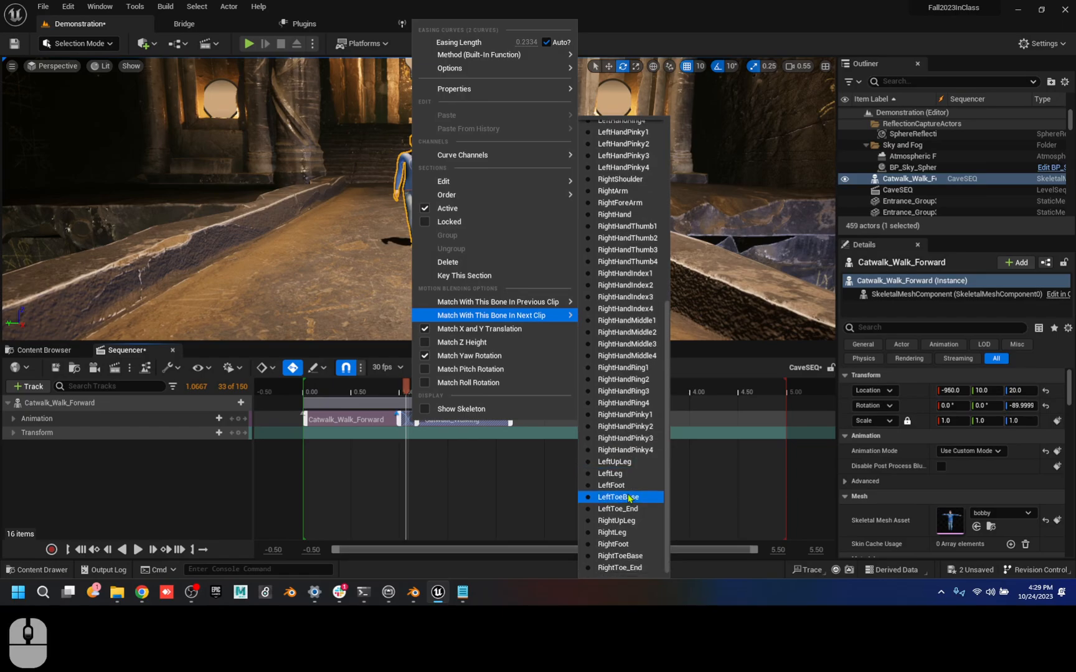
click(634, 551)
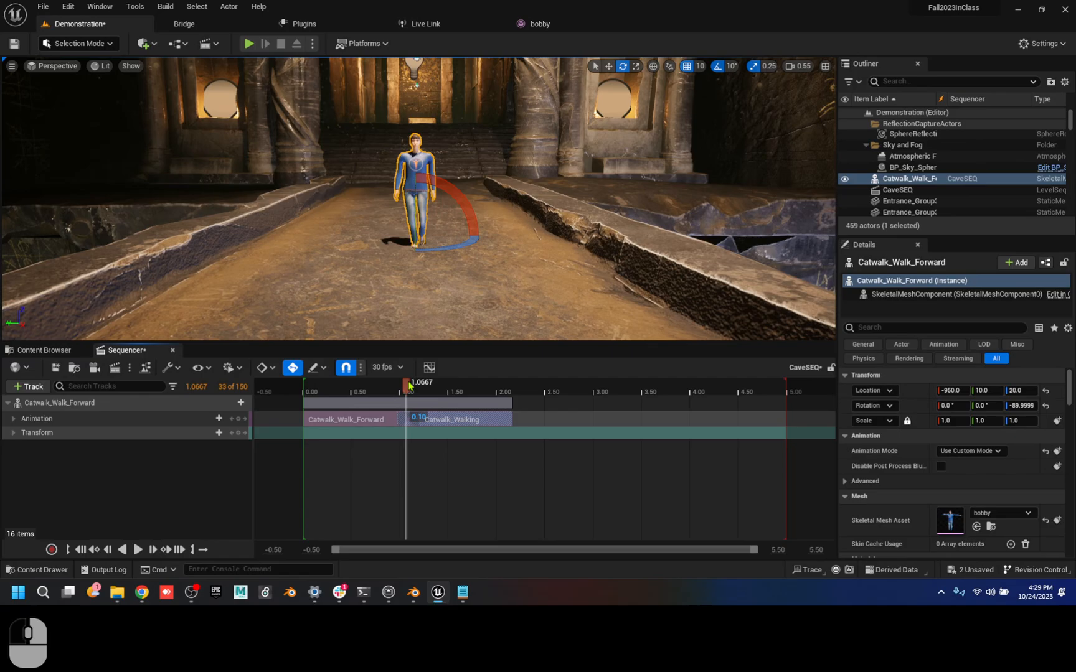
- Match the Catwalk_Walking clip to the RightToeBase bone in the previous clip
mouse_move(409, 386)
mouse_down()
mouse_move(389, 391)
mouse_move(445, 399)
mouse_move(409, 399)
mouse_up()
right_click(410, 419)
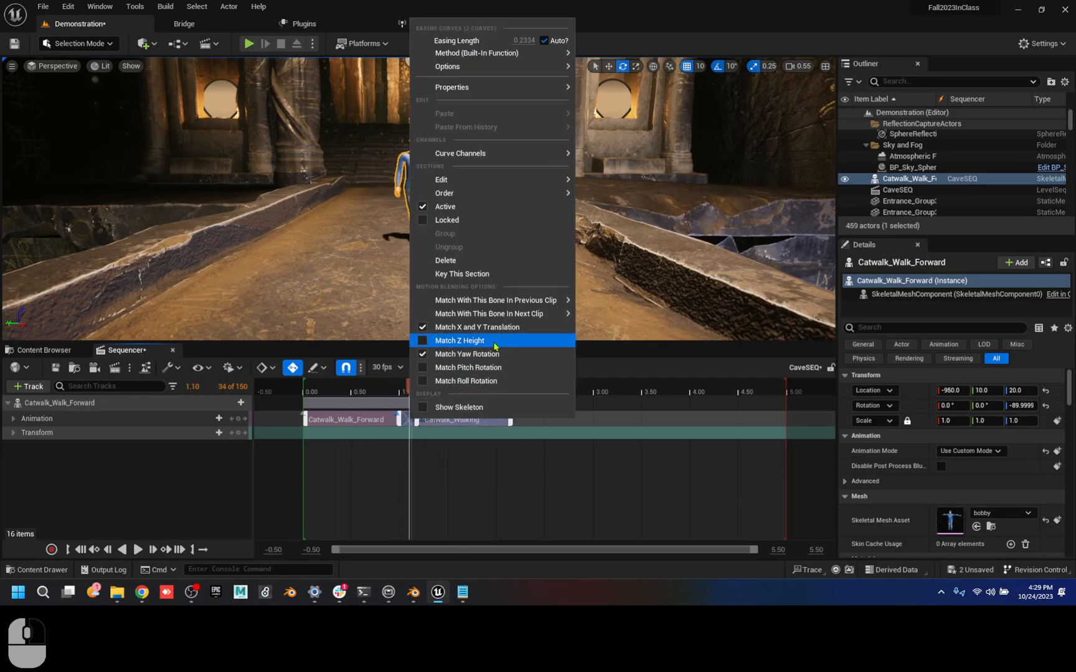
scroll(623, 498, down, 5)
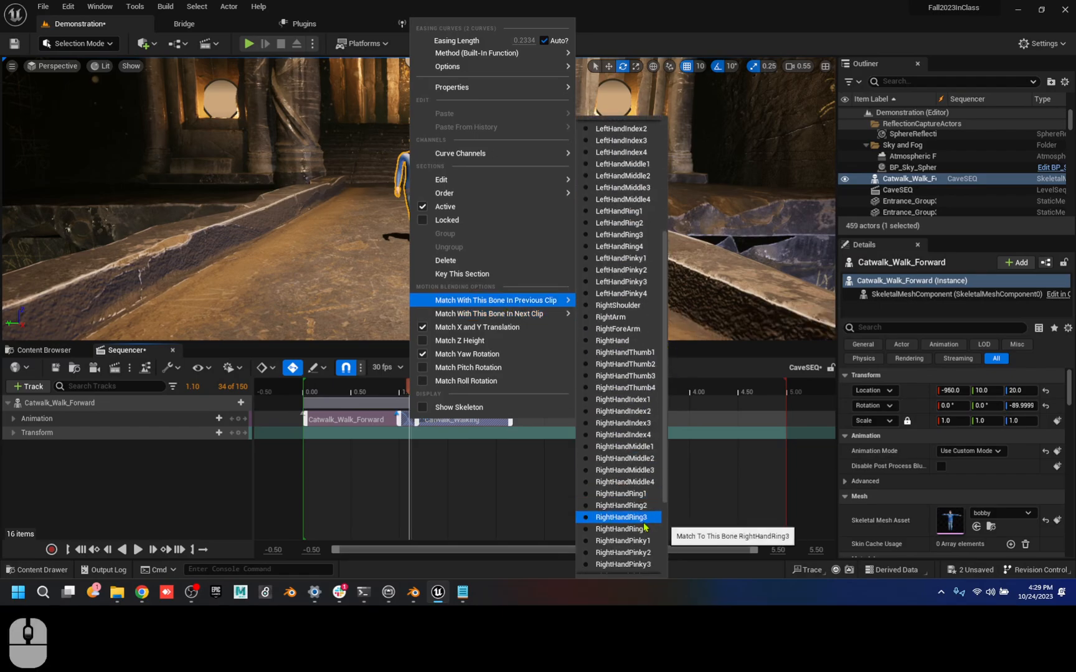
scroll(644, 527, down, 4)
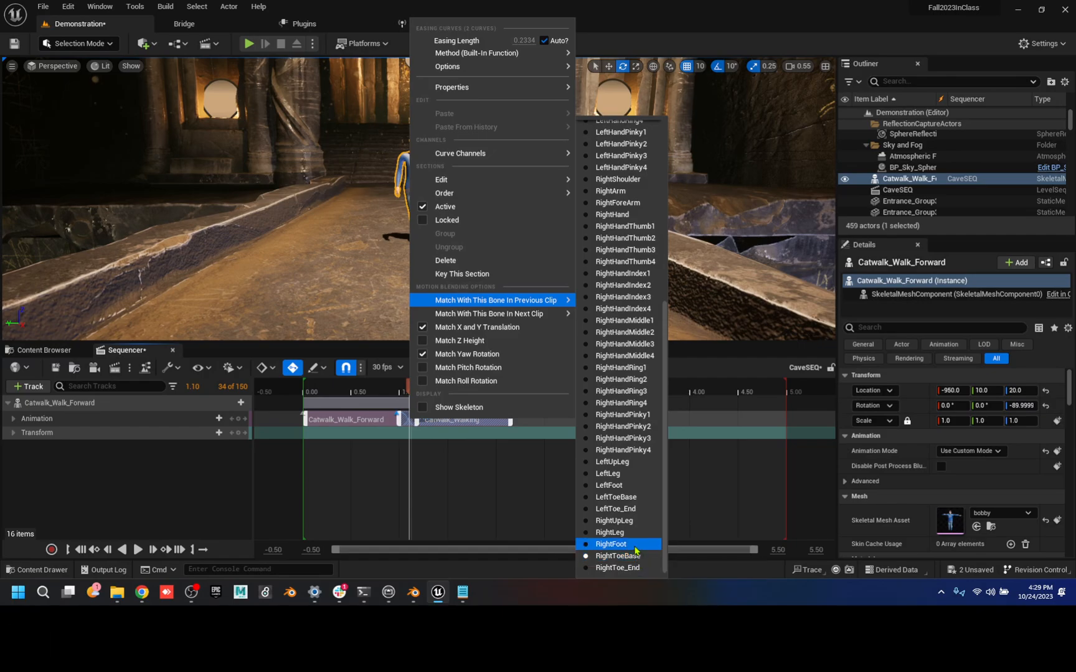
click(637, 558)
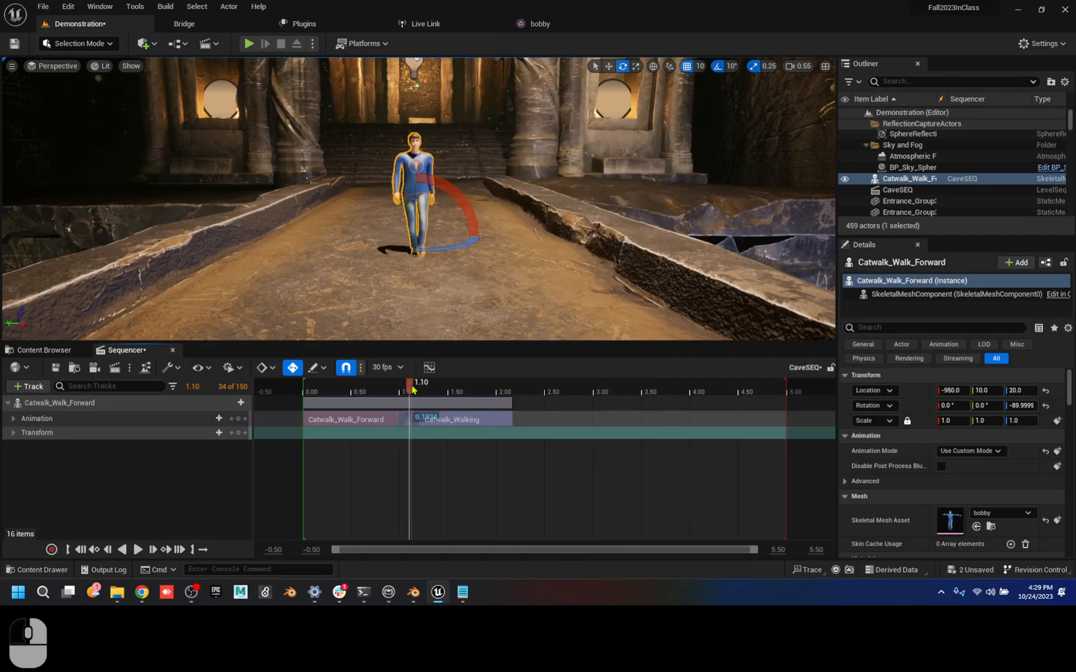
- Set the Catwalk_Walking clip's end to about 2.13, end the playback range there, and preview the blended walk
drag(412, 389, 567, 422)
mouse_move(477, 383)
mouse_down()
mouse_move(533, 384)
mouse_move(471, 385)
mouse_up()
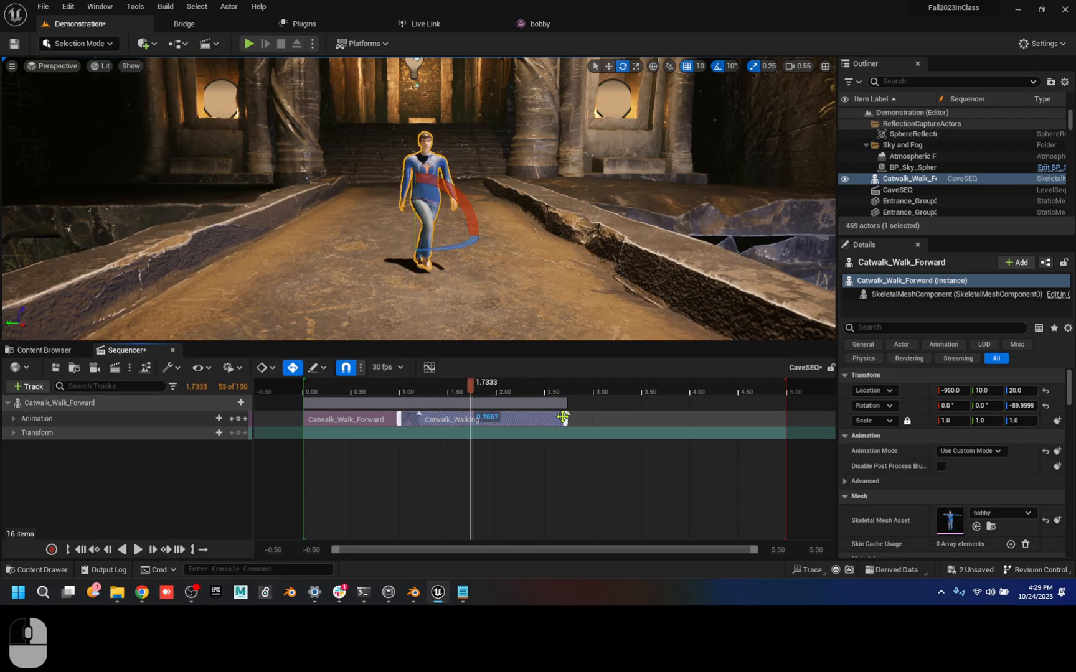
drag(564, 417, 516, 422)
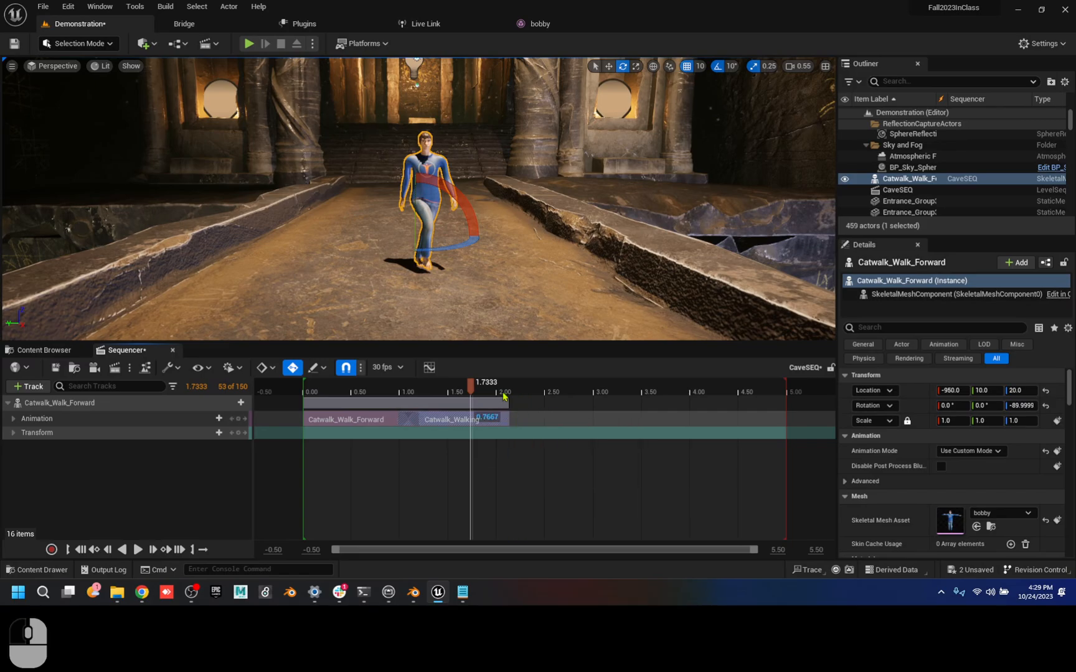
drag(467, 389, 454, 432)
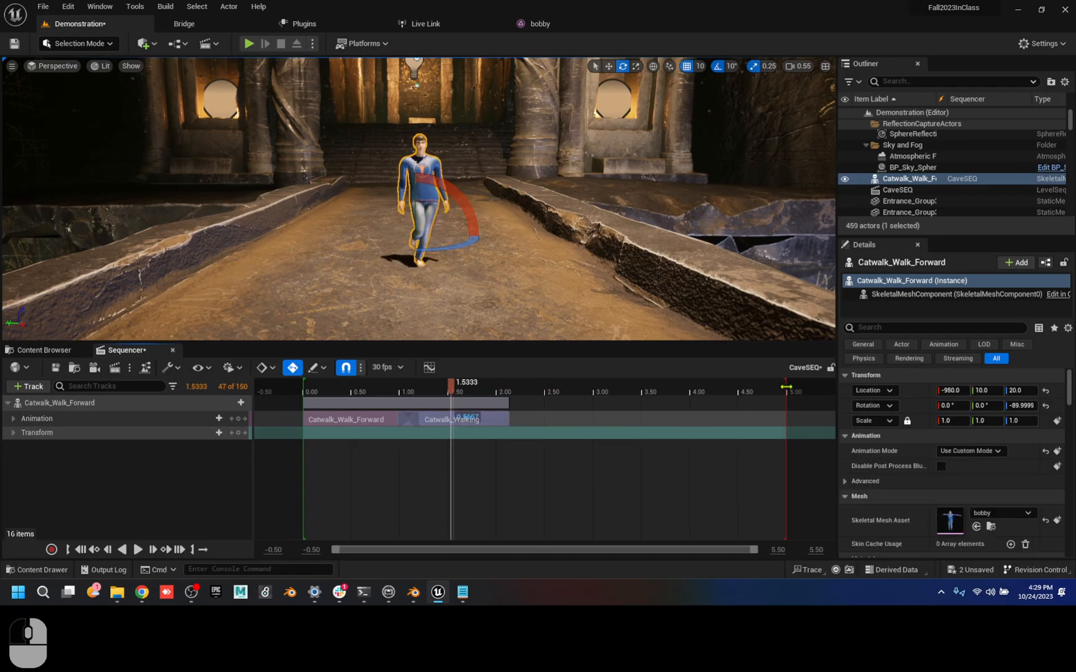
drag(786, 387, 513, 400)
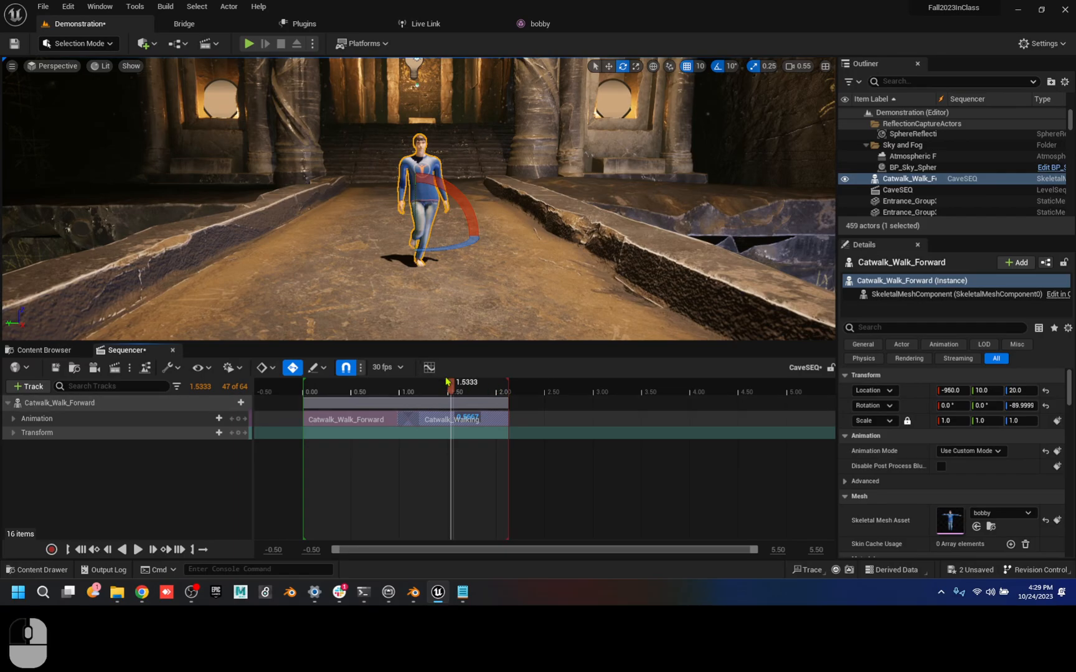
drag(446, 381, 345, 382)
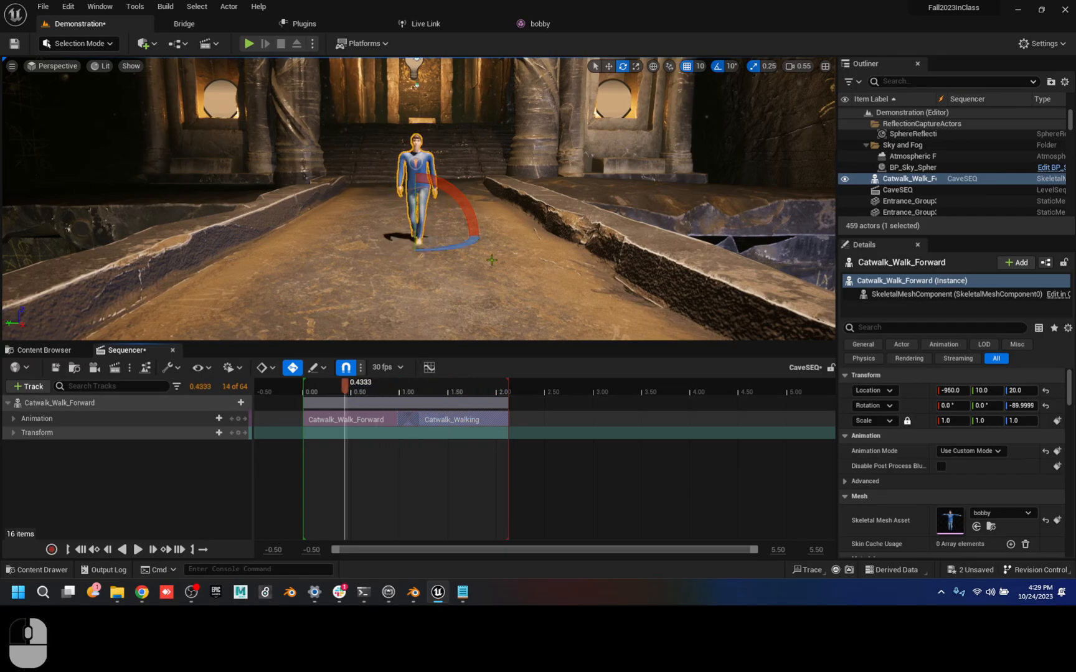
- Frame the character closely from the front, add a new cine camera with a camera cut, and return to 0.00
right_drag(494, 262, 481, 243)
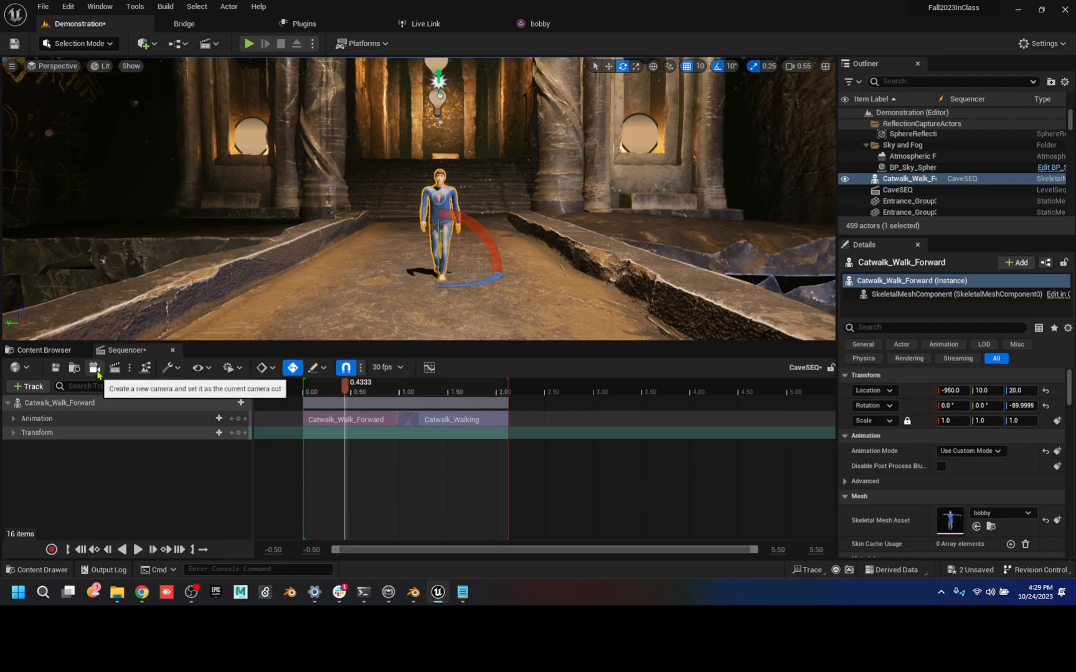
key(w)
mouse_move(366, 288)
right_down()
mouse_move(367, 241)
mouse_move(370, 290)
mouse_move(361, 287)
right_up()
key(s)
key(s)
key(w)
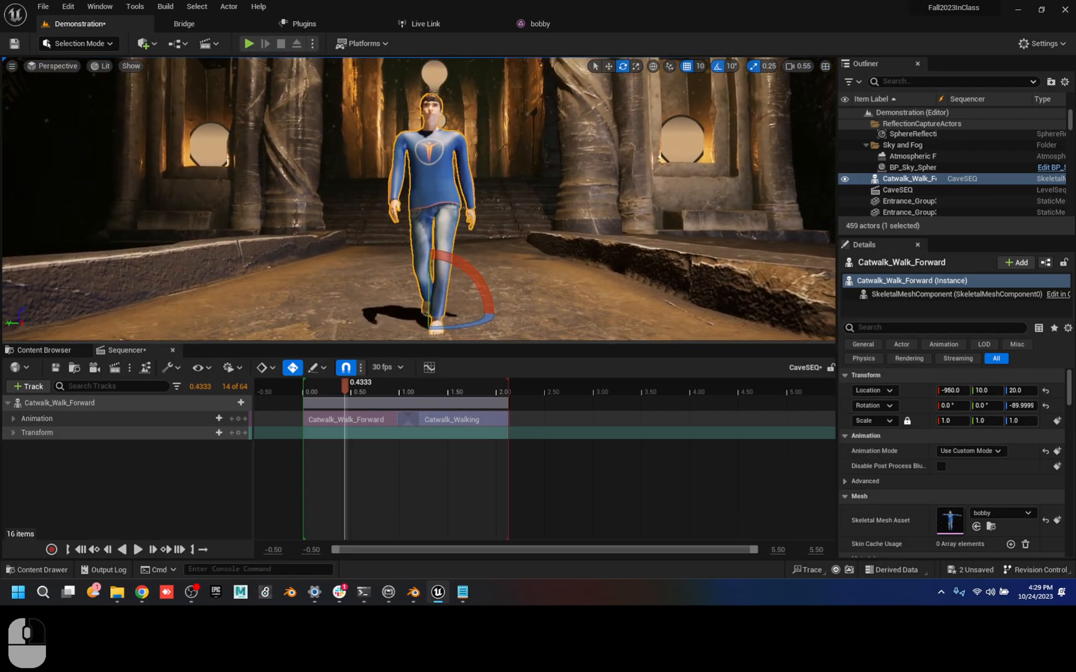
click(94, 369)
drag(330, 387, 294, 387)
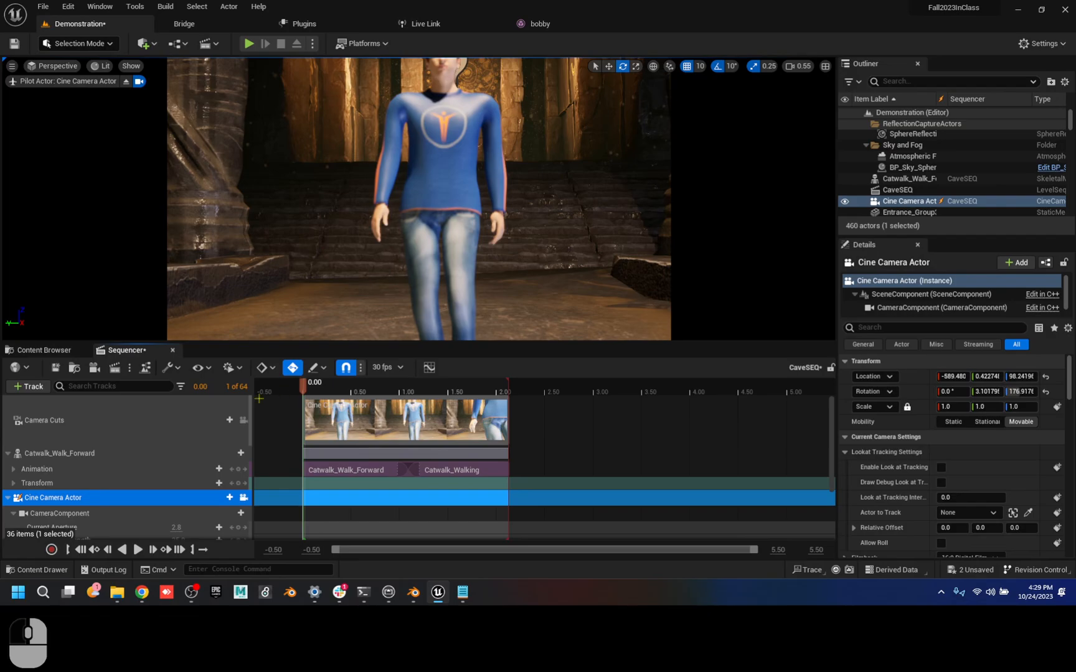
- Key the cine camera's transform at 0.00 and rotate it up toward the temple's arched niche at 2.10
scroll(267, 503, down, 3)
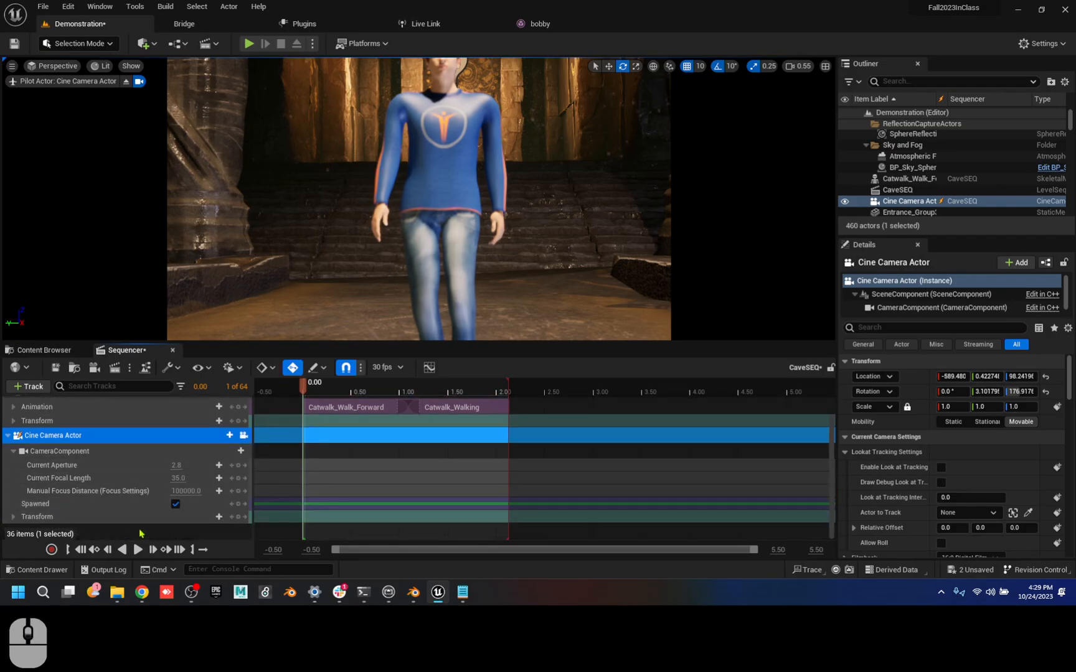
click(237, 517)
drag(349, 393, 511, 404)
right_drag(480, 276, 448, 117)
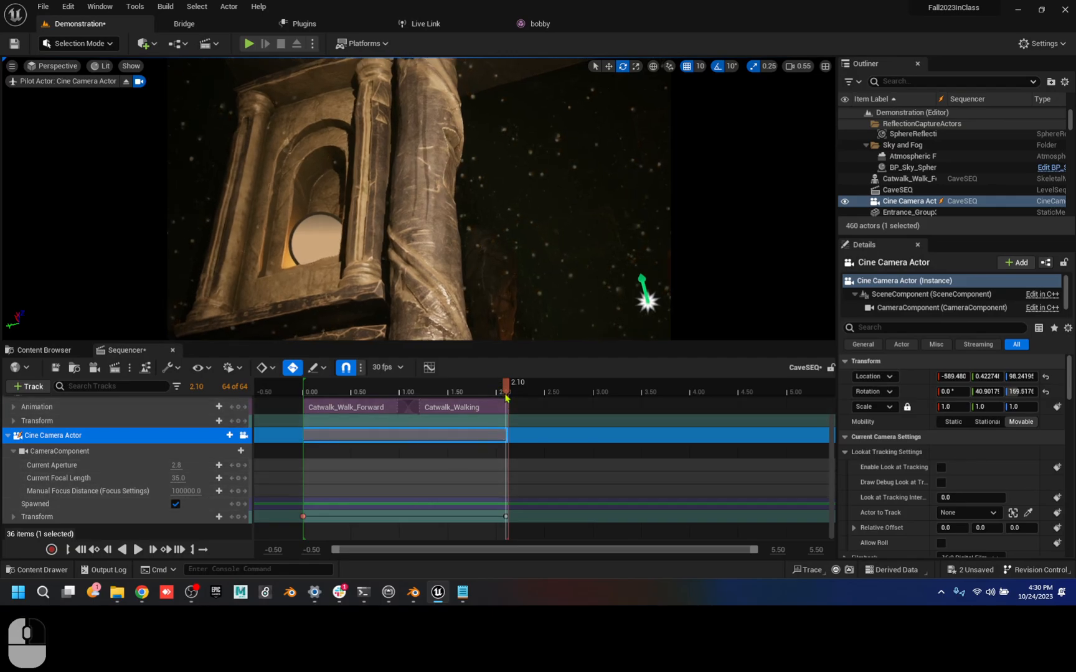
- Preview the camera animation and lock the viewport to the camera cuts at 2.10
drag(503, 389, 539, 402)
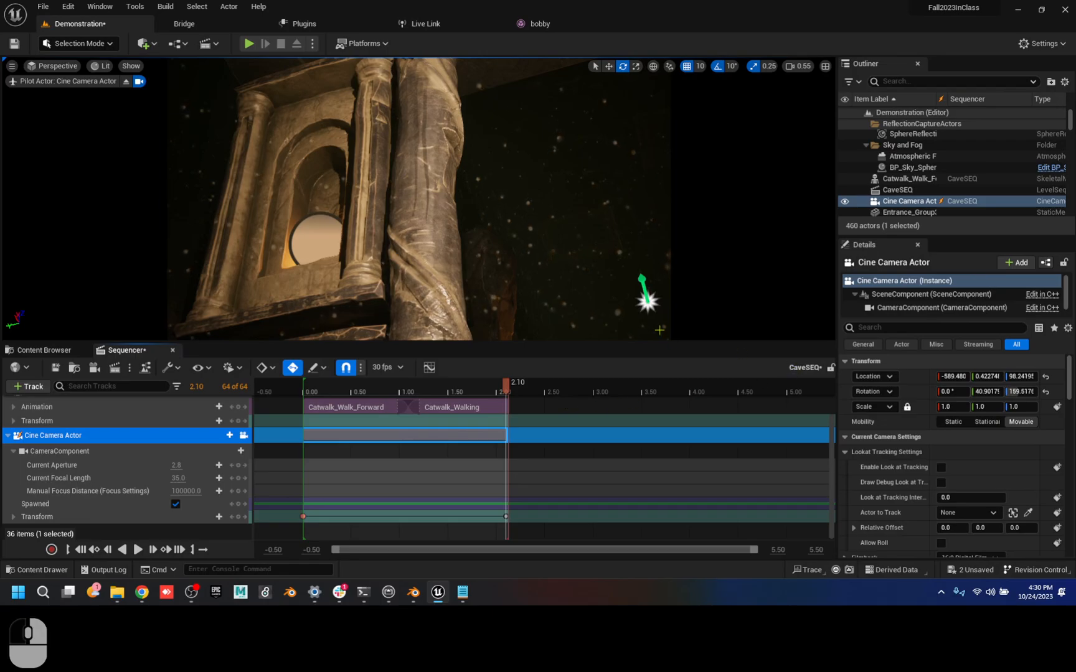
scroll(436, 465, up, 3)
drag(468, 389, 508, 389)
click(243, 421)
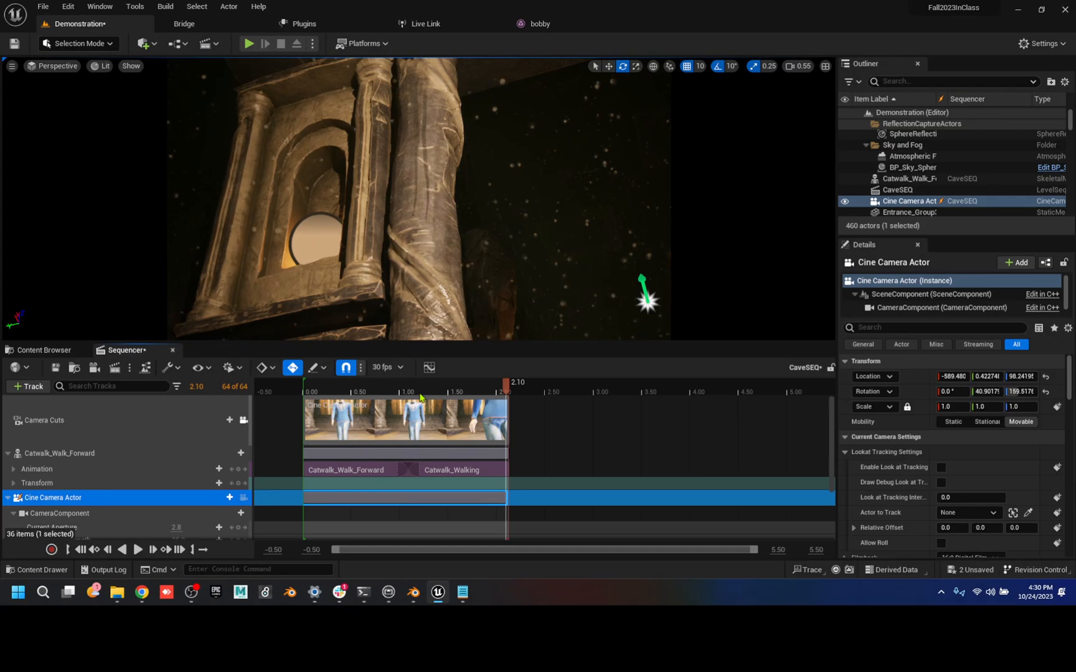
- Save all modified assets and the level
click(28, 352)
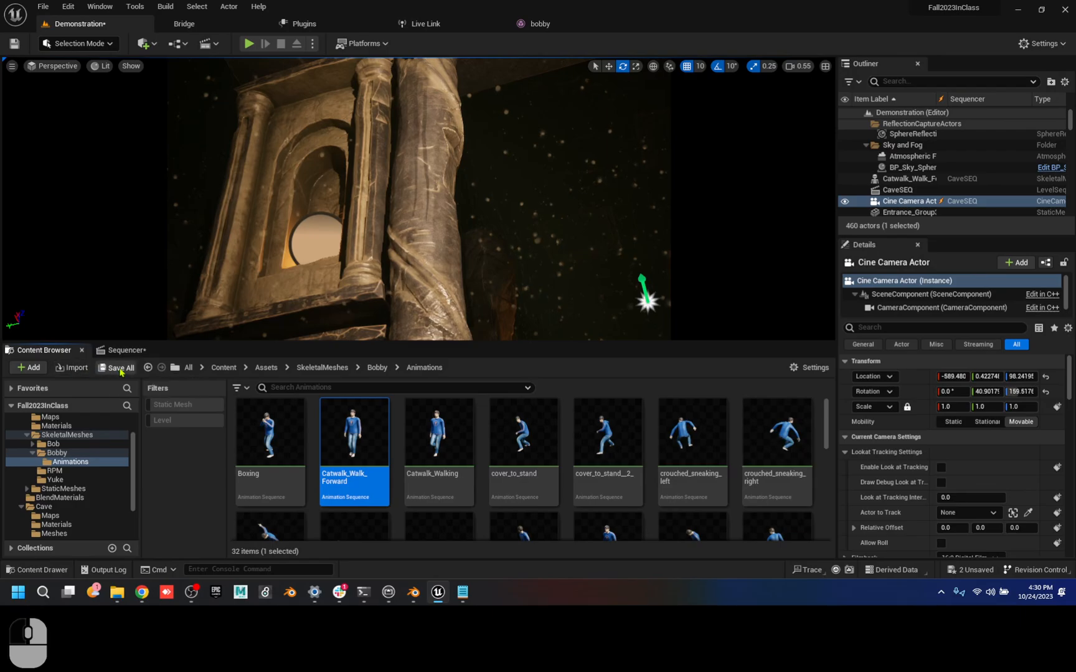
click(120, 369)
click(629, 422)
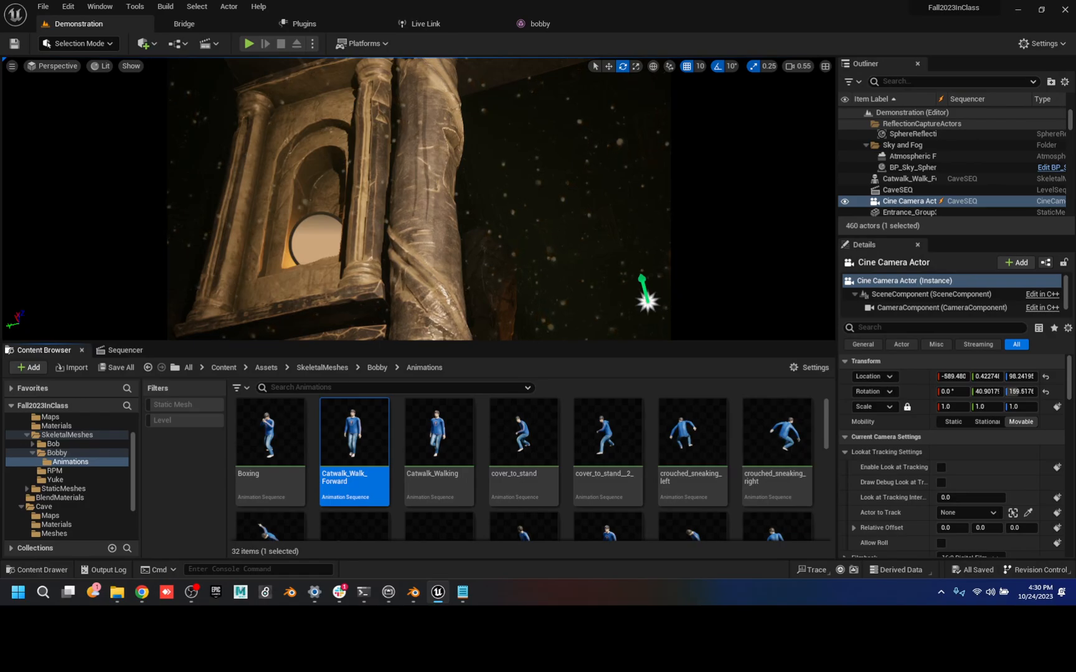
- Switch to the Epic Games Launcher and move its window fully into view
click(216, 592)
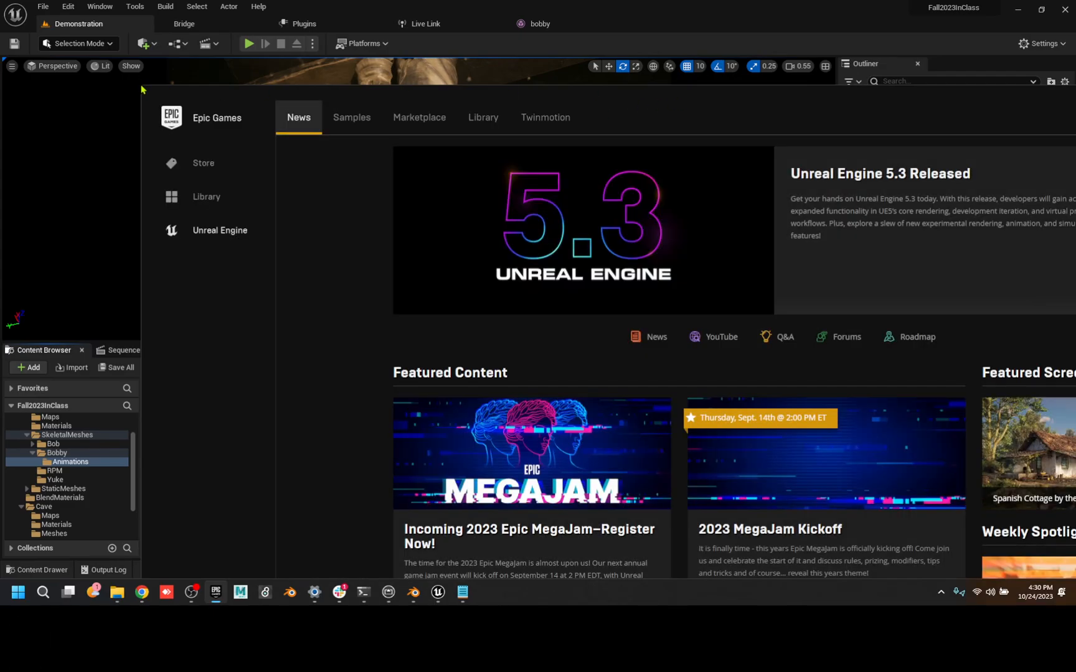
drag(142, 90, 440, 98)
drag(895, 174, 663, 52)
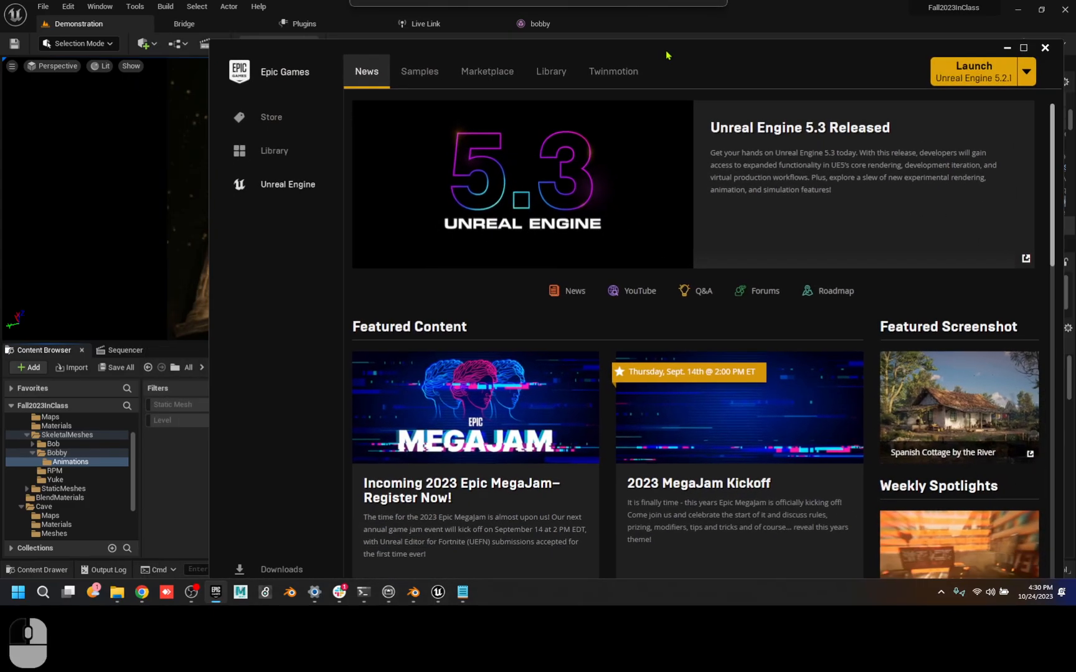
- Launch the ContentExamples427 project from the Epic Games library, then return to the Fall2023InClass editor
click(551, 71)
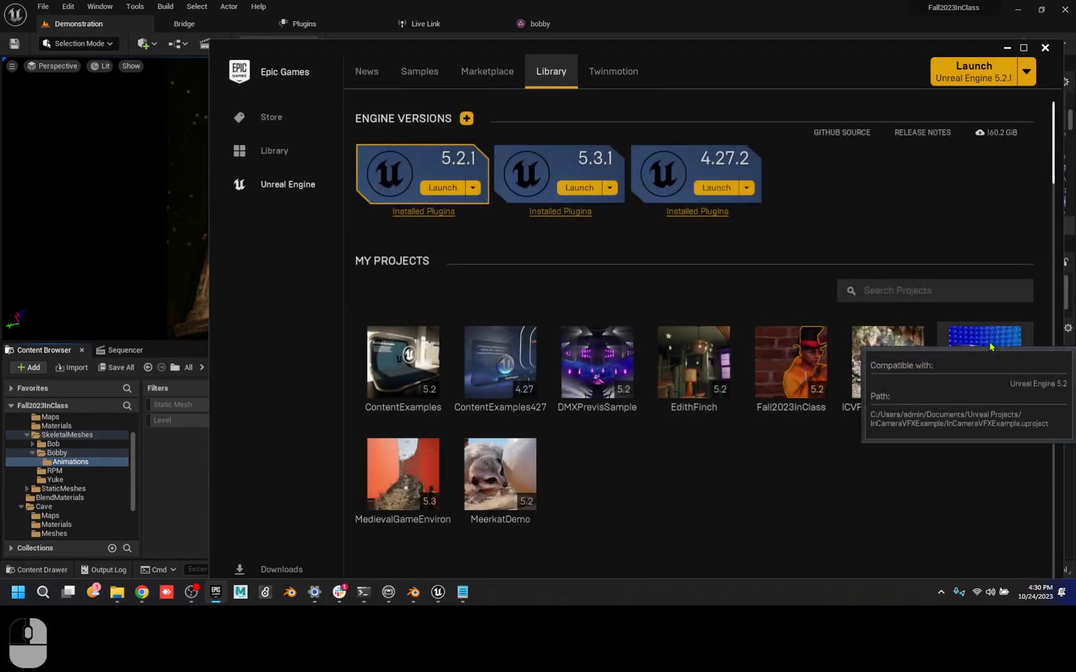
double_click(501, 379)
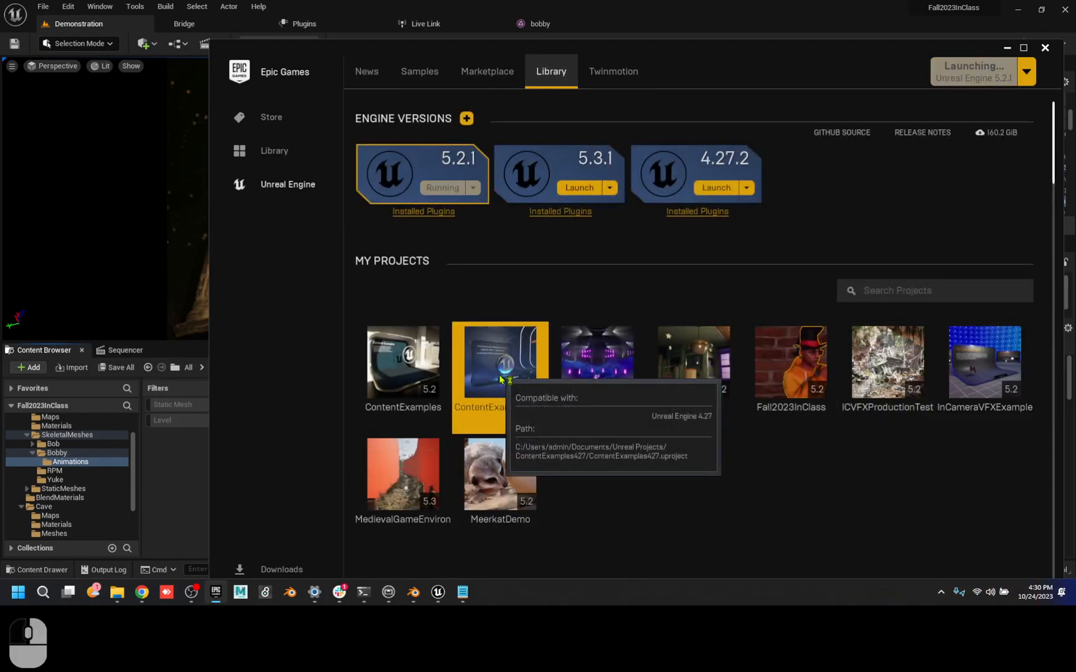
click(637, 16)
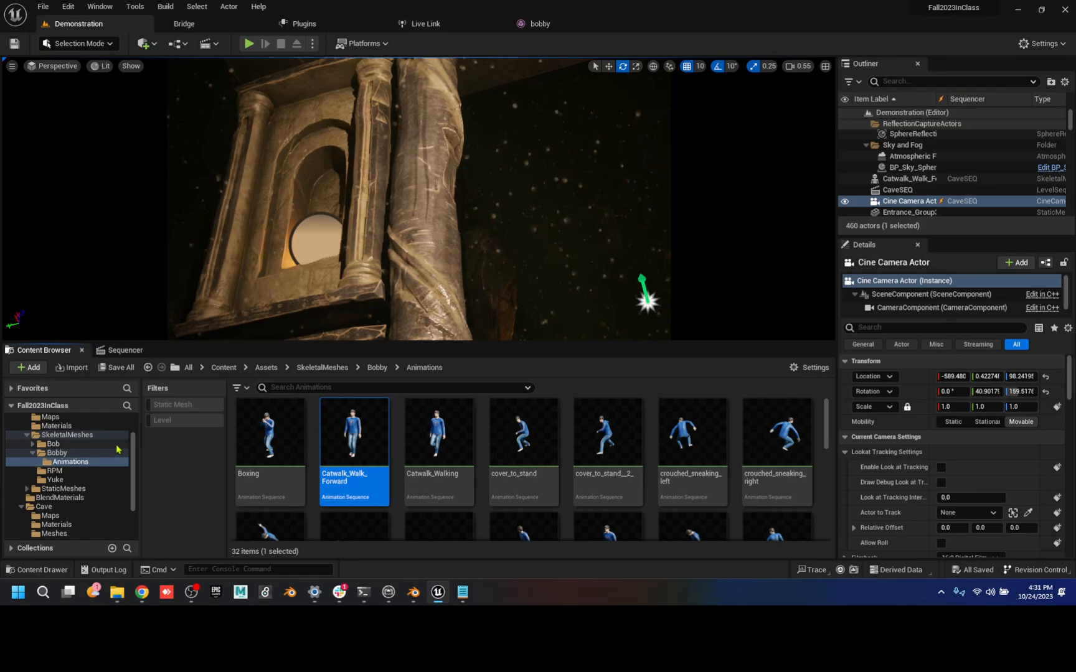
- Create a level named P_Main in the Assets/Maps folder, then save and open it
scroll(117, 448, up, 2)
click(54, 456)
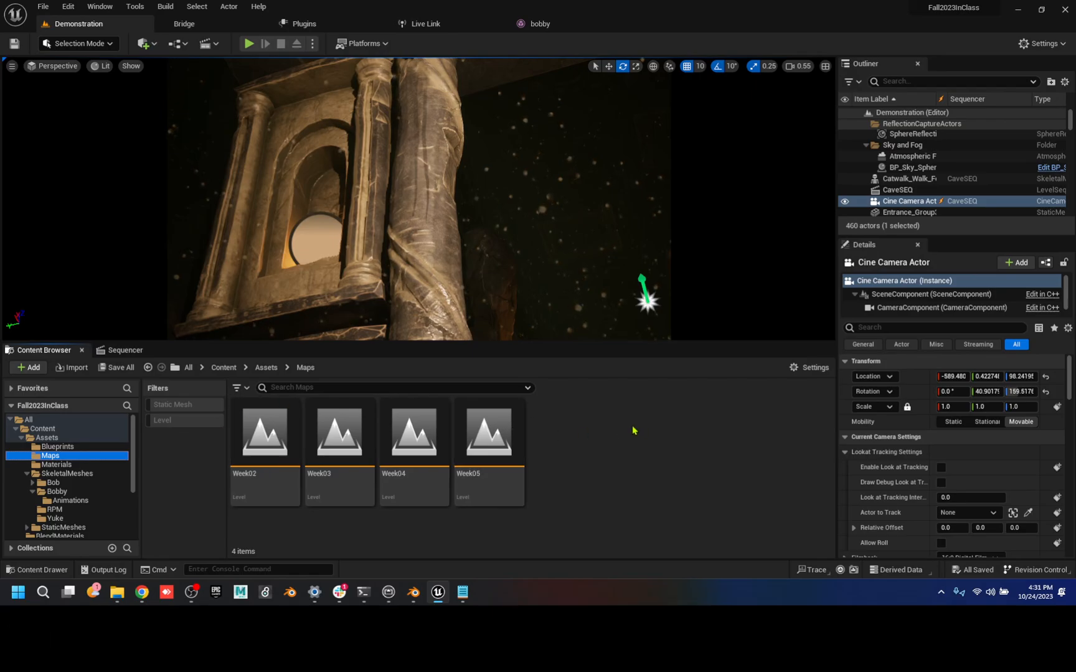
mouse_move(520, 432)
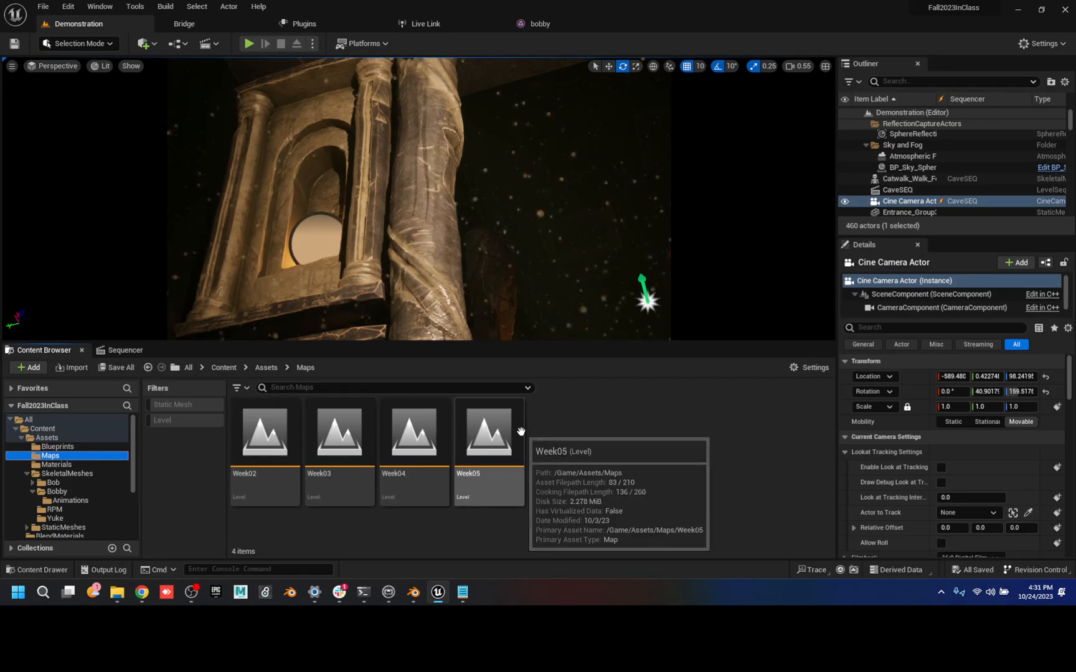
right_click(556, 412)
click(585, 244)
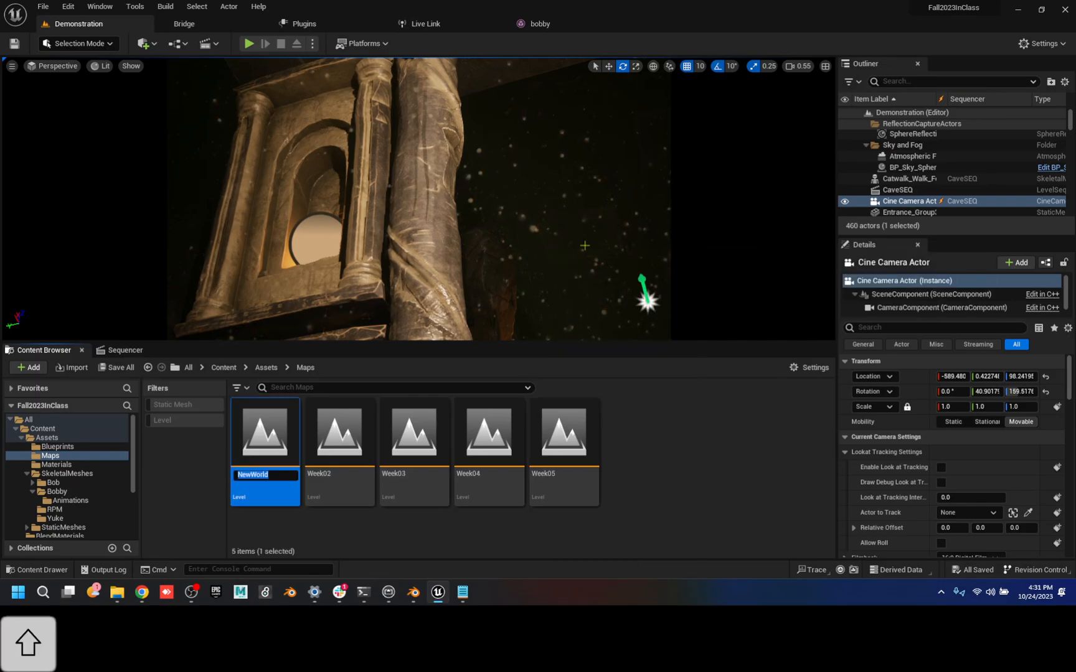
text(P_M)
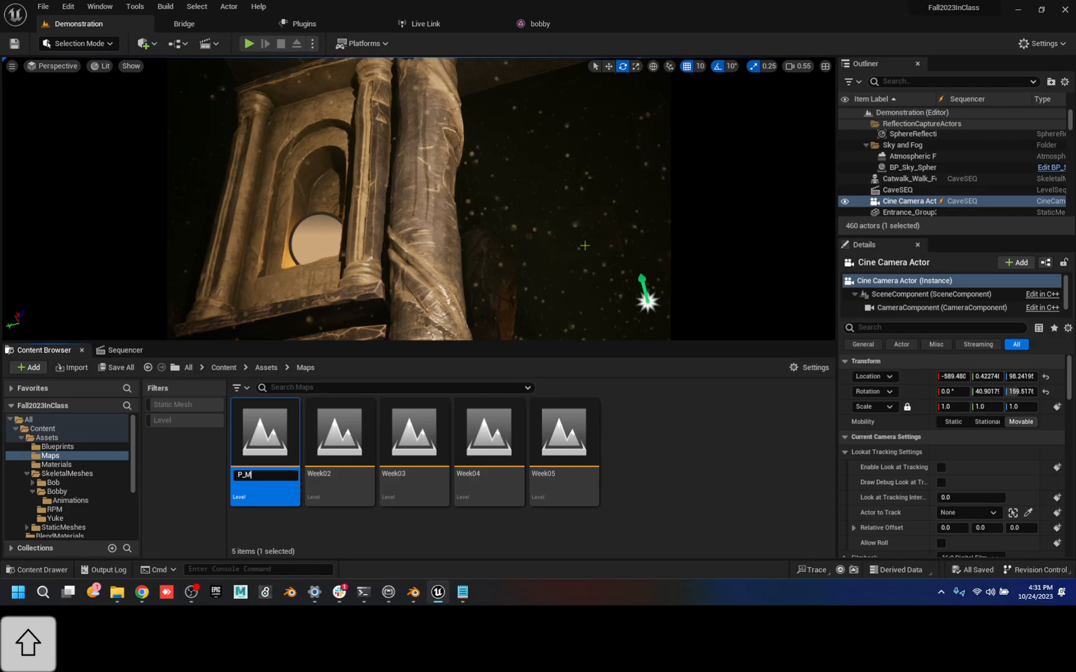
text(ain)
key(Return)
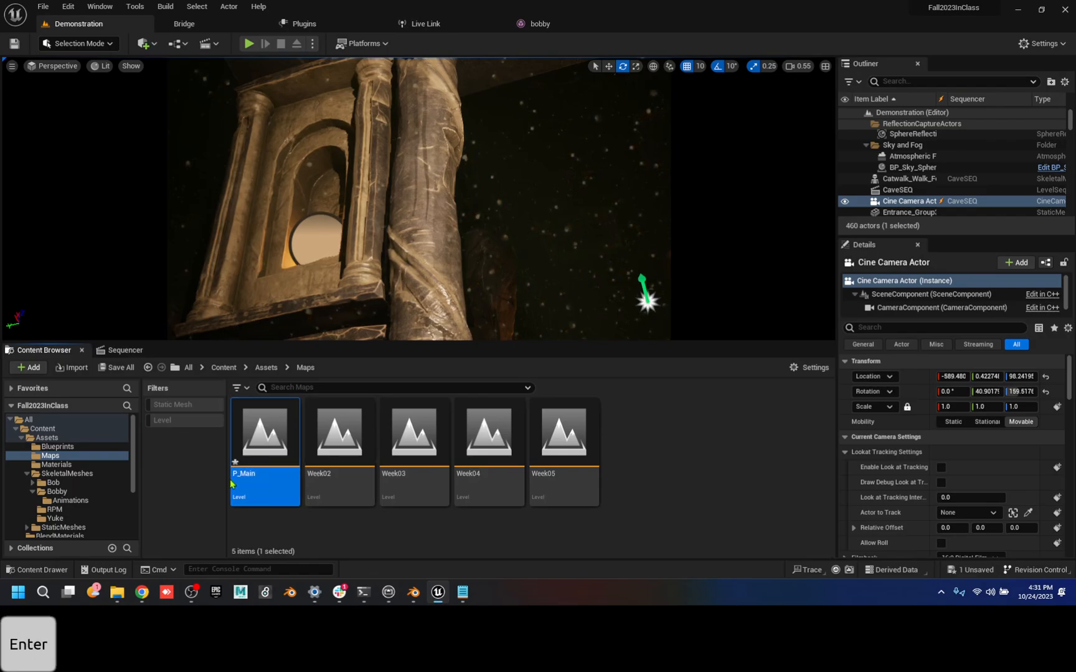
double_click(256, 447)
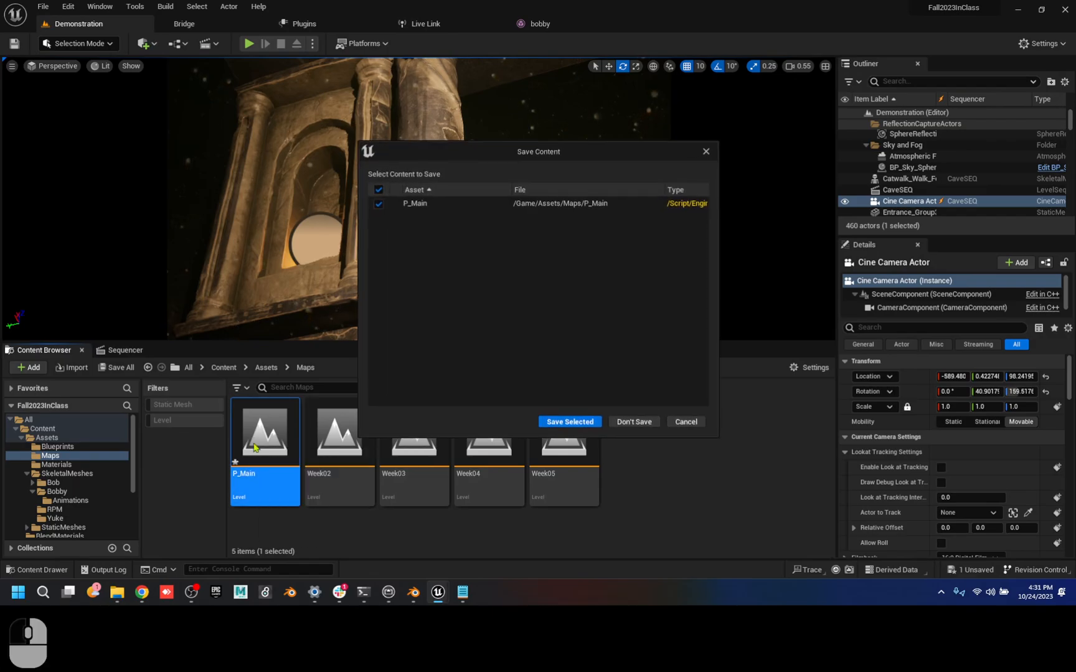
click(567, 422)
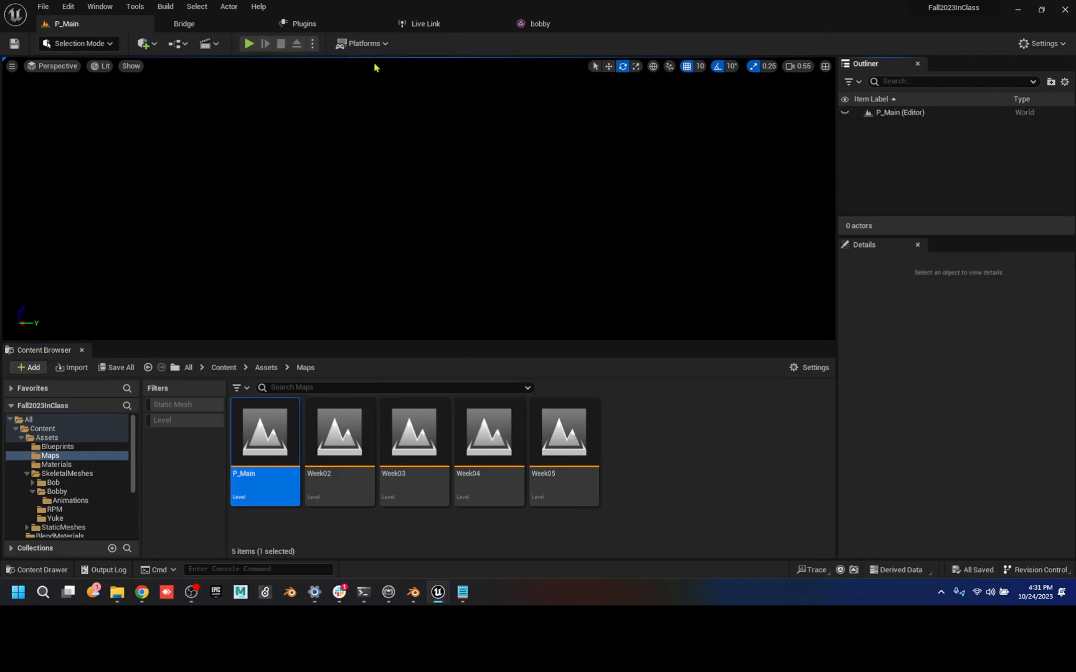
- Add a level sequence named SEQ_Main to the level, saved in the Assets folder
click(209, 43)
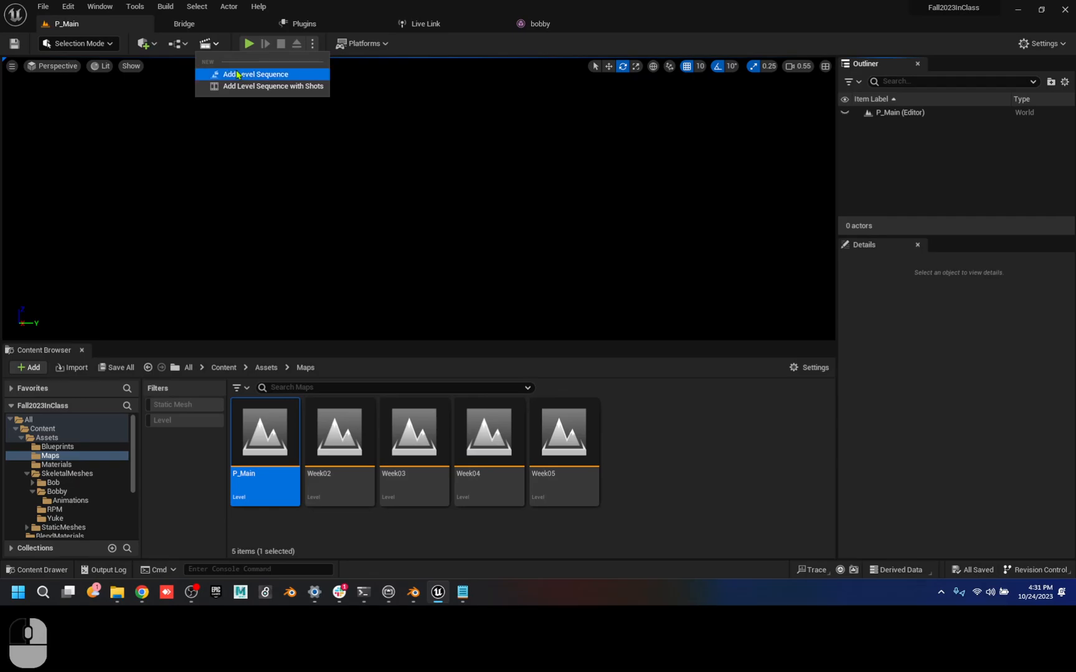
click(239, 78)
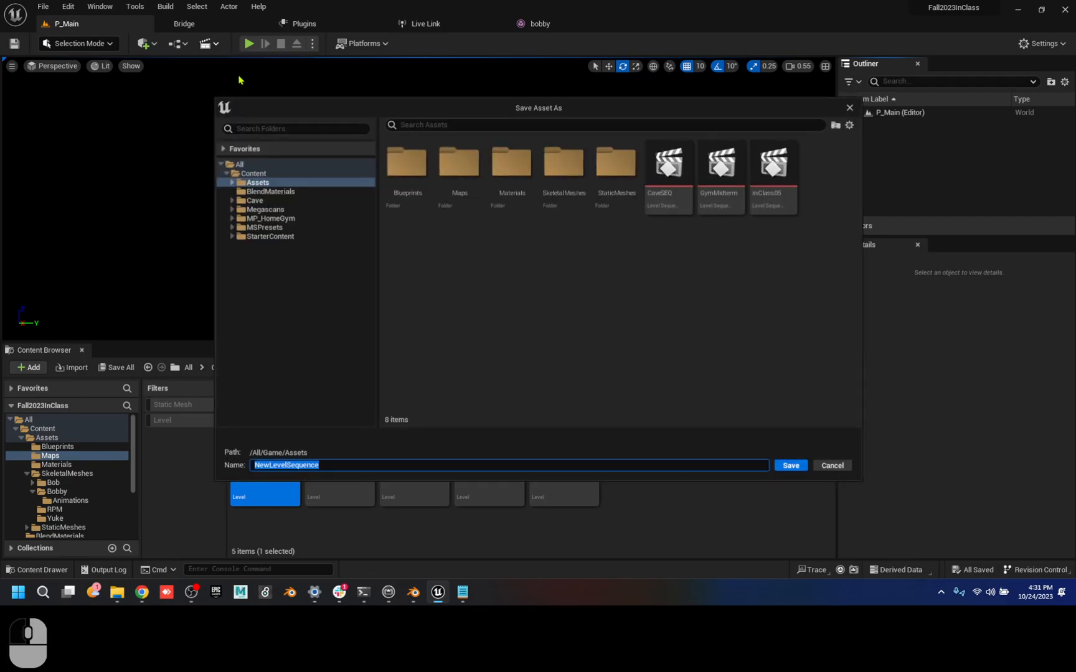
key(shift)
text(SEQ_Main)
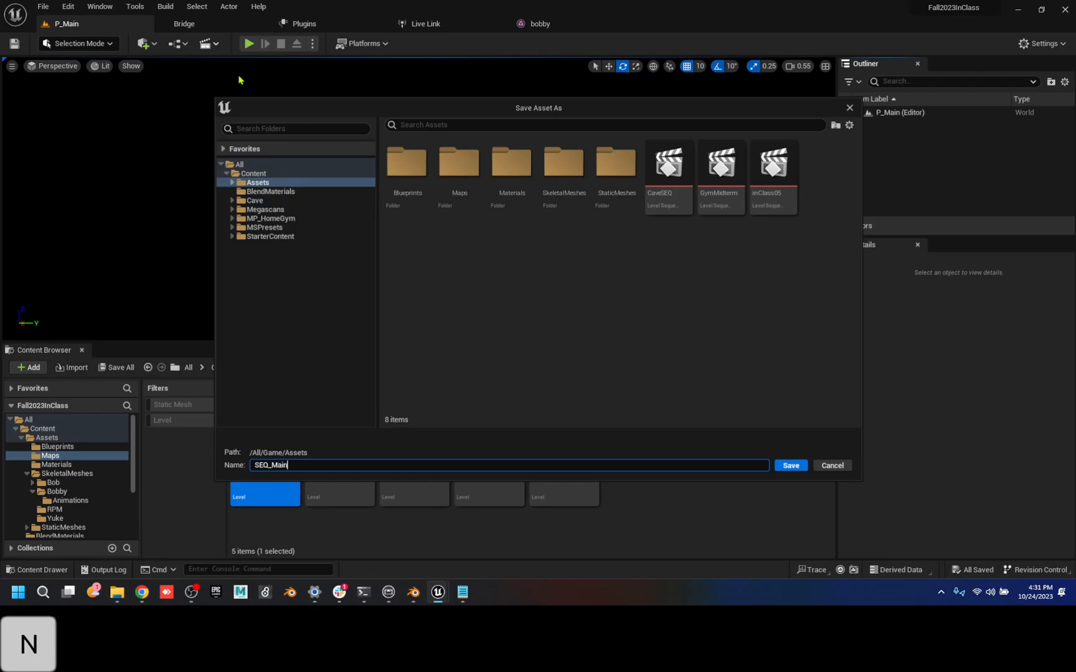
key(Return)
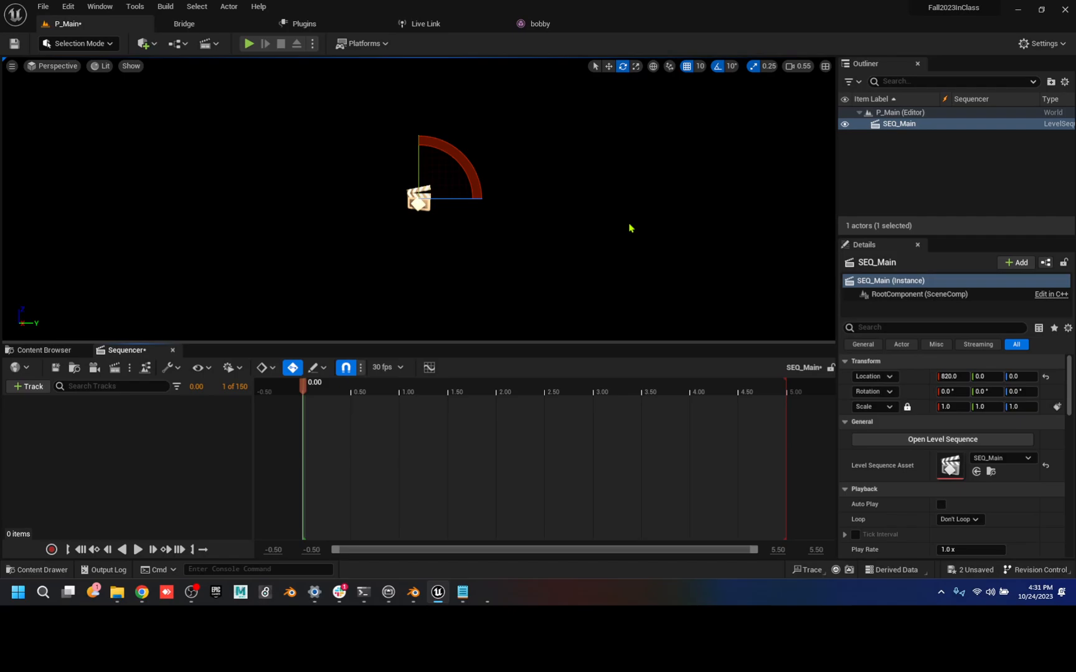
- Add a Shot Track to SEQ_Main and insert the GymMidterm sequence at the start
click(34, 391)
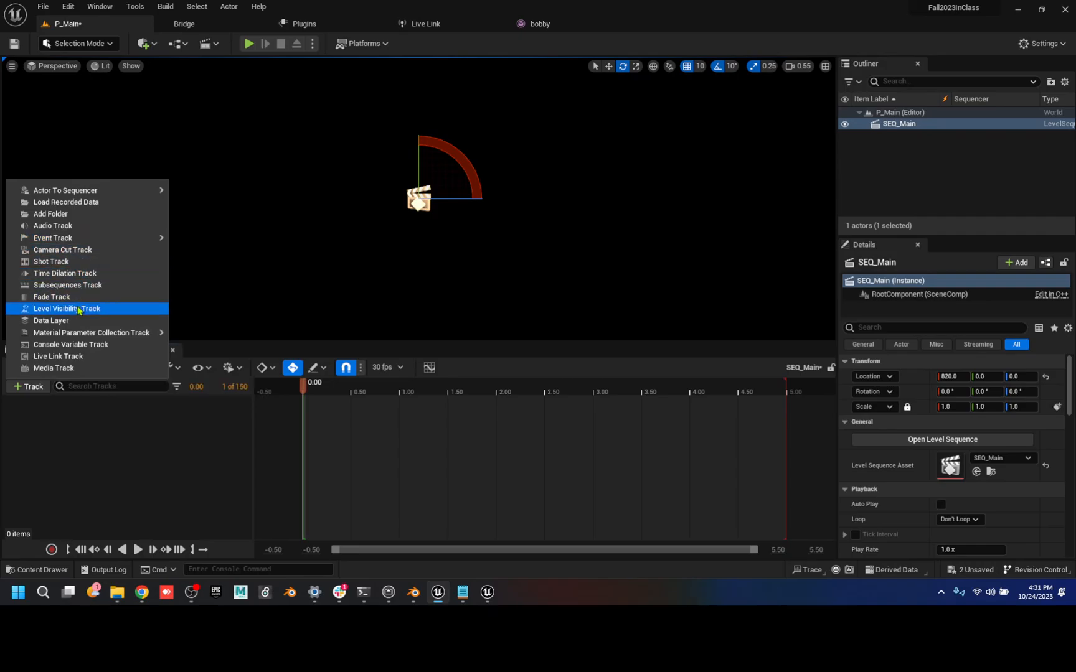
click(79, 264)
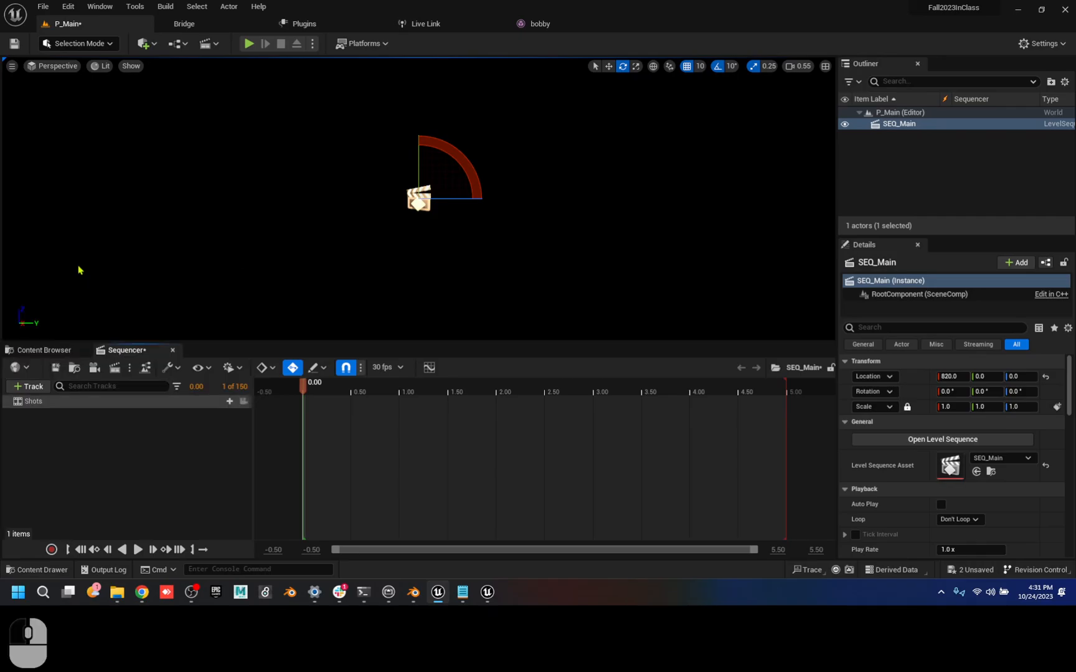
click(226, 402)
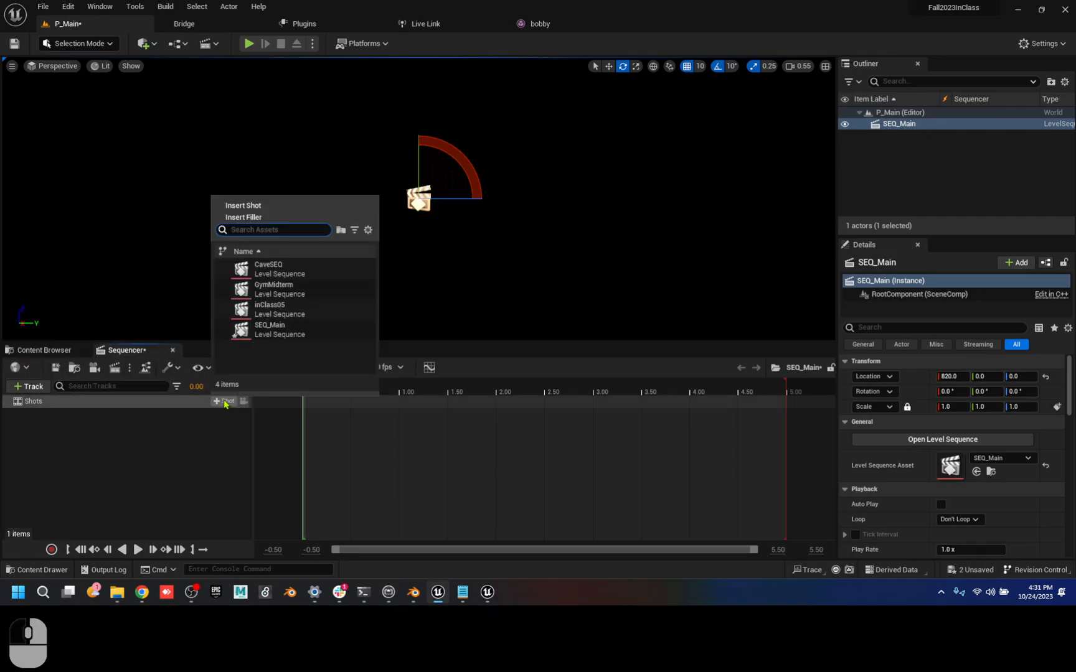
click(301, 288)
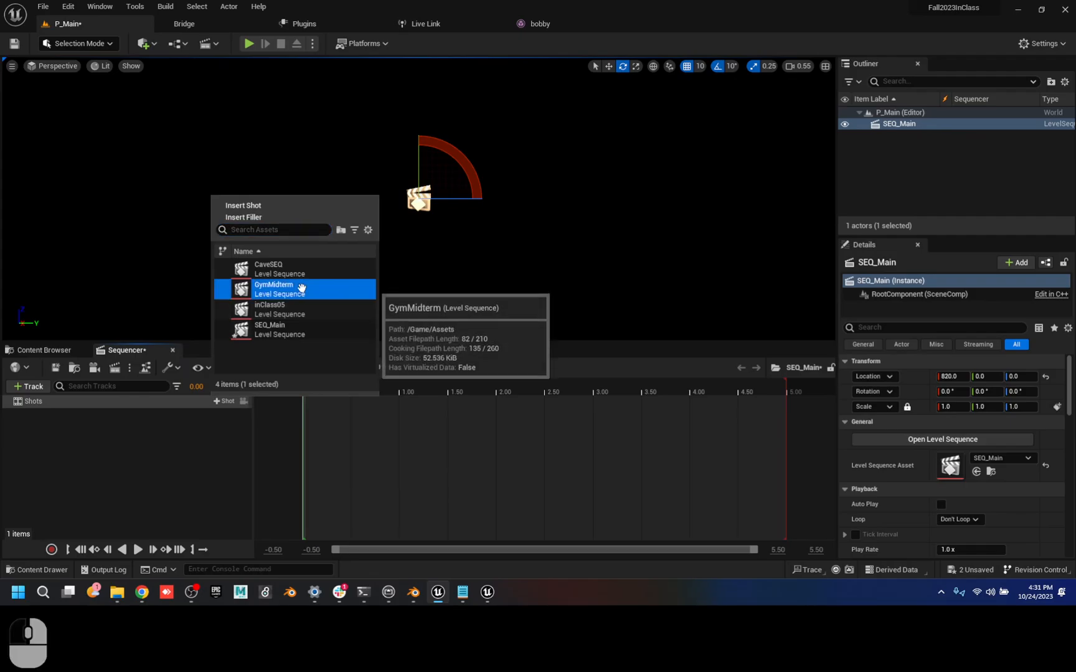
- Extend SEQ_Main's playback end to about 22.93 seconds, beyond the GymMidterm shot
ctrl+scroll(629, 502, down, 5)
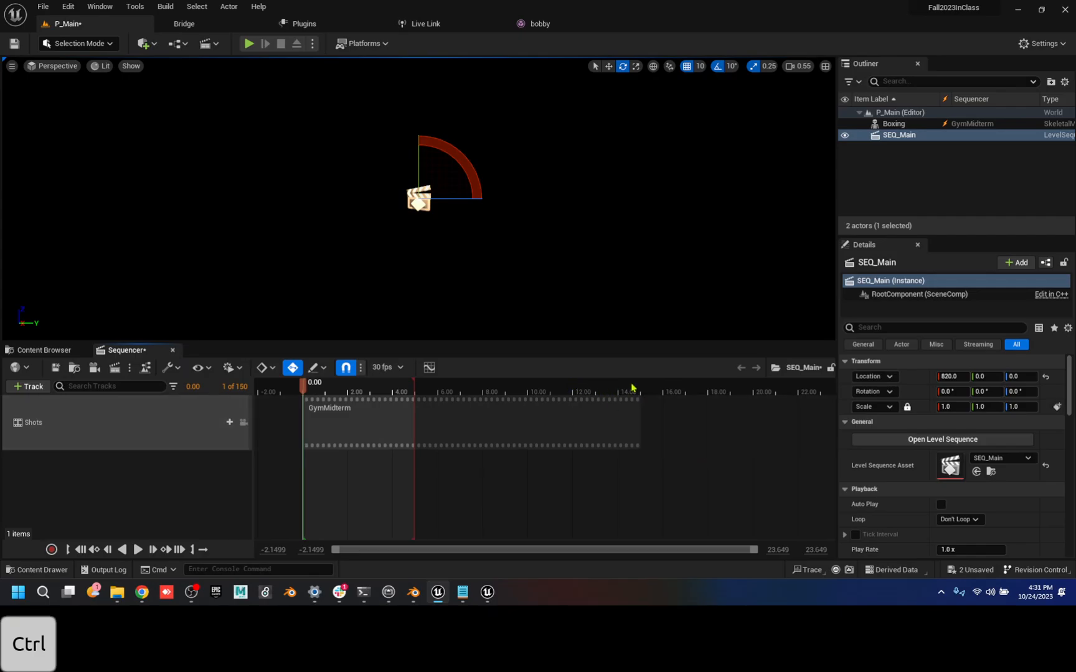
click(661, 386)
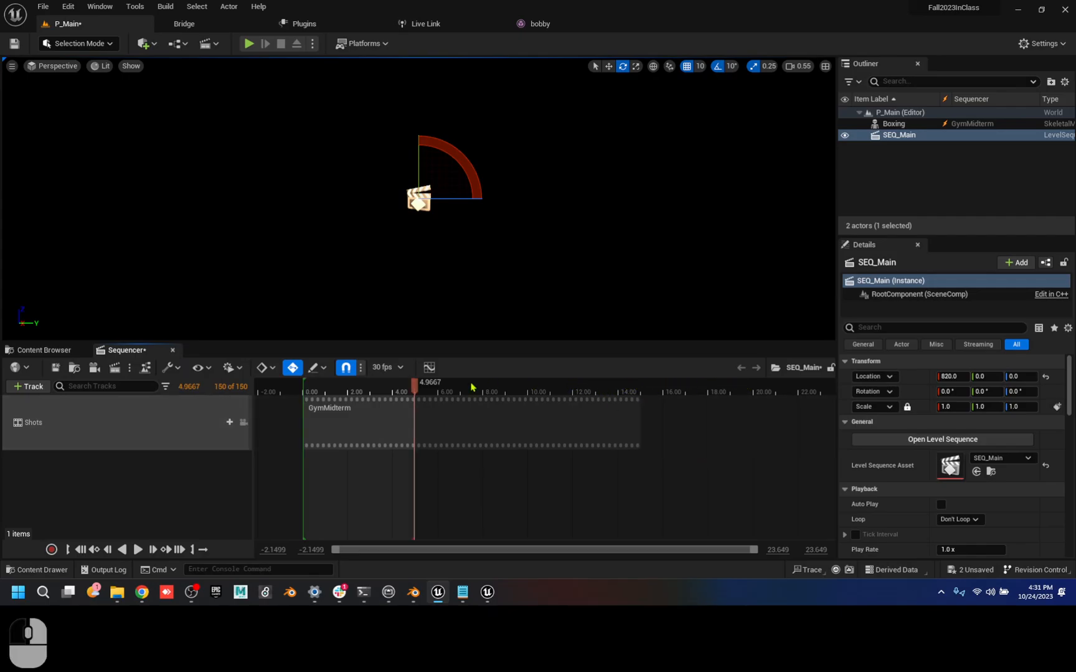
click(234, 368)
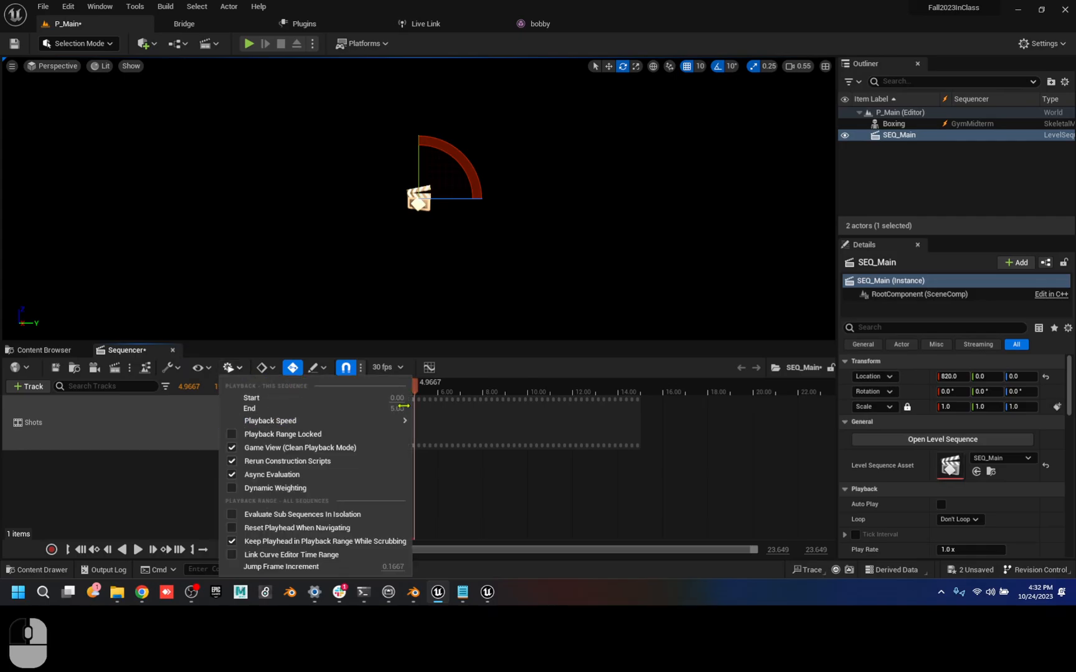
mouse_move(393, 408)
mouse_down()
mouse_move(504, 409)
mouse_move(396, 409)
mouse_up()
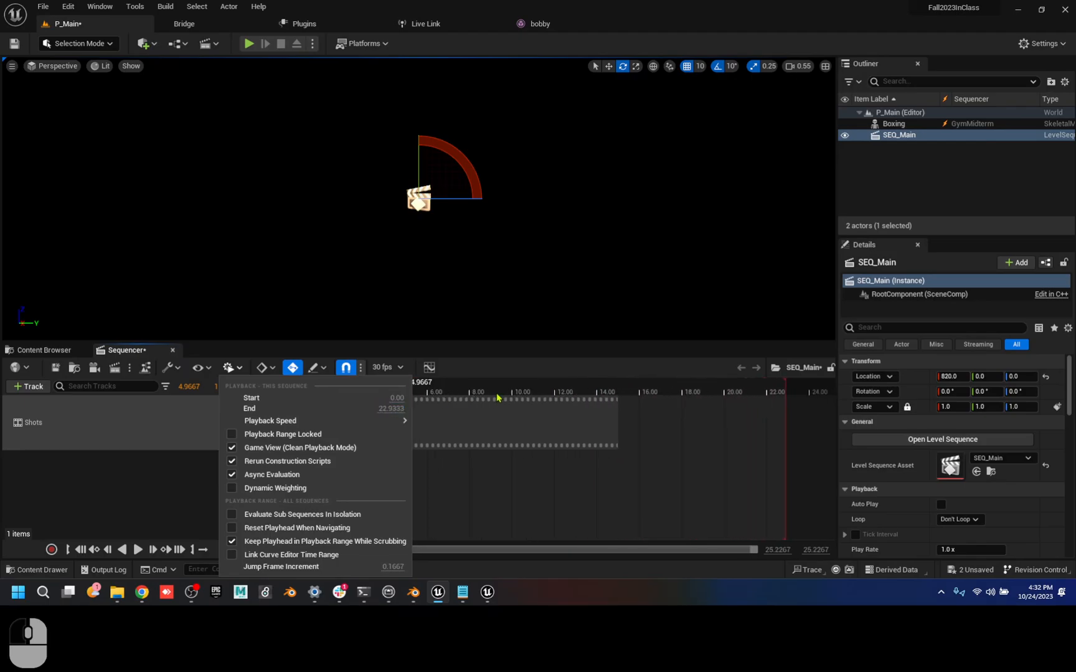
- Move the playhead to 15 seconds and insert the CaveSEQ sequence as the second shot
drag(584, 390, 619, 391)
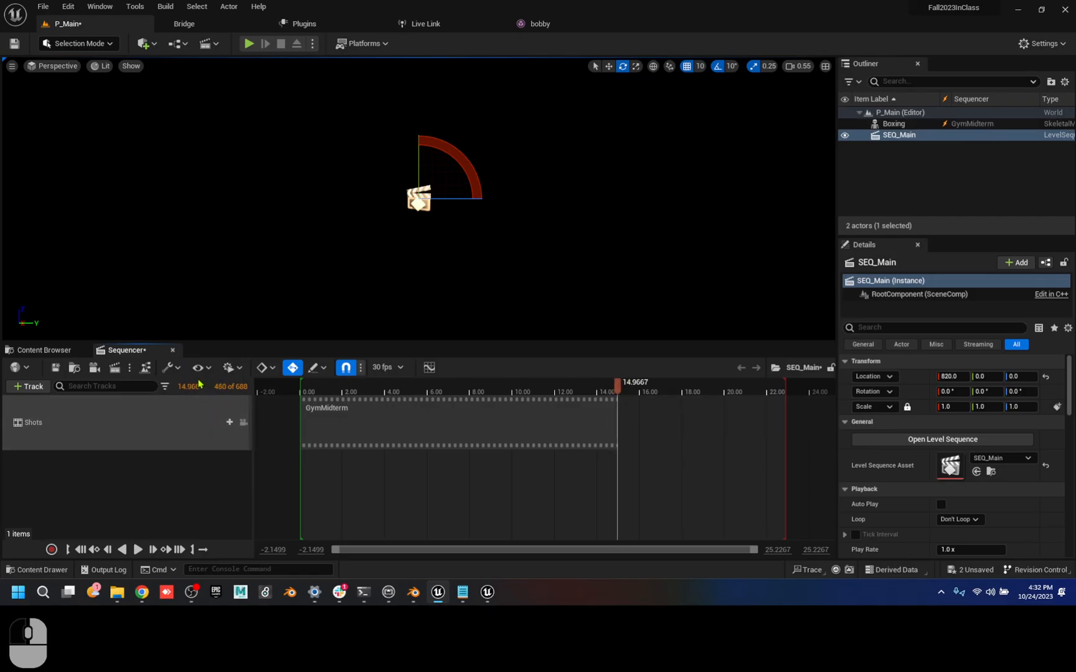
text(1)
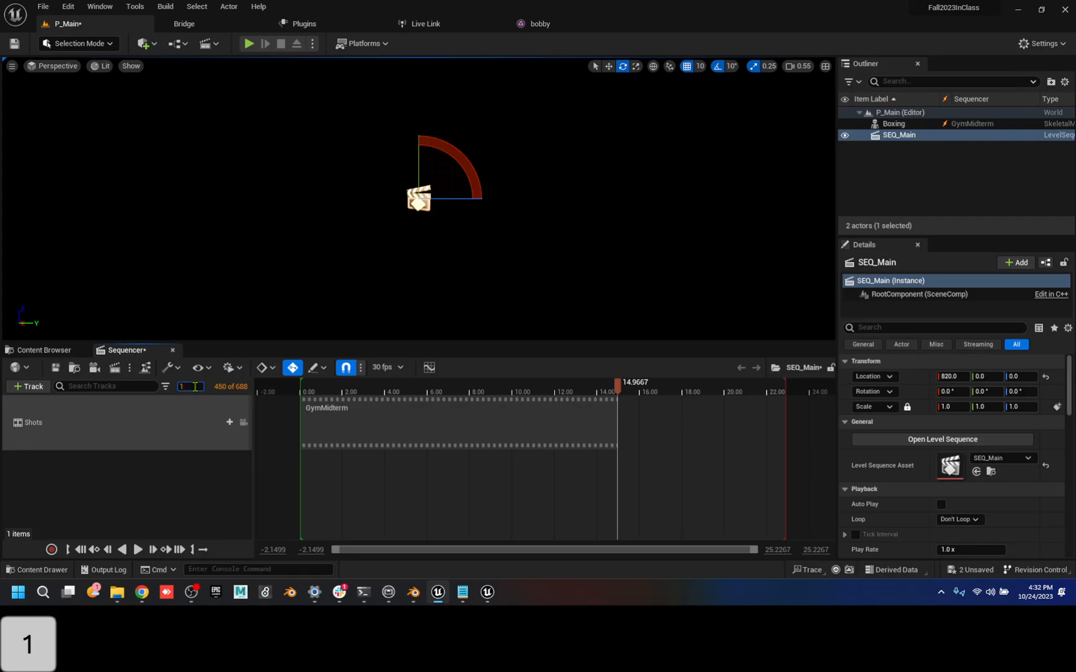
text(5)
key(Return)
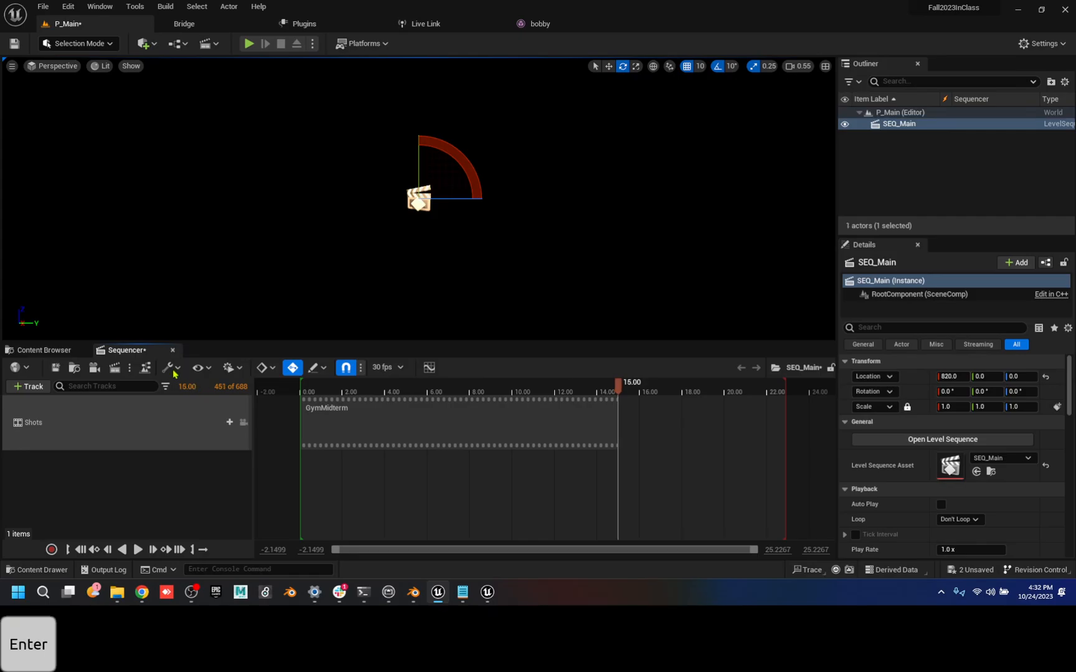
click(224, 422)
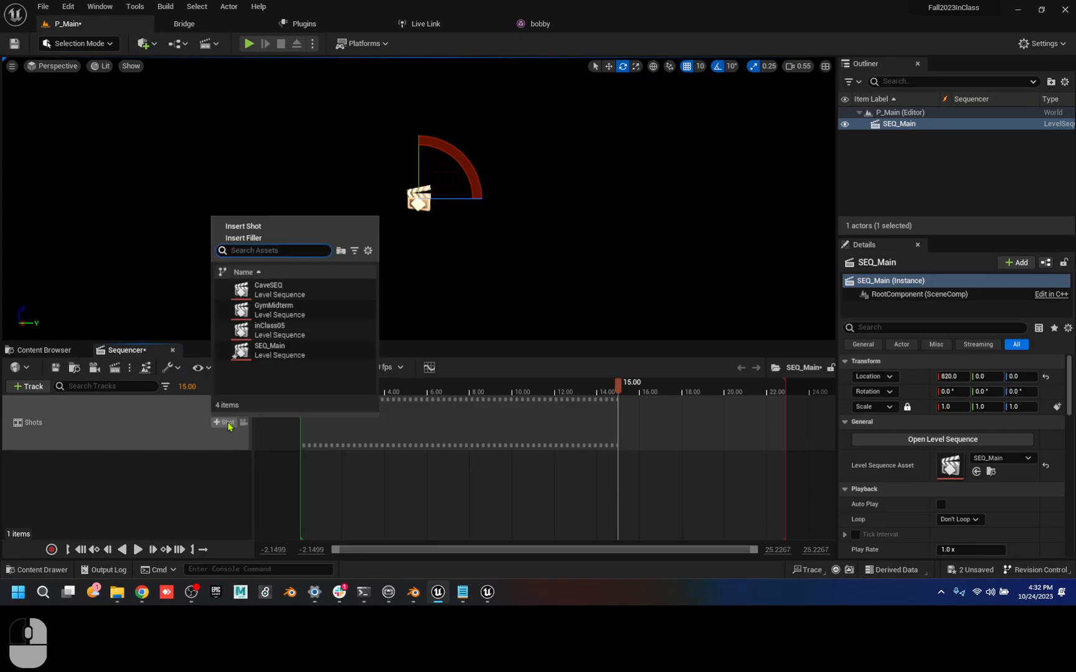
click(289, 296)
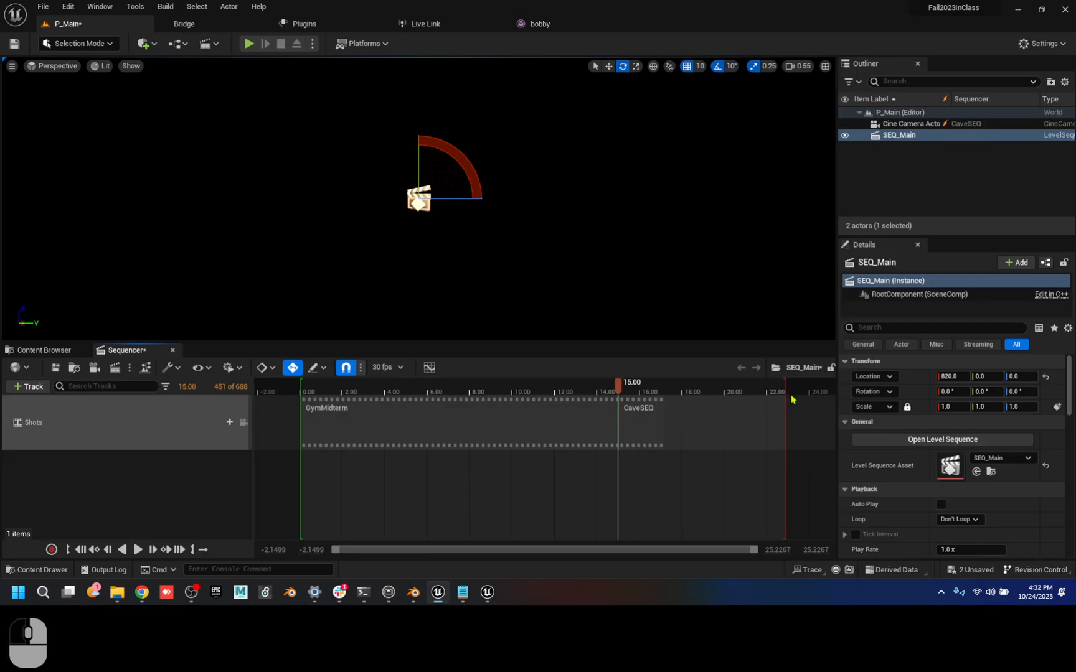
- Shorten SEQ_Main's playback range so it finishes at the end of the CaveSEQ shot
mouse_move(785, 387)
shift+mouse_down()
mouse_move(725, 387)
mouse_move(744, 386)
shift+mouse_up()
key(ctrl+z)
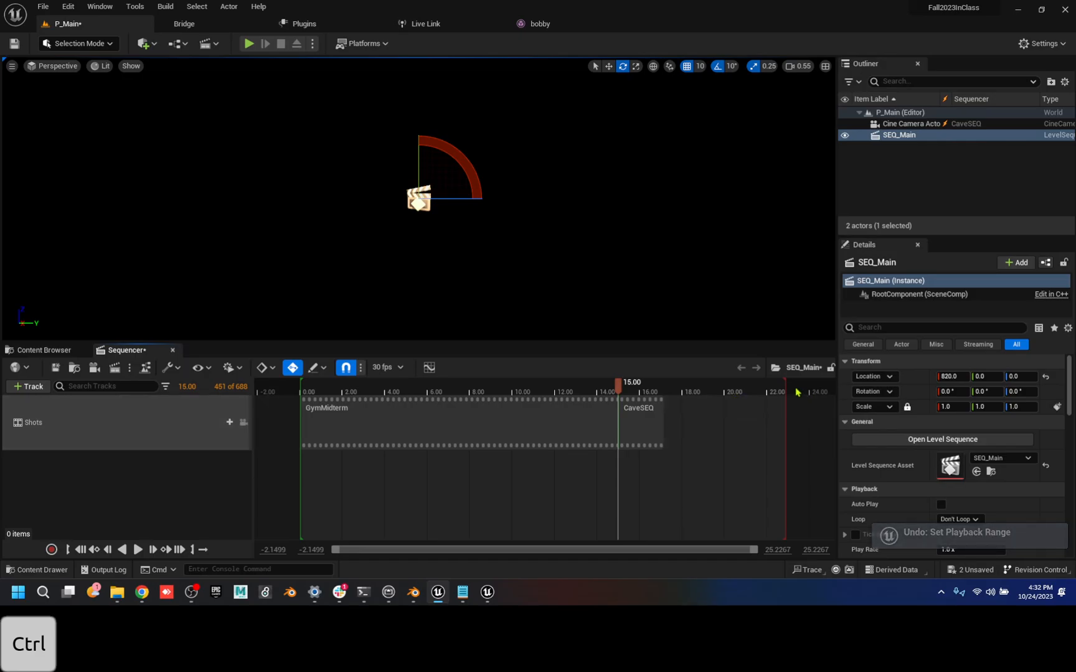
click(764, 395)
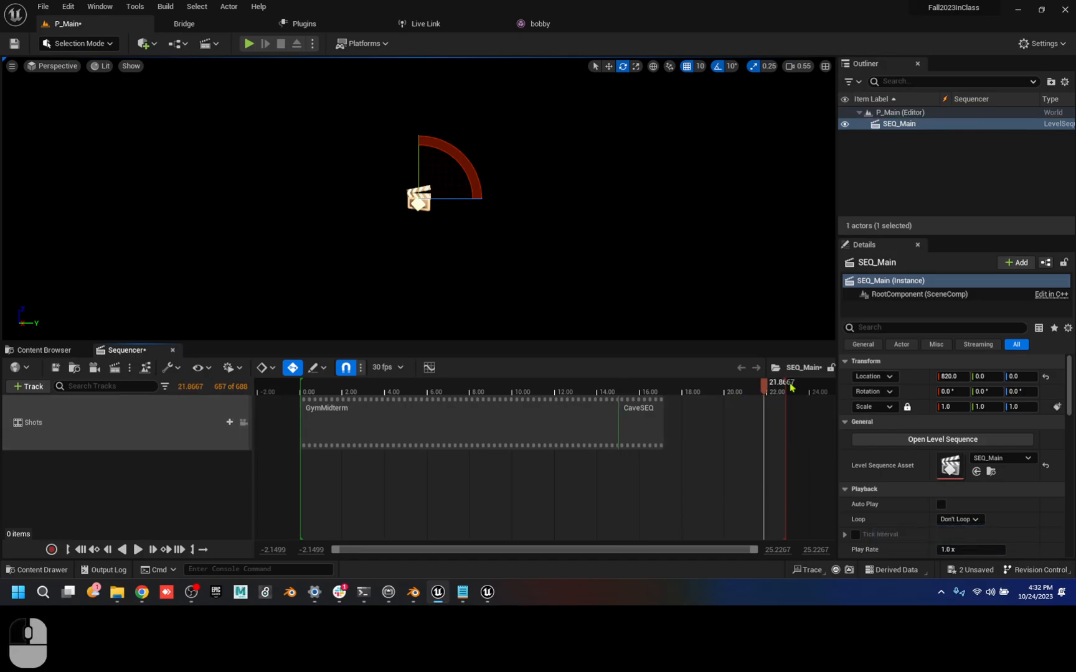
drag(786, 382, 672, 394)
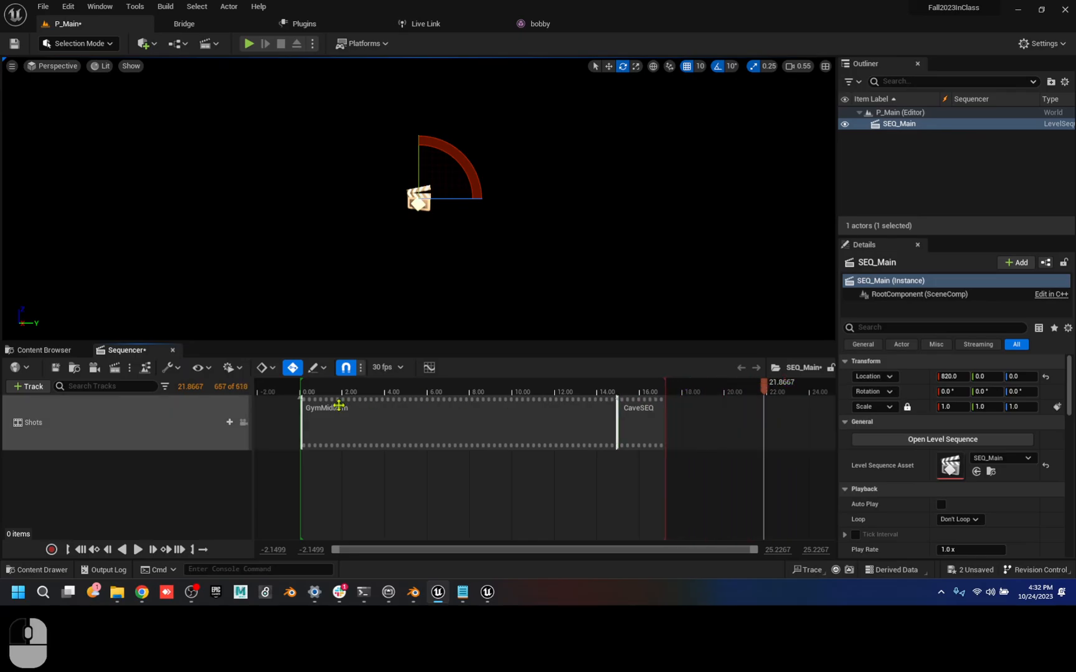
- Scrub through the GymMidterm and CaveSEQ shots, ending with the playhead at 0.00
click(359, 393)
drag(537, 390, 595, 396)
drag(430, 403, 269, 392)
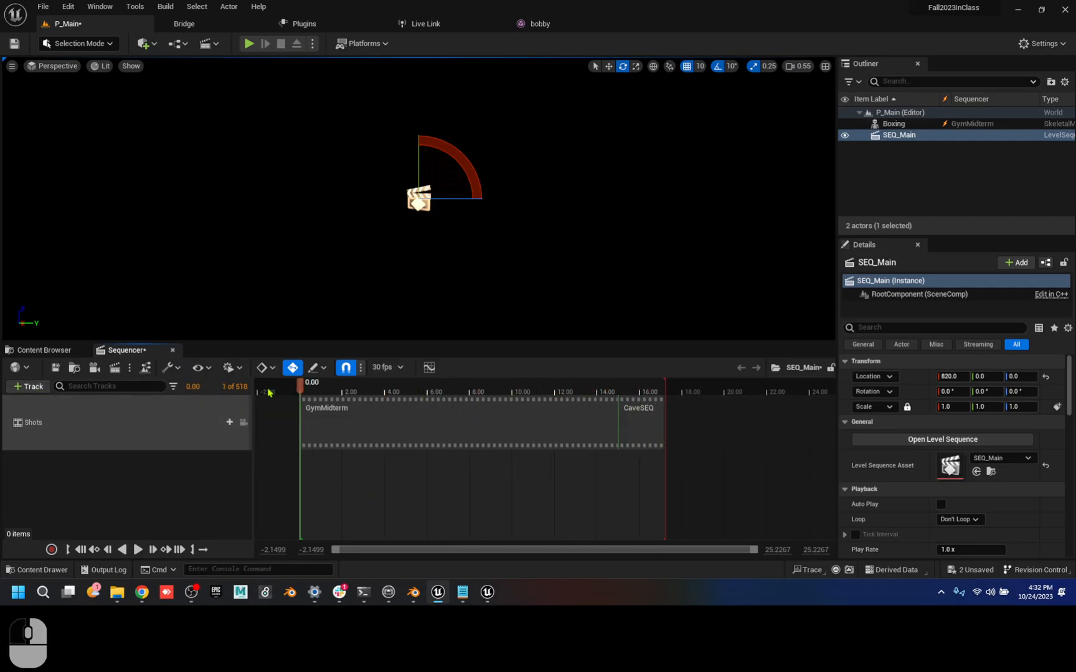
- Add a Level Visibility Track to SEQ_Main
click(14, 387)
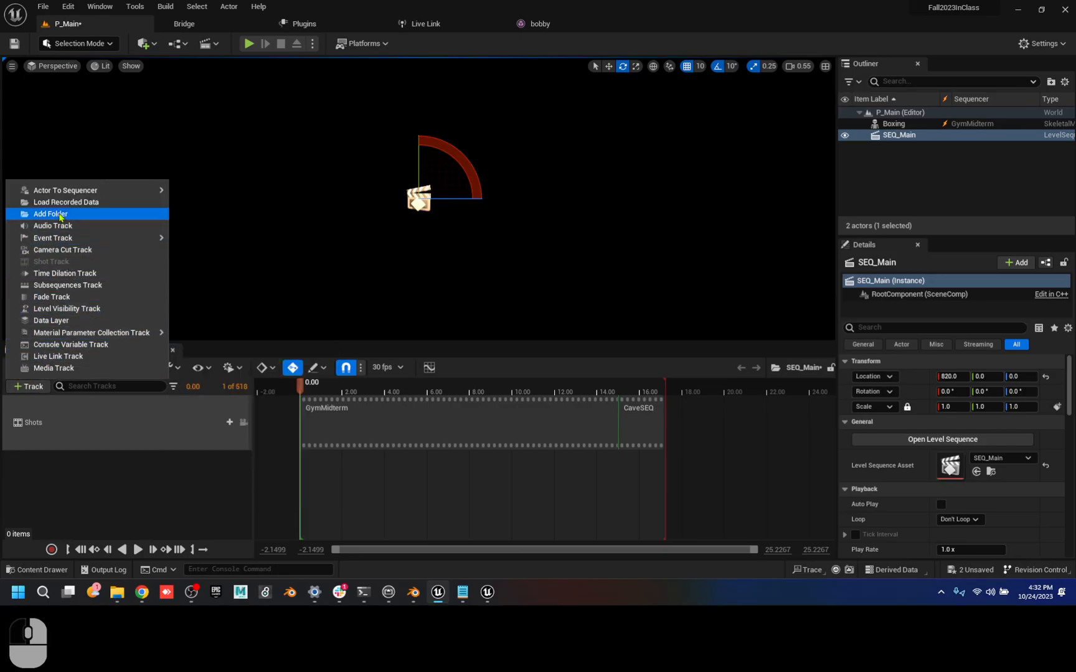
click(67, 310)
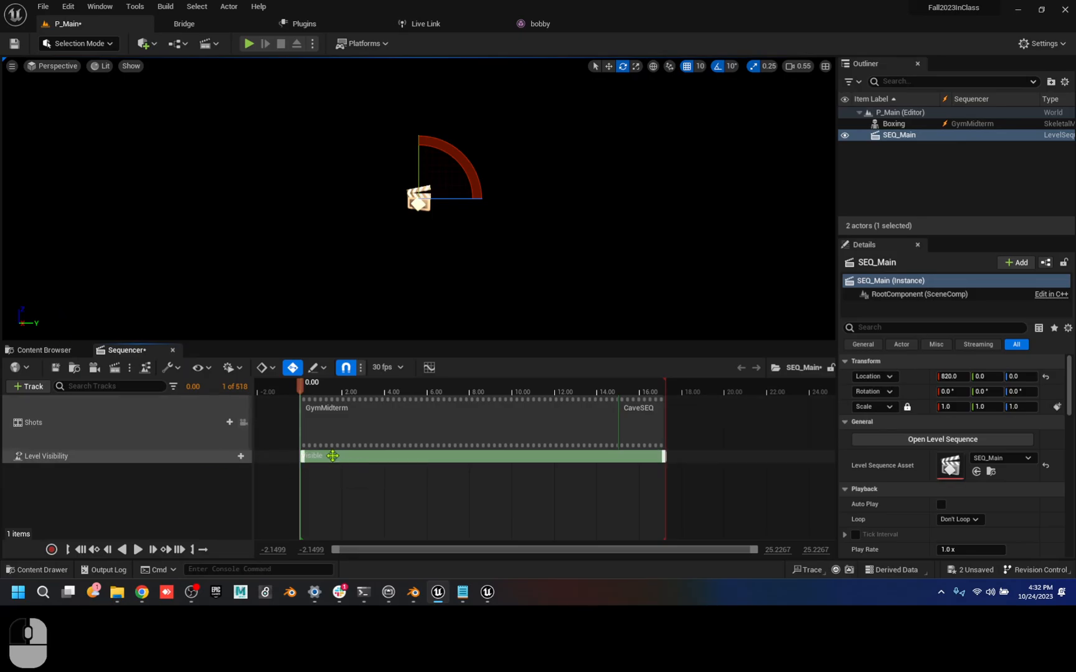
- Filter the project's content listing to show only Level assets
click(43, 350)
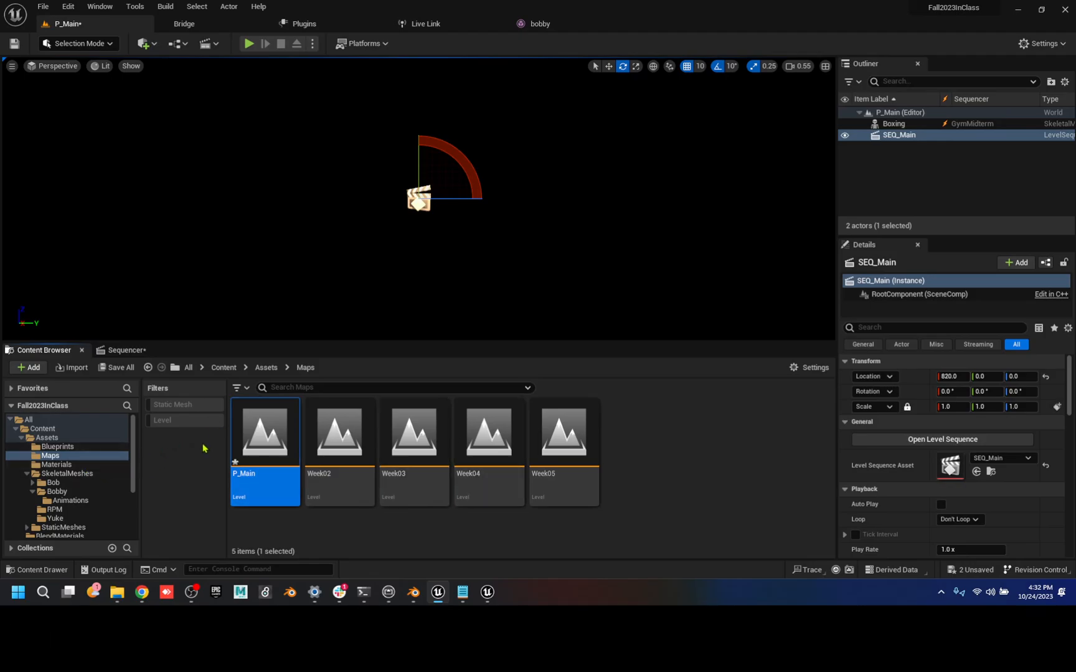
click(172, 423)
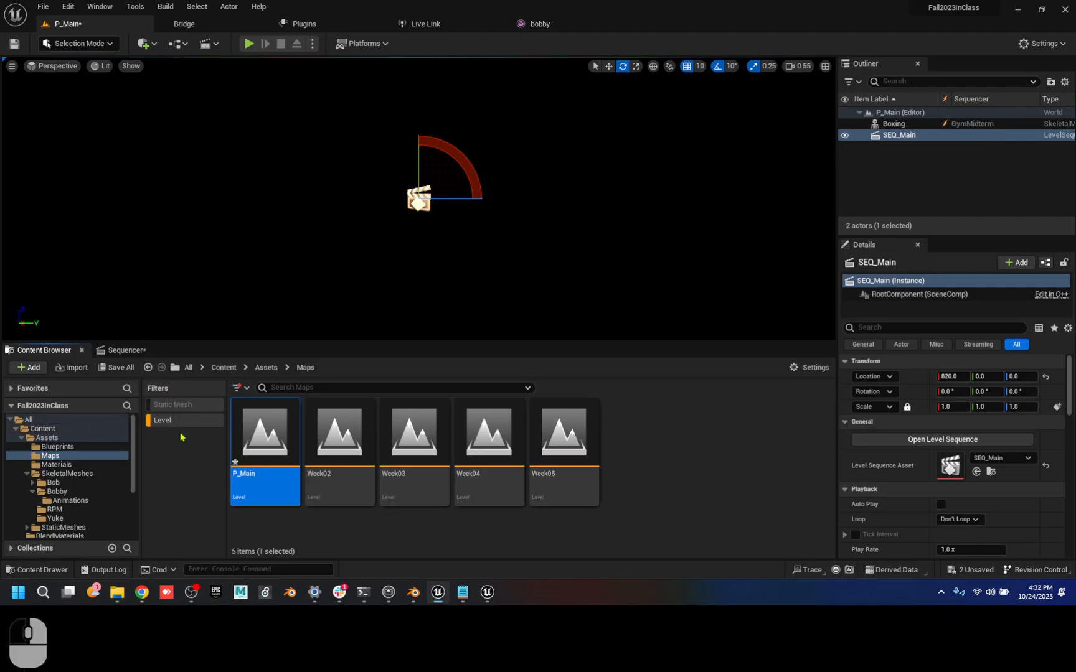
- Look through all of the project's levels and add Showcase to the level names of SEQ_Main's visible Level Visibility section
click(68, 428)
scroll(573, 495, down, 1)
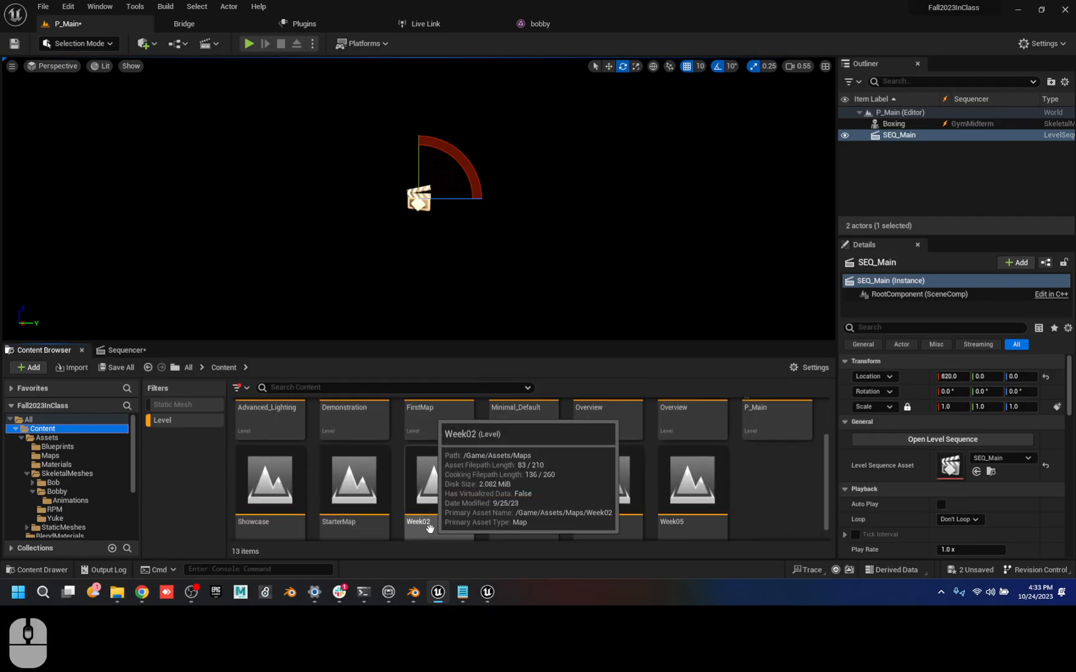
scroll(351, 499, up, 1)
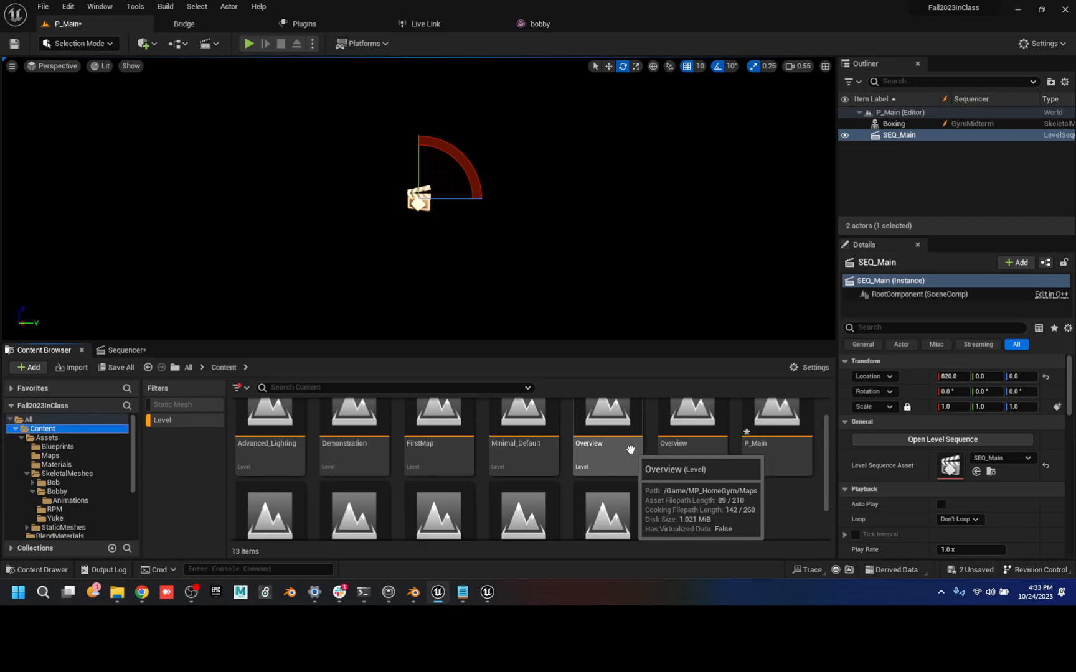
scroll(757, 489, down, 2)
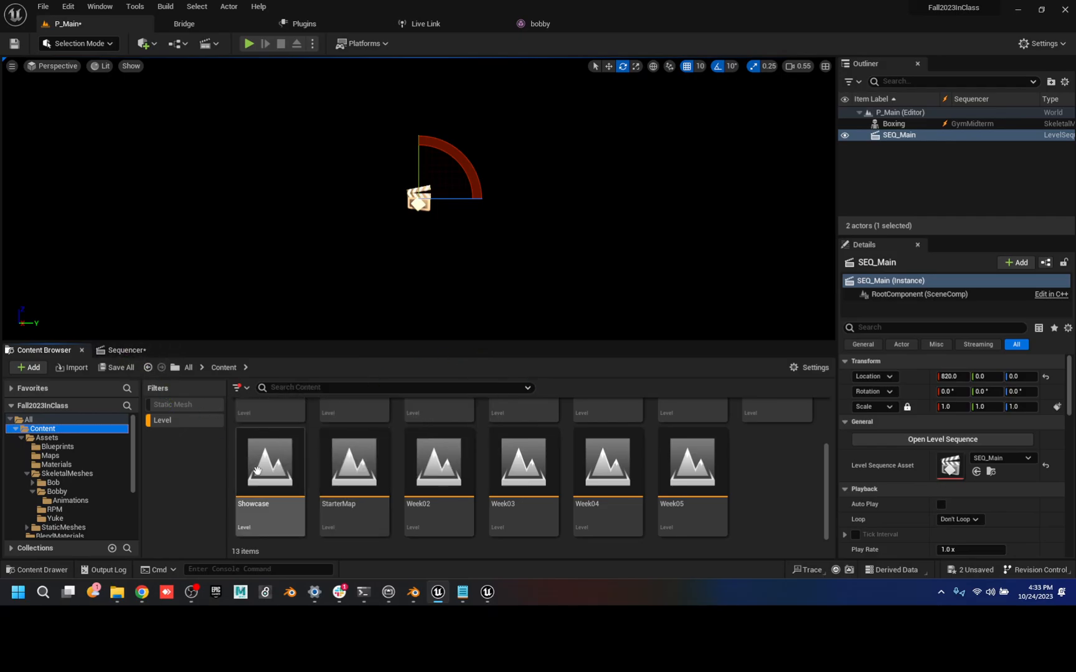
scroll(281, 483, up, 2)
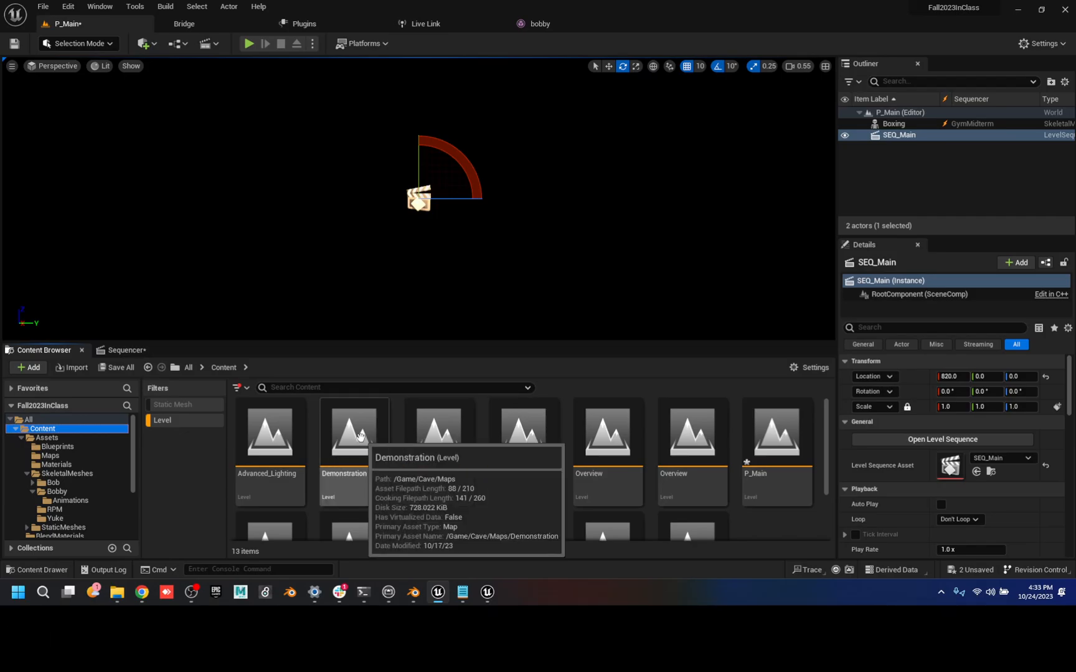
click(125, 350)
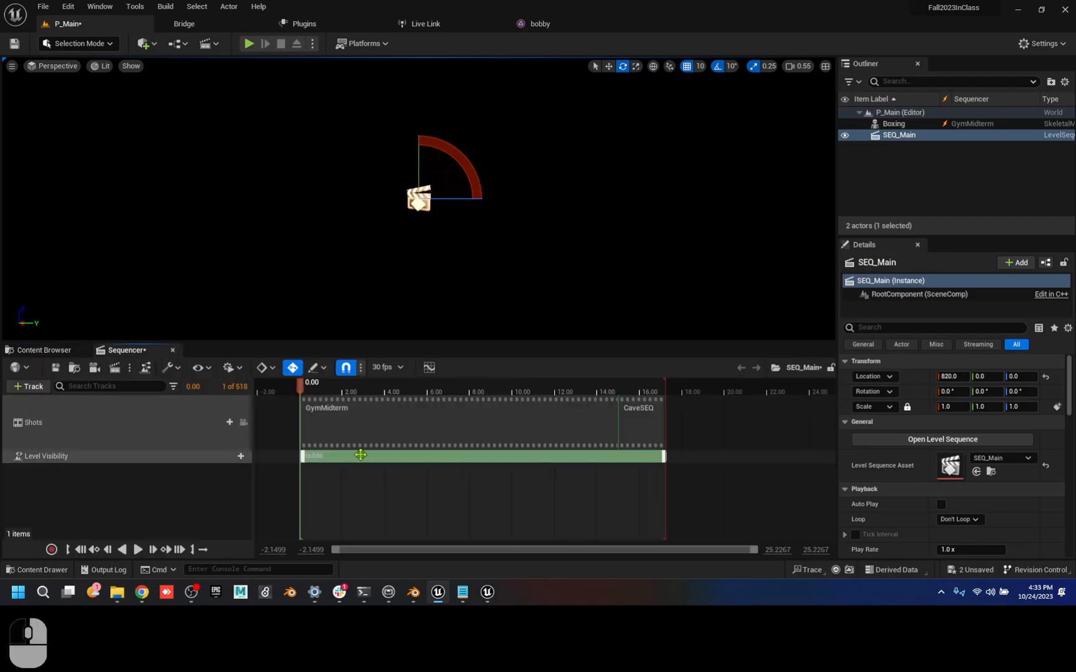
right_click(318, 457)
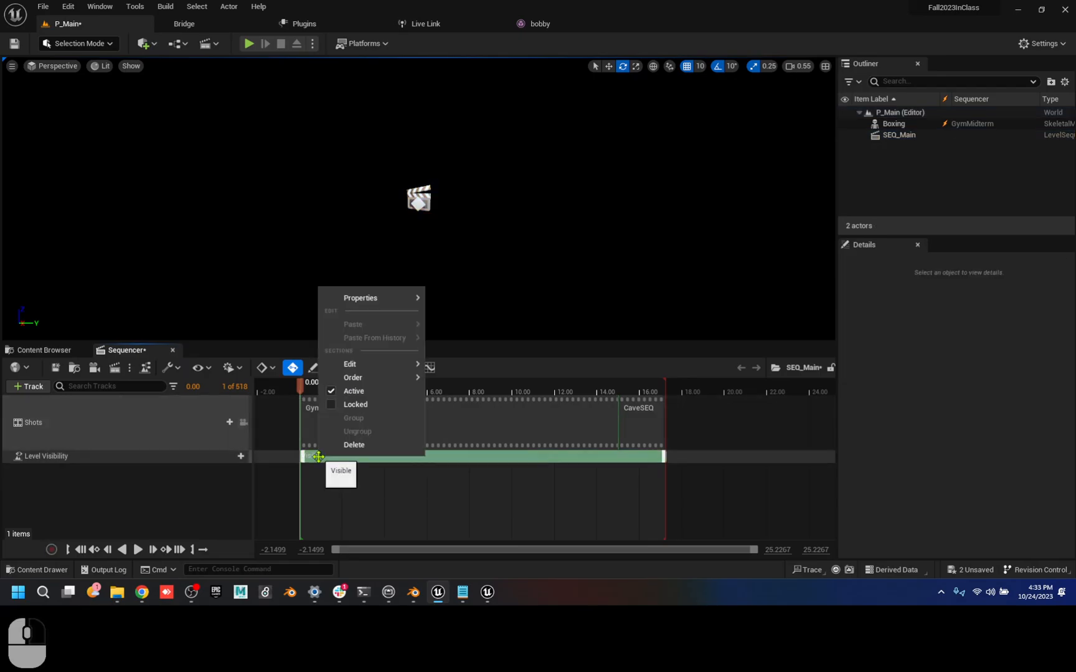
mouse_move(373, 297)
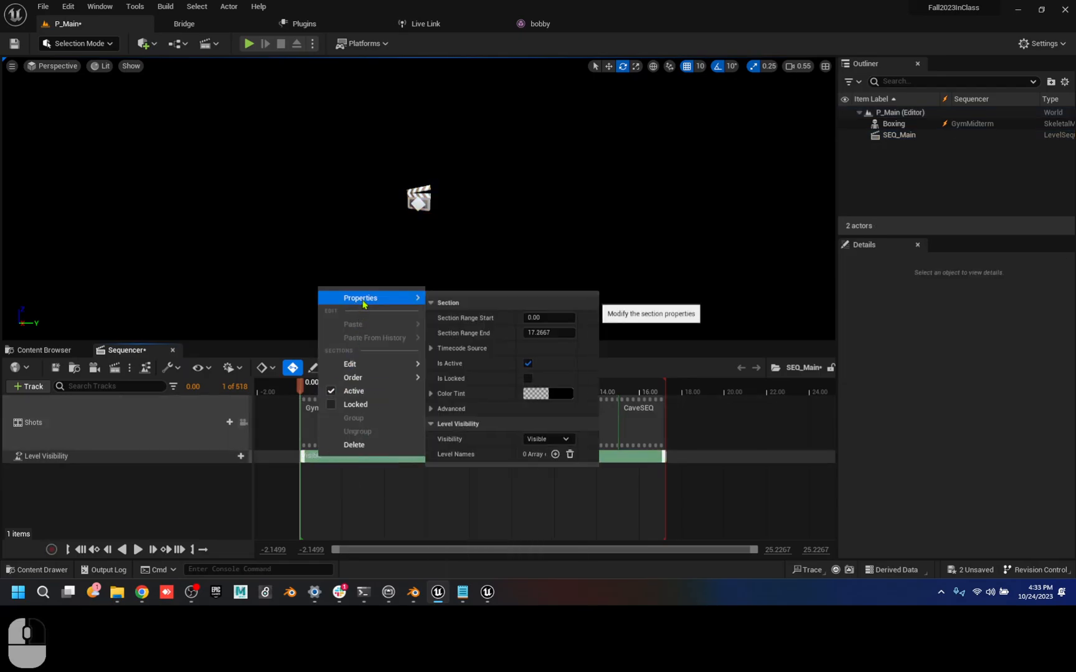
click(555, 454)
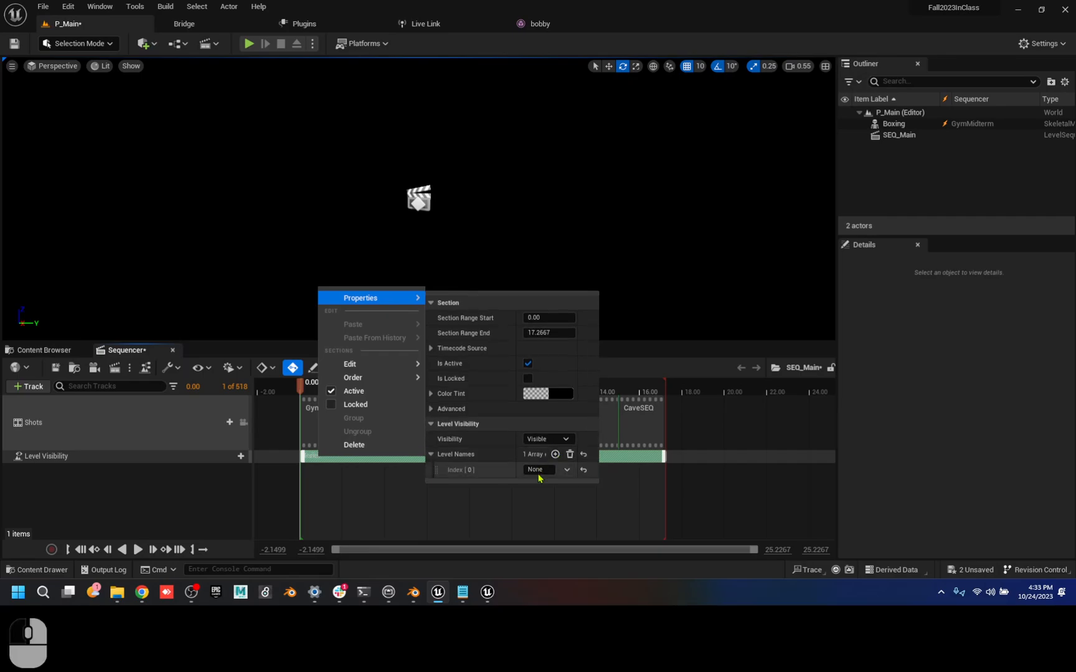
text(Sh)
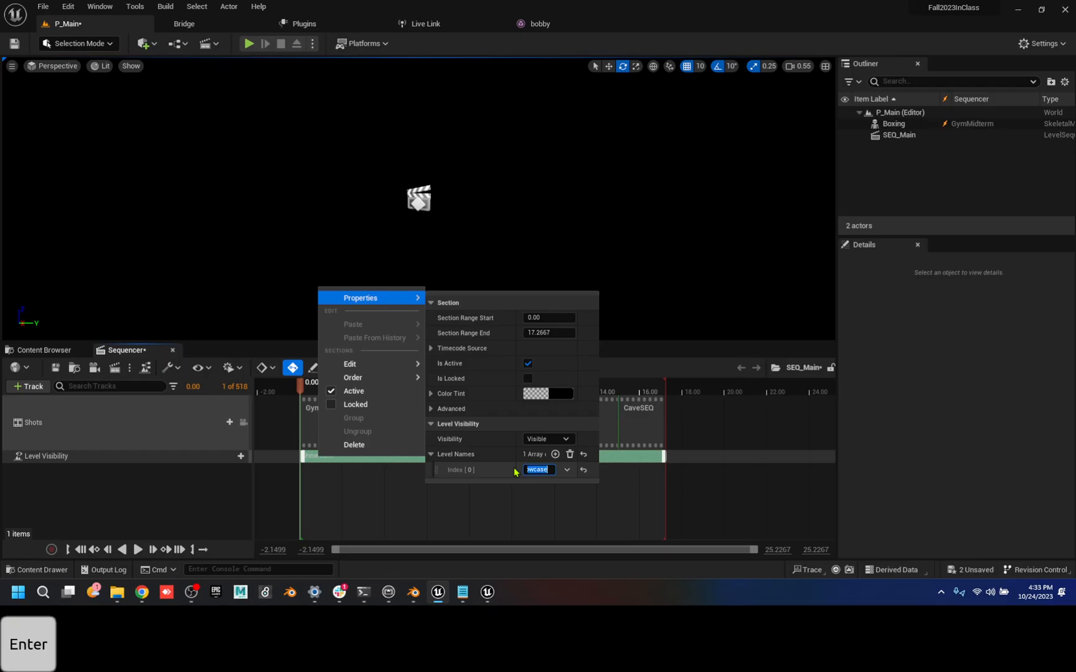
click(541, 527)
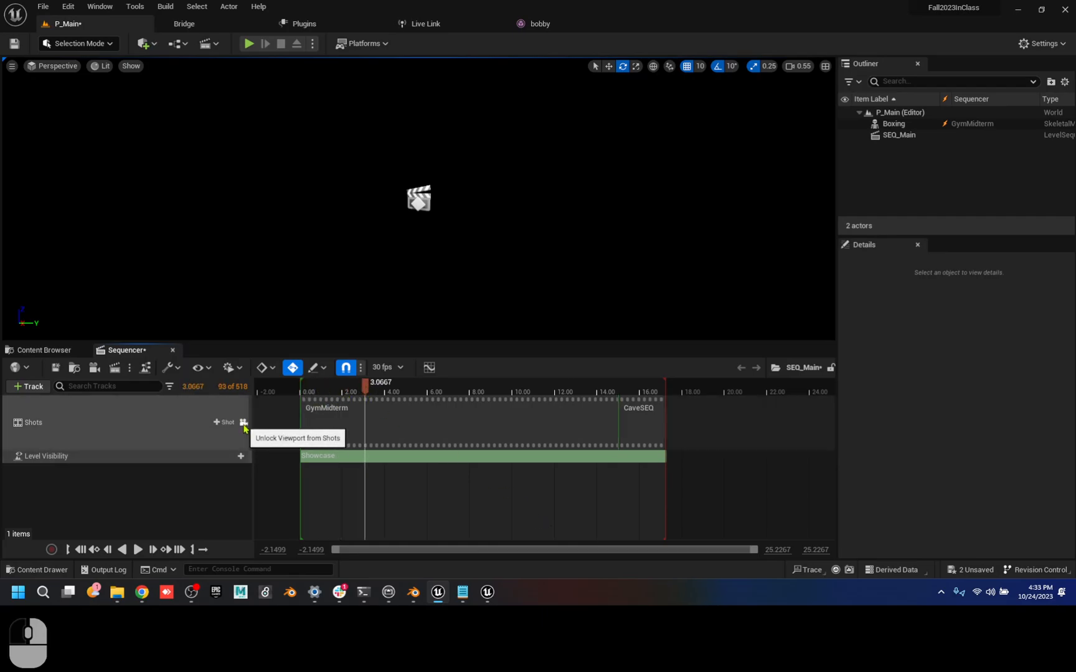
- Open the GymMidterm shot's sequence to inspect its camera cuts and camera tracks, and return to SEQ_Main
drag(369, 391, 324, 391)
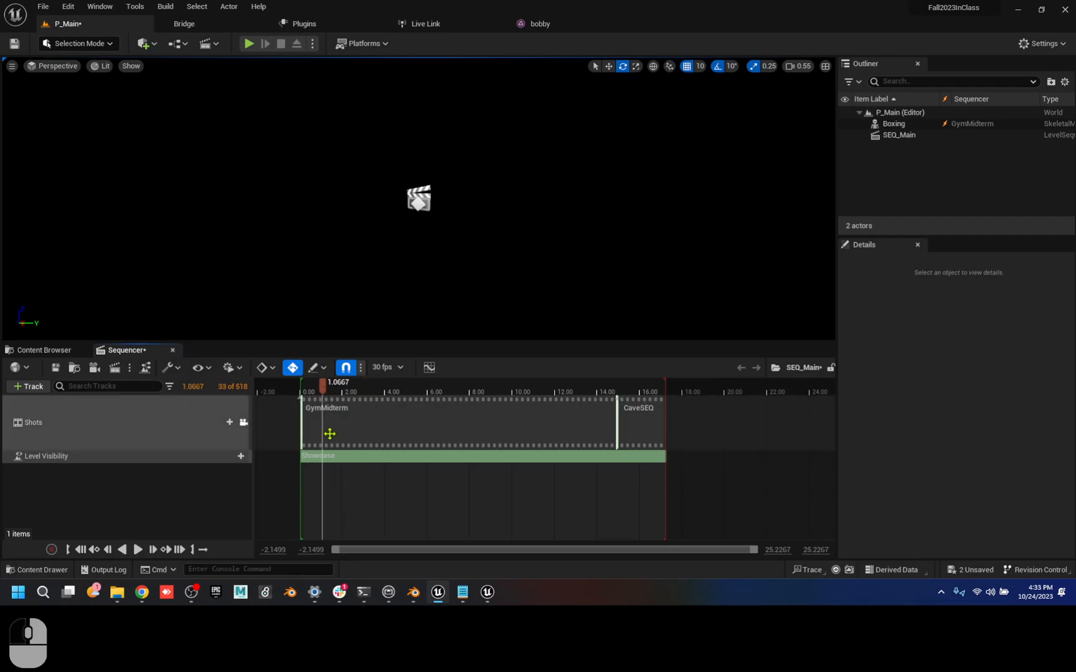
double_click(328, 434)
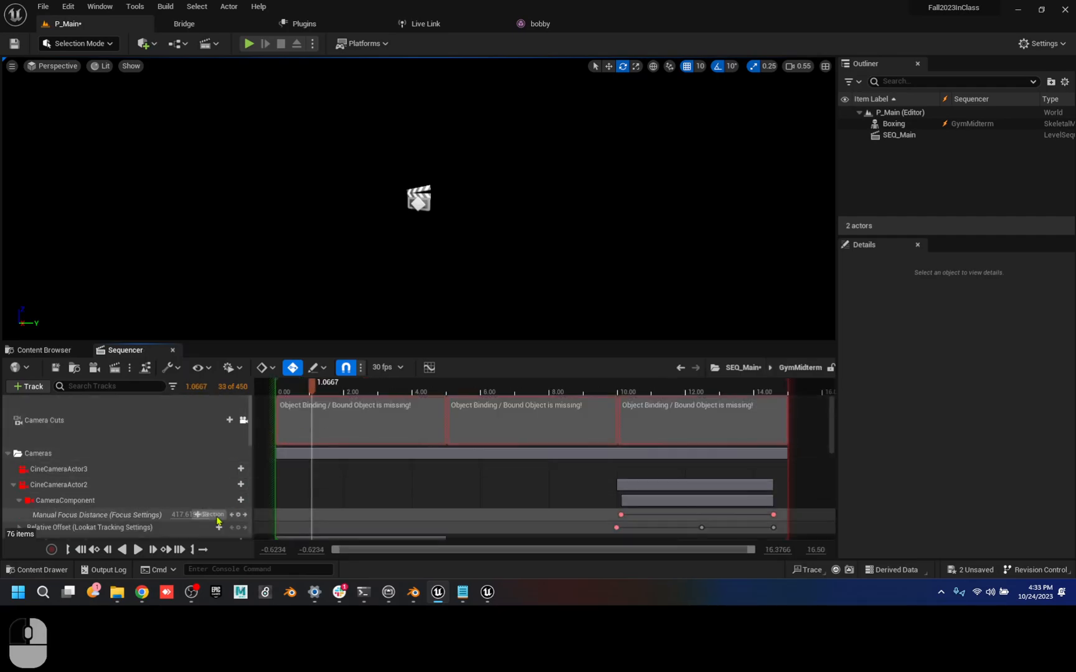
scroll(155, 498, down, 3)
scroll(165, 497, up, 3)
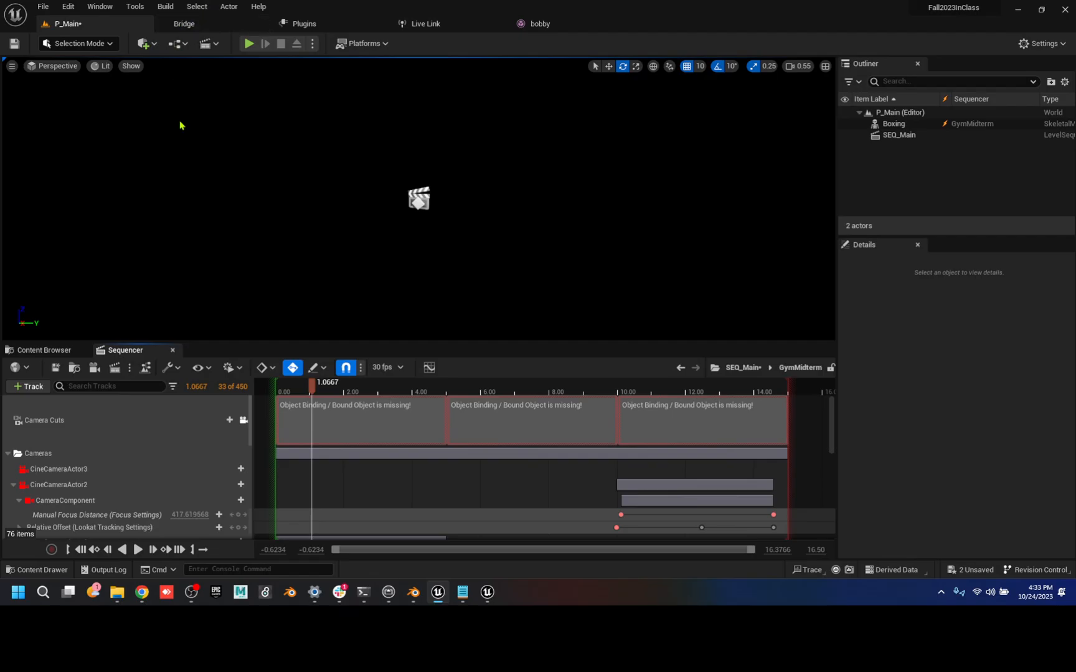
click(45, 351)
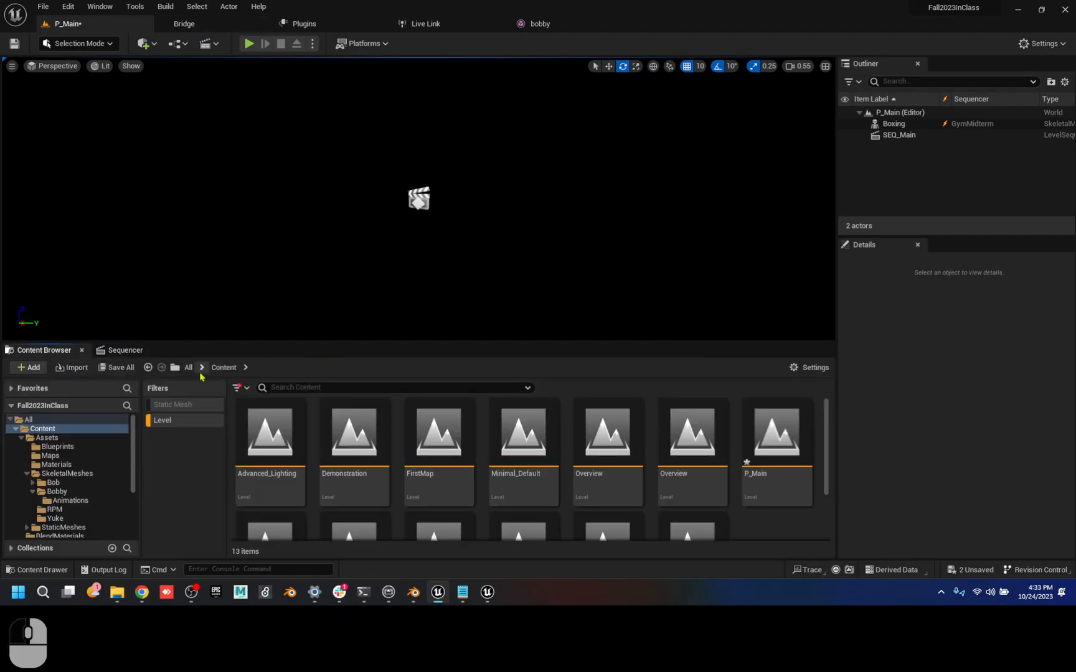
click(127, 351)
click(102, 459)
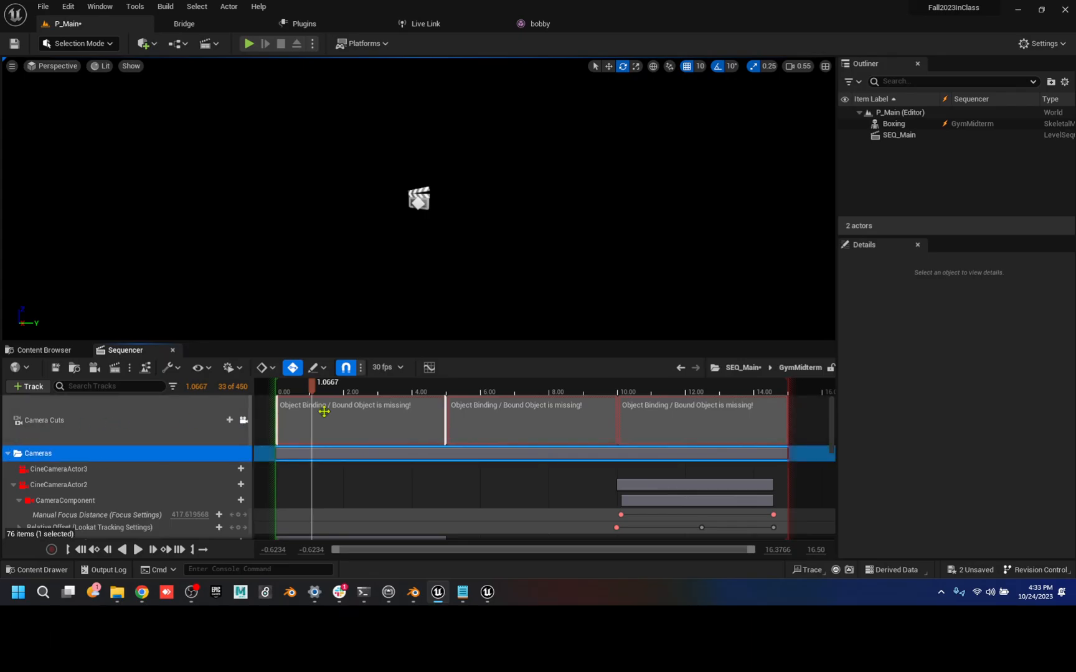
click(741, 368)
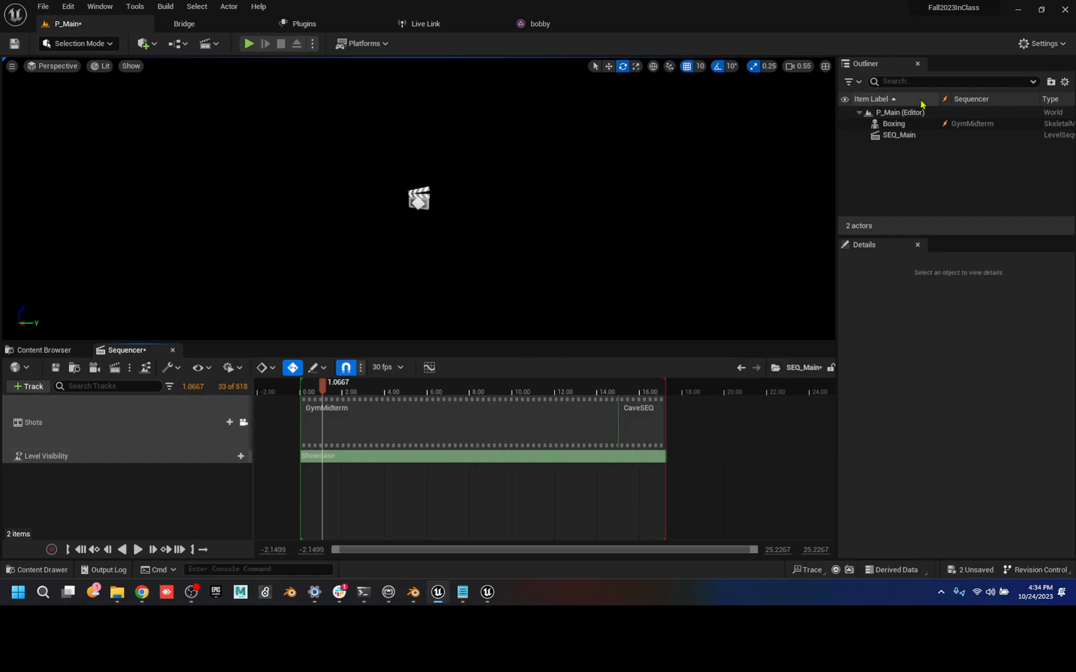
- Open the Levels window and dock it beside the Outliner
click(100, 6)
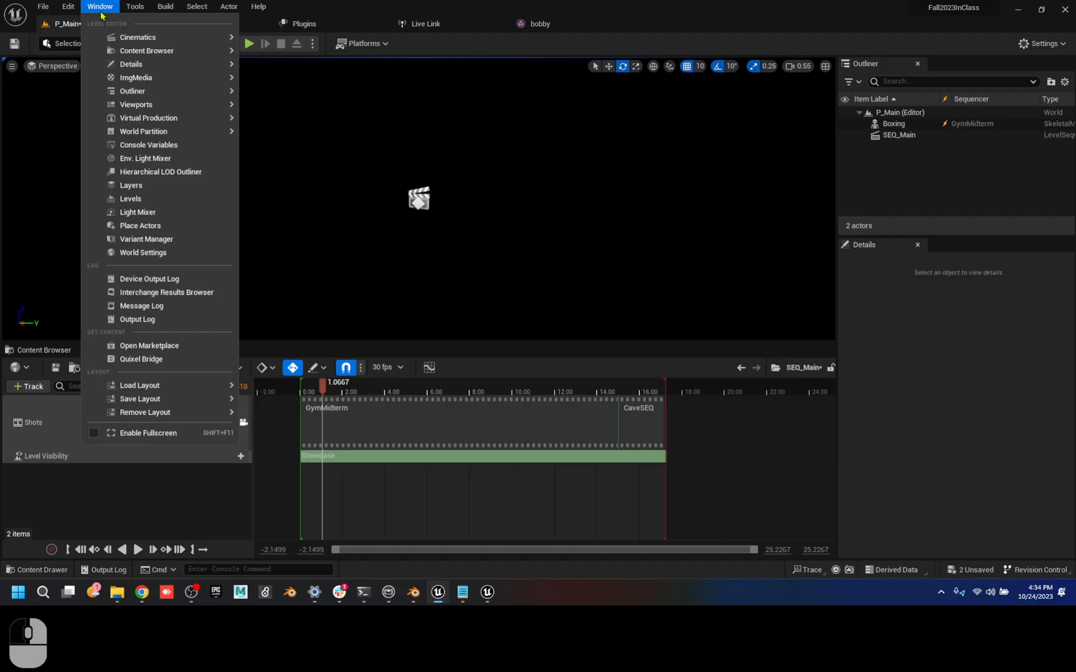
click(149, 201)
drag(301, 141, 953, 74)
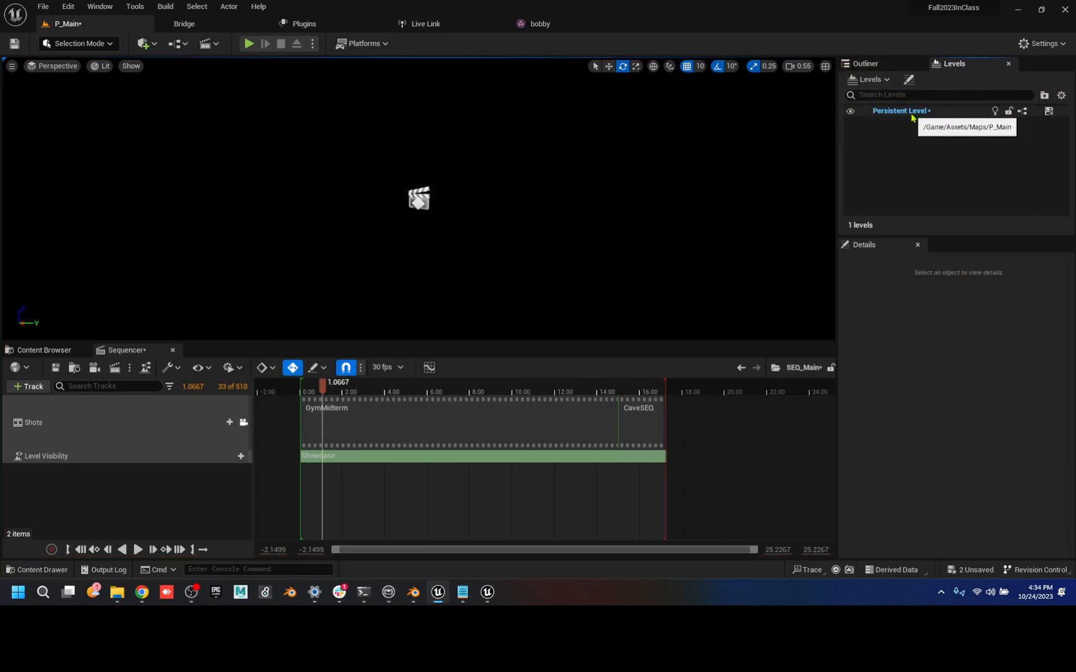
- Add the Cave folder's Demonstration level as a sublevel of the persistent level and hide it
click(39, 350)
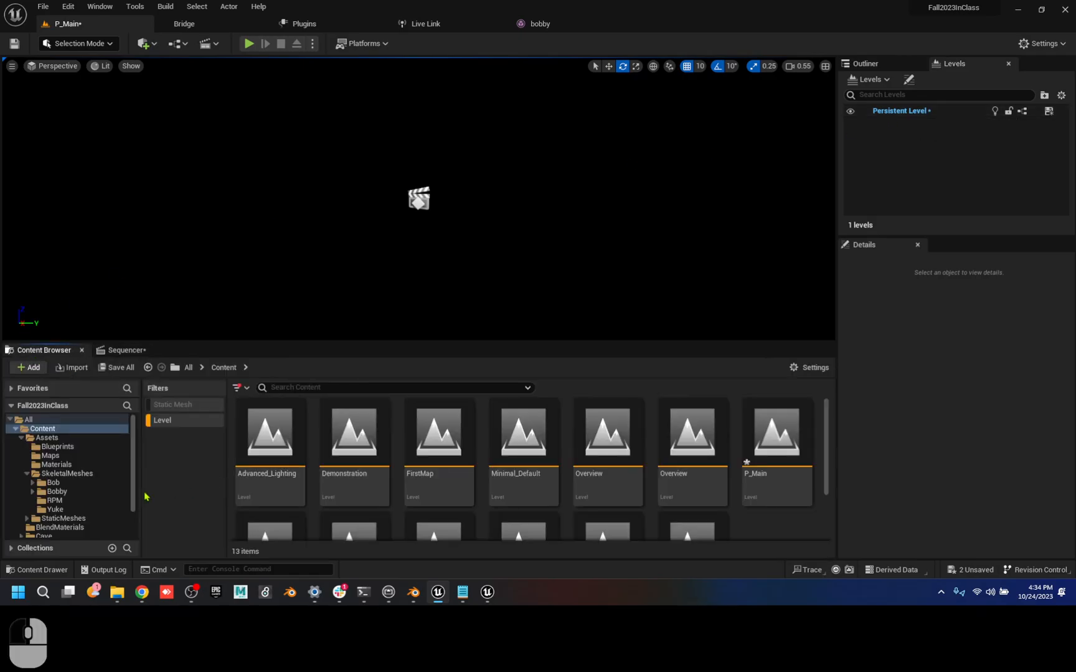
scroll(61, 485, down, 2)
click(64, 498)
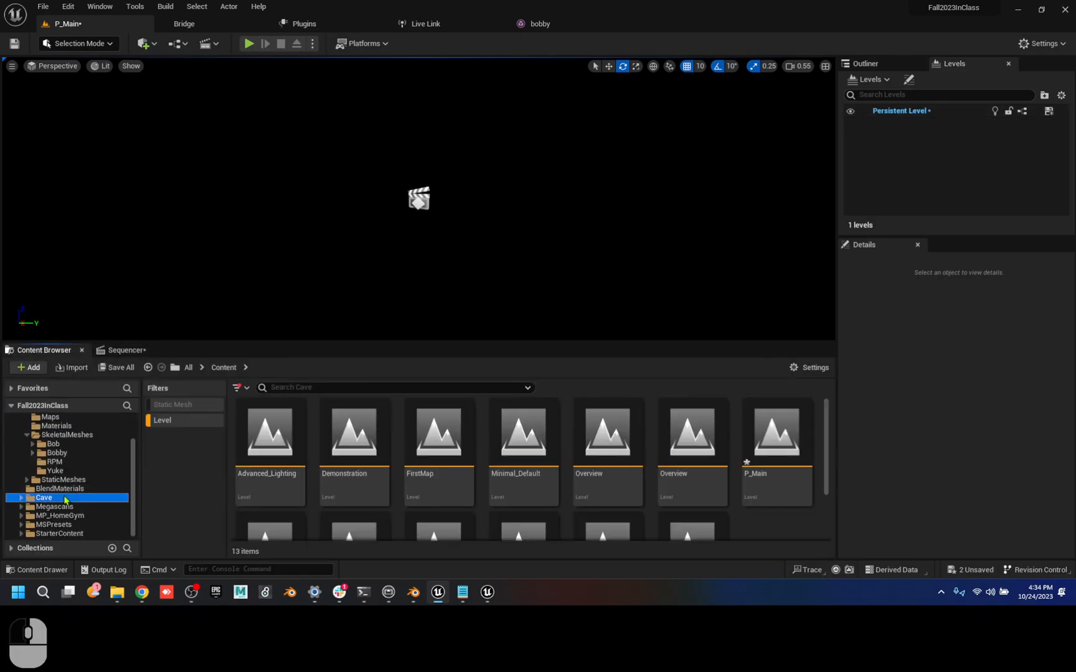
click(260, 439)
drag(260, 439, 954, 186)
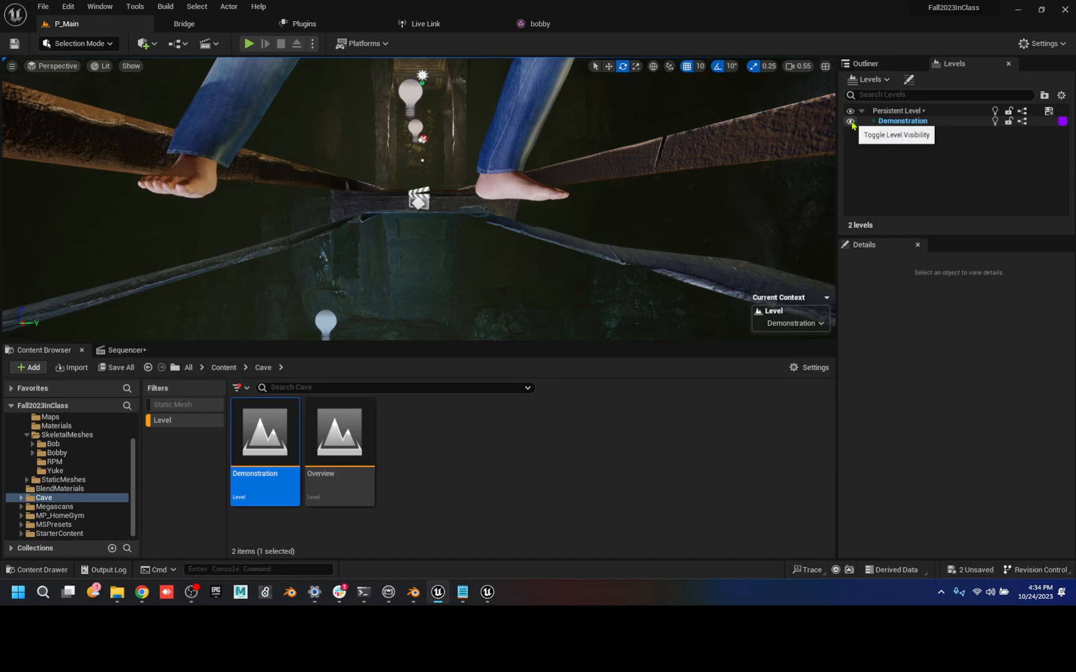
click(850, 122)
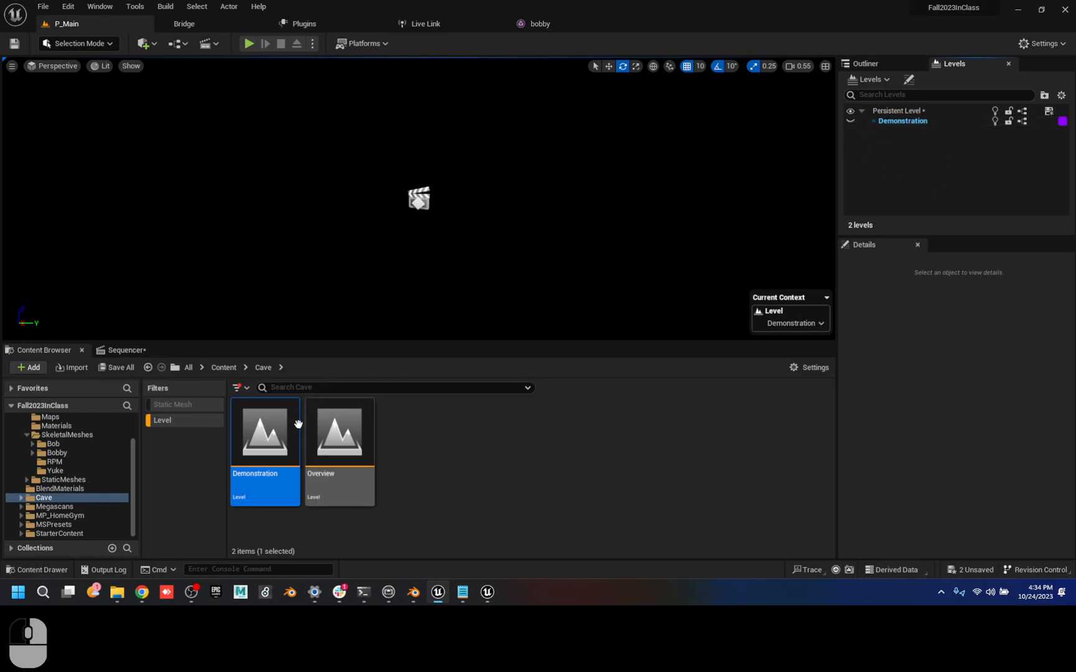
- Add MP_HomeGym's Showcase level as a sublevel of the persistent level and check its geometry and actors
click(61, 516)
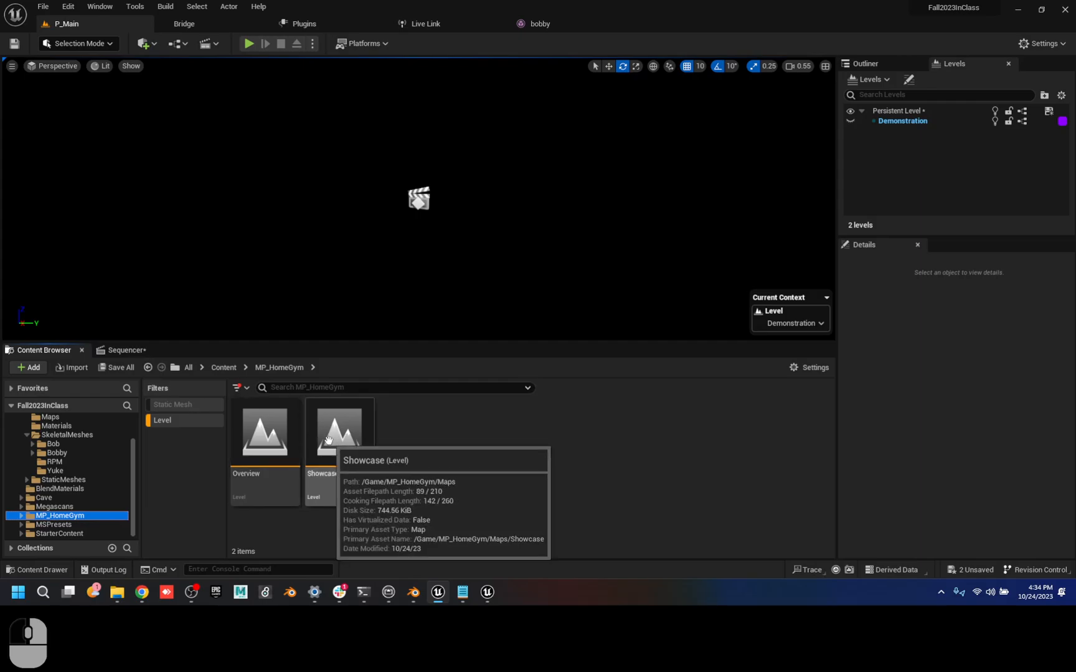
drag(328, 440, 936, 195)
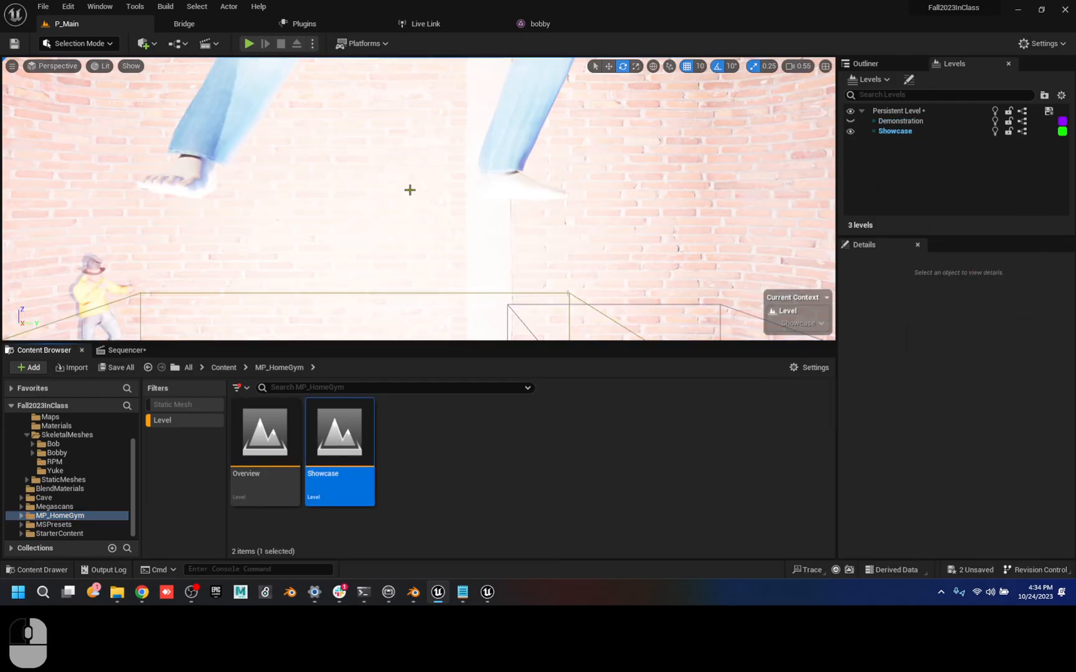
right_drag(471, 197, 536, 218)
key(a)
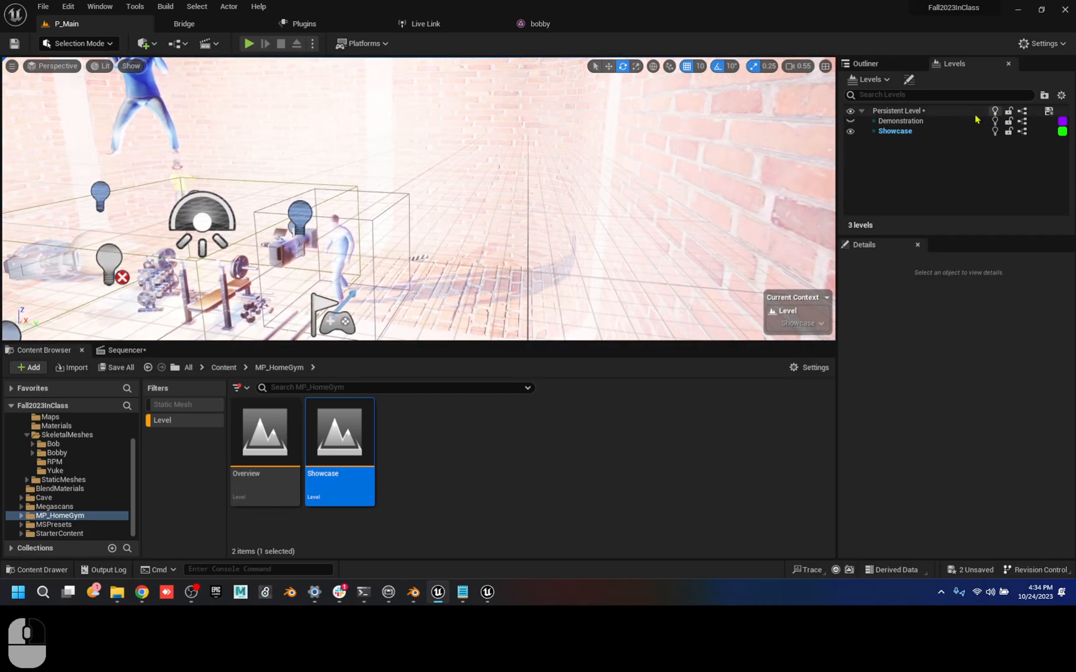
click(866, 63)
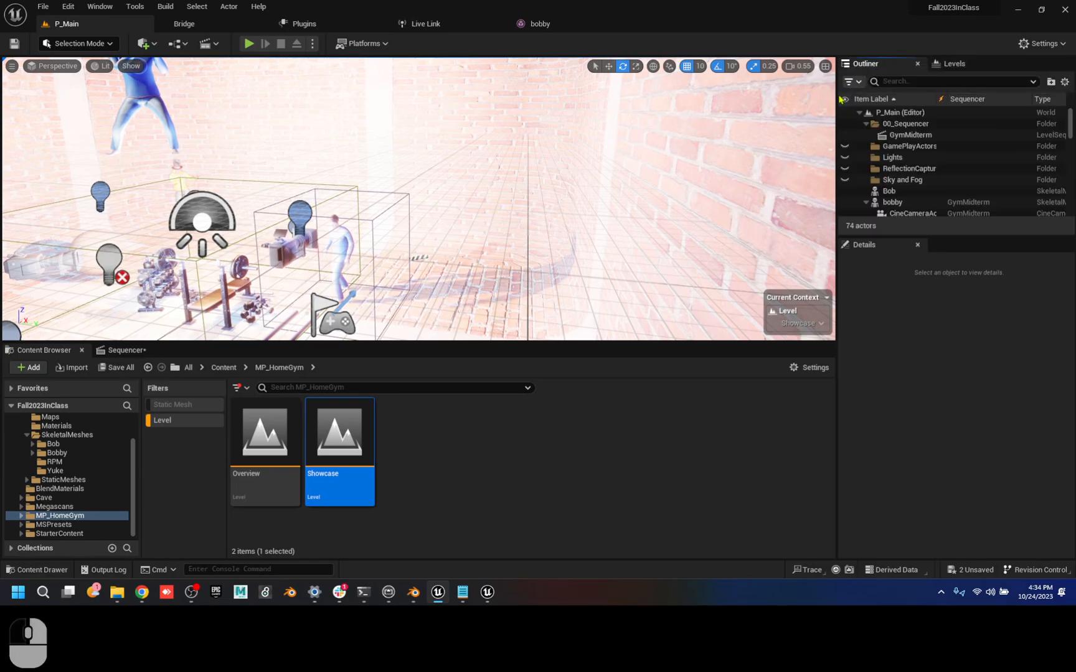
- Split the Showcase Level Visibility section at 15.00, where the CaveSEQ shot begins
click(124, 350)
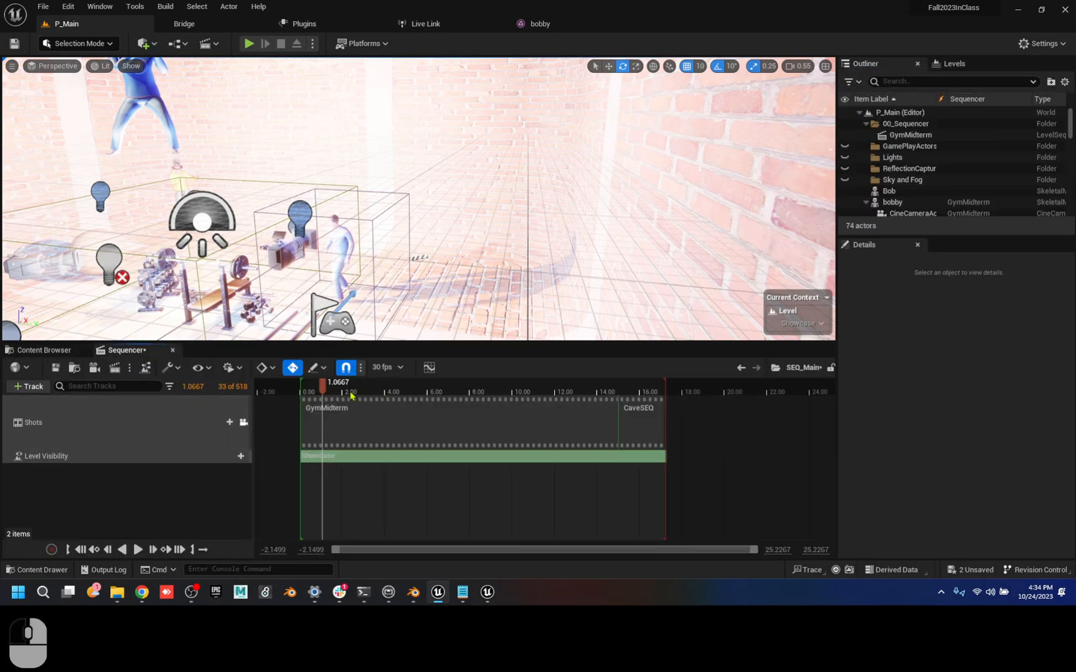
drag(323, 386, 421, 392)
drag(539, 396, 617, 399)
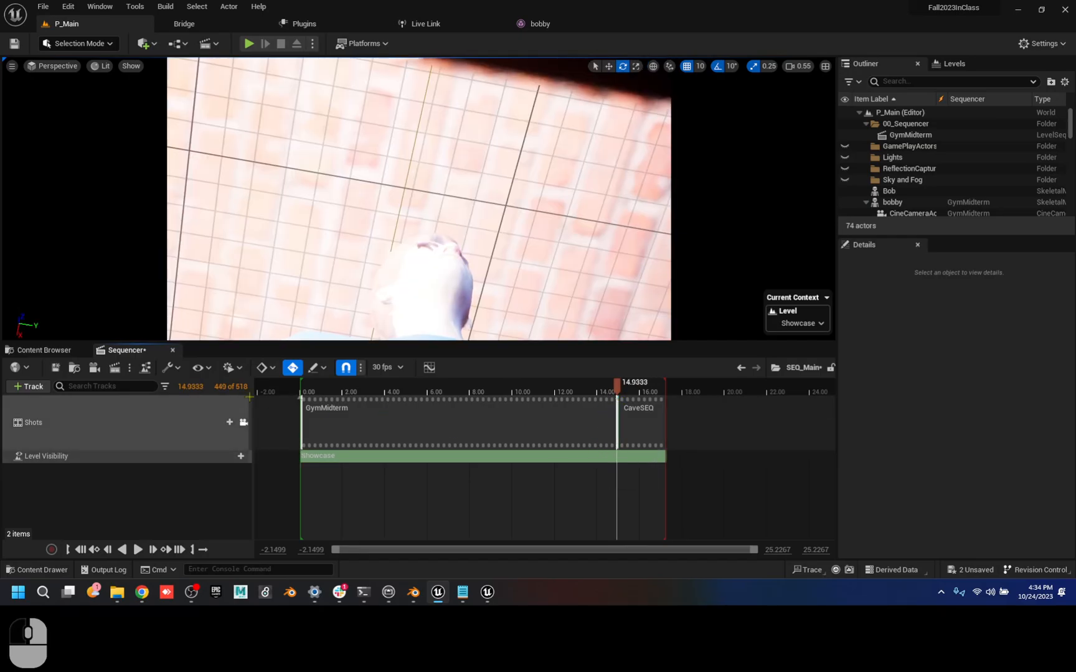
text(1)
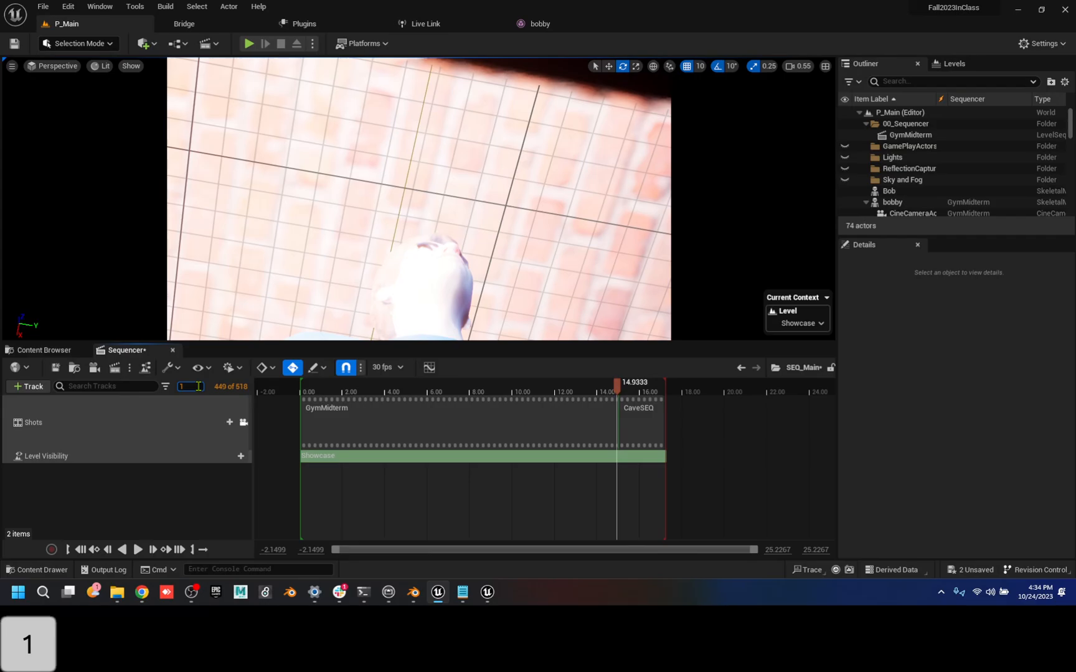
text(5)
key(Return)
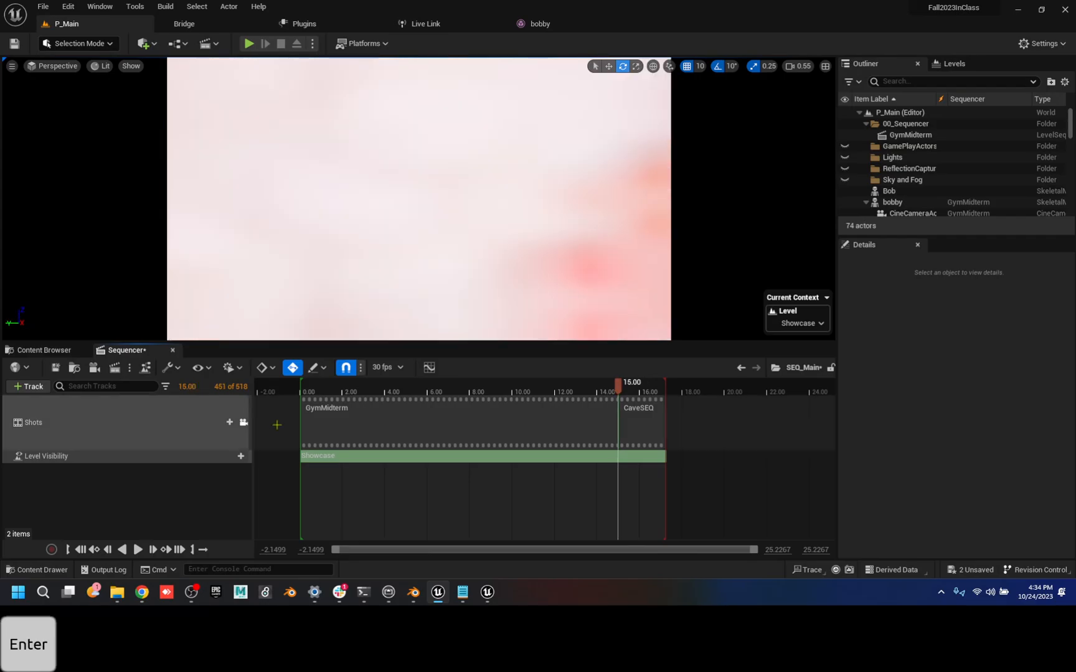
right_click(618, 460)
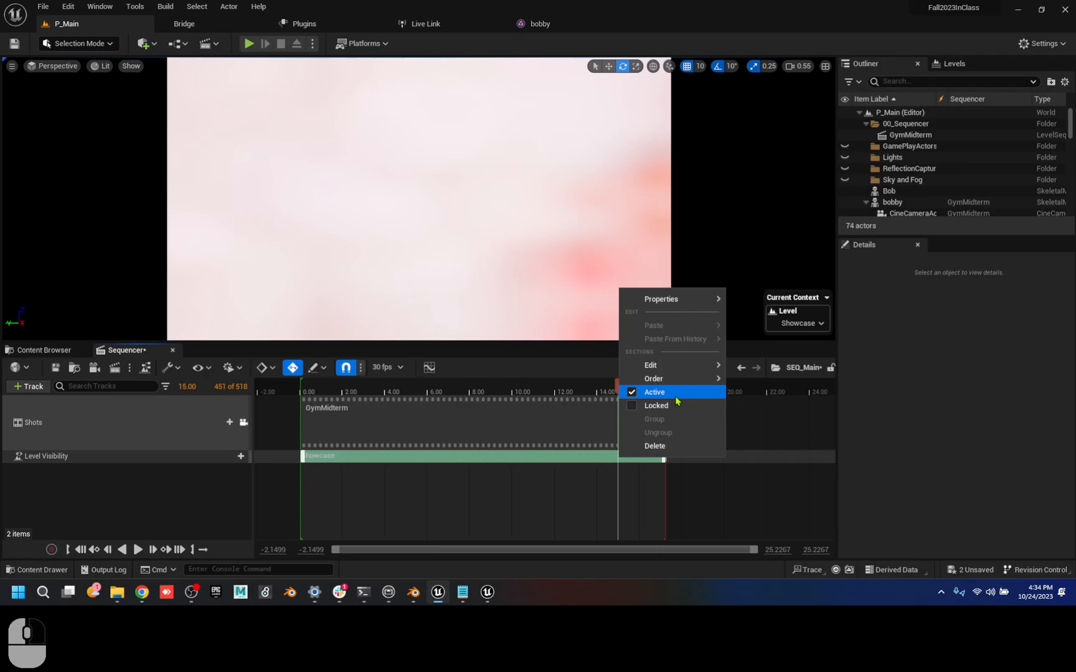
mouse_move(675, 366)
click(772, 410)
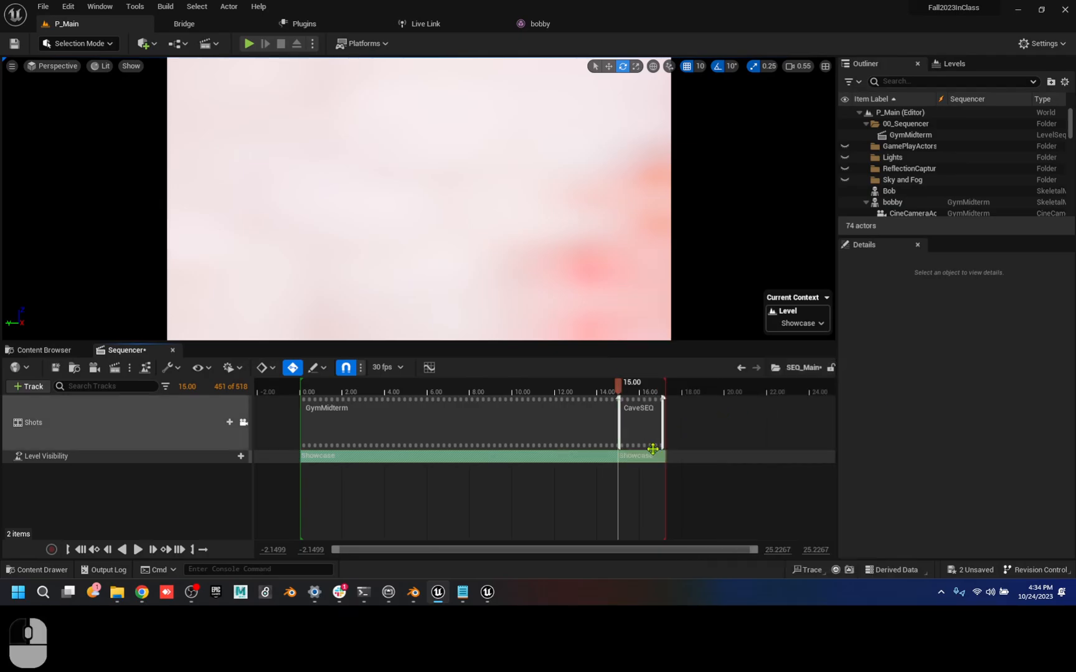
- Set the Showcase visibility section under CaveSEQ to Hidden and scrub around the cut to check it
right_click(636, 458)
mouse_move(692, 296)
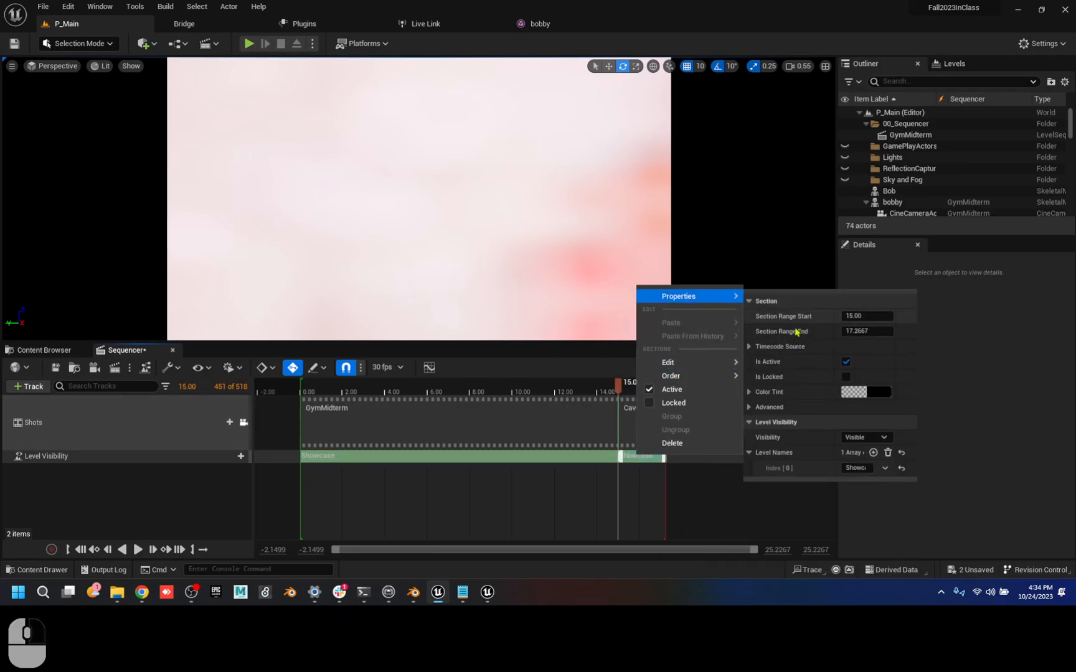
click(876, 438)
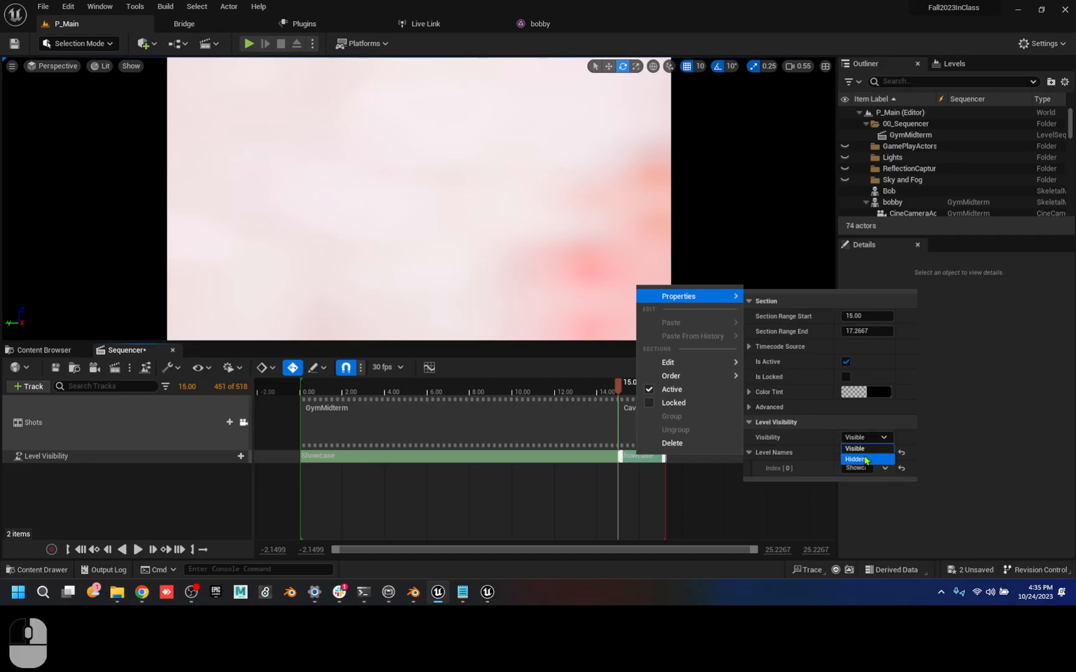
click(860, 459)
mouse_move(609, 389)
mouse_down()
mouse_move(423, 389)
mouse_move(615, 389)
mouse_move(641, 399)
mouse_move(550, 404)
mouse_move(609, 398)
mouse_up()
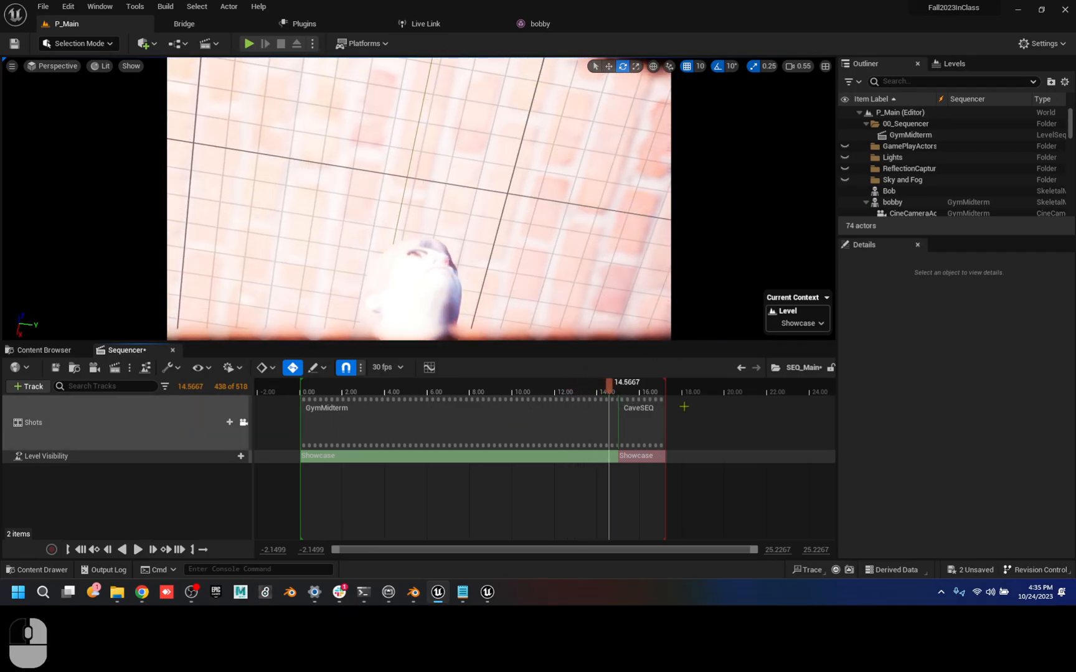
- Move the playhead to 15.00 and add a second Level Visibility track to SEQ_Main
click(186, 387)
text(15)
key(Tab)
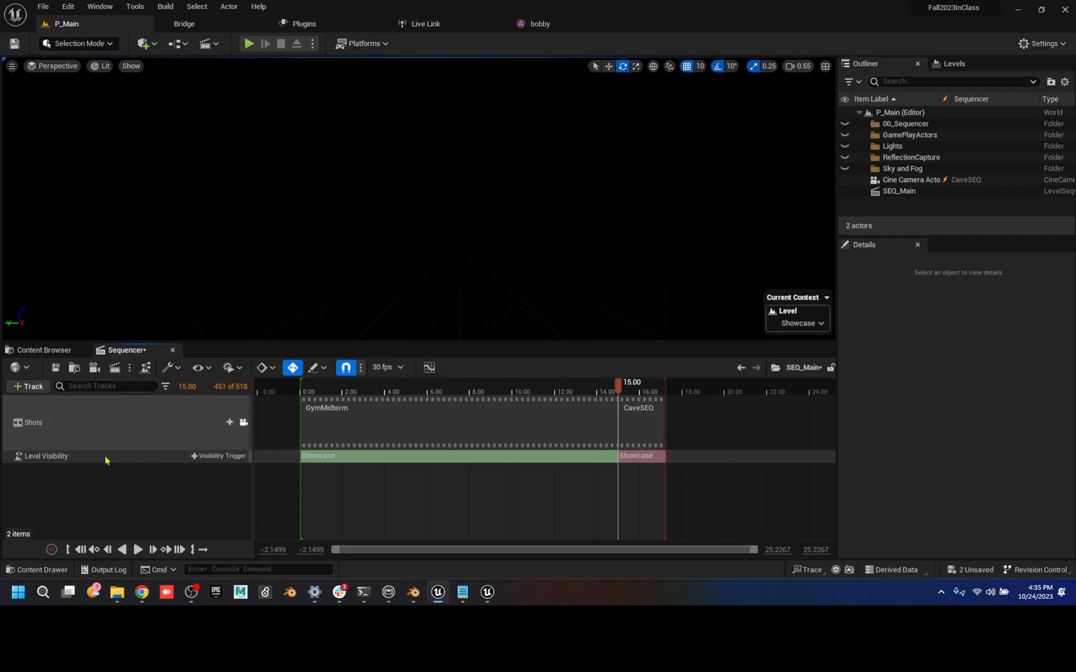
click(31, 387)
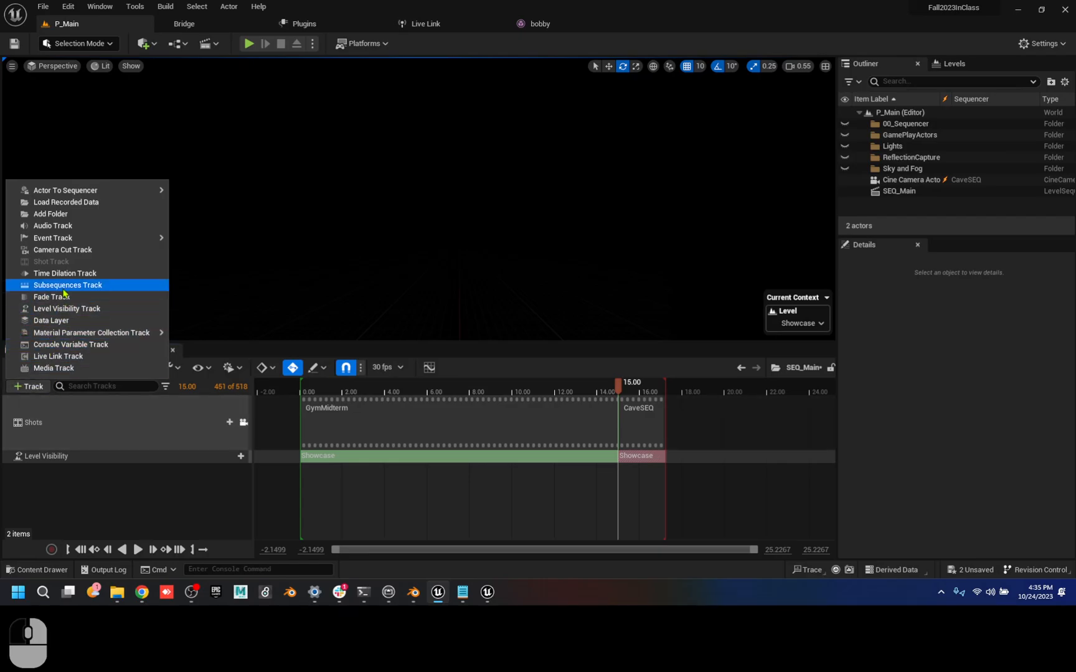
click(67, 310)
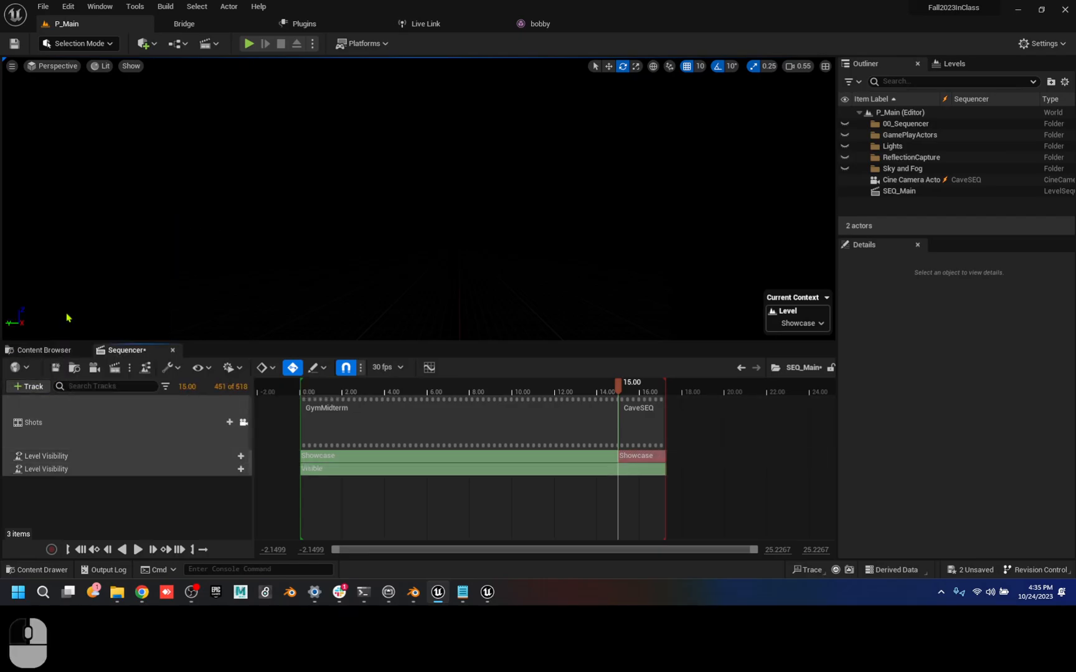
- Set the new Level Visibility section to Hidden and assign it the level name Demonstration
right_click(392, 473)
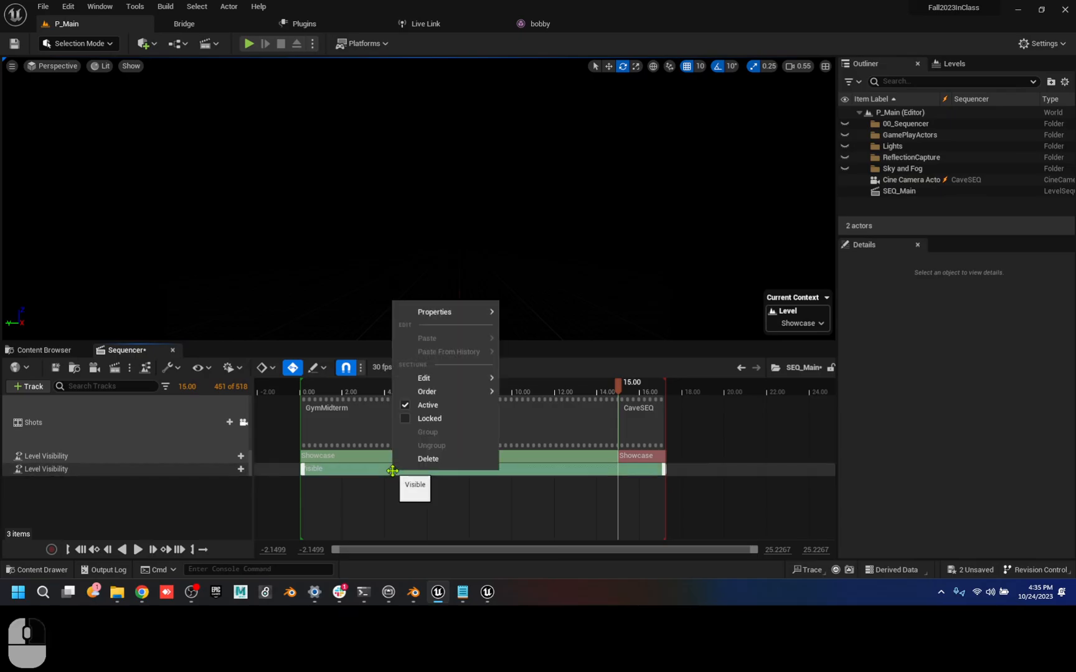
mouse_move(449, 312)
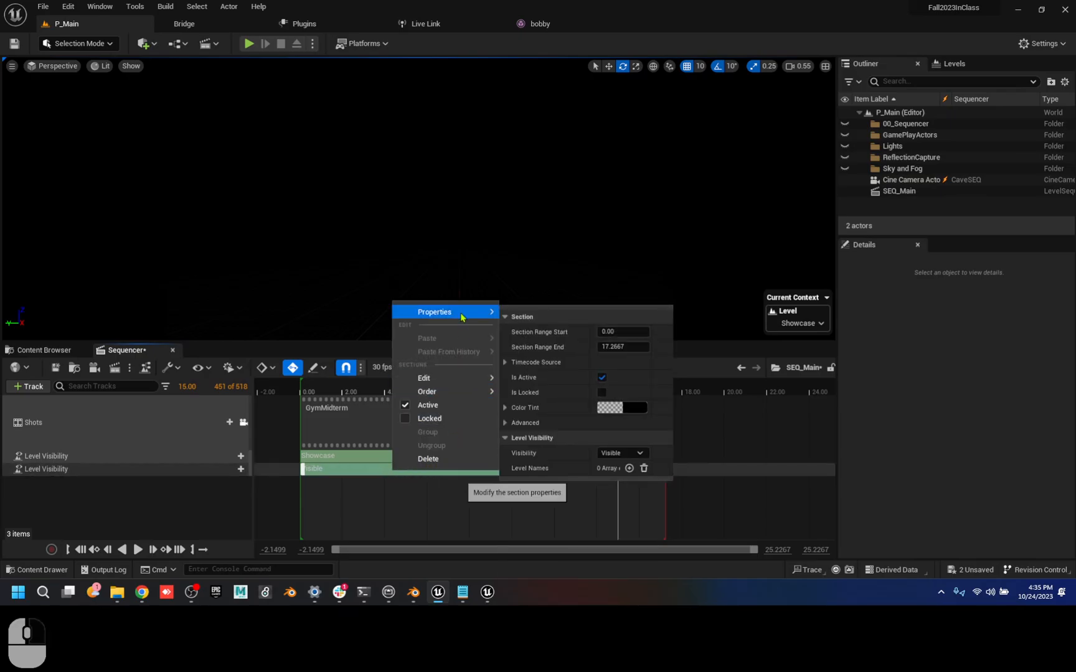
click(634, 450)
click(613, 467)
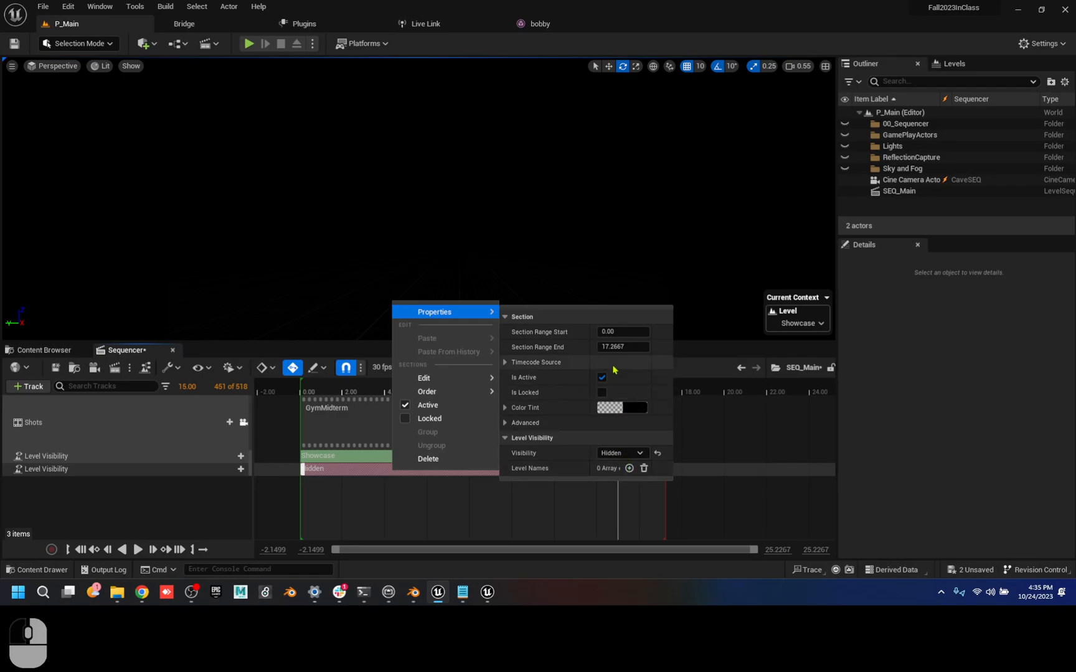
click(630, 468)
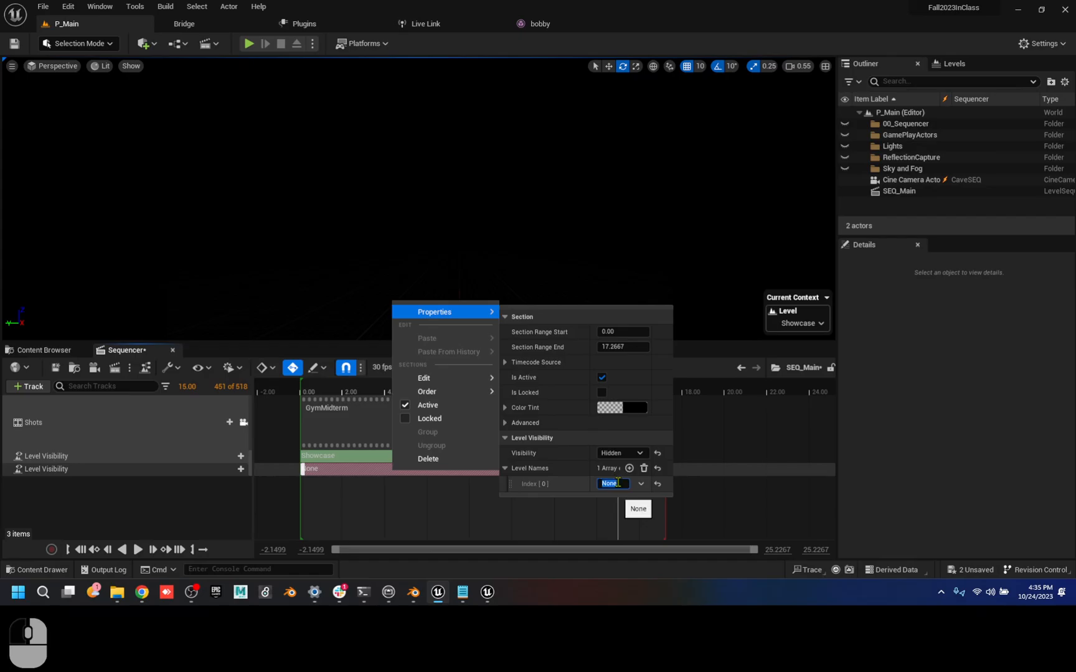
text(Dem)
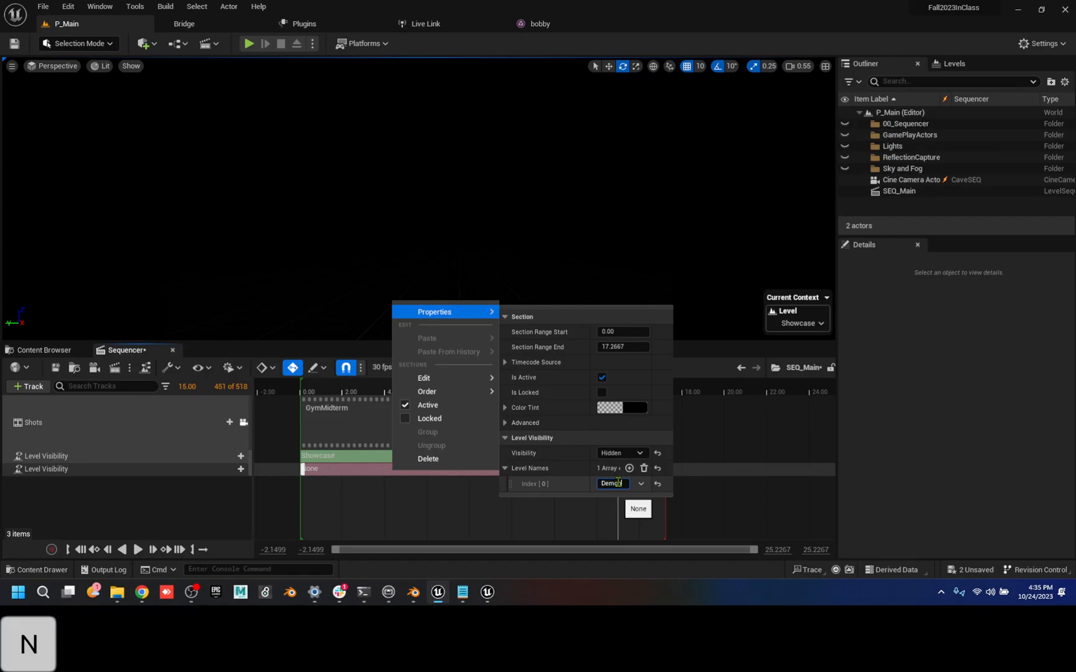
text(onstration)
click(554, 532)
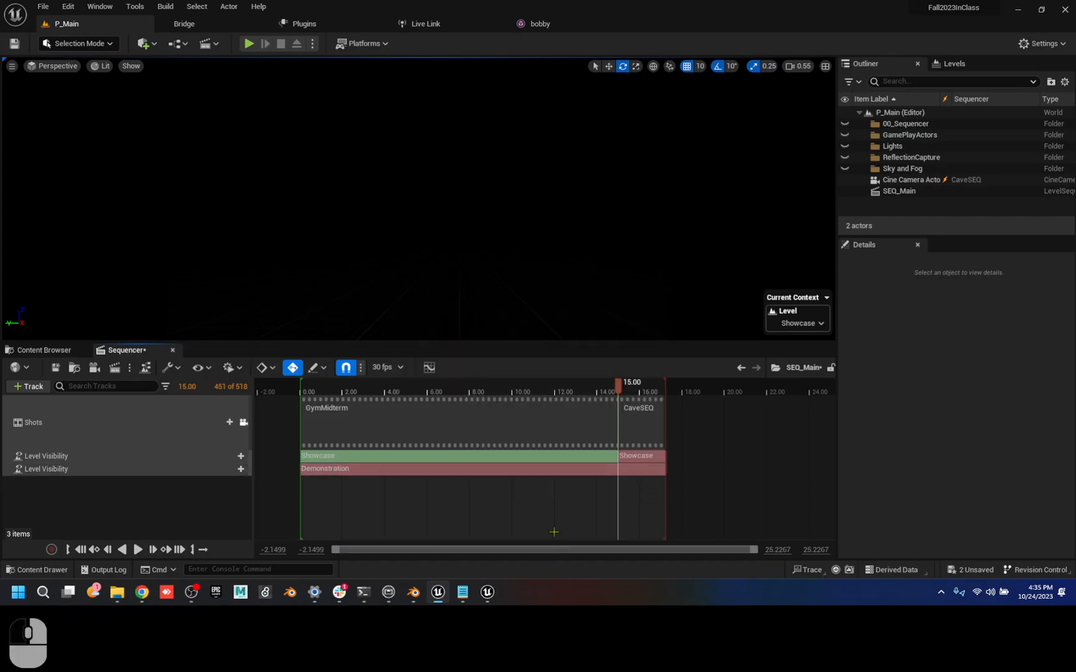
- Split the Demonstration visibility section at 15.00, where the CaveSEQ shot begins
right_click(626, 470)
mouse_move(699, 381)
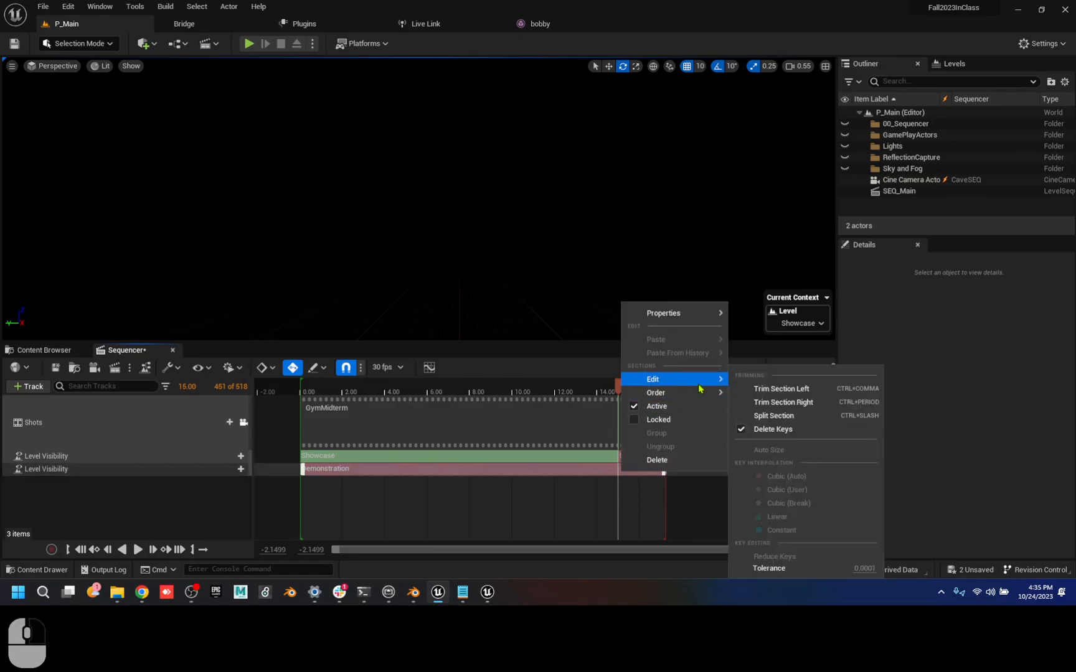
click(774, 415)
- Set the Demonstration visibility section under CaveSEQ to Visible and scrub across both shots to check the level switch
right_click(637, 471)
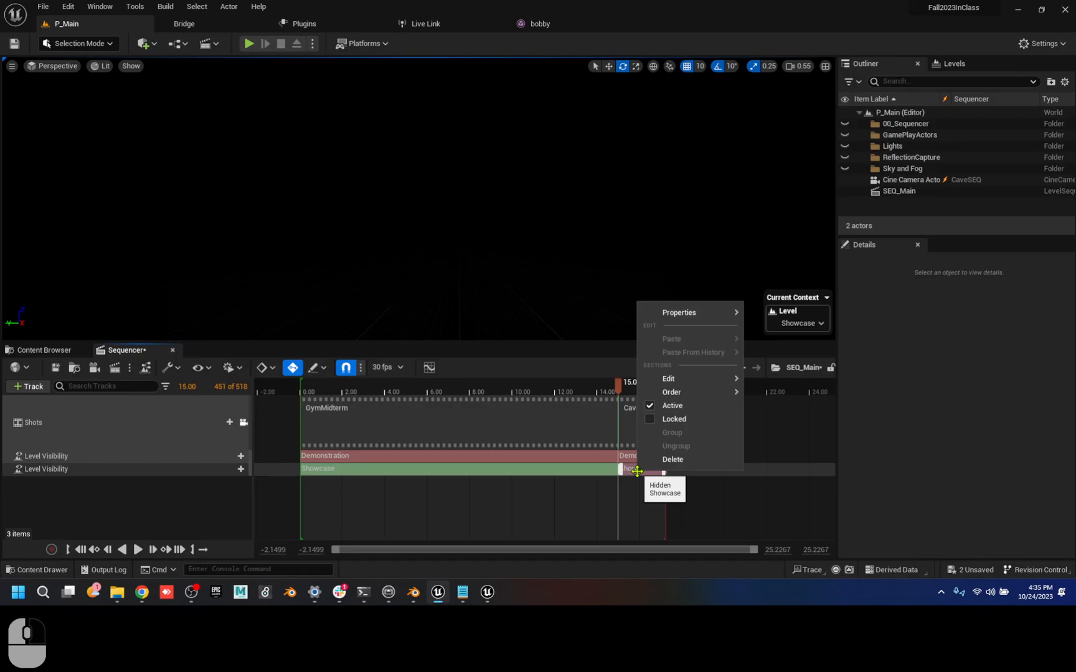
click(627, 455)
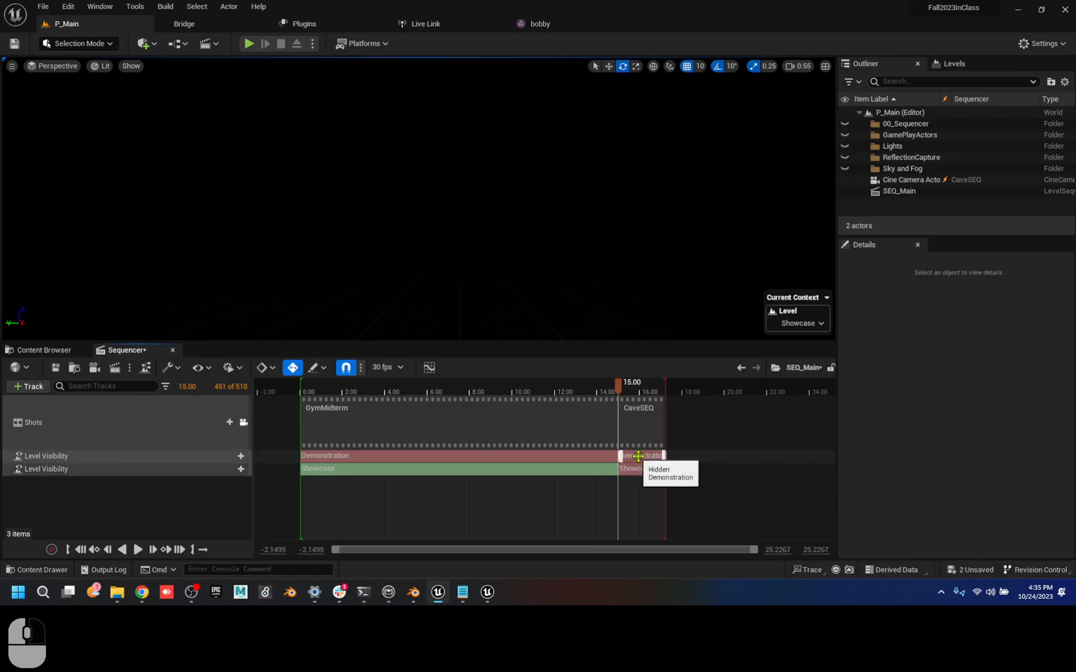
right_click(639, 456)
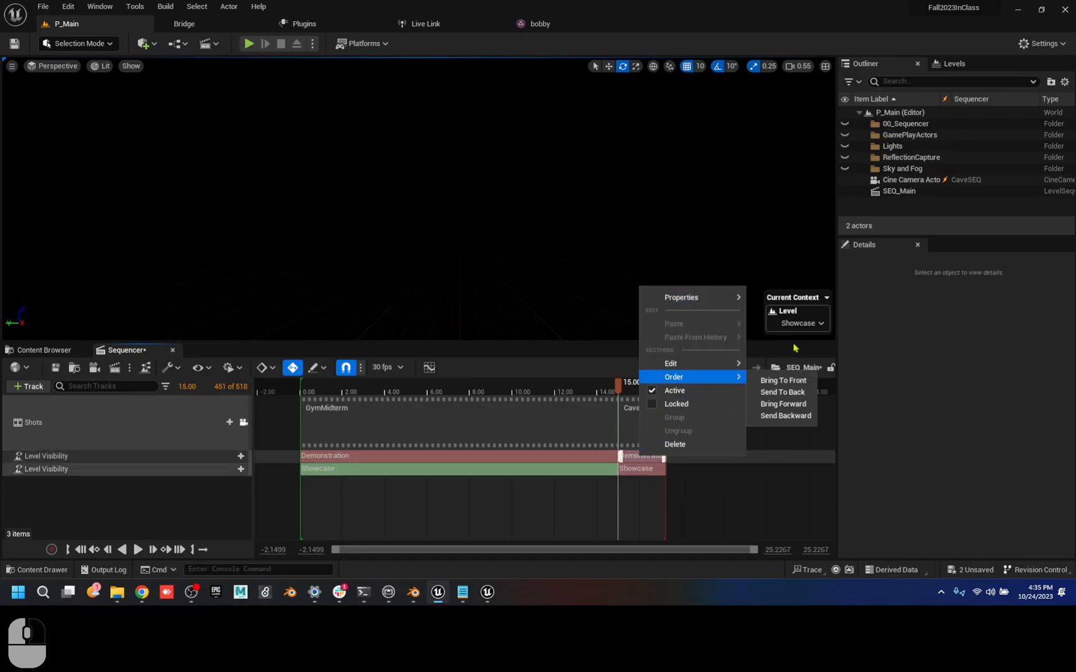
mouse_move(685, 298)
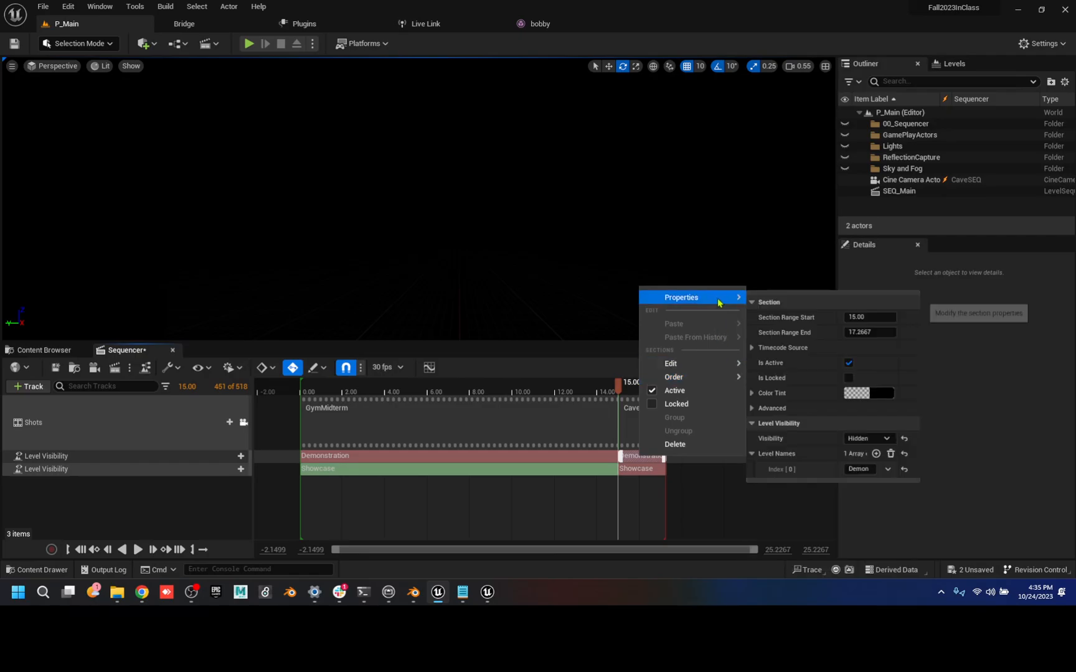
click(880, 439)
click(866, 450)
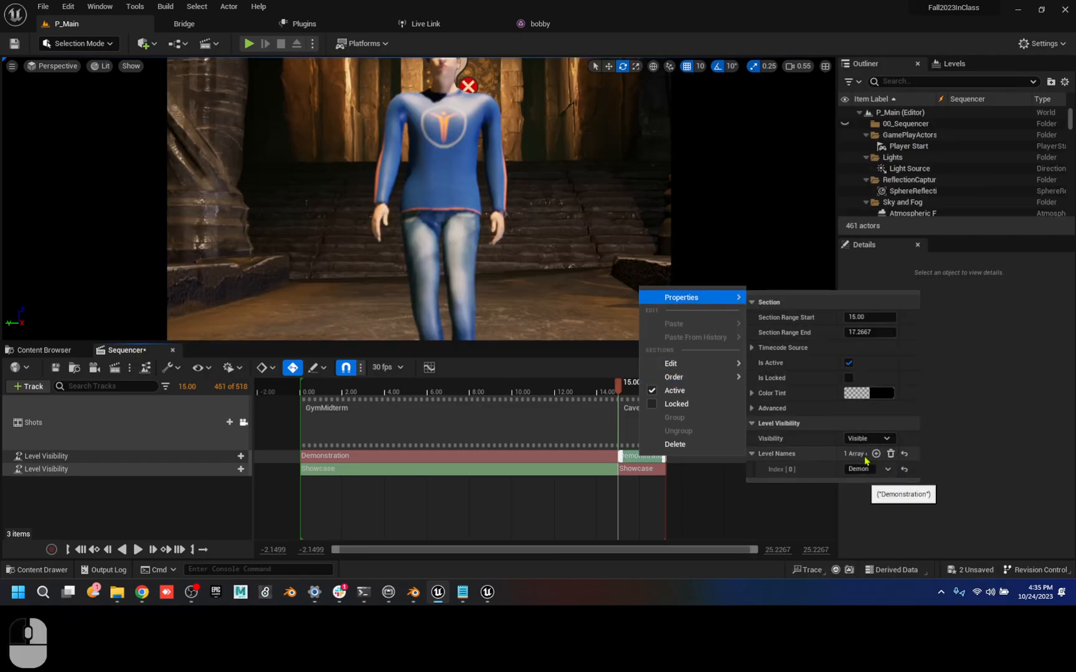
drag(619, 391, 645, 408)
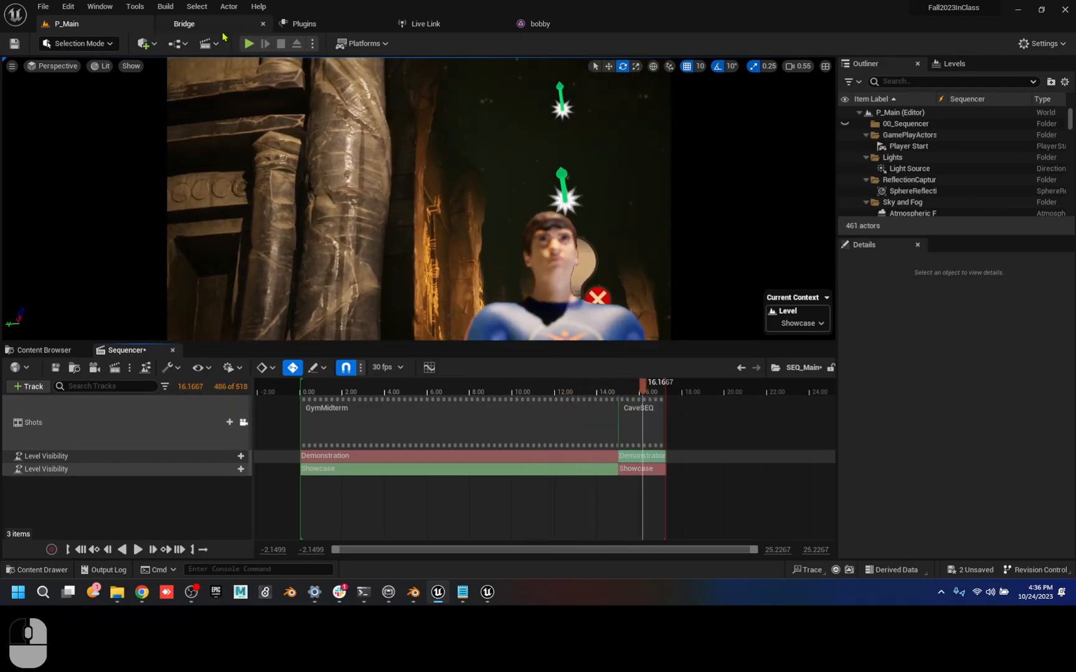
drag(584, 391, 552, 389)
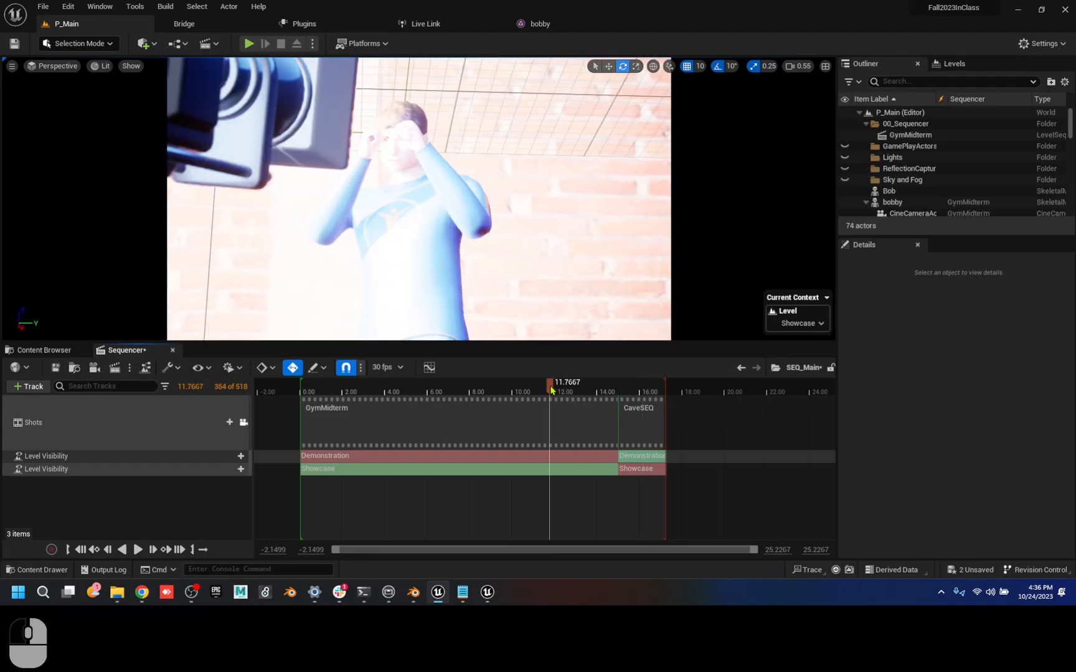
- Set the viewport's EV100 exposure to 1.0 and scrub into the CaveSEQ shot to compare its brightness
click(106, 68)
drag(169, 354, 184, 353)
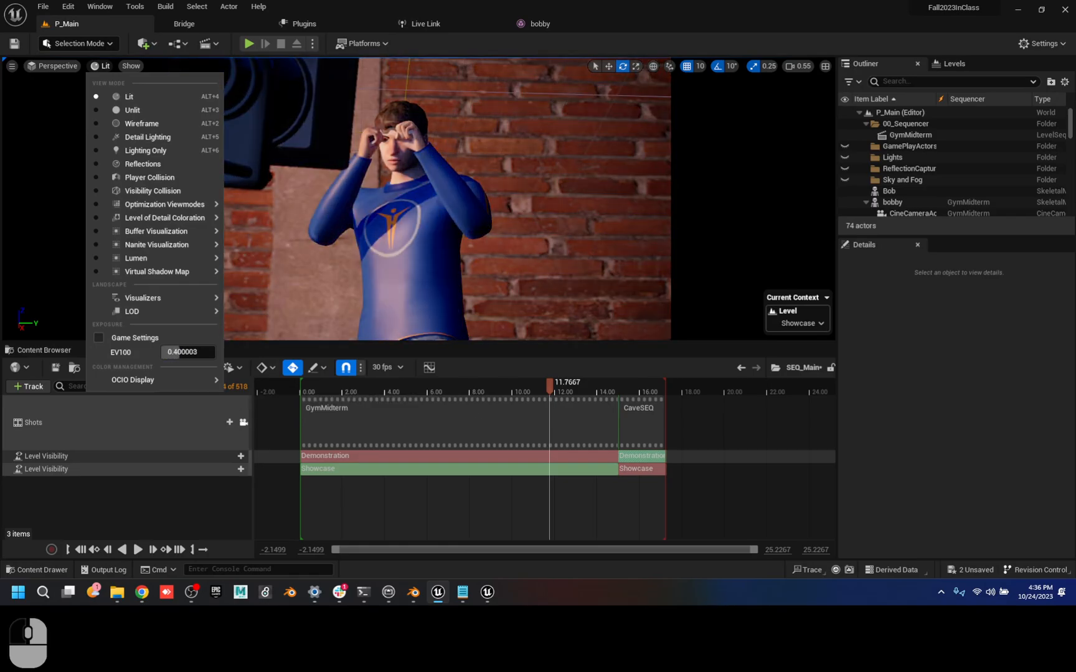
click(172, 353)
text(1)
key(Tab)
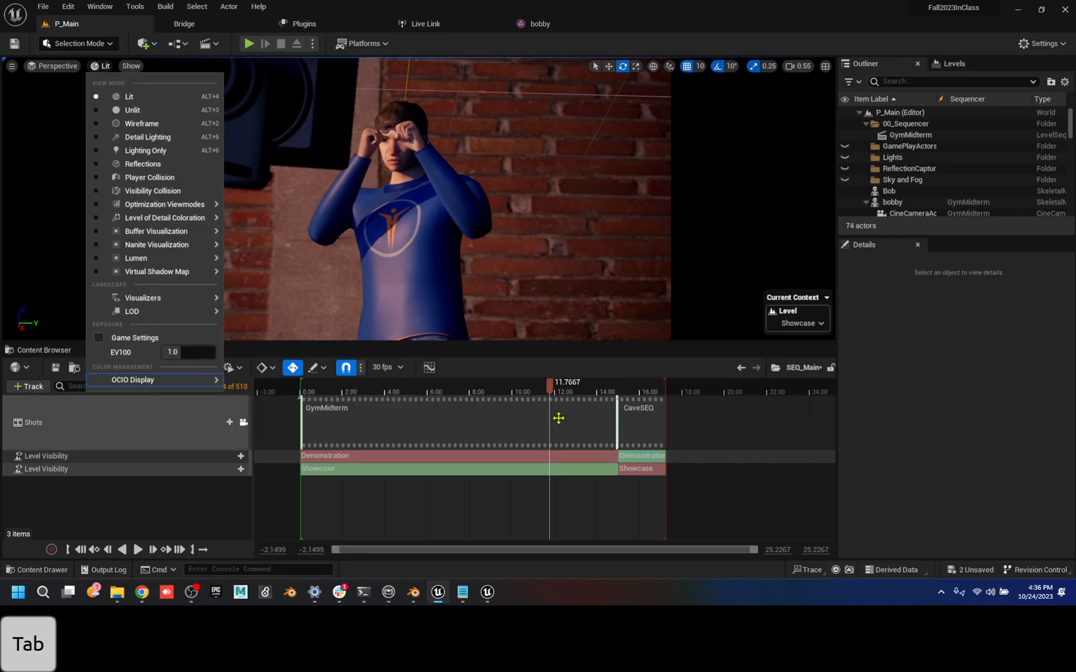
drag(626, 392, 648, 392)
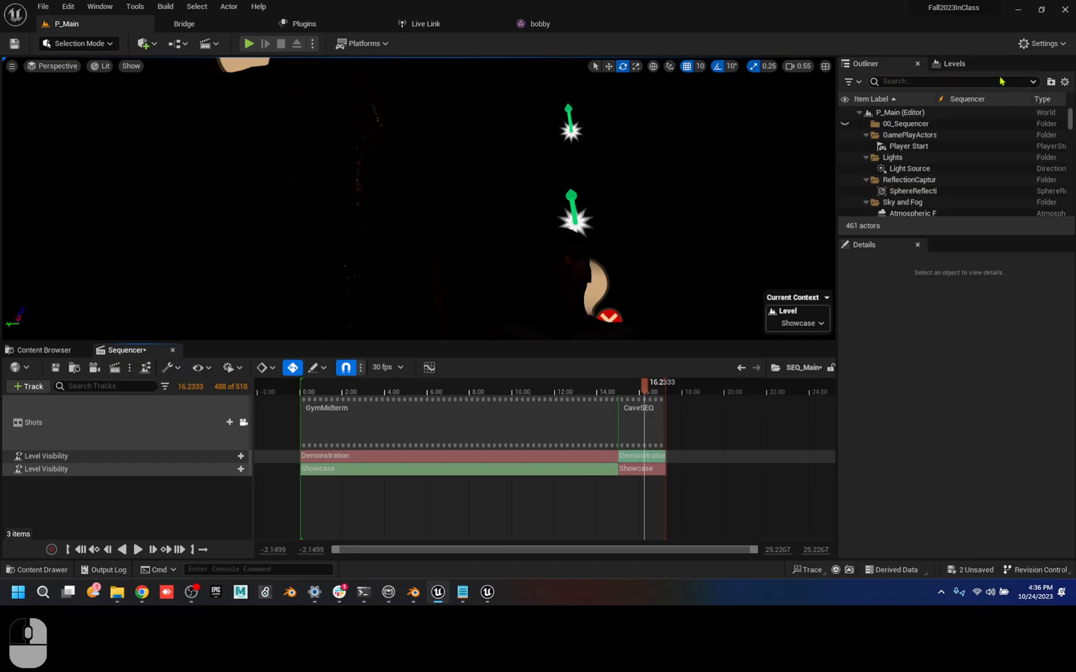
- Limit the Outliner to actors in the current level and make Demonstration the current level
click(1066, 83)
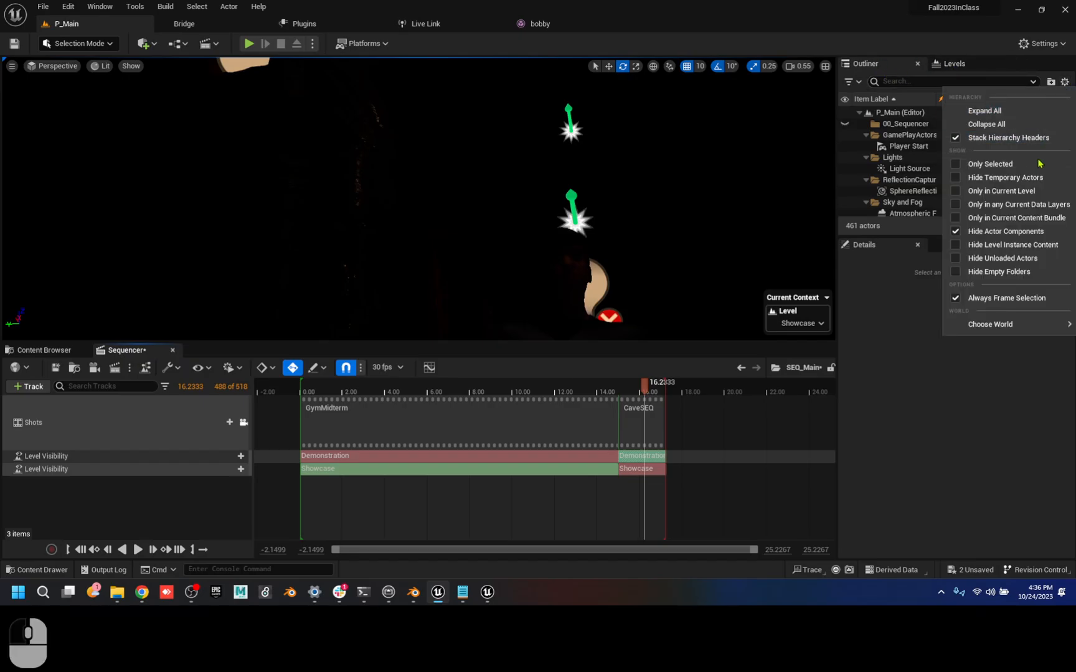
click(1023, 192)
click(968, 70)
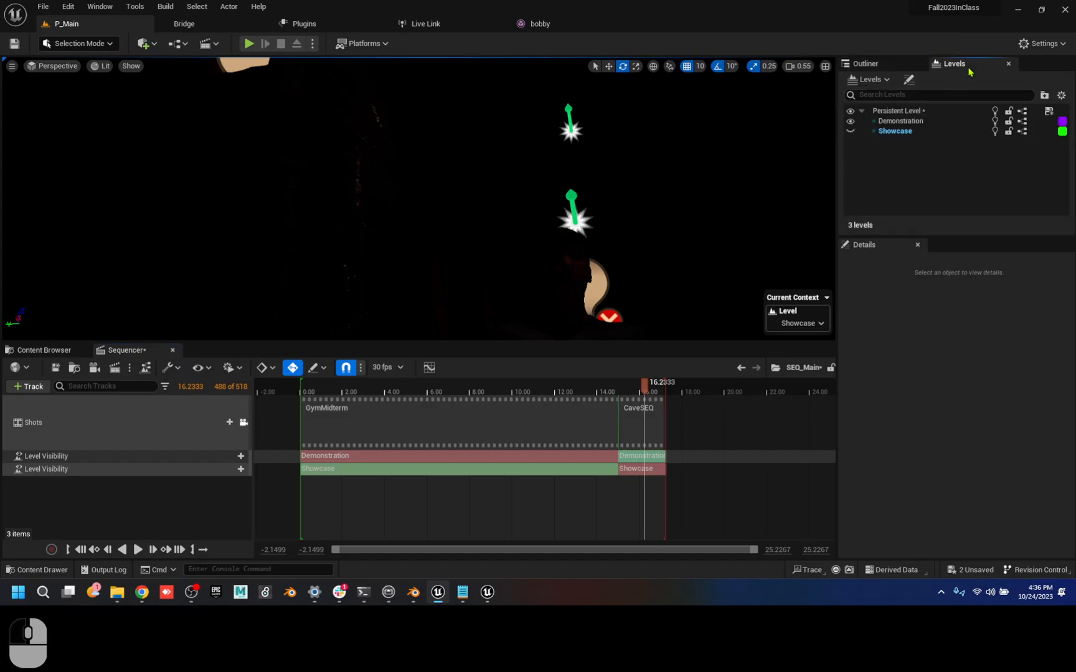
click(908, 122)
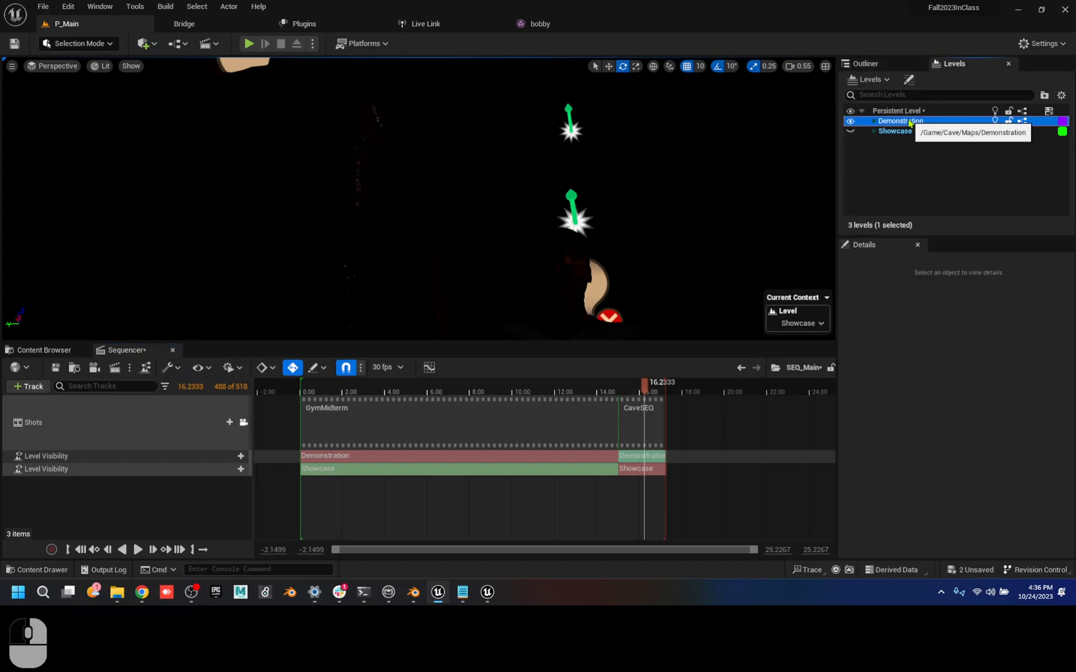
click(867, 63)
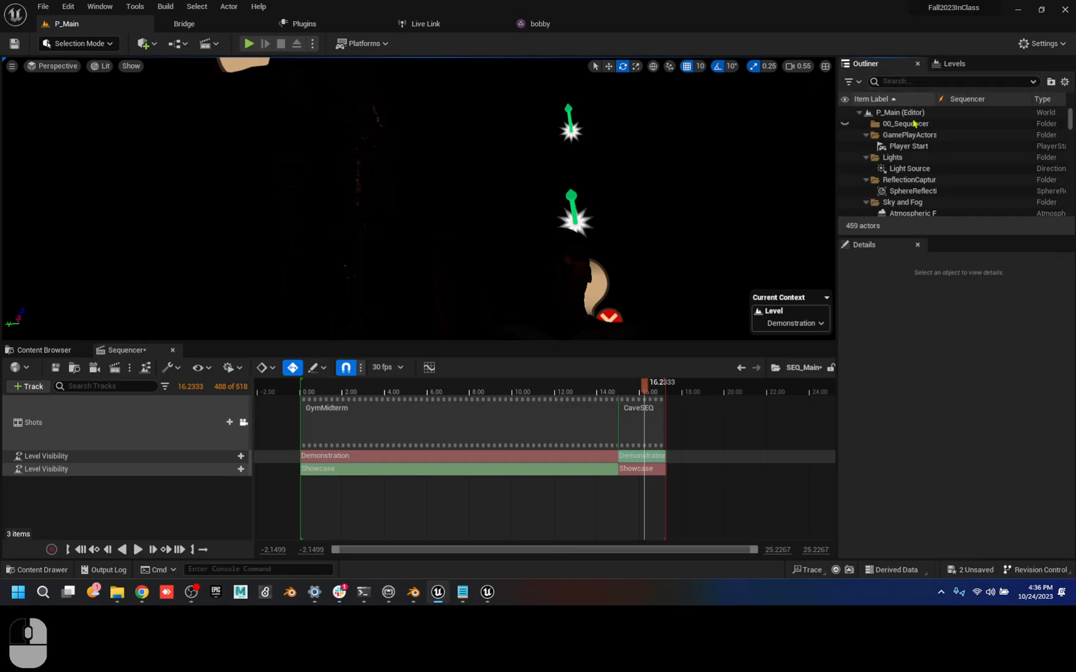
- Find and select the Demonstration level's PostProcessVolume, enlarging the Outliner and Details areas for readability
scroll(944, 172, down, 3)
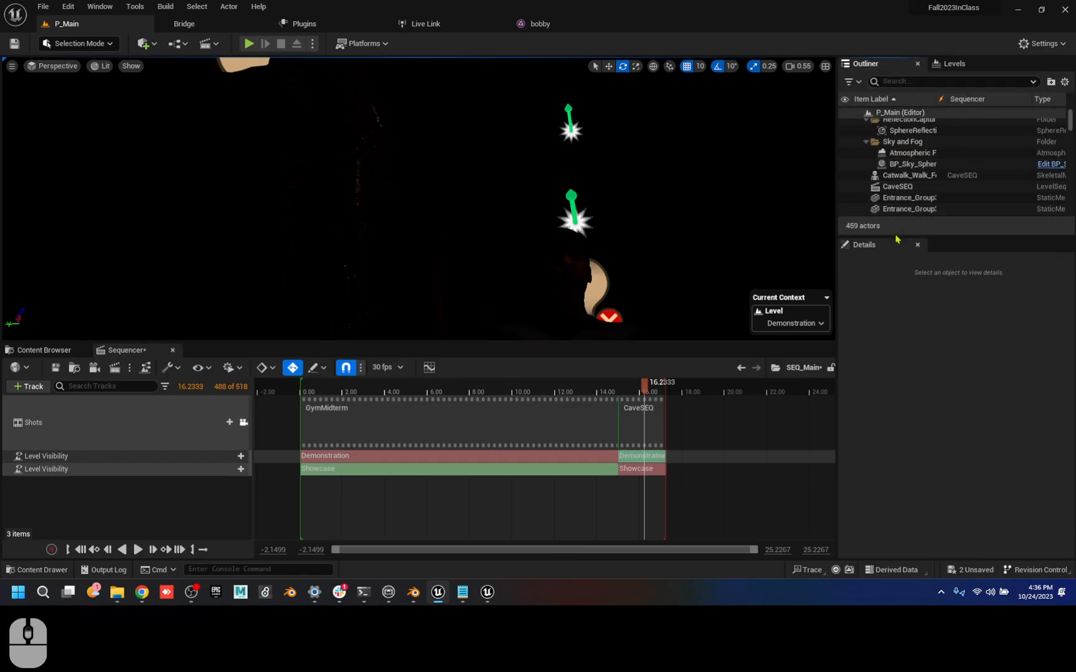
drag(898, 242, 903, 401)
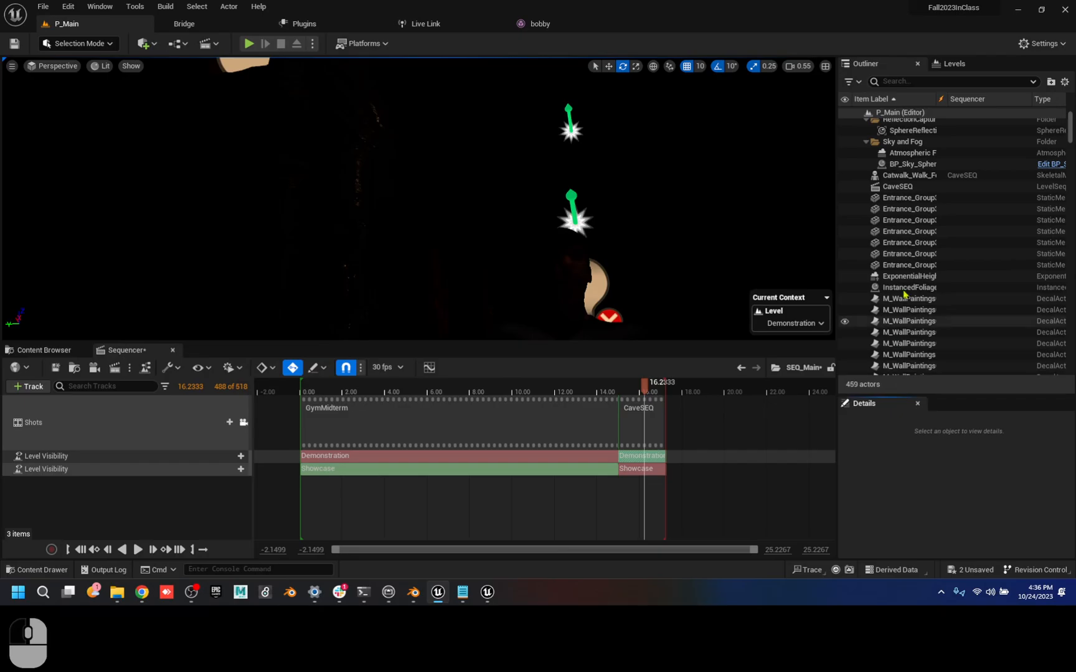
scroll(913, 283, down, 2)
scroll(914, 286, down, 20)
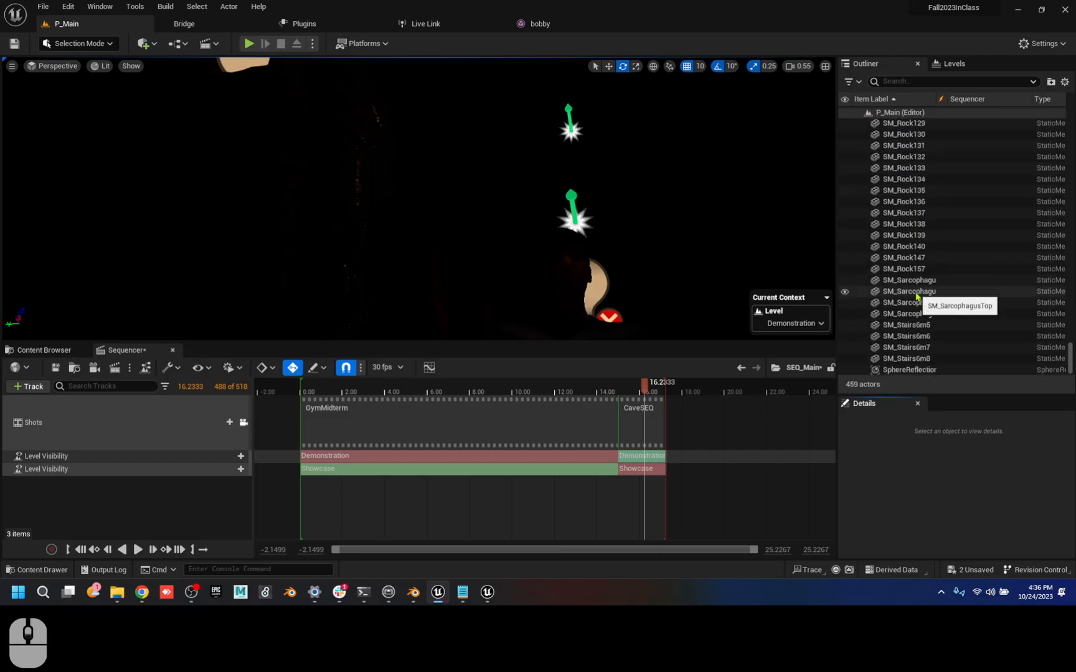
scroll(917, 302, up, 15)
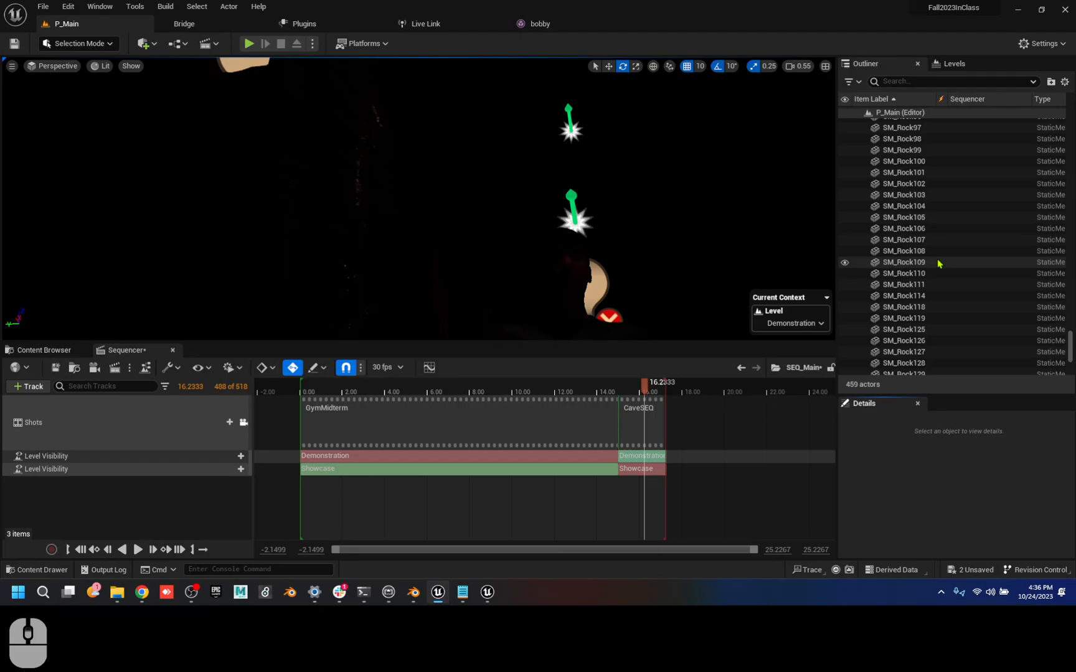
scroll(939, 264, up, 20)
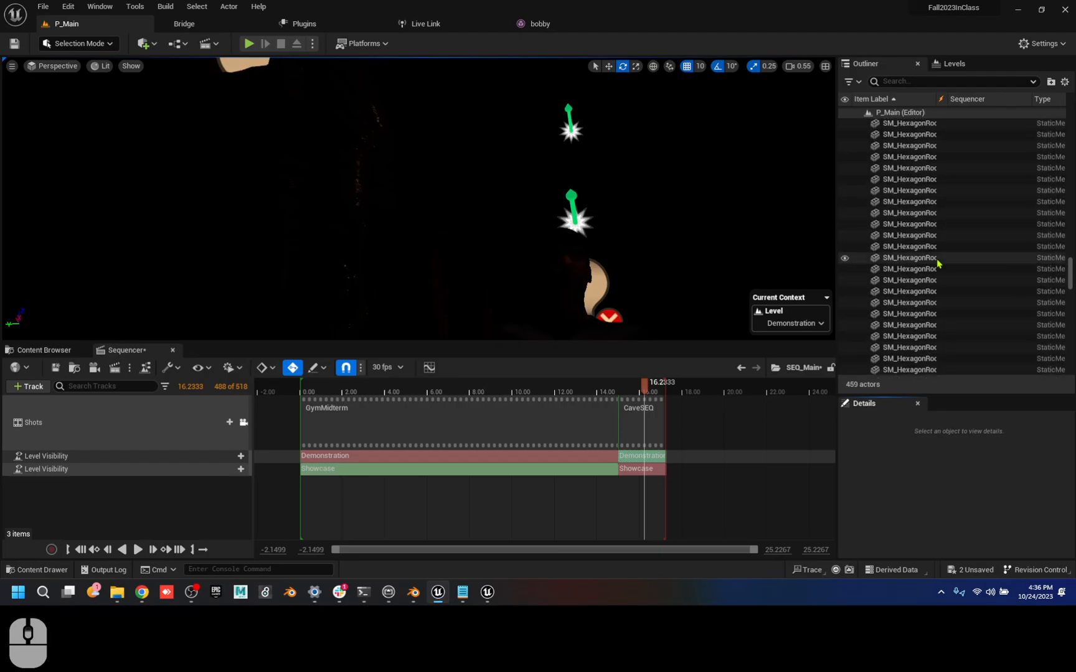
scroll(934, 263, up, 15)
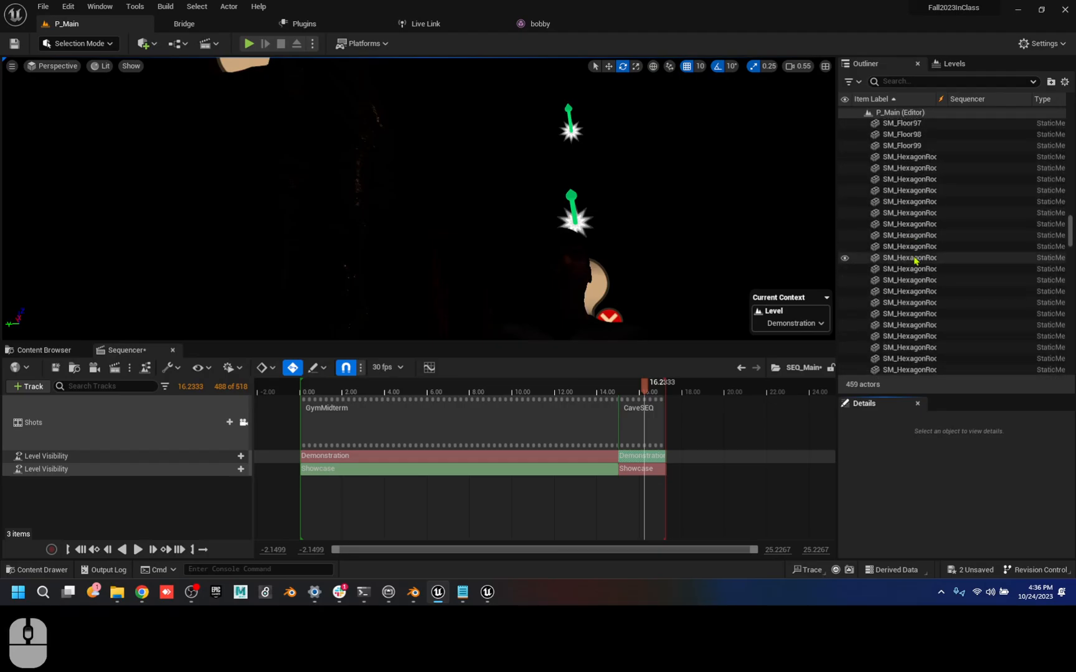
scroll(915, 261, up, 17)
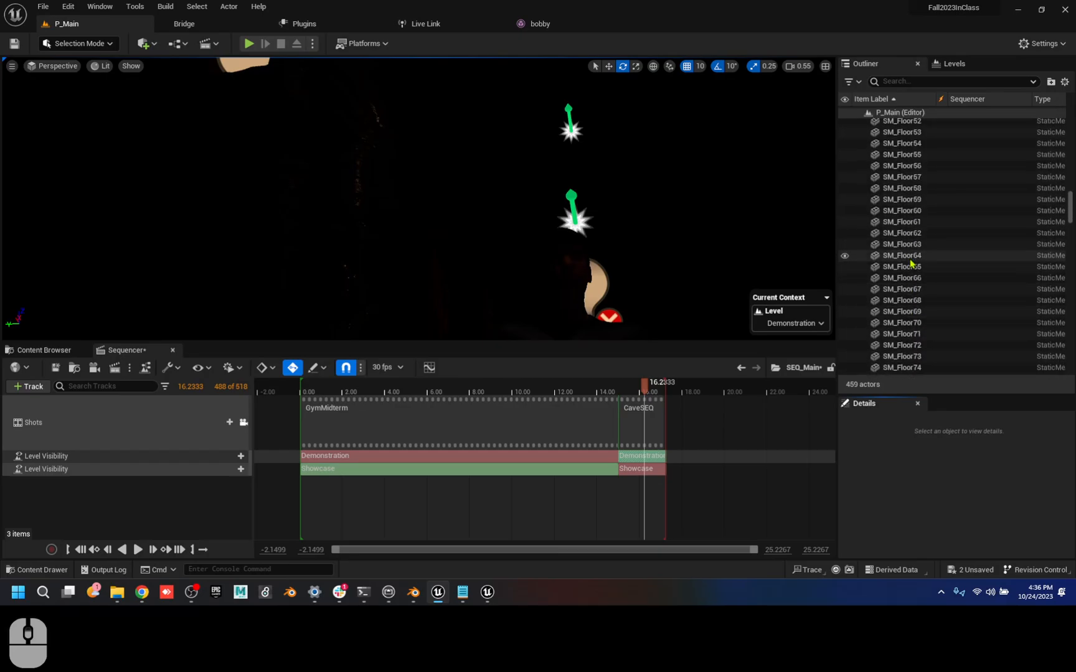
scroll(910, 263, up, 20)
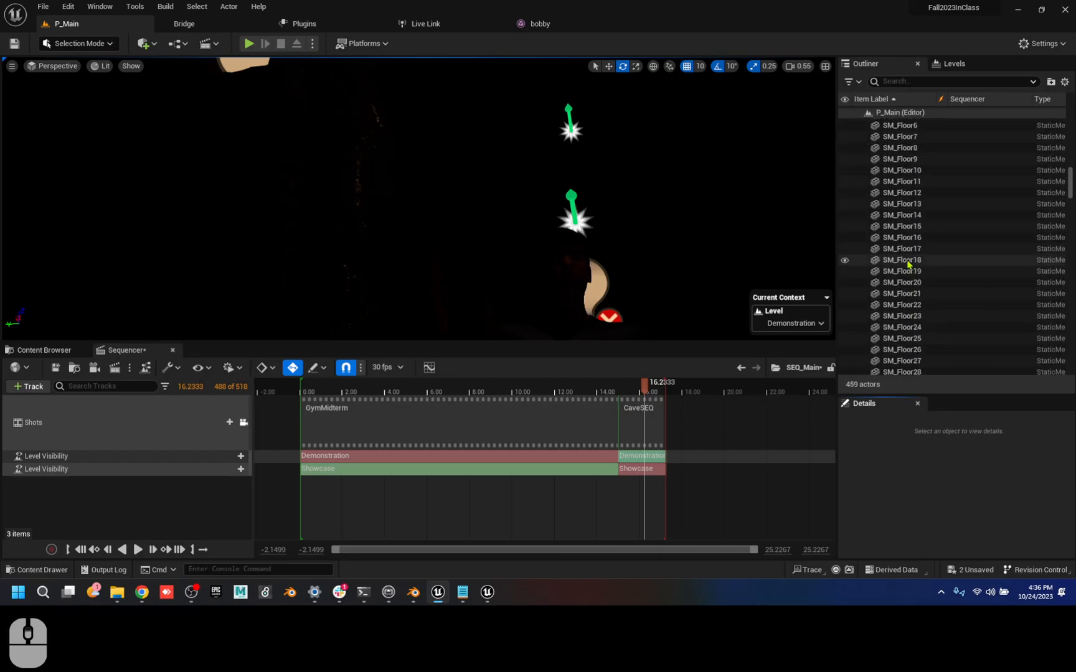
scroll(906, 266, up, 2)
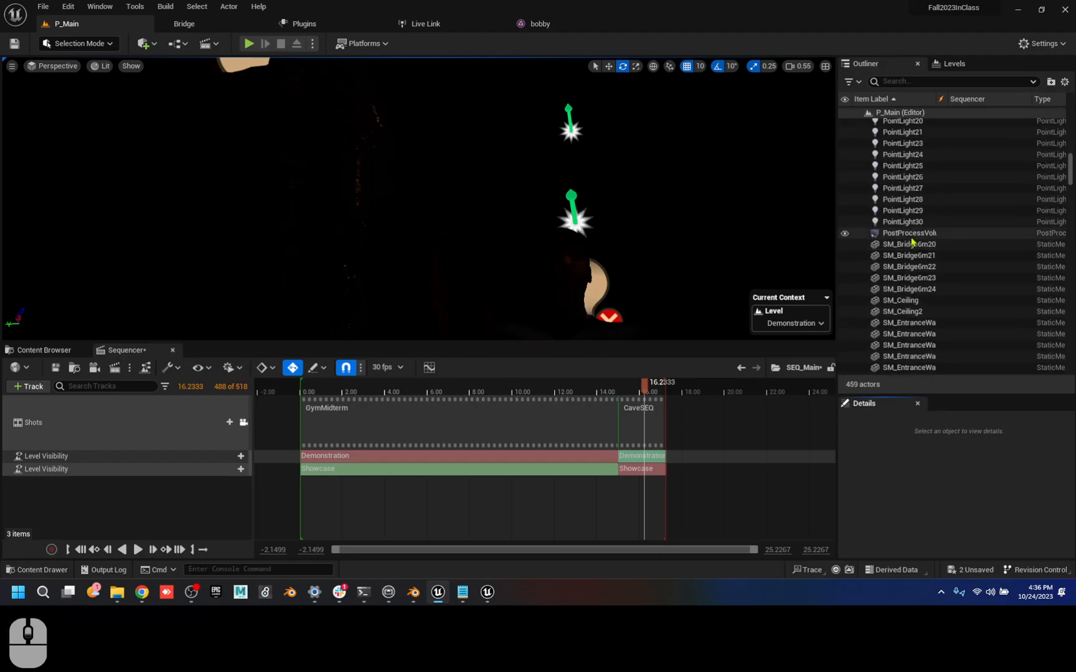
click(909, 234)
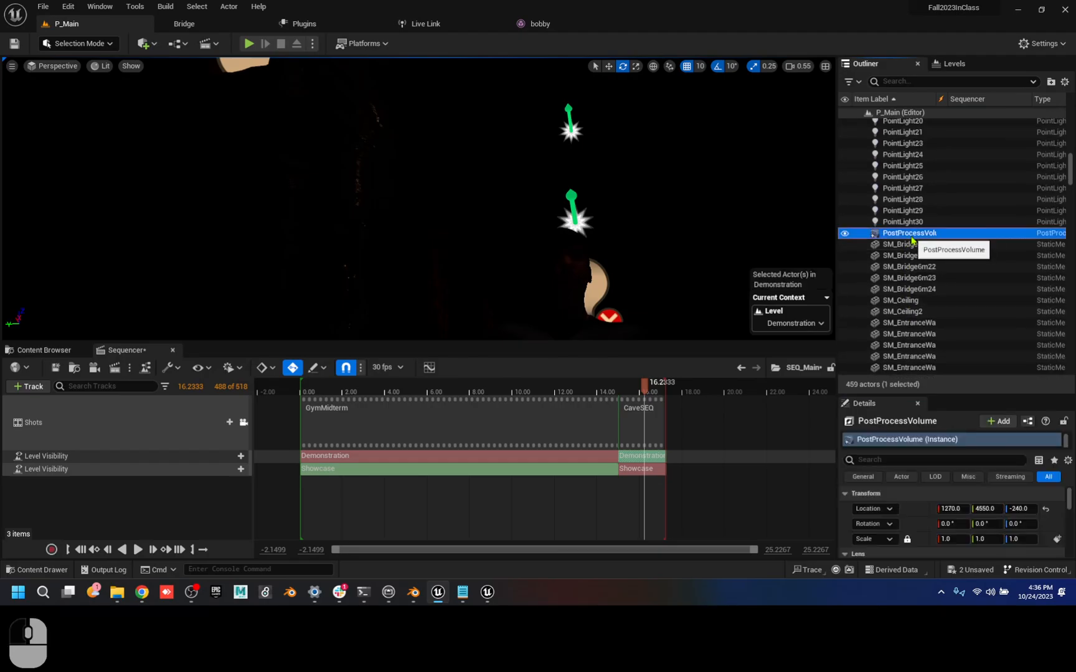
click(832, 296)
drag(836, 293, 795, 284)
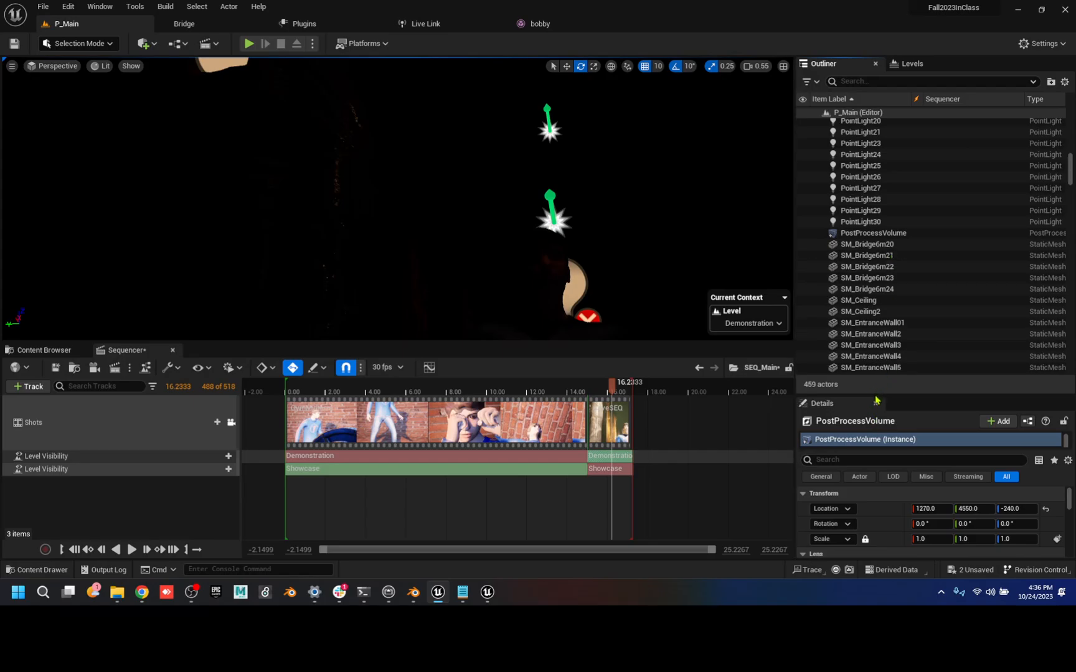
- Enlarge the Details area and look through the PostProcessVolume's lens, color grading, film, global illumination and reflection settings
drag(873, 382, 875, 257)
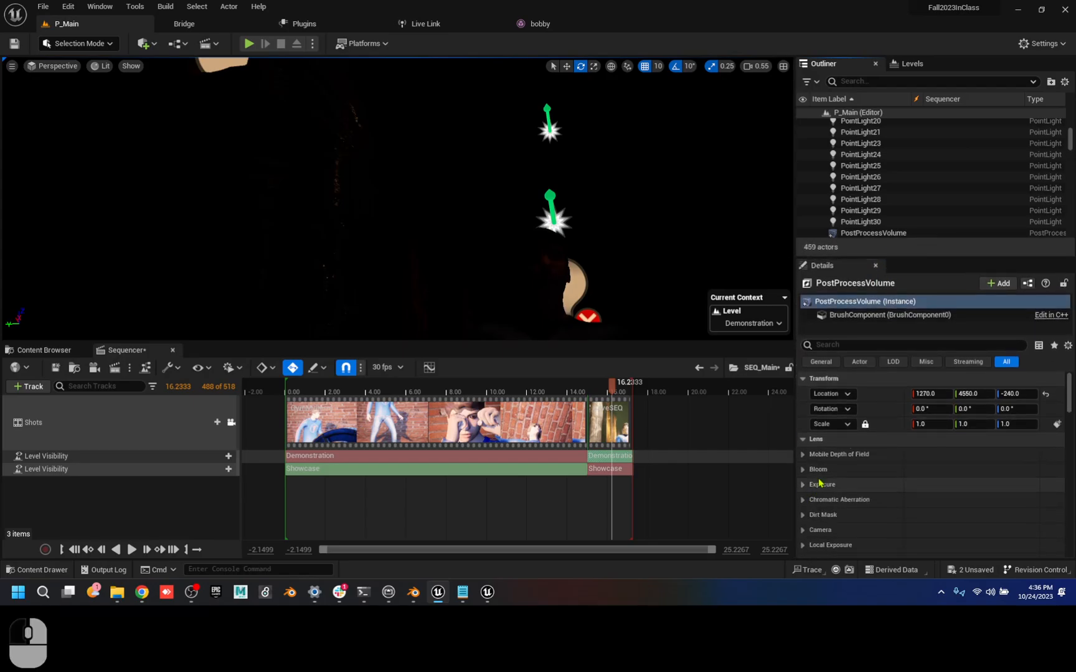
scroll(820, 483, down, 2)
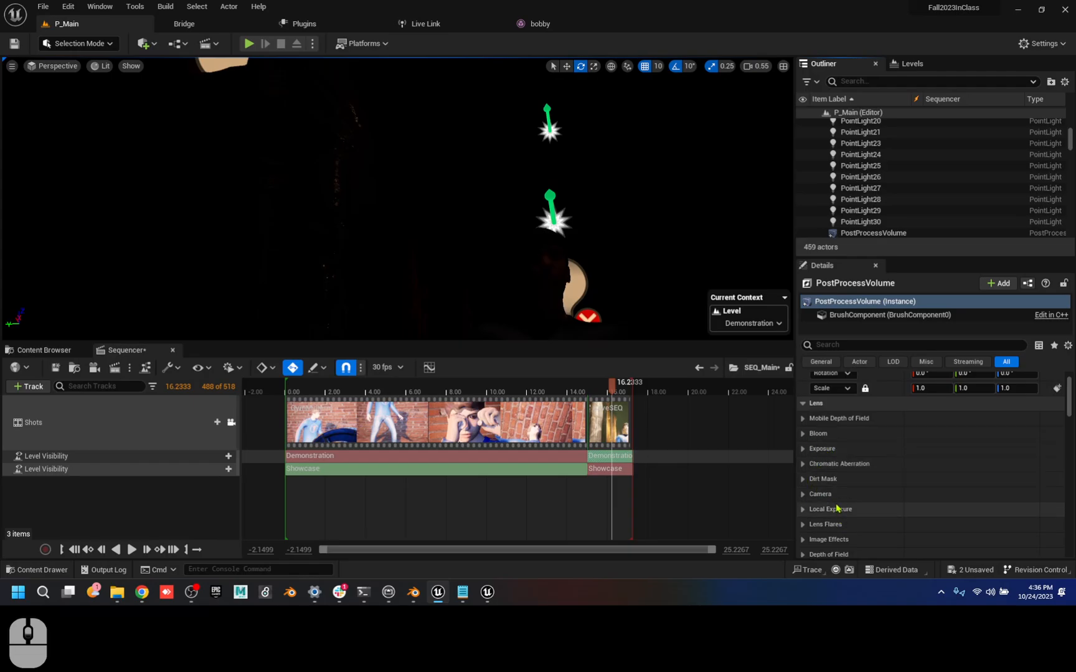
scroll(834, 507, down, 1)
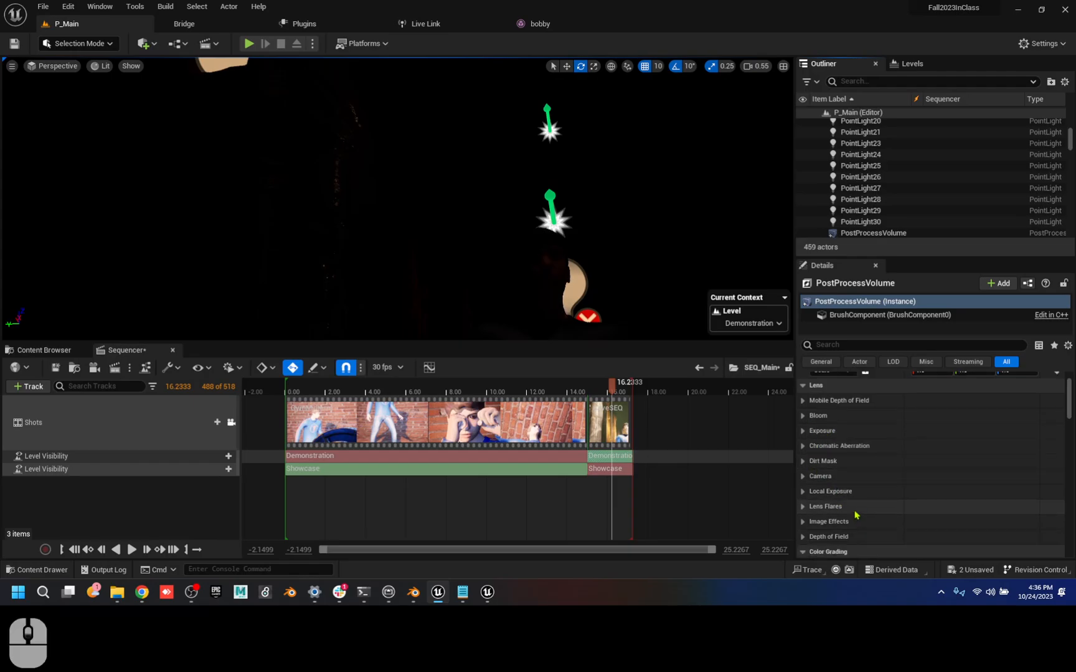
scroll(857, 517, up, 4)
scroll(853, 482, down, 8)
scroll(851, 479, down, 6)
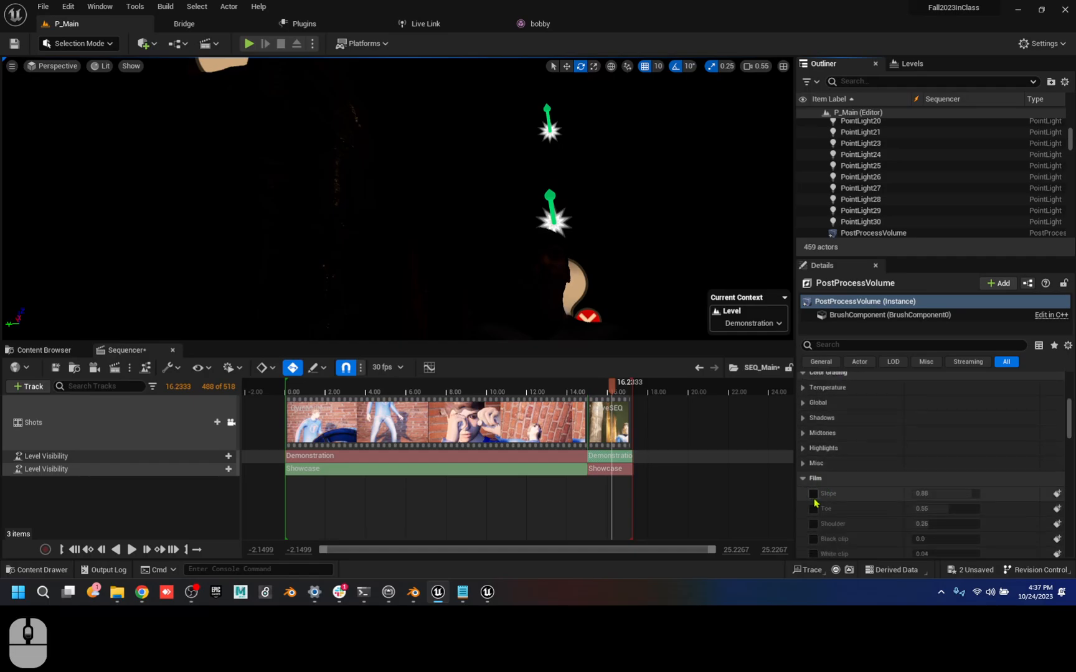
scroll(815, 503, down, 3)
scroll(864, 499, down, 3)
scroll(854, 502, down, 3)
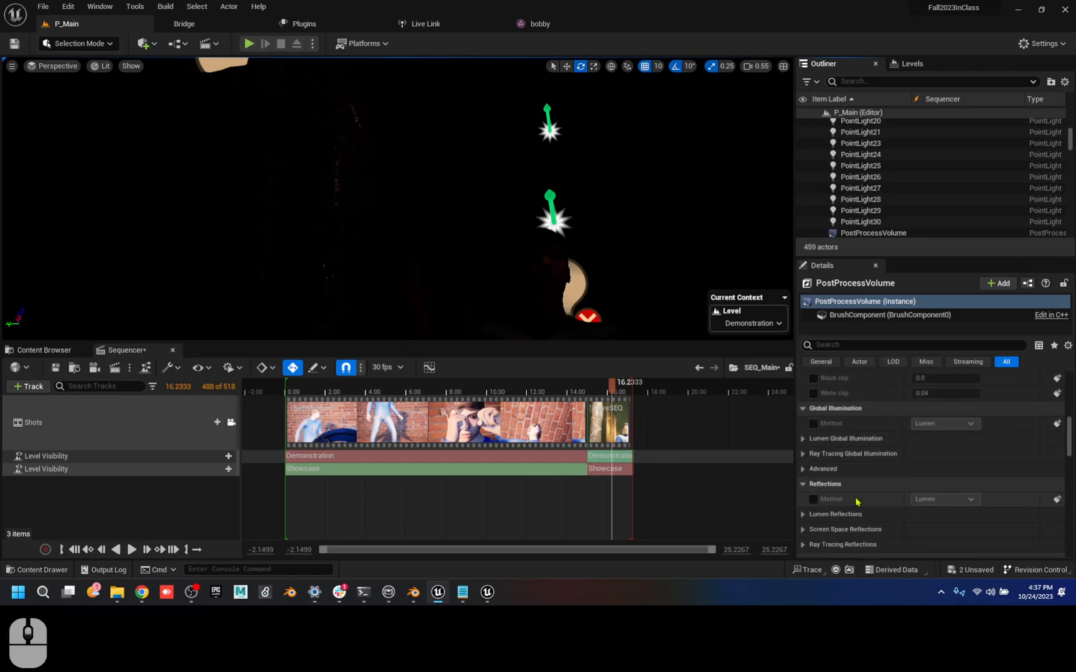
scroll(856, 498, up, 3)
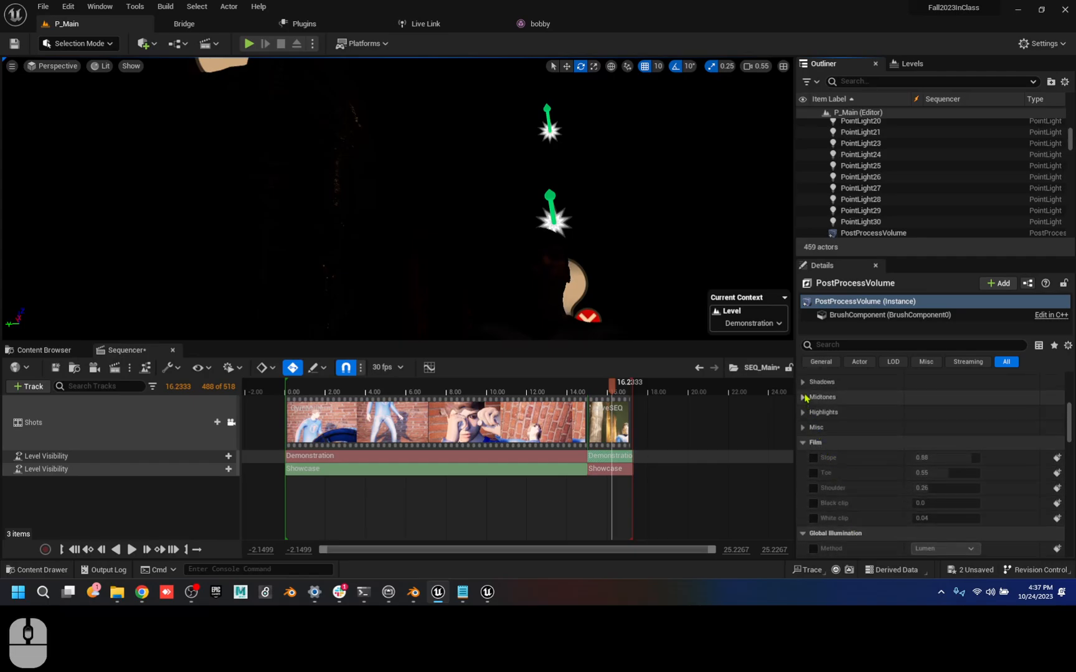
click(802, 413)
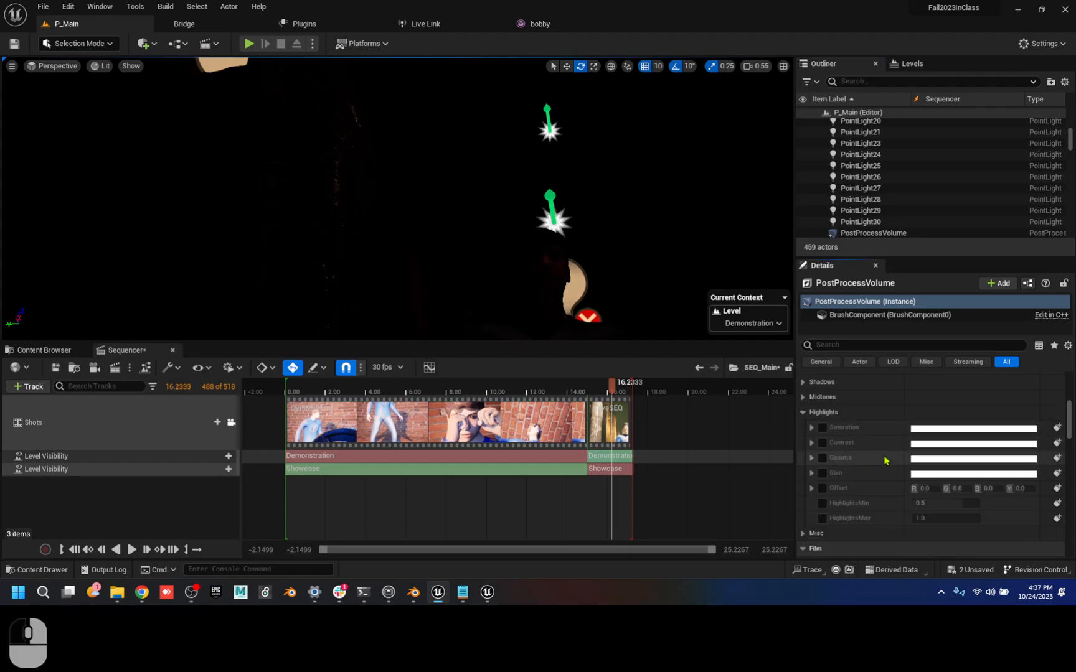
click(805, 396)
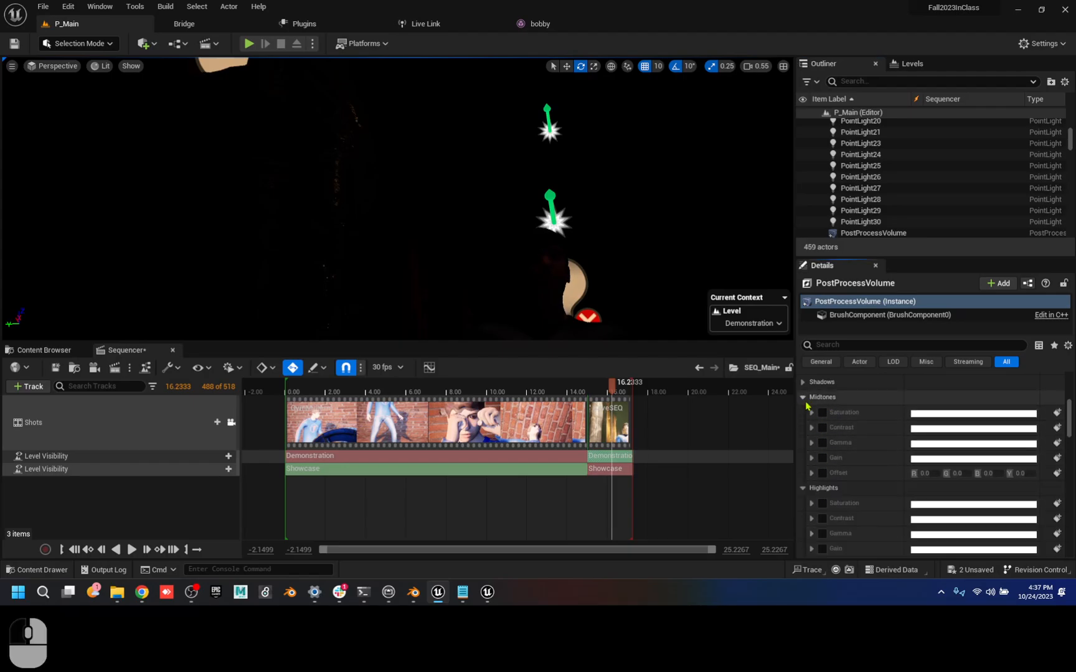
scroll(803, 388, down, 6)
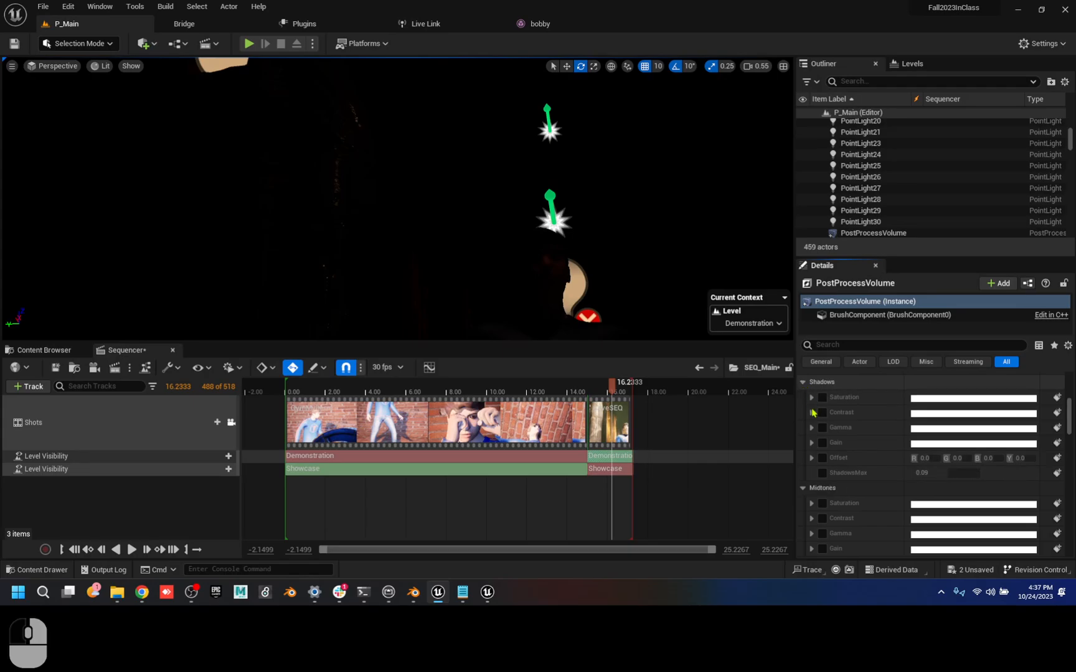
scroll(880, 455, down, 4)
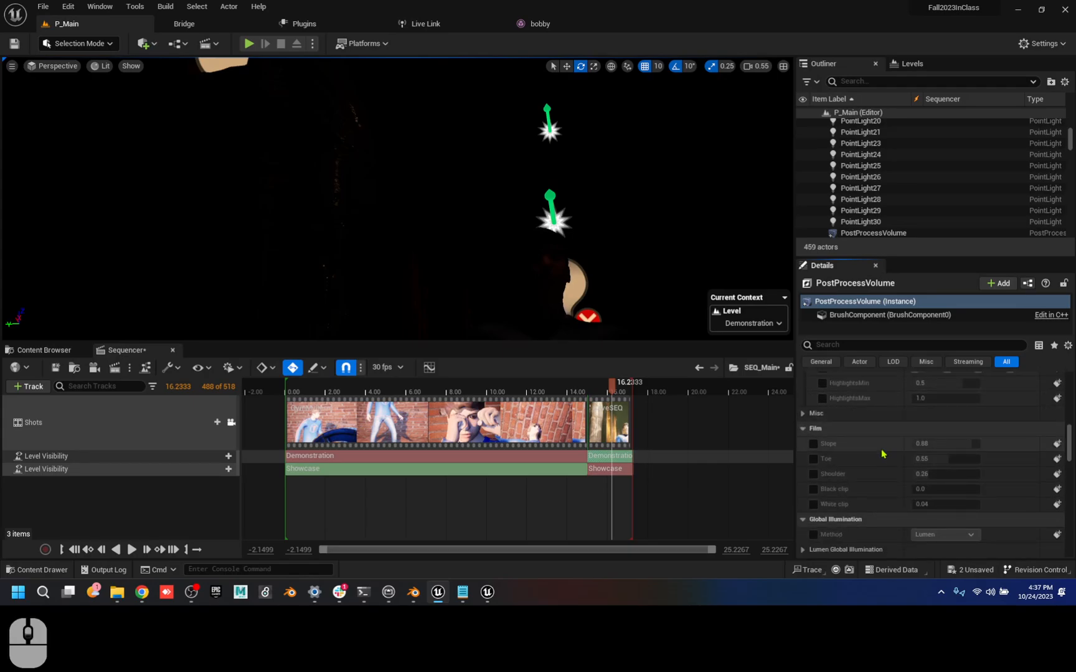
scroll(882, 456, down, 3)
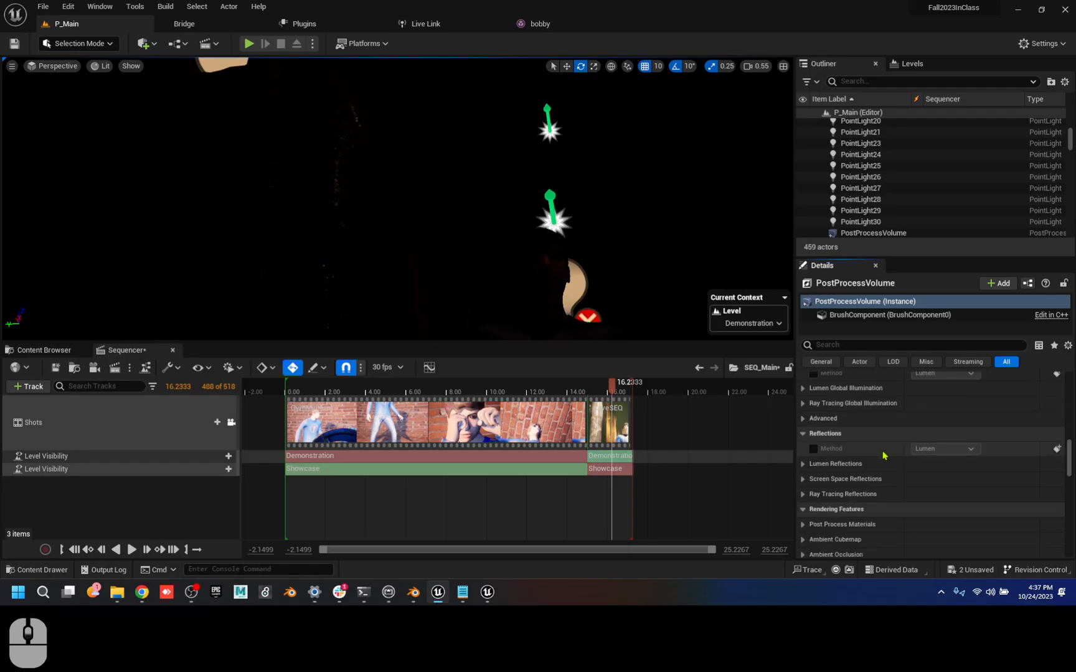
- Lower the PostProcessVolume's Exposure Compensation to about -8.28
scroll(882, 455, up, 12)
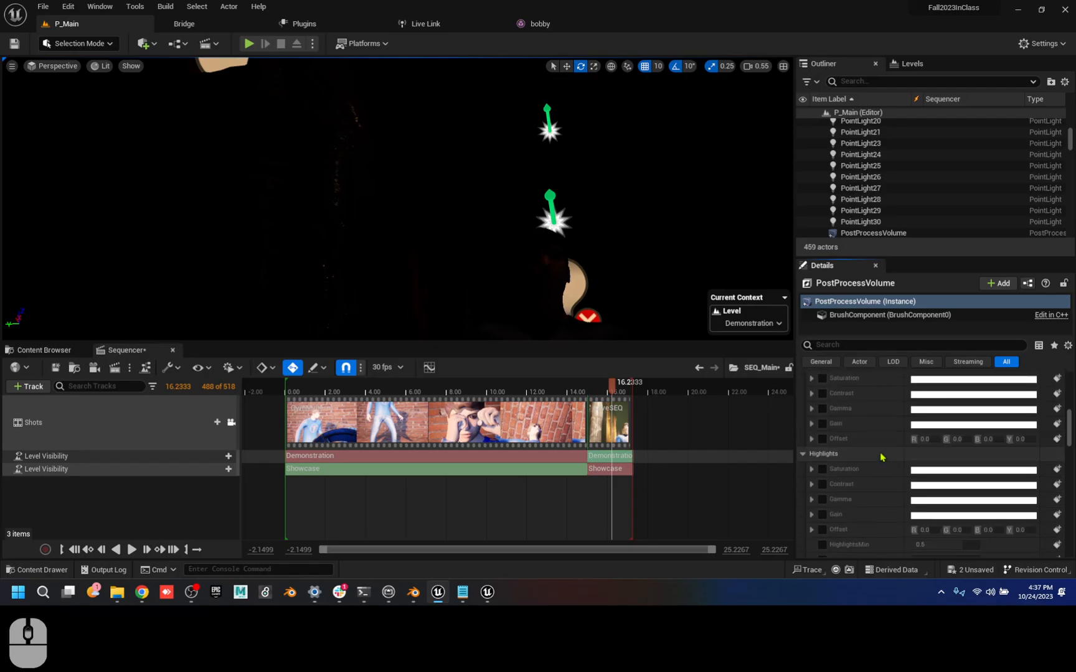
scroll(887, 453, up, 6)
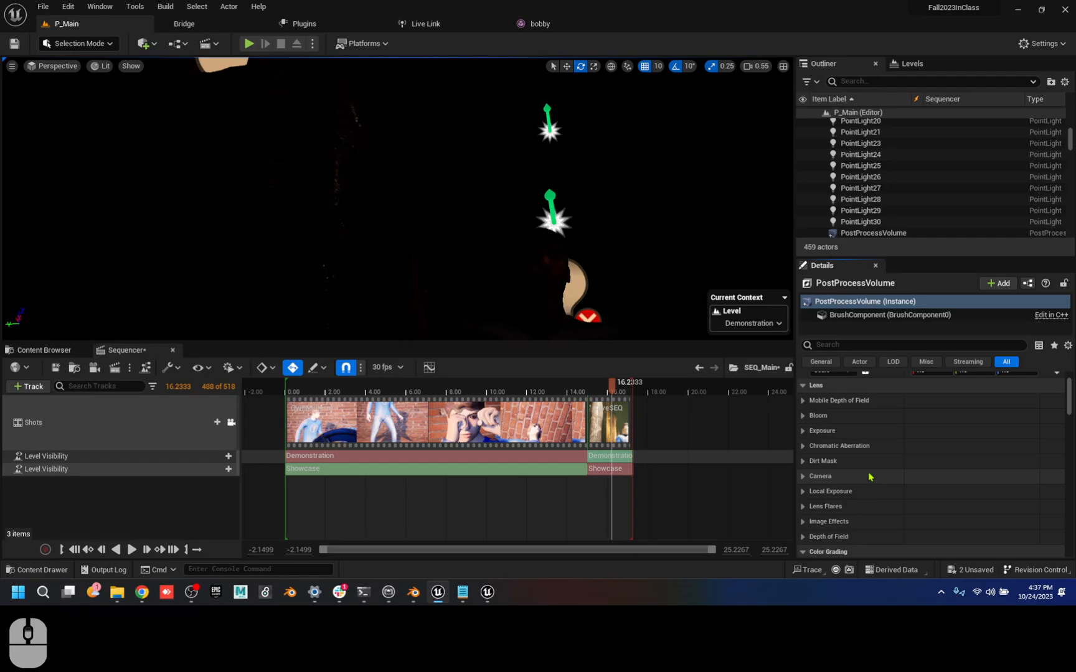
click(804, 431)
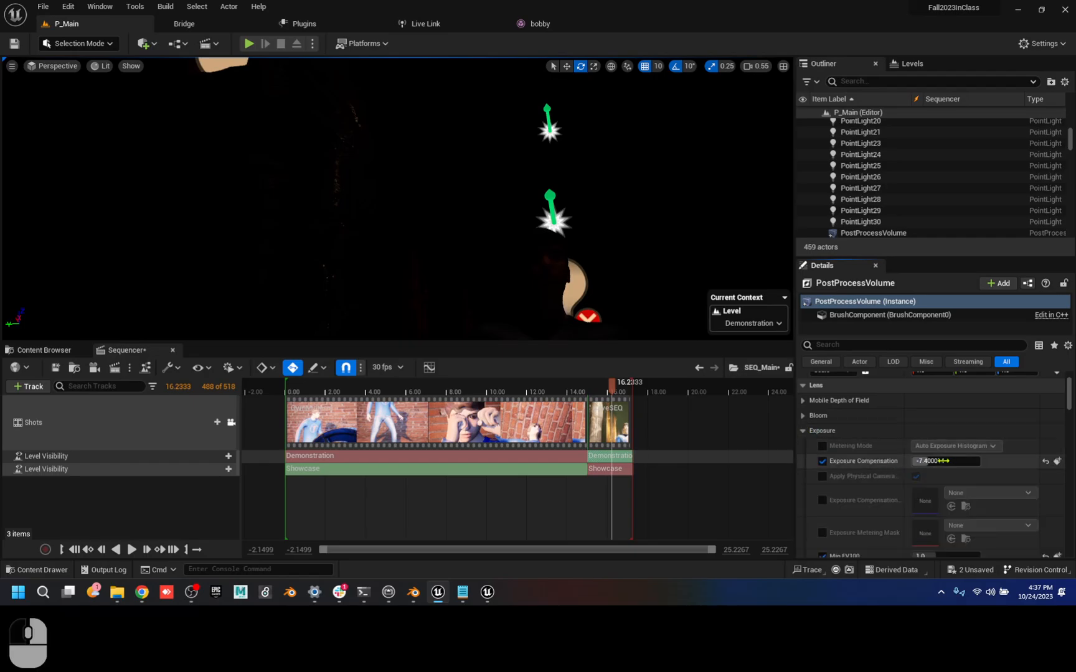
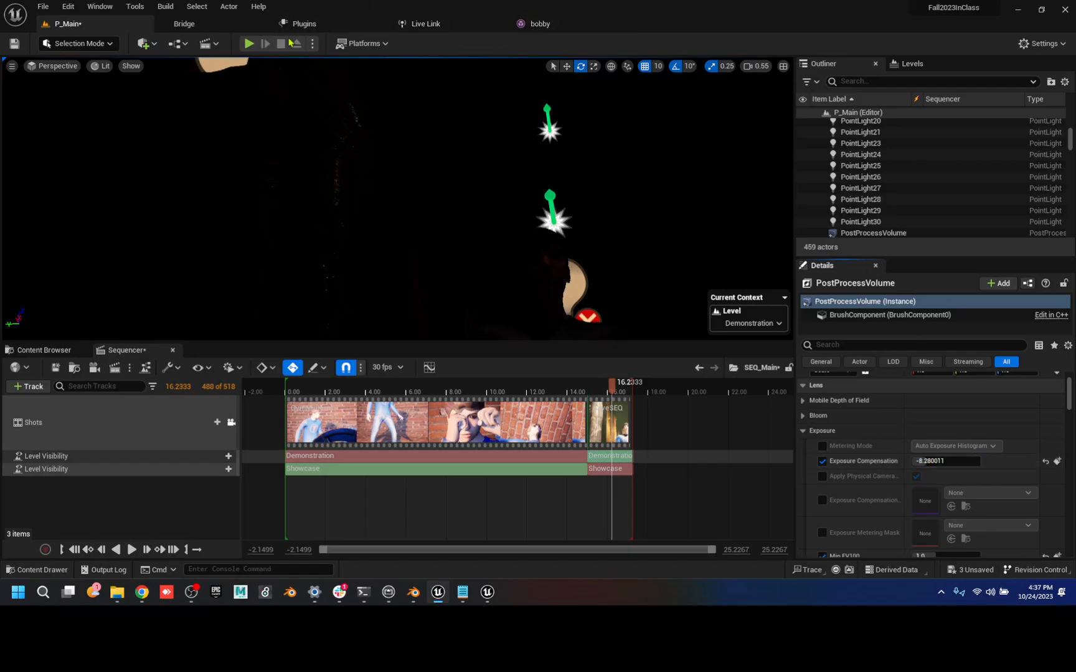
- Open the Rendering section of the Project Settings and dock that window in the main editor window
click(66, 9)
click(120, 174)
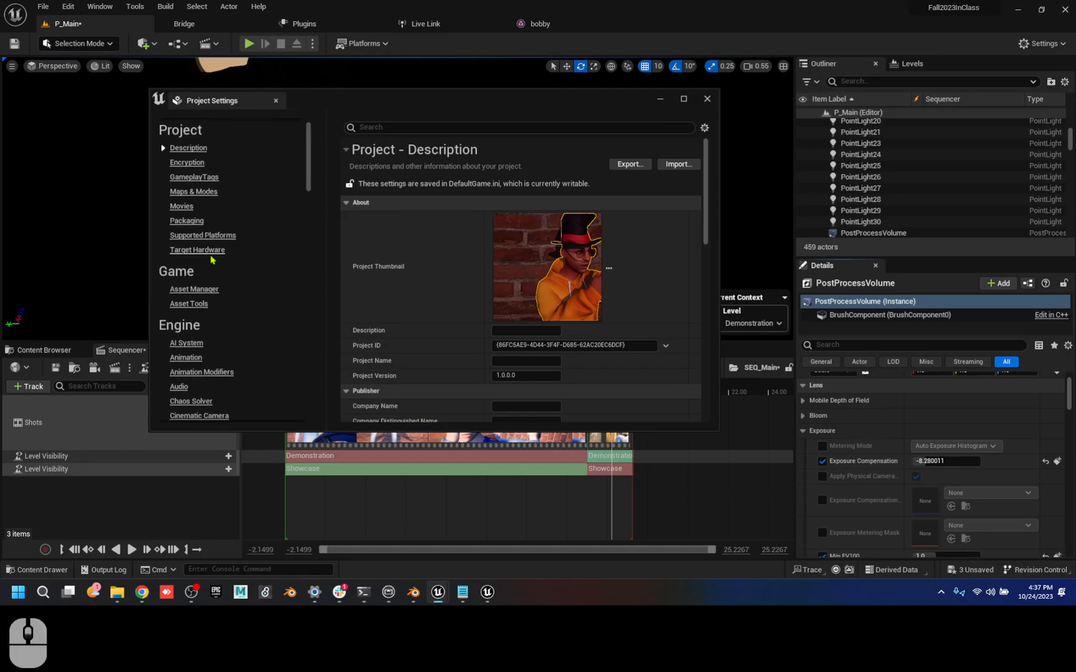
scroll(206, 286, down, 4)
scroll(206, 297, down, 5)
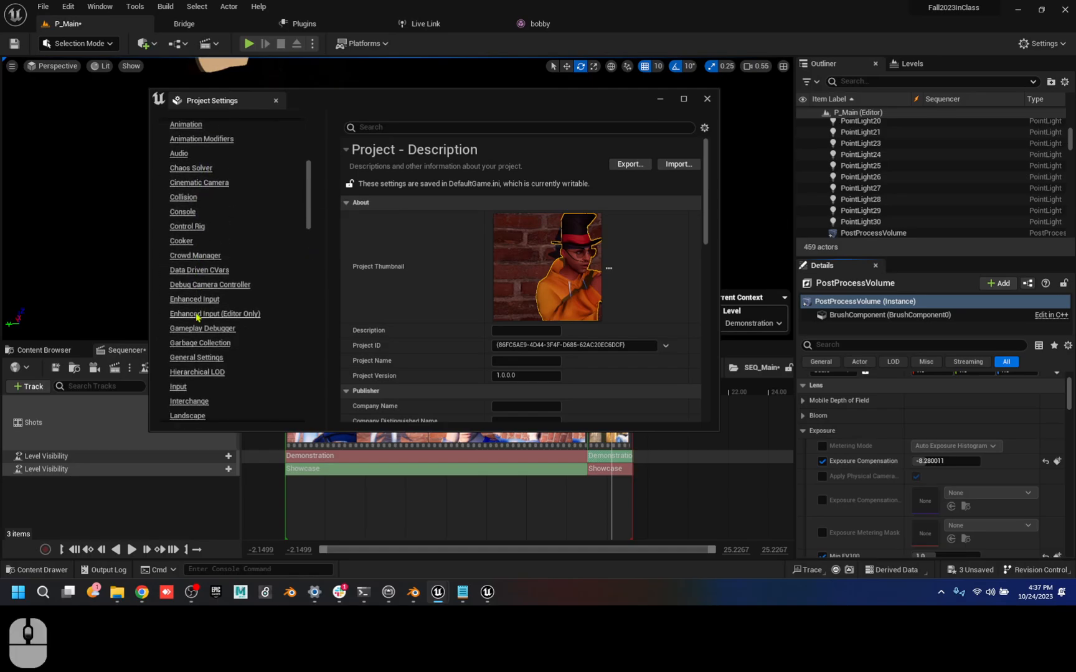
scroll(194, 343, down, 2)
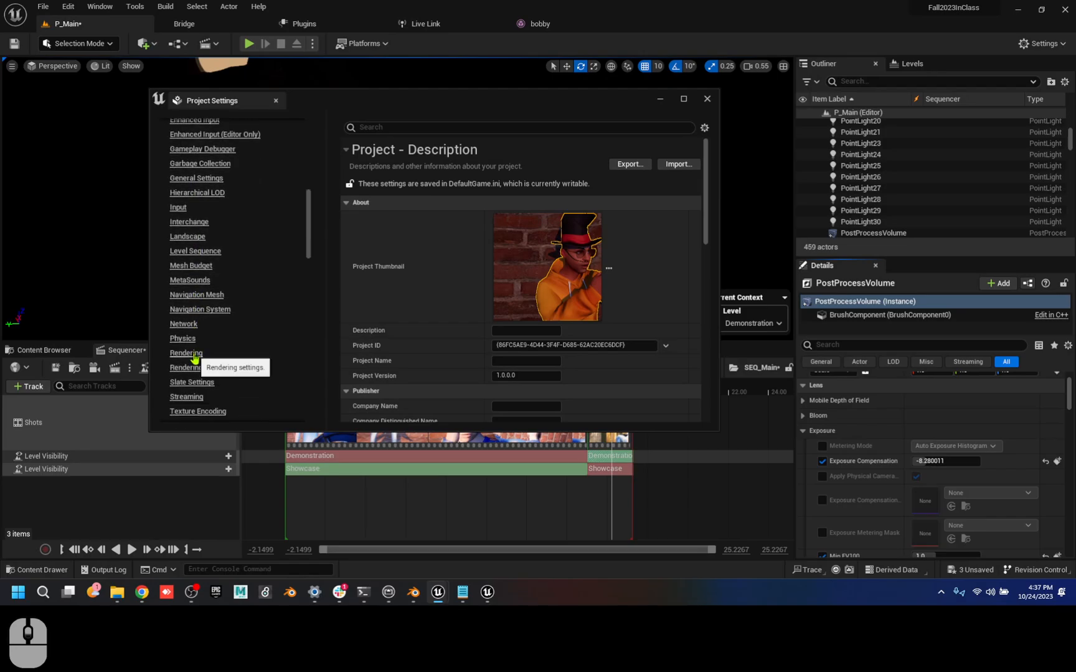
click(187, 353)
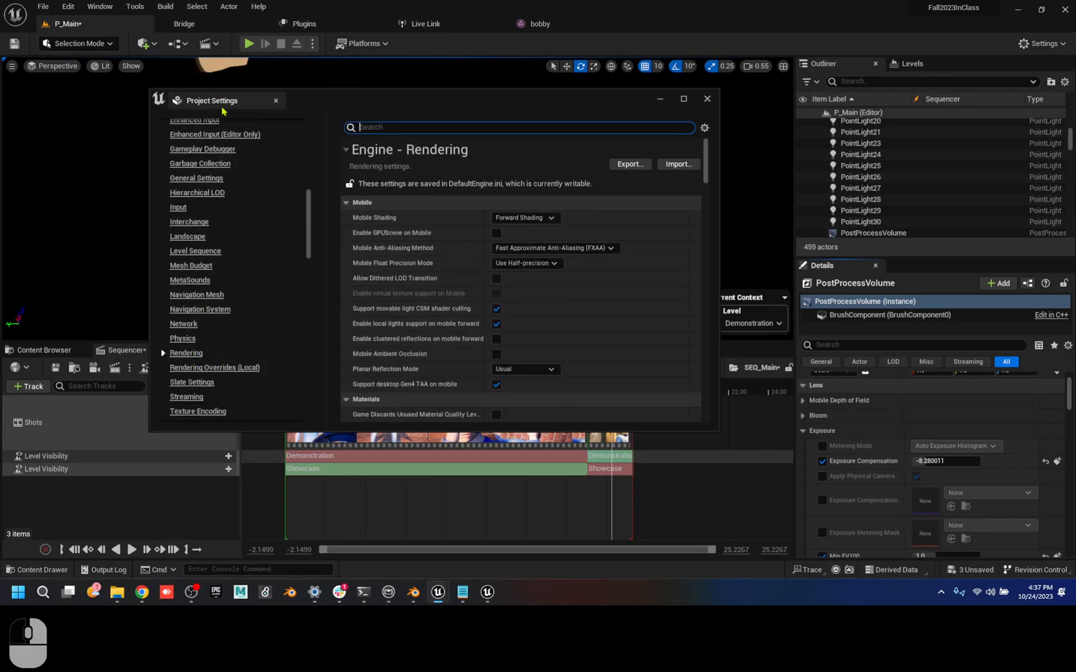
drag(222, 102, 663, 30)
- Look through the project's rendering settings to examine the default Auto Exposure options
scroll(491, 282, down, 6)
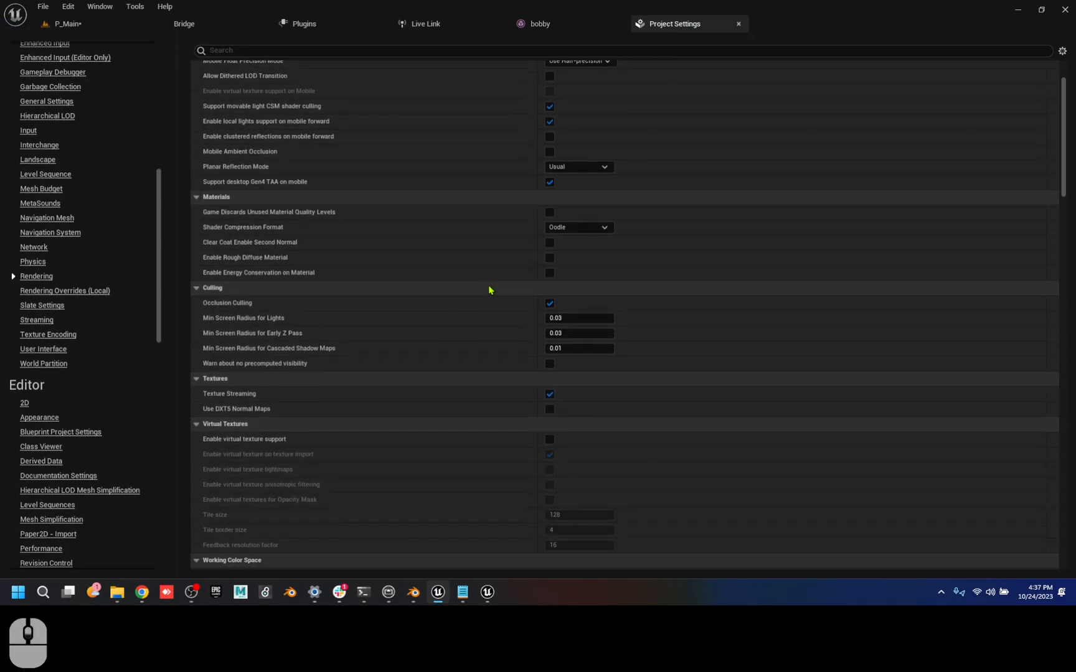
scroll(485, 278, down, 15)
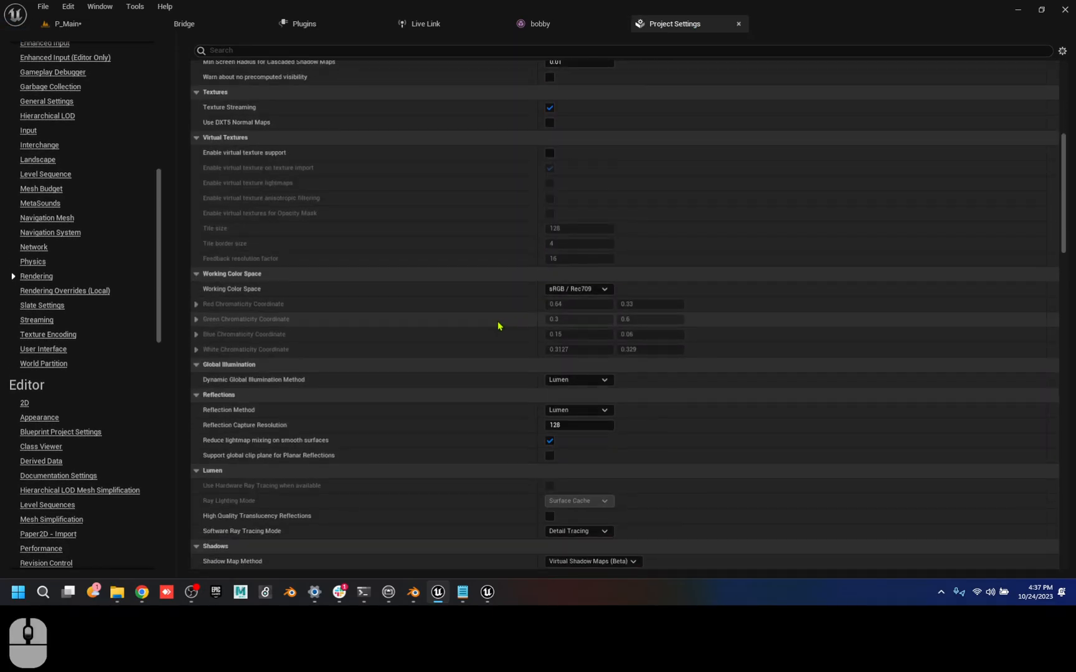
scroll(520, 342, down, 1)
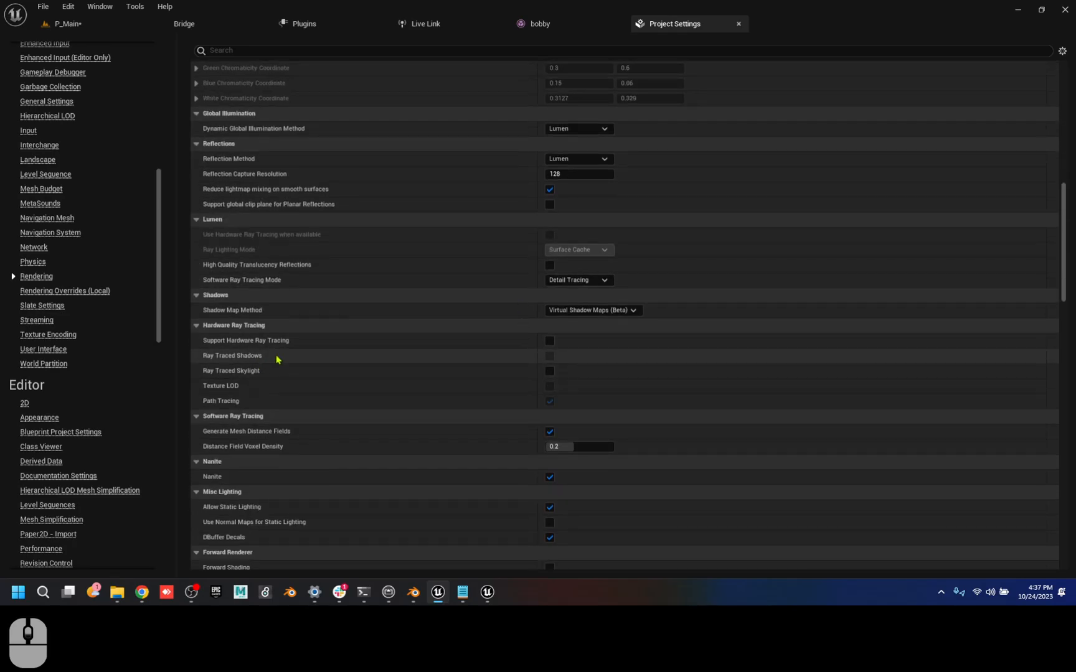
scroll(271, 399, down, 3)
scroll(270, 399, down, 10)
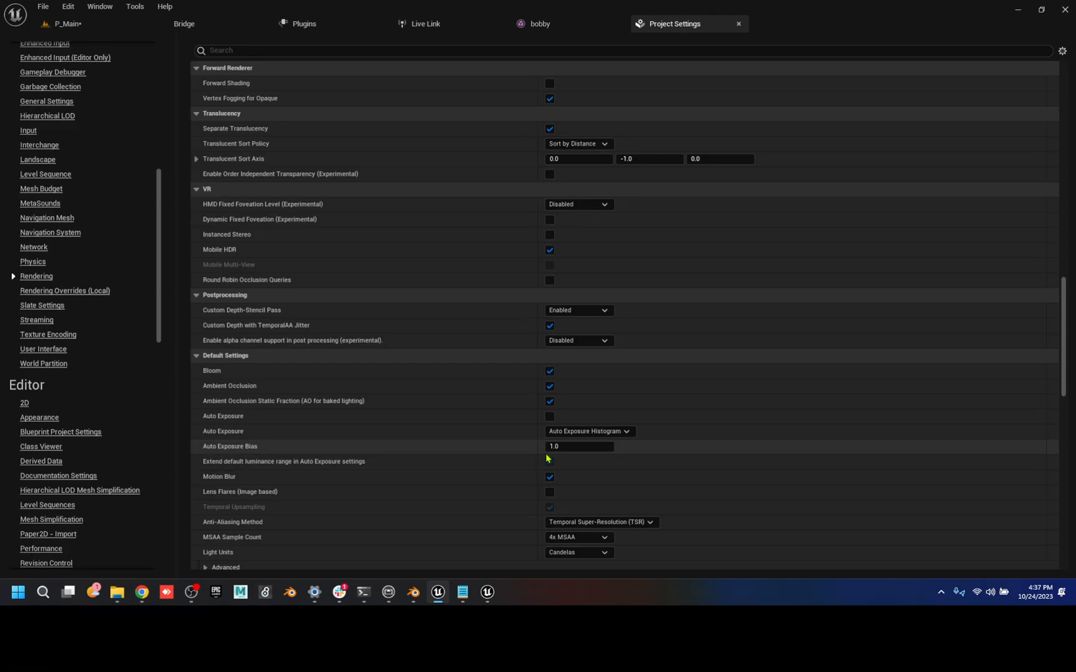
- Return to the P_Main level and lower the PostProcessVolume's Exposure Compensation to about -10.92
click(78, 24)
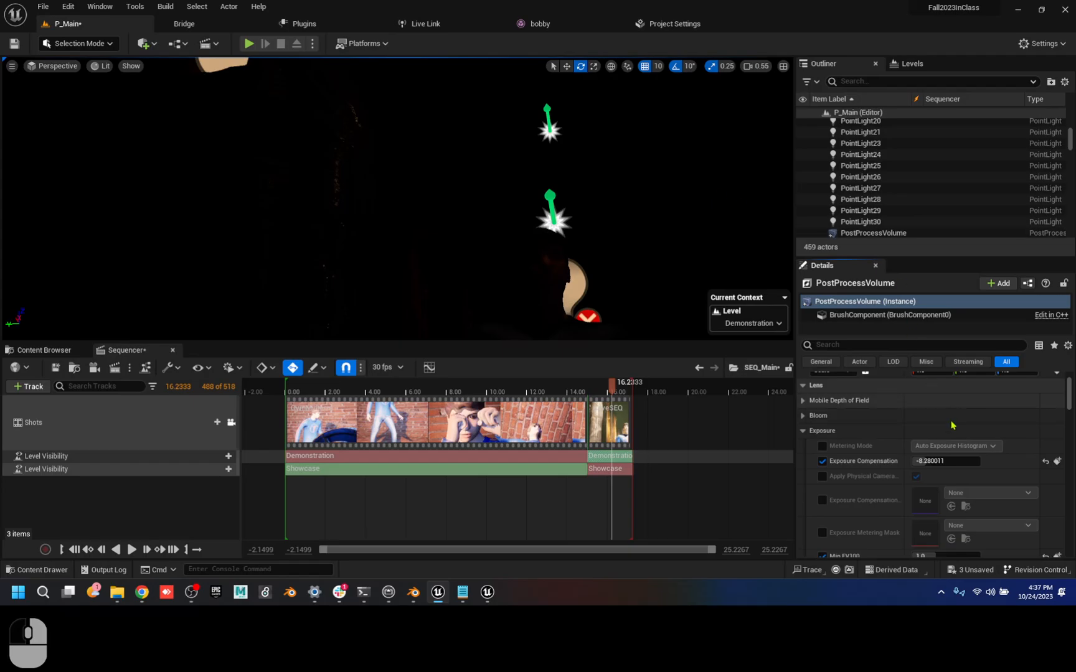
- Find and select the Demonstration level's directional Light Source and adjust its intensity to about 69.5 lux
scroll(903, 190, up, 5)
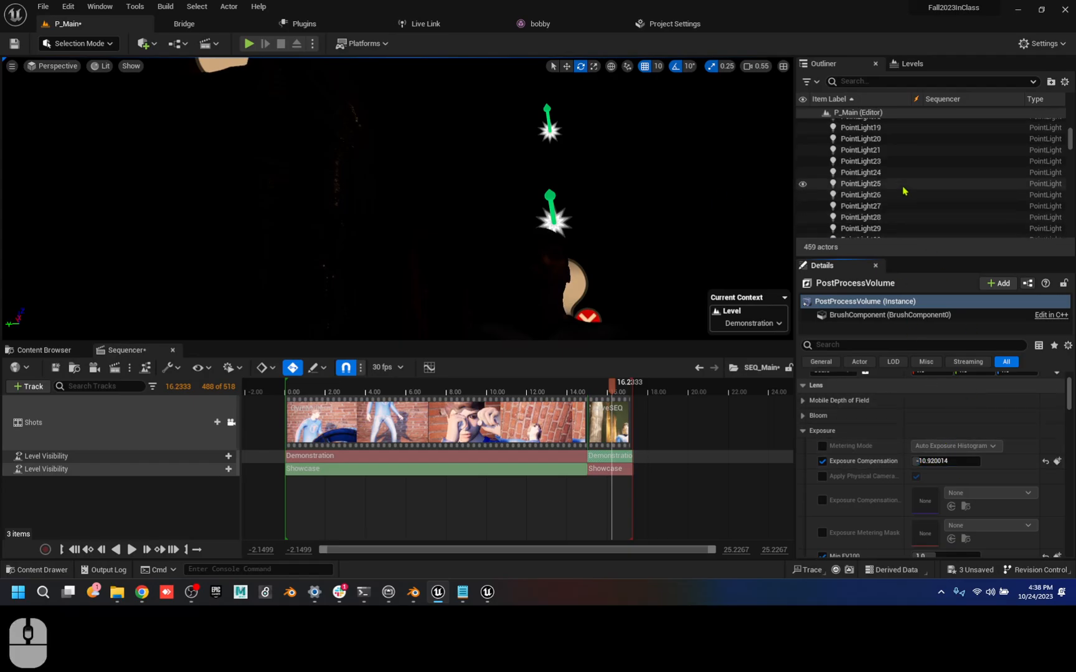
scroll(899, 210, up, 10)
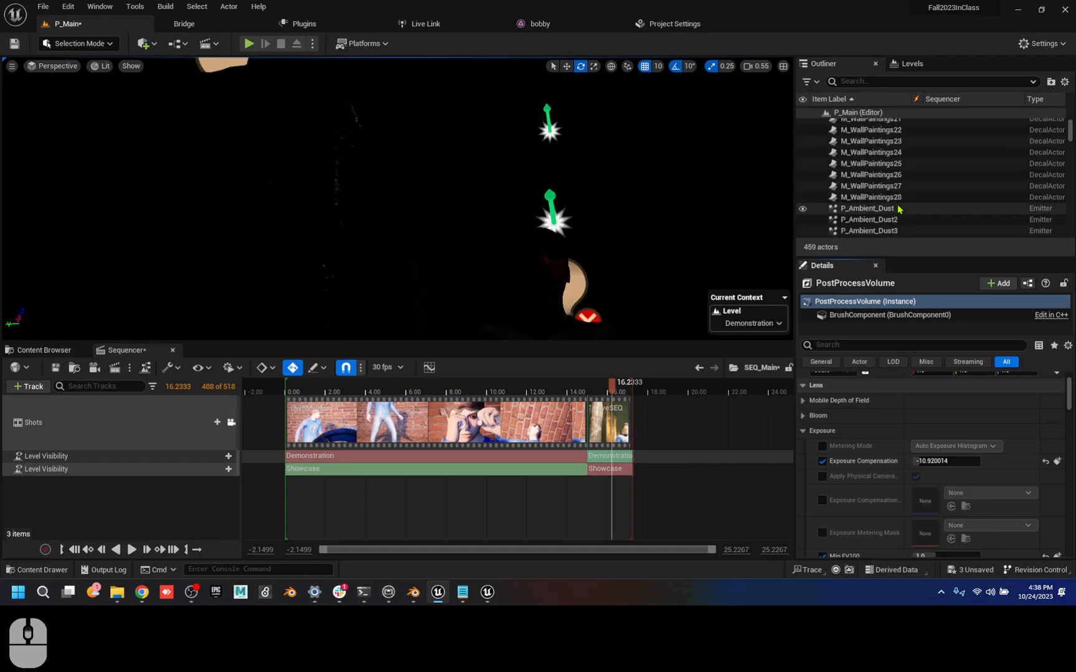
scroll(898, 209, up, 15)
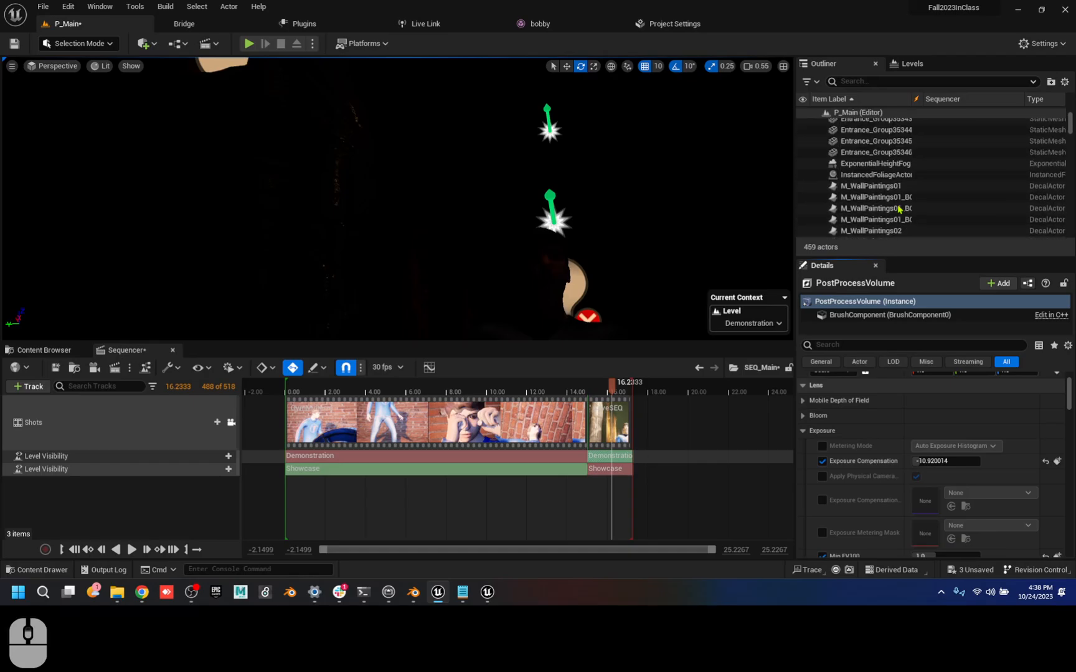
scroll(899, 211, up, 1)
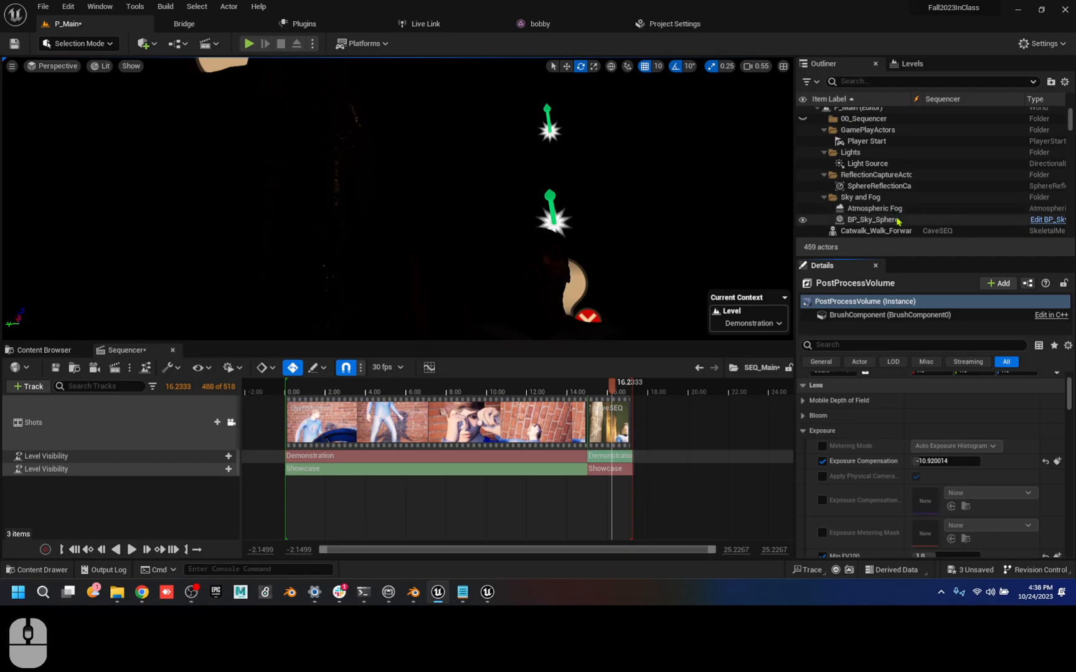
scroll(898, 217, down, 1)
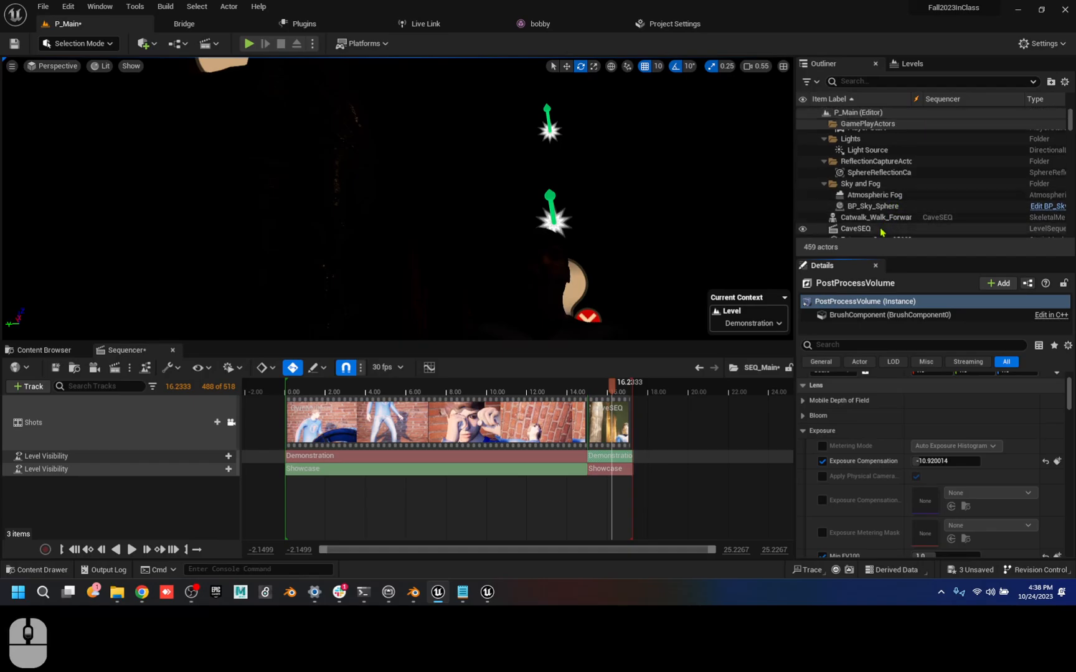
scroll(892, 196, up, 2)
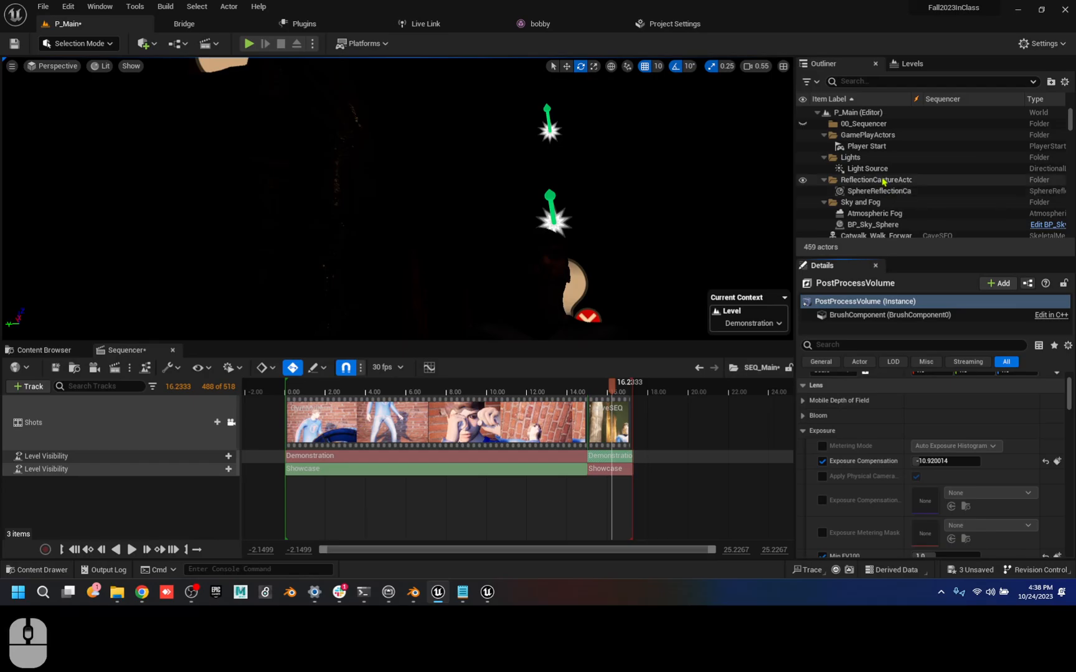
click(866, 168)
drag(922, 430, 952, 430)
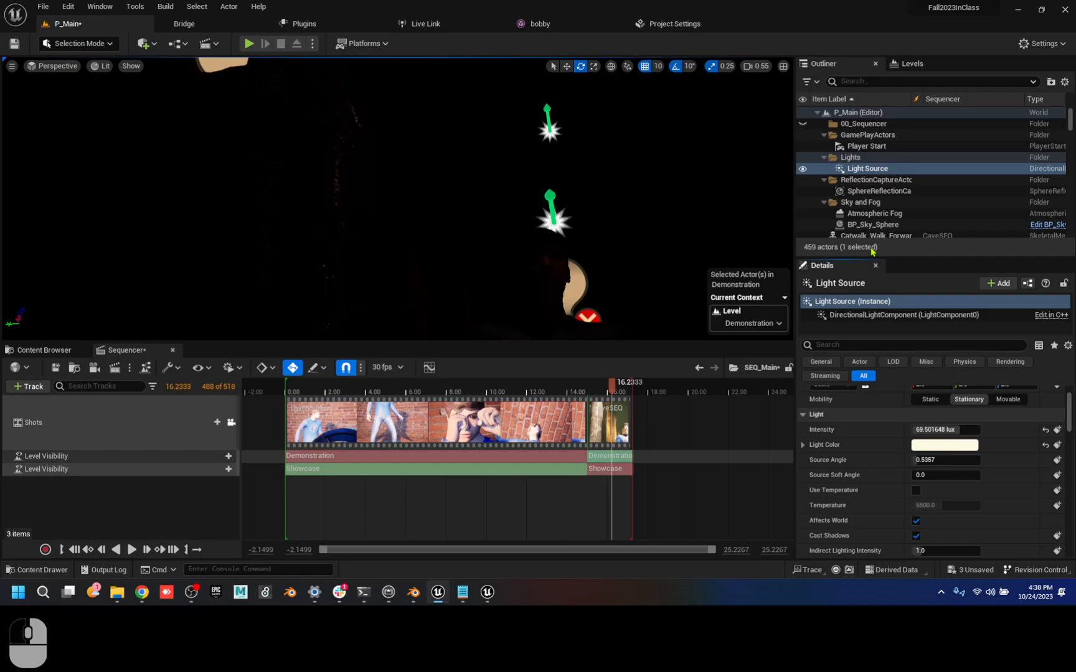
- Delete PointLight4 from the Demonstration level
click(590, 317)
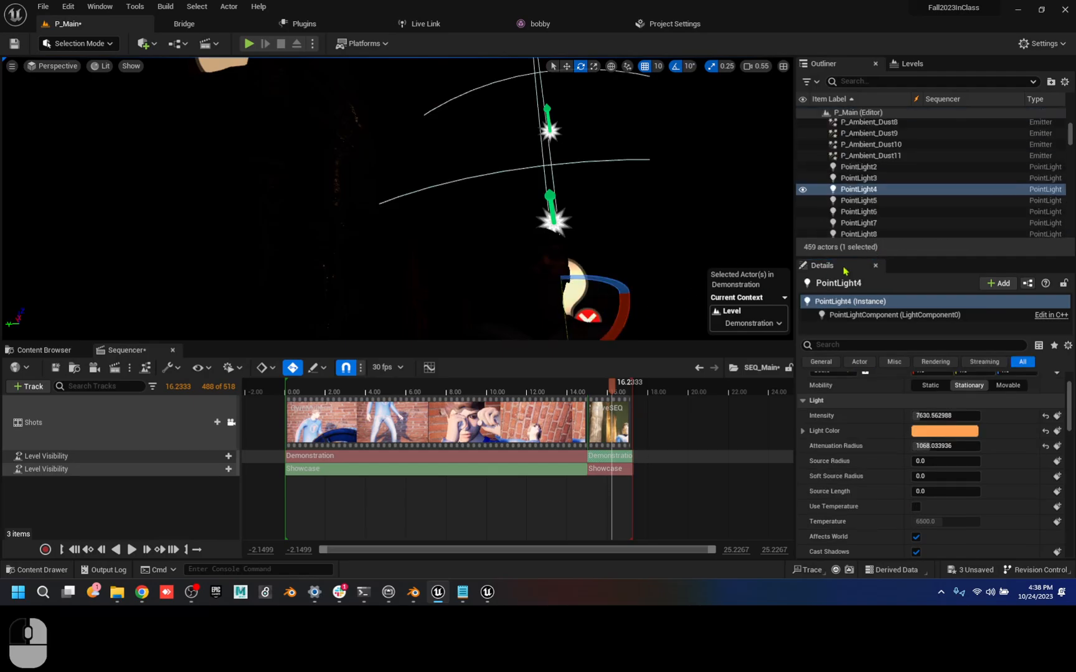
key(Delete)
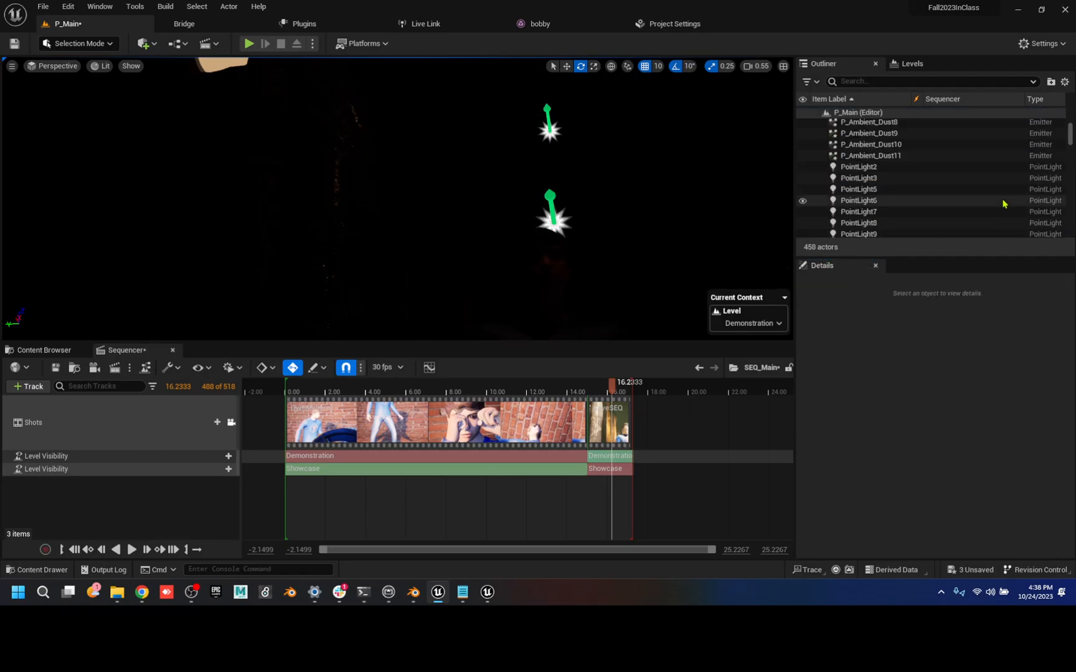
- Select the Demonstration level's directional Light Source and look through its light and actor properties
scroll(916, 187, up, 5)
scroll(916, 186, up, 10)
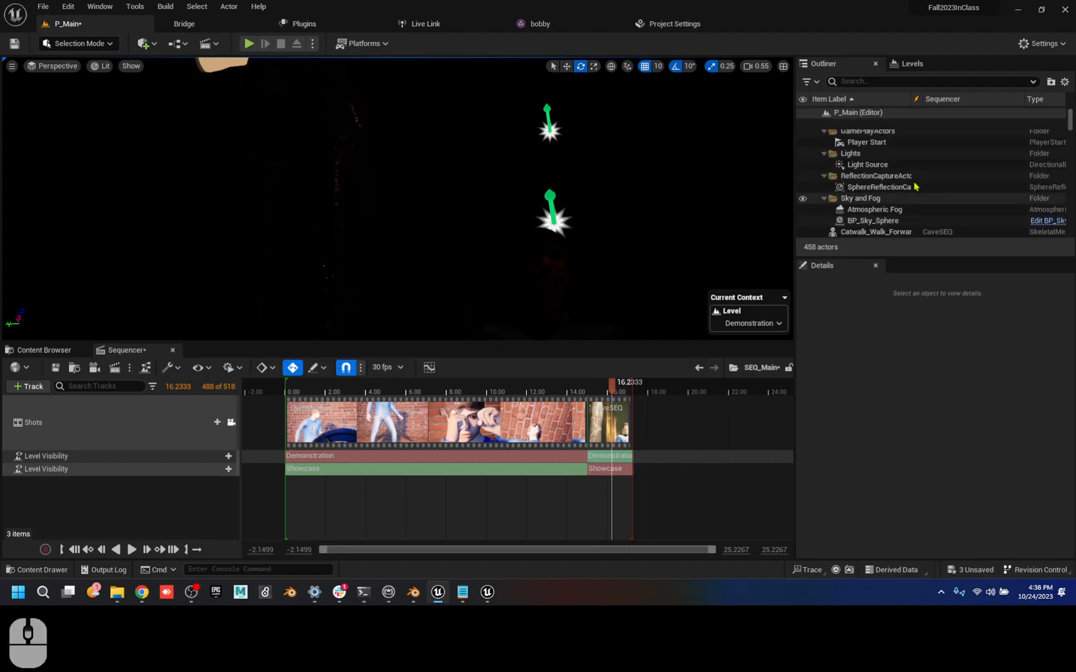
click(897, 176)
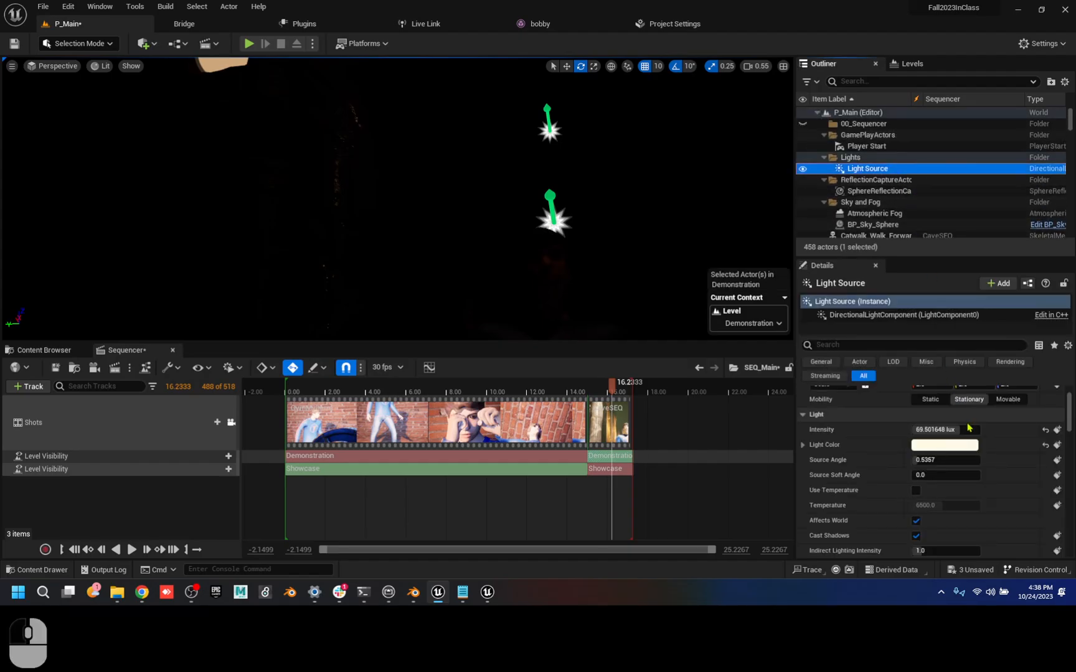
click(946, 430)
scroll(977, 498, down, 10)
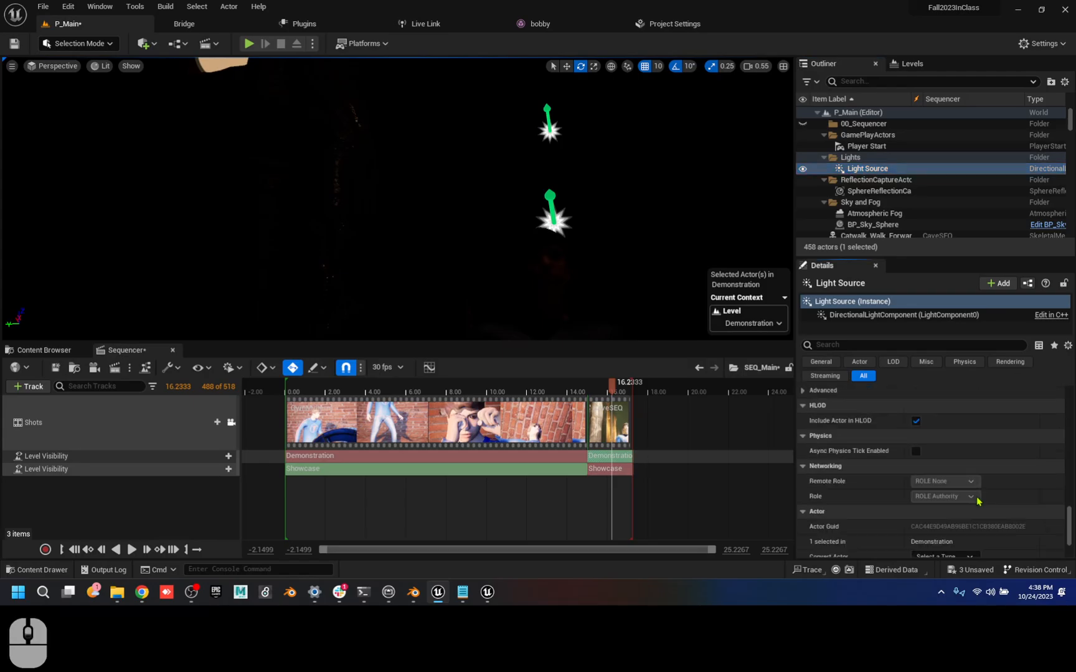
scroll(977, 502, down, 6)
scroll(928, 490, up, 5)
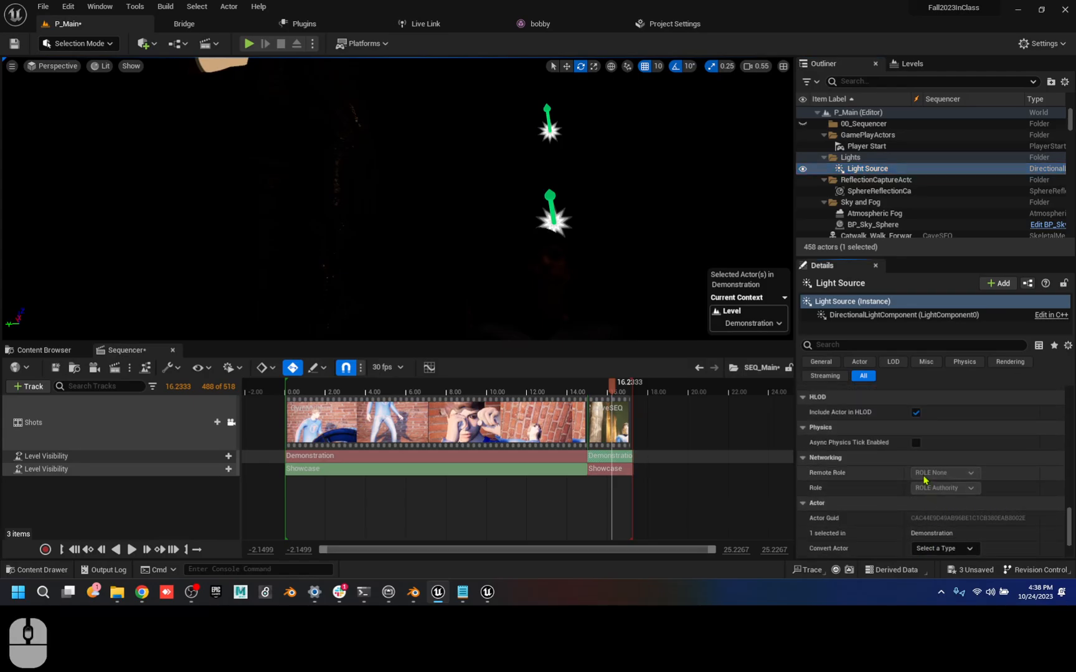
scroll(924, 479, up, 3)
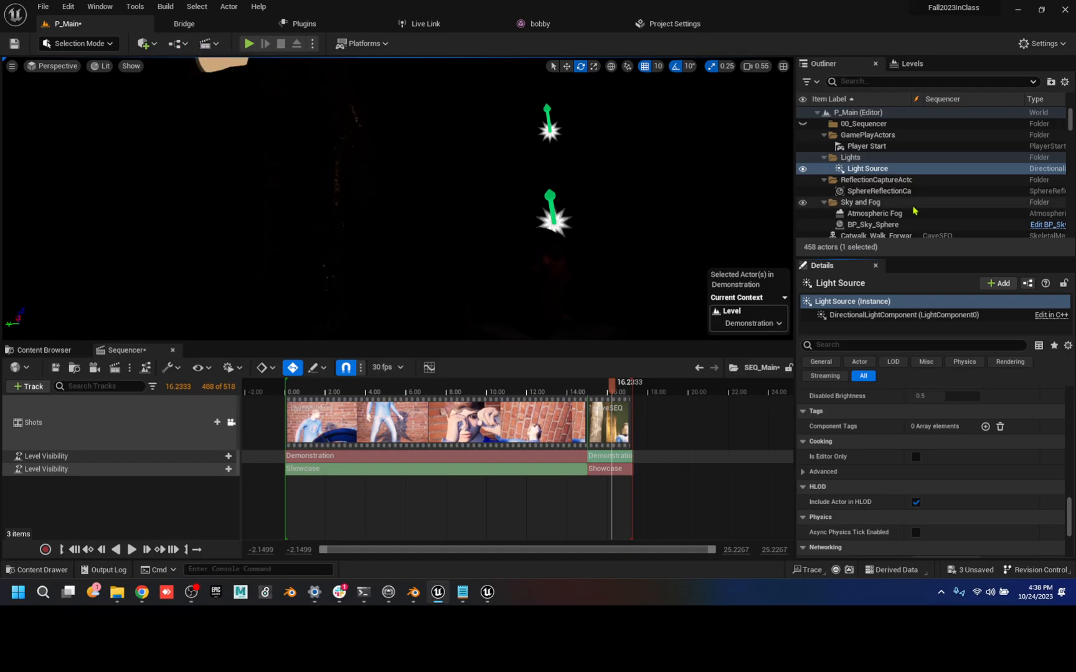
- Move the playhead near the start of the CaveSEQ shot and set the viewport's EV100 exposure to about -4.4
click(614, 407)
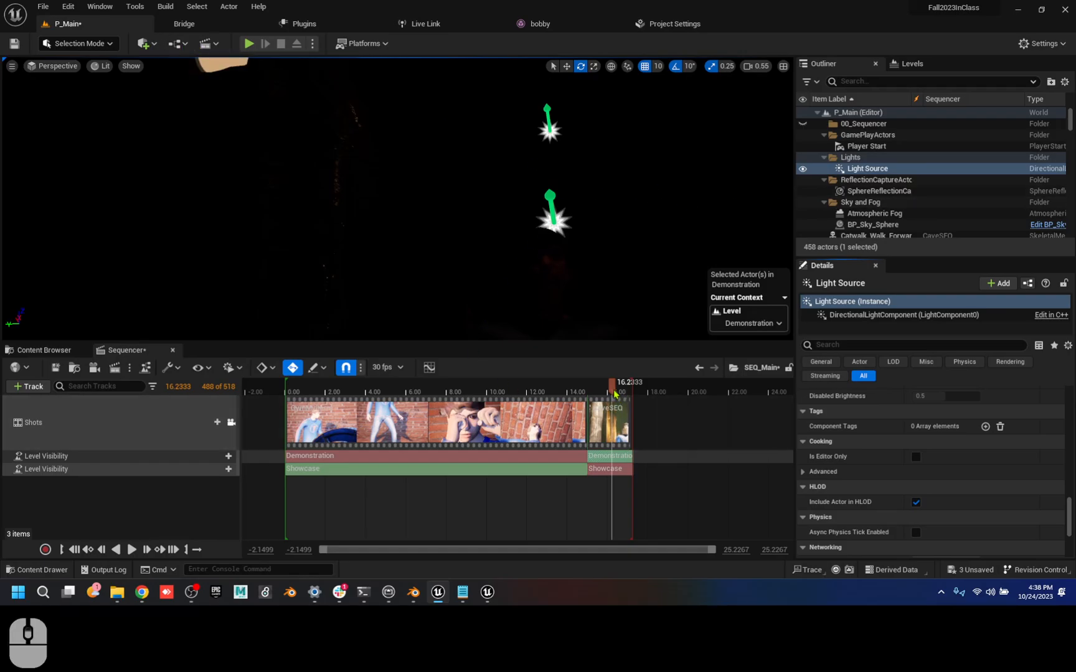
mouse_move(614, 393)
mouse_down()
mouse_move(524, 392)
mouse_move(601, 392)
mouse_up()
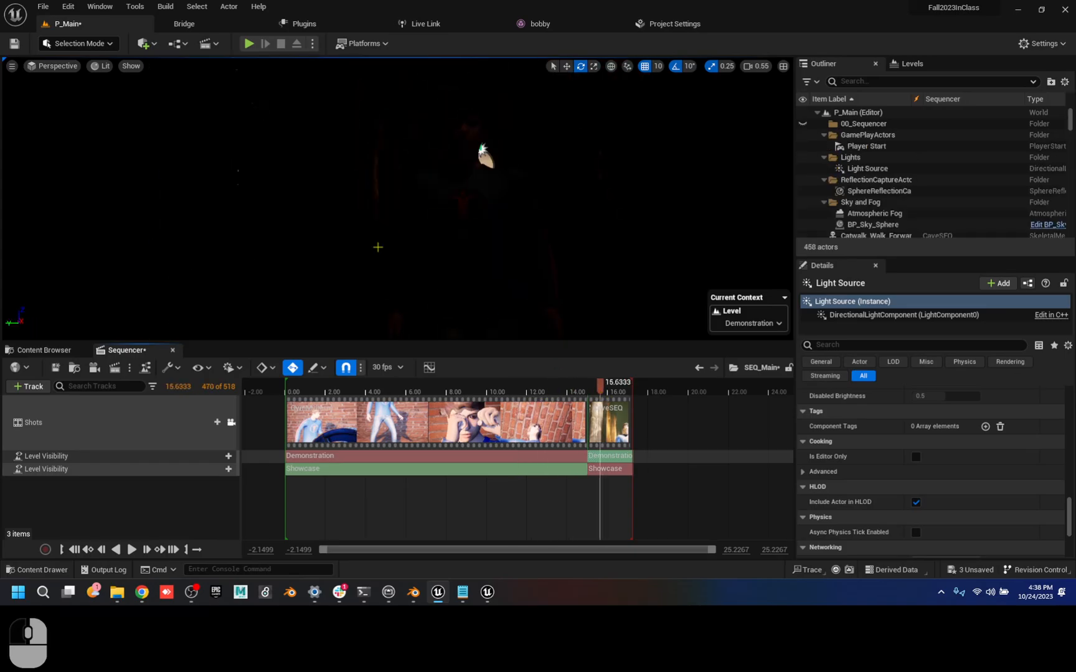
click(100, 69)
drag(173, 354, 214, 373)
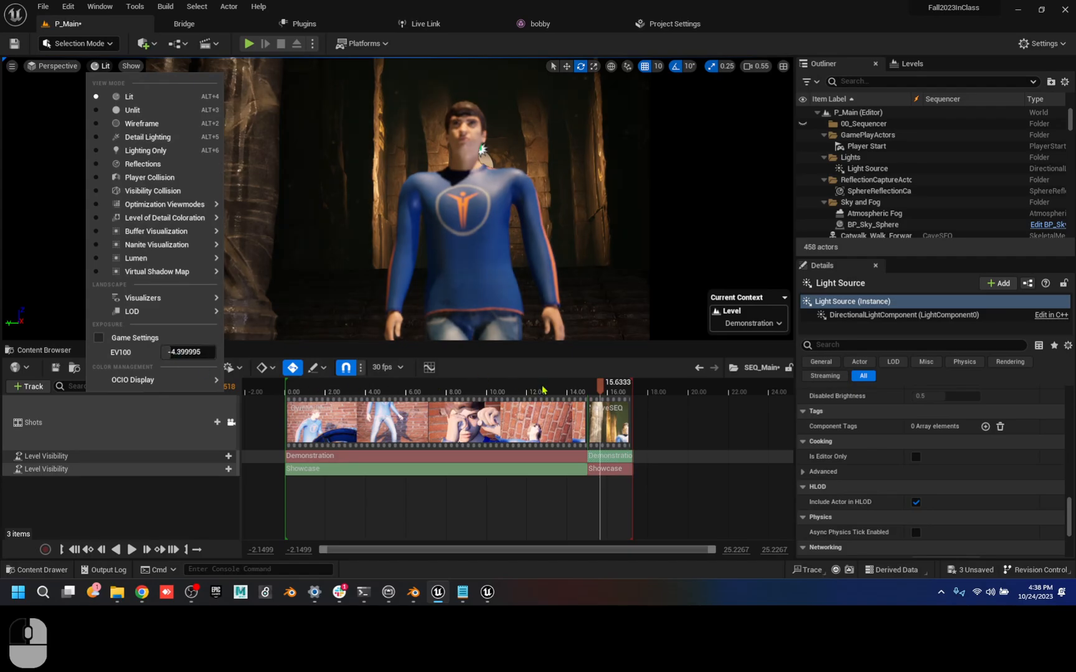
- Move the playhead to about 9.57 seconds in the gym shot, make Showcase the current level and select its PostProcessVolume
click(582, 391)
click(478, 391)
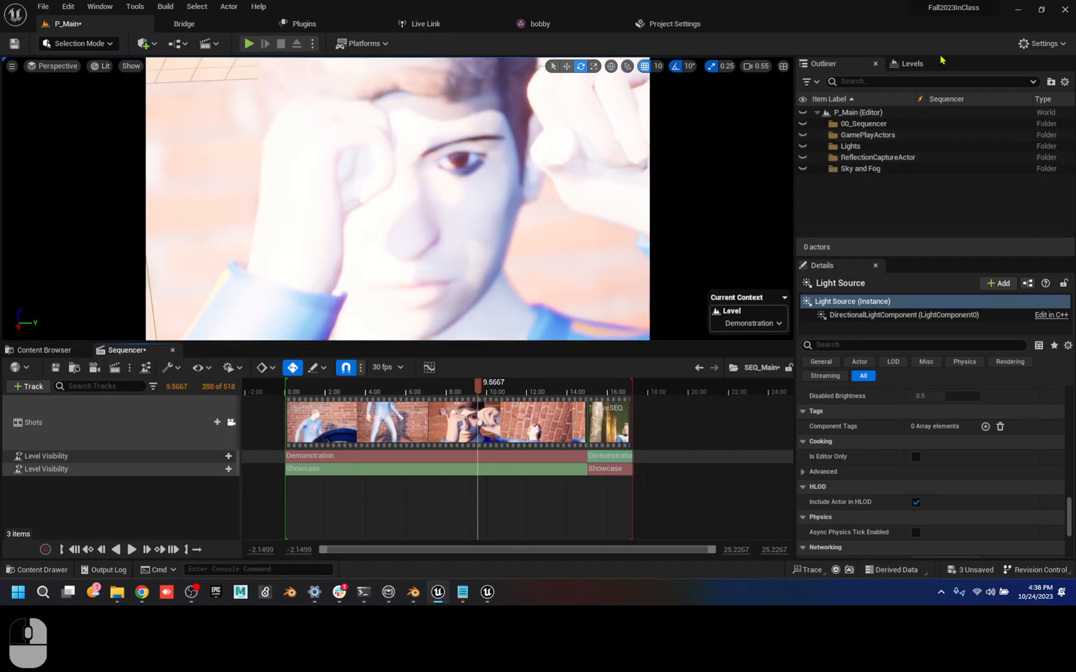
click(918, 71)
double_click(872, 131)
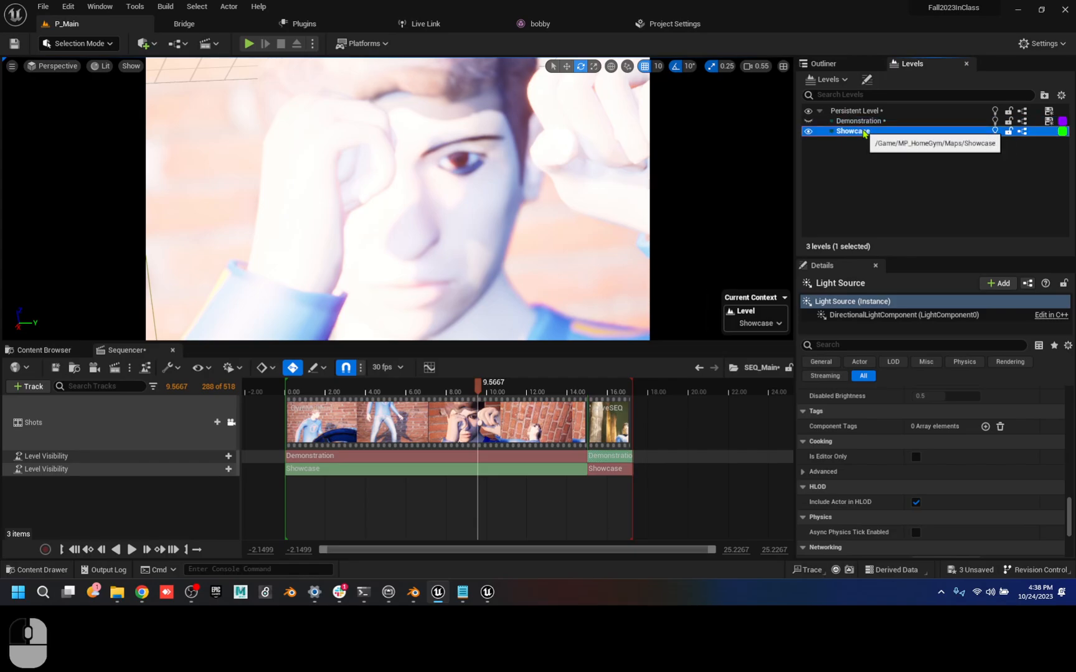
click(824, 64)
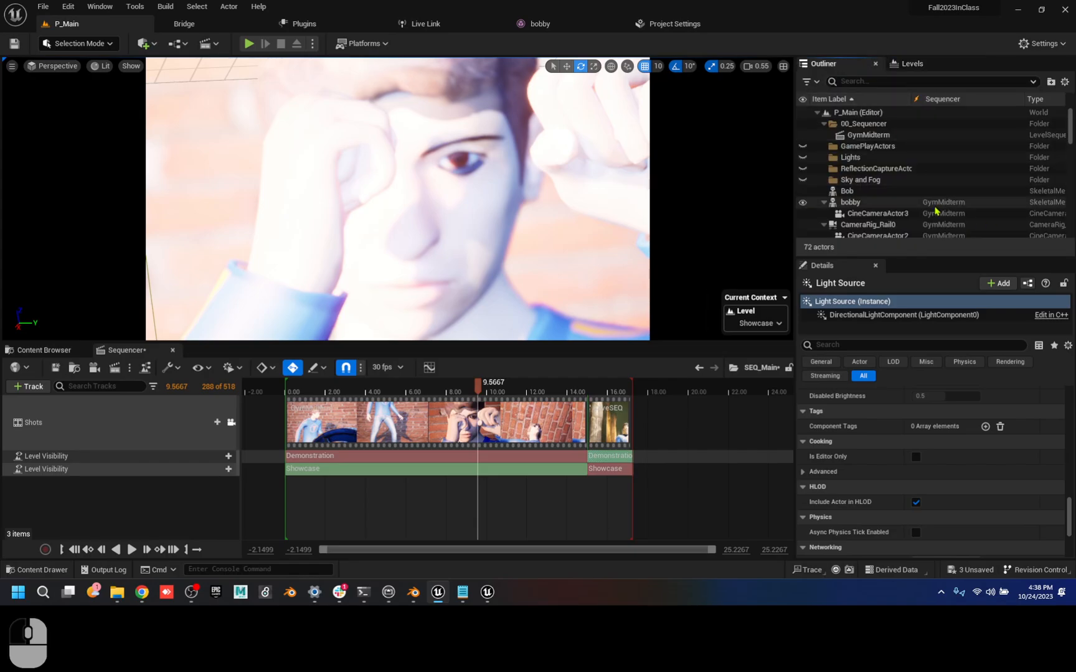
scroll(904, 182, down, 3)
scroll(904, 187, down, 10)
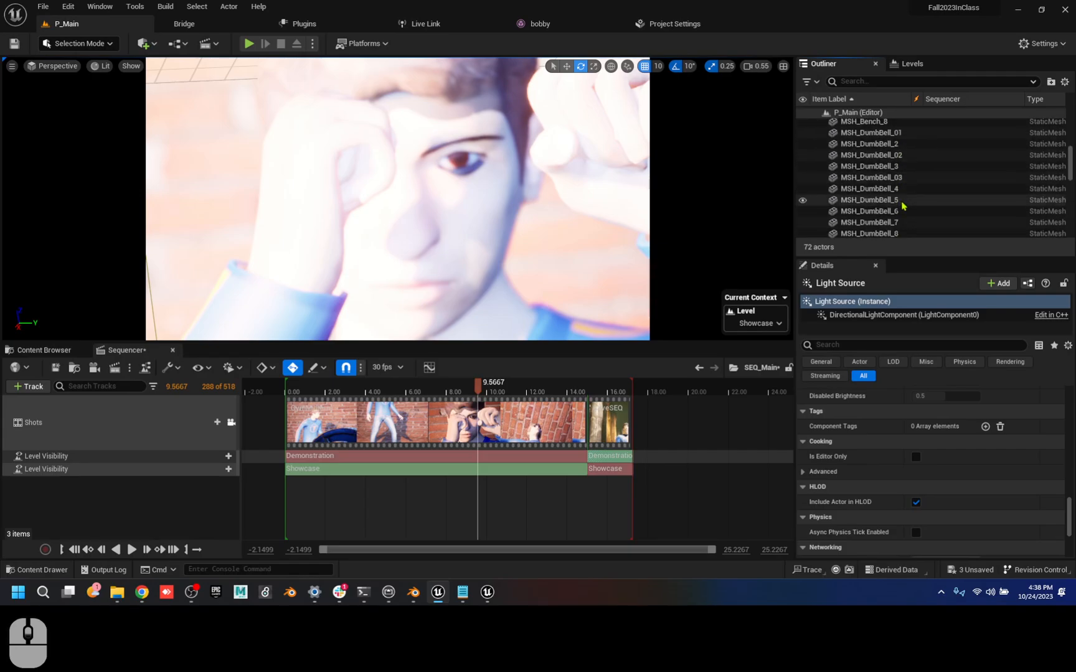
scroll(906, 212, down, 5)
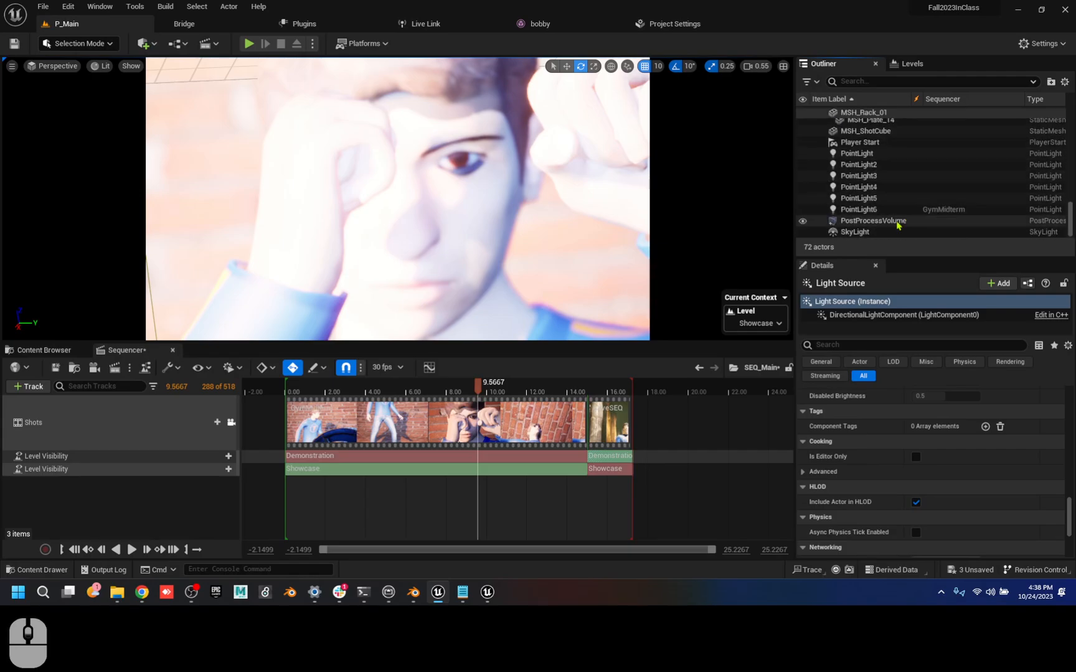
click(901, 220)
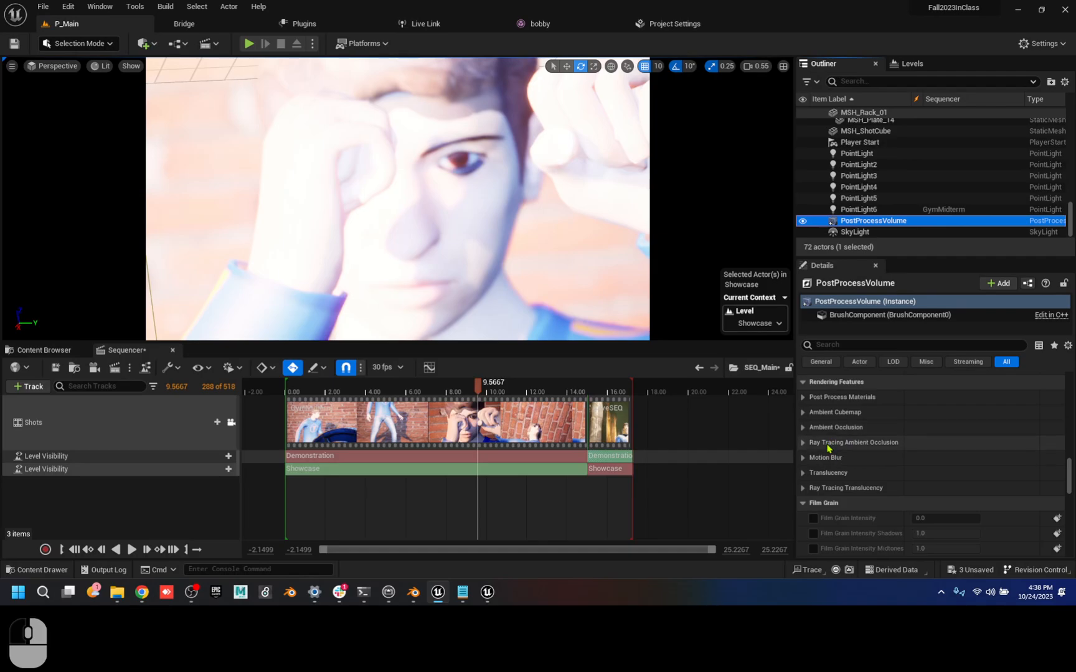
- Set the Showcase PostProcessVolume's Exposure Compensation to about -5.72
scroll(828, 461, down, 3)
scroll(833, 435, up, 1)
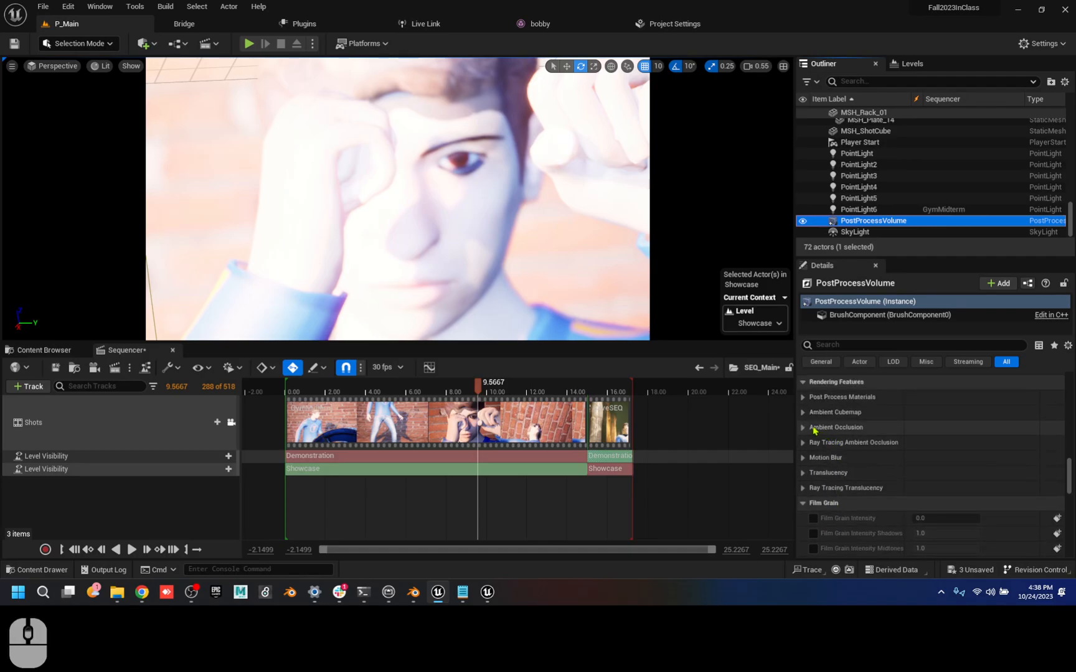
scroll(828, 478, down, 10)
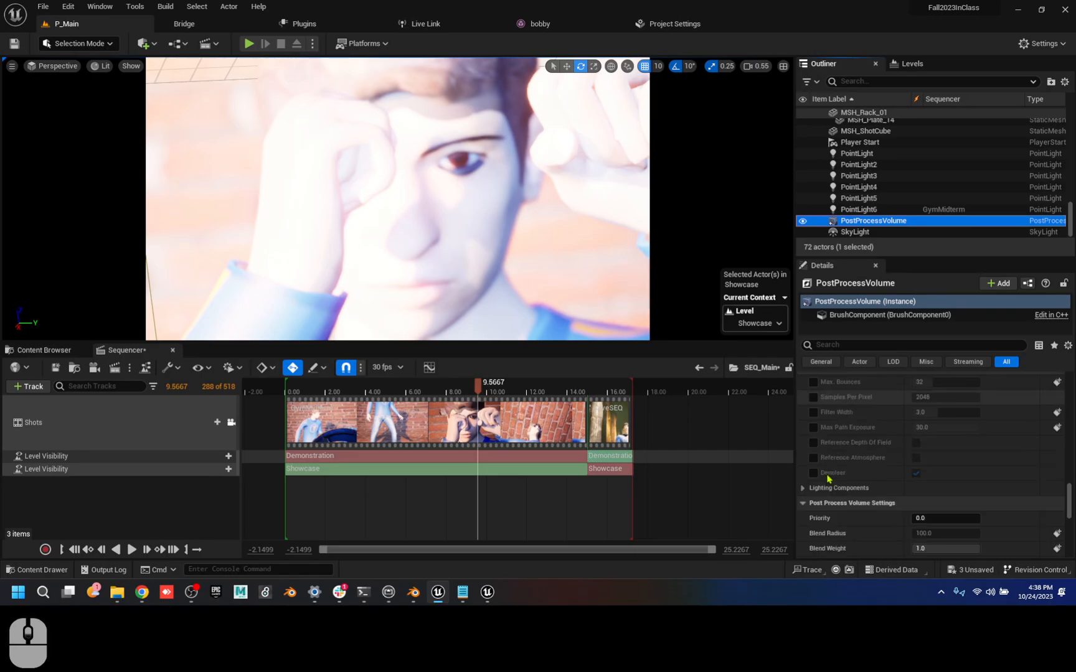
scroll(913, 405, up, 15)
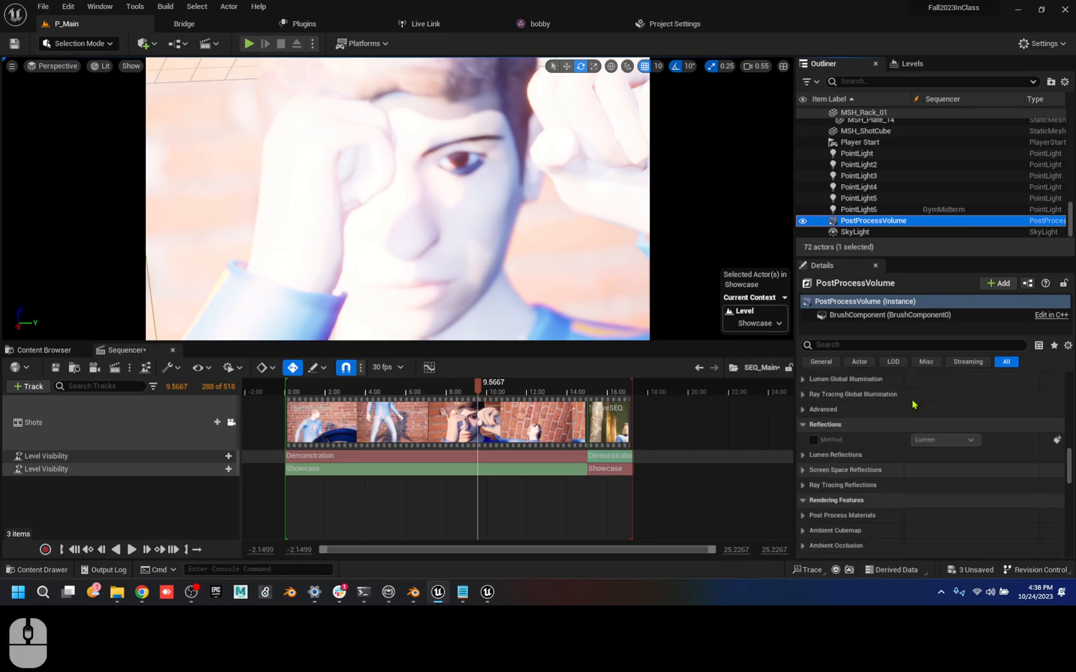
scroll(810, 494, down, 1)
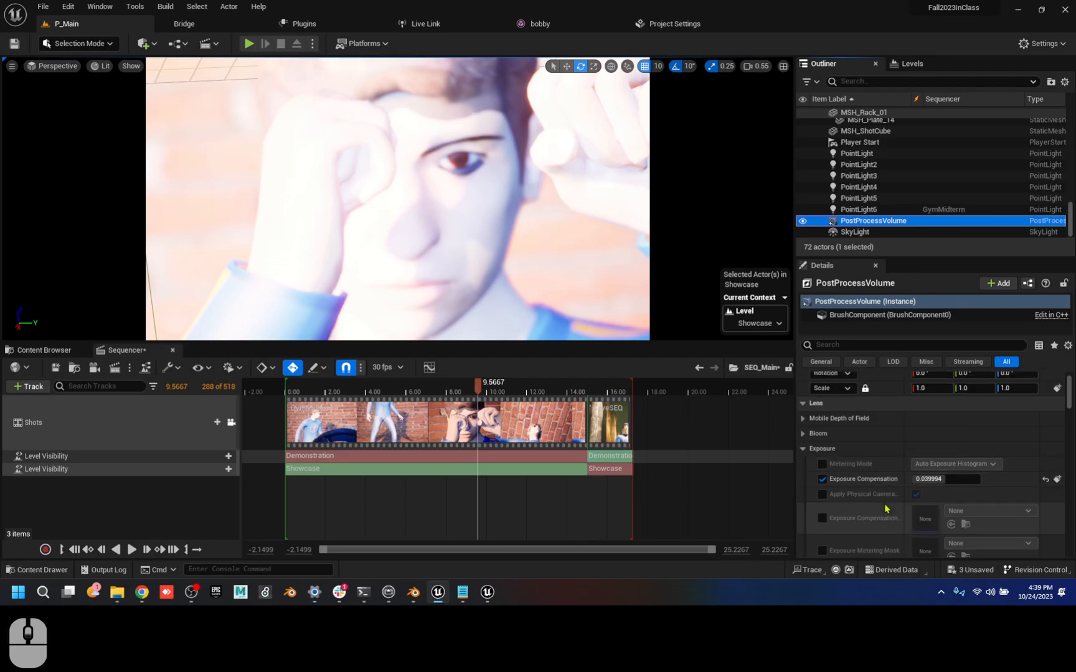
drag(940, 478, 915, 478)
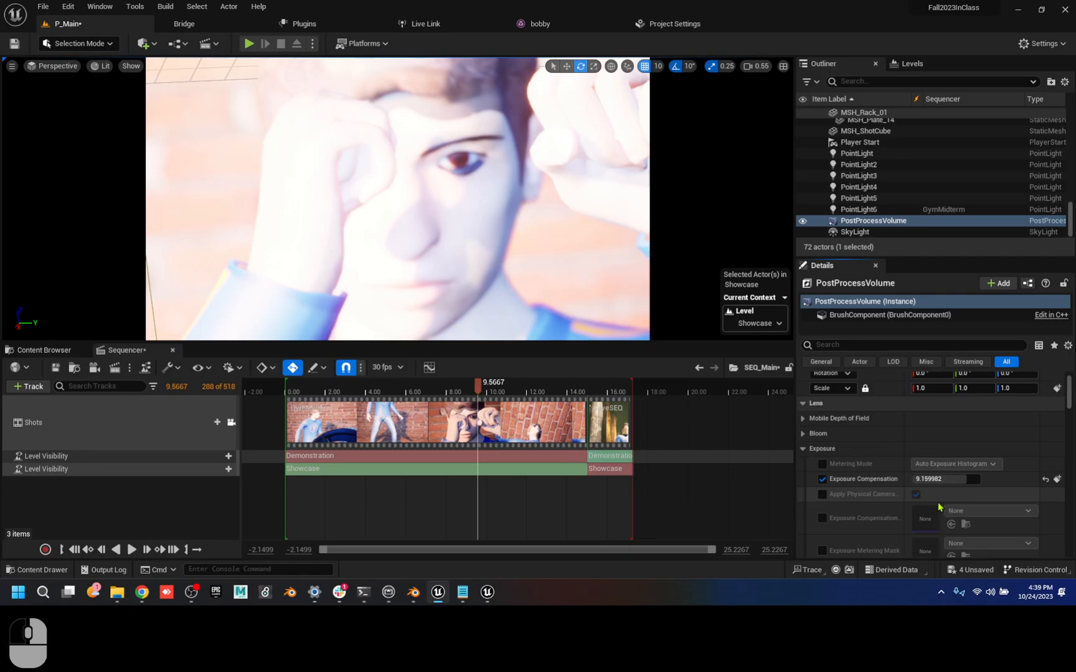
scroll(926, 538, down, 2)
scroll(959, 532, down, 2)
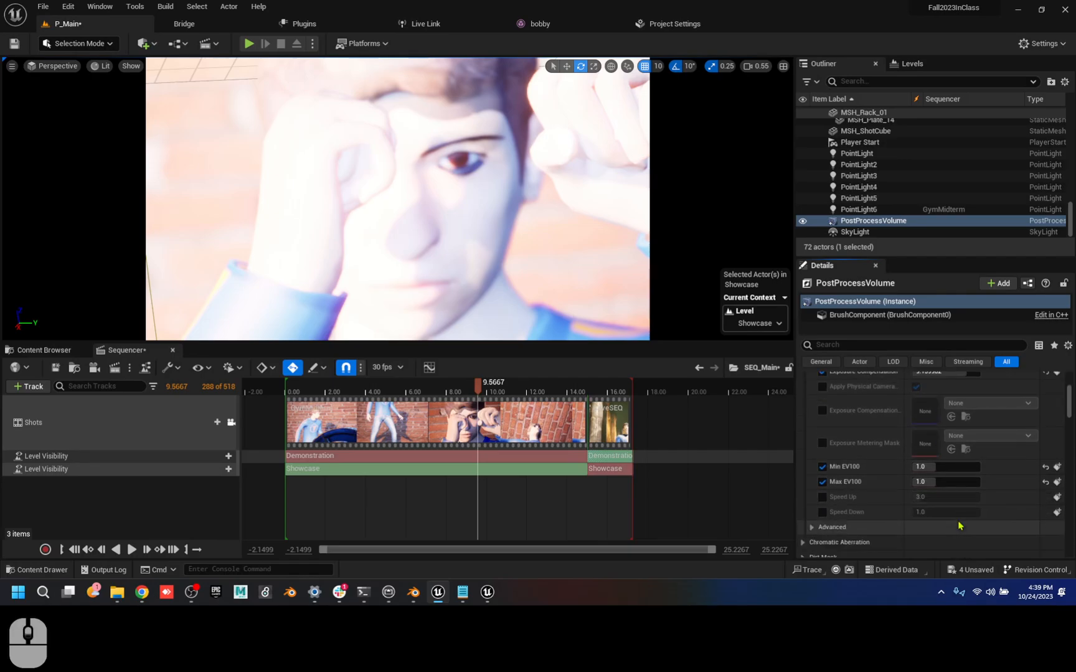
scroll(953, 436, up, 1)
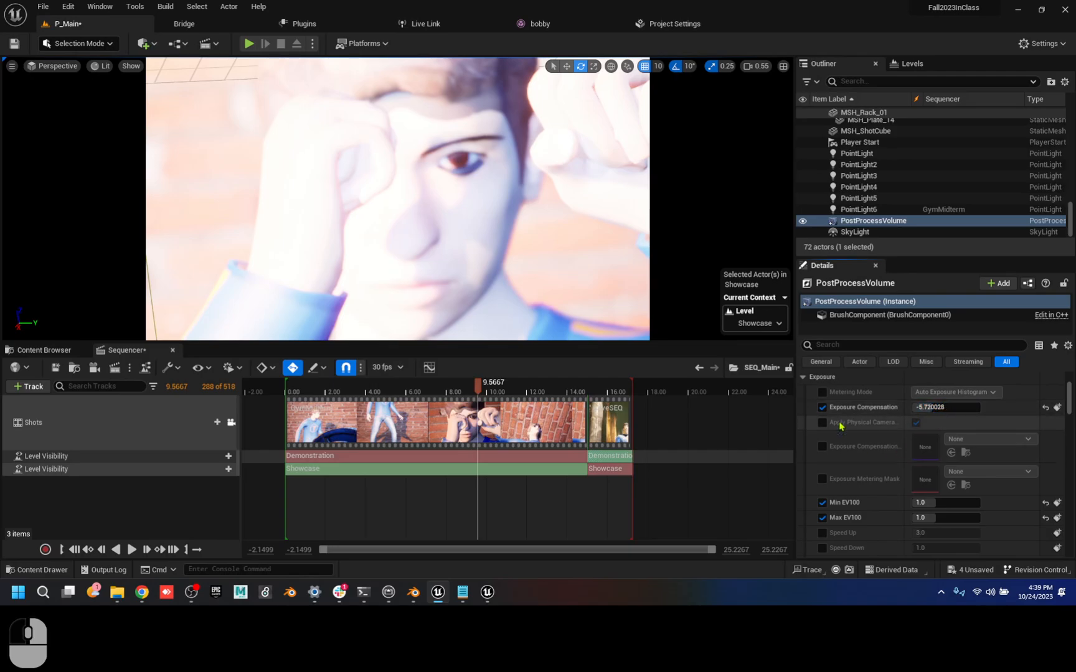
- Examine the Showcase PostProcessVolume's EV100 and adaptation speed options and its volume settings, such as Blend Weight and Infinite Extent
scroll(908, 481, down, 2)
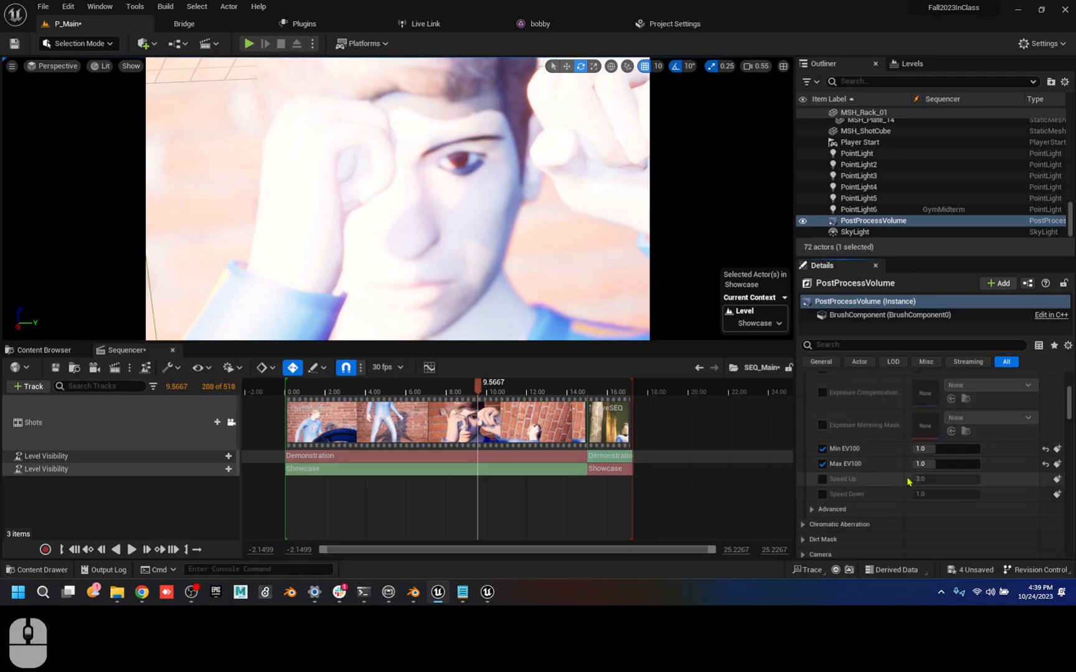
click(822, 481)
click(822, 481)
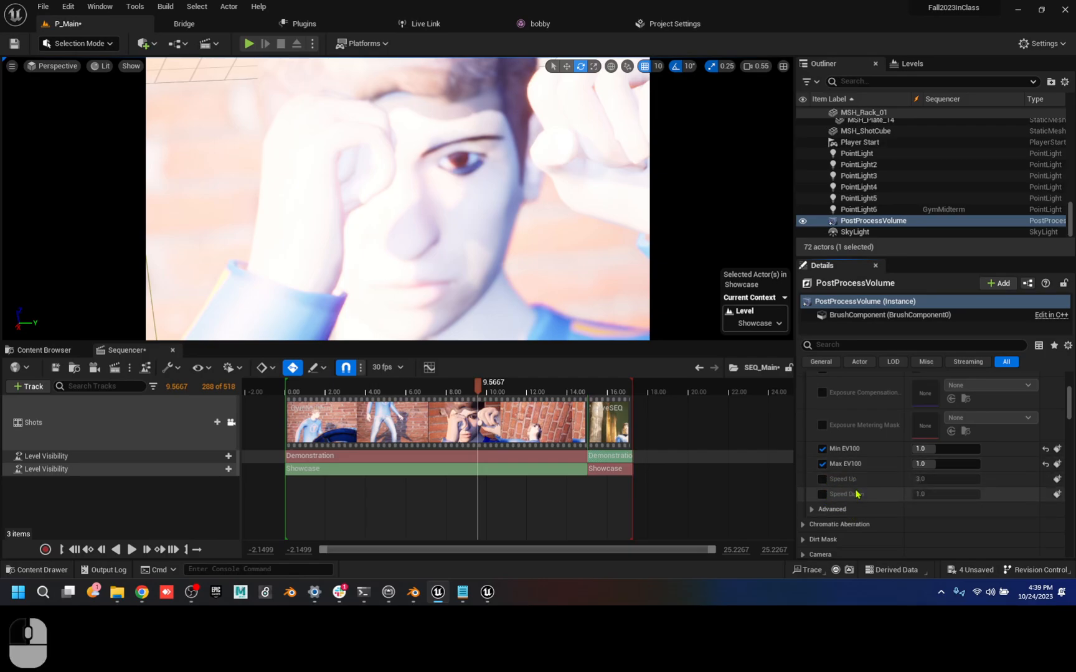
scroll(855, 494, down, 15)
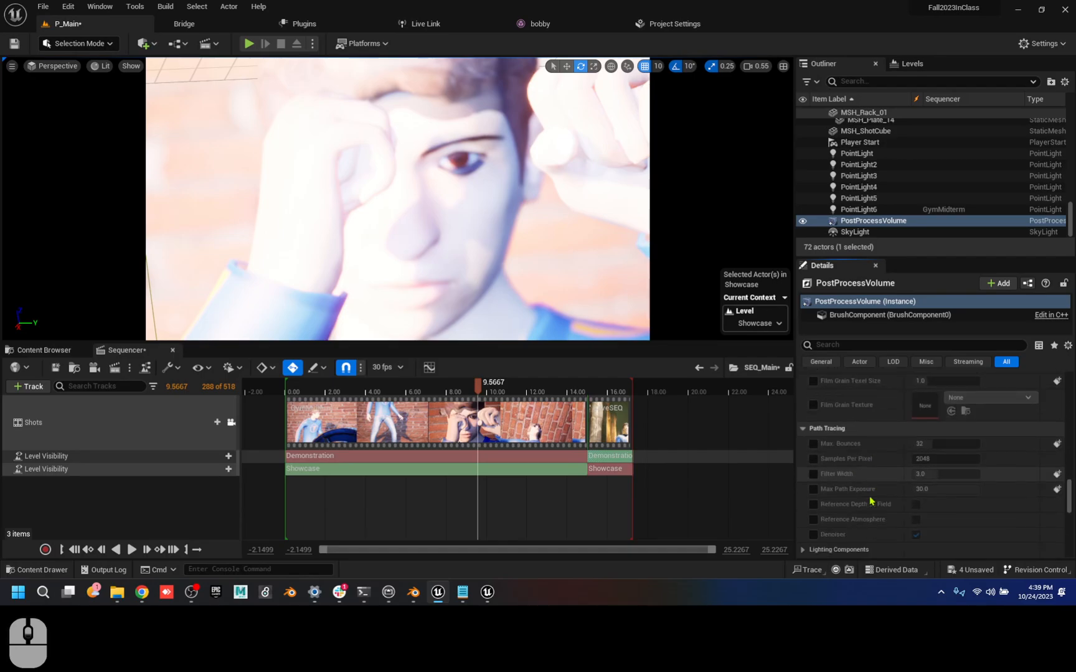
scroll(871, 502, down, 10)
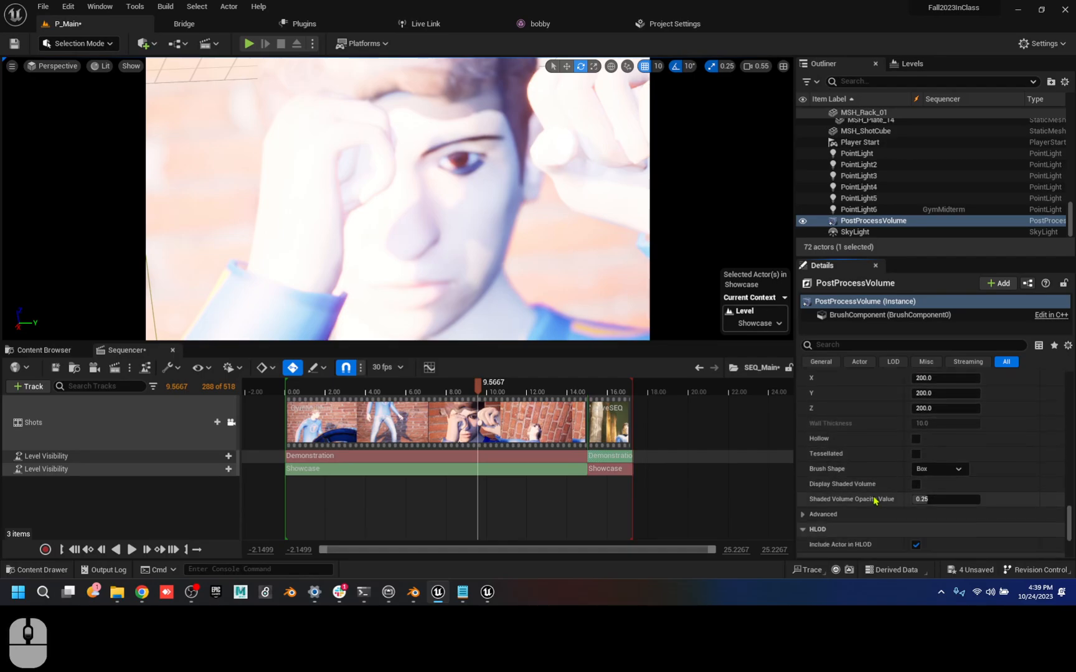
scroll(934, 470, down, 5)
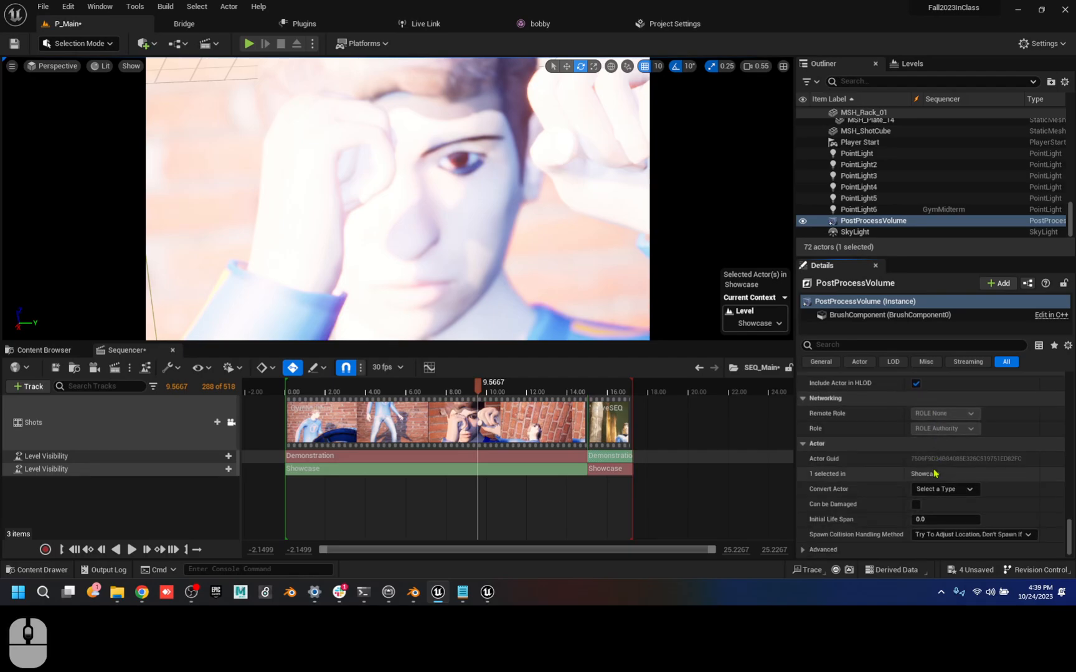
scroll(933, 474, up, 4)
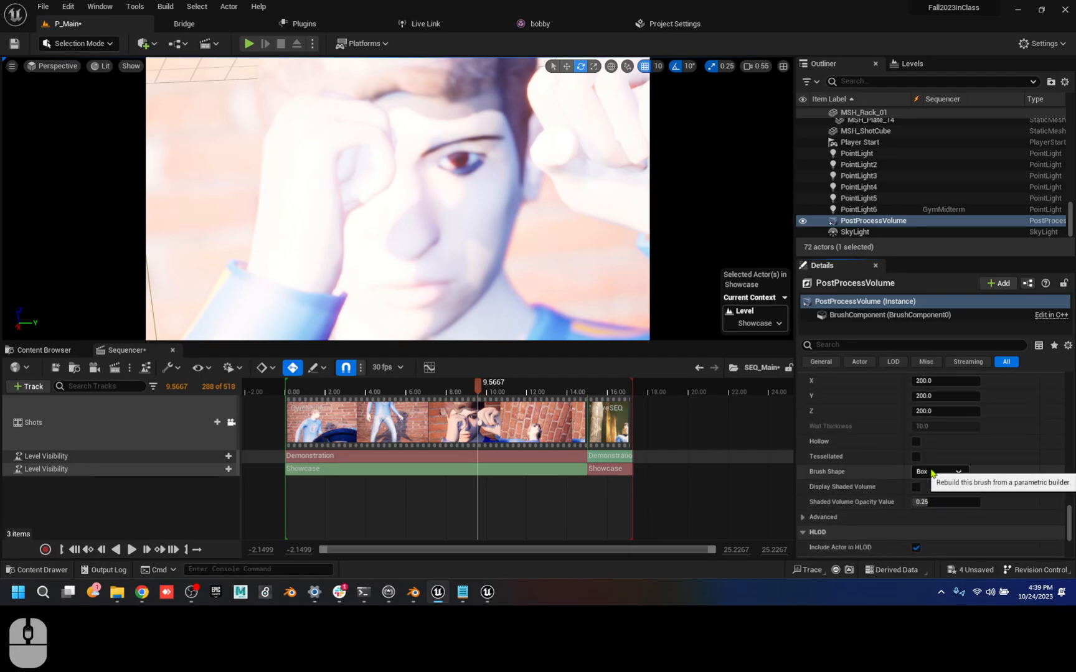
scroll(932, 473, up, 4)
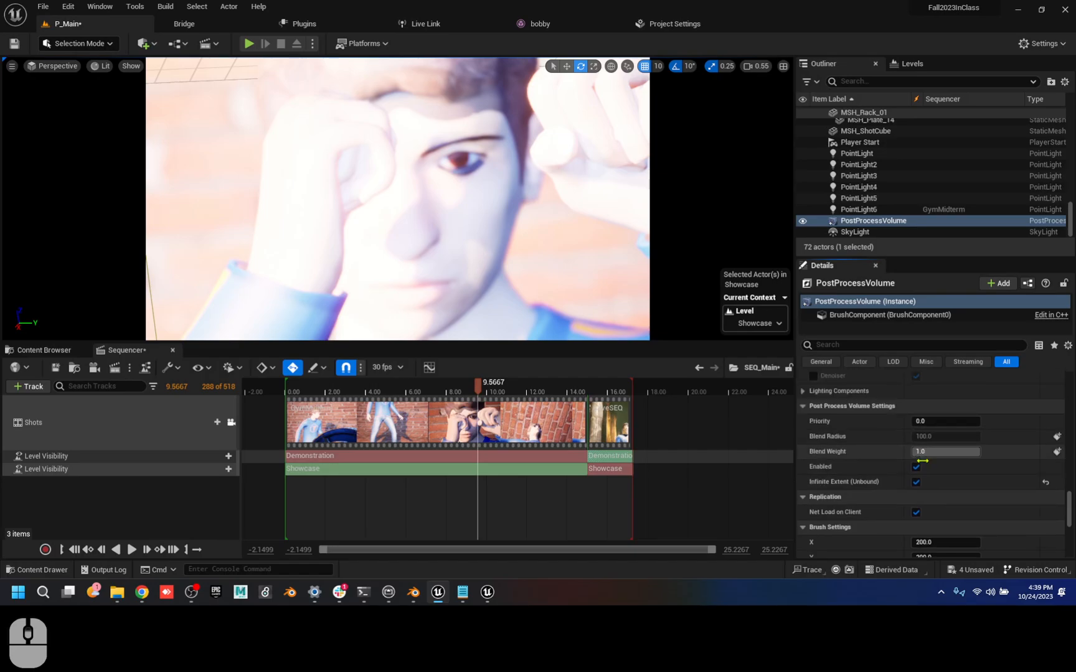
- Make Demonstration the current level and move the playhead to about 15.57 seconds in the CaveSEQ shot
click(928, 66)
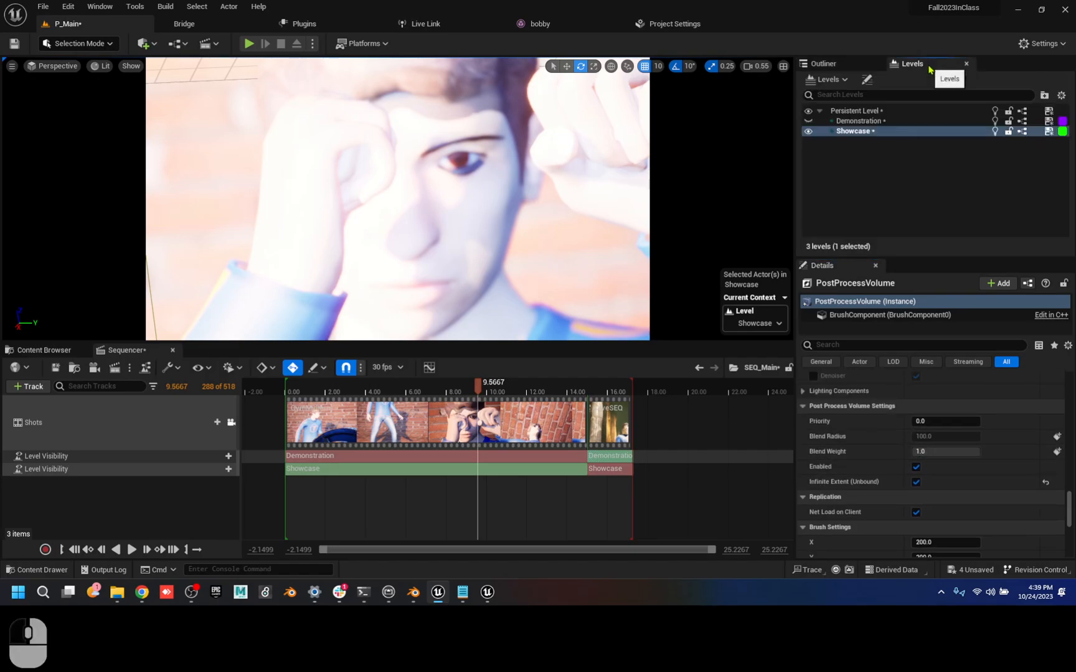
double_click(862, 122)
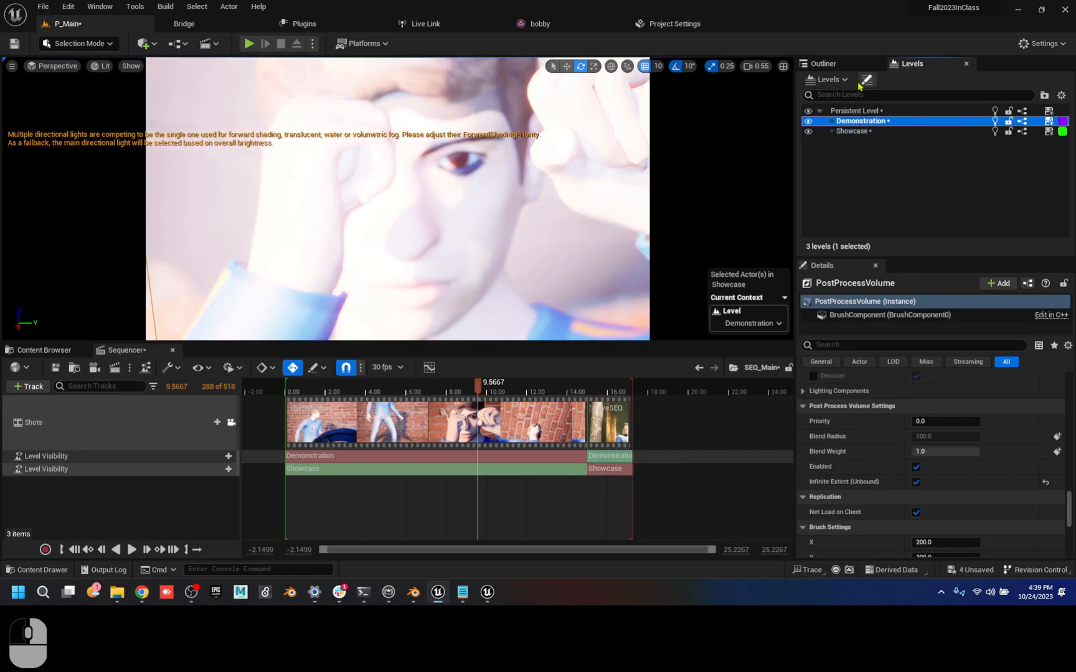
click(601, 390)
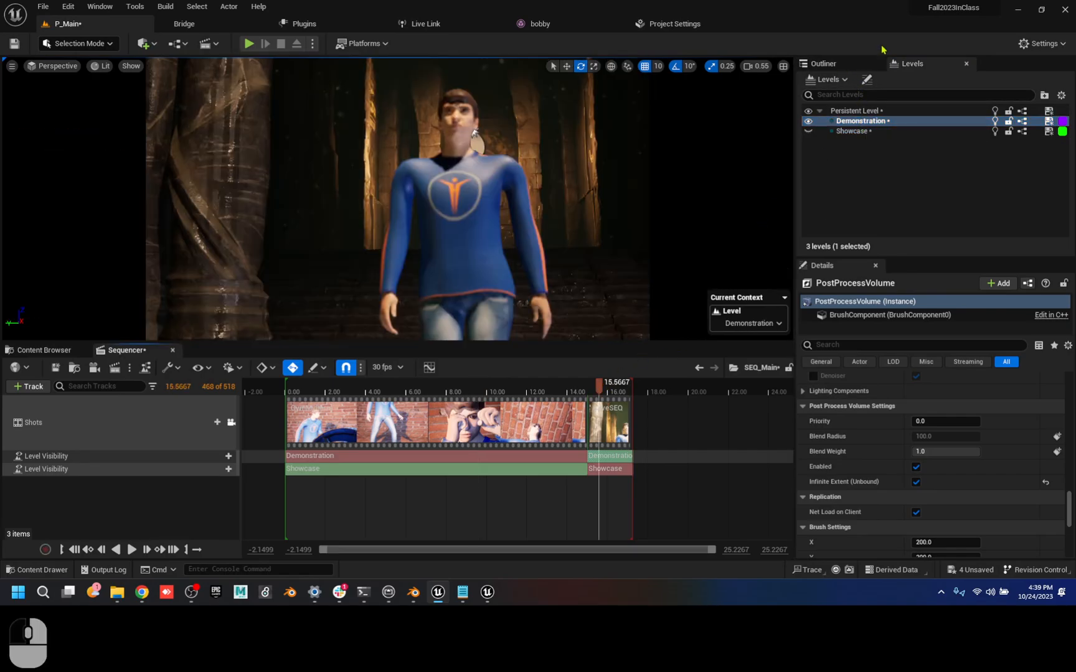
- Find the Demonstration level's PostProcessVolume by searching for "pos" and turn off its Enabled option
click(823, 63)
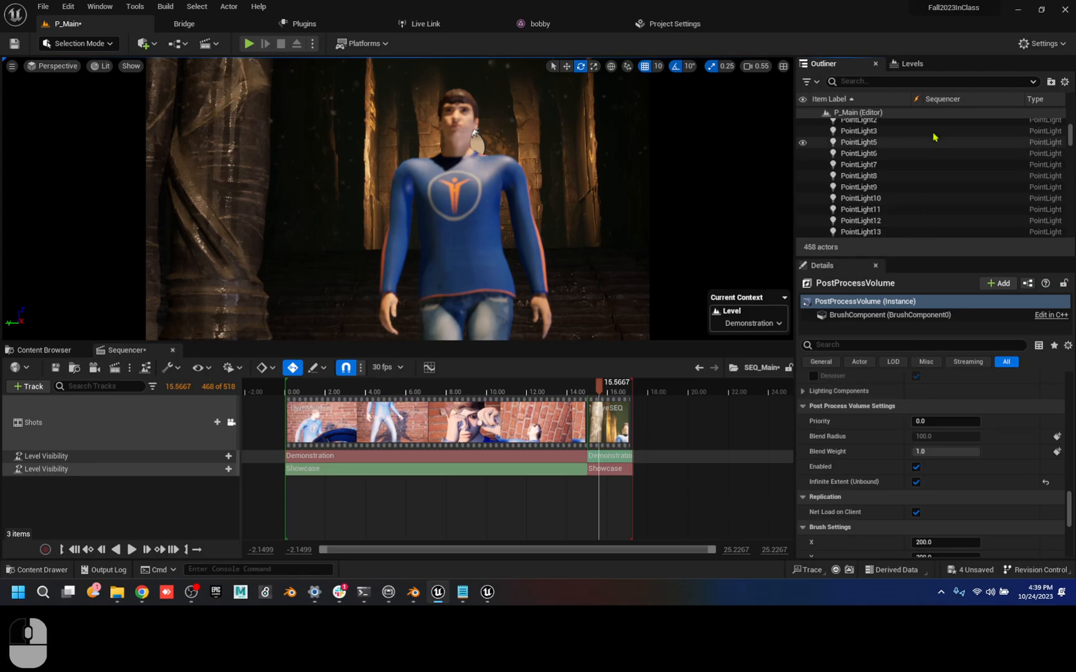
click(939, 82)
text(pos)
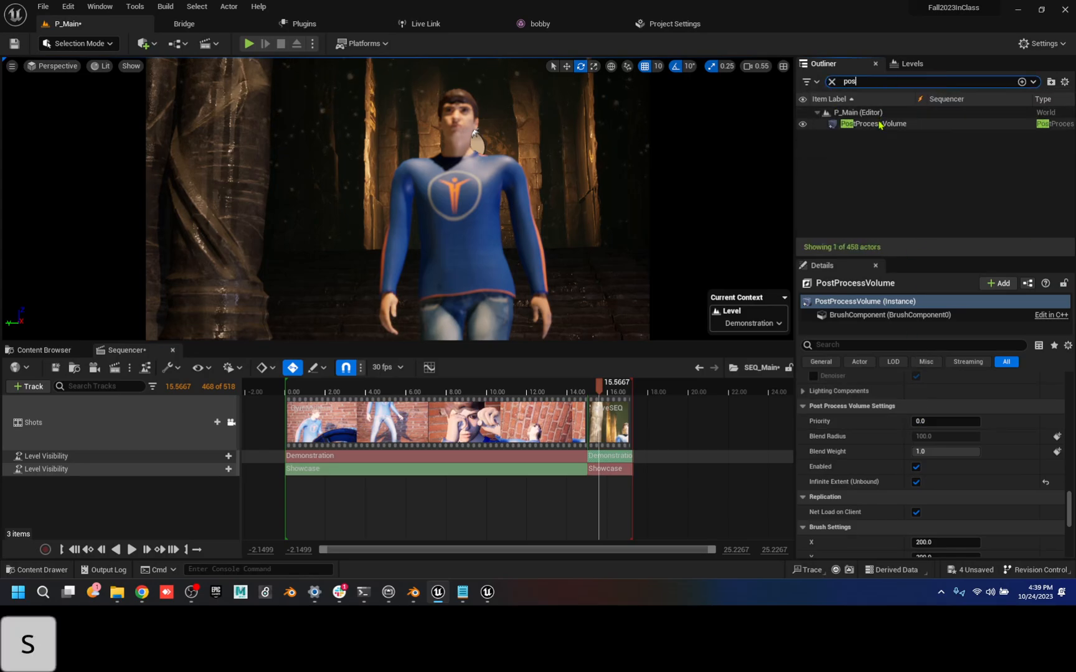
click(880, 125)
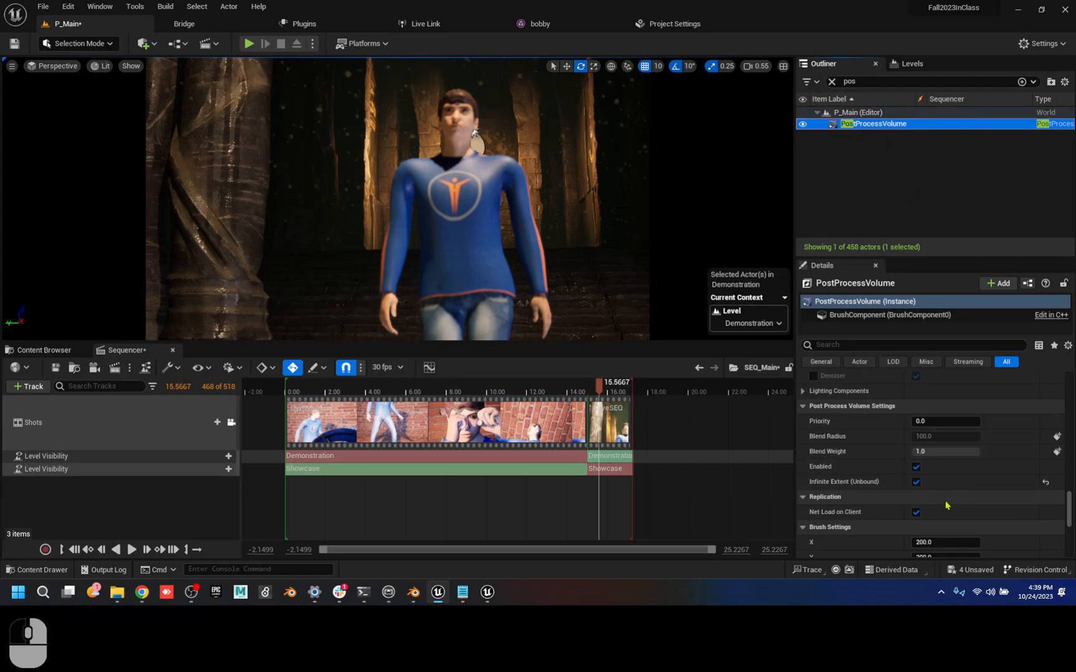
click(916, 467)
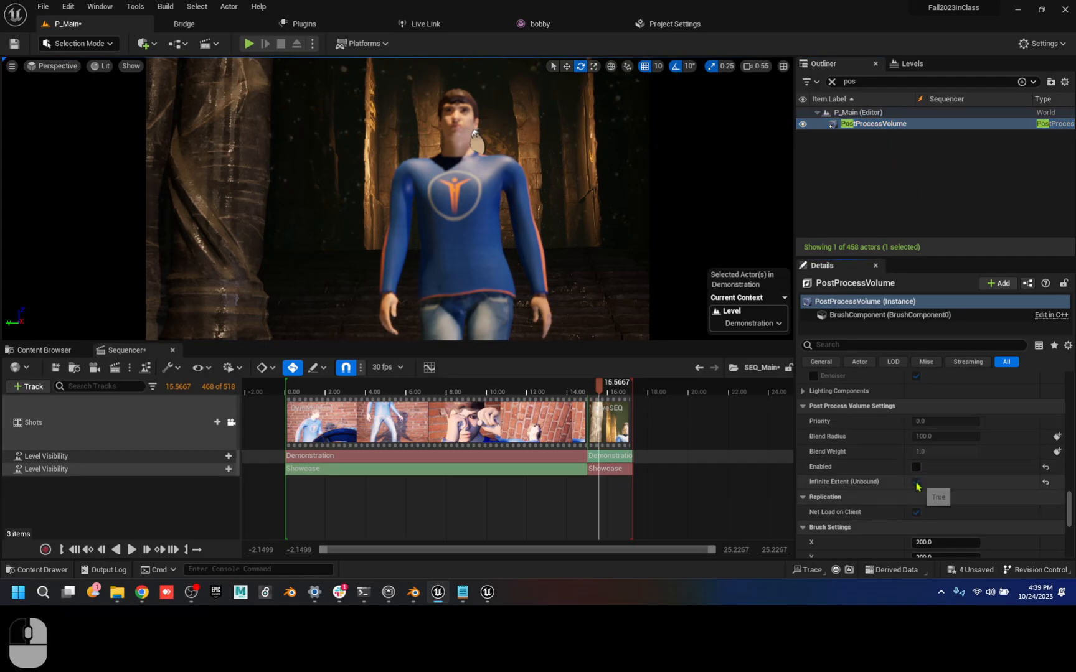
- Re-enable the Demonstration level's PostProcessVolume and set its Priority to 1
click(916, 467)
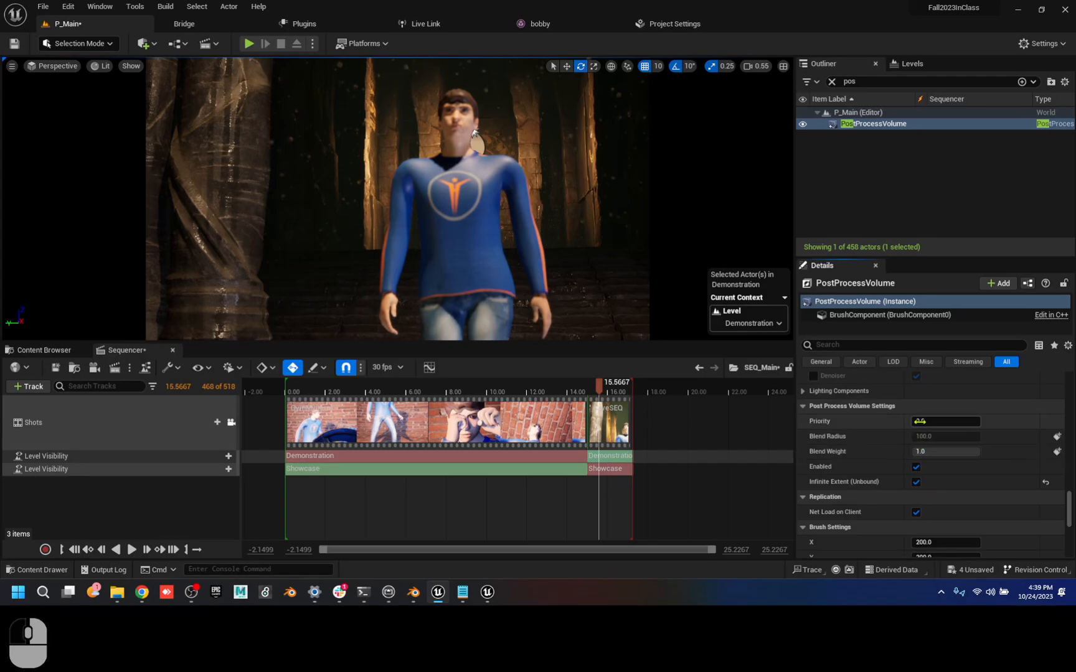
text(1)
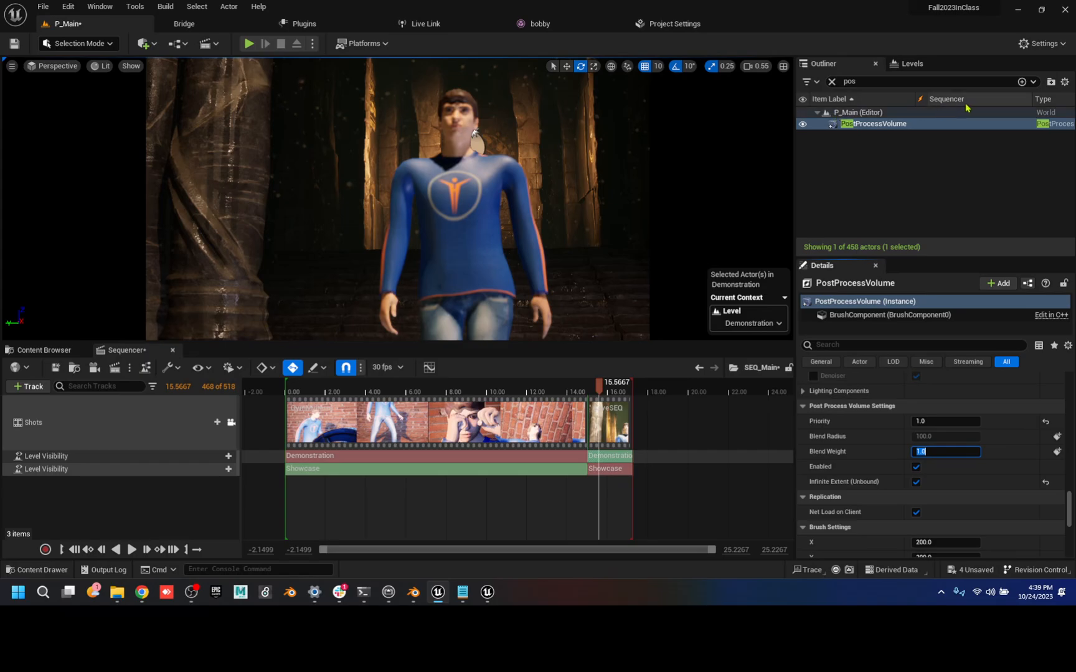
- Make Showcase the current level and move the playhead to 10.10 seconds in the gym shot
click(929, 70)
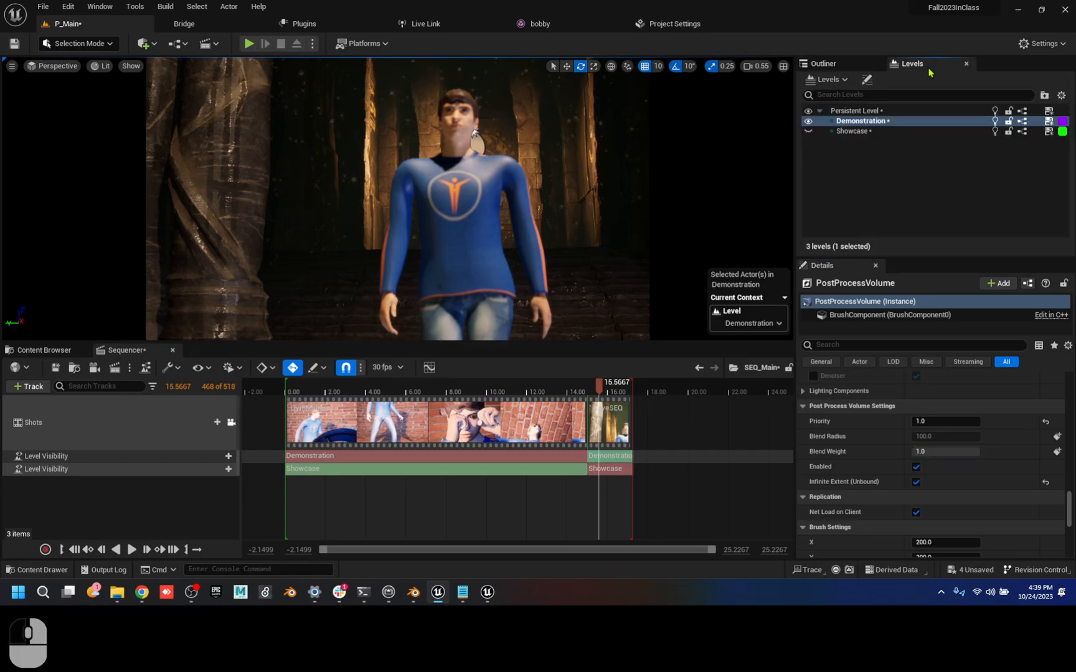
double_click(872, 131)
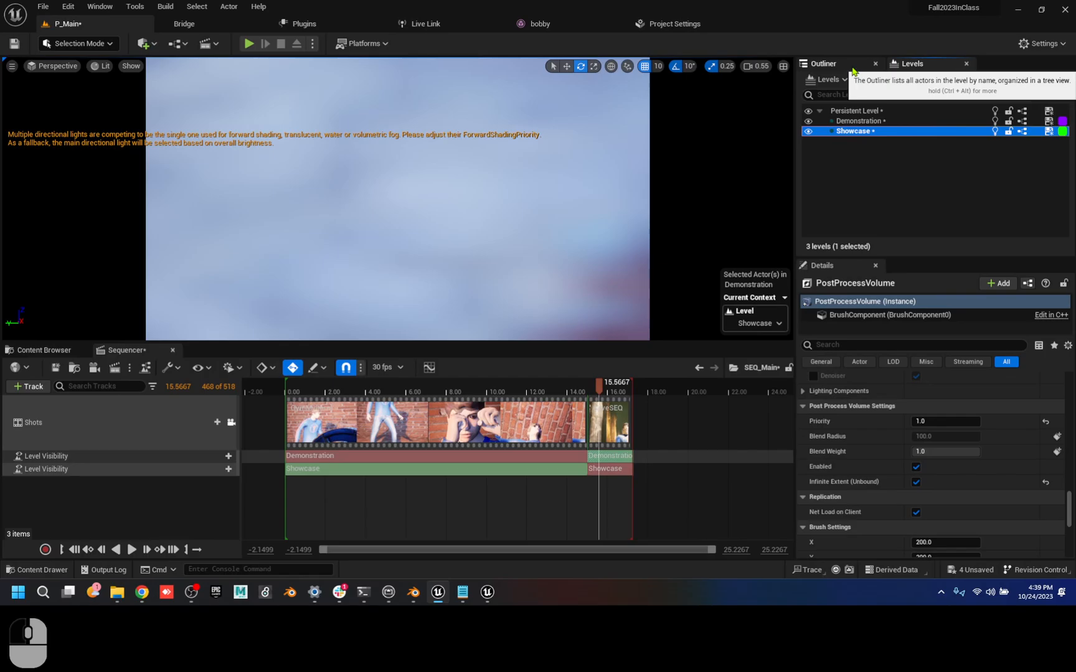
click(490, 382)
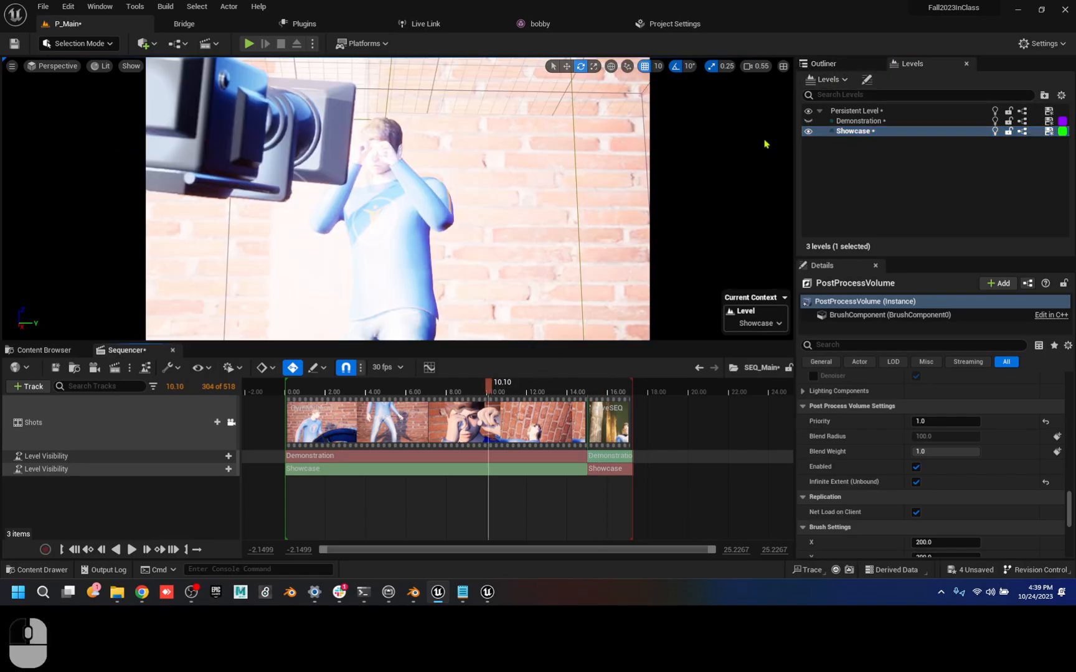
- Toggle the PostProcessVolume's Enabled option off and back on, and move the playhead to about 15.57 seconds in the CaveSEQ shot
click(847, 66)
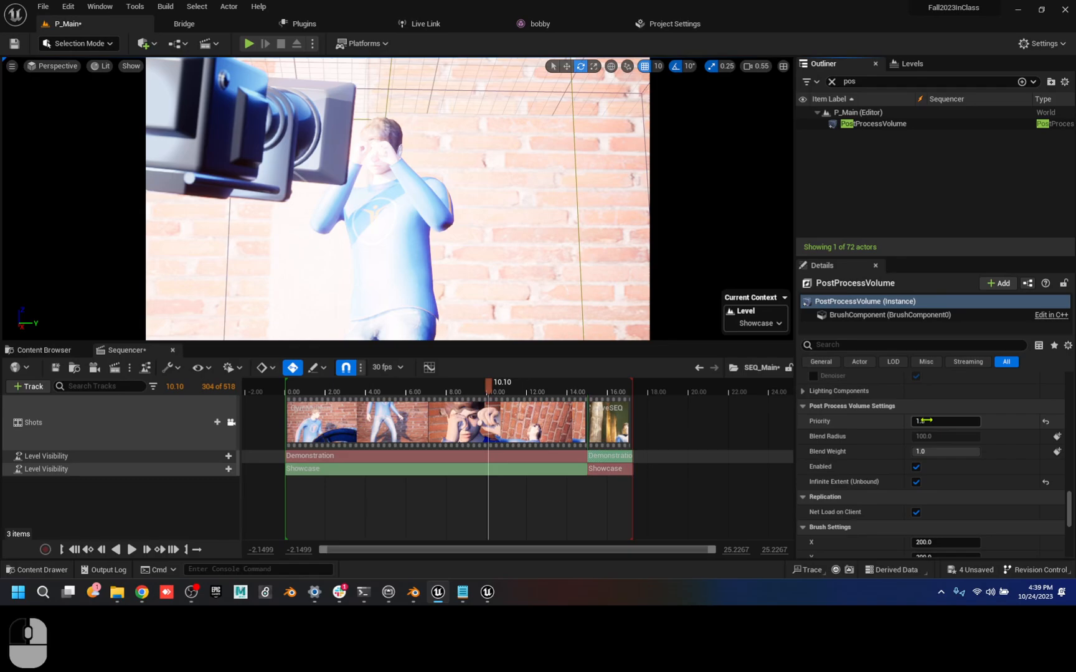
click(916, 467)
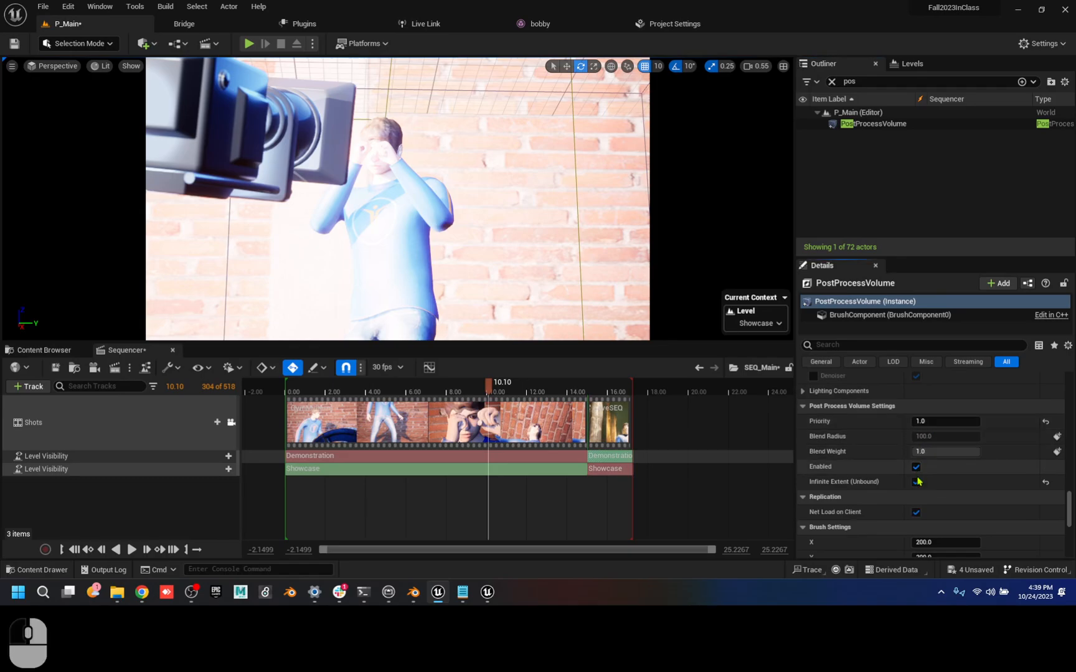
click(916, 467)
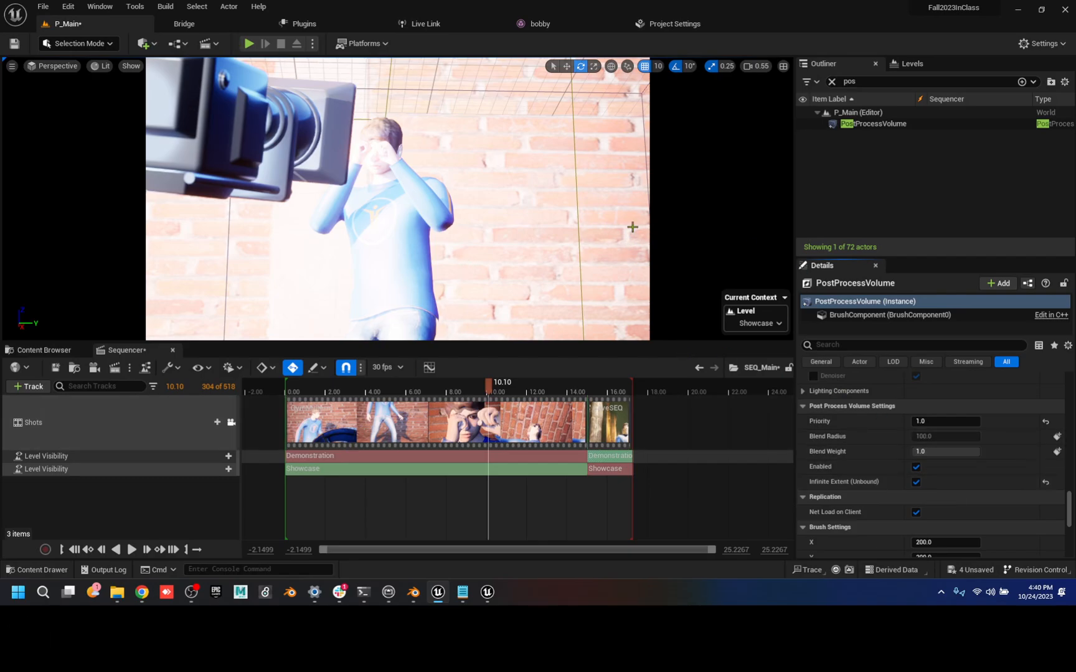
drag(488, 387, 599, 411)
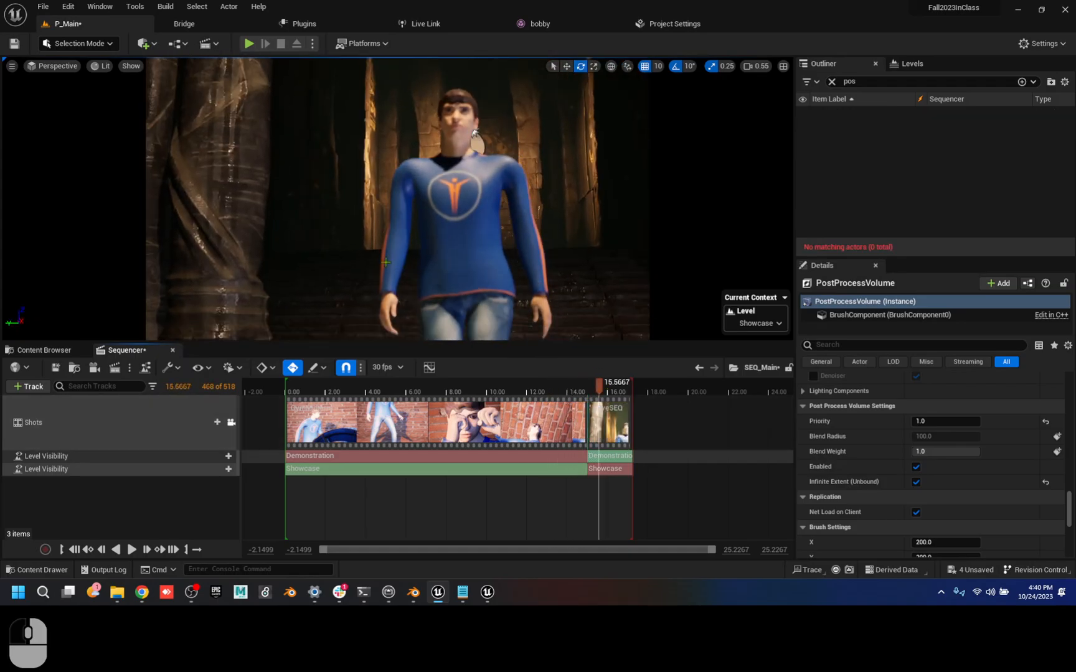
- Check the Movie Render Queue plugins by searching the plugin list for "render que", and return to P_Main
click(116, 369)
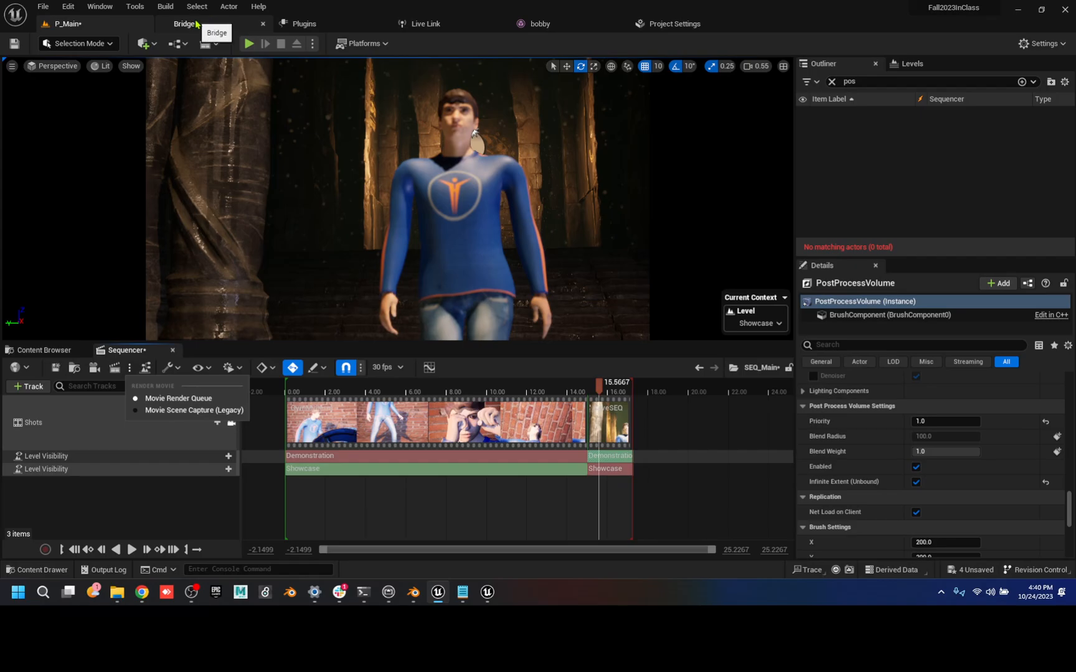
click(322, 27)
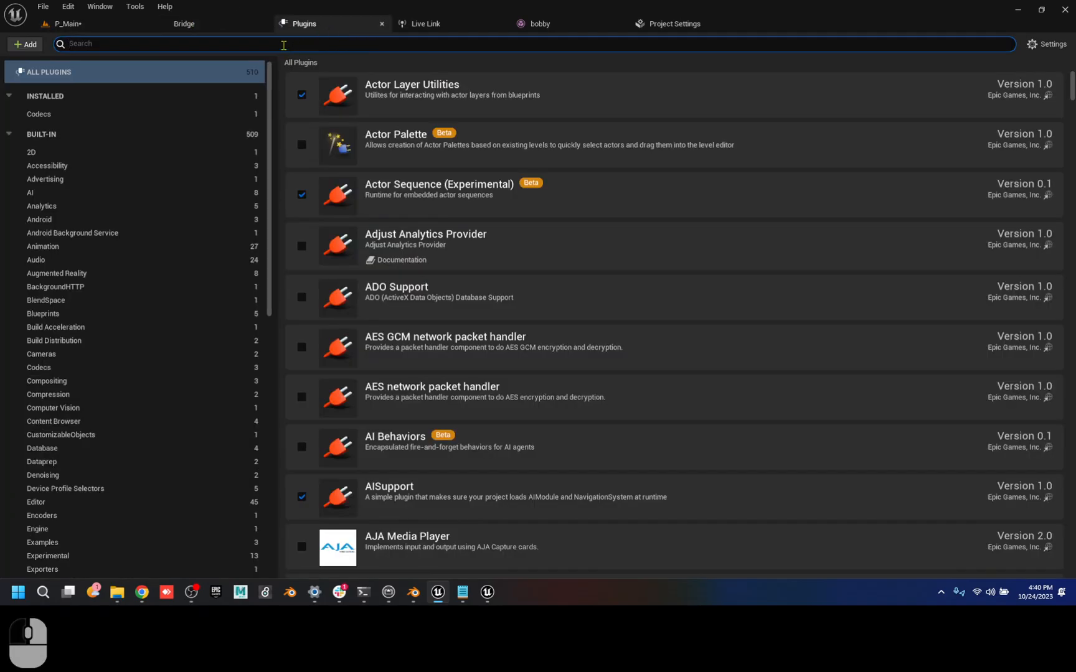
text(render que)
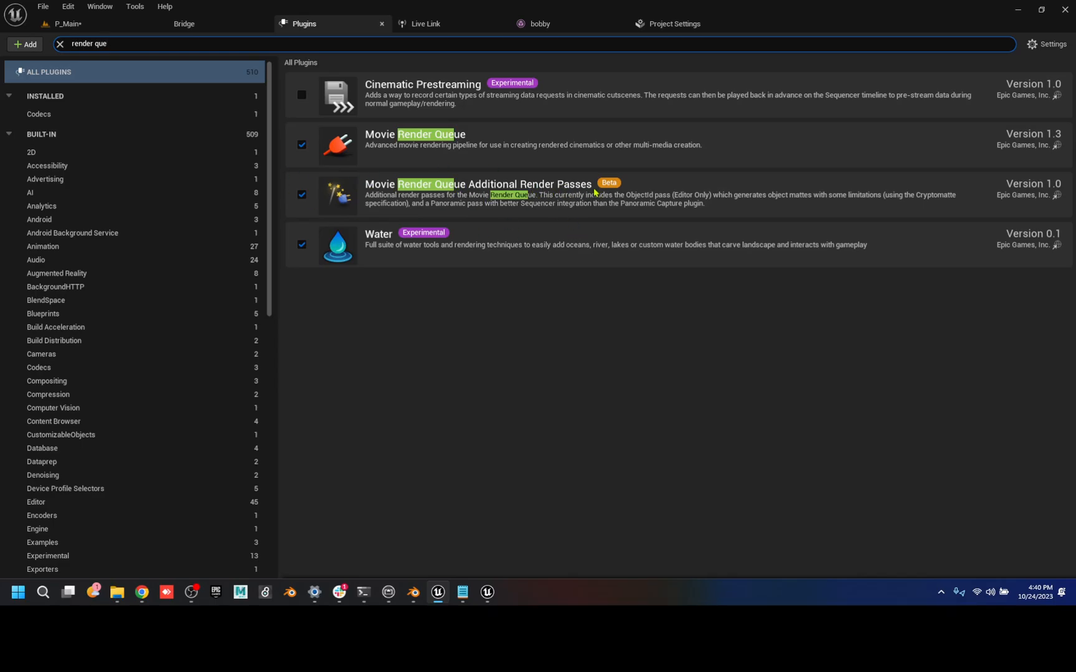
click(102, 28)
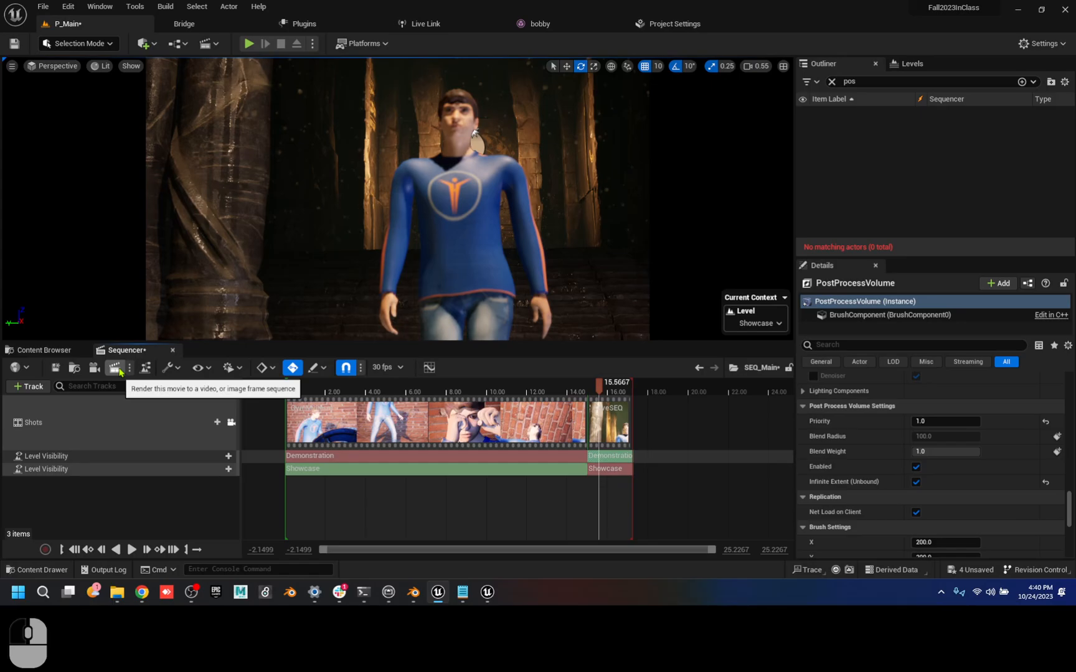
- Examine SEQ_Main's render job in the Movie Render Queue and close the queue
click(115, 368)
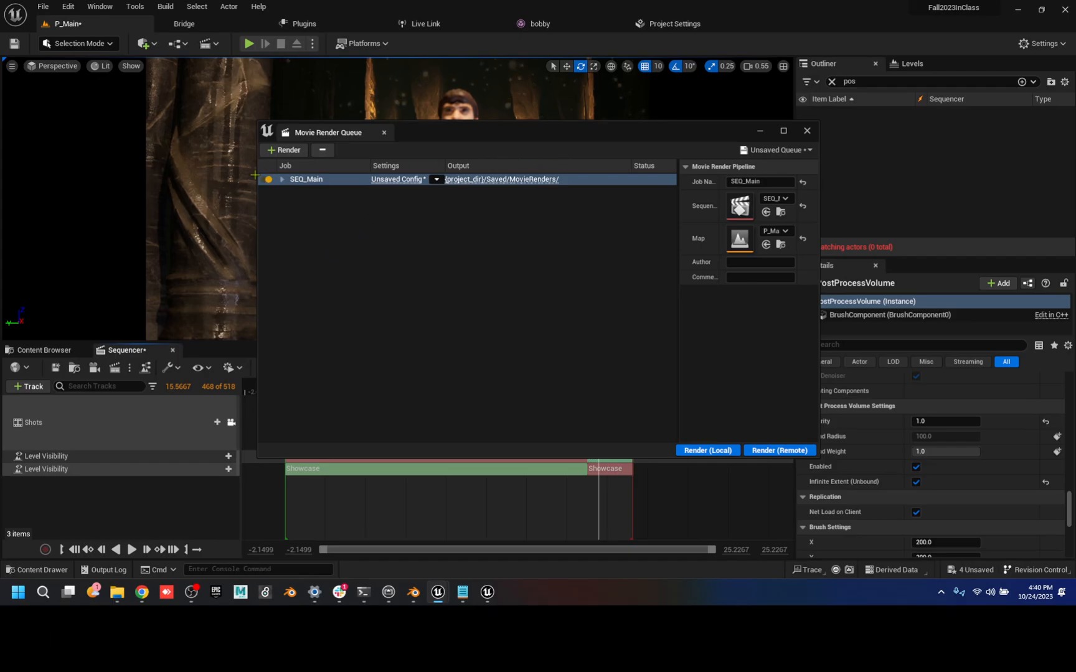
drag(384, 136, 633, 85)
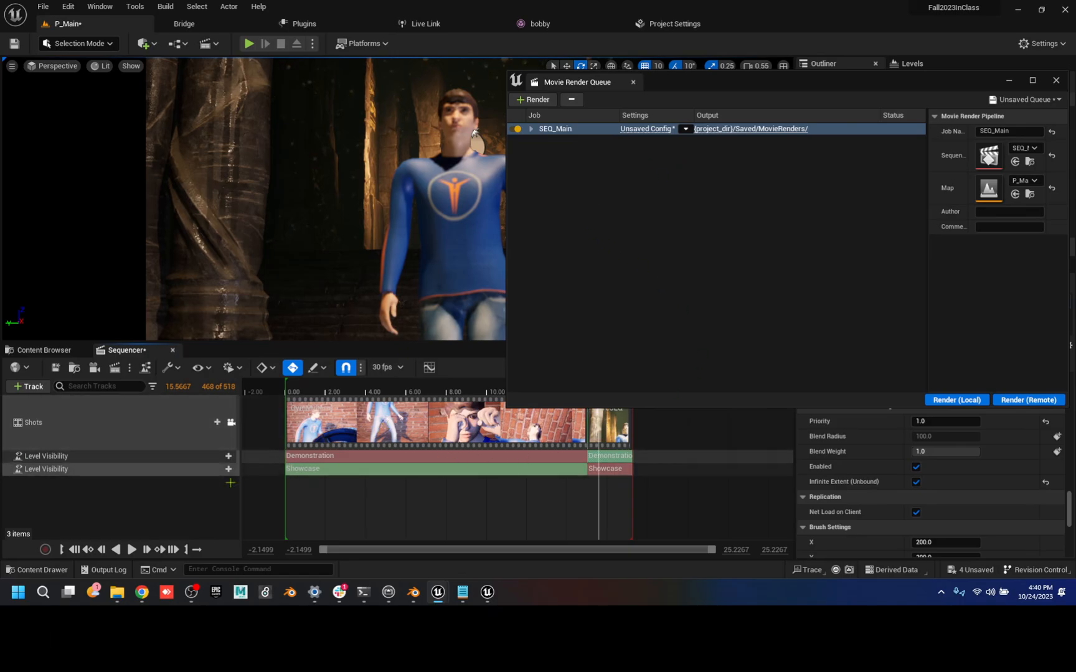
drag(691, 79, 502, 73)
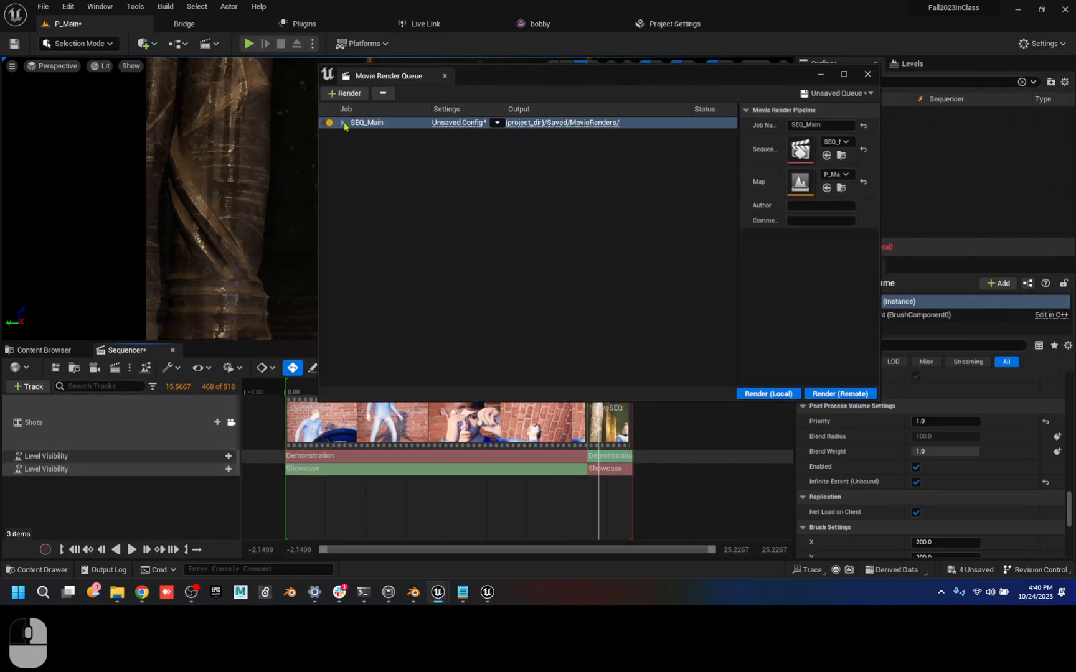
click(868, 74)
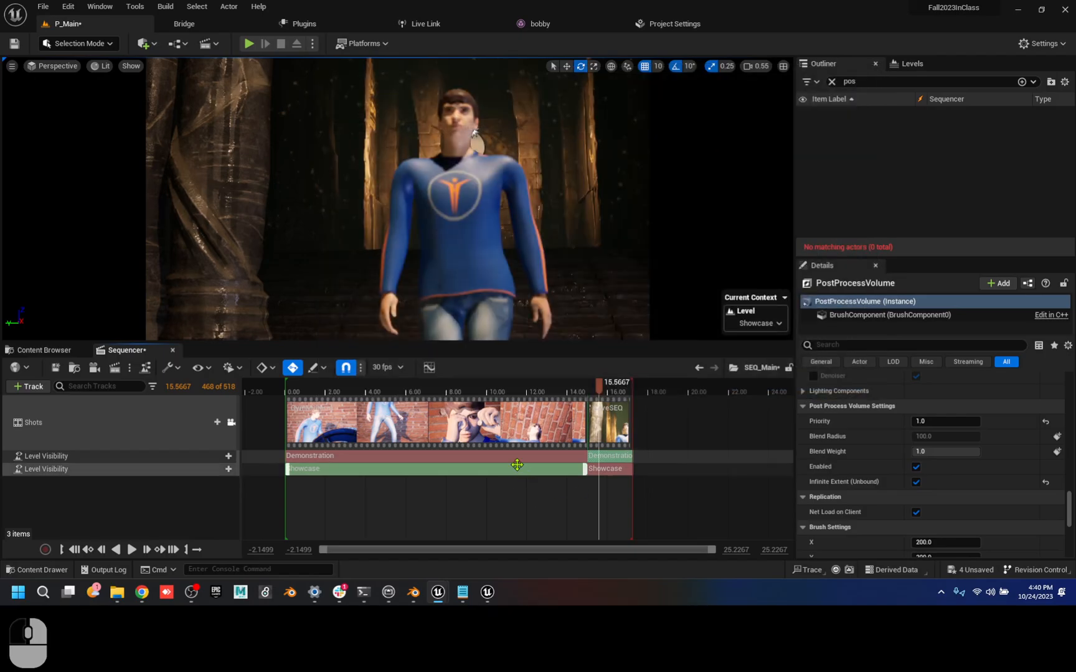
- Inspect the GymMidterm shot's tracks around 9.63 seconds and return to SEQ_Main at about 13.03 seconds
click(404, 395)
drag(404, 399, 522, 398)
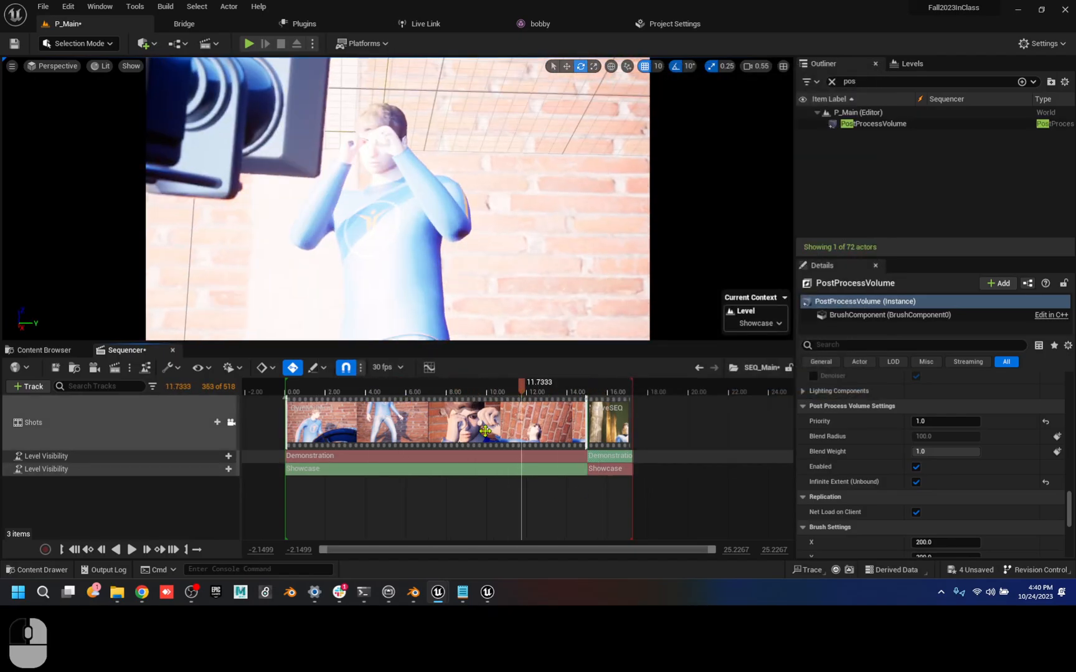
double_click(486, 430)
drag(641, 386, 574, 387)
scroll(312, 488, down, 8)
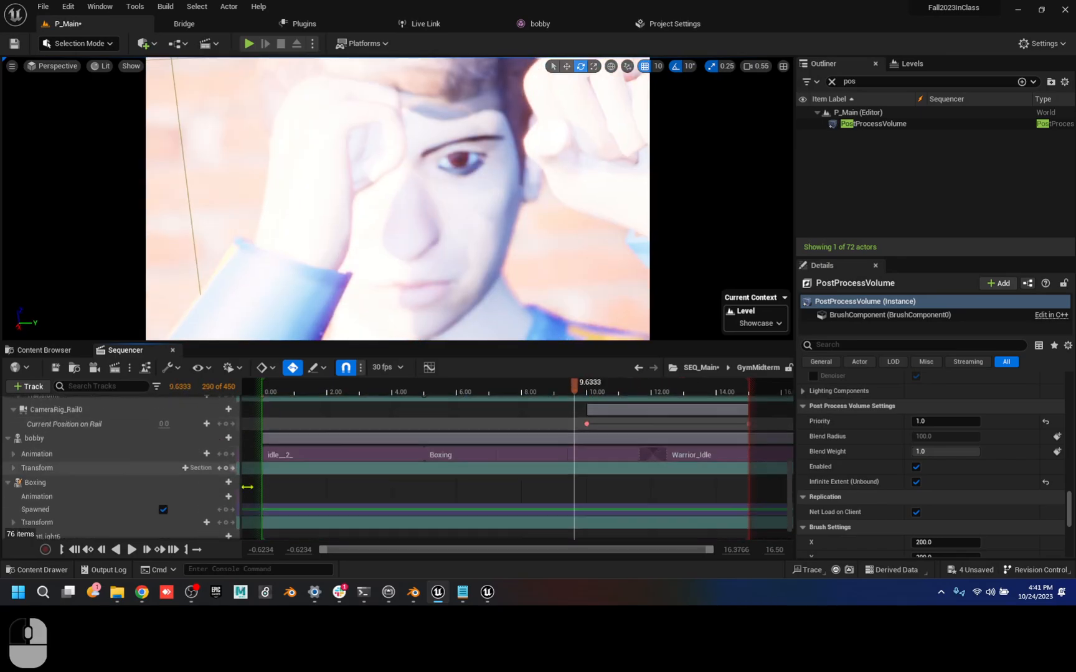
click(693, 369)
drag(478, 389, 548, 389)
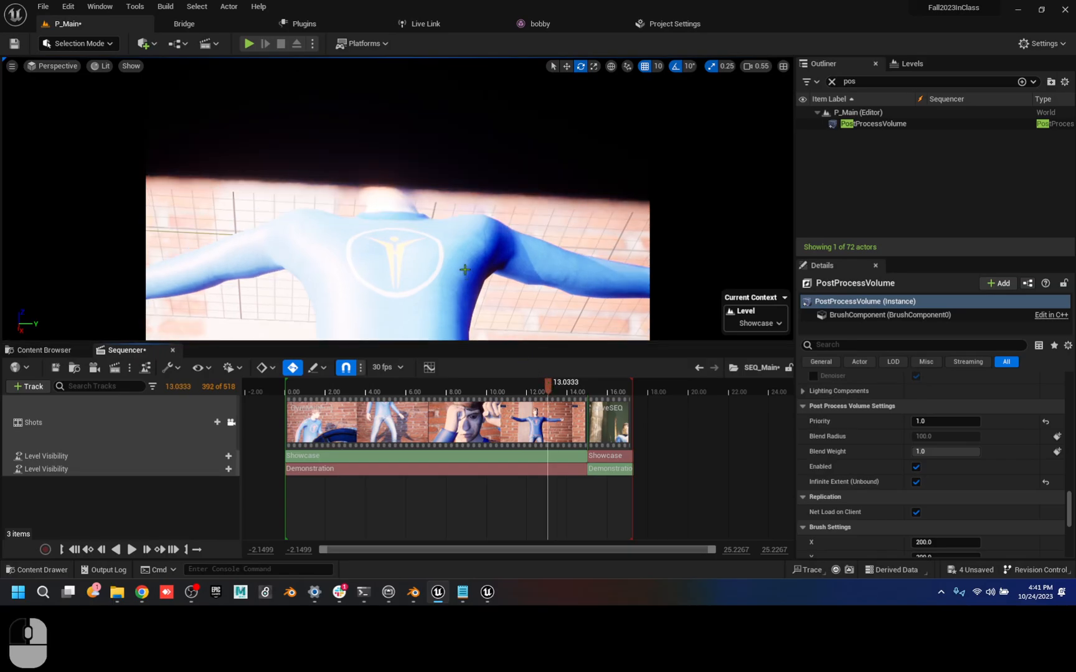
- Turn on game view in the viewport and hide the selected actor, checking the gym shot at about 11.07 seconds
key(g)
key(h)
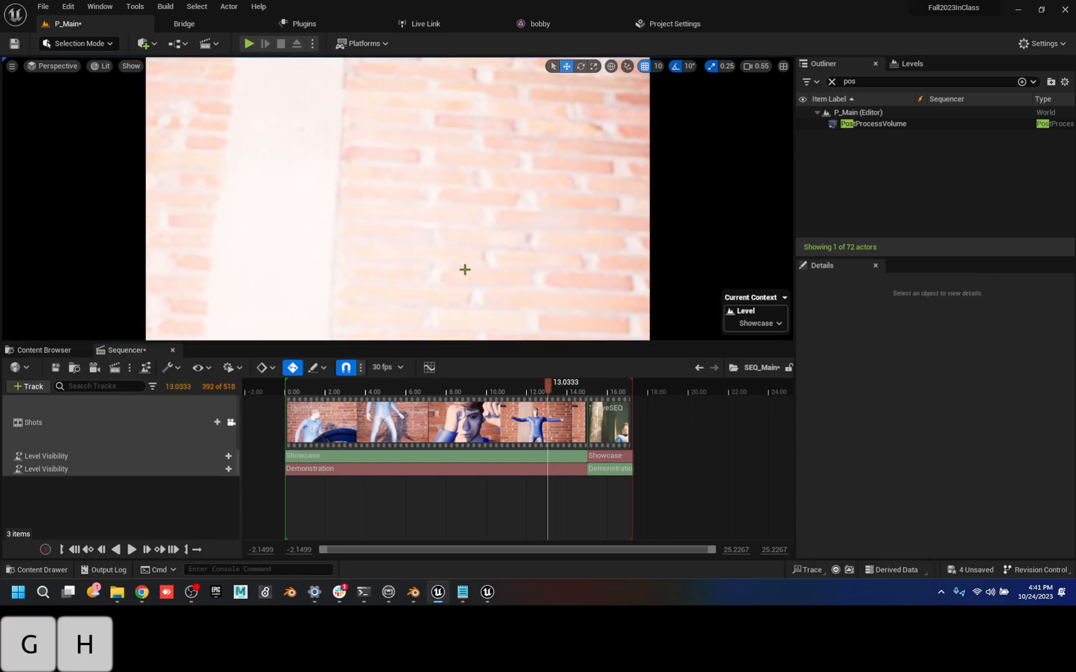
drag(542, 379, 508, 386)
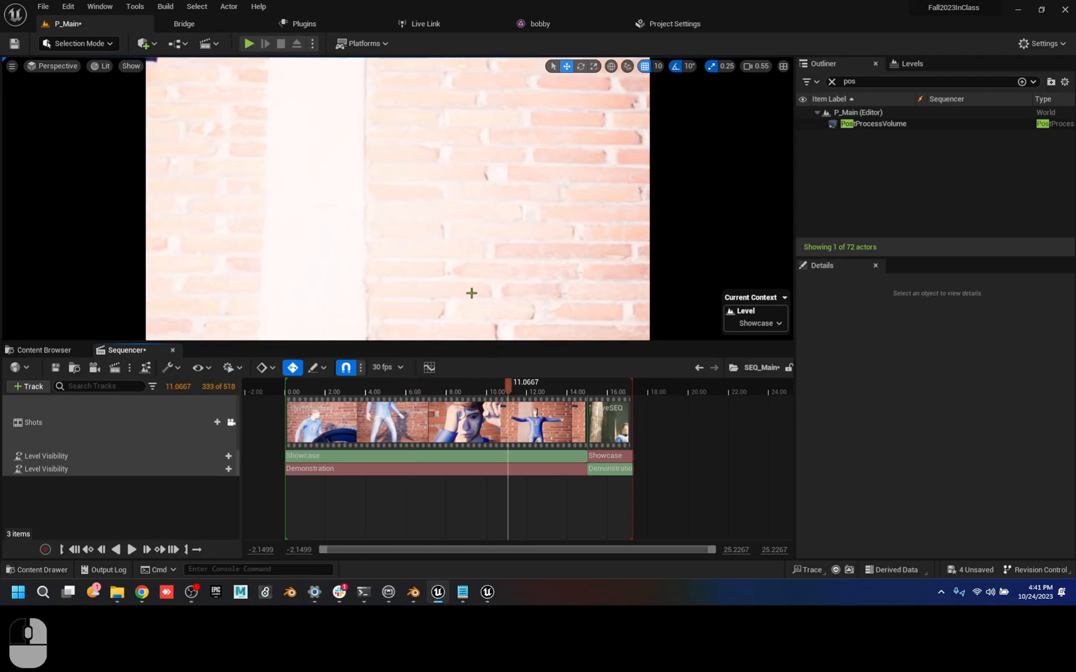
click(470, 289)
key(h)
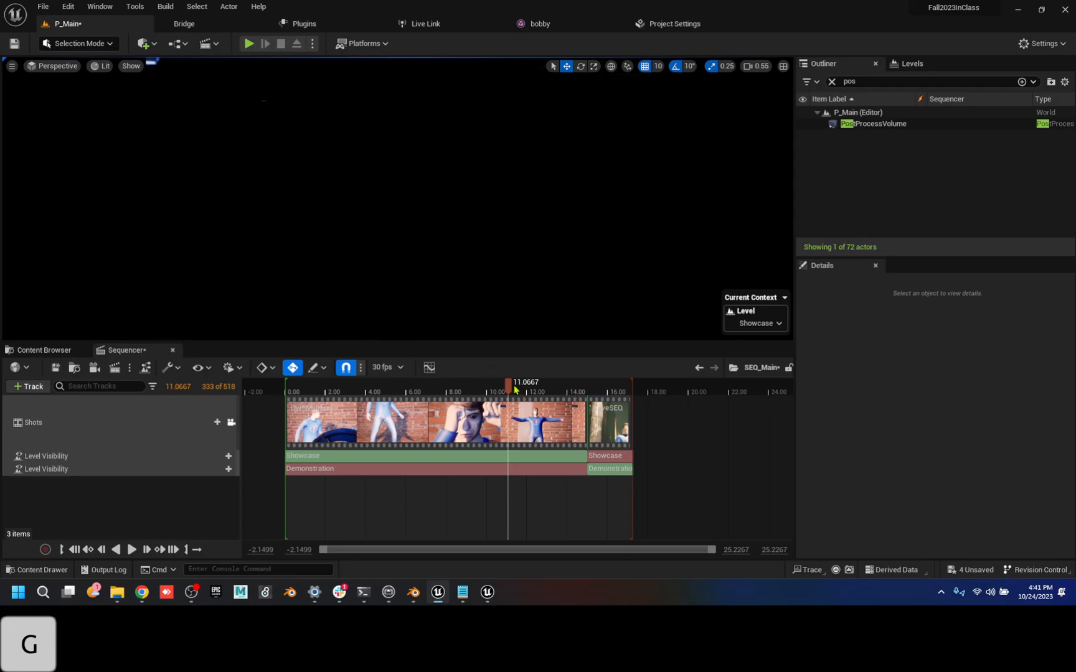
- Move the playhead to 11.20 seconds, clear the Outliner search and look through the Showcase level's actors
drag(429, 389, 511, 392)
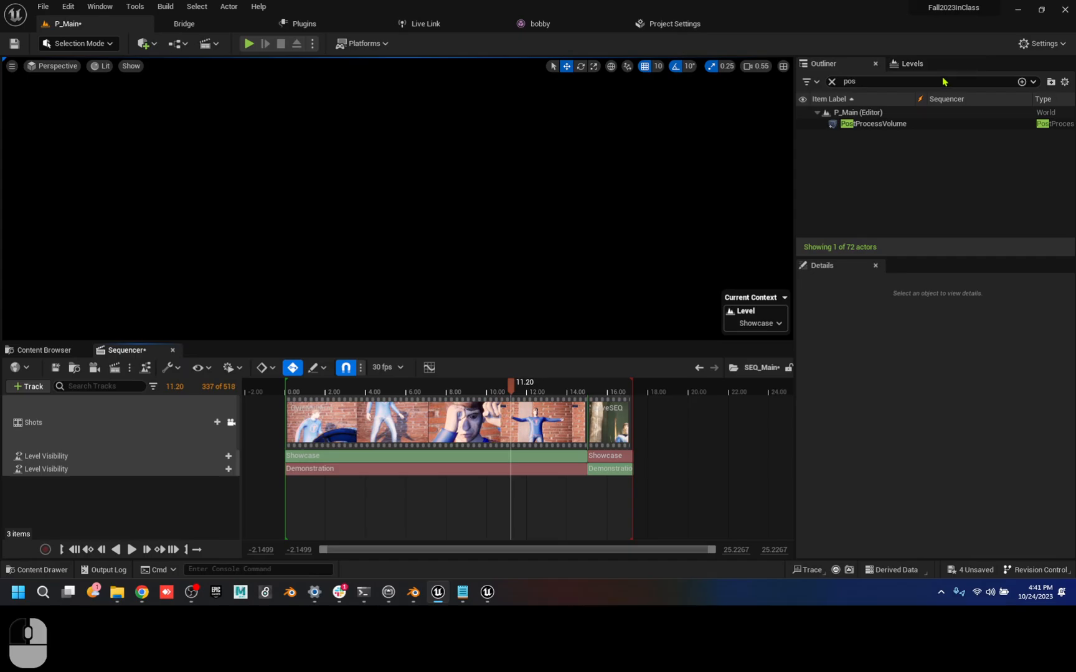
click(1022, 82)
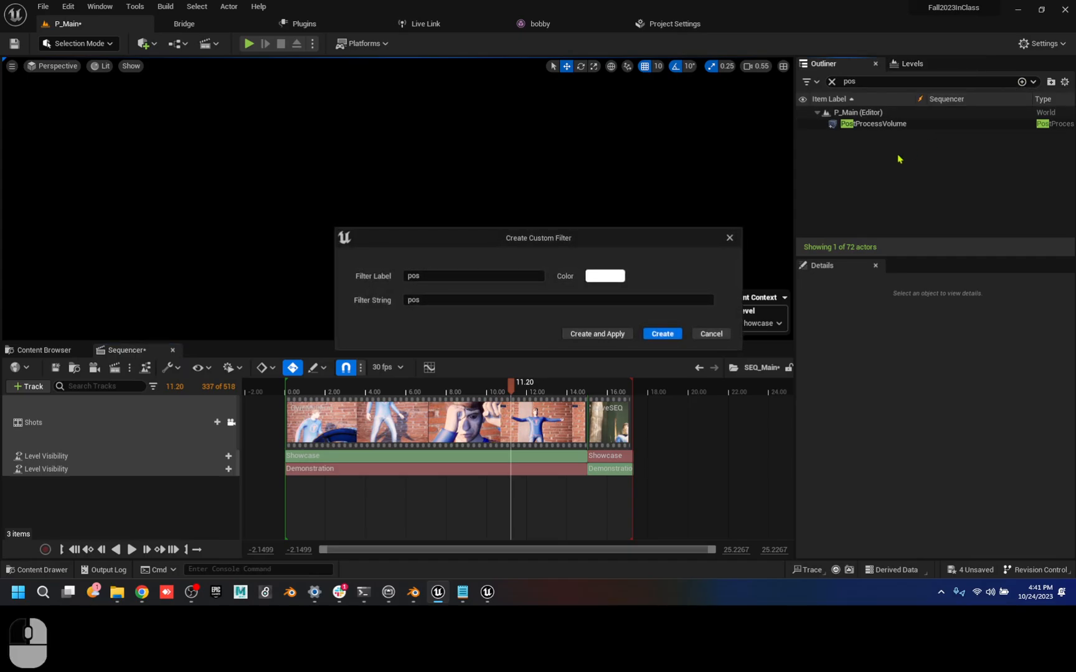
click(730, 238)
click(832, 82)
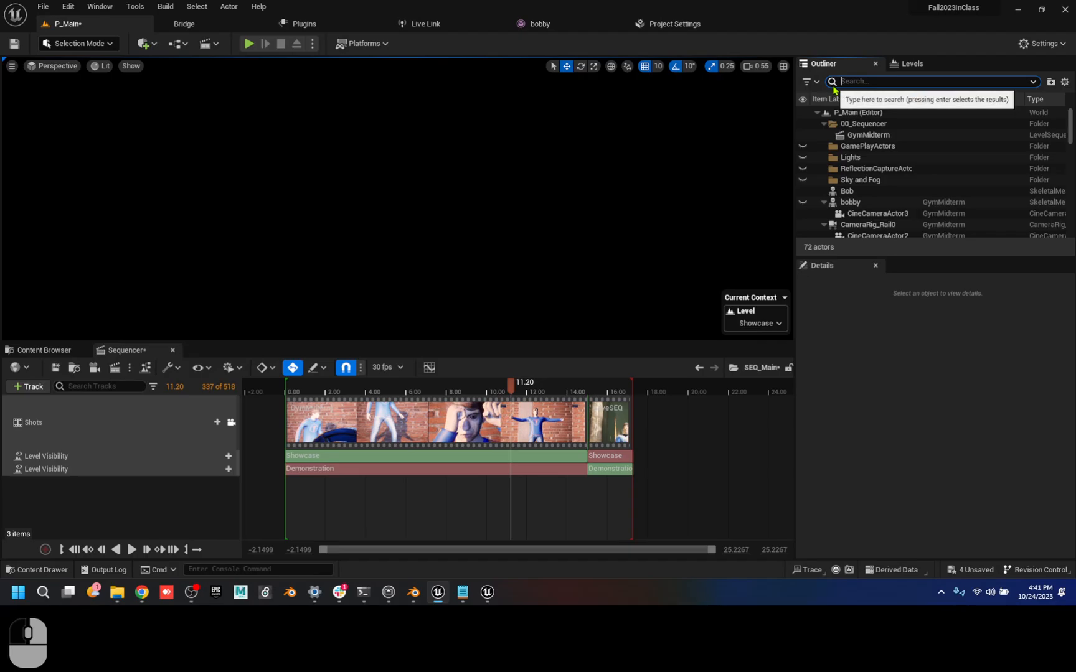
scroll(859, 199, down, 15)
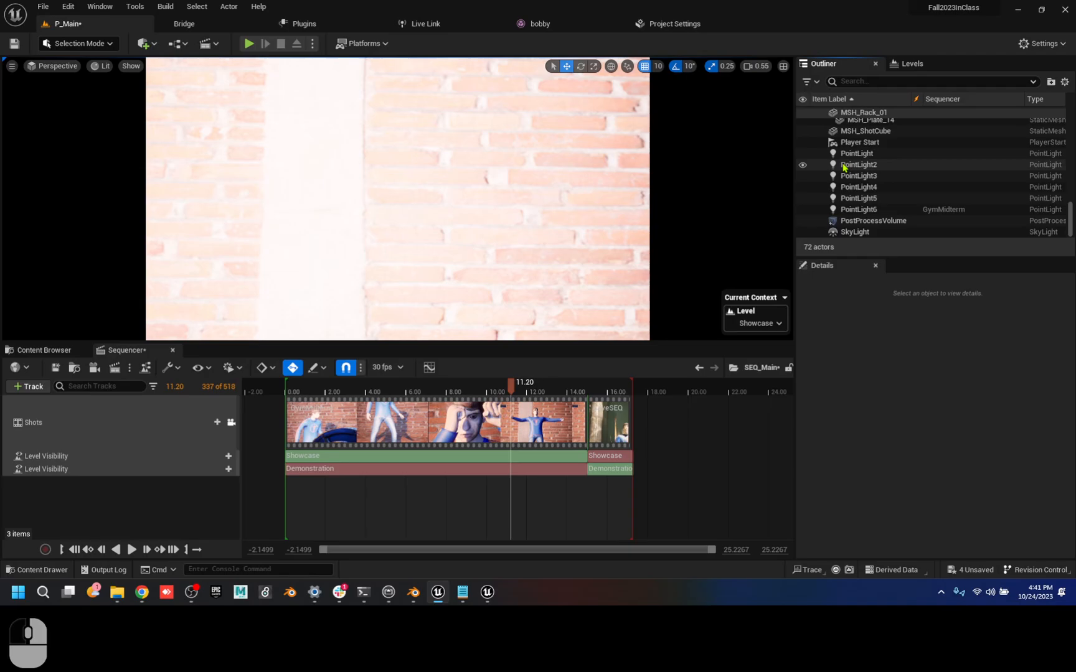
scroll(805, 159, up, 15)
scroll(804, 124, up, 5)
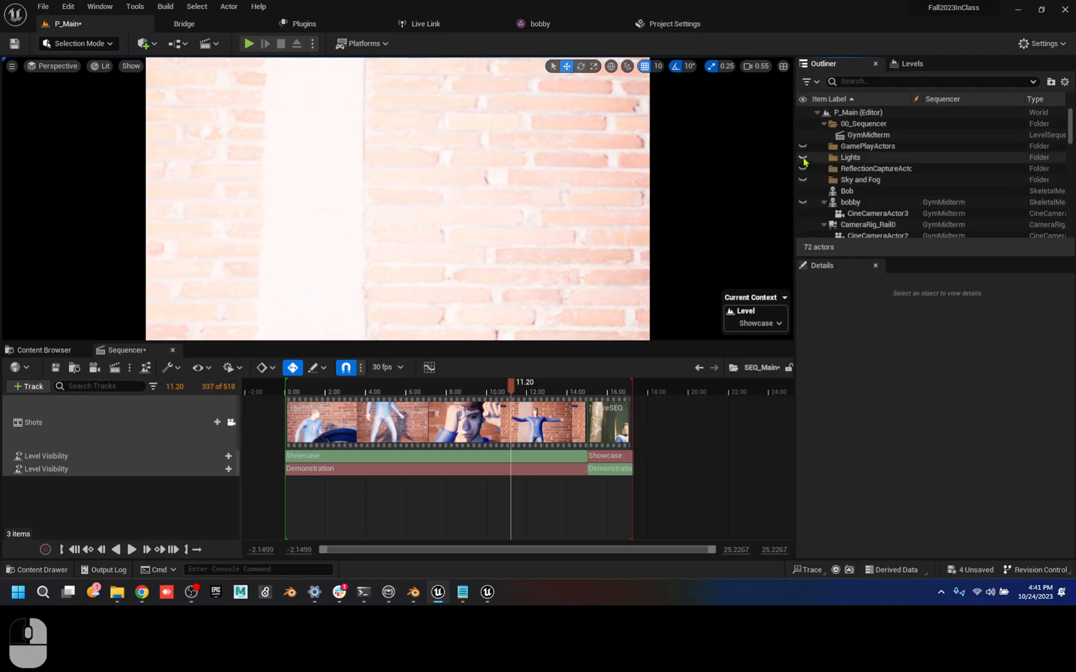
- Check the GamePlayActors, Lights and Sky and Fog folders and make the hidden bobby character visible again
click(865, 147)
key(h)
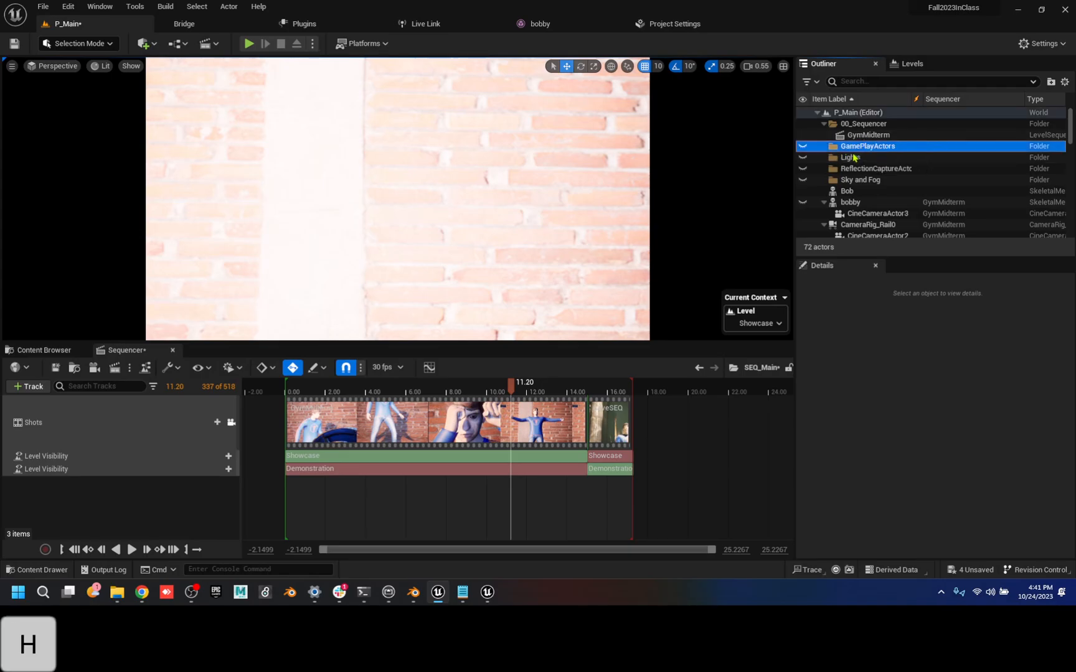
click(853, 159)
click(859, 183)
key(h)
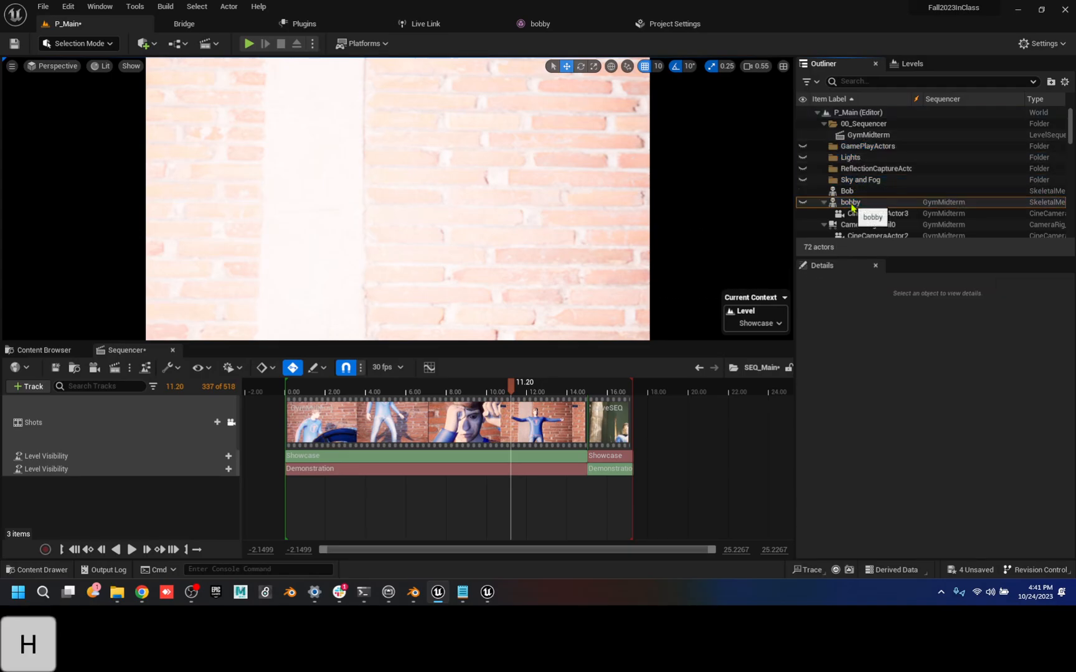
click(803, 203)
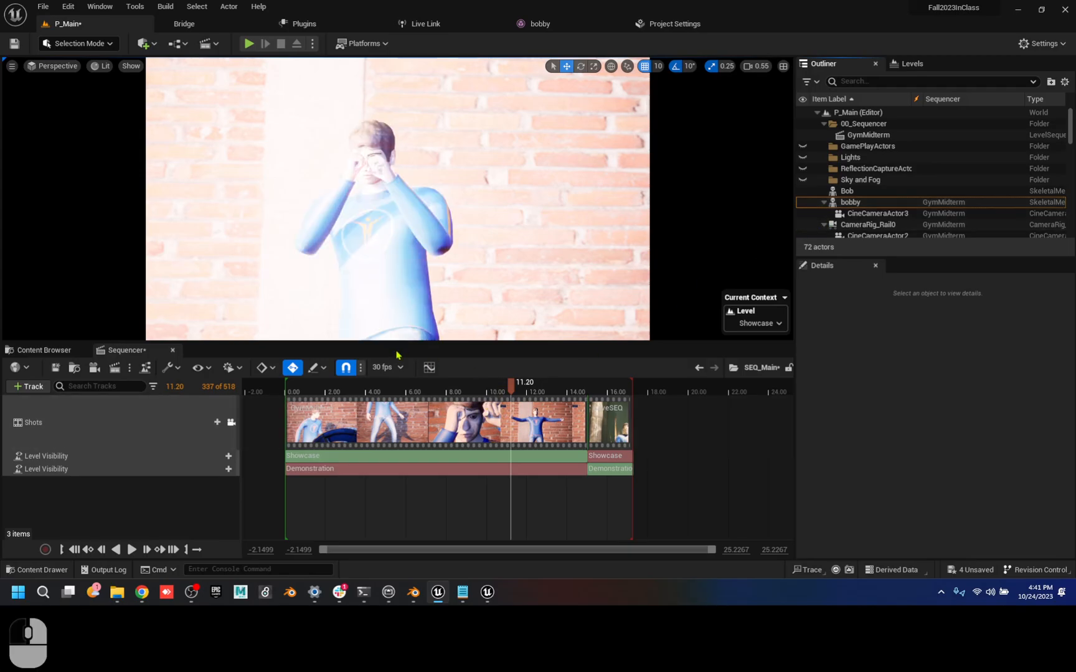
- Move the playhead to about 11.57 seconds and open SEQ_Main in the Movie Render Queue
scroll(804, 224, down, 2)
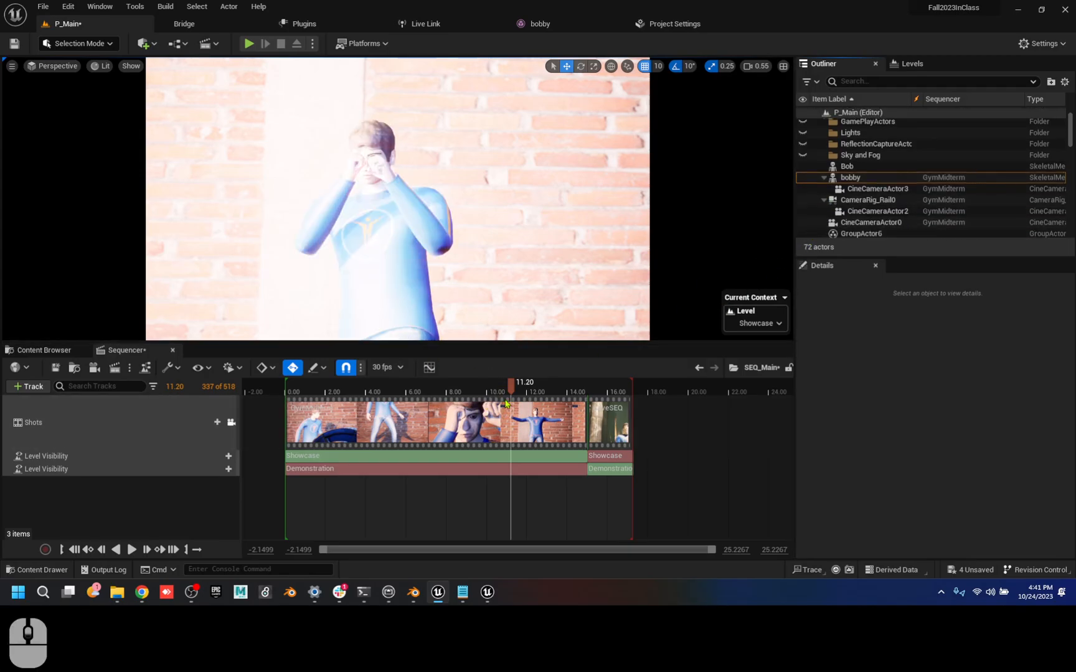
mouse_move(510, 384)
mouse_down()
mouse_move(625, 389)
mouse_move(503, 393)
mouse_up()
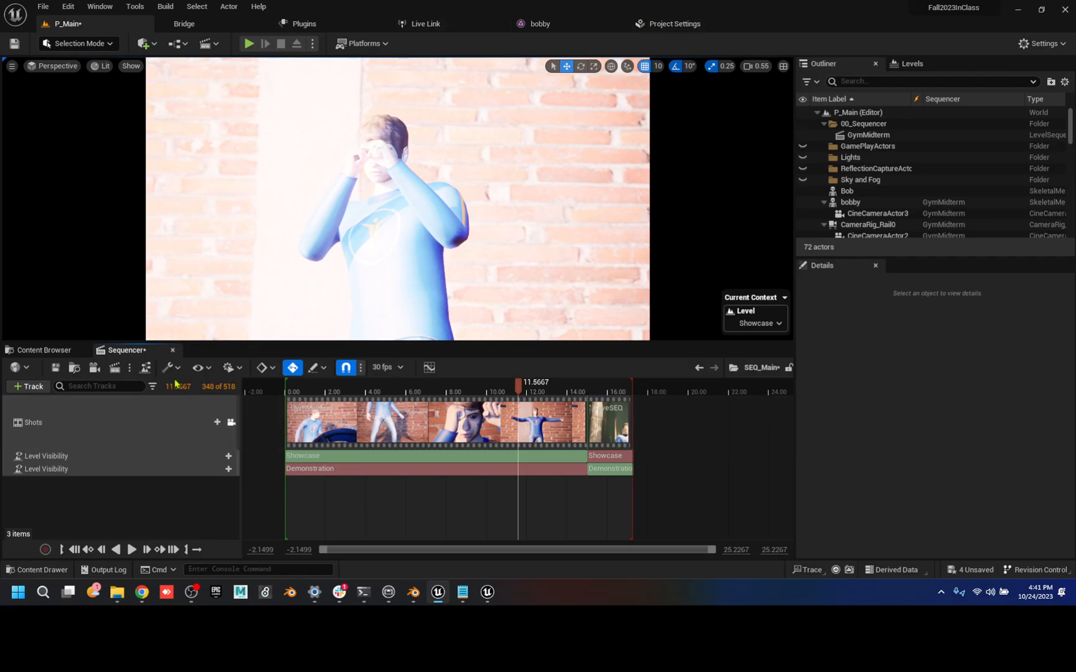
click(117, 372)
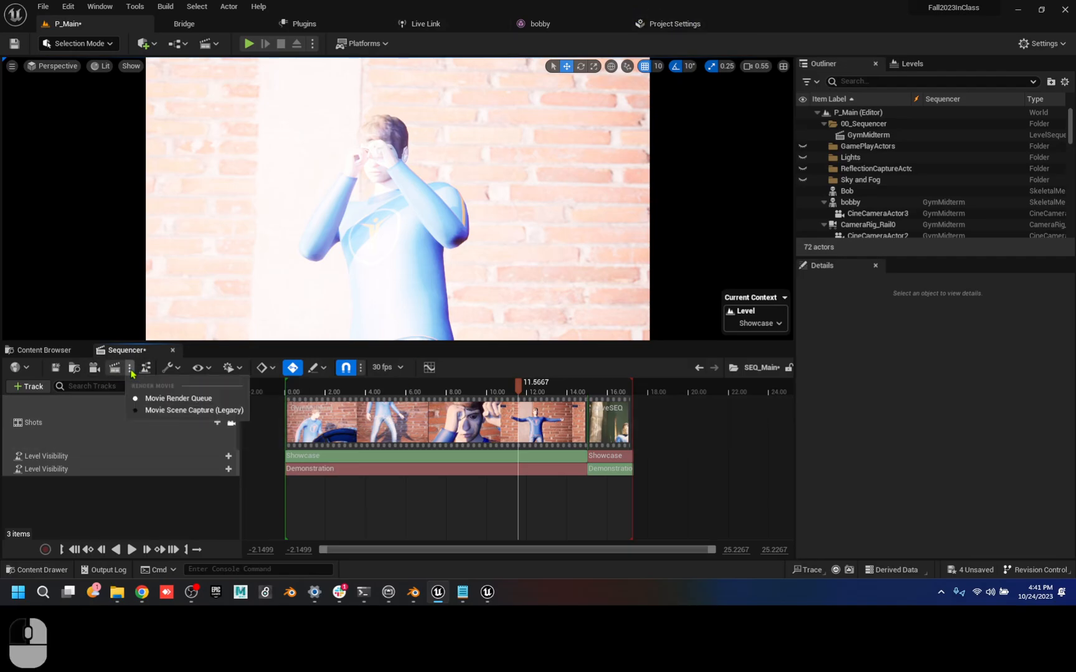
click(115, 369)
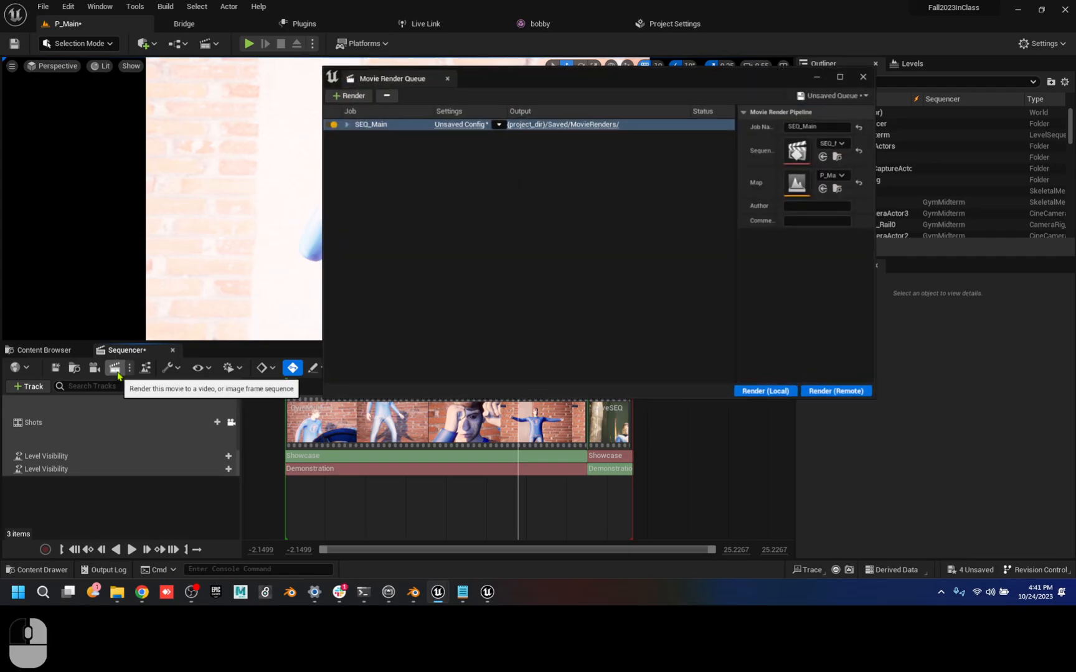
- In SEQ_Main's render configuration, disable the .jpg Sequence export, add a .png Sequence [8bit] export and check the Output settings
click(342, 124)
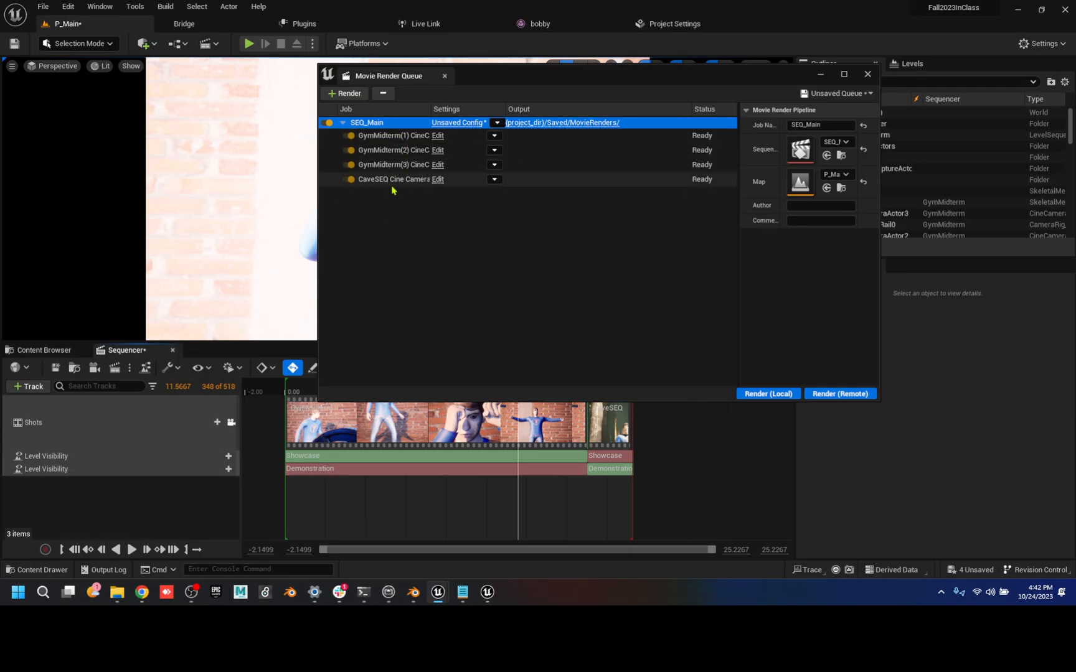
click(476, 122)
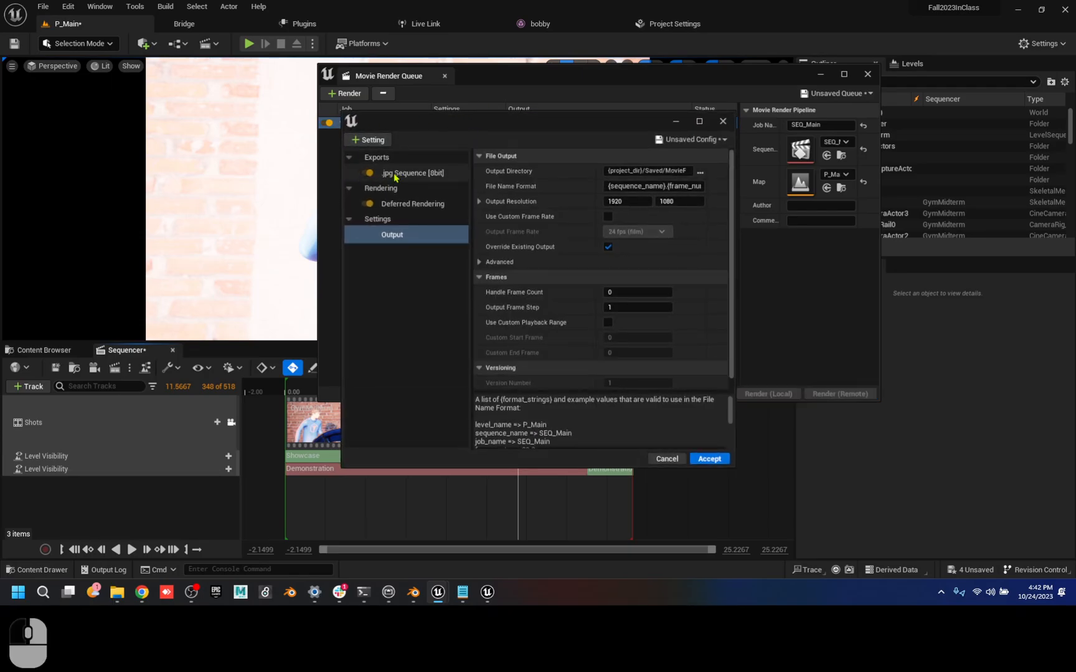
click(369, 178)
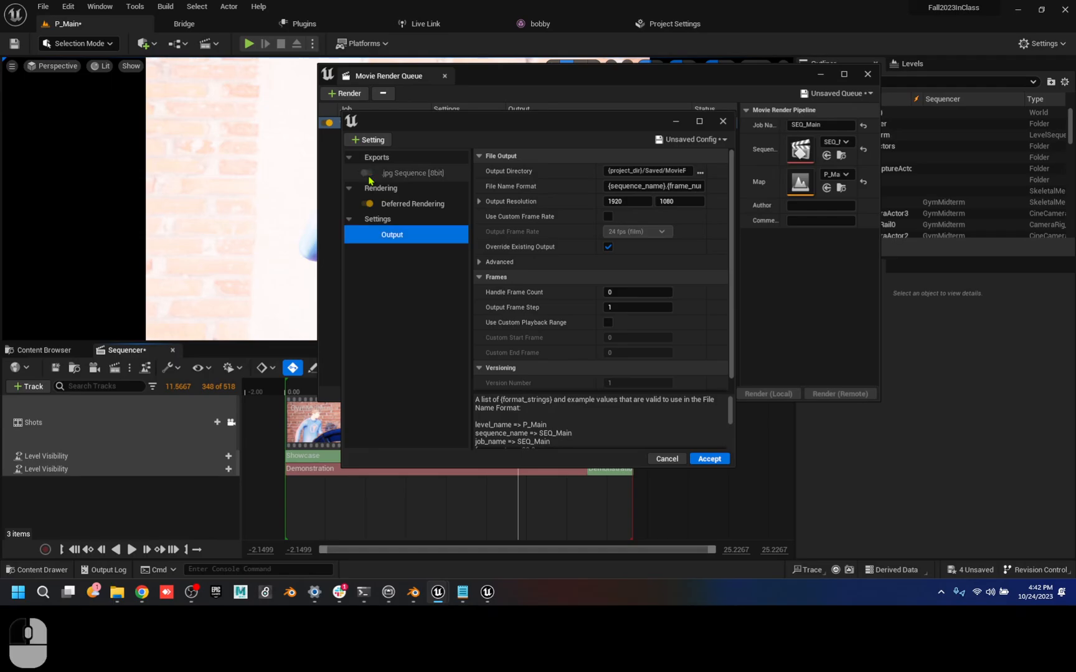
click(371, 141)
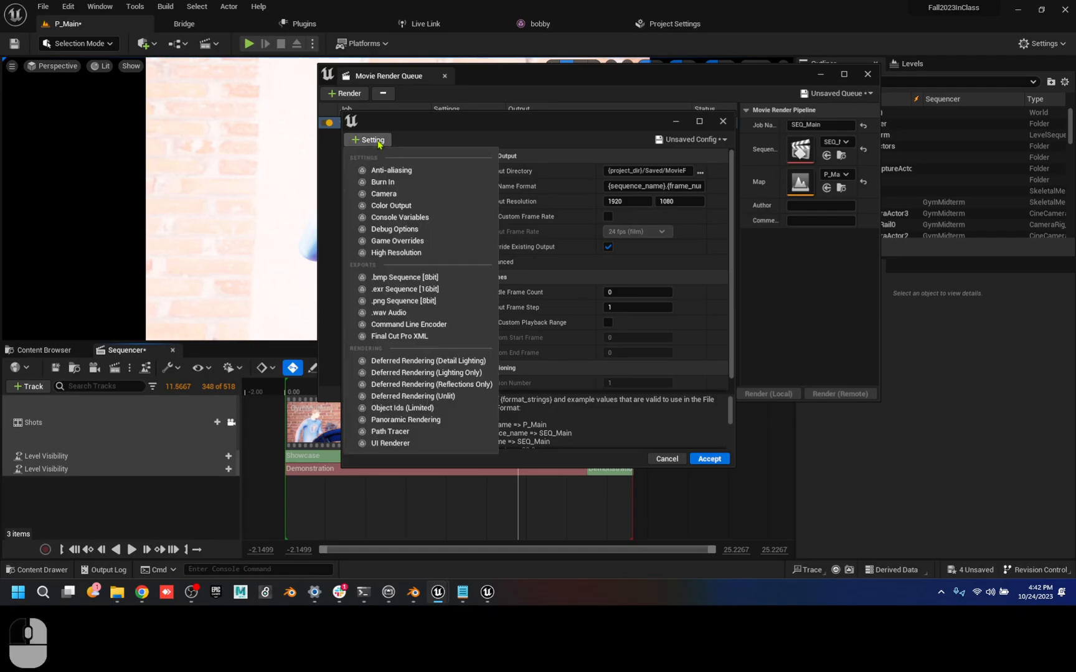
click(403, 301)
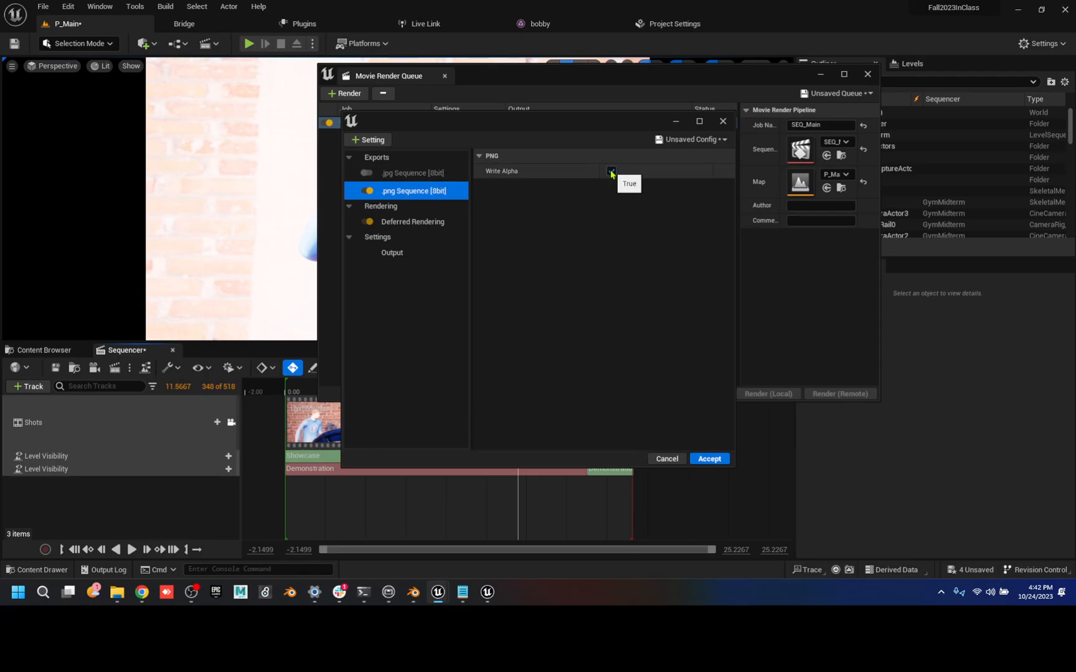
click(392, 254)
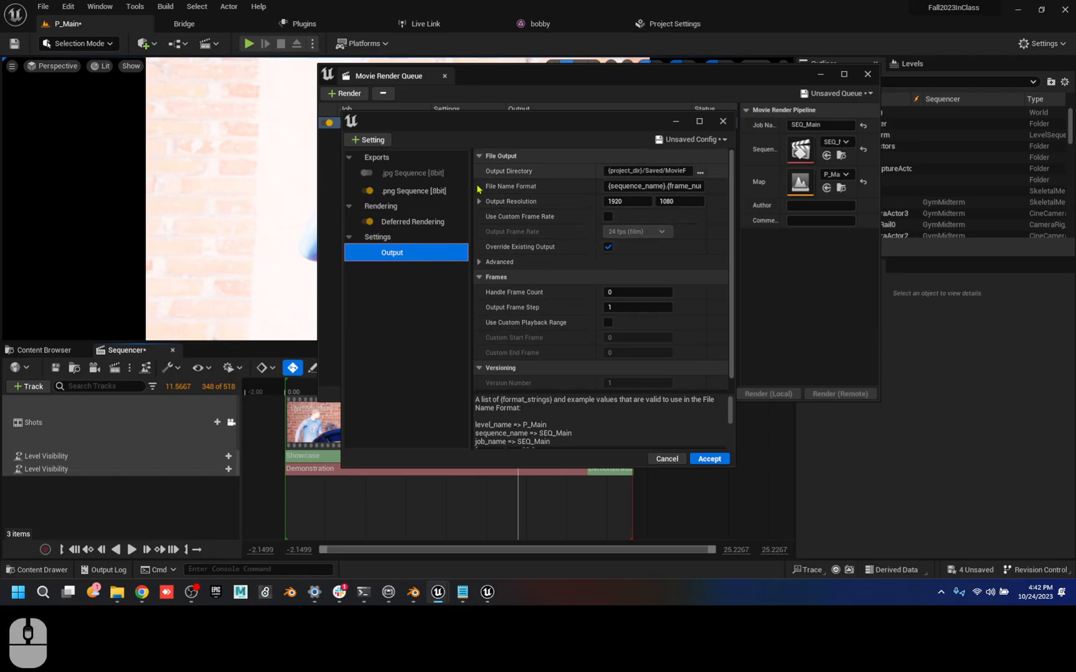
- Add an Anti-aliasing setting with a Spatial Sample Count of 4 and a Temporal Sample Count of 64
click(370, 142)
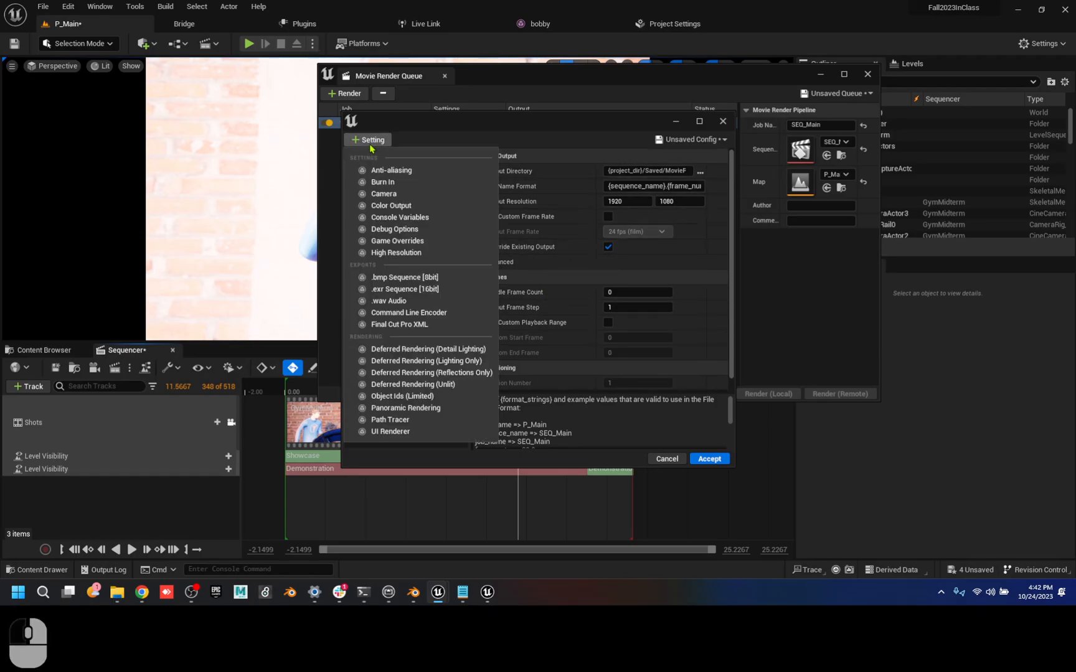
click(401, 171)
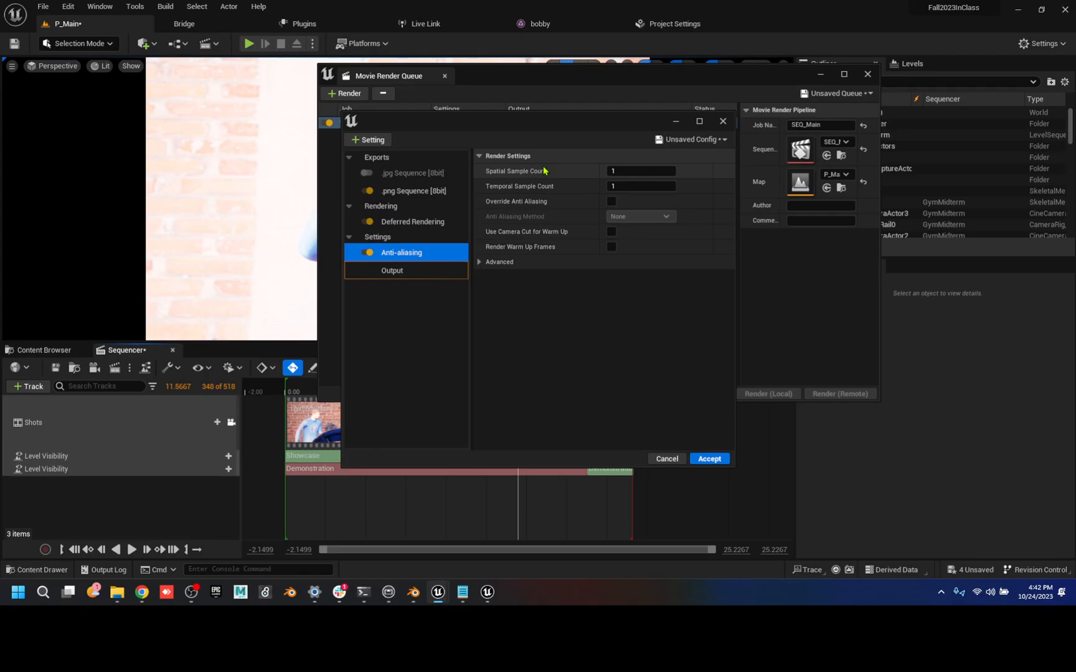
click(620, 171)
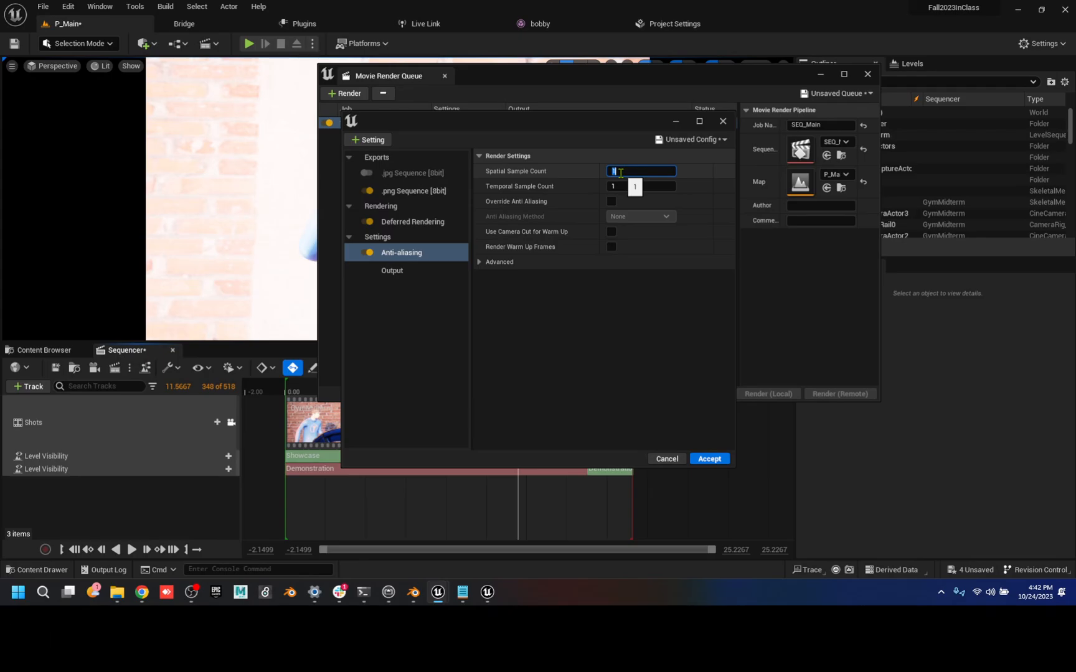
text(4)
click(623, 186)
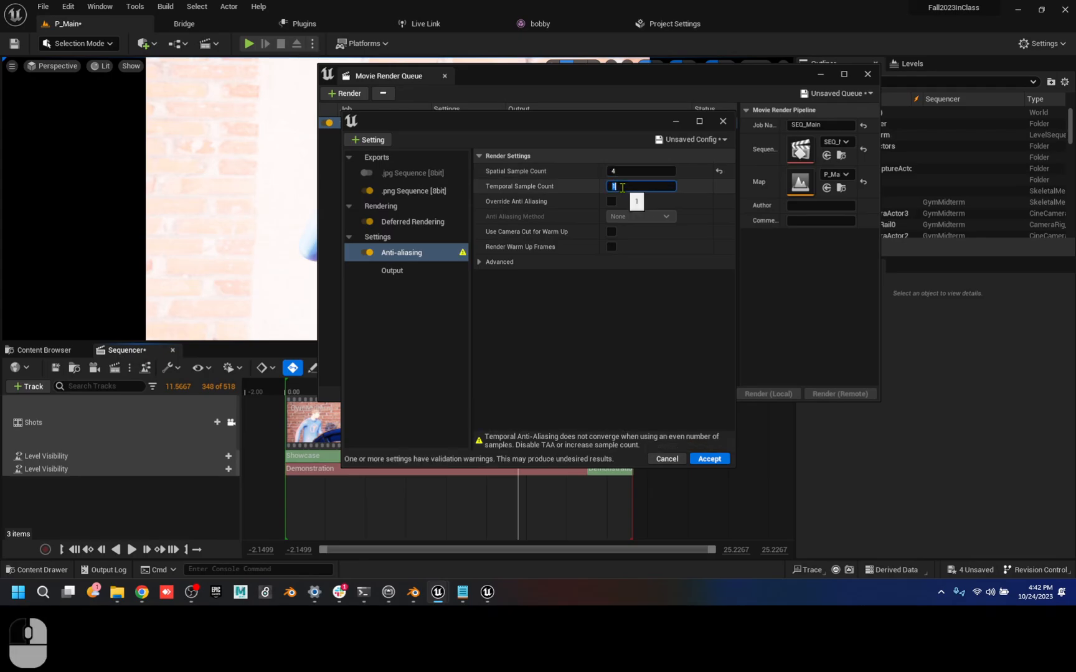
text(16)
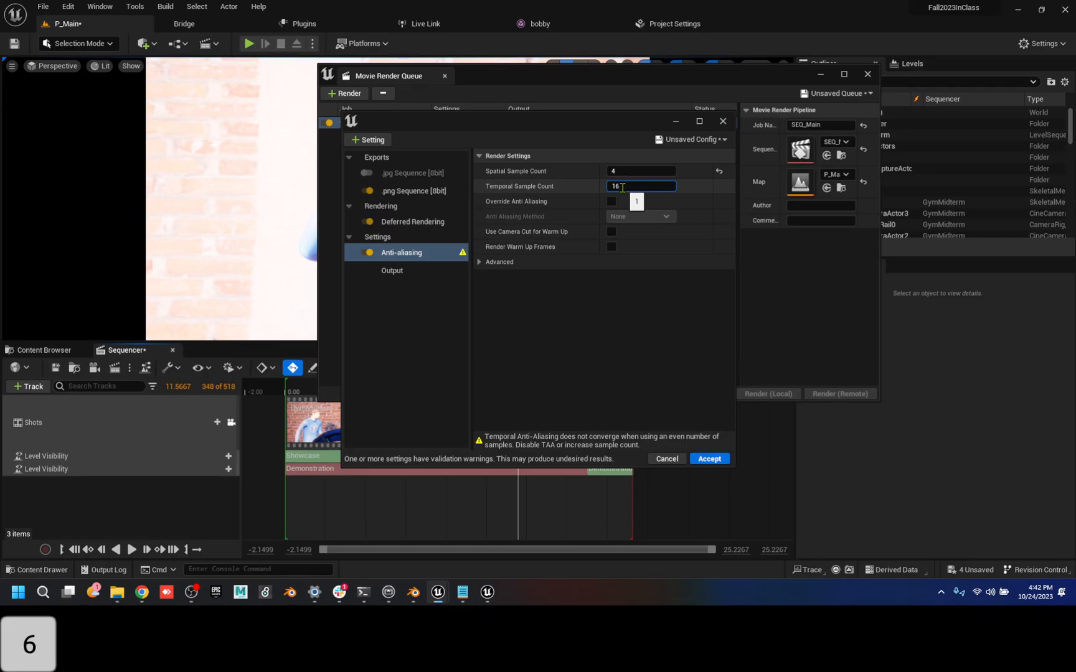
key(Tab)
click(622, 186)
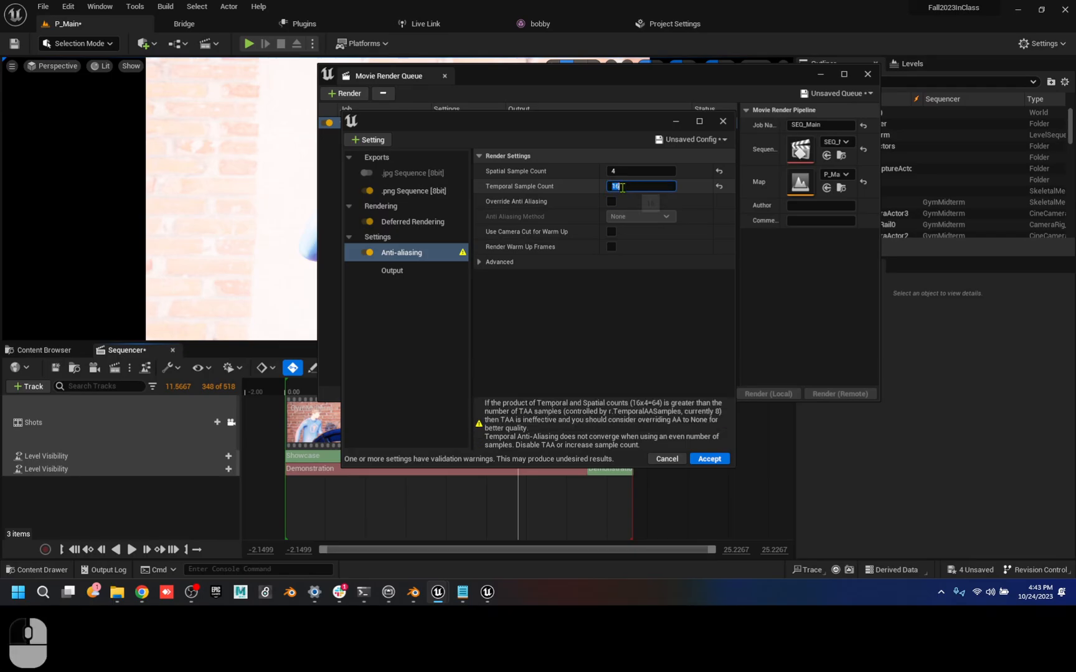
text(64)
key(Tab)
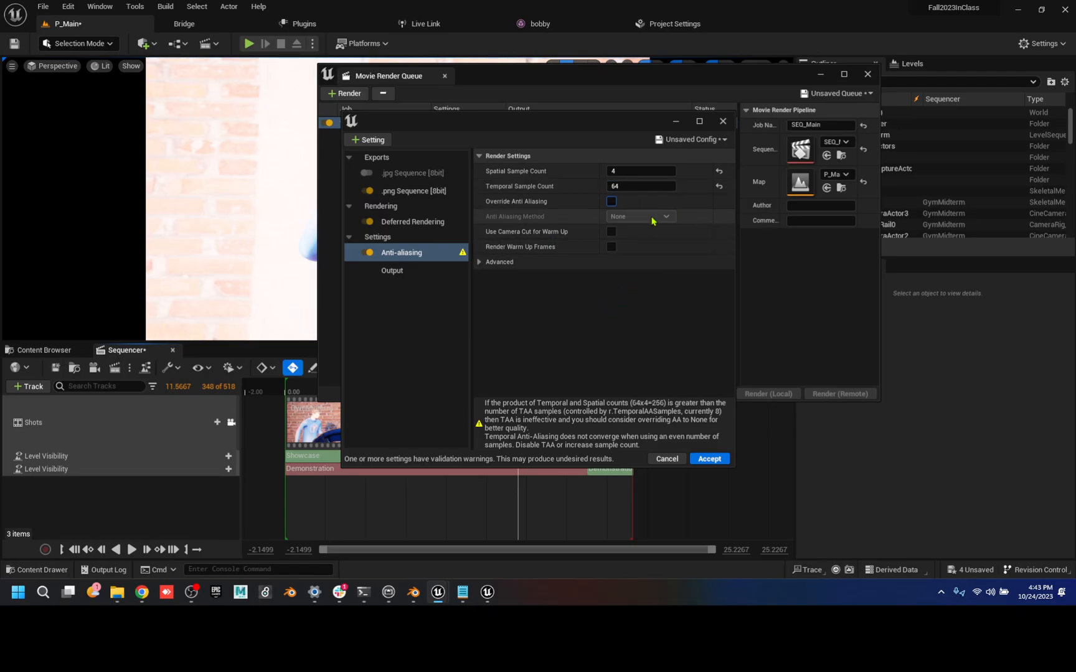
- Enable Override Anti Aliasing and set the method to Fast Approximate Anti-Aliasing (FXAA)
click(612, 203)
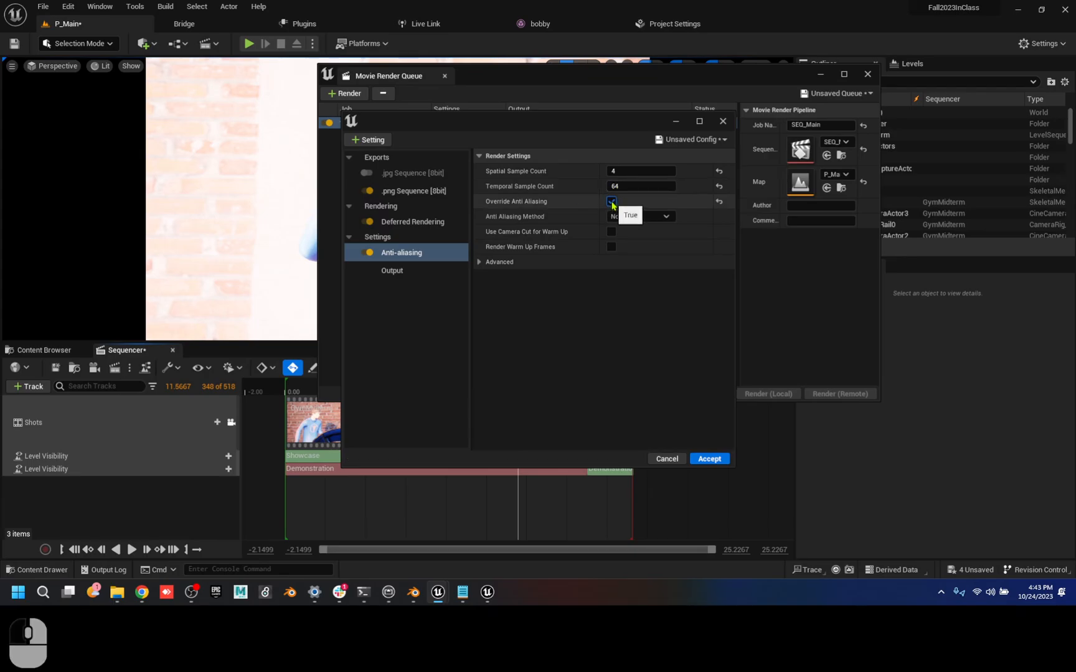
click(647, 216)
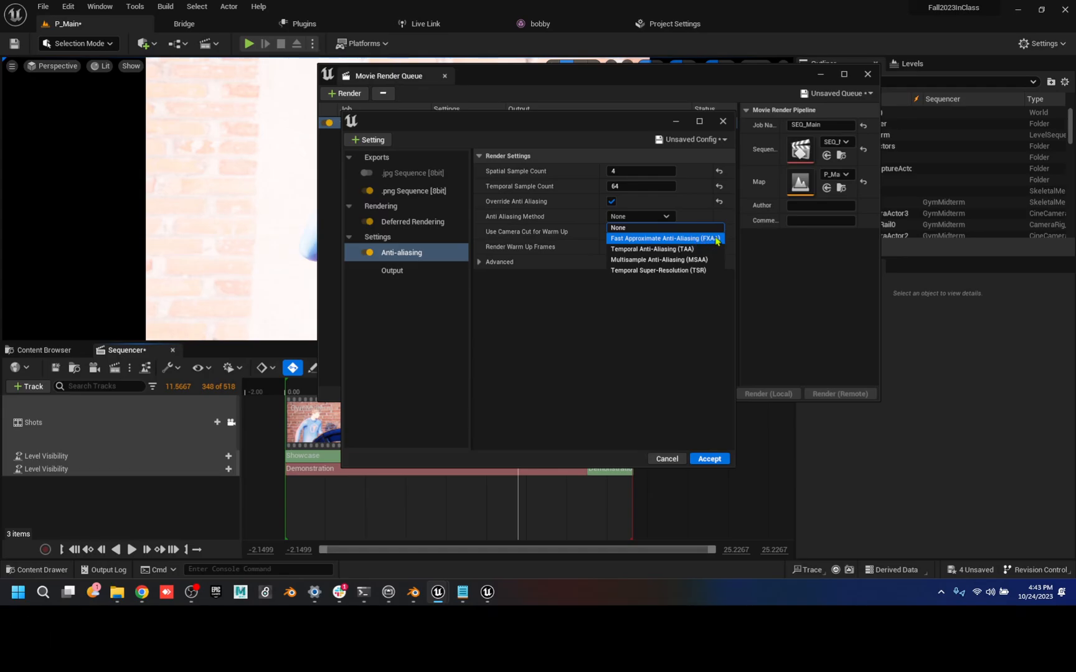
click(716, 239)
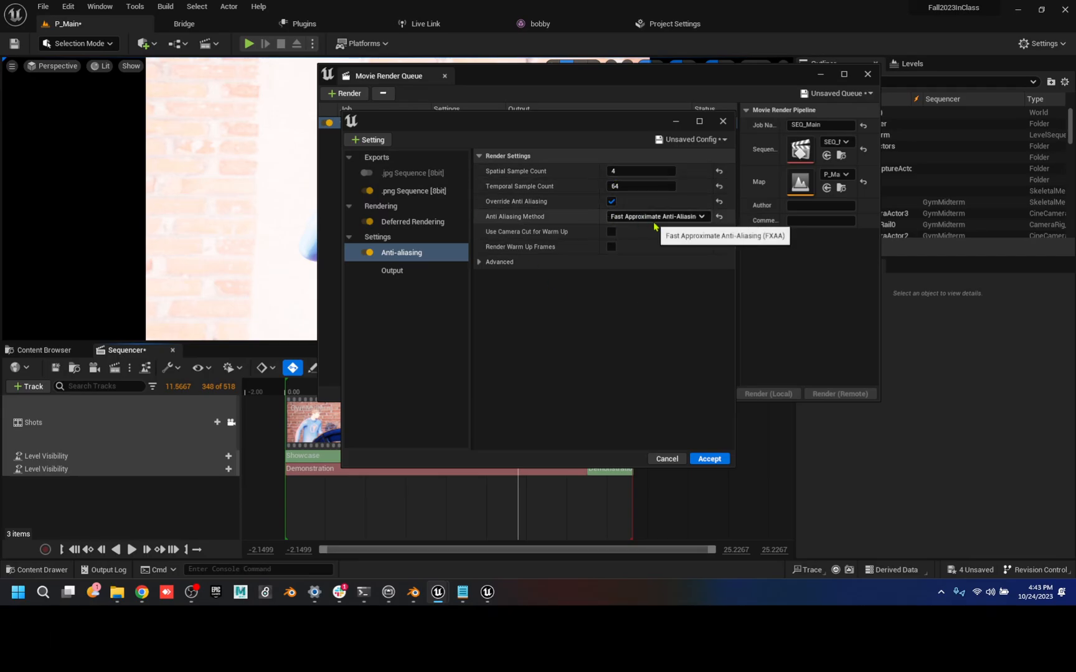
- Save the configuration as the preset Pending_MoviePipelinePrimaryConfig in the Content folder, accept it and start rendering SEQ_Main locally
click(696, 140)
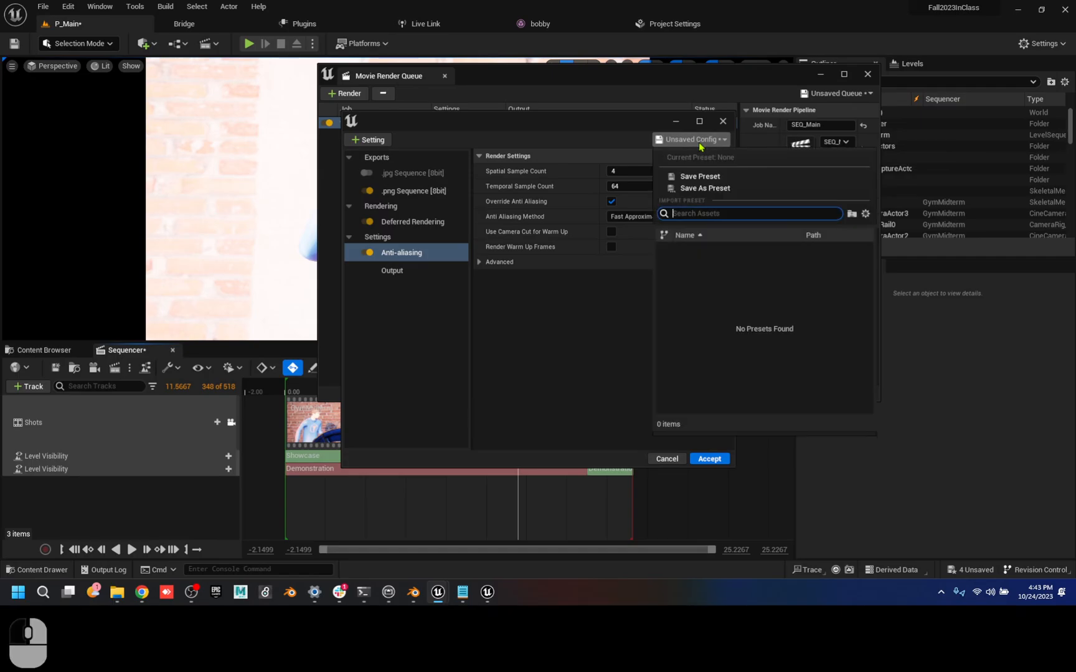
click(705, 188)
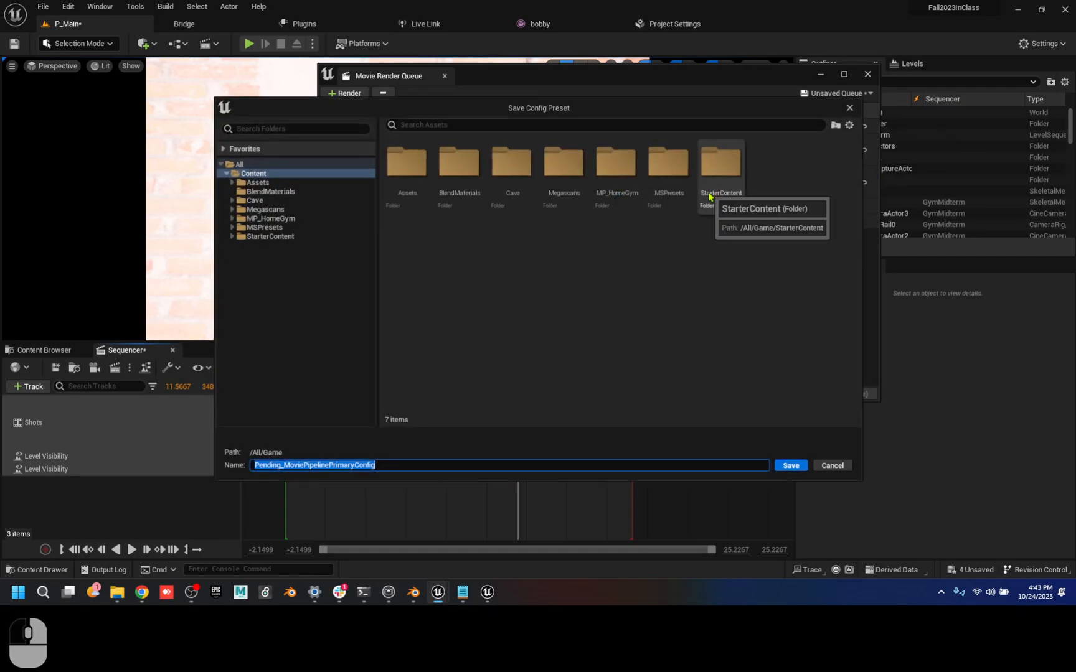
key(Return)
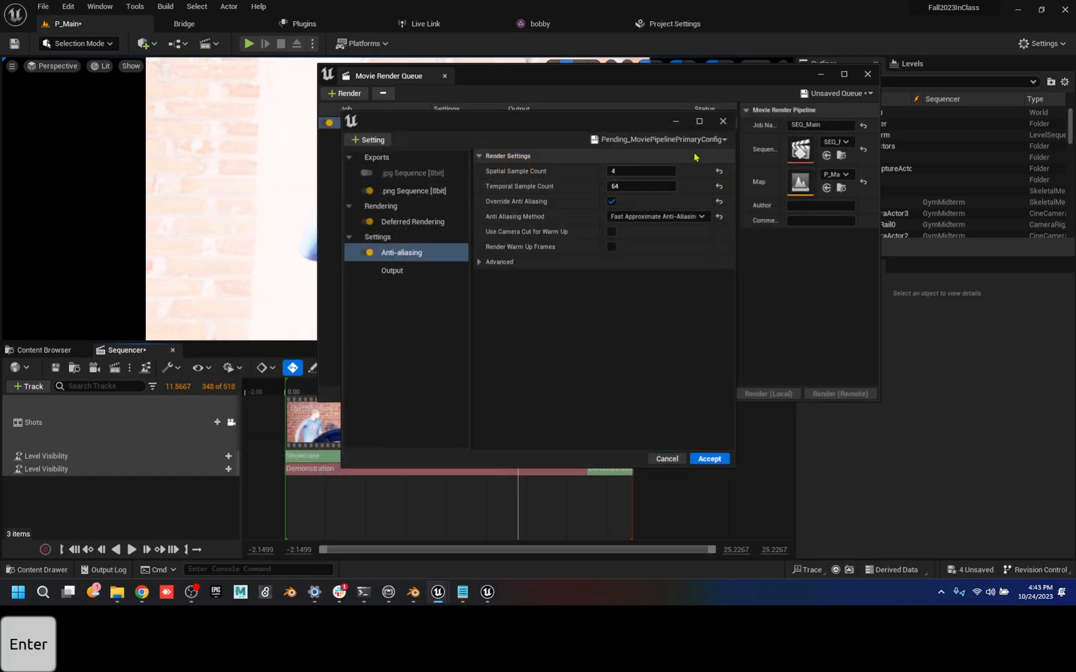
click(709, 459)
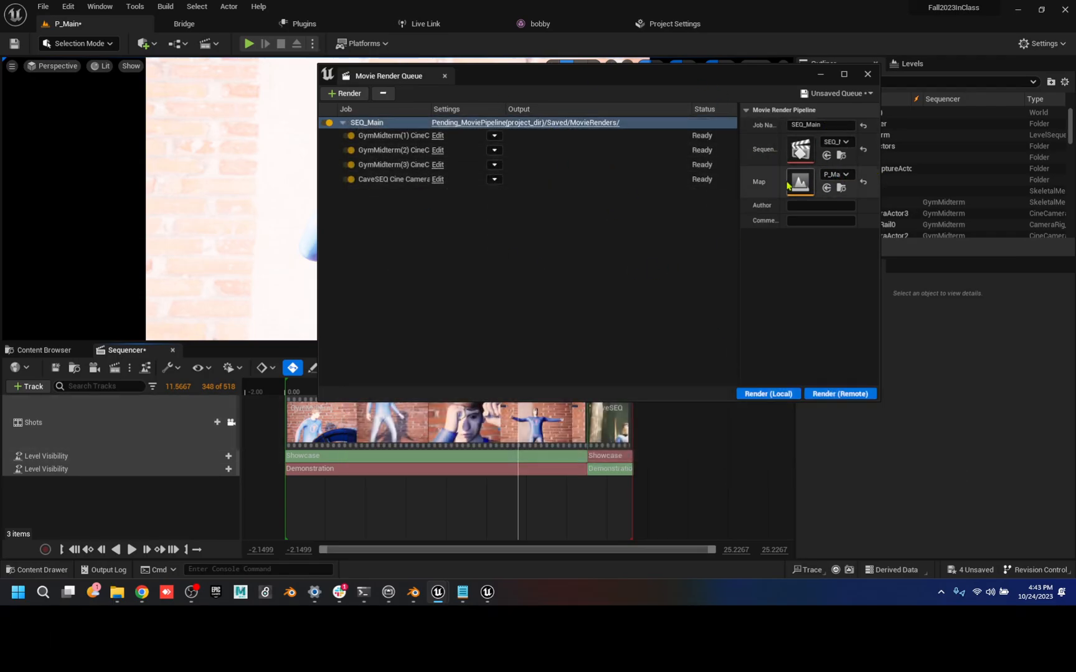
drag(741, 207, 595, 196)
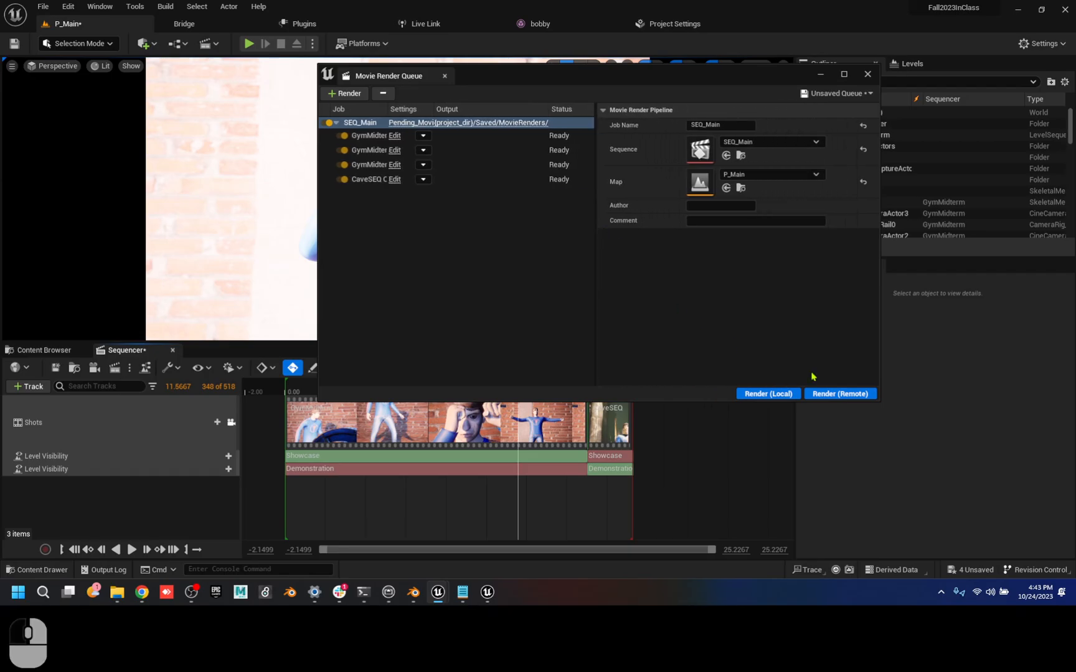
click(771, 396)
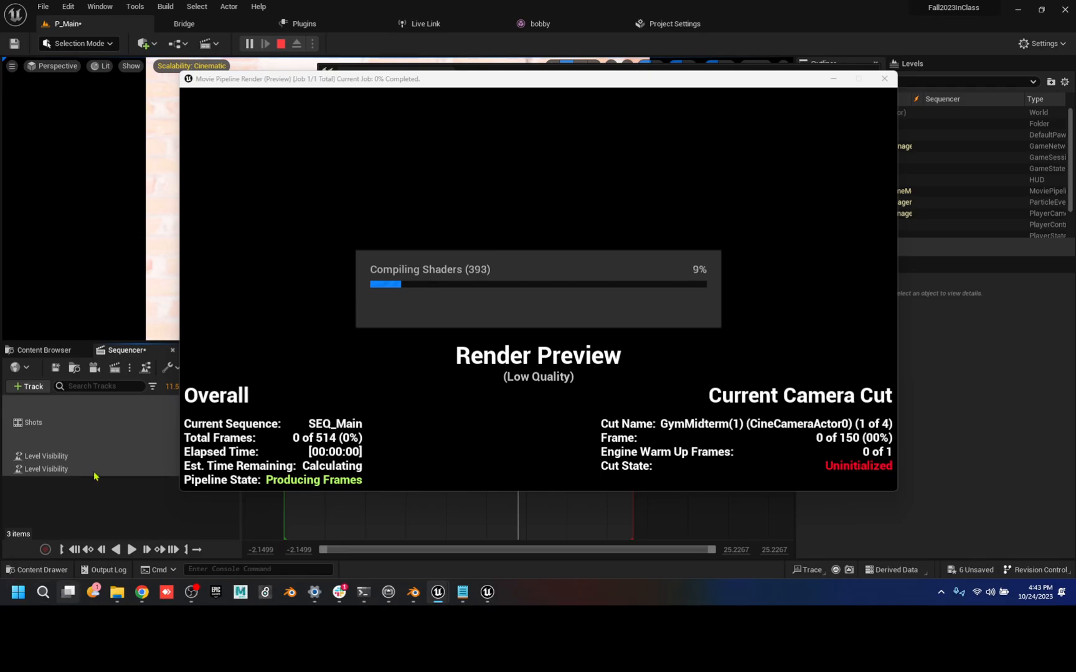
- Switch to Chrome and move its window aside, clear of the render preview
click(142, 592)
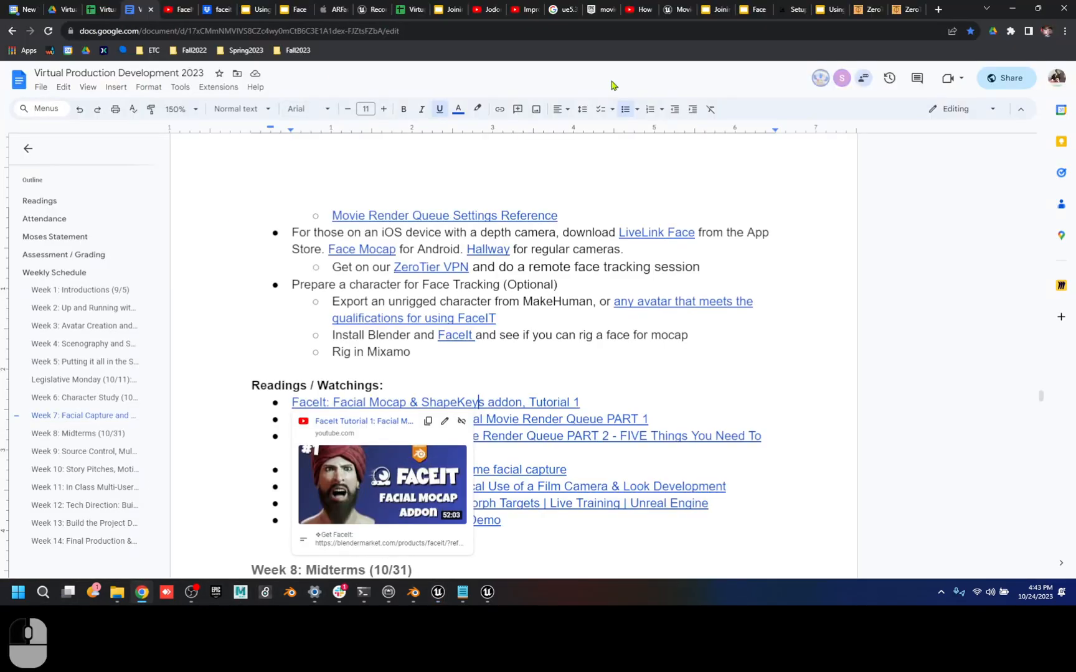
click(1038, 8)
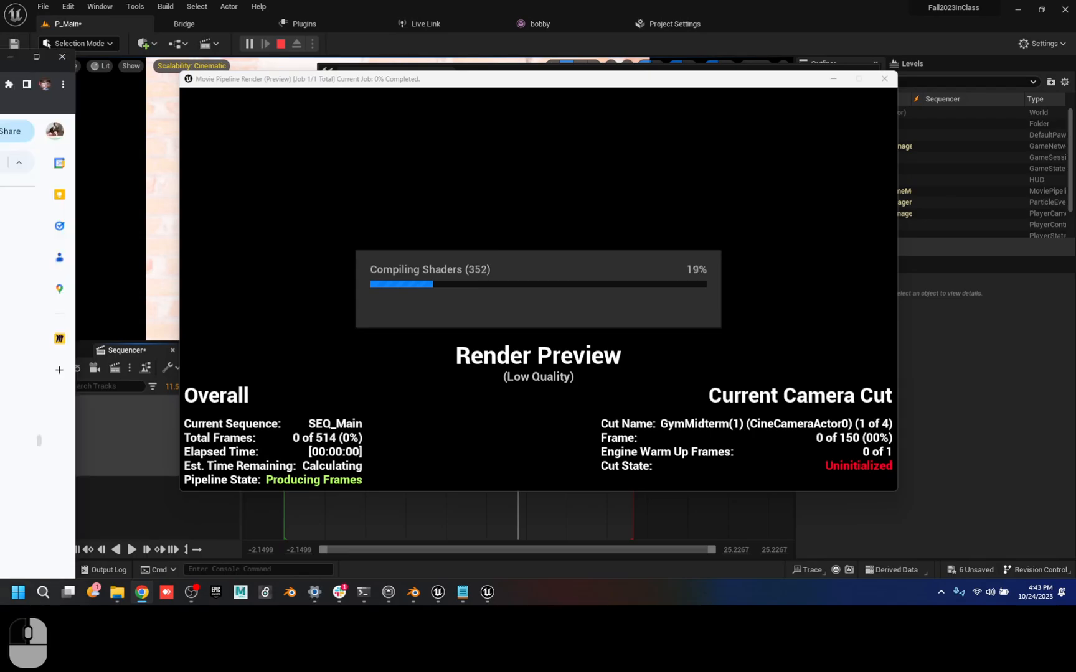
drag(0, 26, 0, 14)
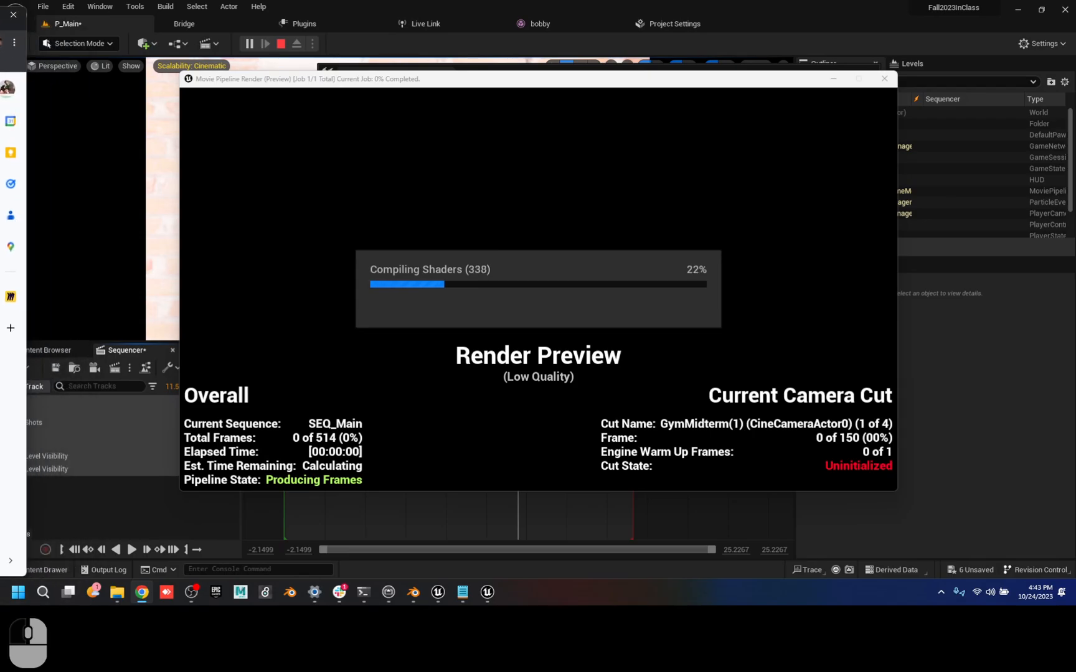
- Run a web search about resolution in a new browser tab, open a result and read through its page
key(ctrl+t)
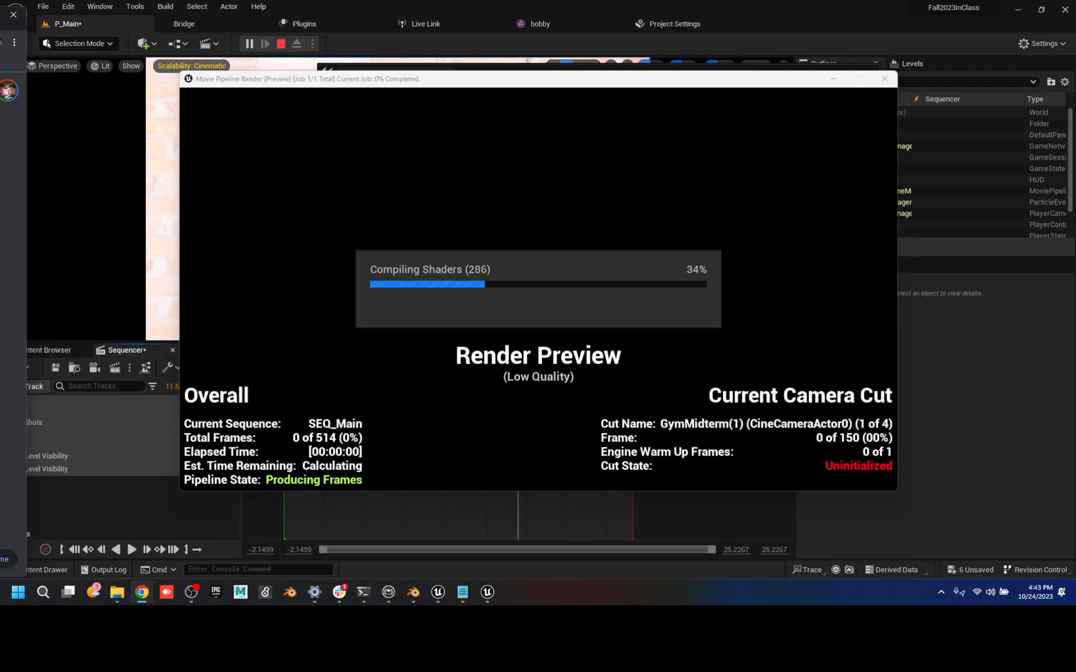
text(actually )
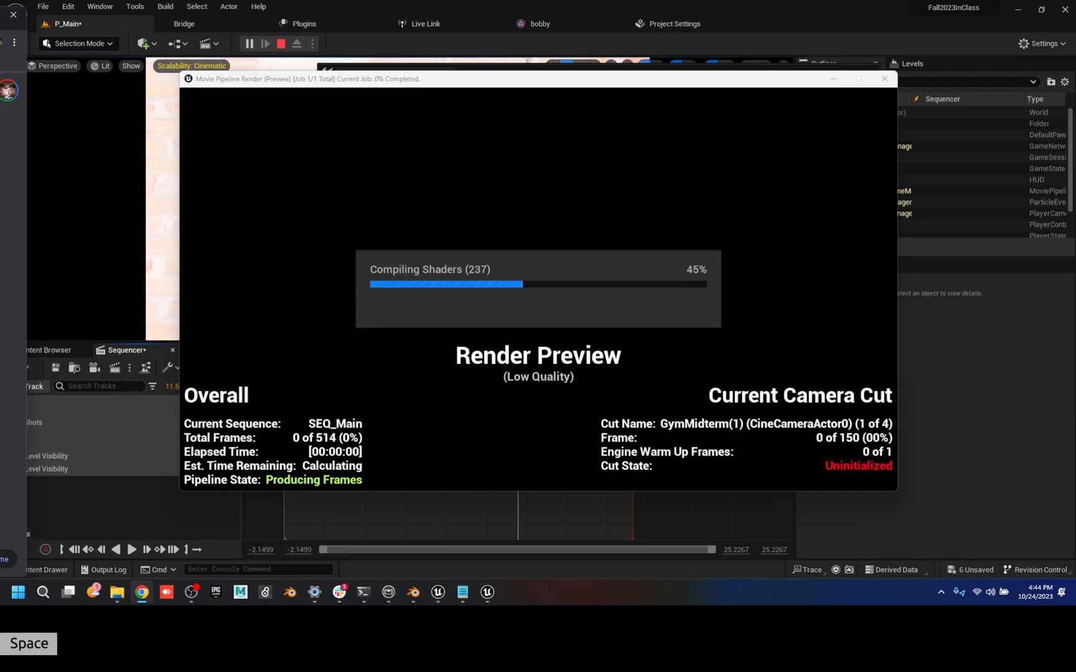
text(resolution >)
key(Return)
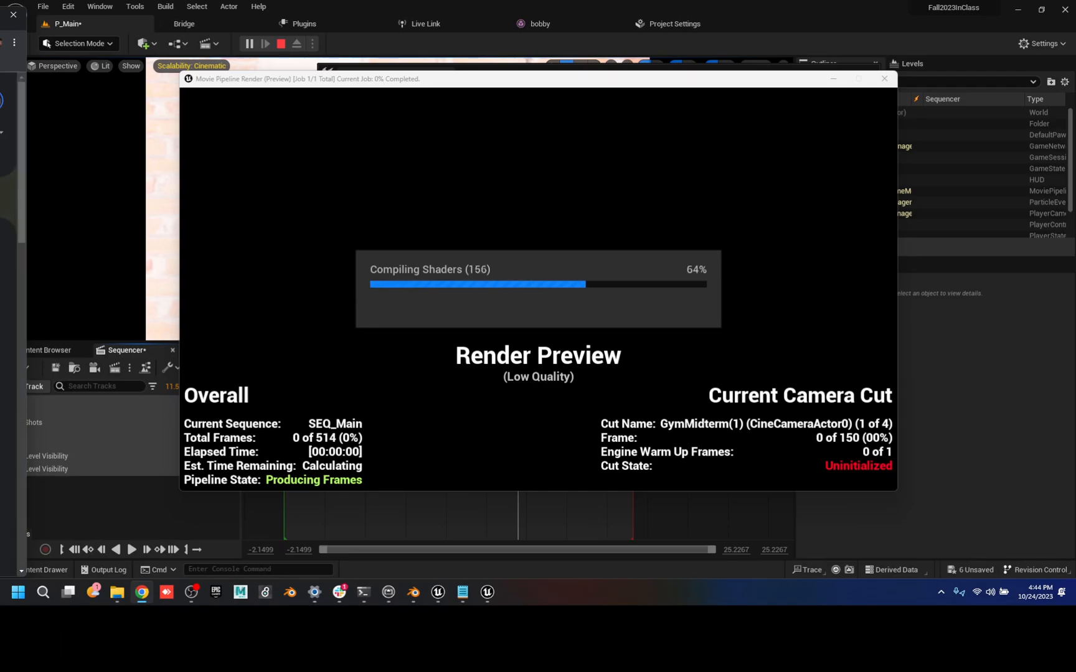
scroll(13, 324, down, 2)
scroll(12, 324, down, 2)
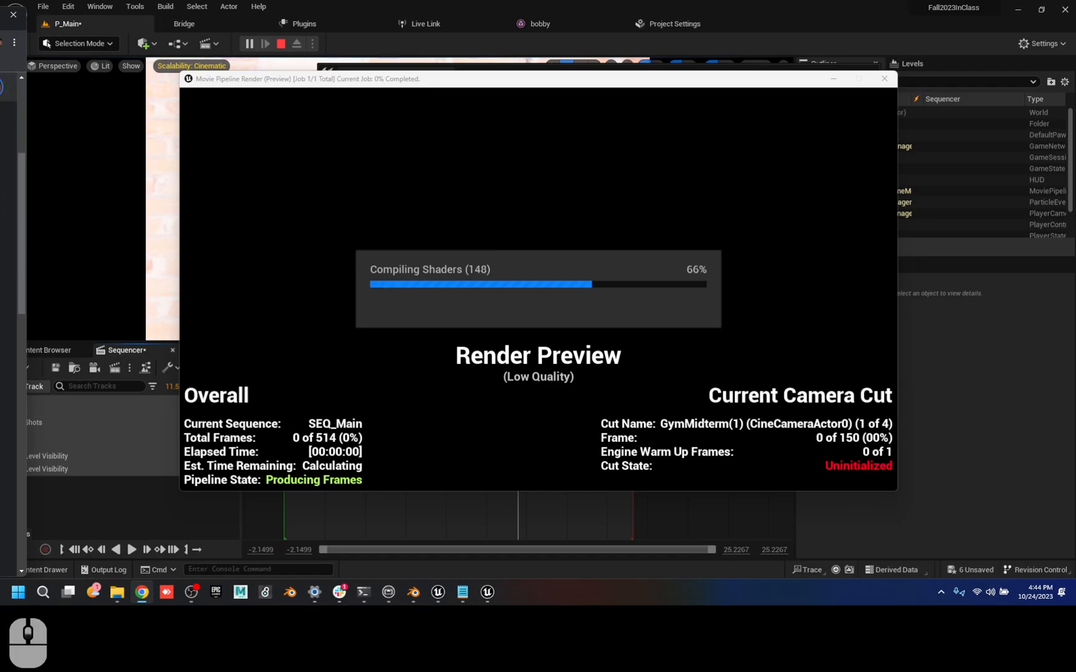
click(13, 324)
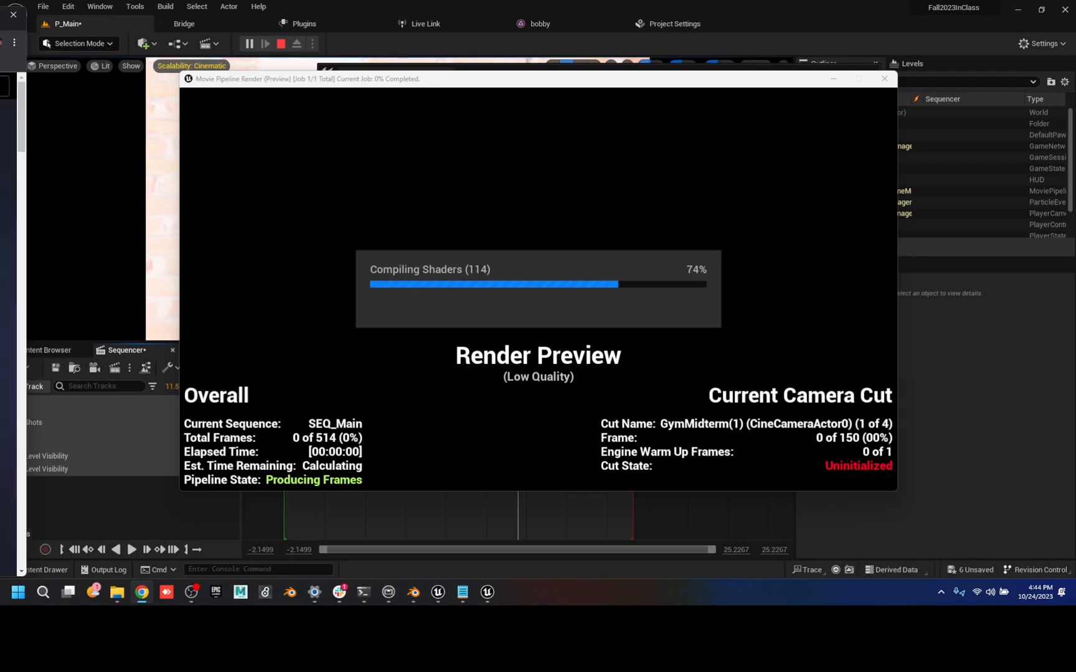
scroll(13, 323, down, 5)
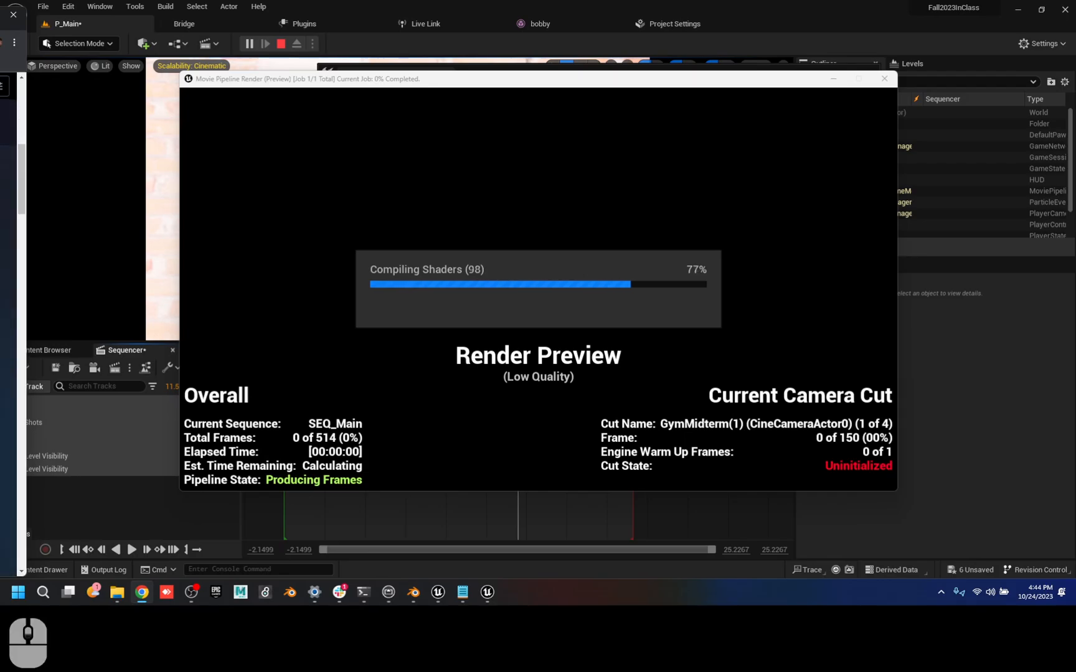
scroll(13, 324, down, 2)
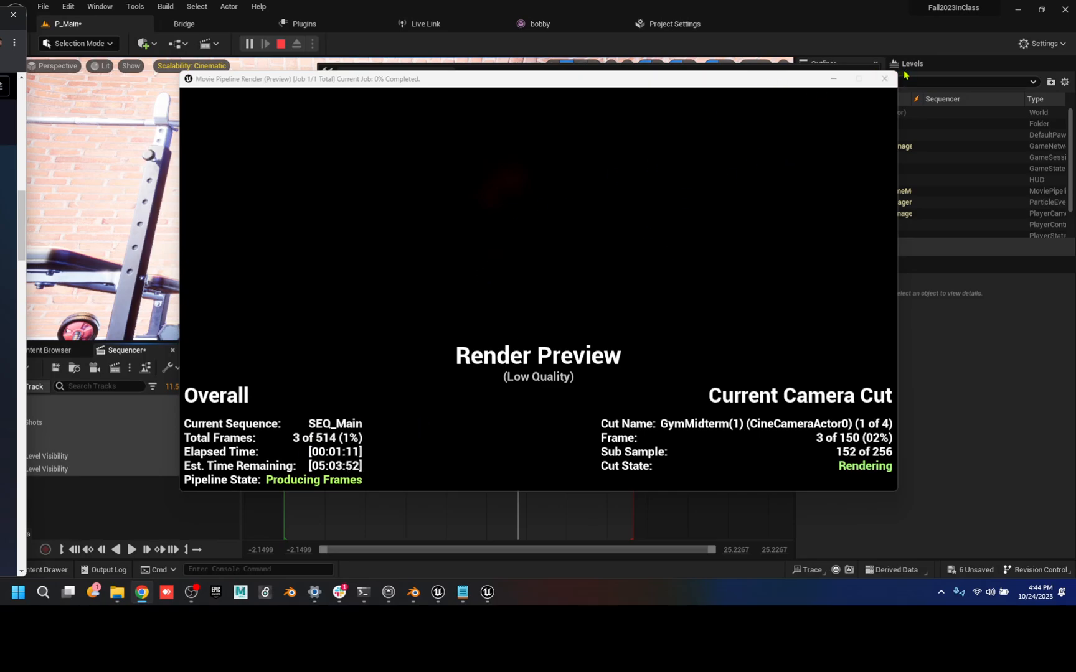
- Cancel the running SEQ_Main render and switch to File Explorer
click(885, 81)
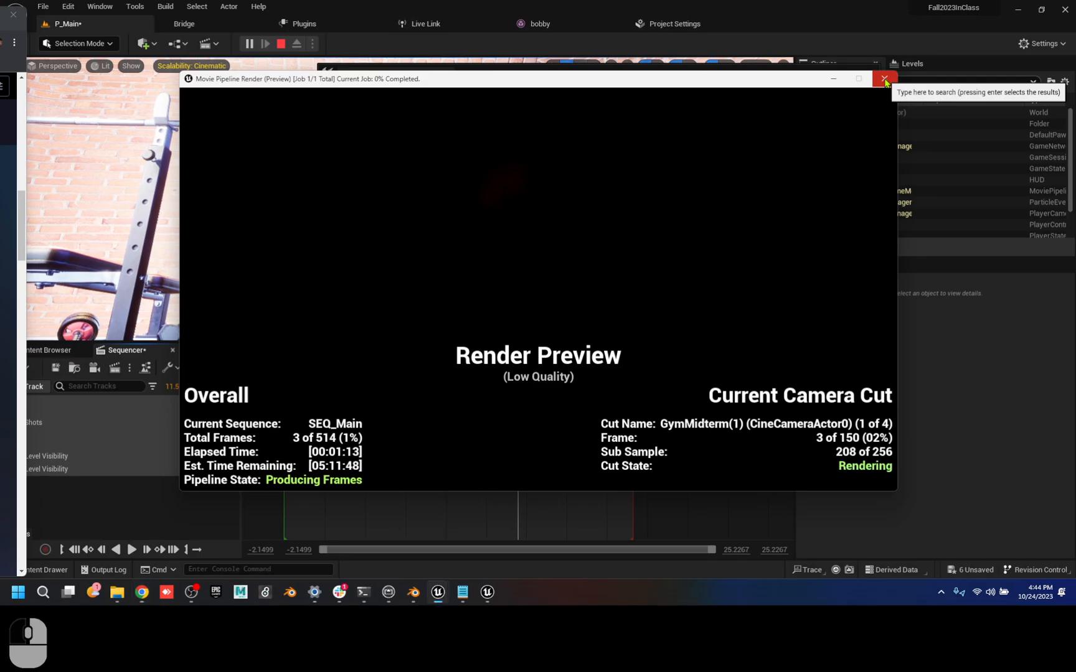
click(887, 79)
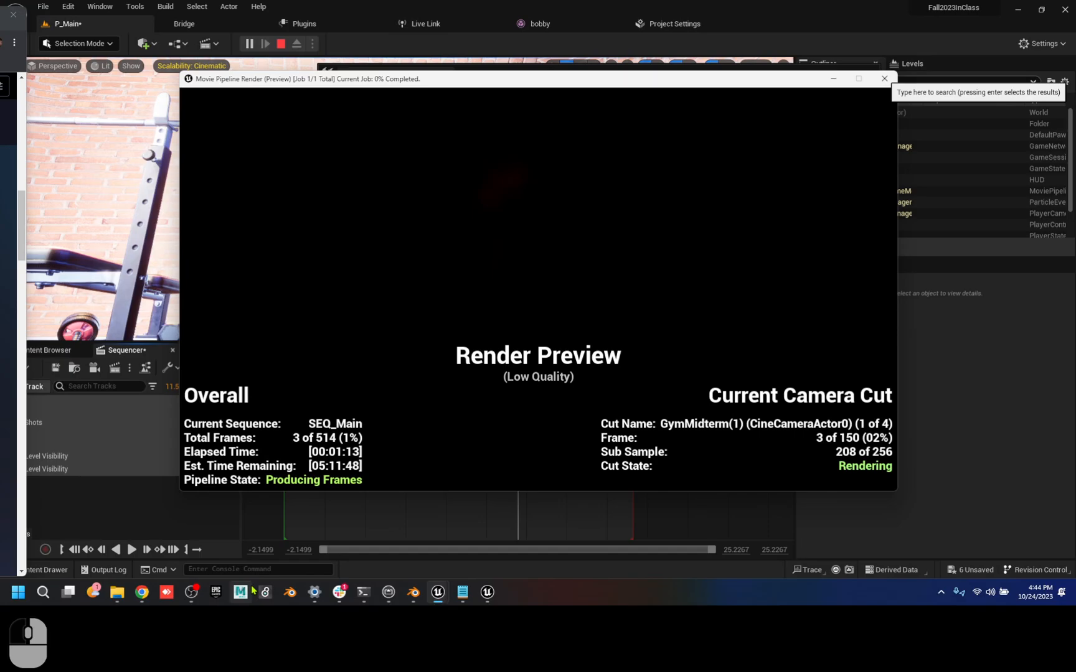
click(125, 596)
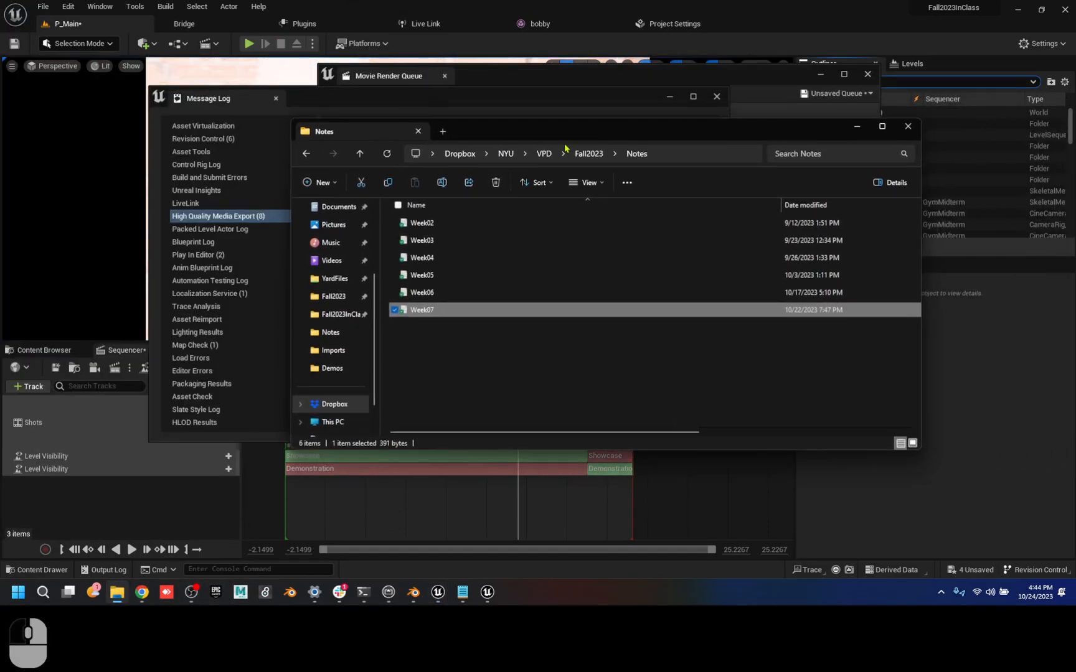
- Go to the Fall2023InClass project's Saved/MovieRenders folder and check the rendered frame SEQ_Main.0001
click(337, 315)
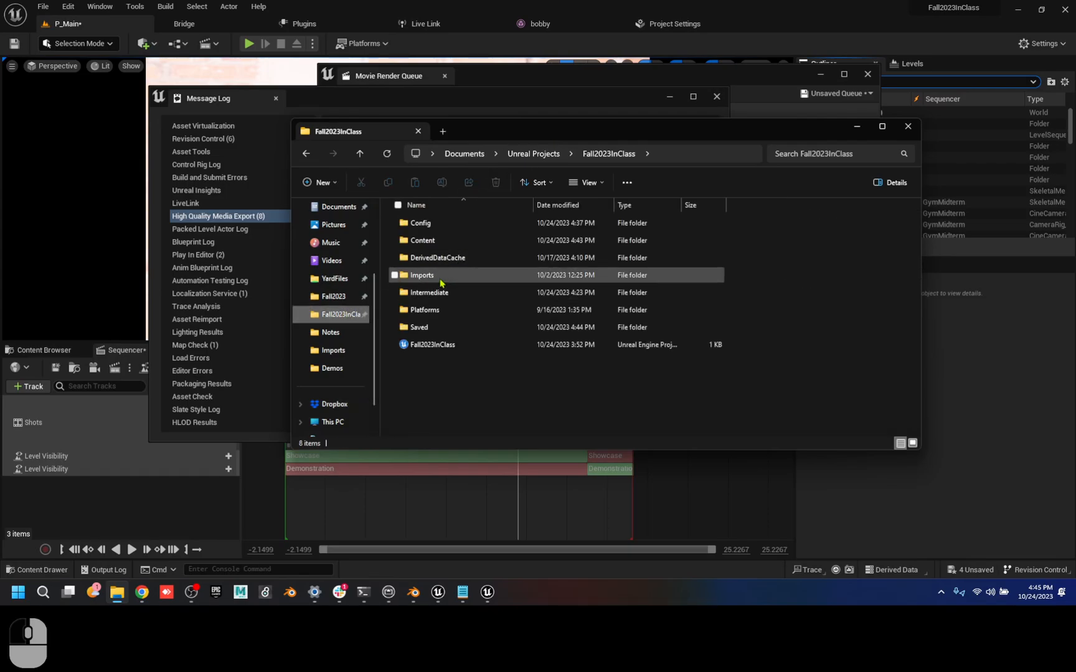
double_click(431, 325)
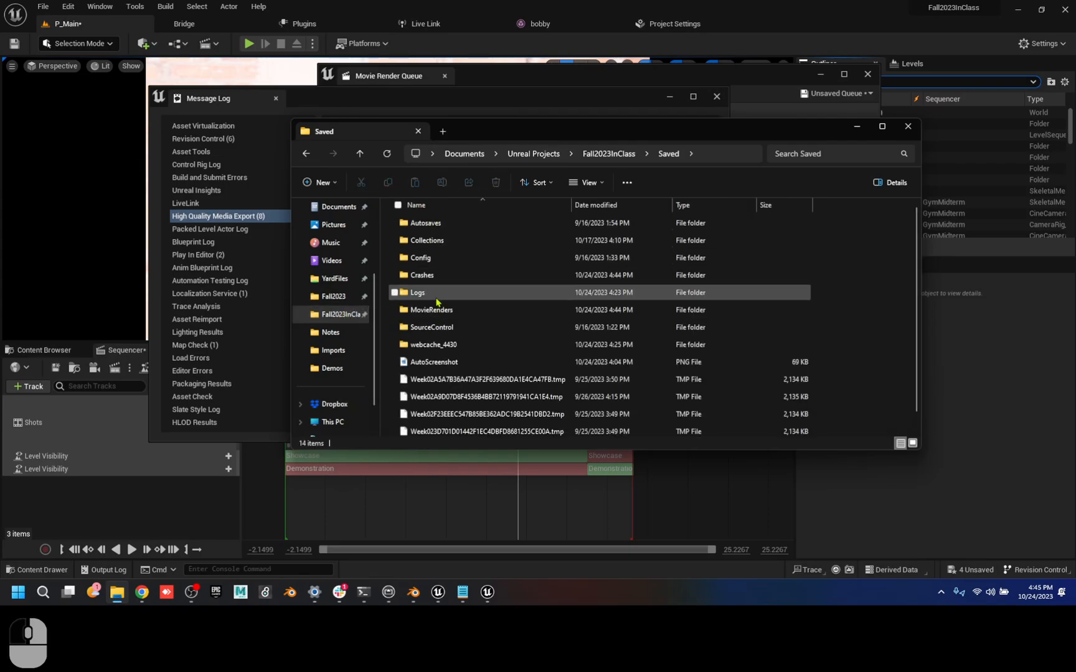
double_click(448, 315)
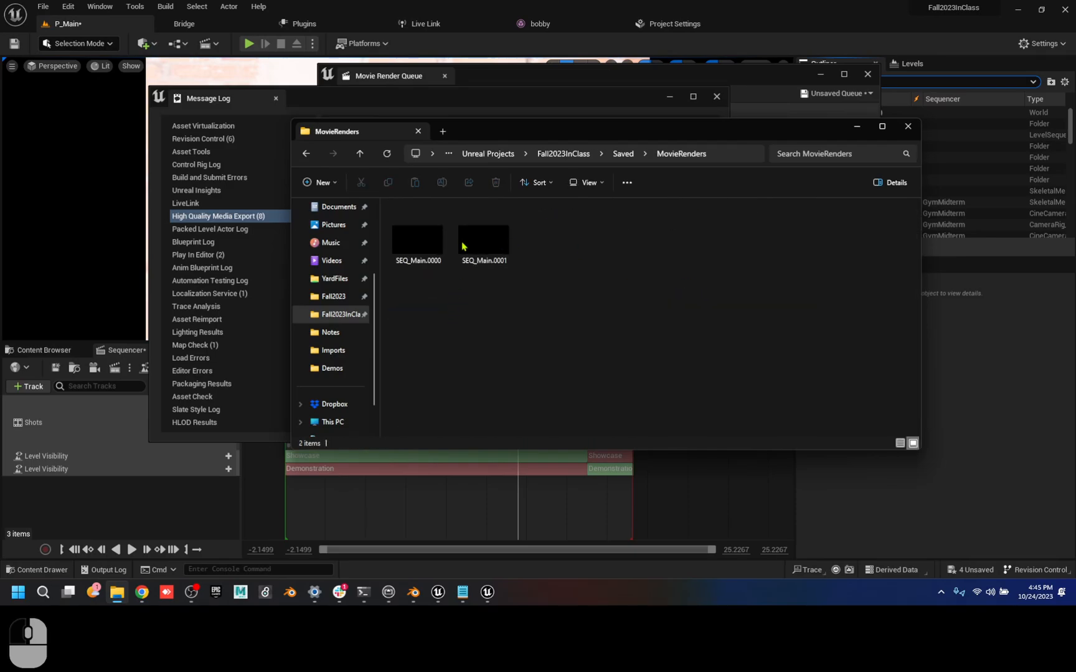
double_click(487, 243)
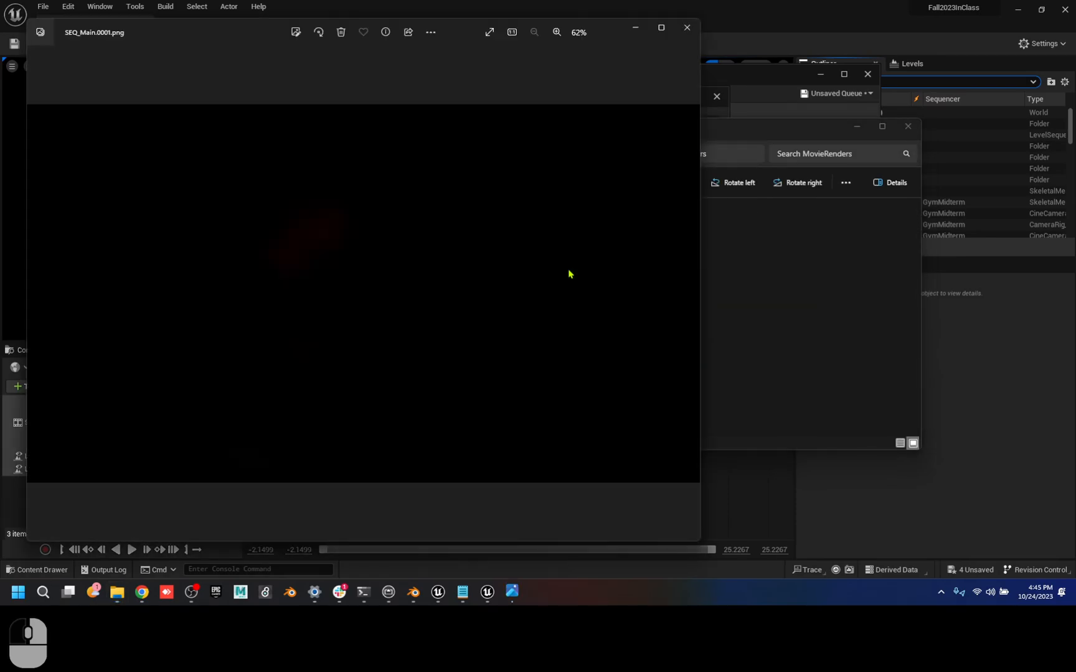
click(687, 28)
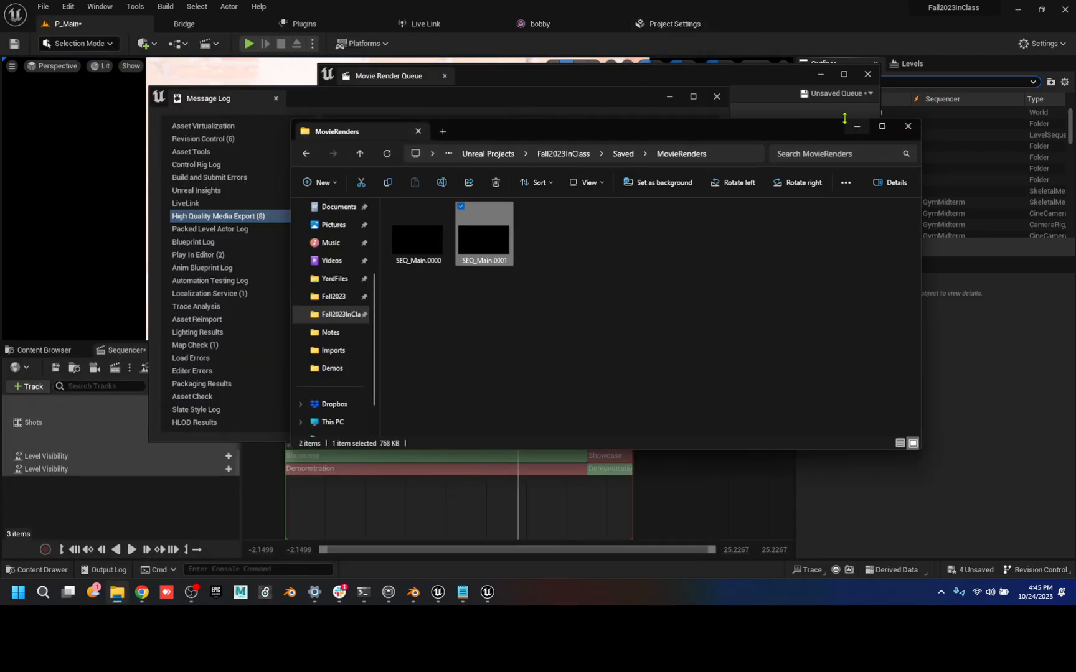
- Close the Movie Render Queue, the Message Log and the Fall2023InClass editor
click(729, 77)
click(869, 74)
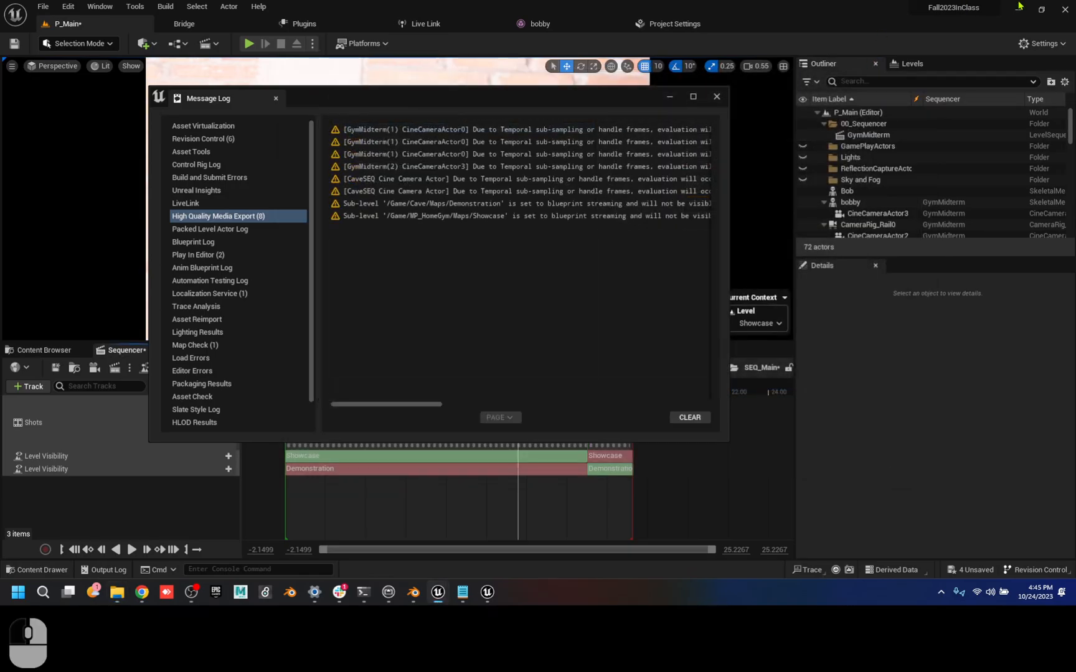
click(716, 98)
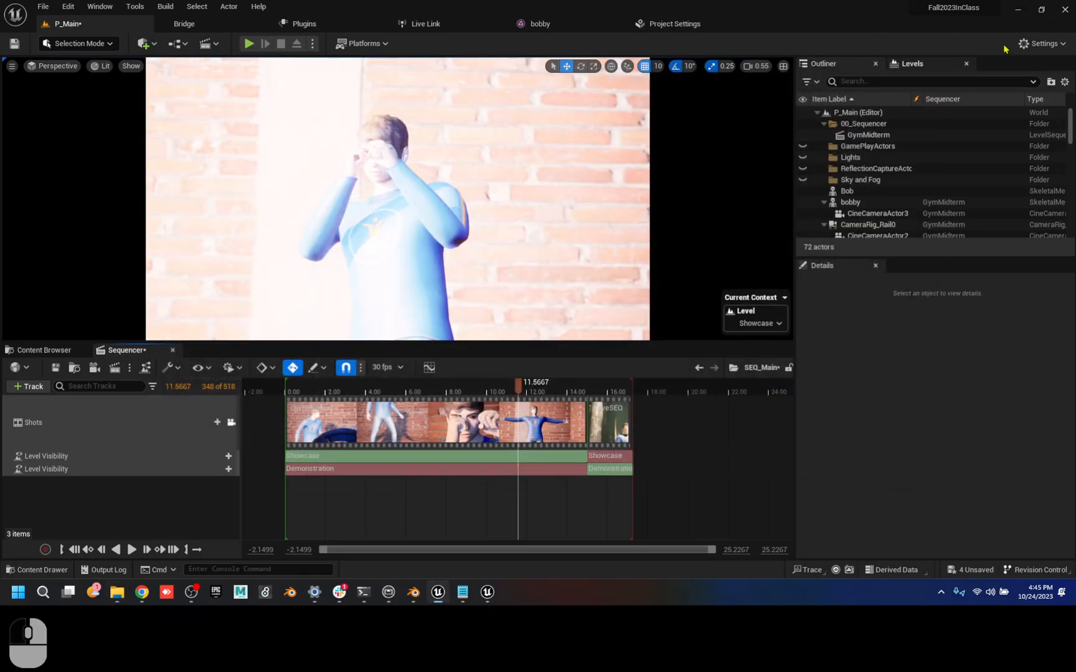
click(1066, 9)
click(584, 418)
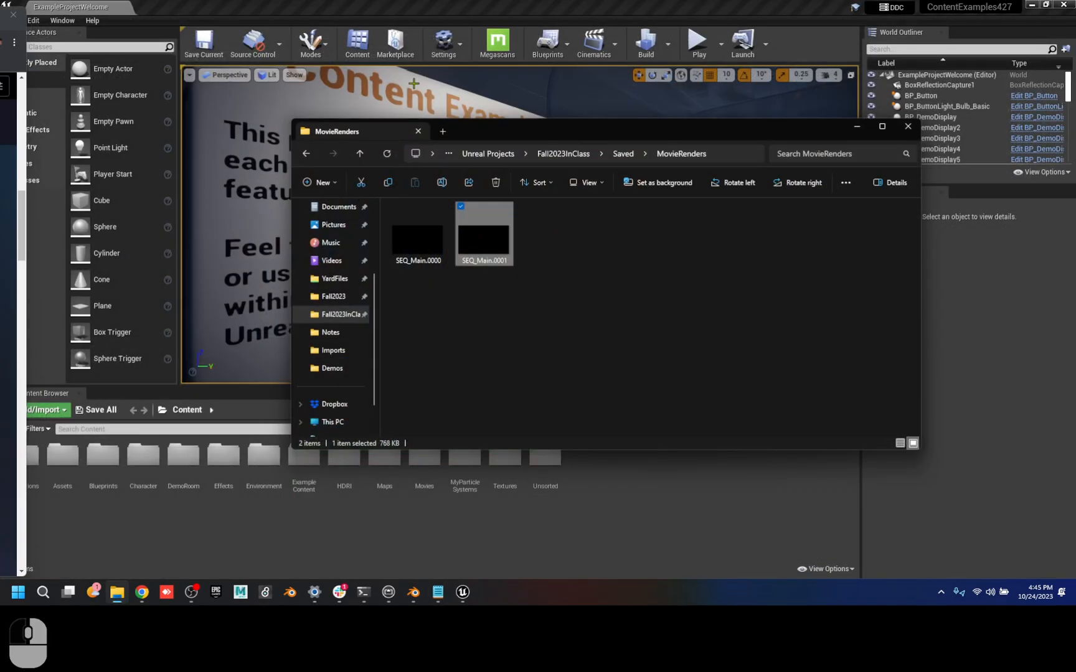
- Minimize the ContentExamples427 editor and close Blender without saving the file
click(378, 6)
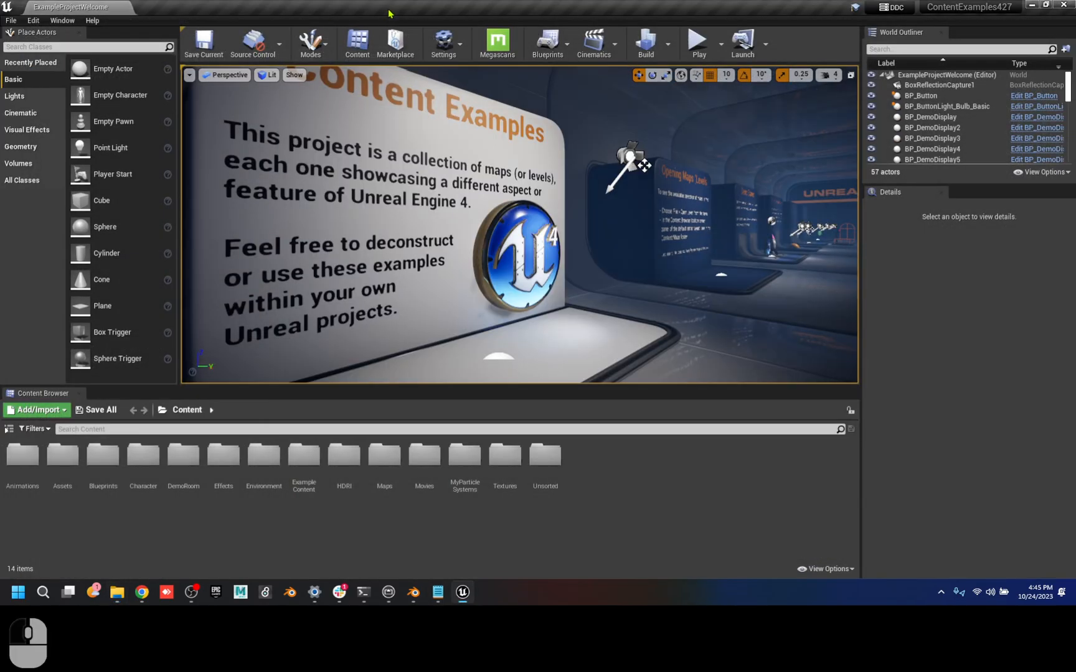
click(1030, 6)
click(1063, 6)
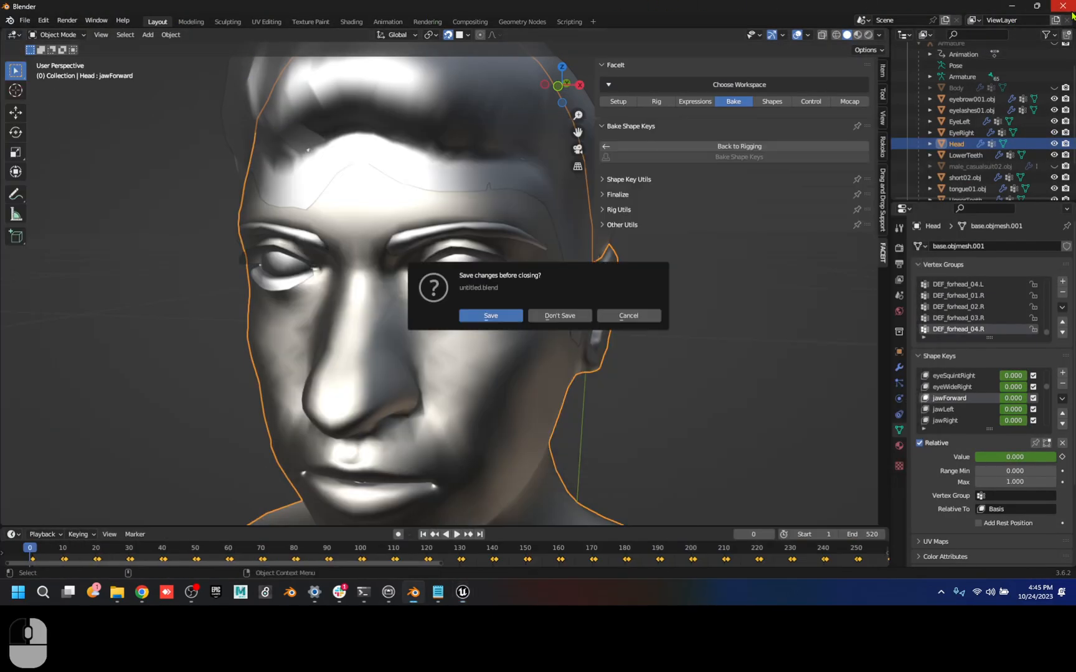
click(560, 315)
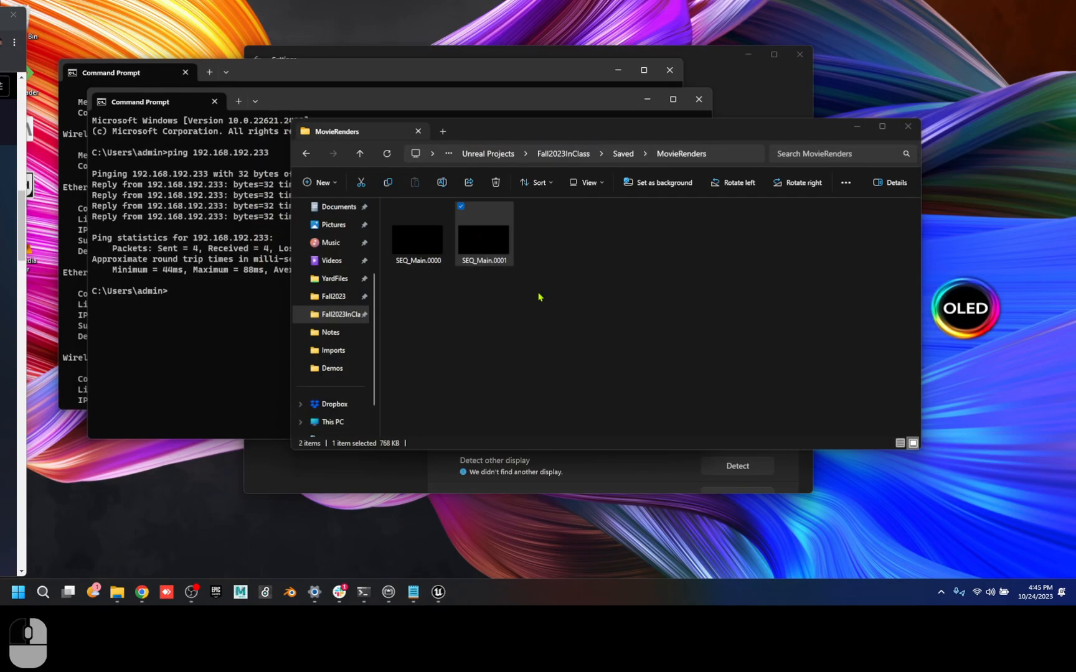
- Delete the Config, Intermediate and Saved folders from the Fall2023InClass project folder and relaunch the Fall2023InClass project
click(564, 154)
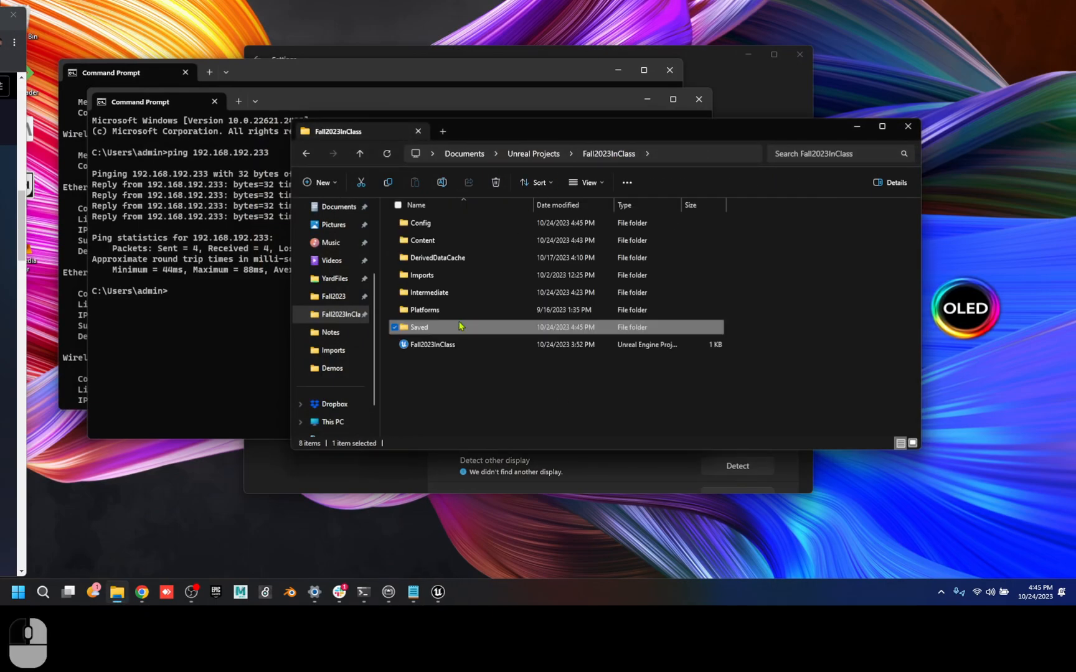
click(437, 224)
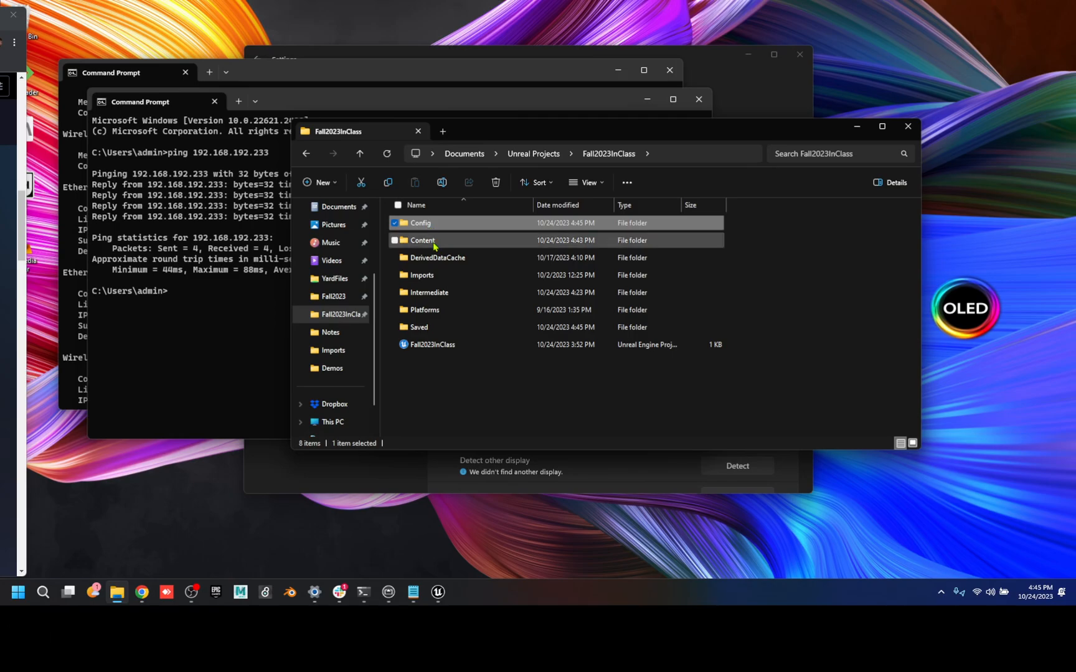
ctrl+click(423, 328)
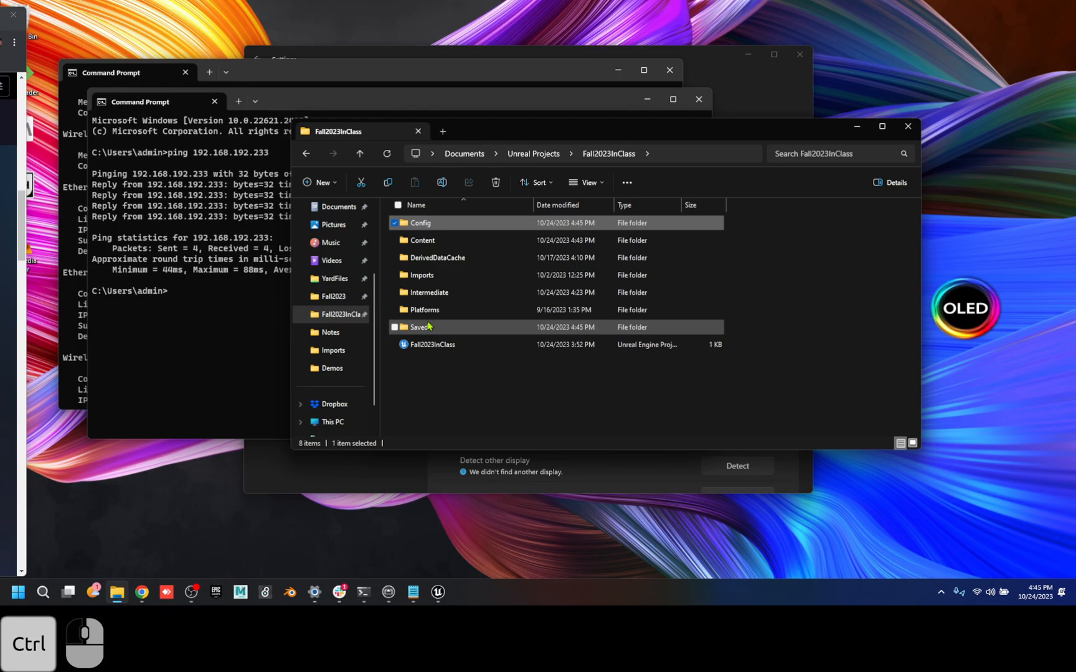
ctrl+click(432, 294)
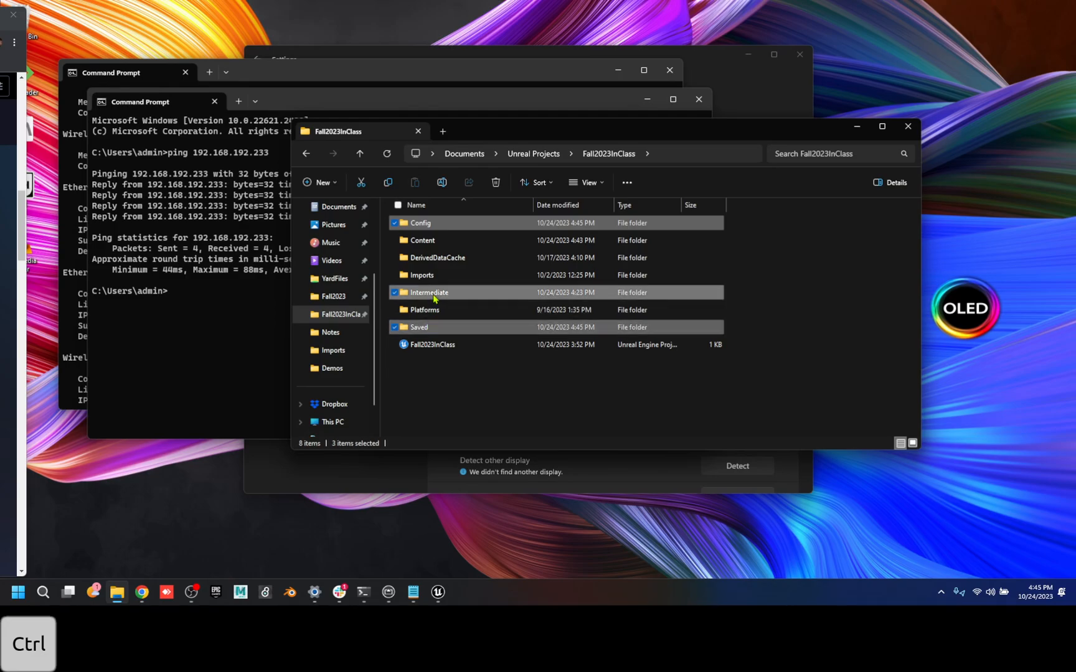
key(Delete)
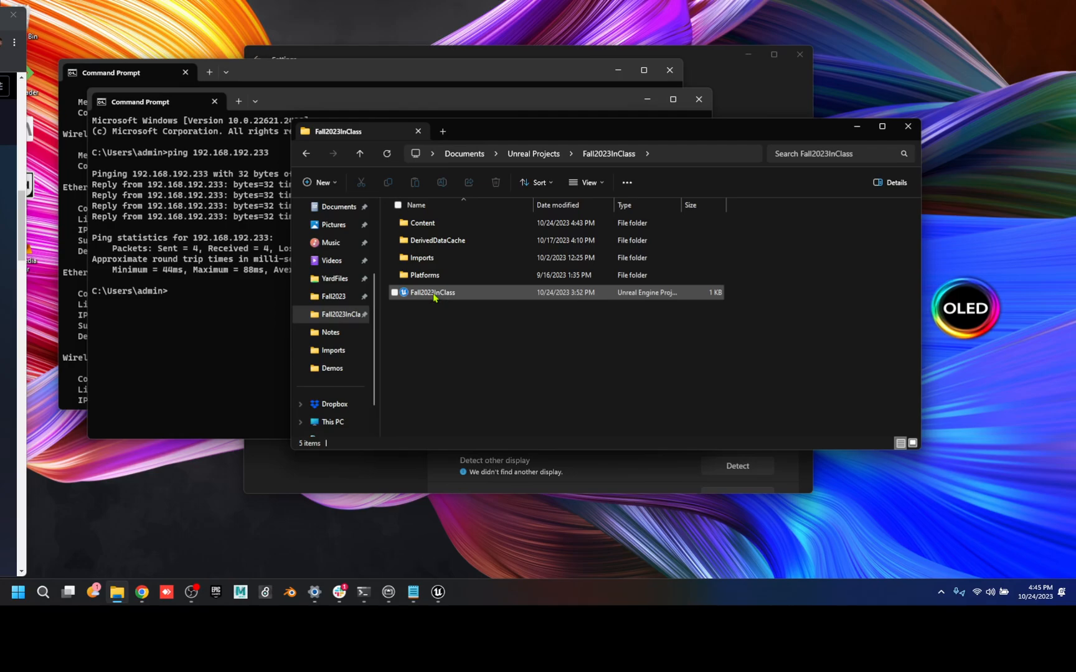
click(433, 294)
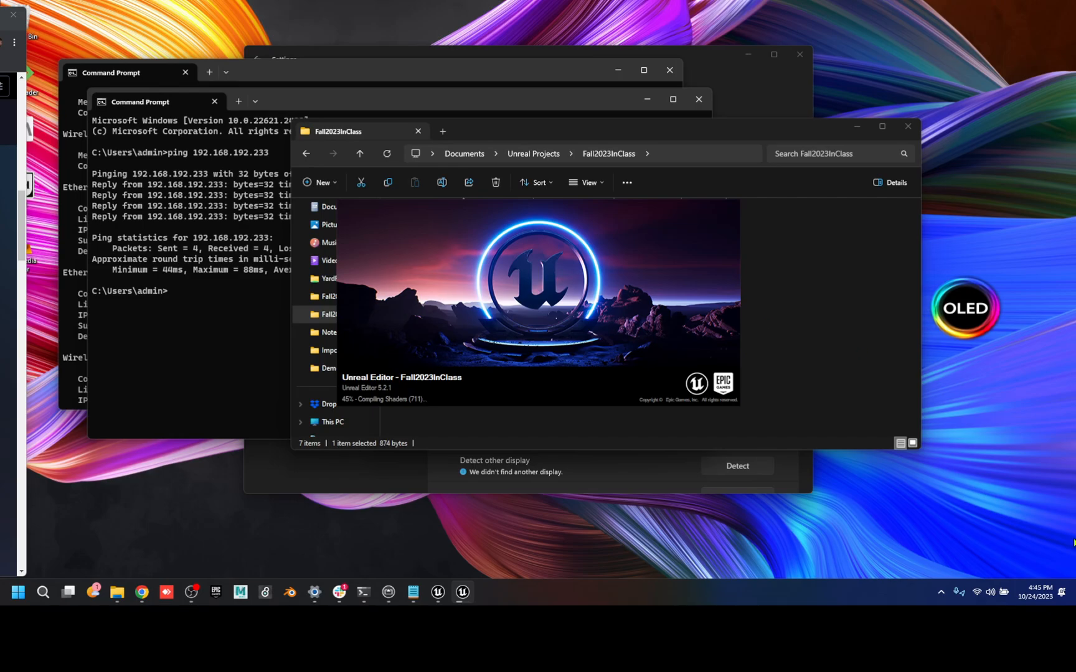
- Check SwiftShader's status and its engine directories while the project's shaders compile
click(941, 592)
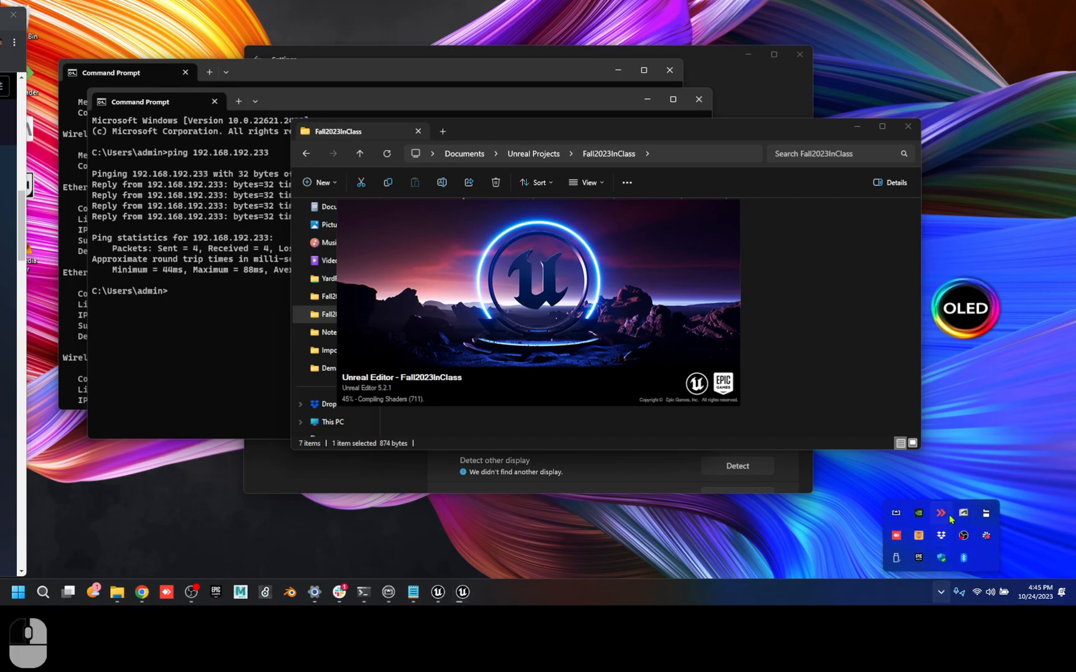
mouse_move(947, 517)
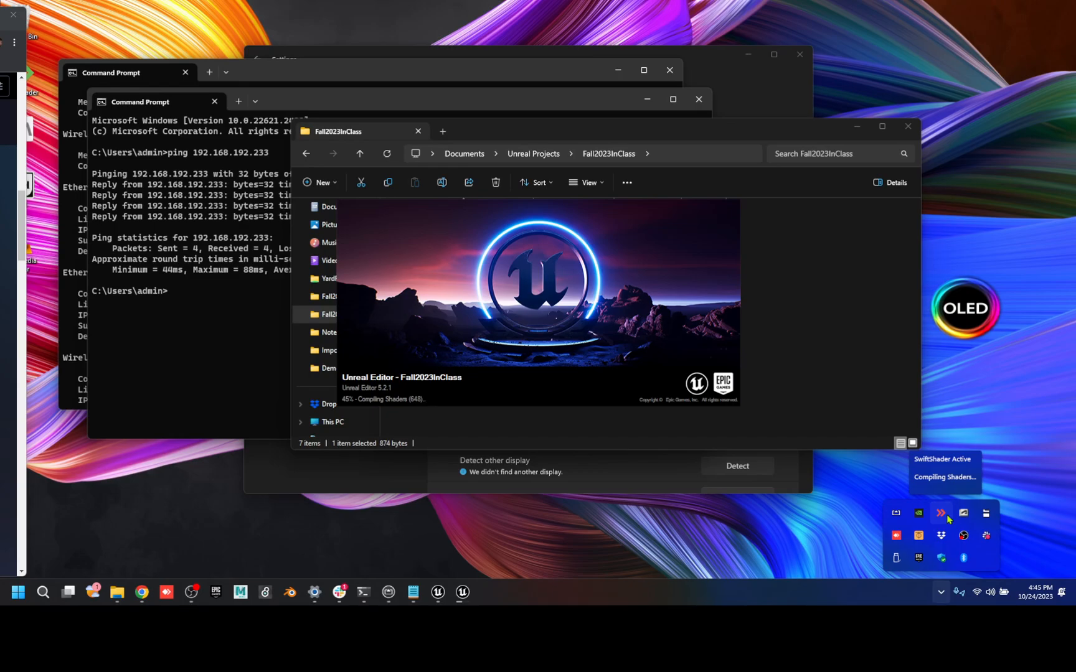
right_click(946, 518)
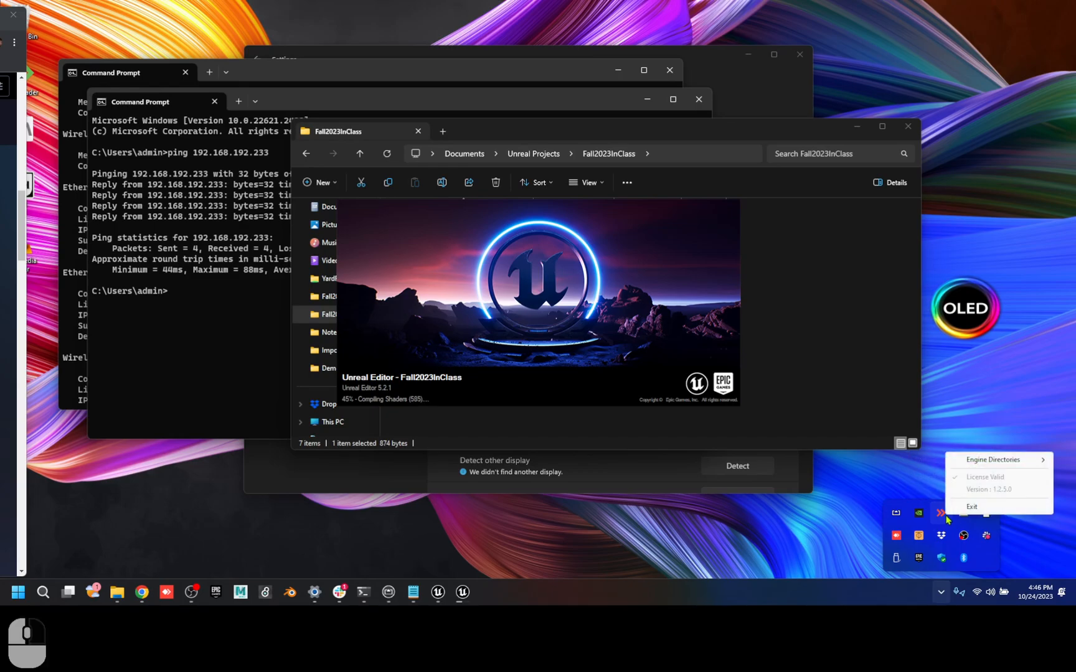
mouse_move(1014, 461)
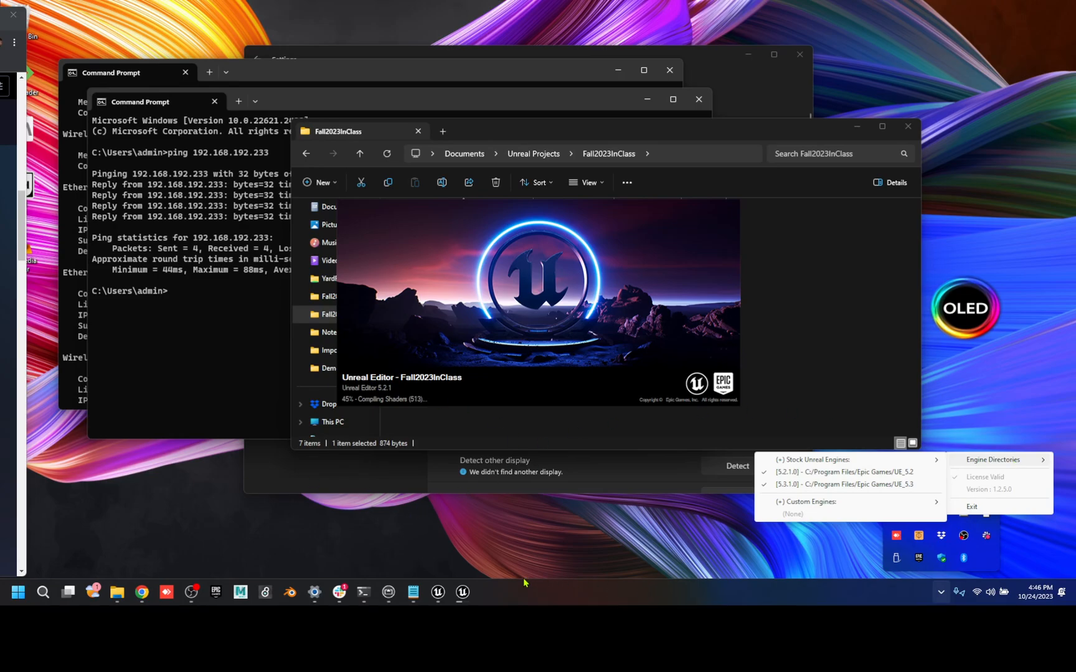
- Switch to the ContentExamples427 editor, open the Level_Streaming map from the Maps folder and play it in the editor
click(438, 592)
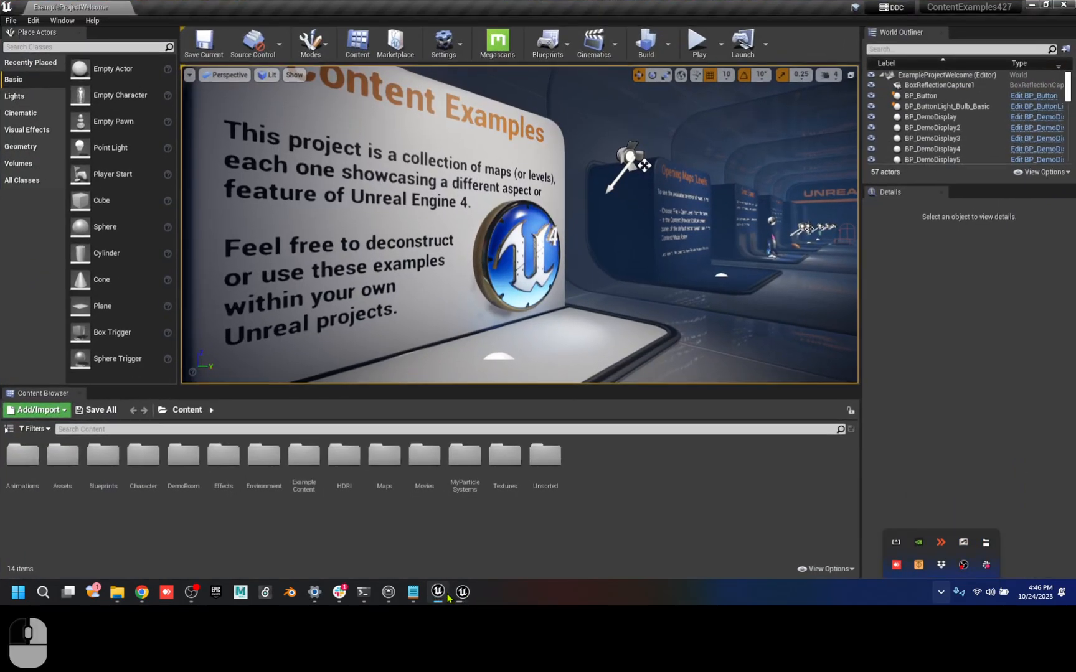
click(33, 20)
click(92, 20)
click(11, 20)
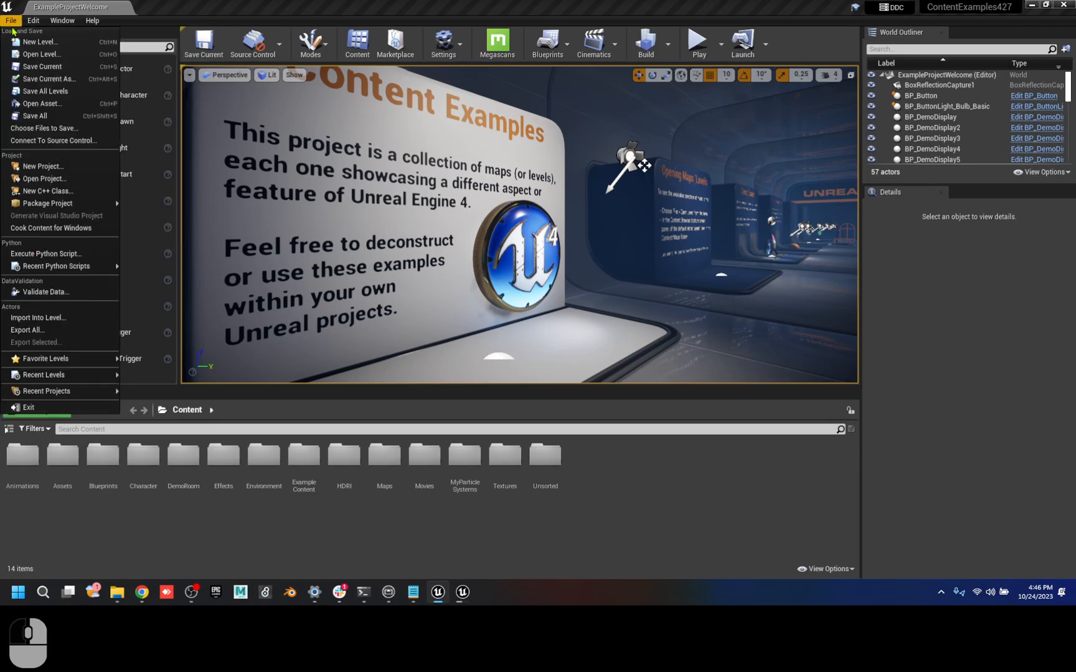
click(37, 42)
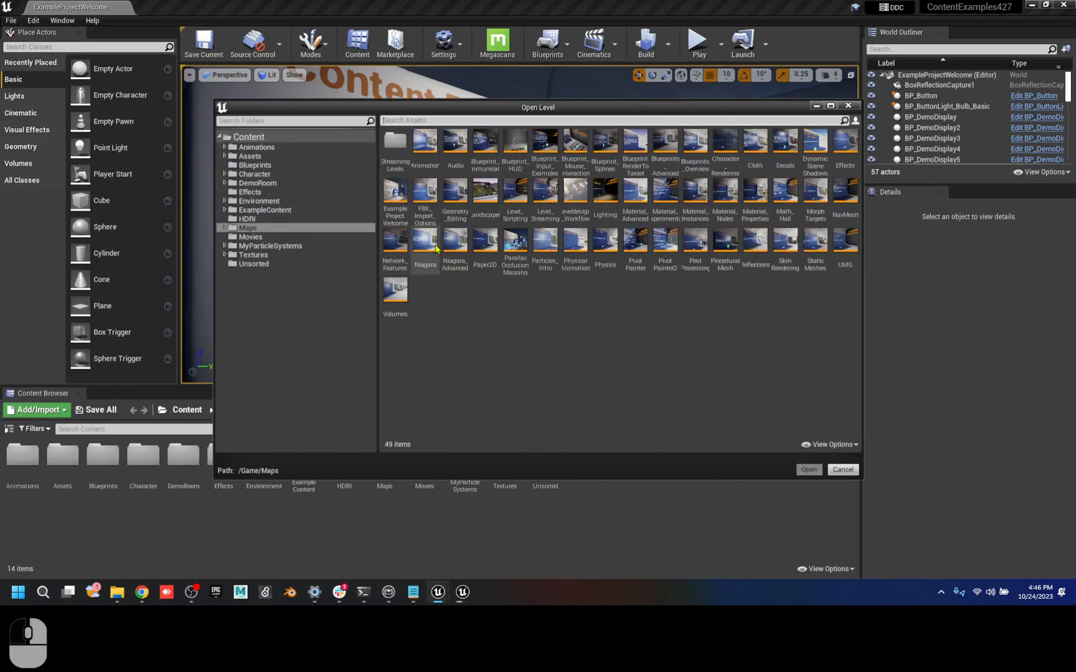
double_click(543, 194)
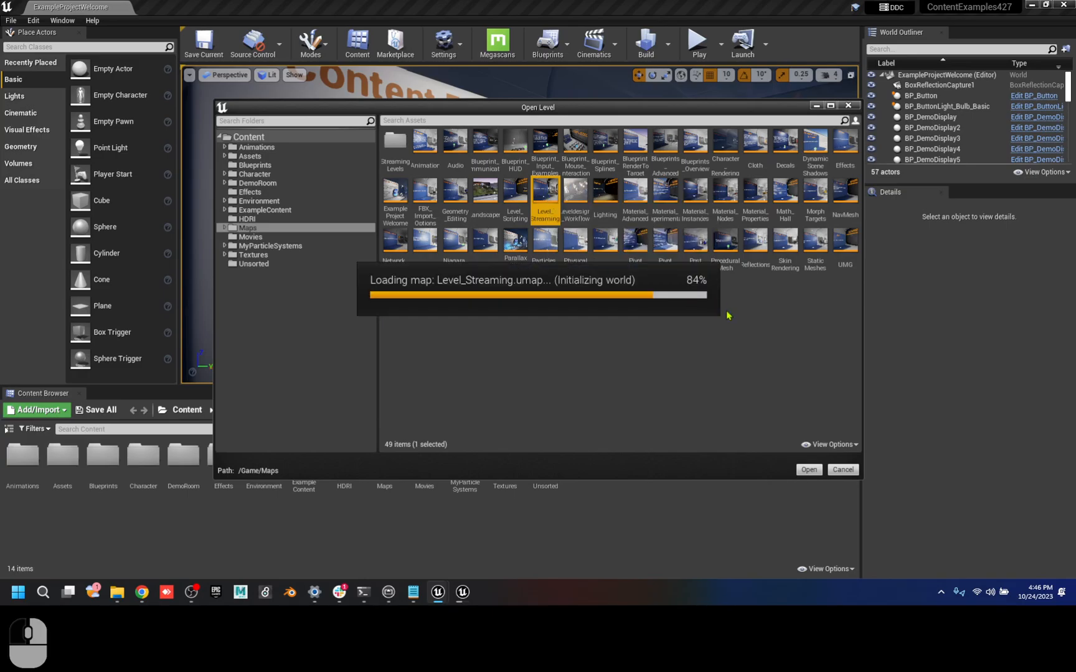
key(w)
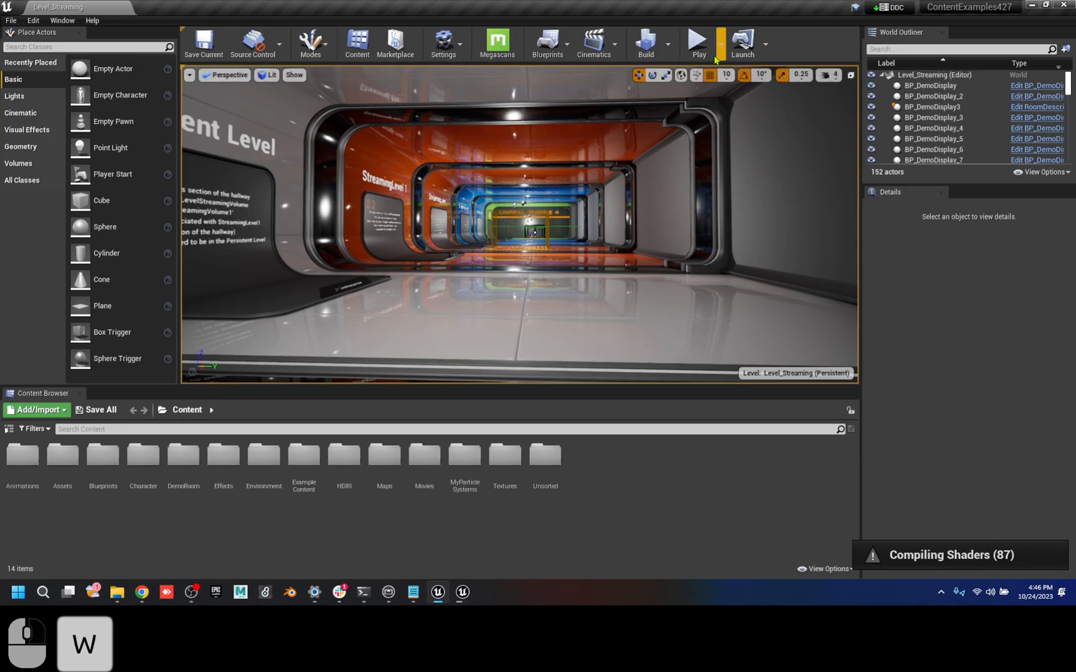
click(698, 41)
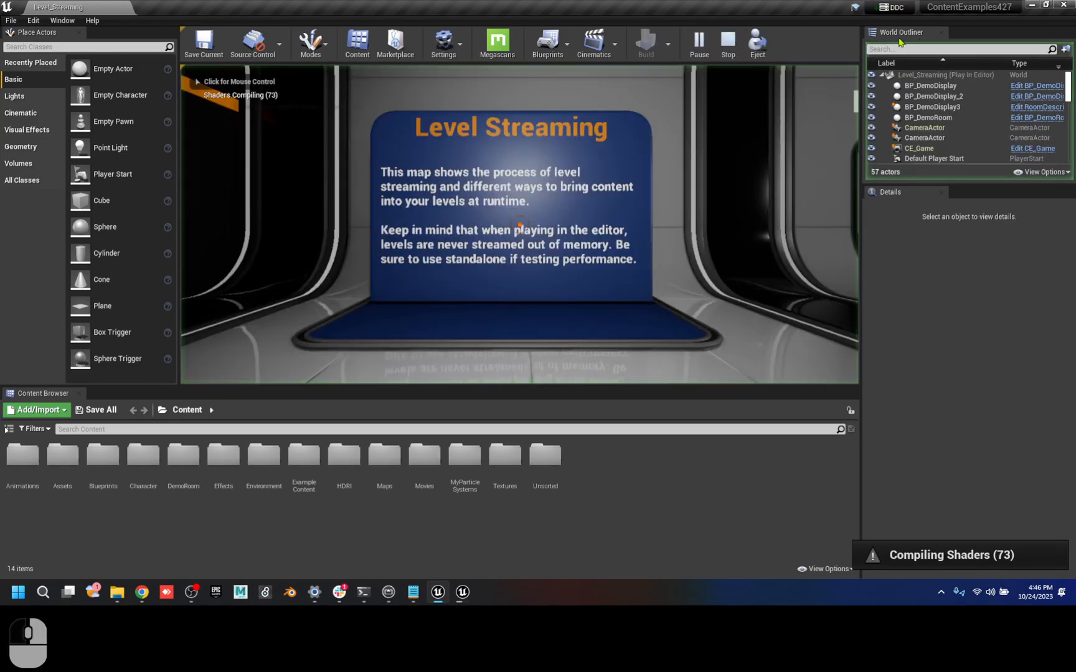
- Bring up the Levels list and dock it beside the World Outliner
click(62, 21)
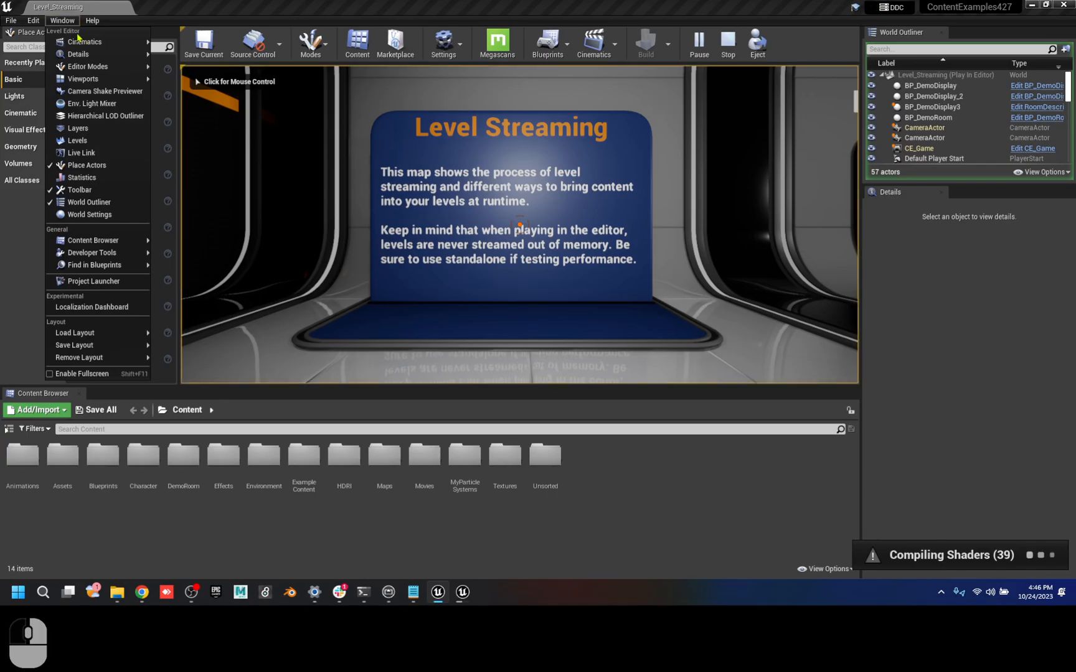
click(94, 142)
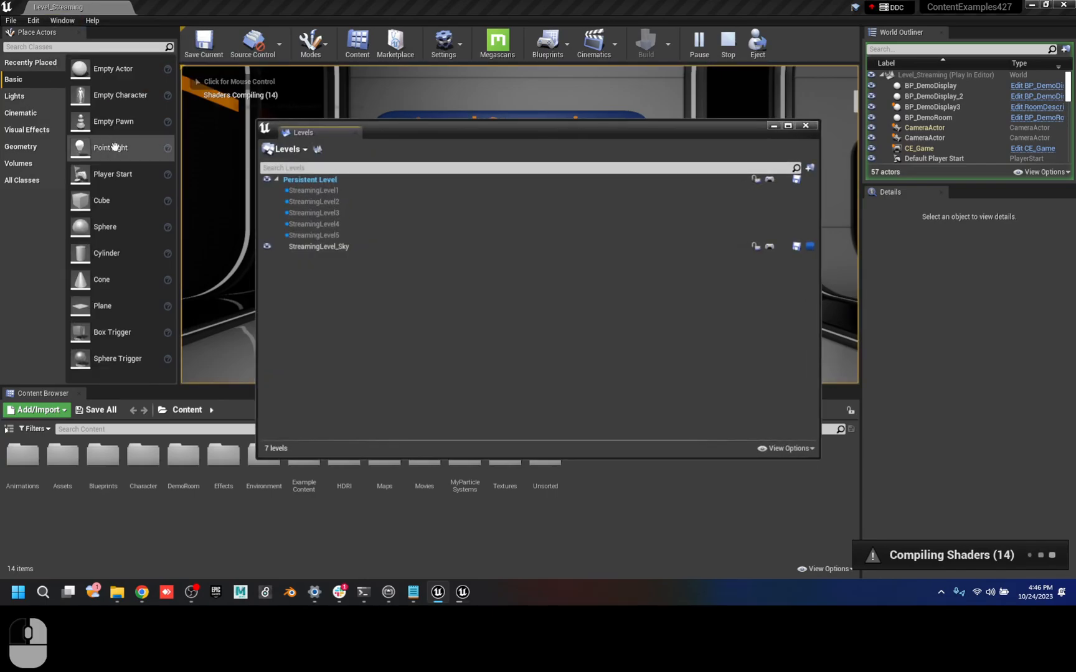
drag(327, 136, 673, 64)
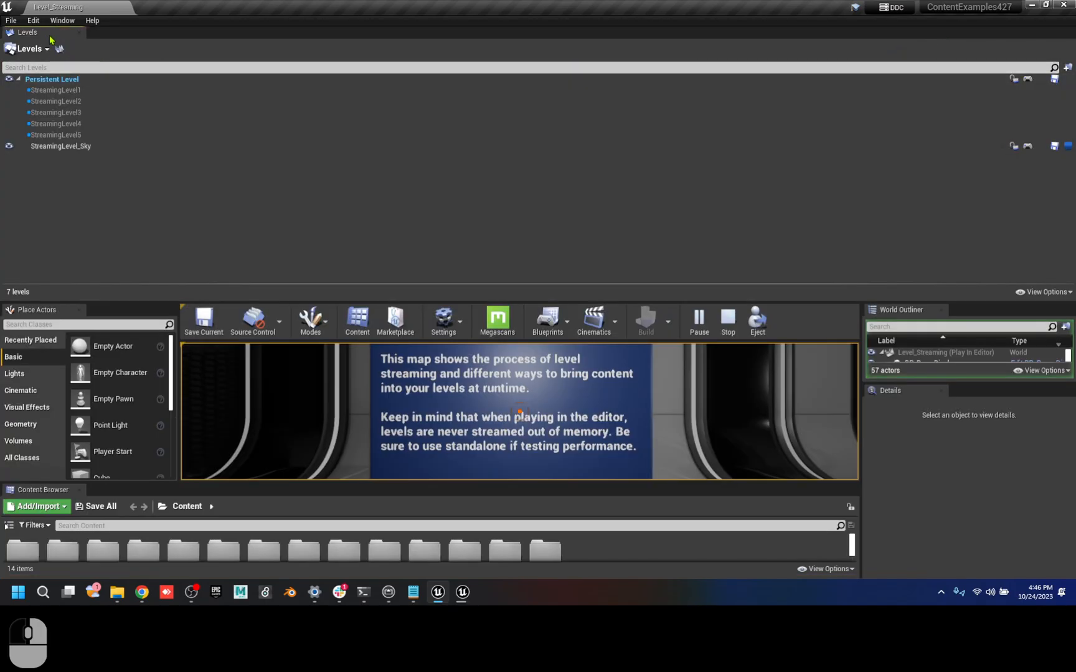
drag(48, 35, 974, 38)
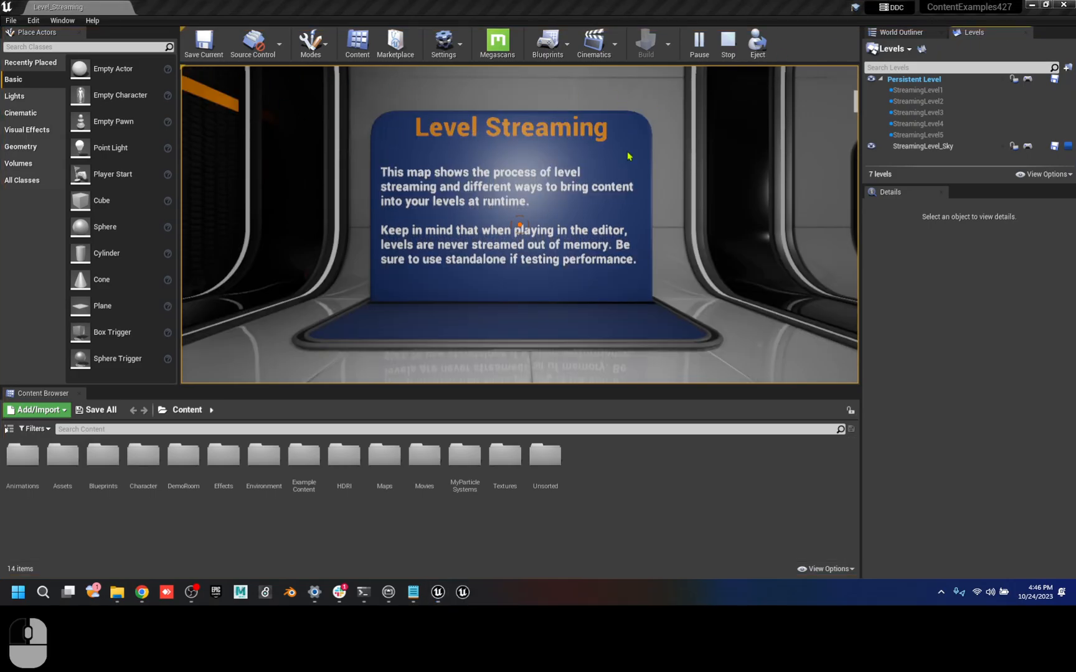
- Minimize the Fall2023InClass editor and walk through the playing Level_Streaming map from StreamingLevel1 to StreamingLevel4, watching the sublevels load and unload in the Levels list
key(w)
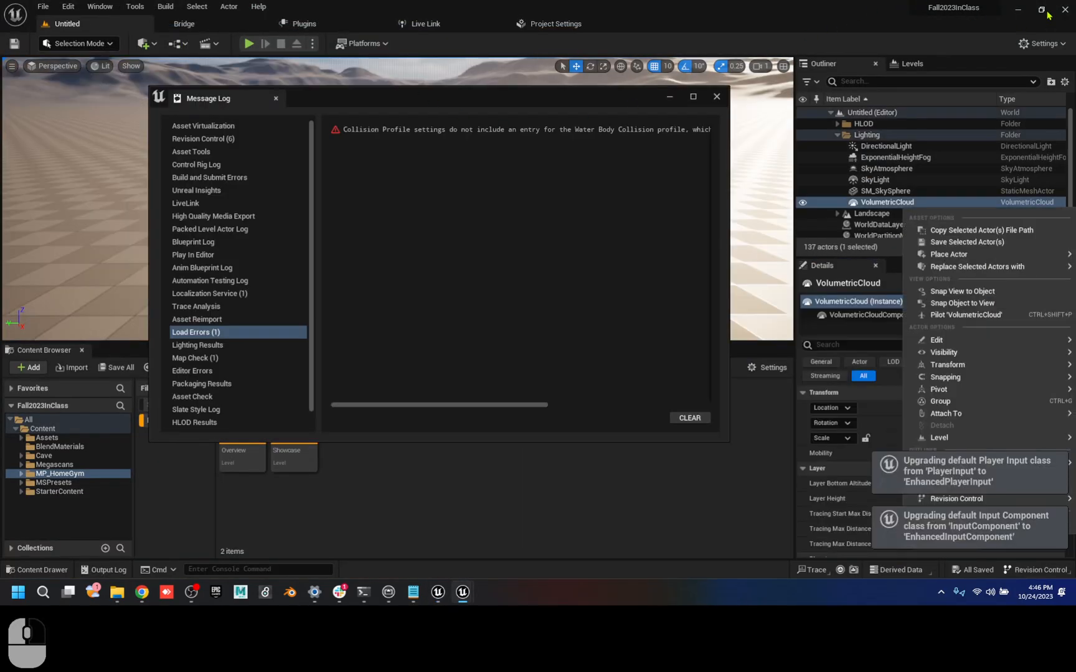
click(1018, 12)
right_click(669, 137)
key(w)
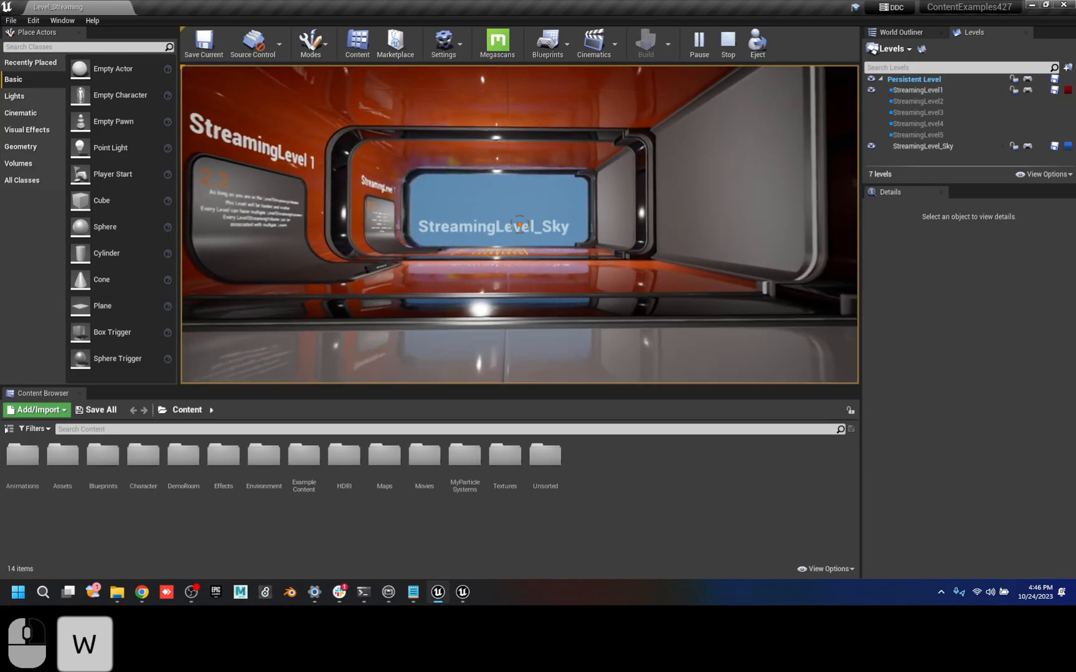
key(d)
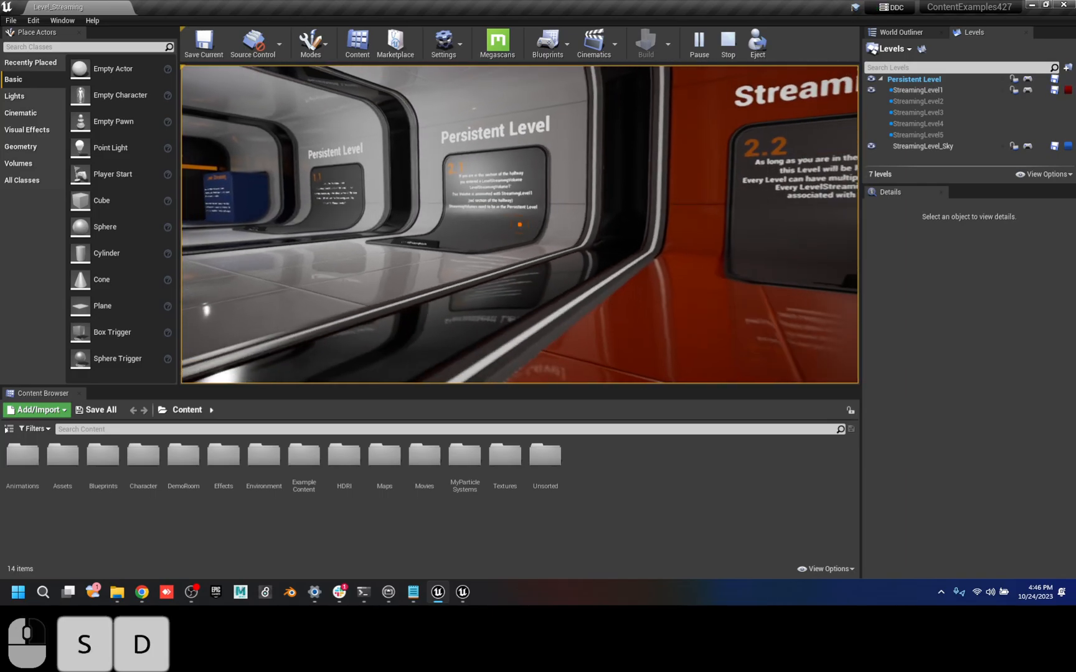
key(w)
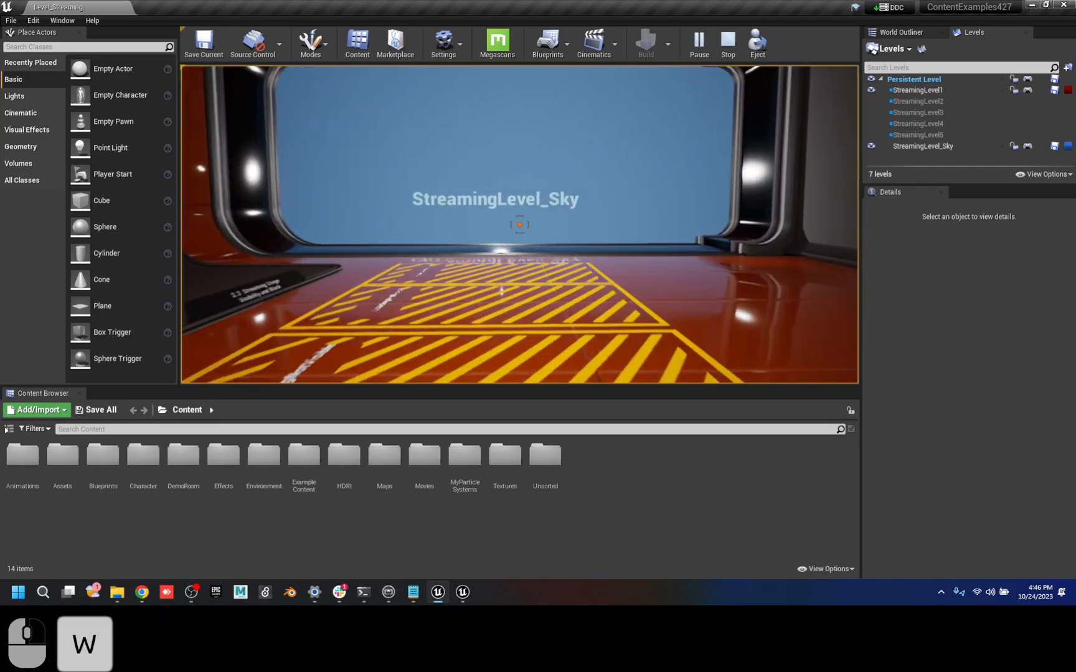
key(s)
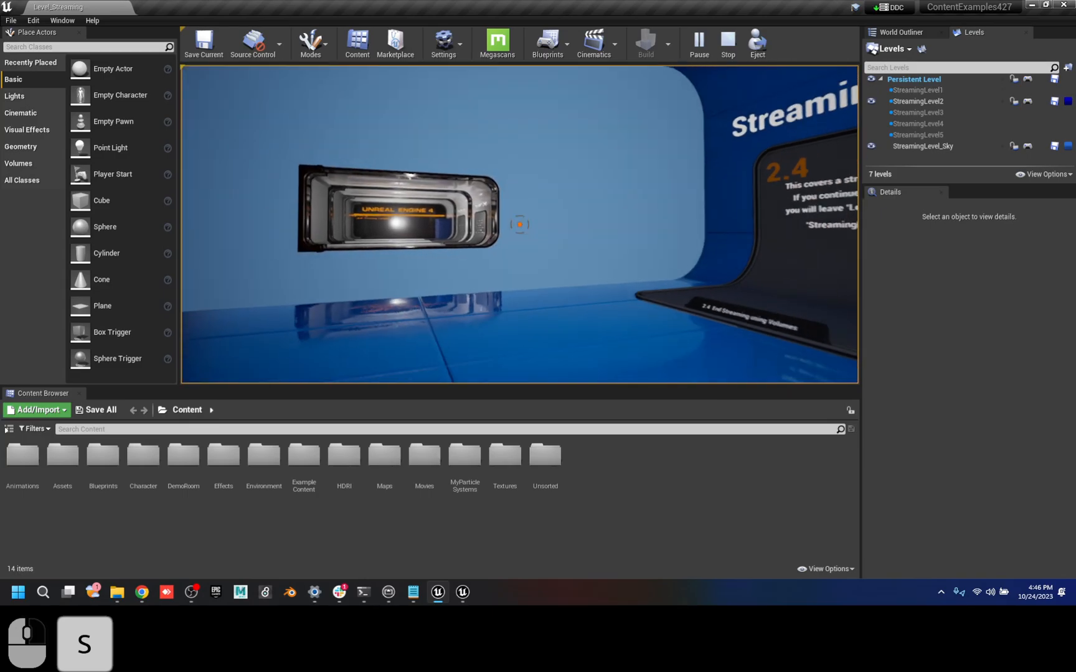
key(w)
key(d)
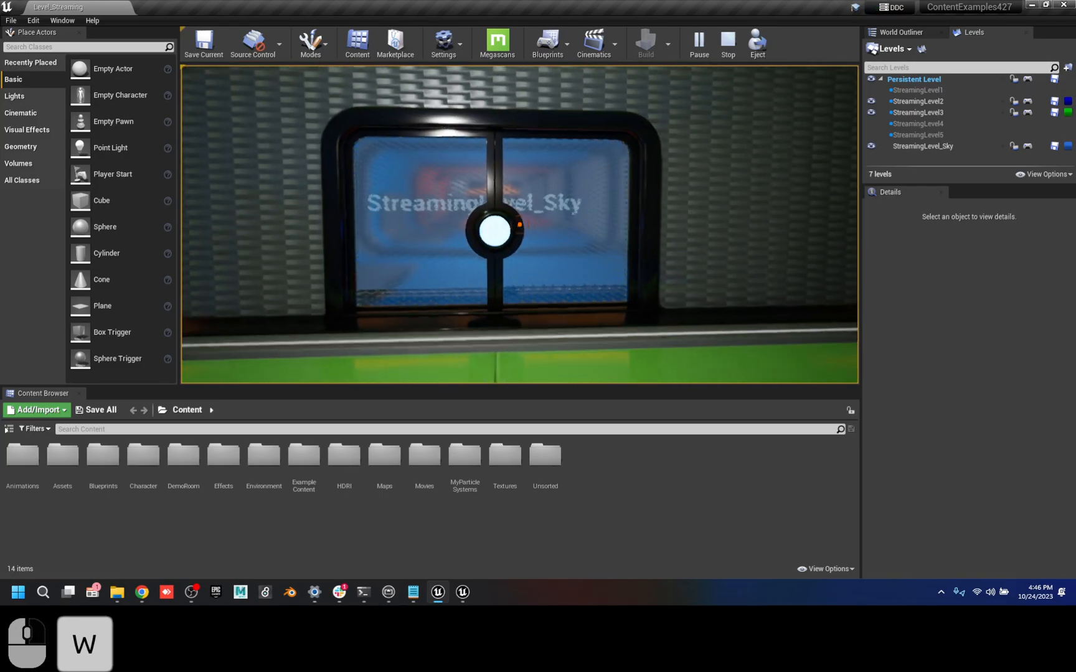
key(s)
key(d)
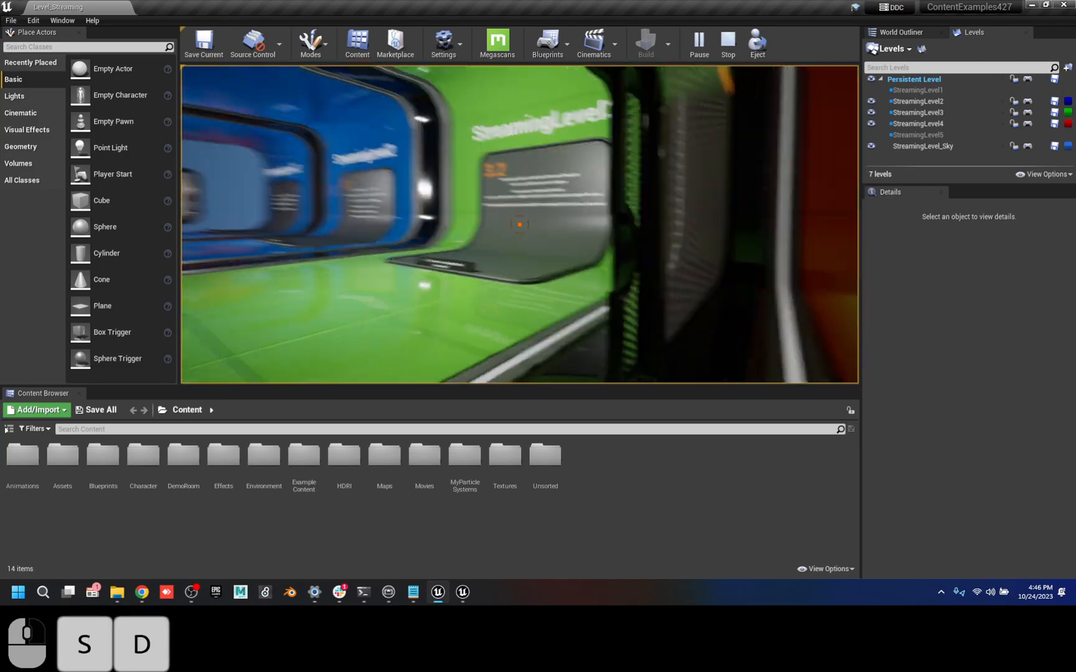
- Stop the play session, close the ContentExamples427 editor, return to the Fall2023InClass editor and dismiss its Message Log
key(Escape)
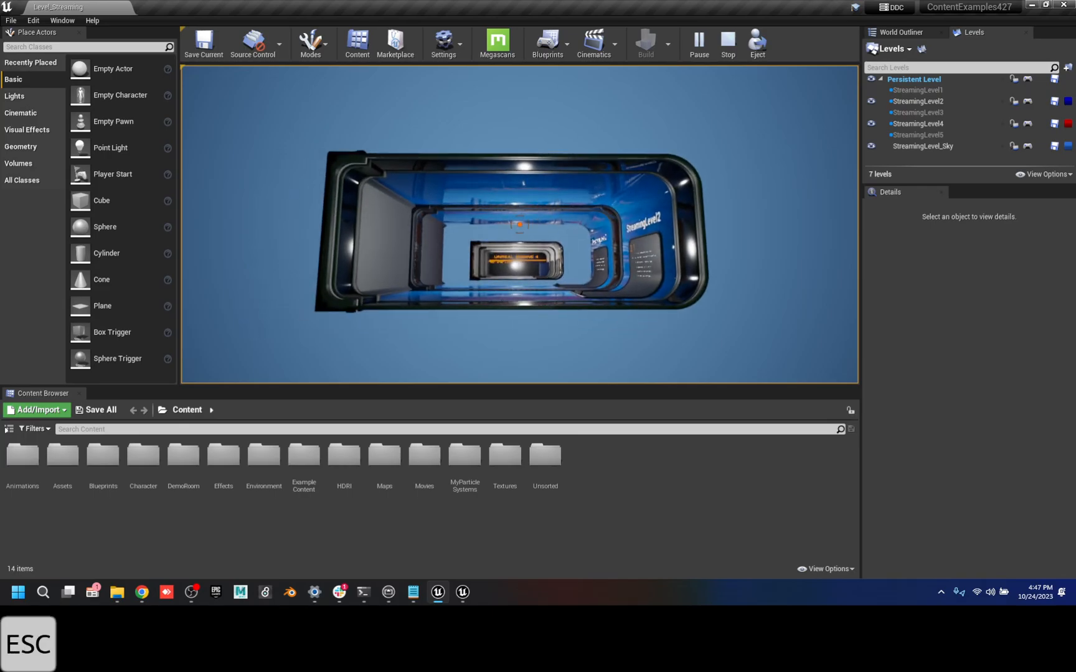
click(1064, 5)
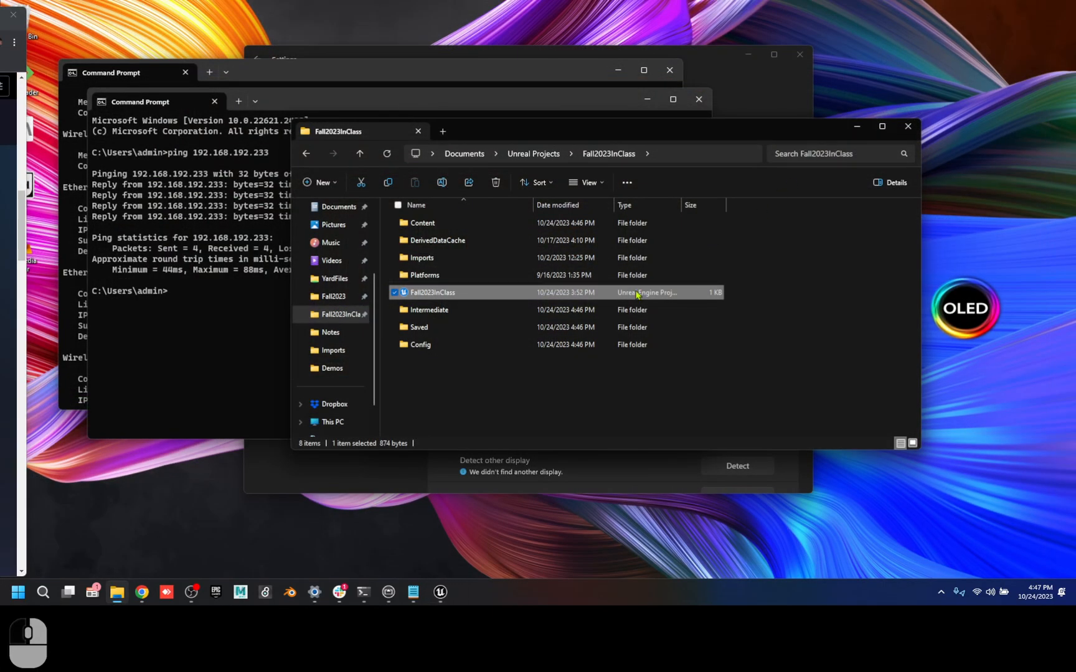
click(438, 591)
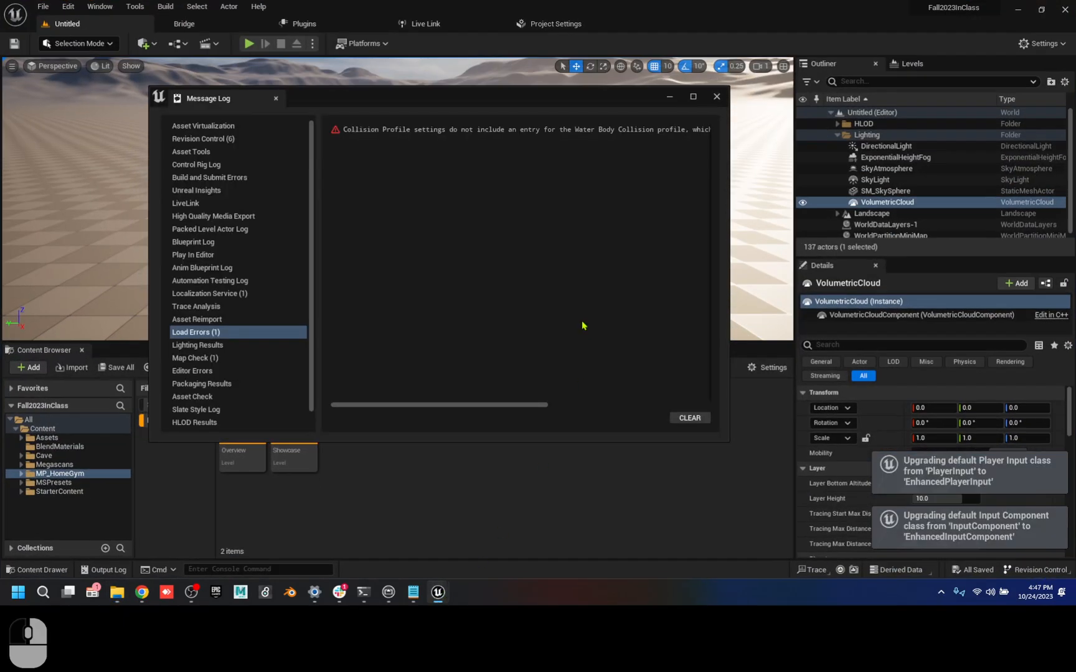
click(717, 96)
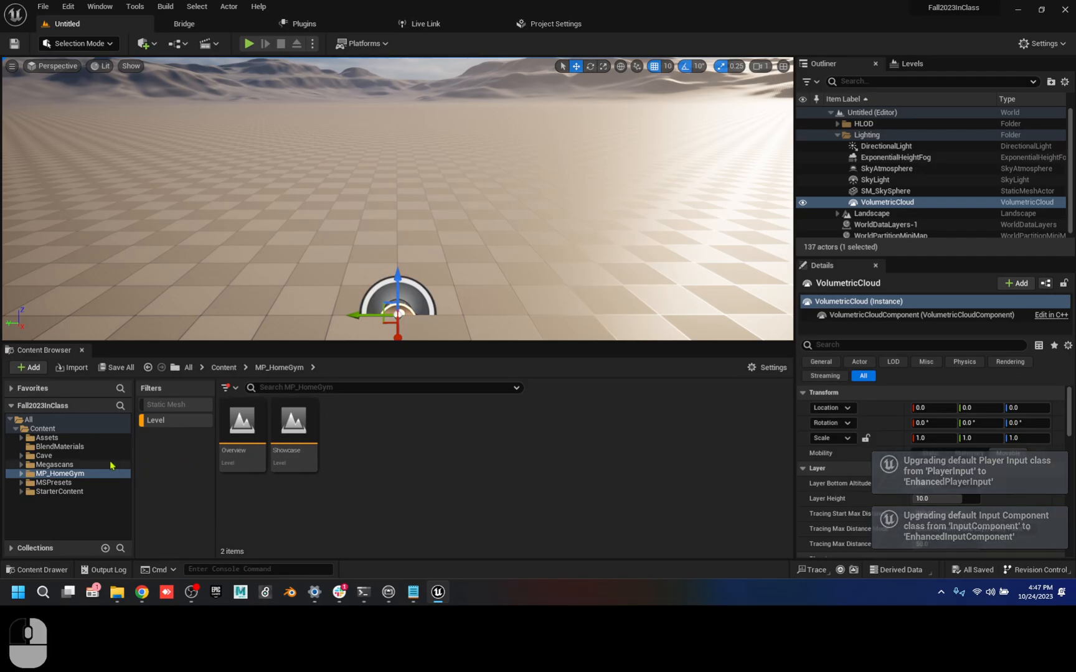
- Open the P_Main level from the Assets folder and dismiss the map check log
click(47, 438)
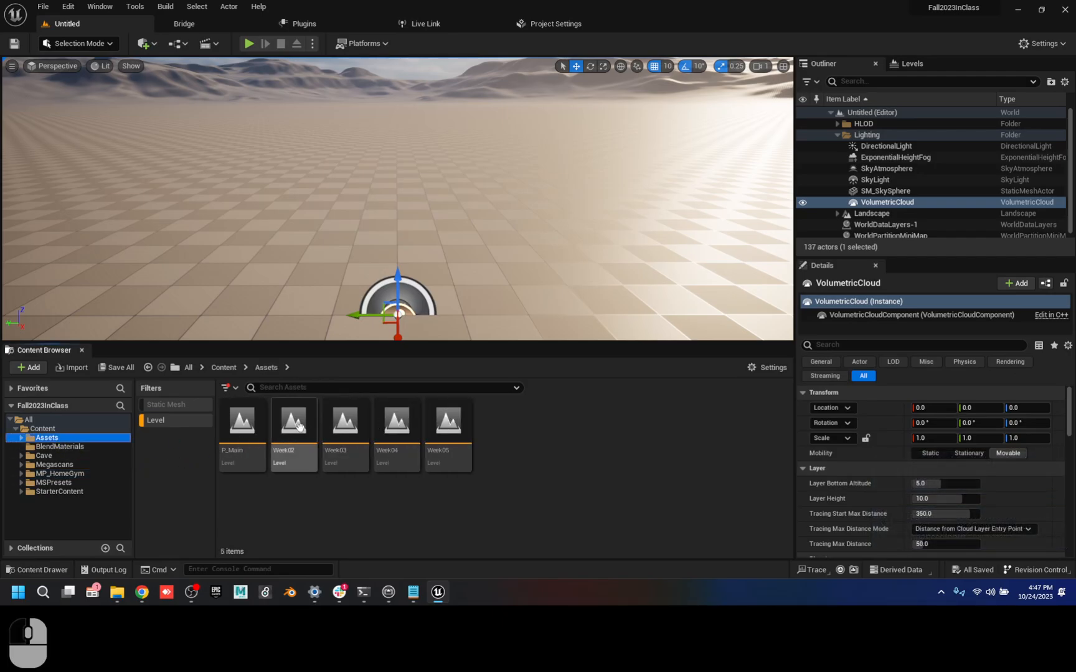
double_click(243, 427)
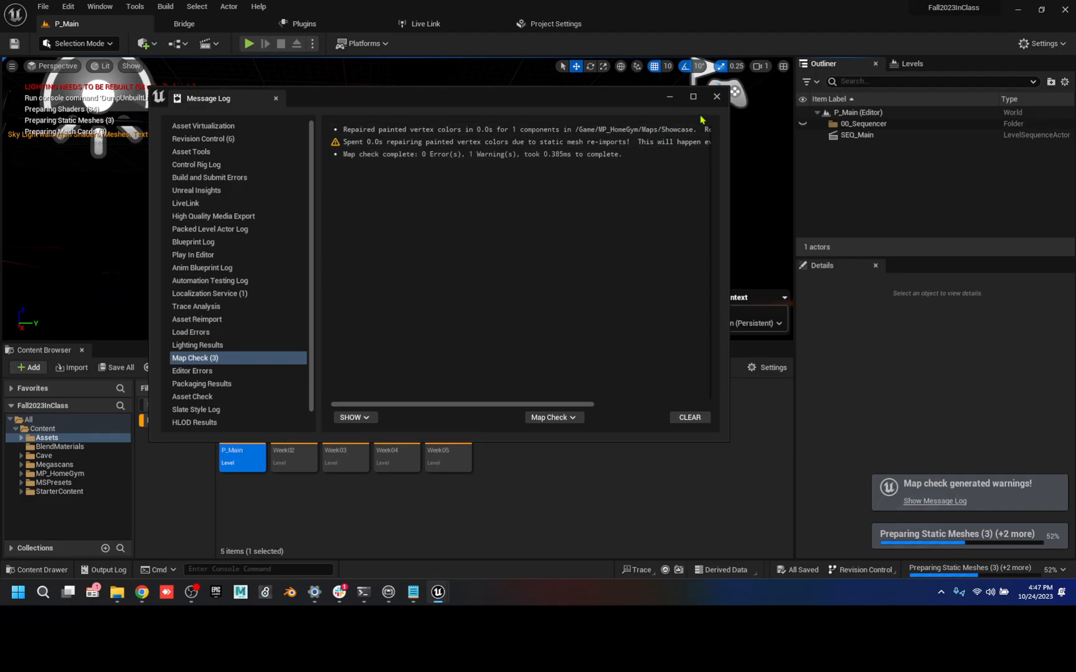
click(717, 96)
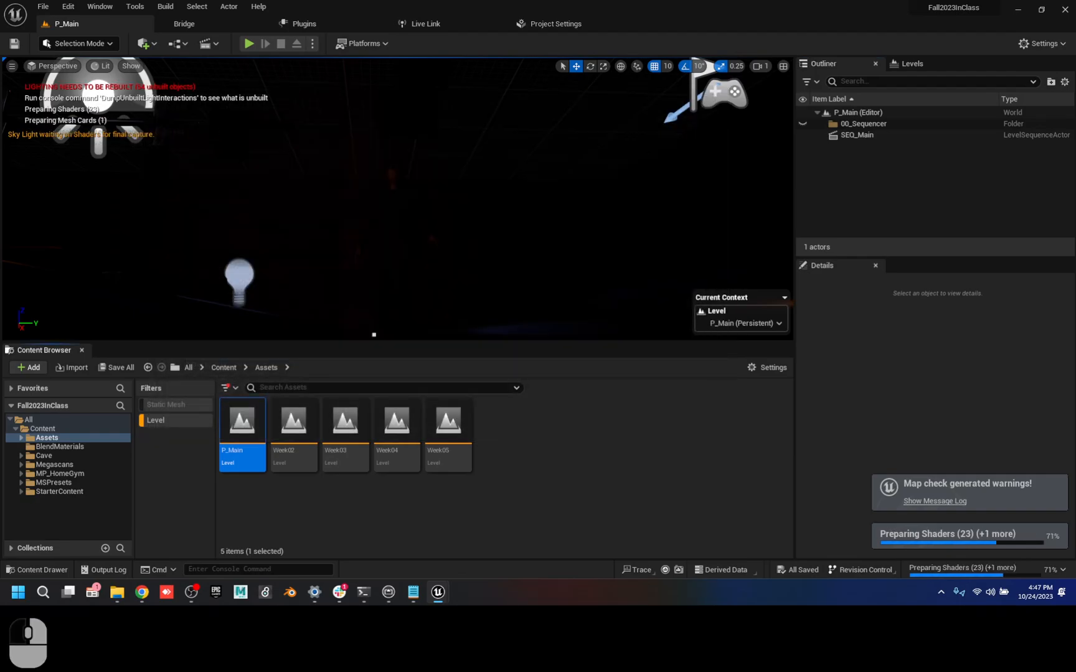
- Open the SEQ_Main level sequence, move the playhead to frame 24 and lock the viewport to the Shots track's camera
click(872, 135)
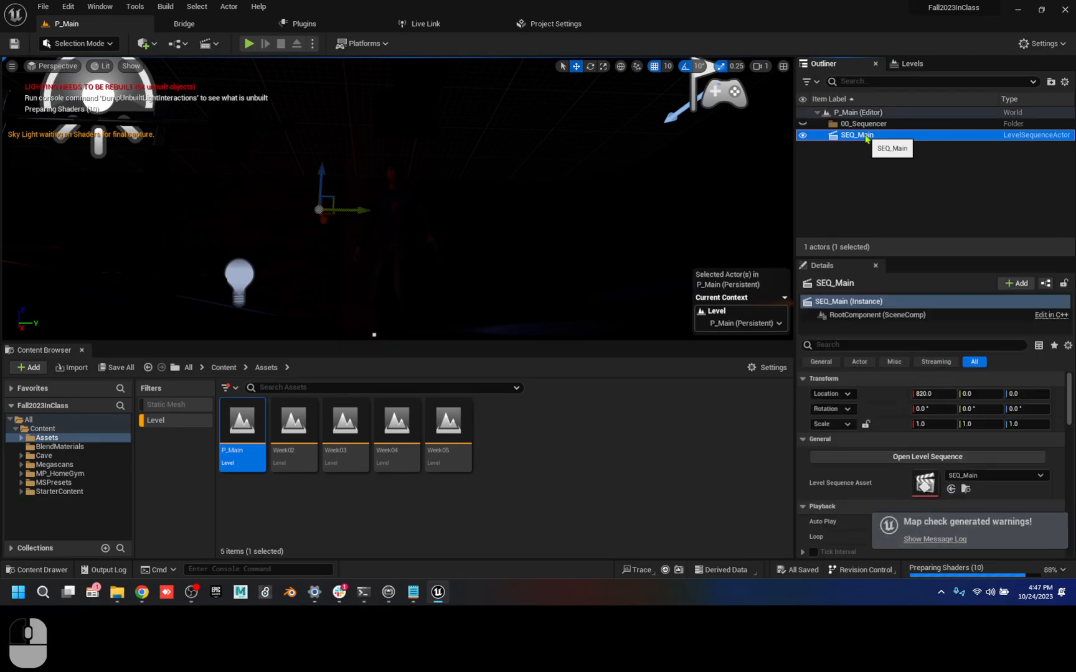
click(926, 456)
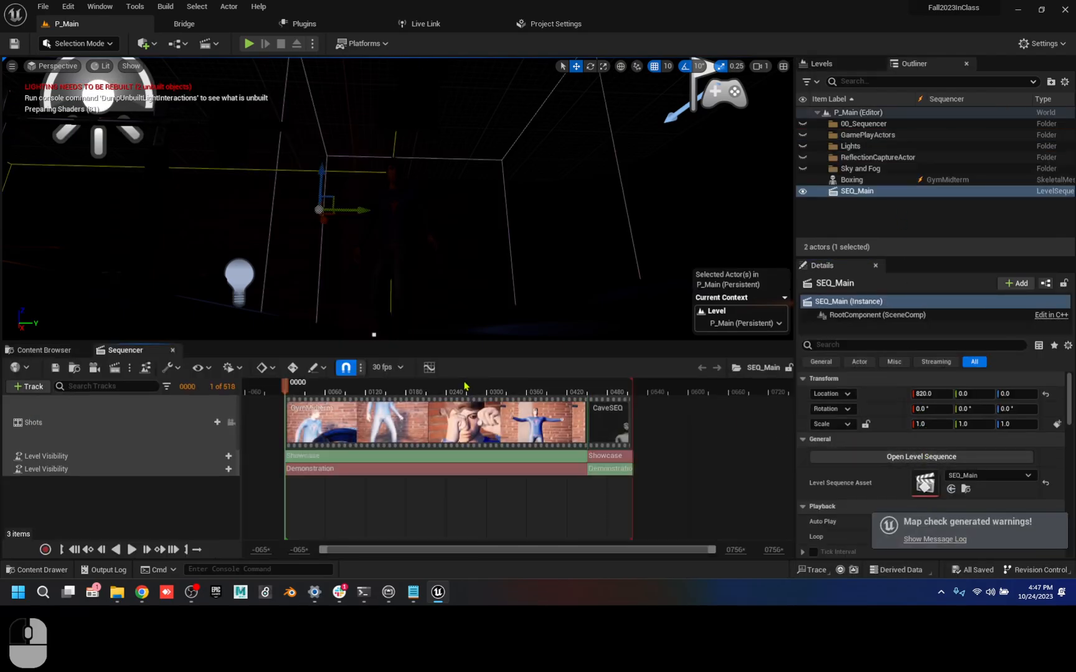
click(315, 391)
drag(315, 391, 302, 391)
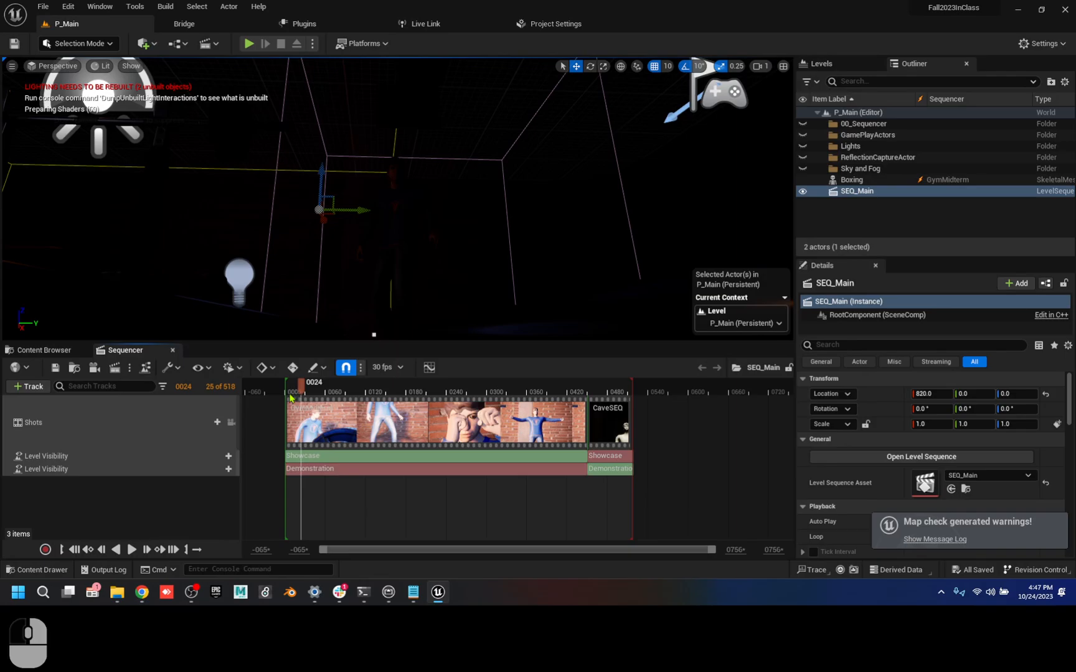
click(232, 426)
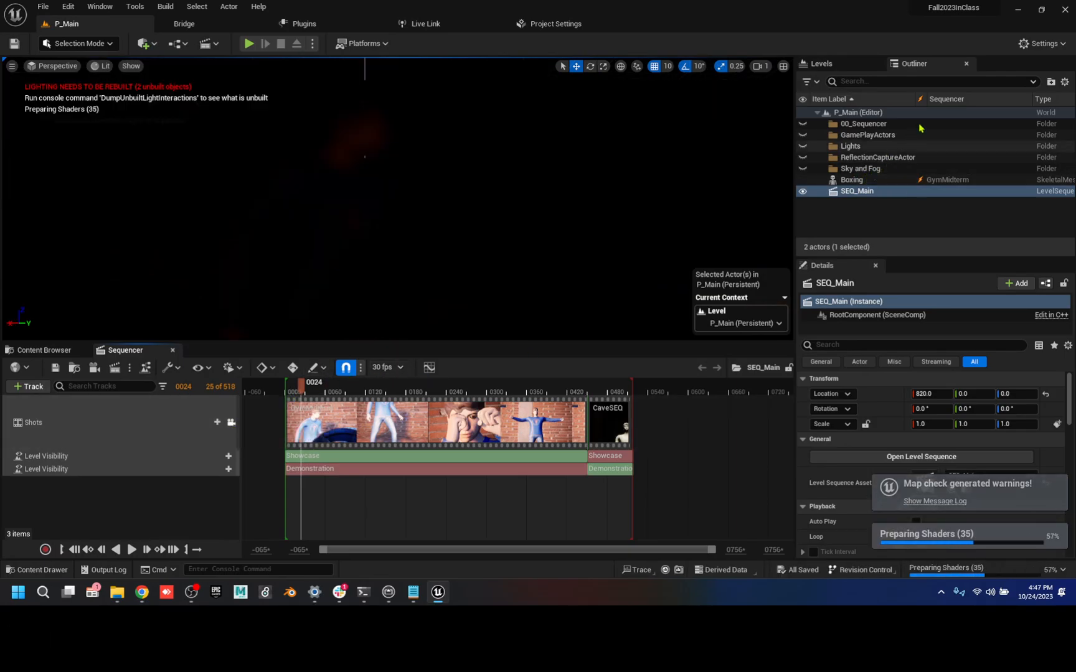
- Make Showcase the current level, filter the Outliner for "post" and select its PostProcessVolume
click(847, 68)
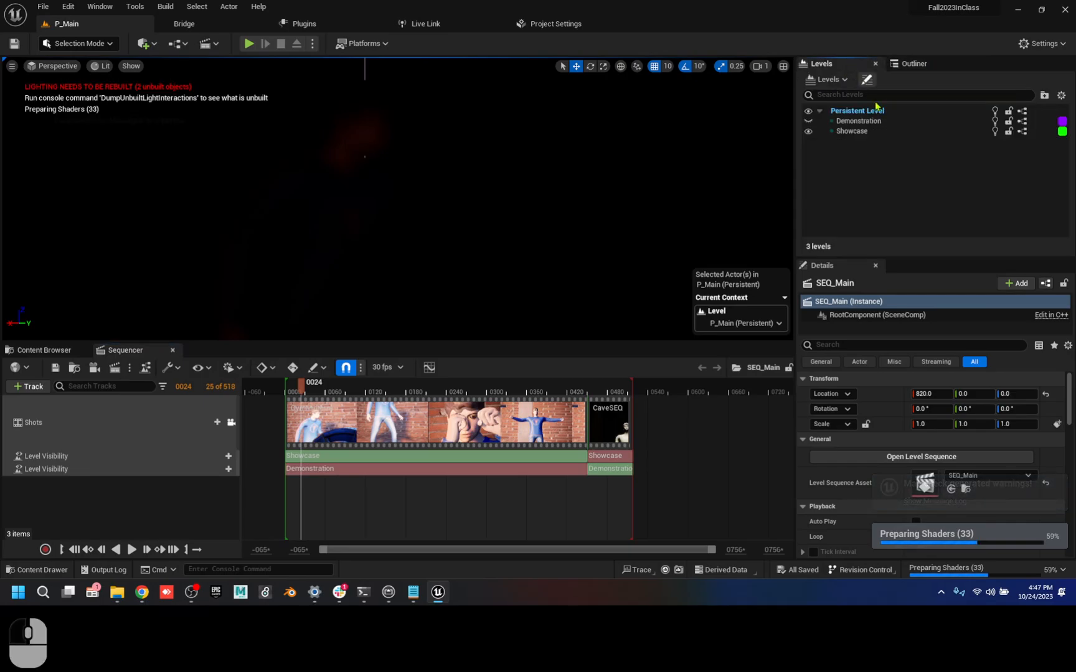
click(861, 134)
double_click(861, 134)
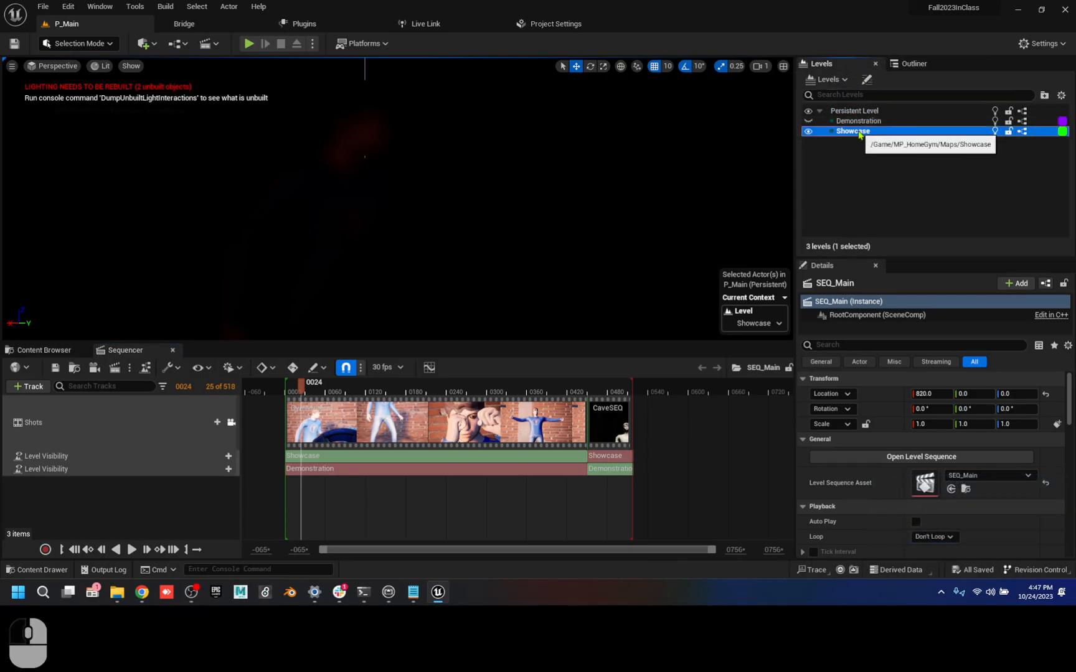
click(914, 64)
scroll(904, 202, down, 10)
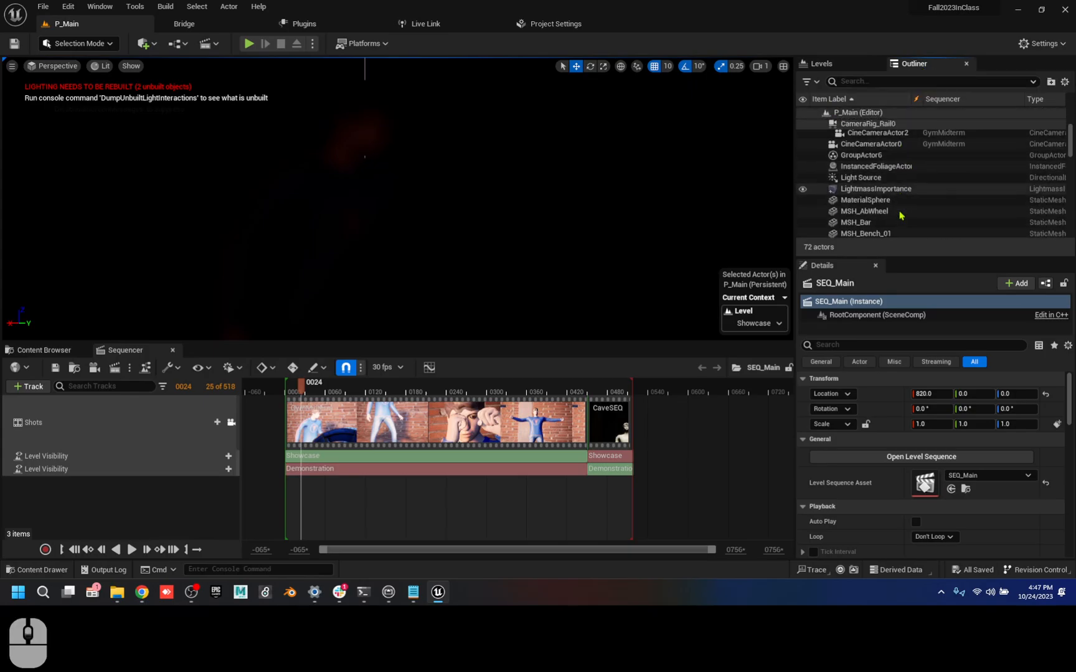
click(875, 83)
text(post)
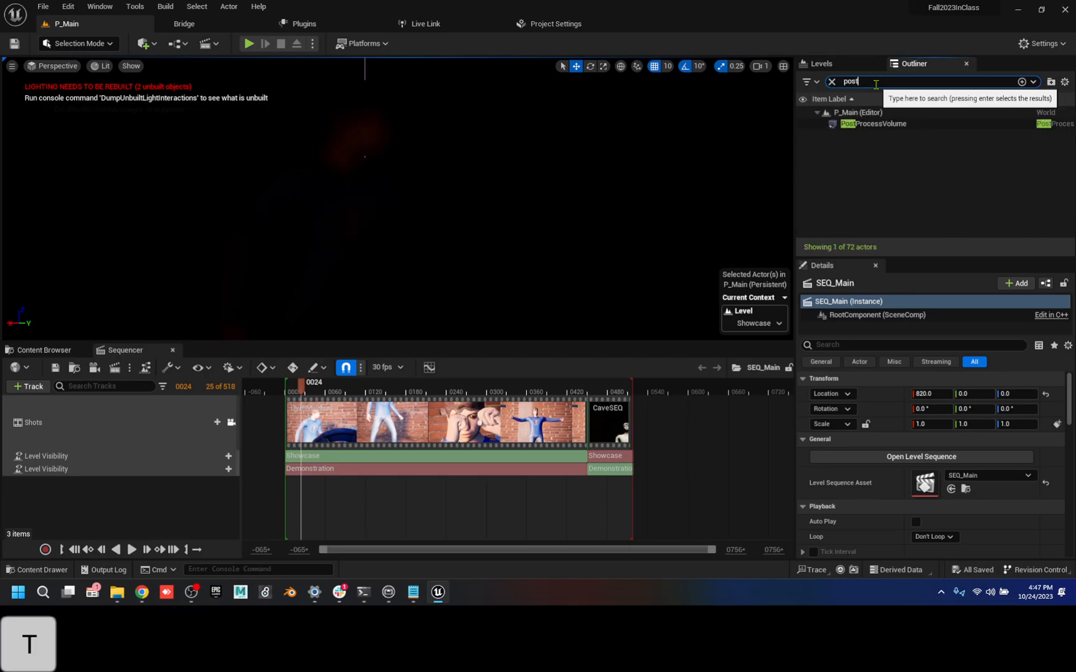
click(875, 123)
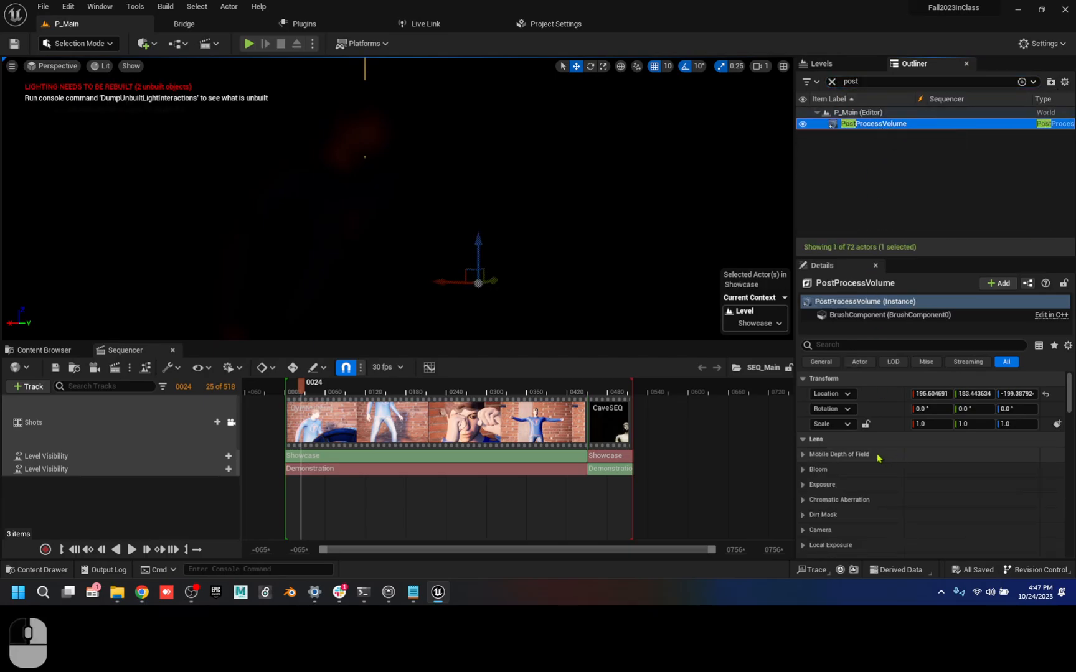
- Set the Showcase PostProcessVolume's Exposure Compensation to about -0.2, checking the brightness at frame 250
click(912, 484)
mouse_move(926, 514)
mouse_down()
mouse_move(946, 514)
mouse_move(930, 515)
mouse_up()
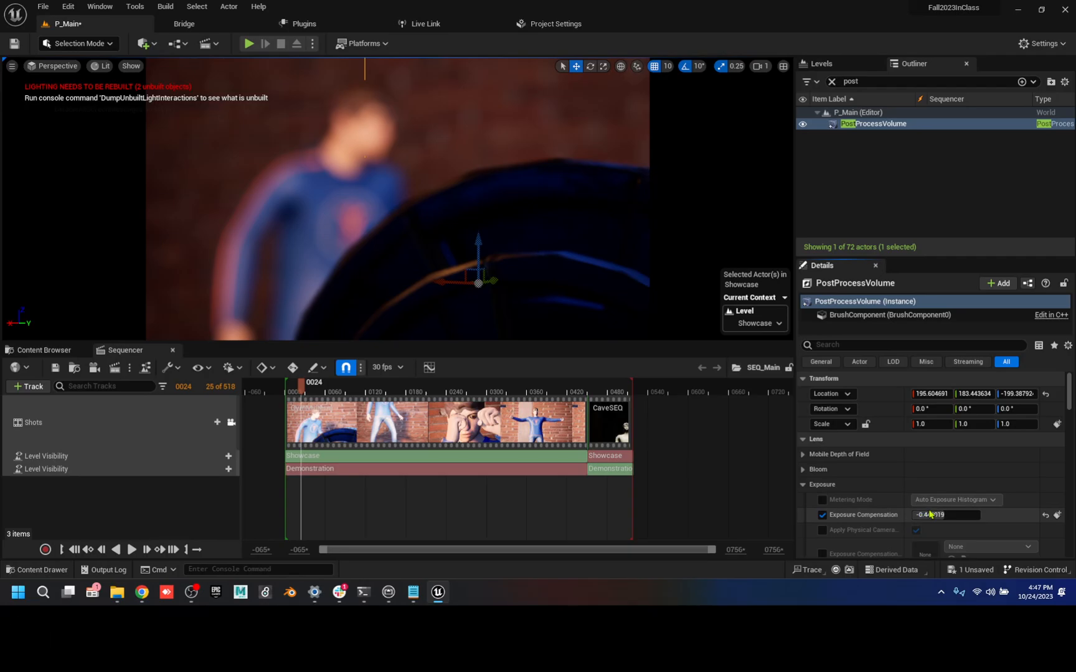
mouse_move(932, 515)
mouse_down()
mouse_move(952, 515)
mouse_move(942, 514)
mouse_up()
drag(305, 389, 453, 390)
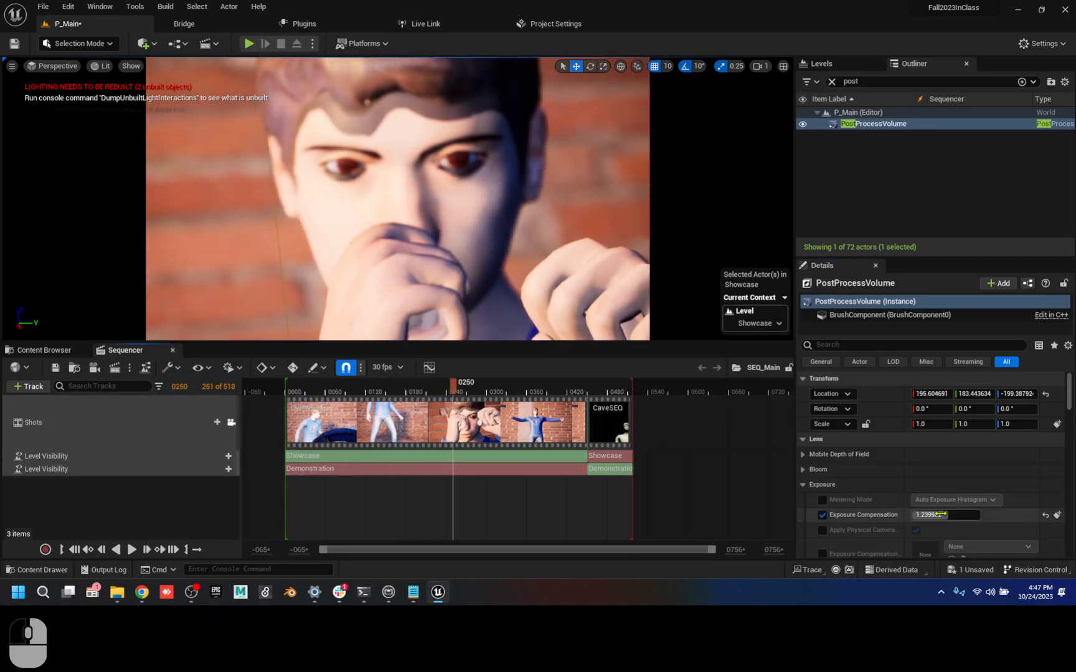
drag(942, 514, 939, 515)
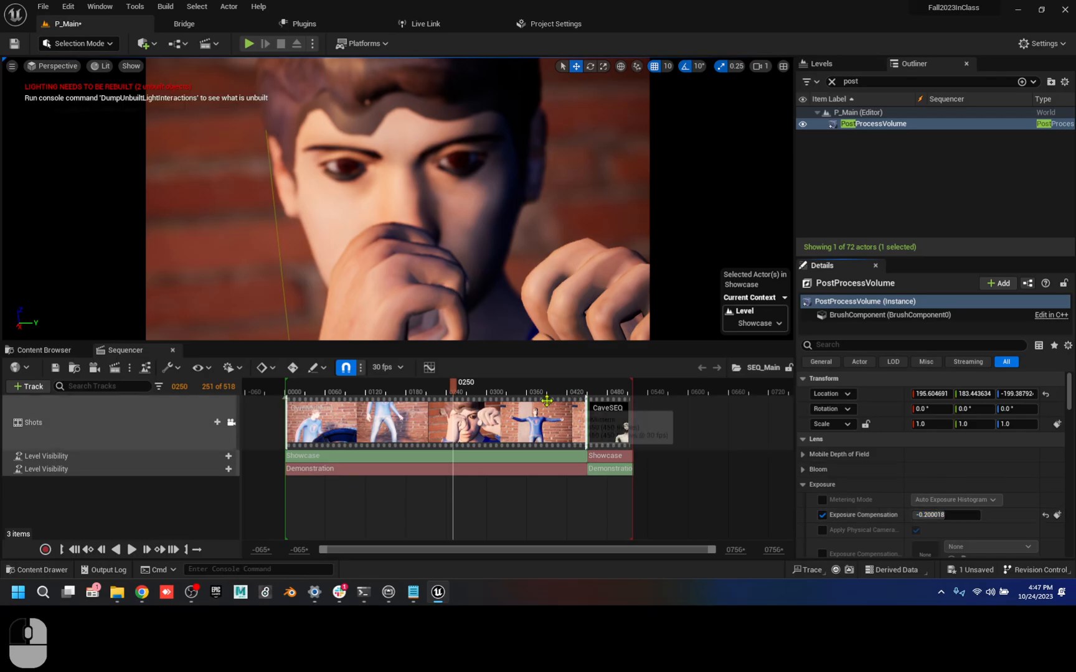
- Move the playhead to frame 464 in the cave shot, make Demonstration the current level and select its PostProcessVolume
drag(547, 394, 600, 395)
double_click(878, 121)
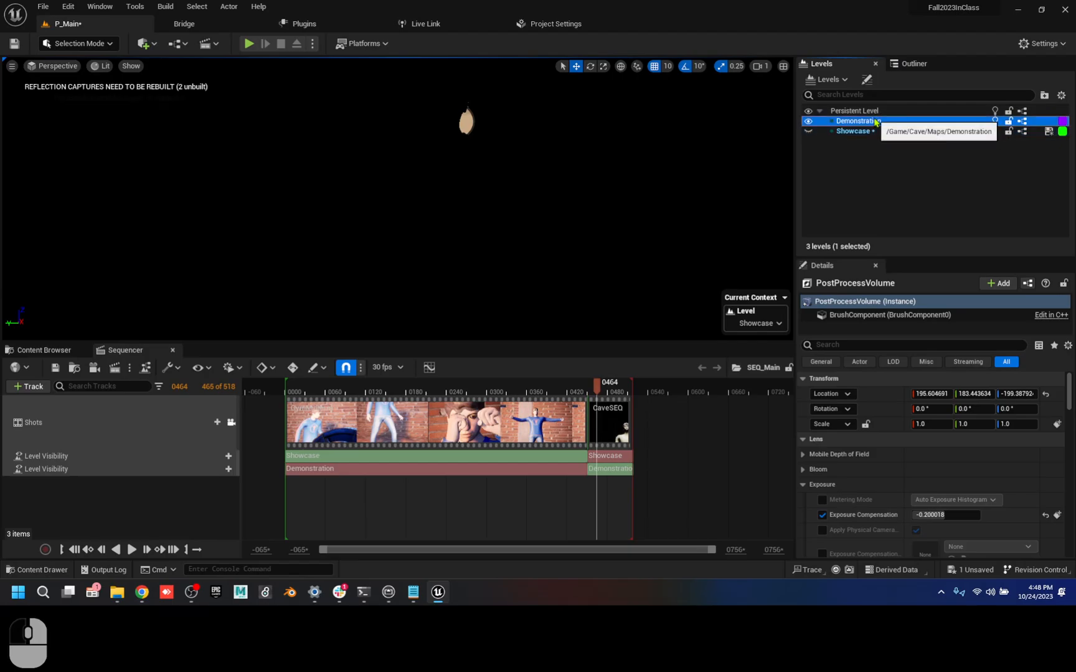
click(1061, 96)
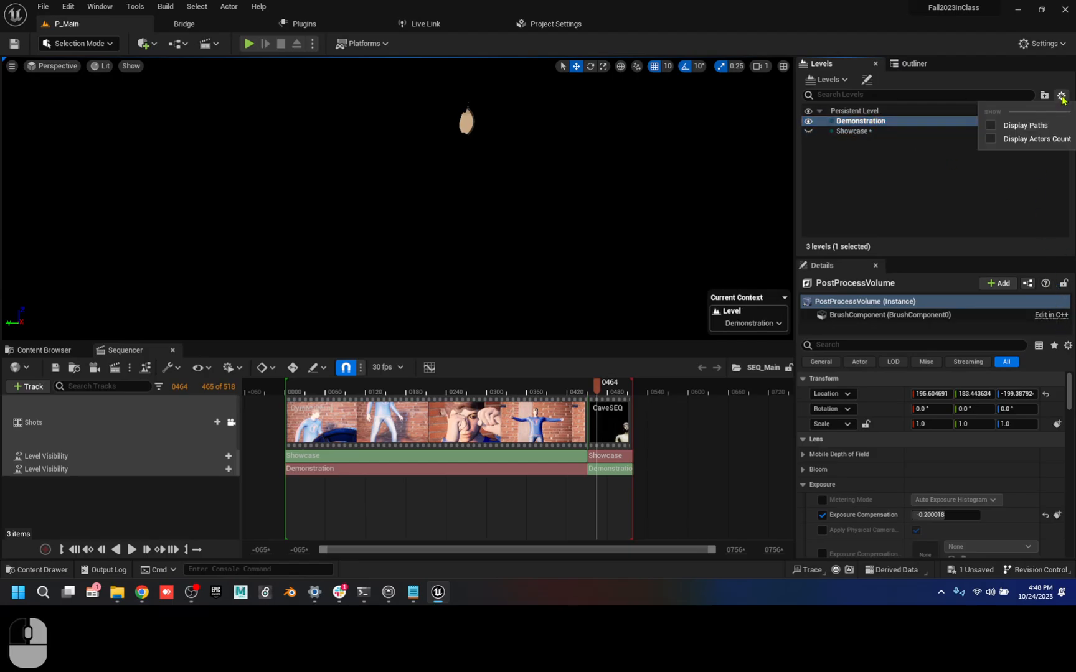
click(998, 200)
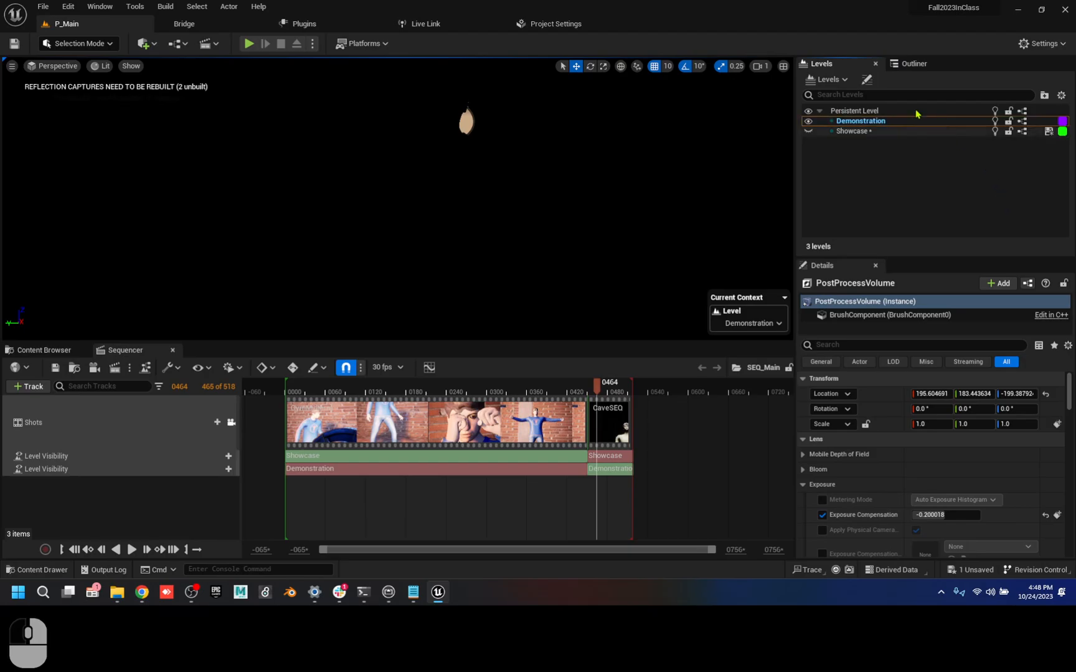
click(914, 63)
click(1065, 82)
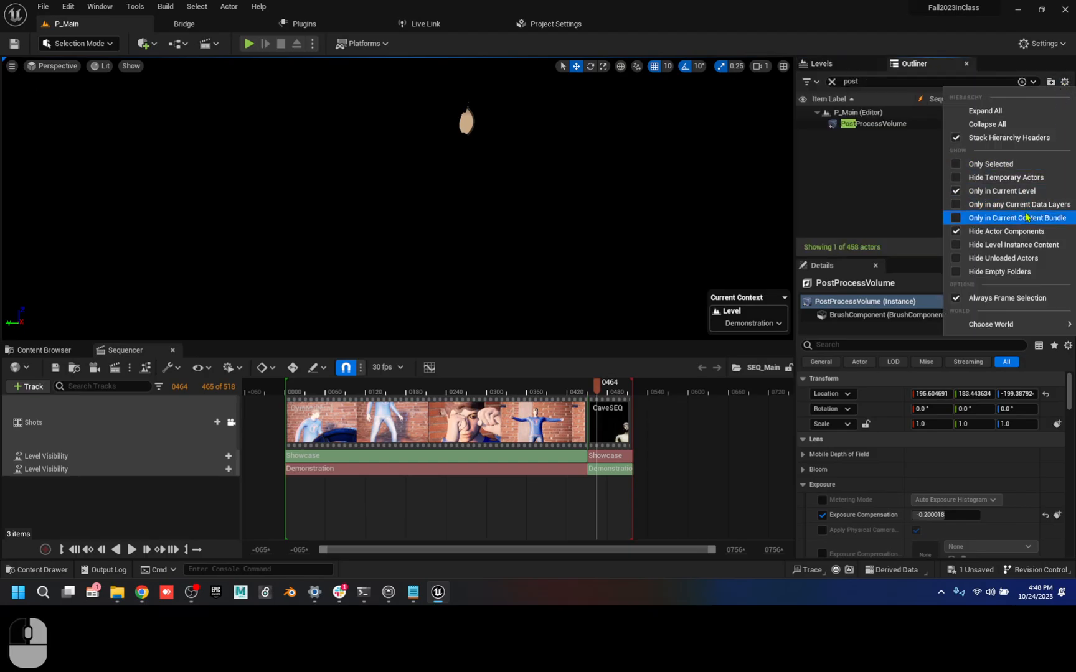
click(884, 179)
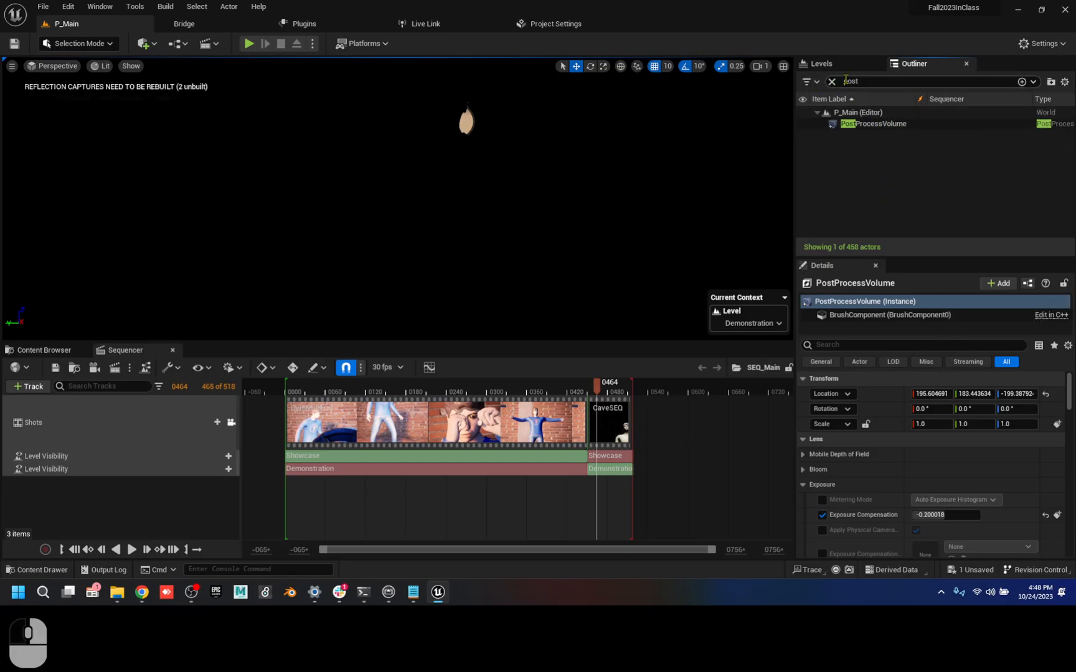
click(873, 124)
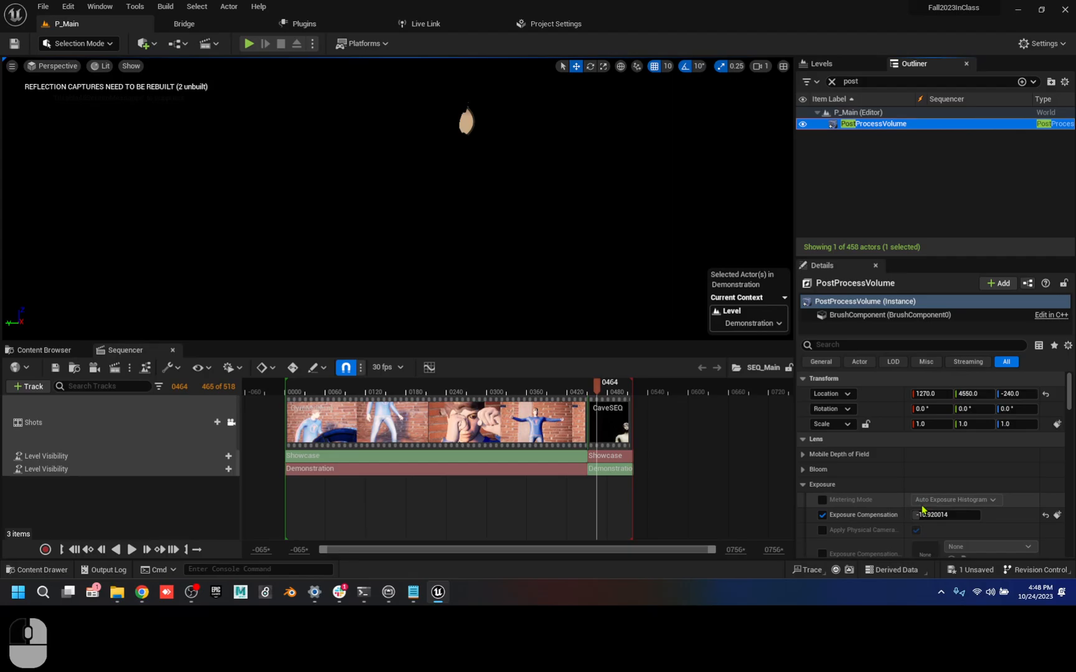
- Set the Demonstration PostProcessVolume's Exposure Compensation to about 1.8, checking the cave shot at frame 489
drag(922, 514, 950, 515)
drag(597, 387, 617, 390)
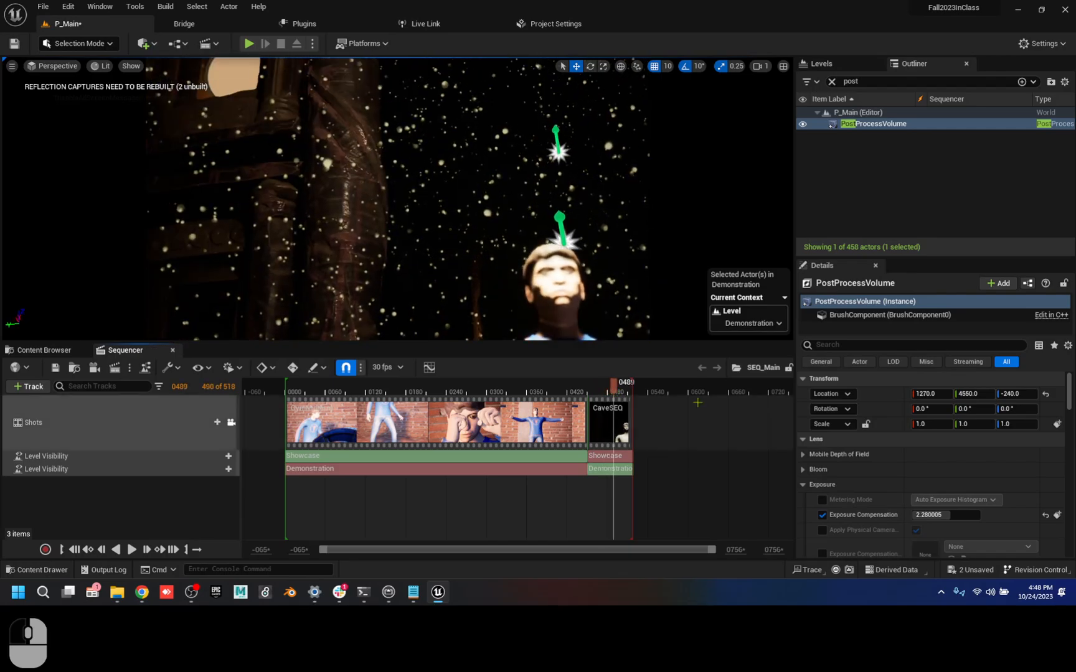
mouse_move(946, 515)
mouse_down()
mouse_move(927, 515)
mouse_move(943, 515)
mouse_up()
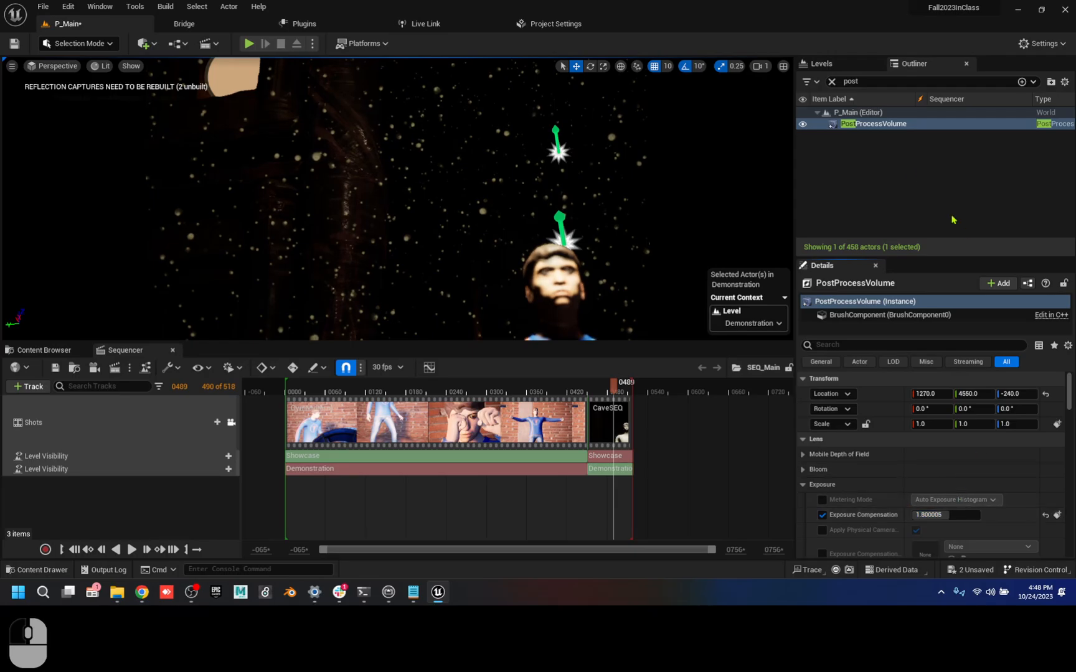
- Filter the Outliner for "light", select Demonstration's directional Light Source and lower its Intensity to about 1.81 lux
double_click(879, 82)
text(light)
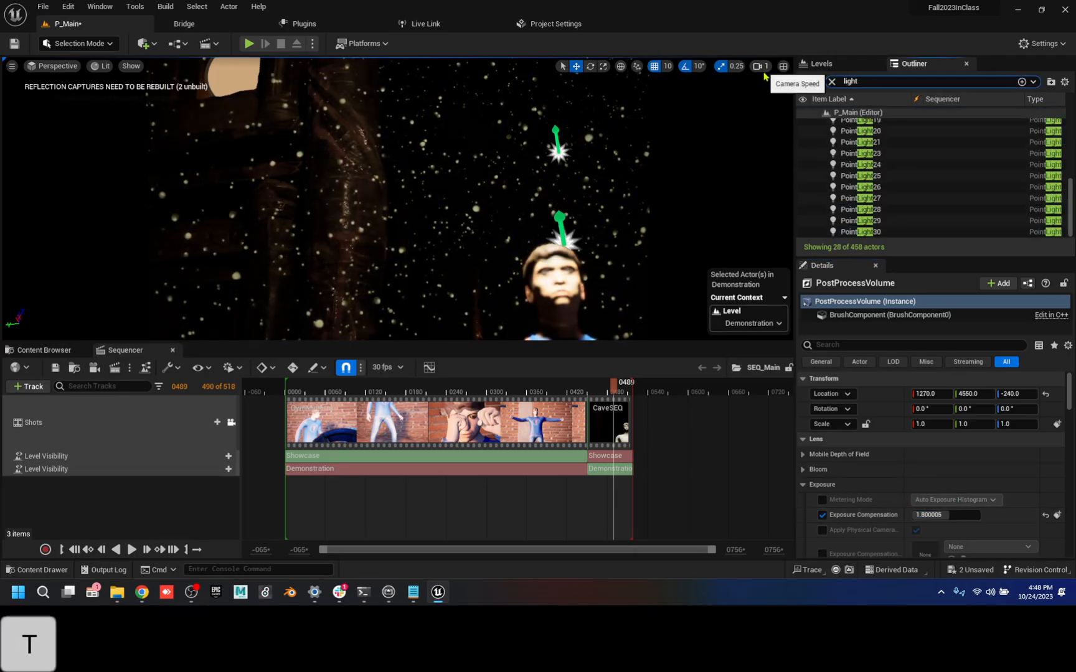
scroll(915, 159, up, 5)
click(885, 135)
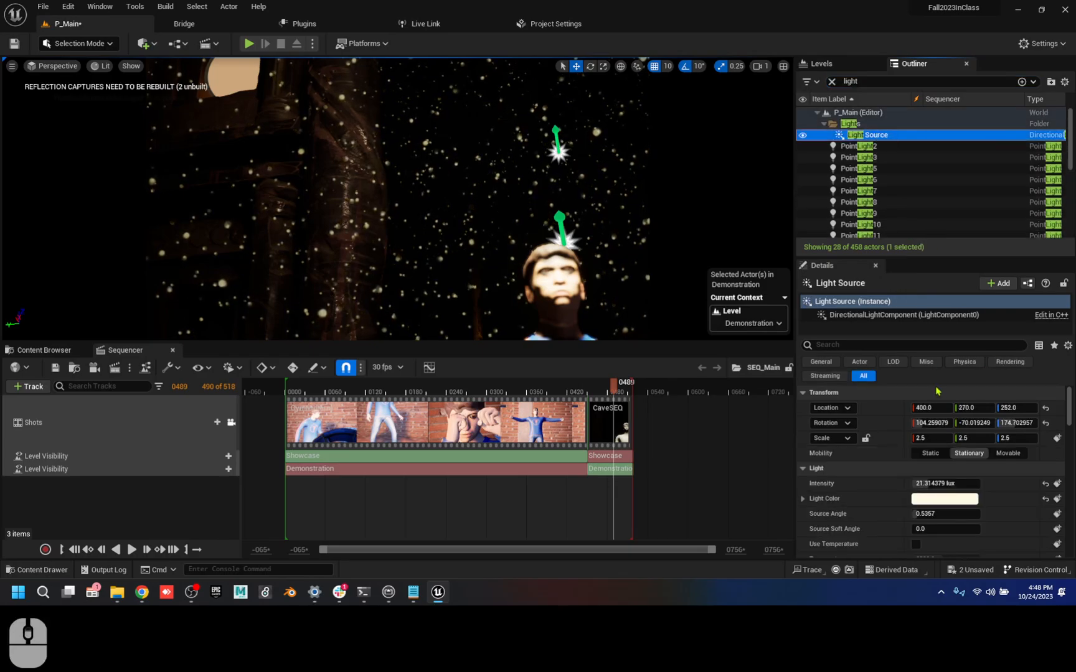
mouse_move(945, 484)
mouse_down()
mouse_move(906, 484)
mouse_move(947, 484)
mouse_up()
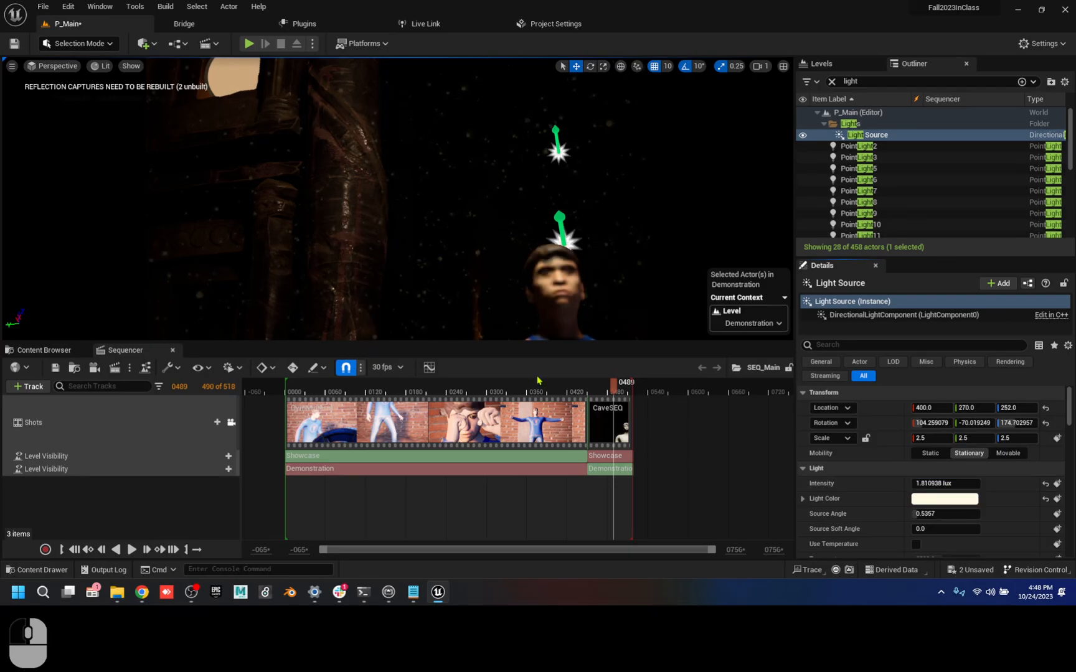
- Move the playhead to frame 363 in the brick-wall shot, select the wall mesh and toggle the viewport to Game View
drag(614, 390, 531, 392)
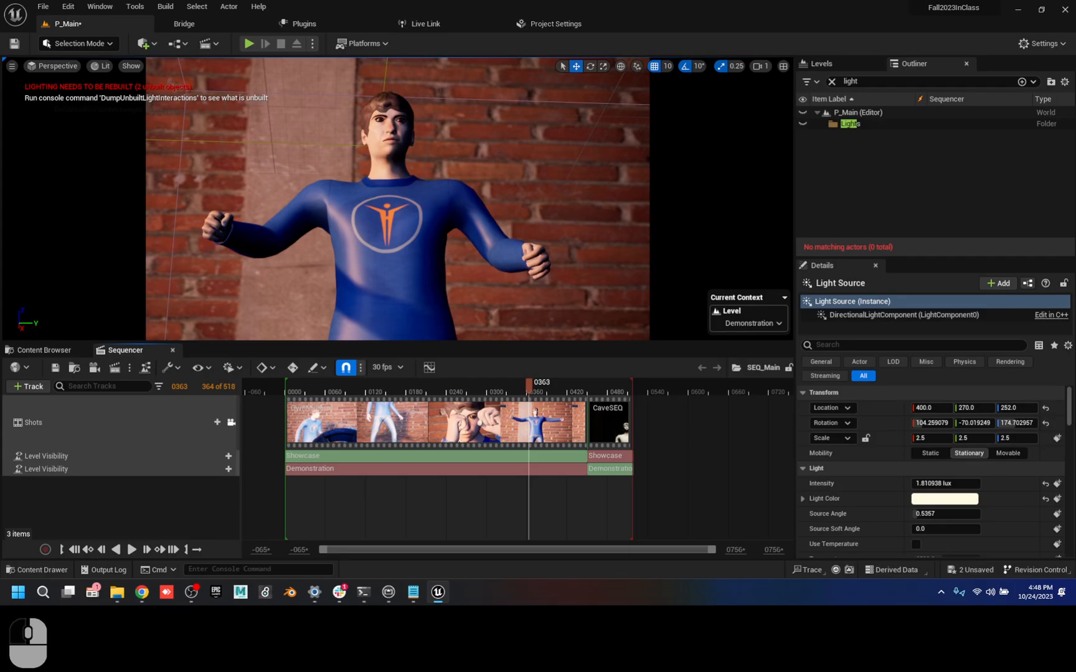
click(511, 156)
key(g)
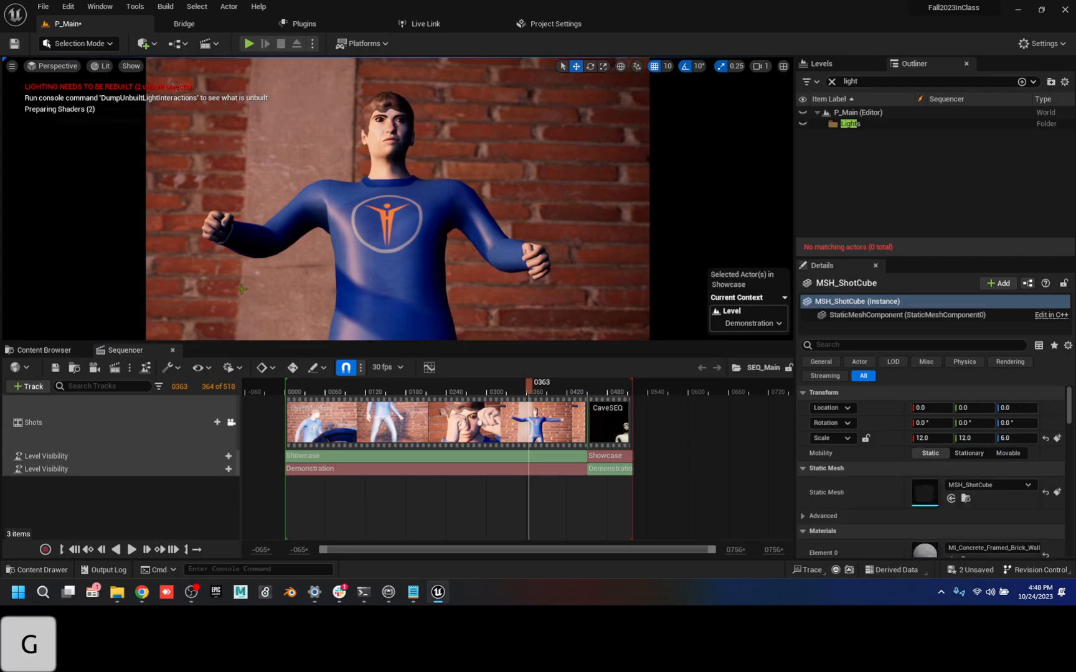
- Send SEQ_Main to the Movie Render Queue and import the Pending_MoviePipelinePrimaryConfig preset, discarding the unsaved configuration
click(146, 367)
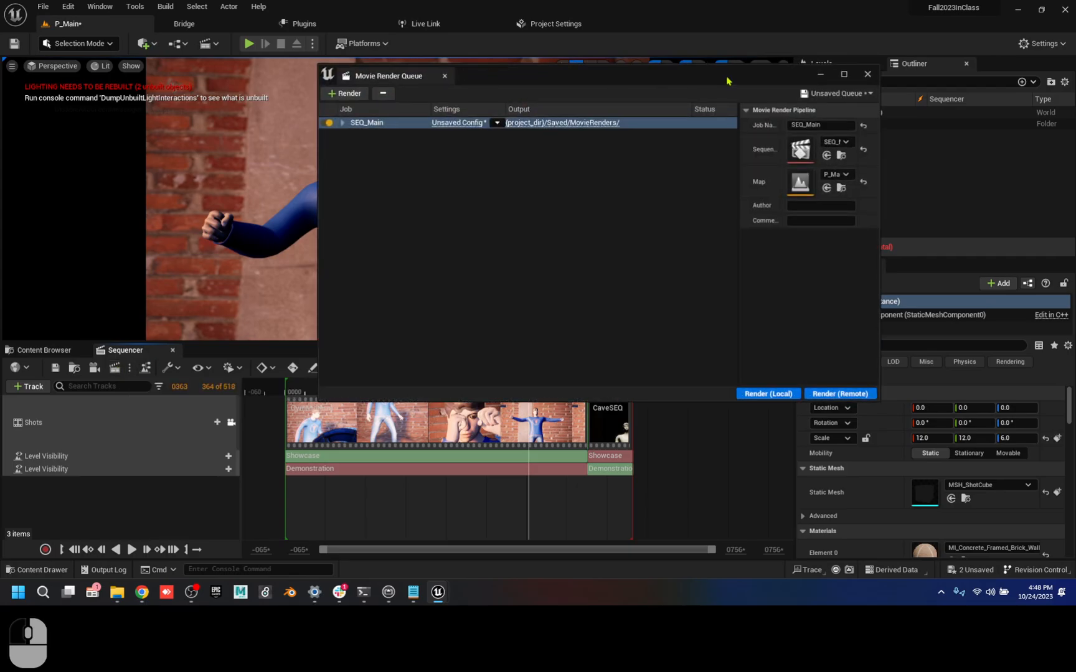
click(478, 123)
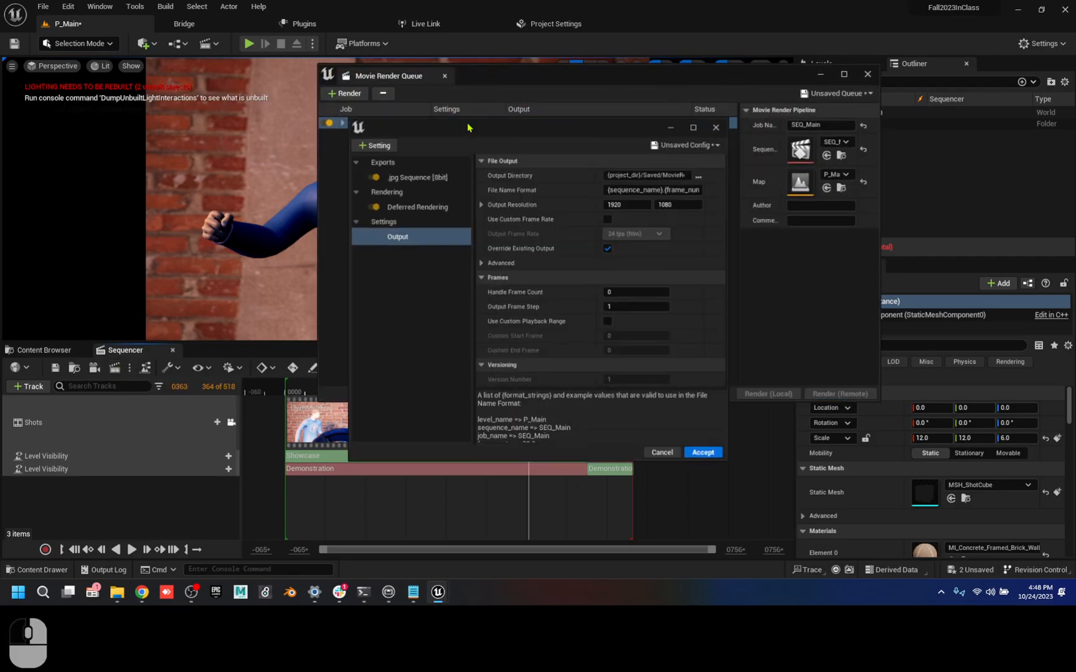
click(690, 141)
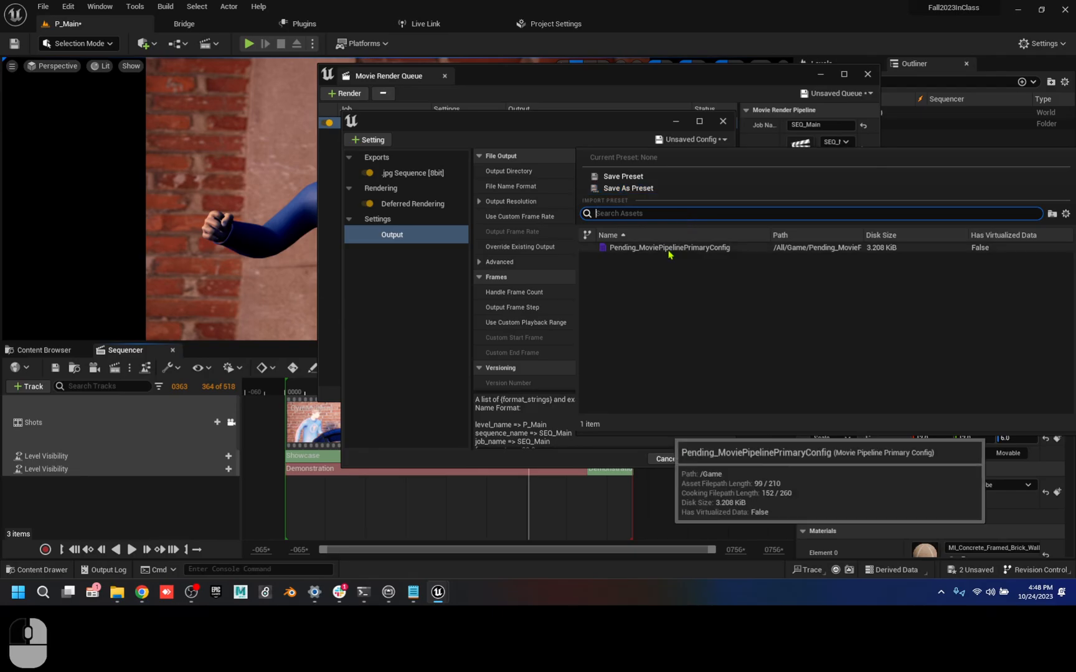
click(661, 243)
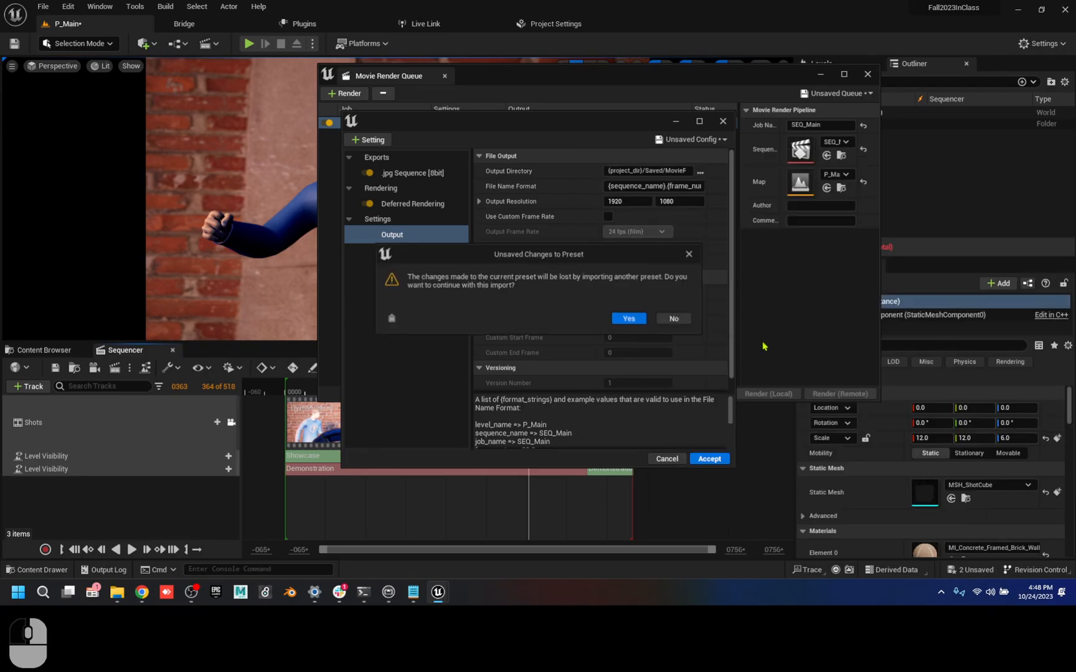
click(630, 319)
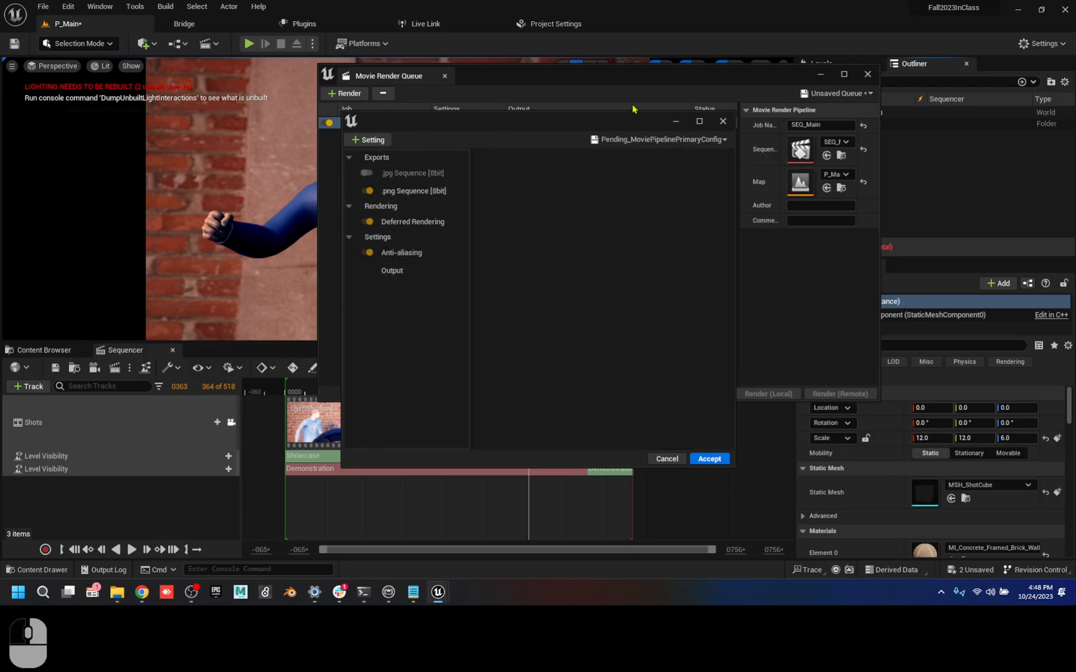
click(709, 461)
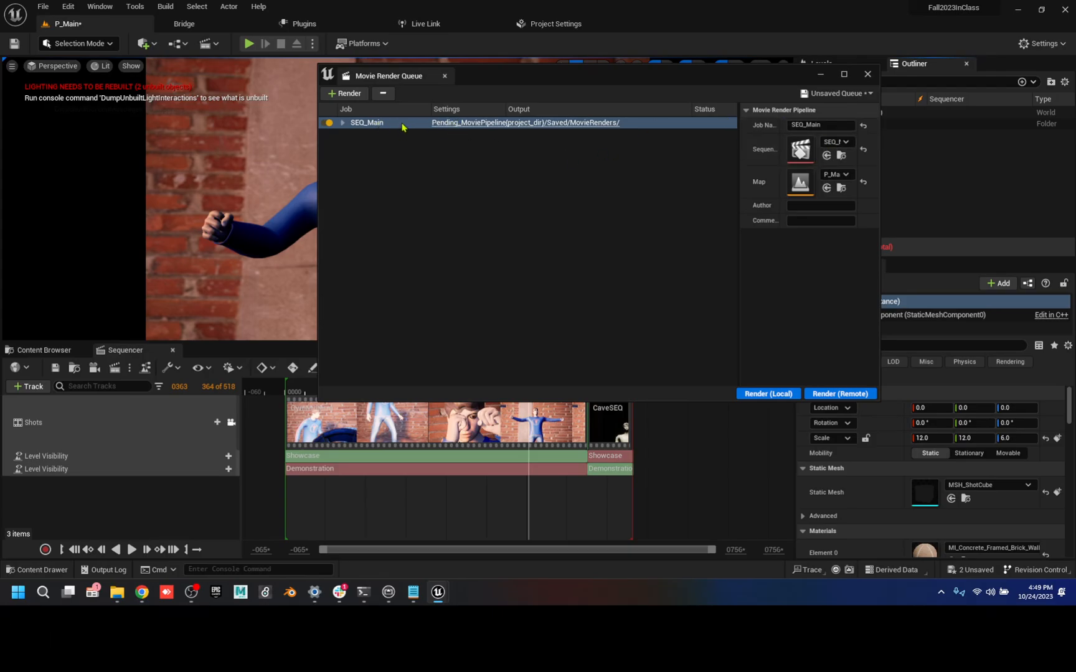
- Set the SEQ_Main job's anti-aliasing to a Spatial Sample Count of 2 and a Temporal Sample Count of 32
click(448, 122)
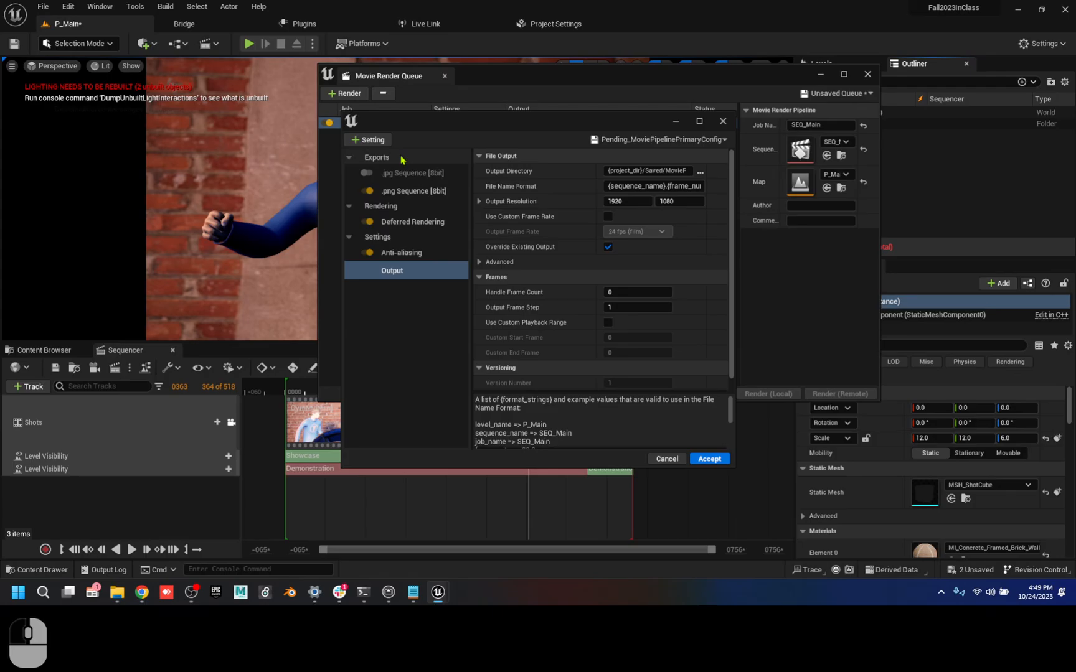
click(402, 252)
click(617, 171)
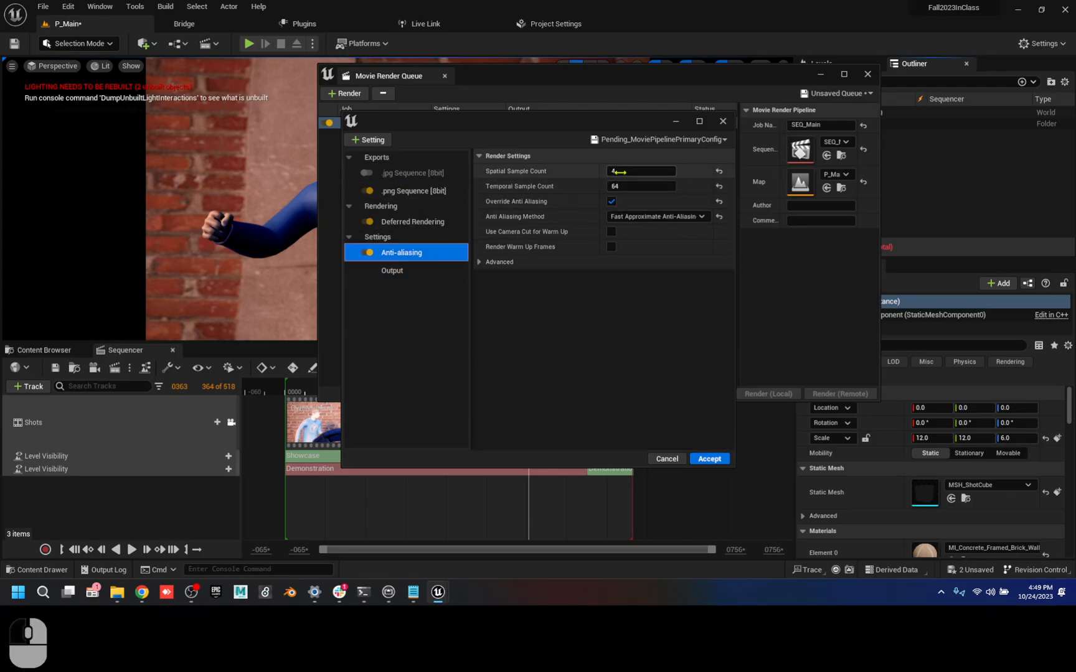
text(2)
click(617, 186)
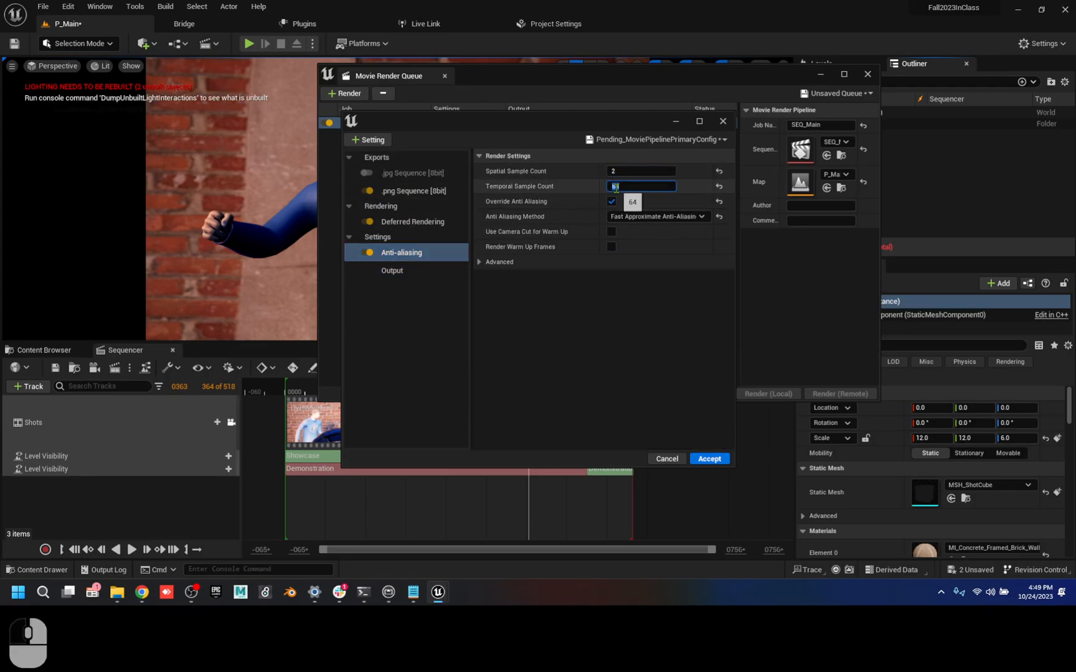
text(32)
key(Tab)
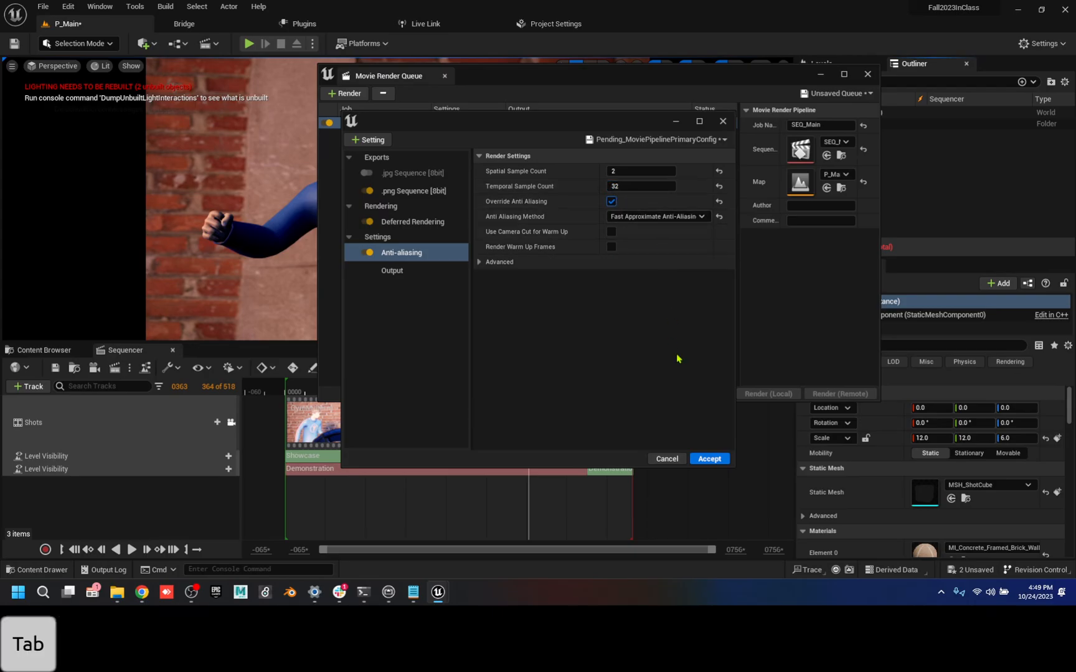
click(709, 458)
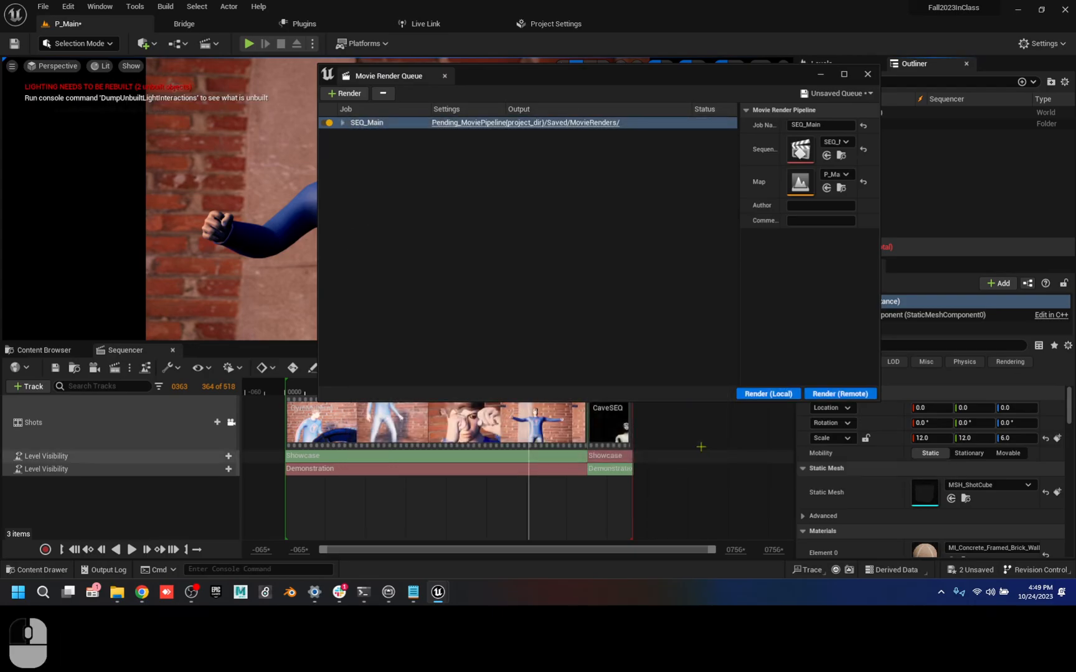
- Start rendering the SEQ_Main job locally and switch to Chrome
click(780, 397)
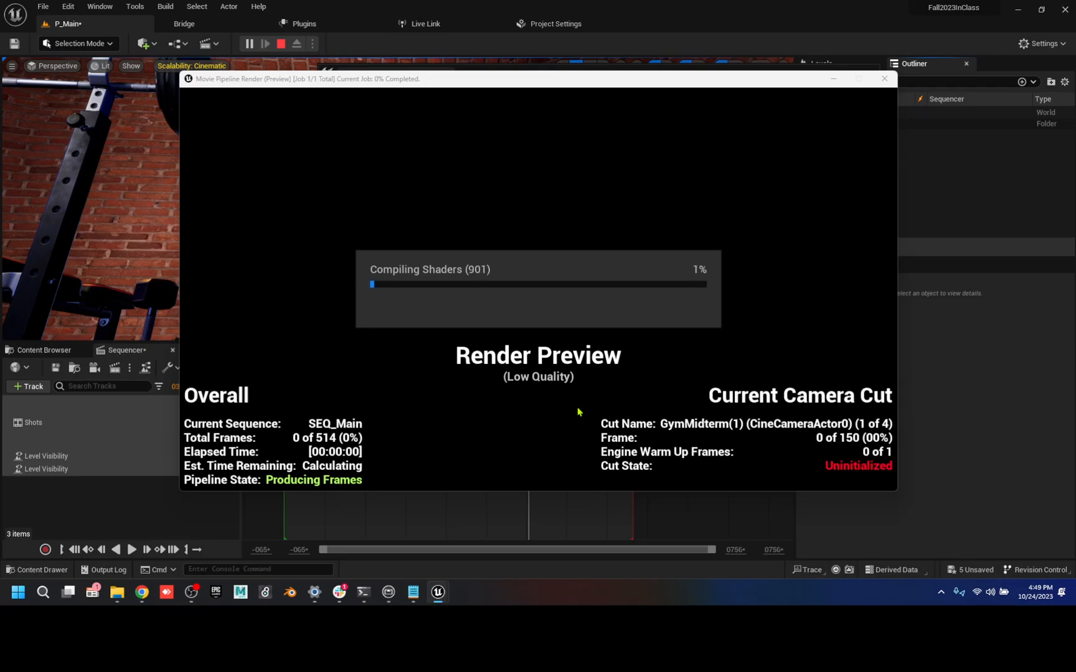
click(142, 592)
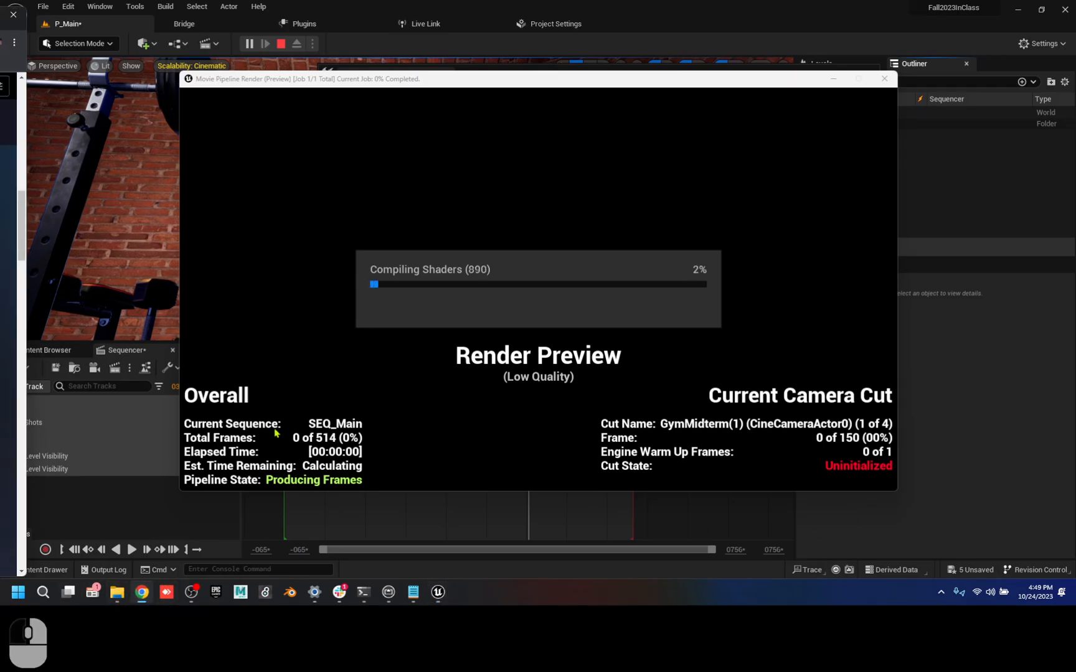